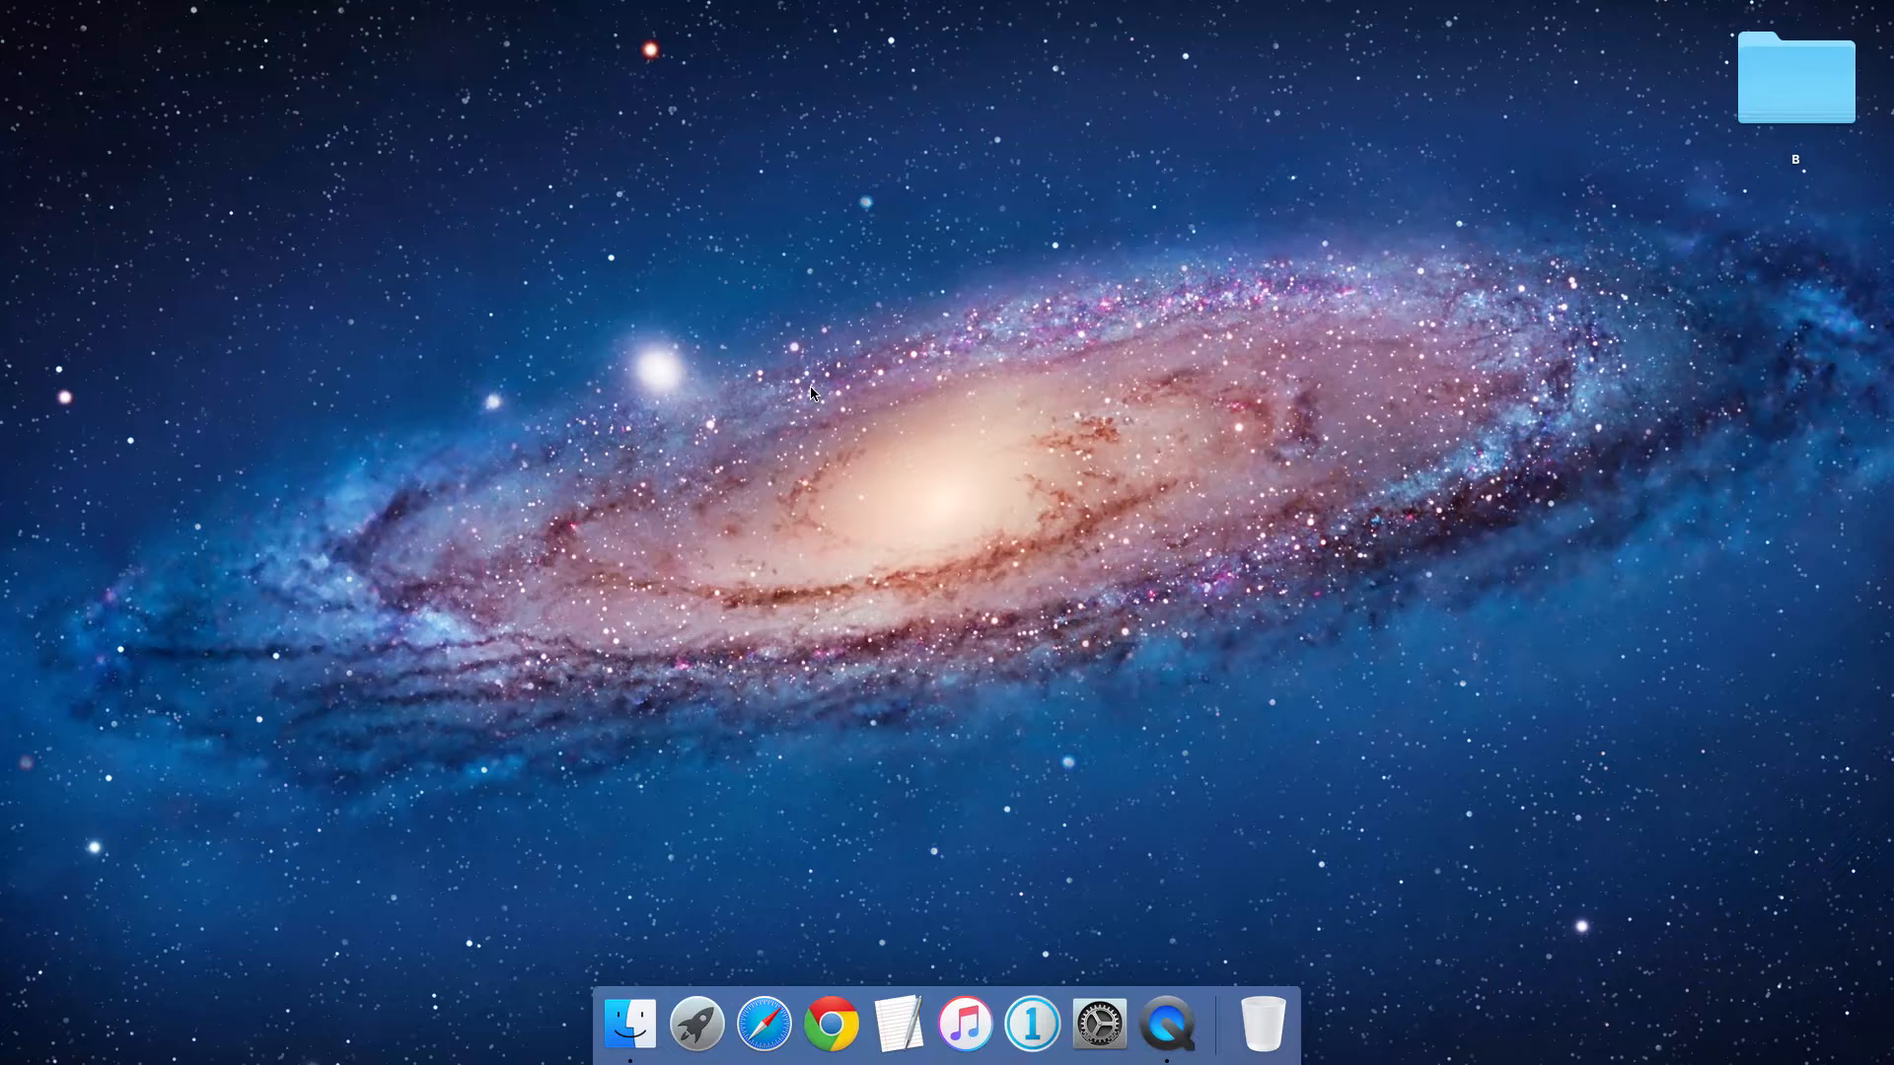
# Step: Open the session file b.cosessiondb from folder B on the desktop
pyautogui.doubleClick(1781, 113)
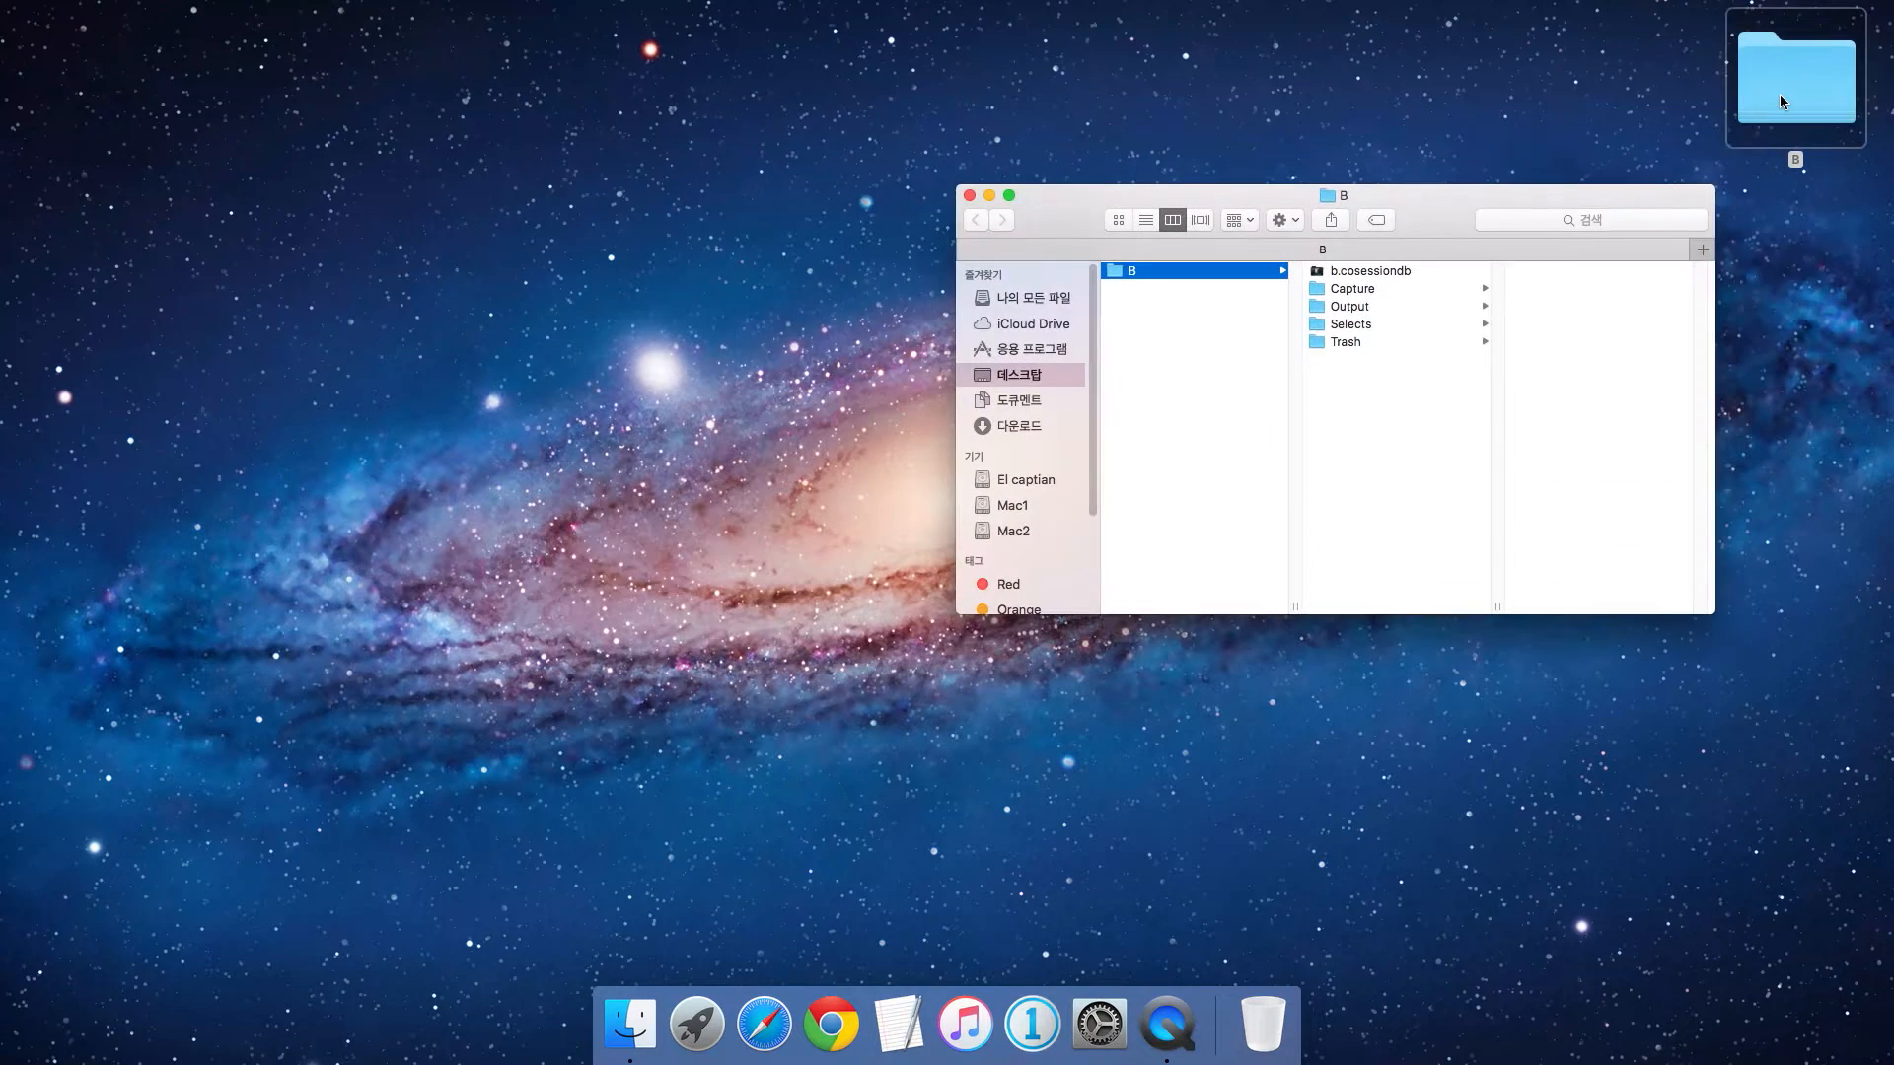
pyautogui.click(1388, 272)
pyautogui.doubleClick(1349, 272)
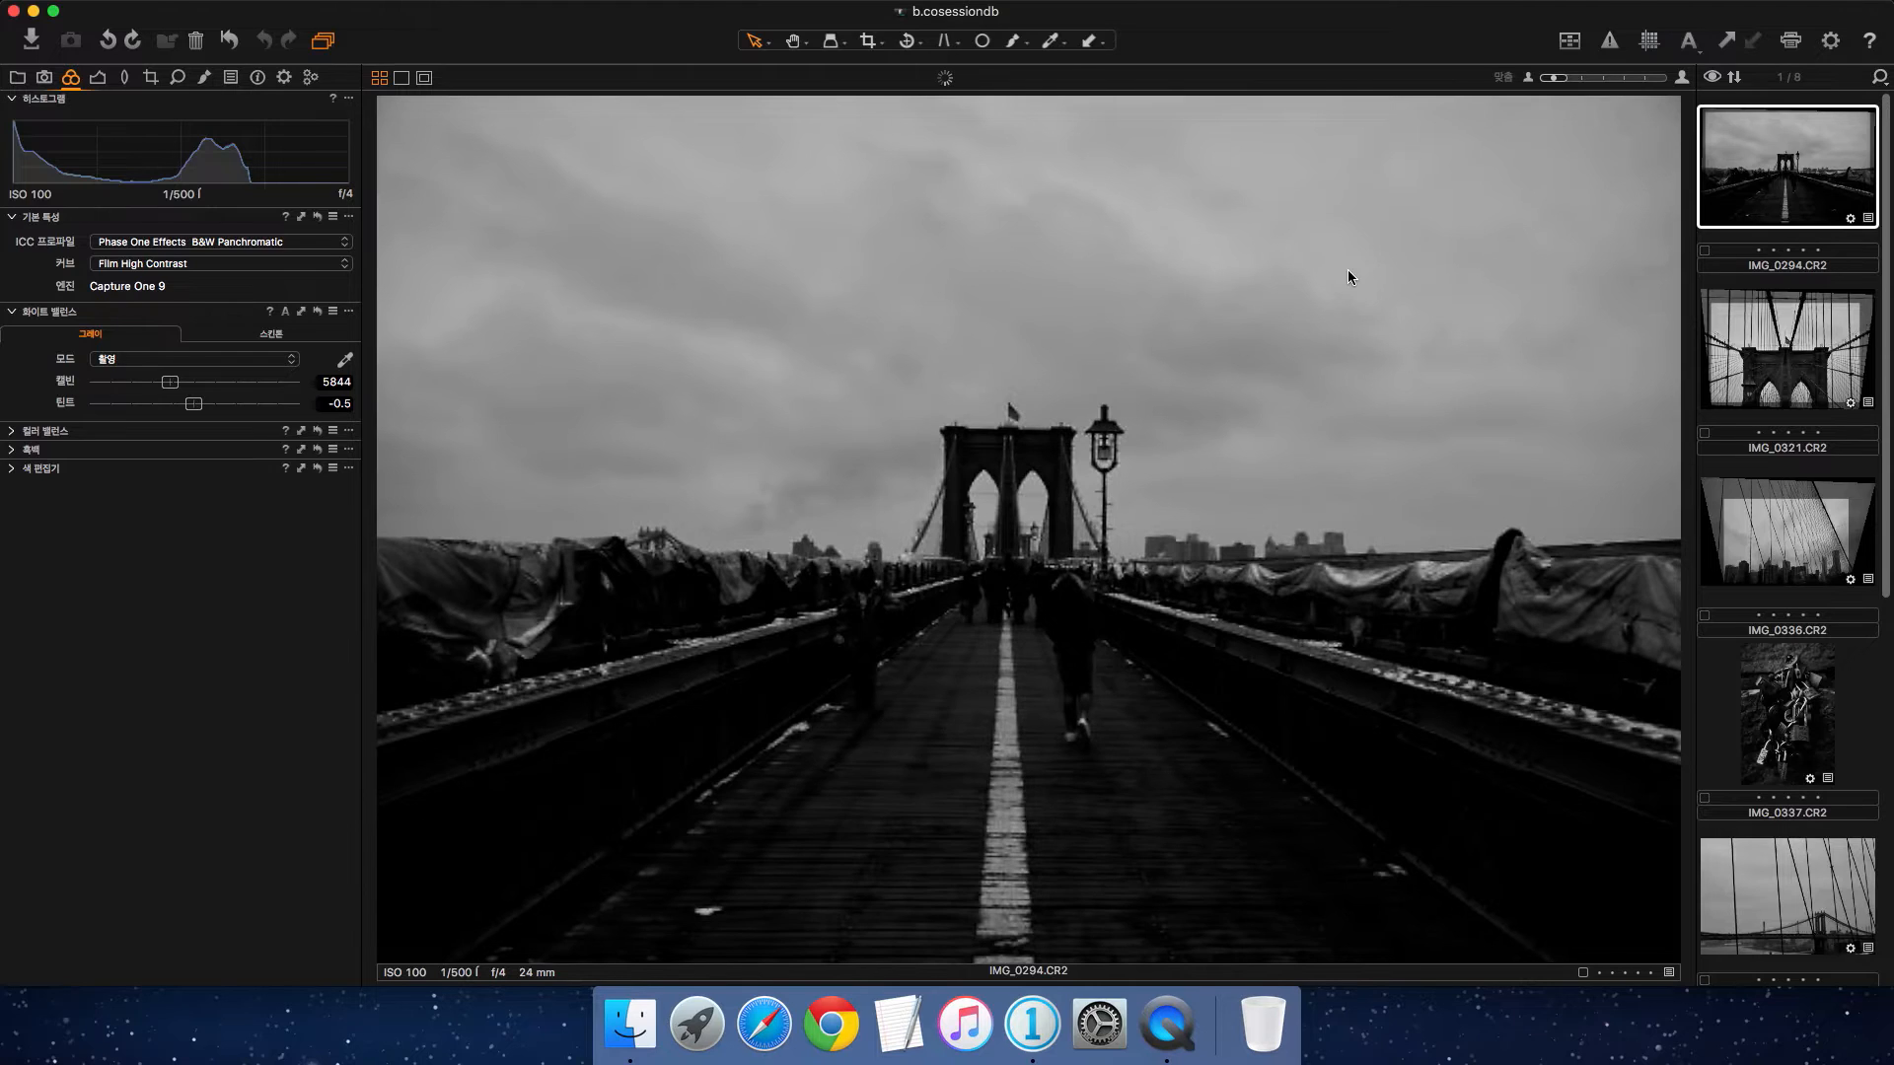
# Step: Look through the session's edited black-and-white bridge photos, from IMG_0294.CR2 to IMG_0382.CR2
pyautogui.click(1766, 188)
pyautogui.click(1784, 350)
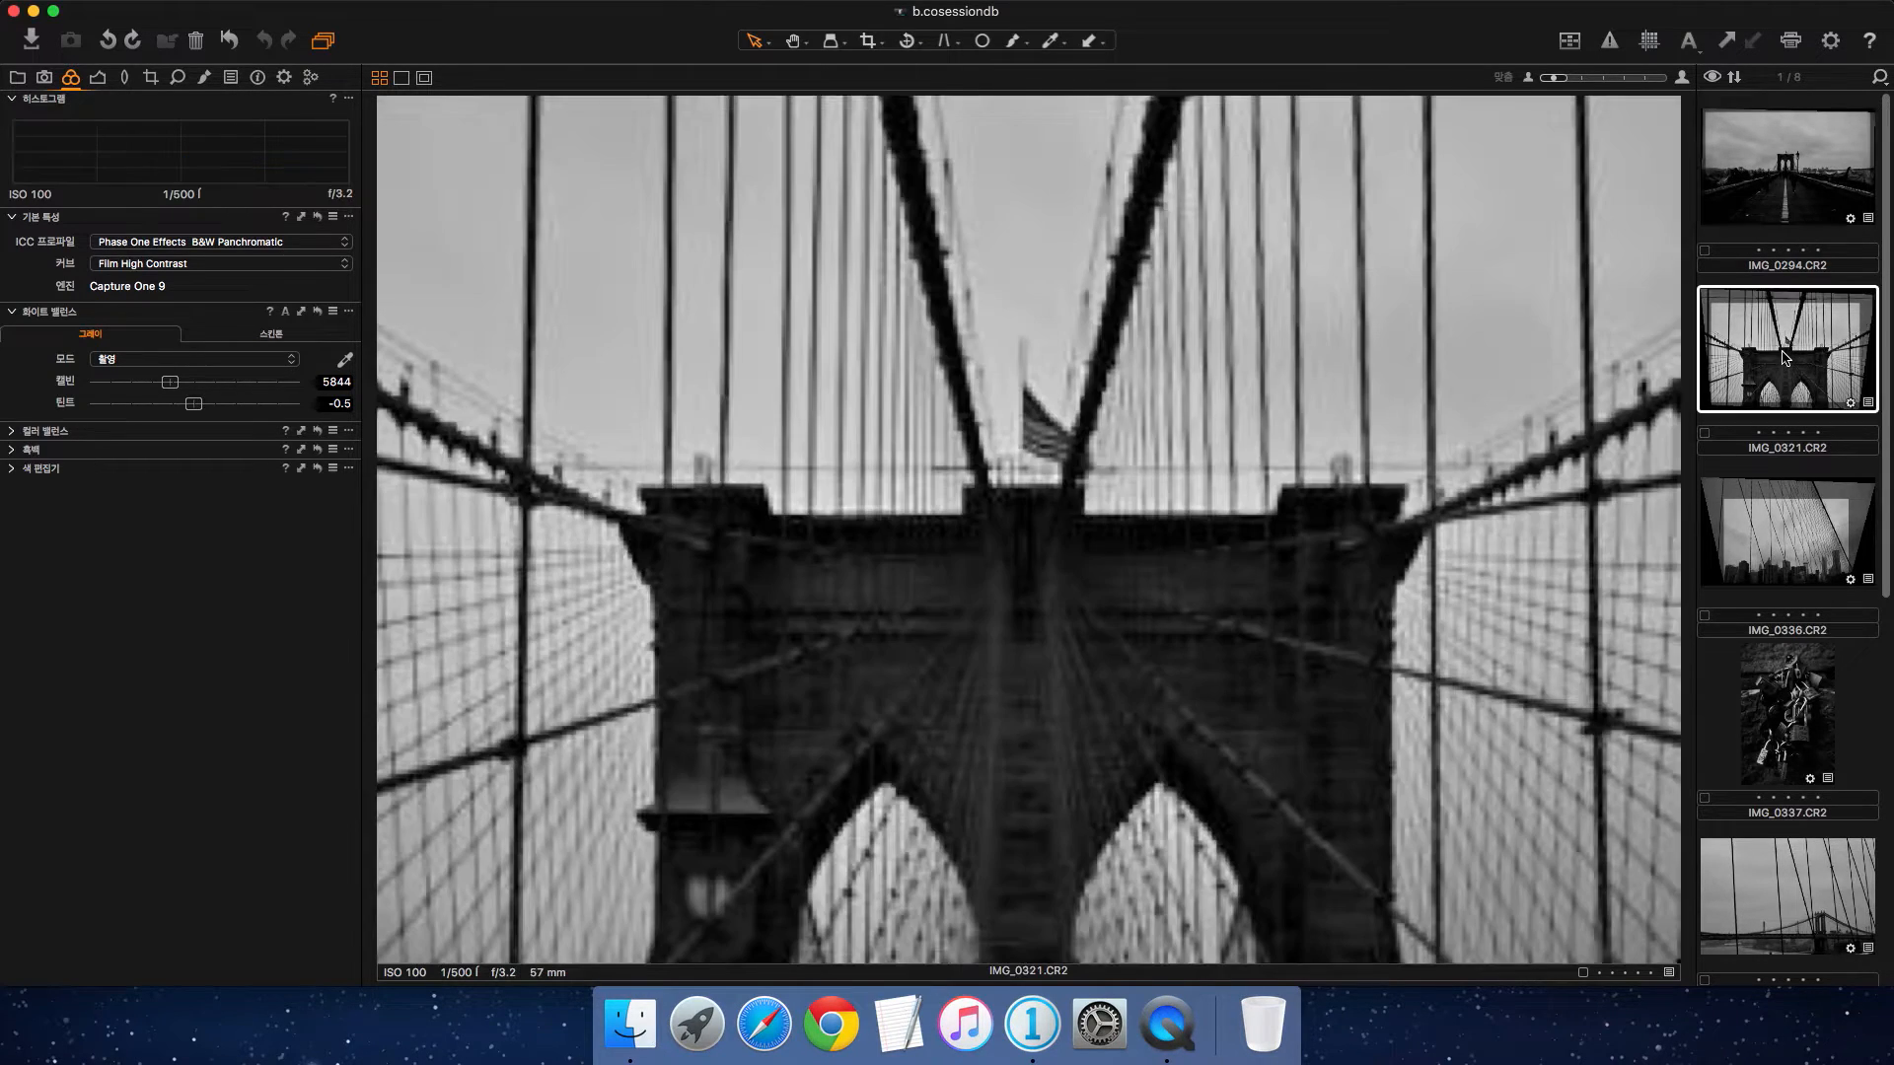
pyautogui.click(1776, 528)
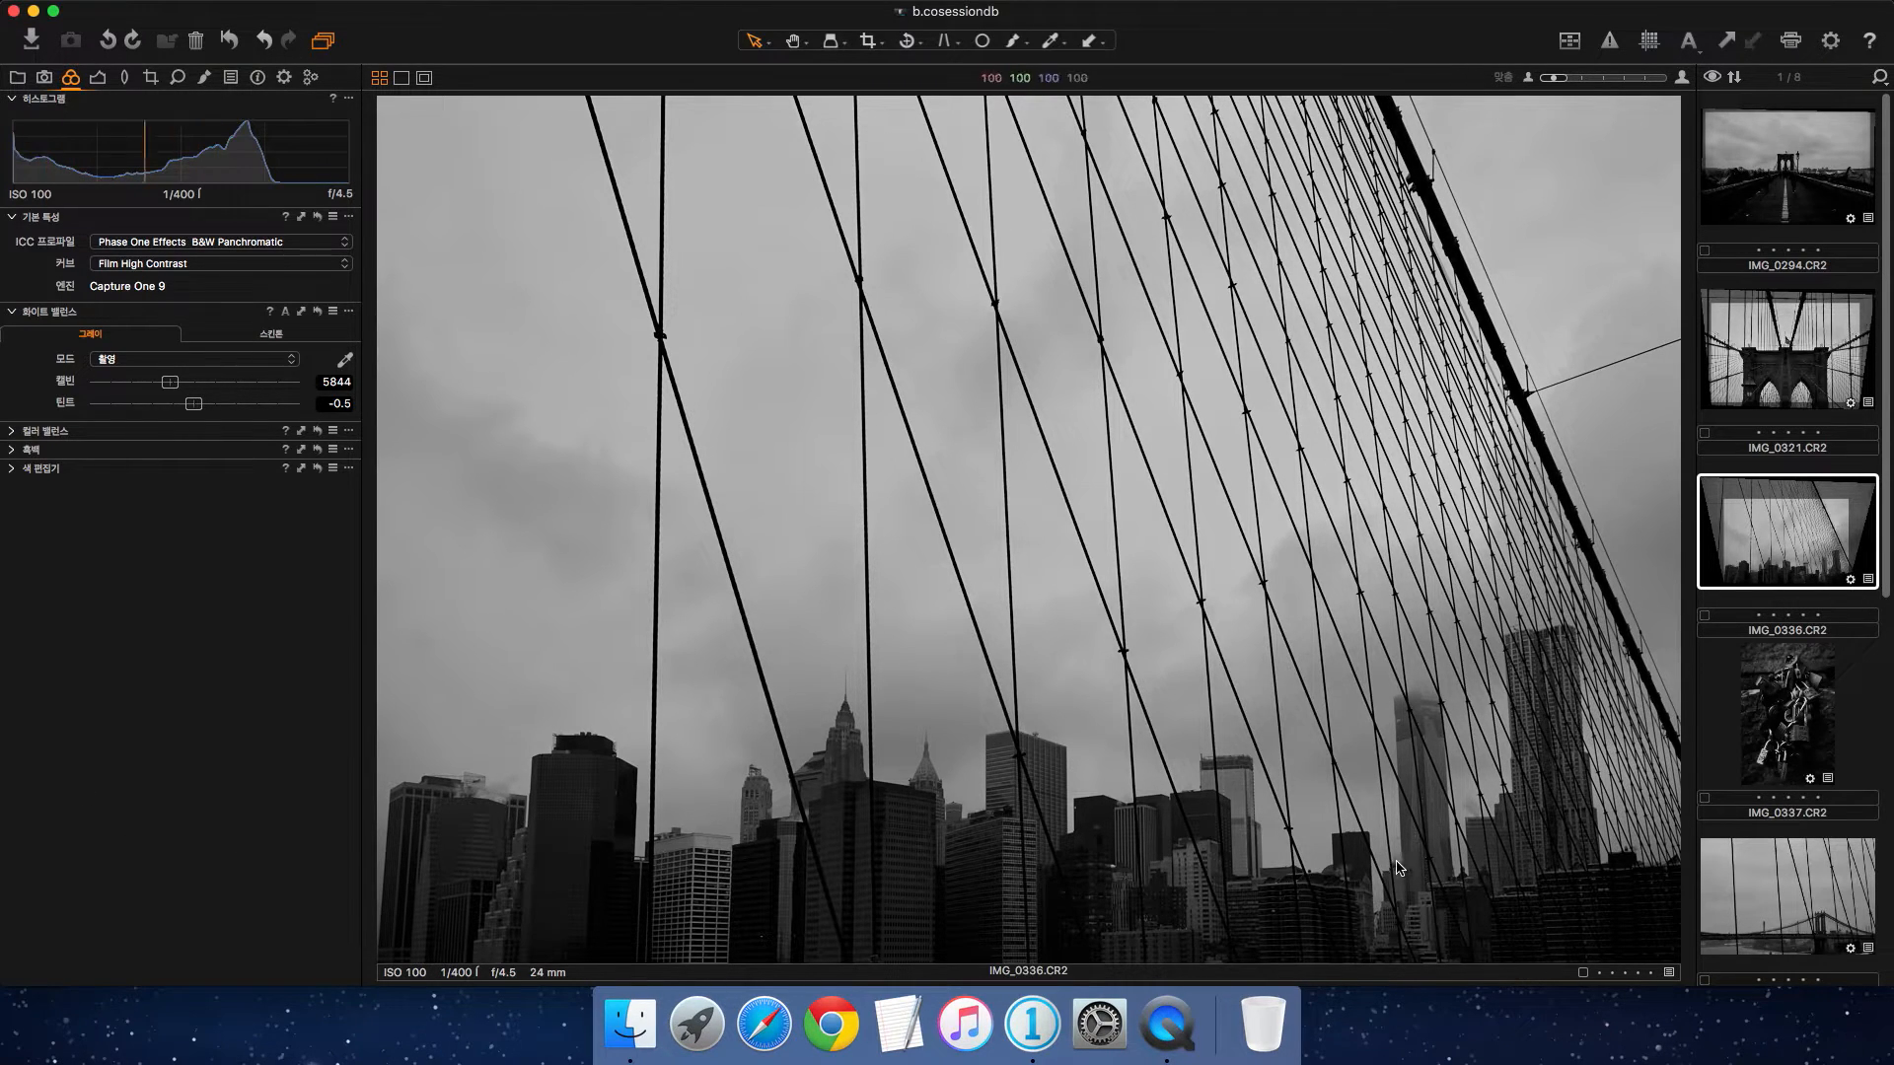
pyautogui.click(1819, 355)
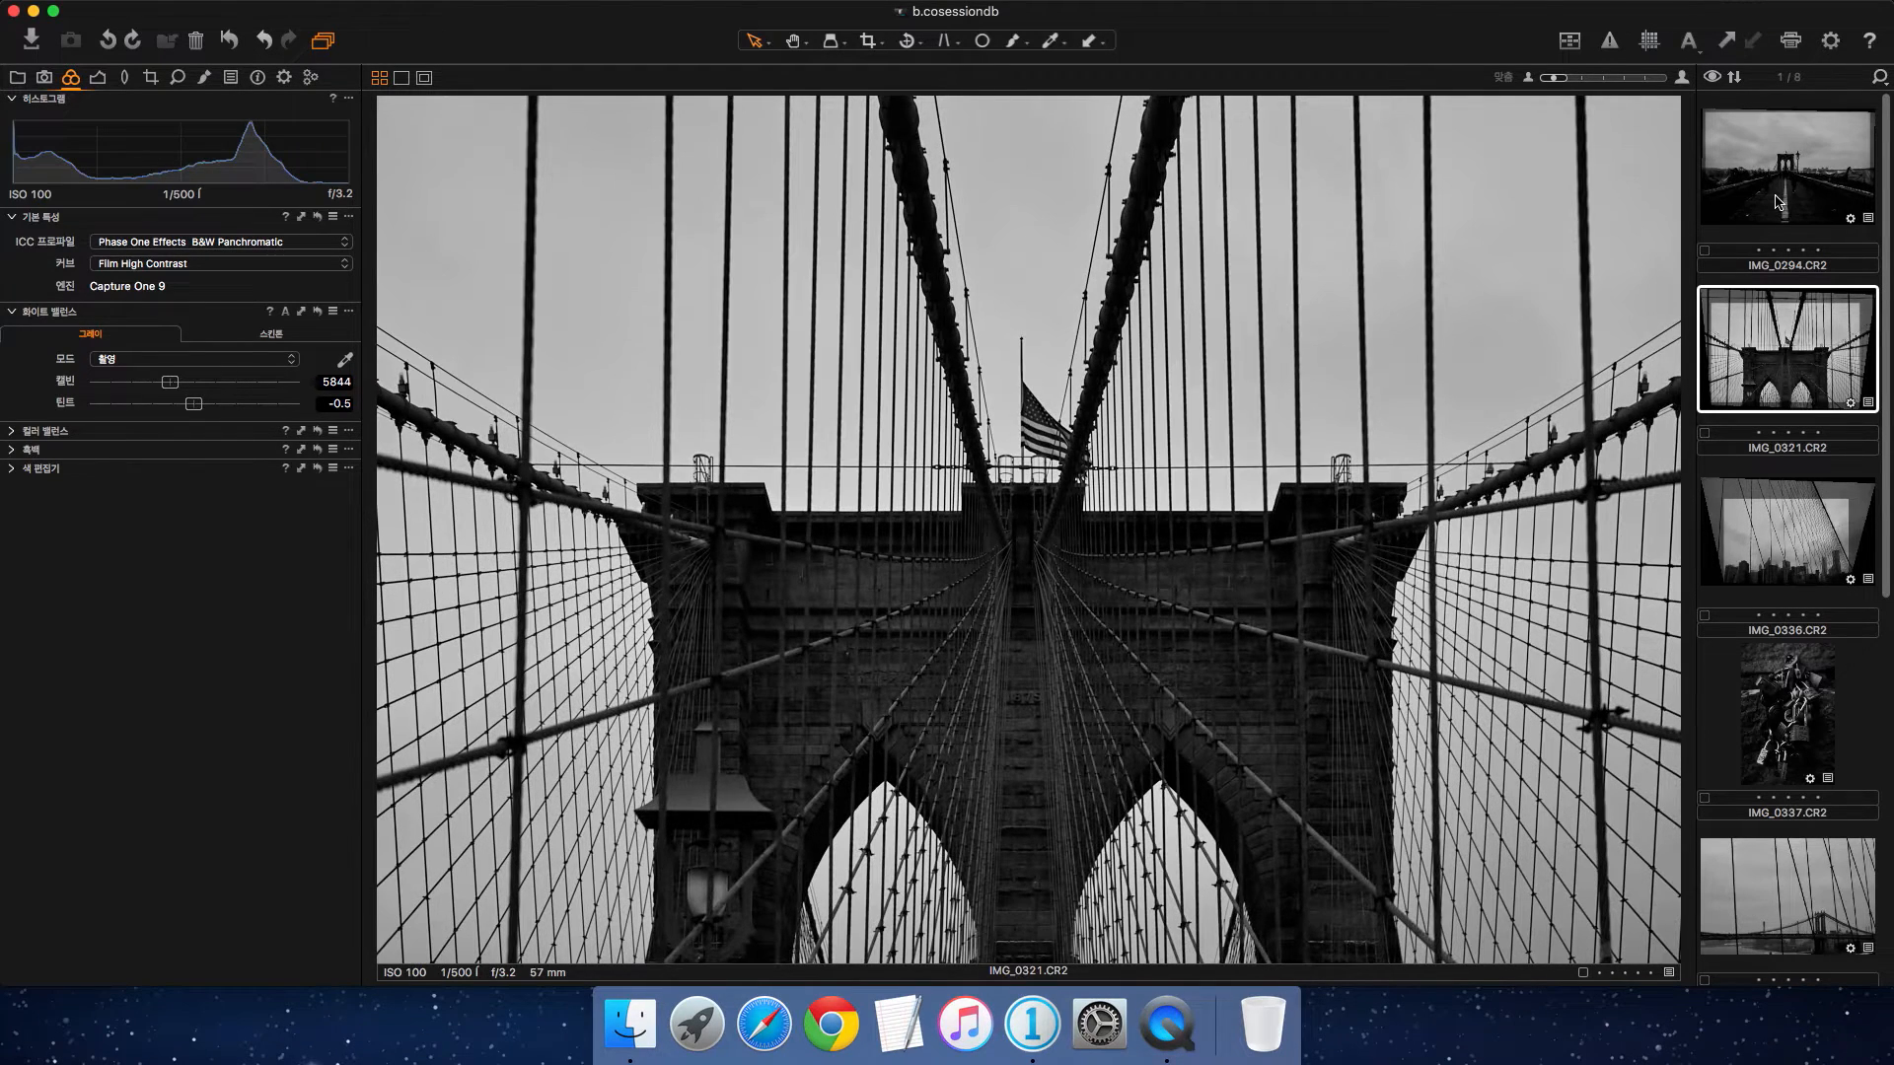
pyautogui.click(1778, 202)
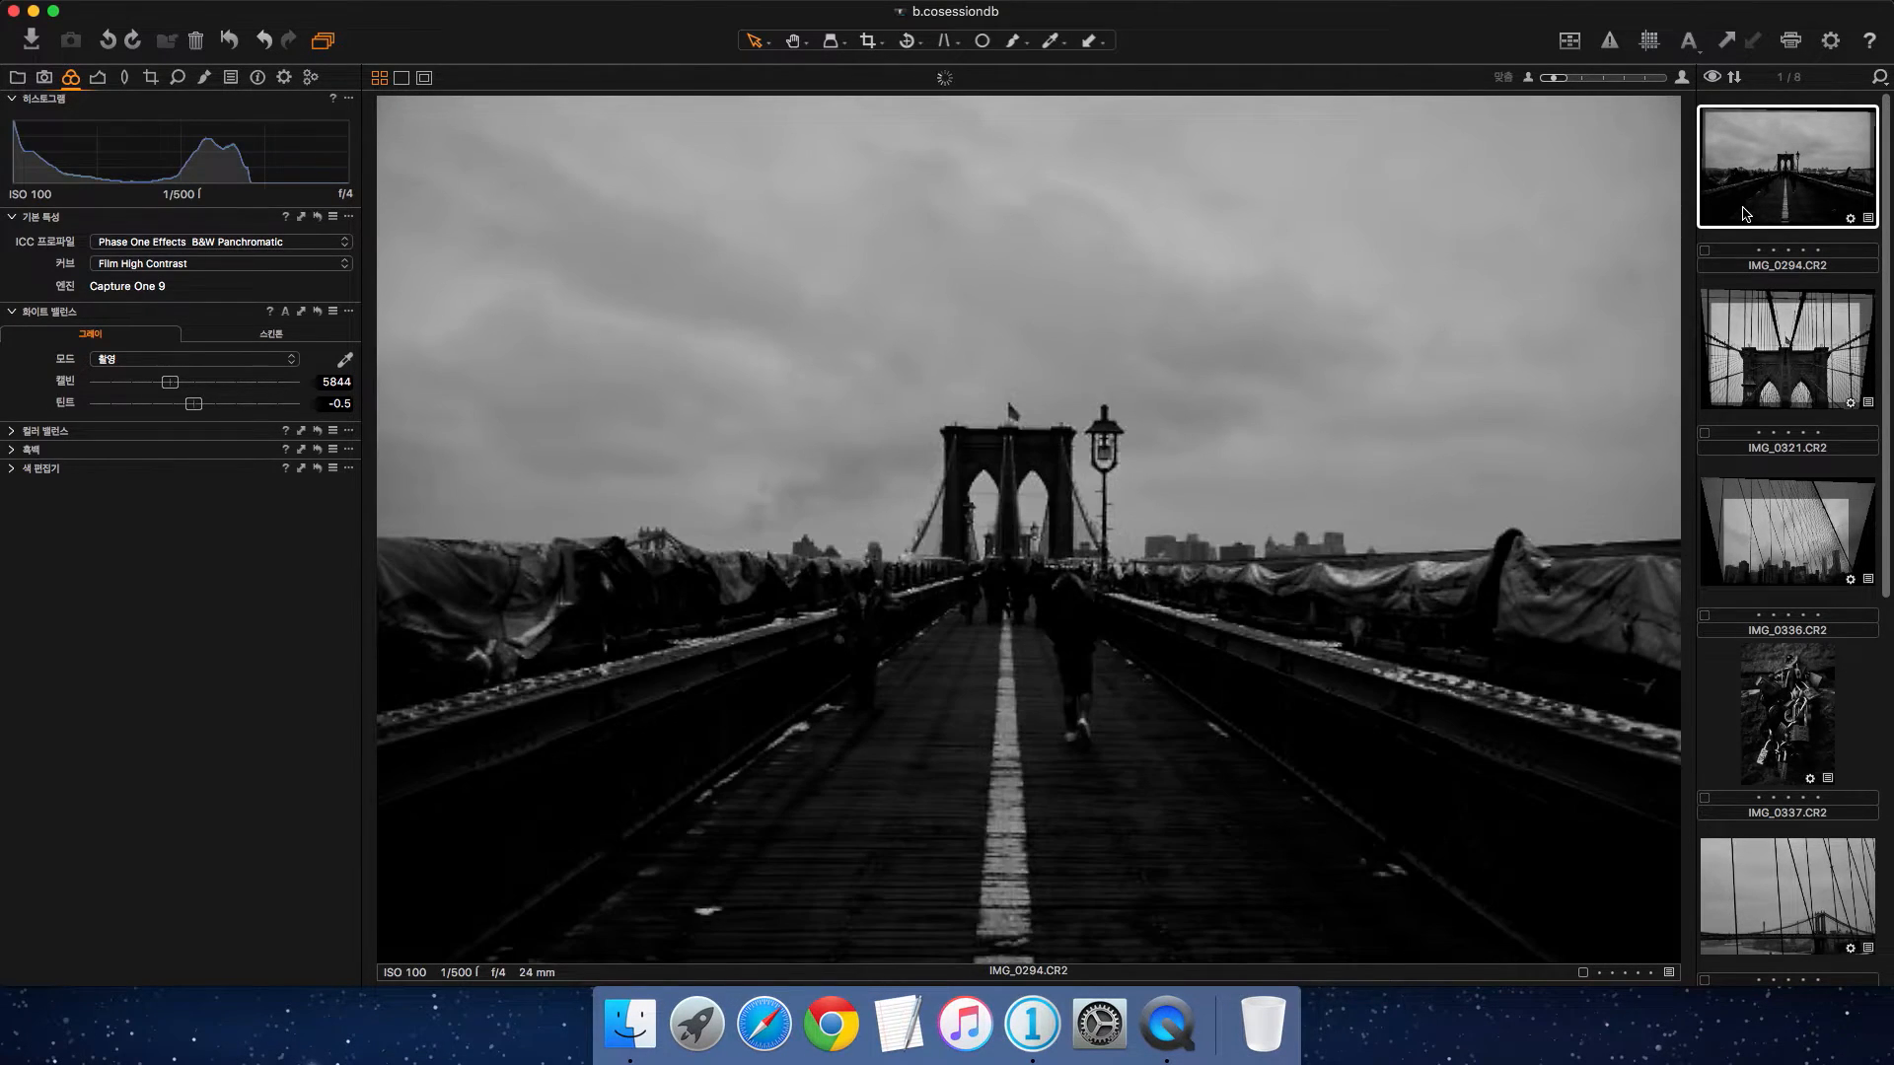
pyautogui.click(1809, 712)
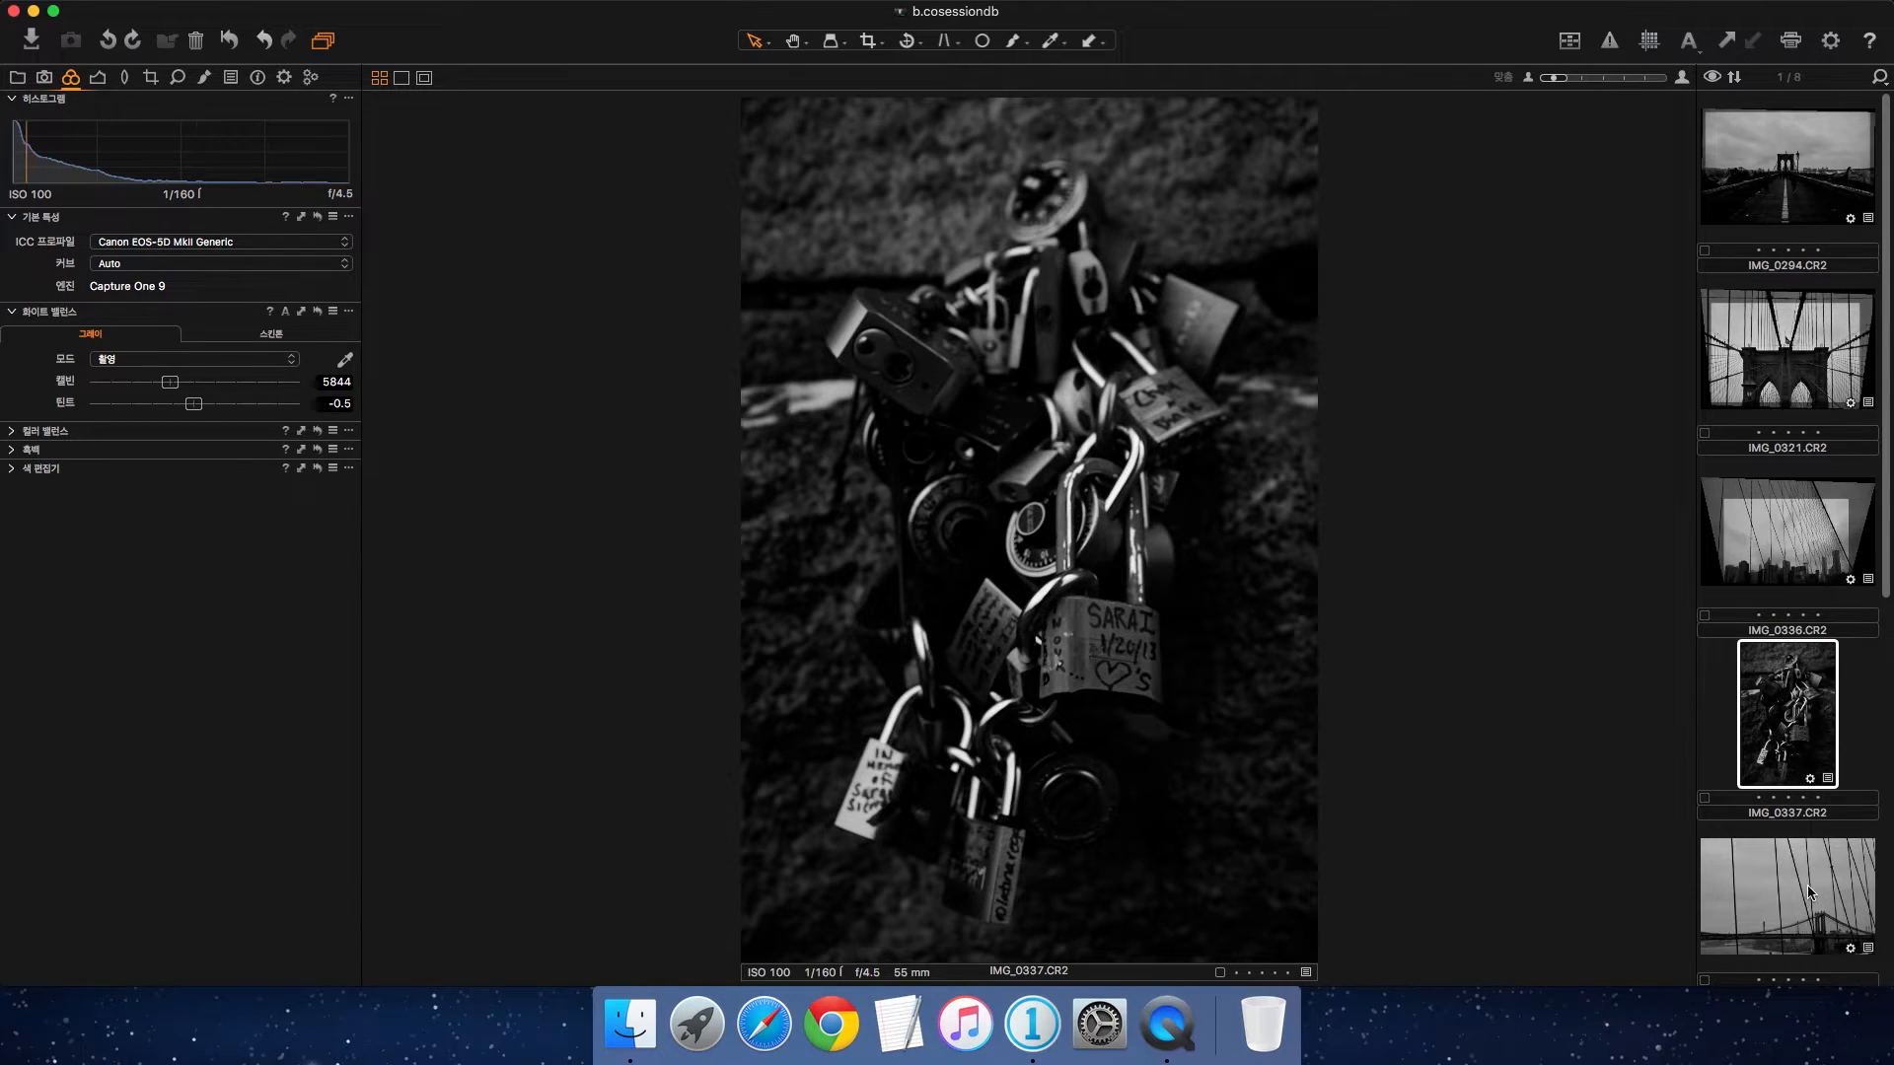
pyautogui.click(1810, 892)
pyautogui.scroll(-5, 1800, 873)
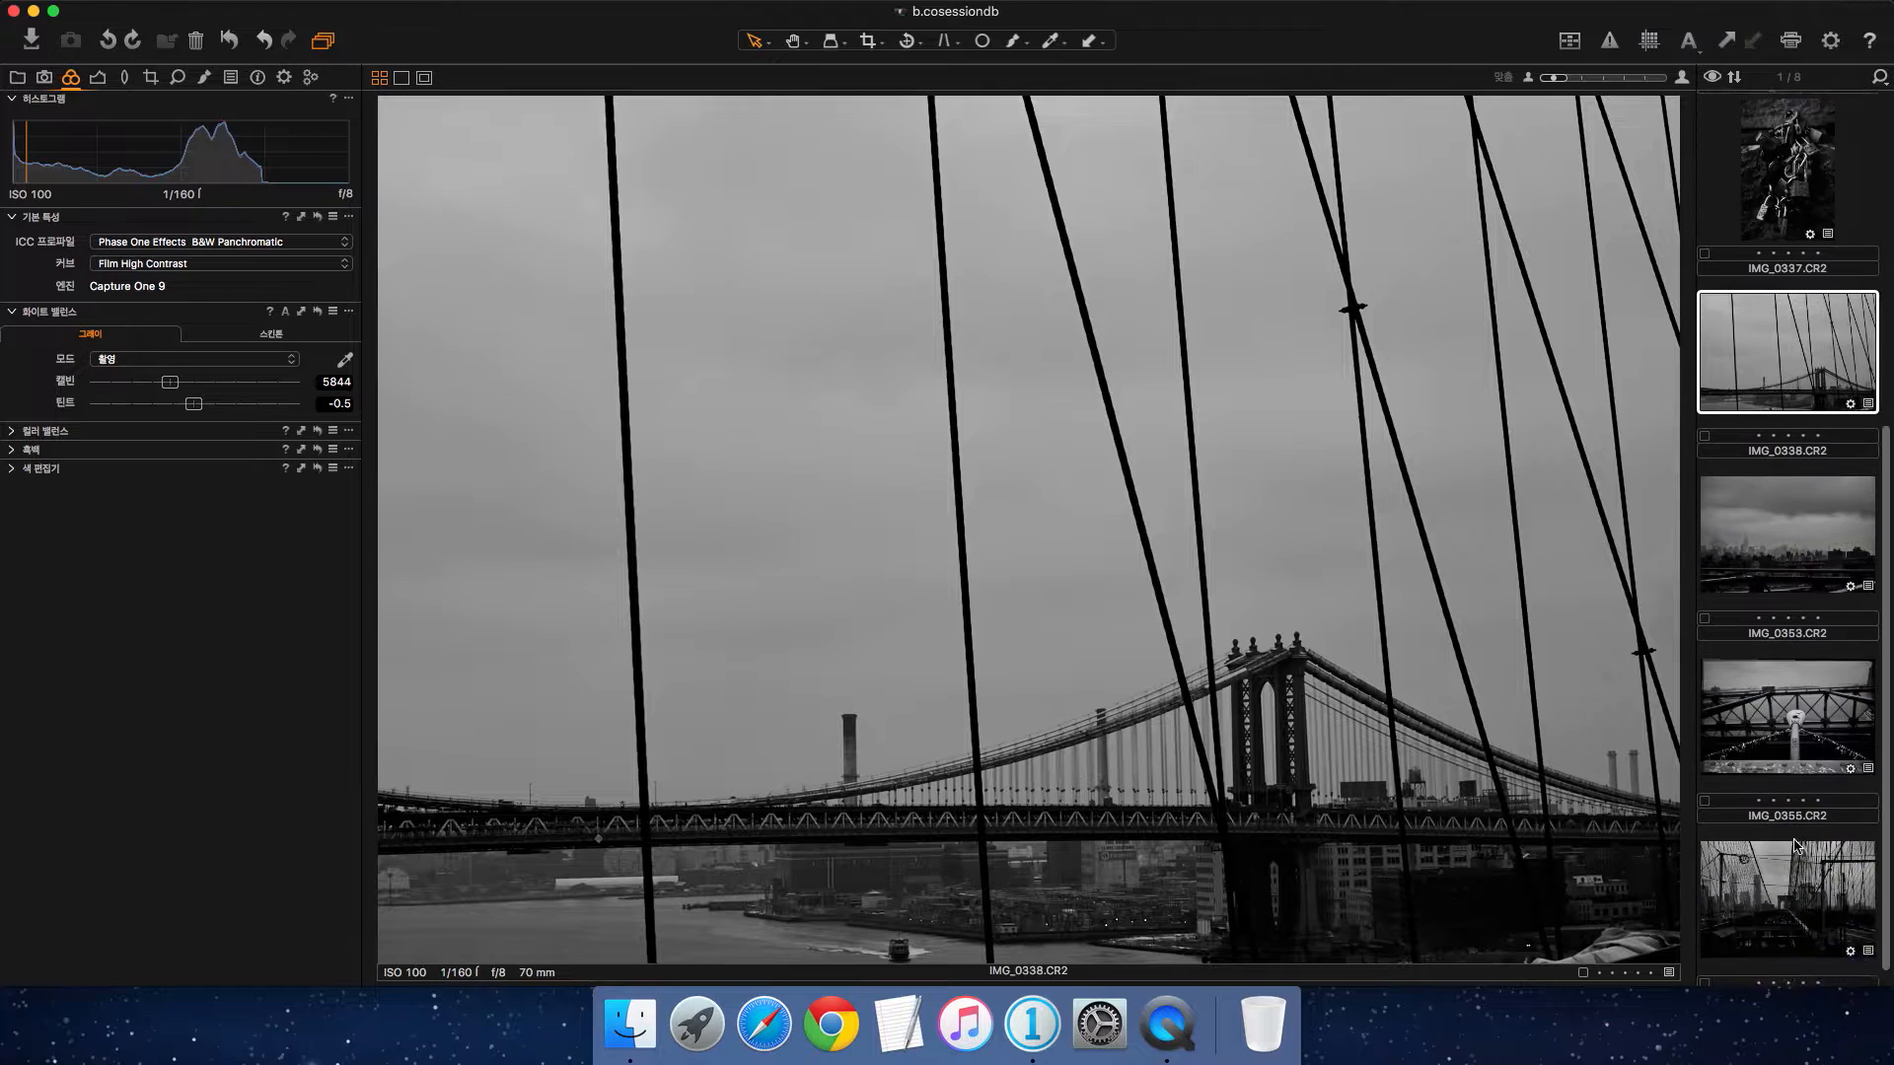
pyautogui.click(1790, 570)
pyautogui.click(1809, 717)
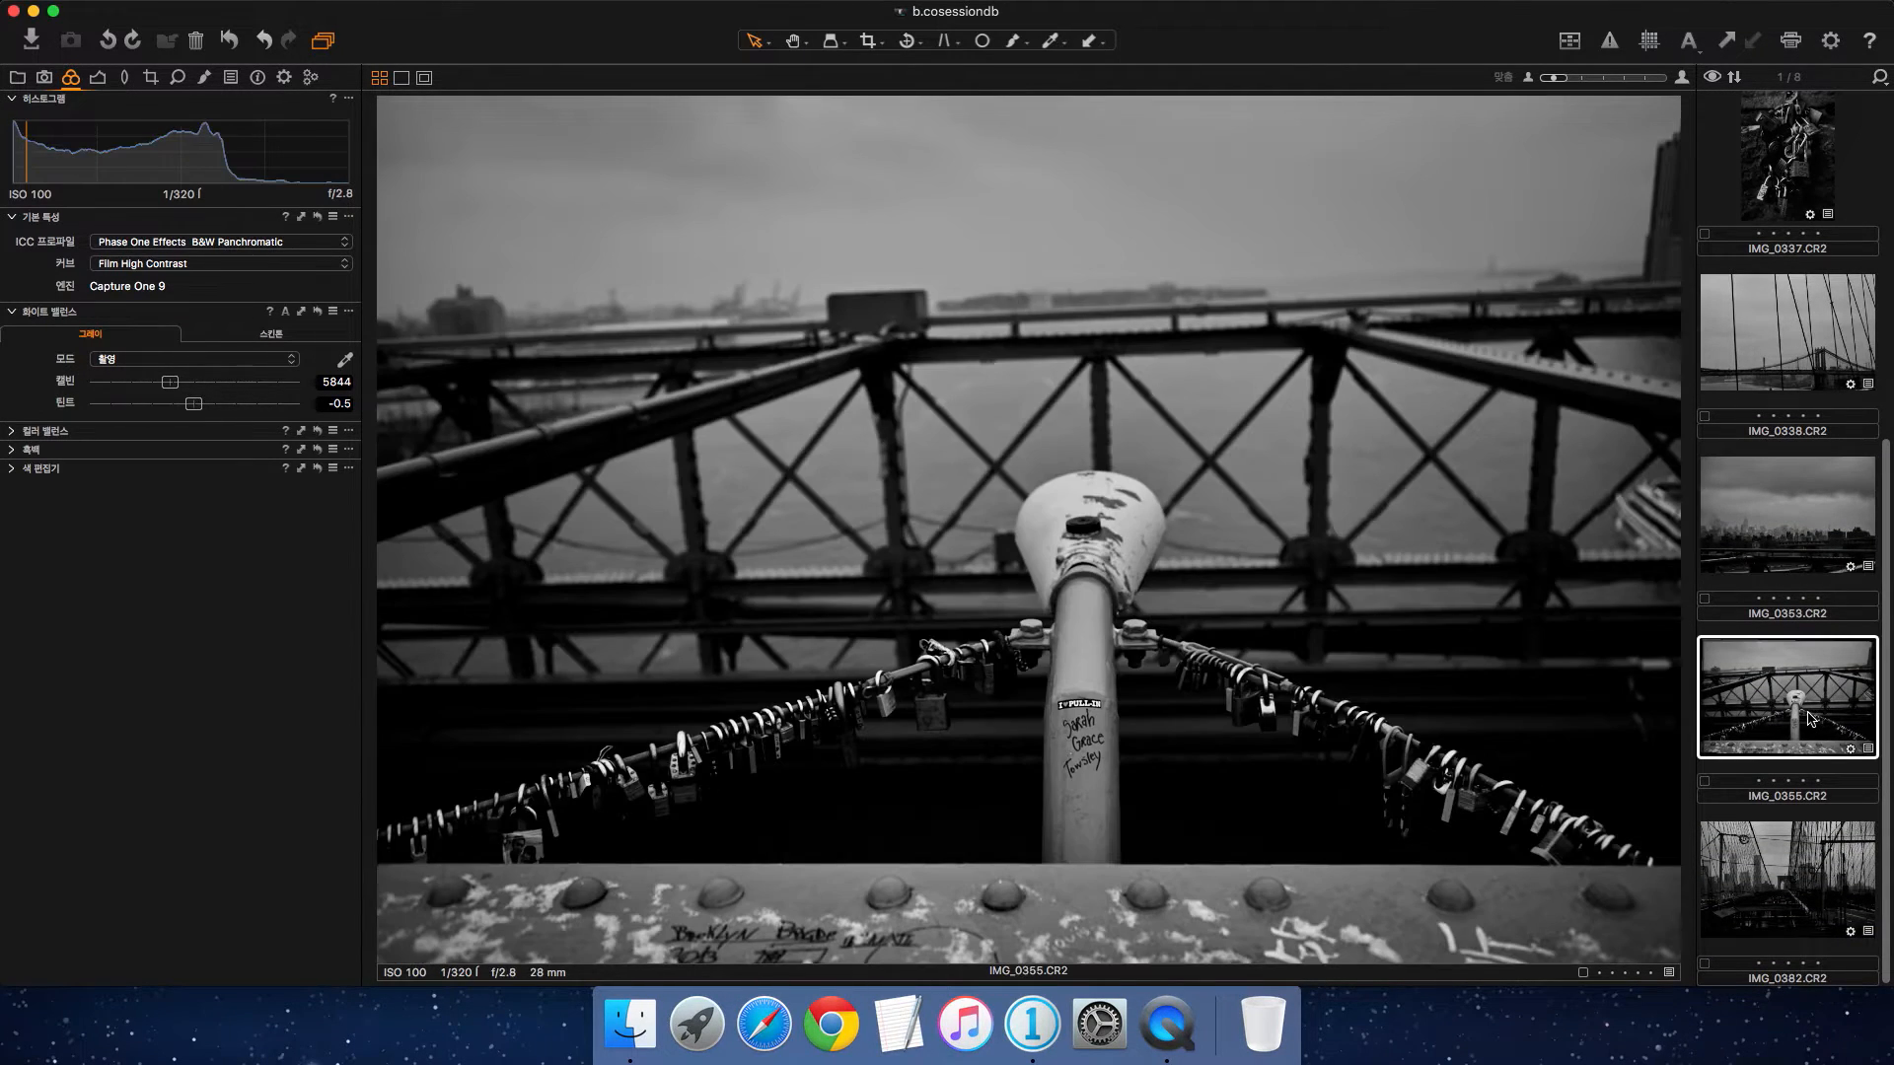
pyautogui.click(1792, 899)
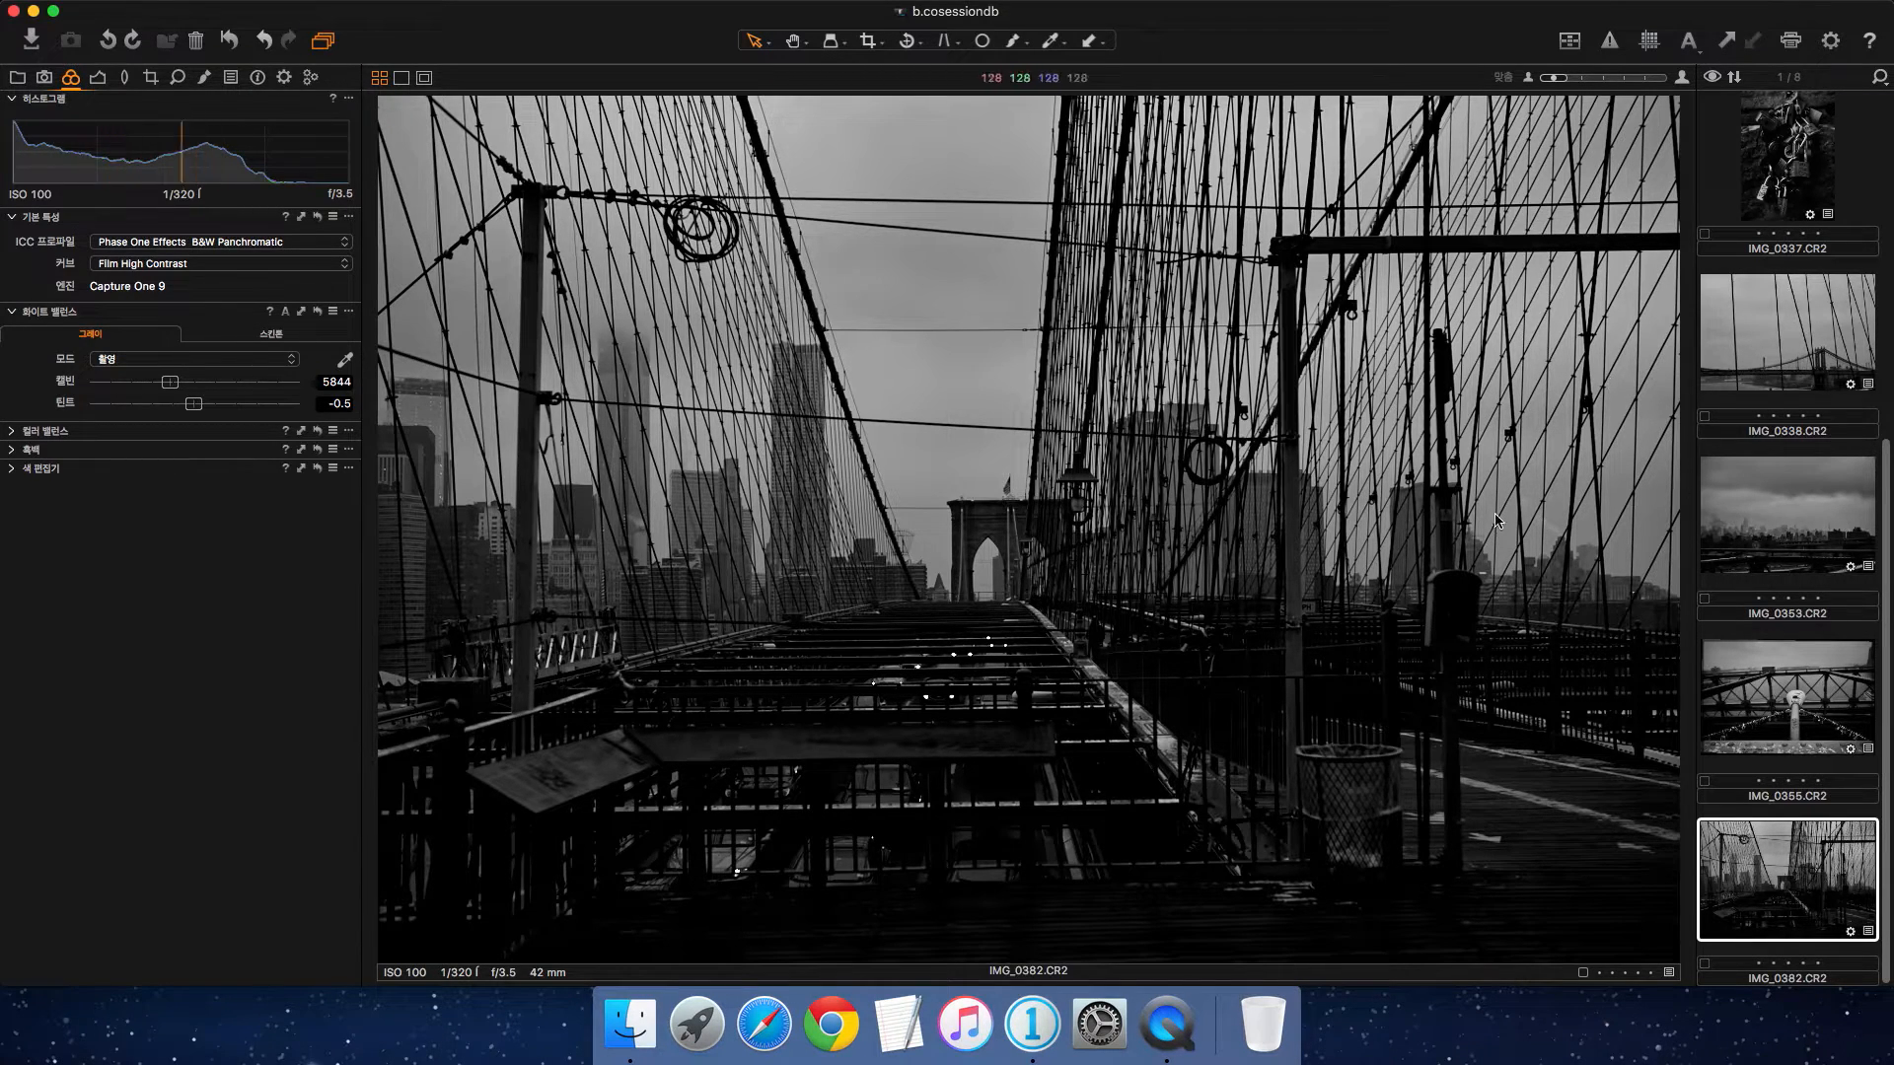
# Step: Close the session window and the folder window for B, and quit Capture One
pyautogui.click(14, 13)
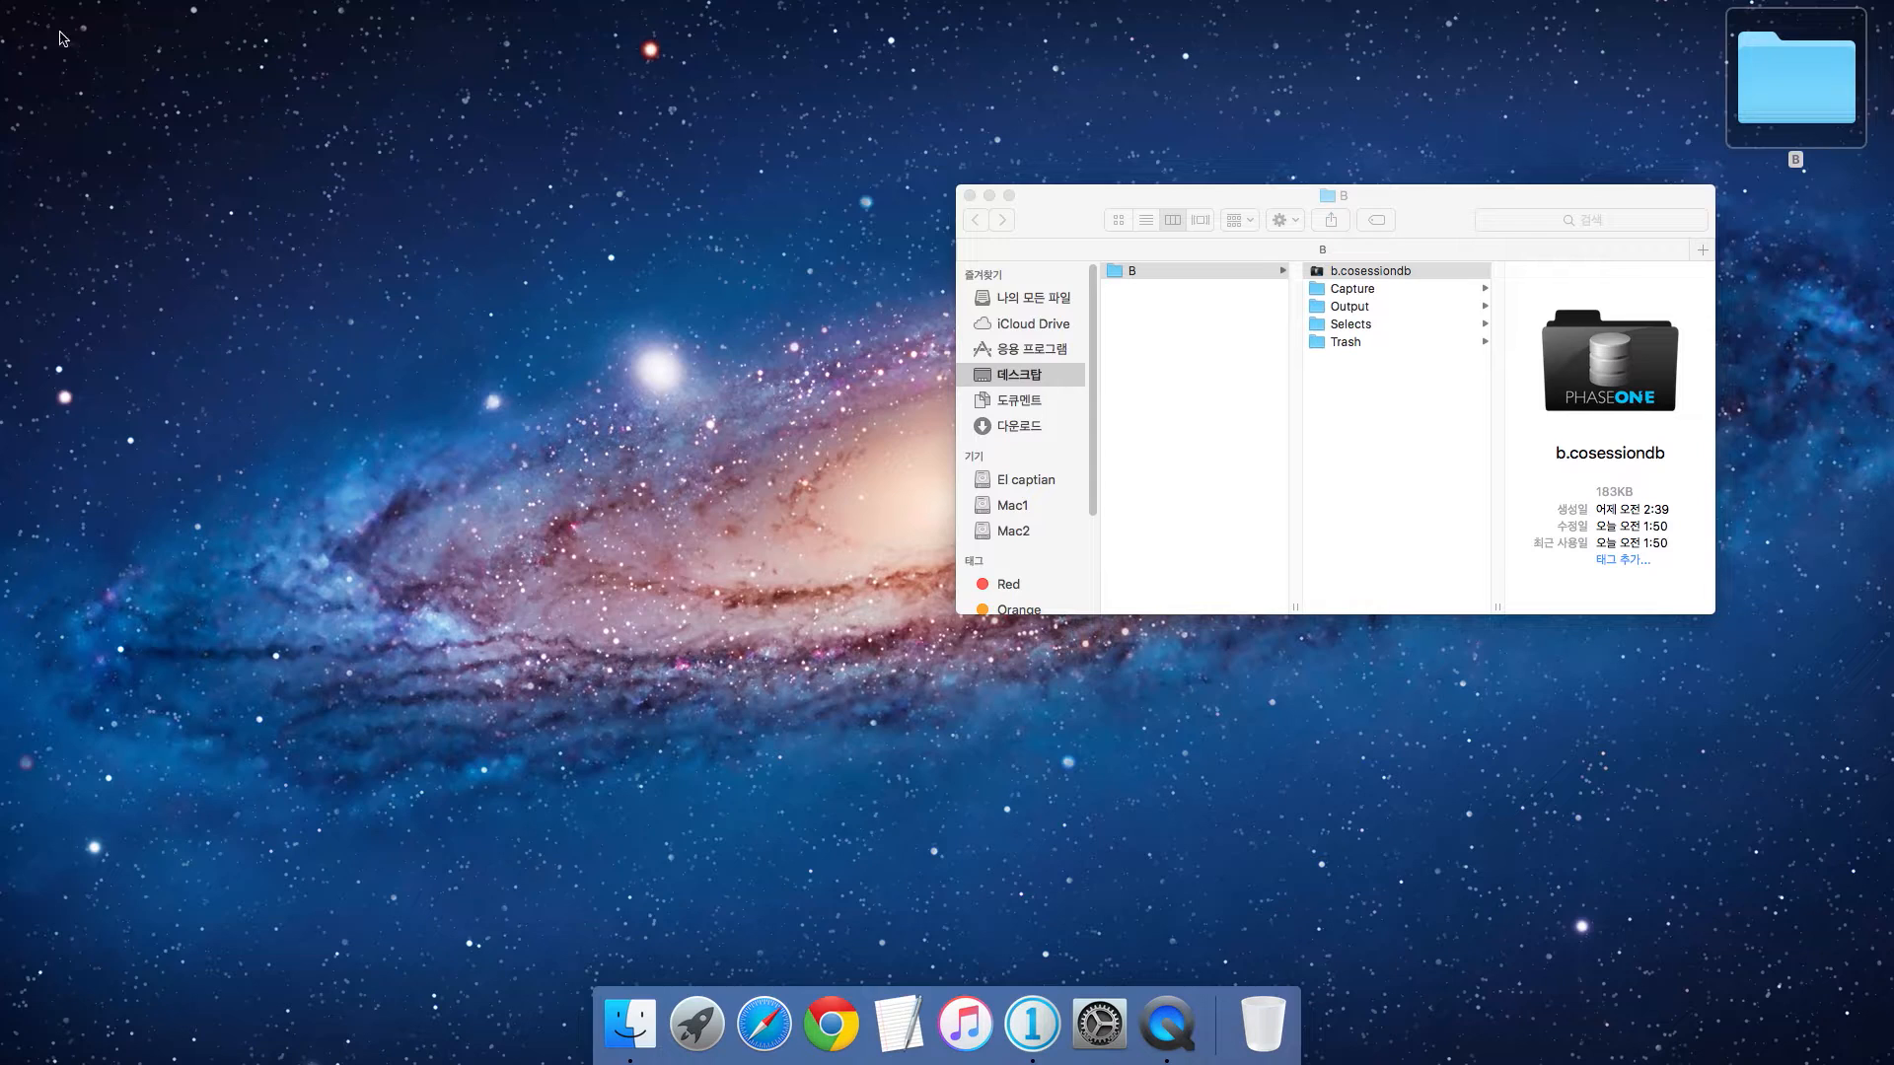
pyautogui.click(969, 196)
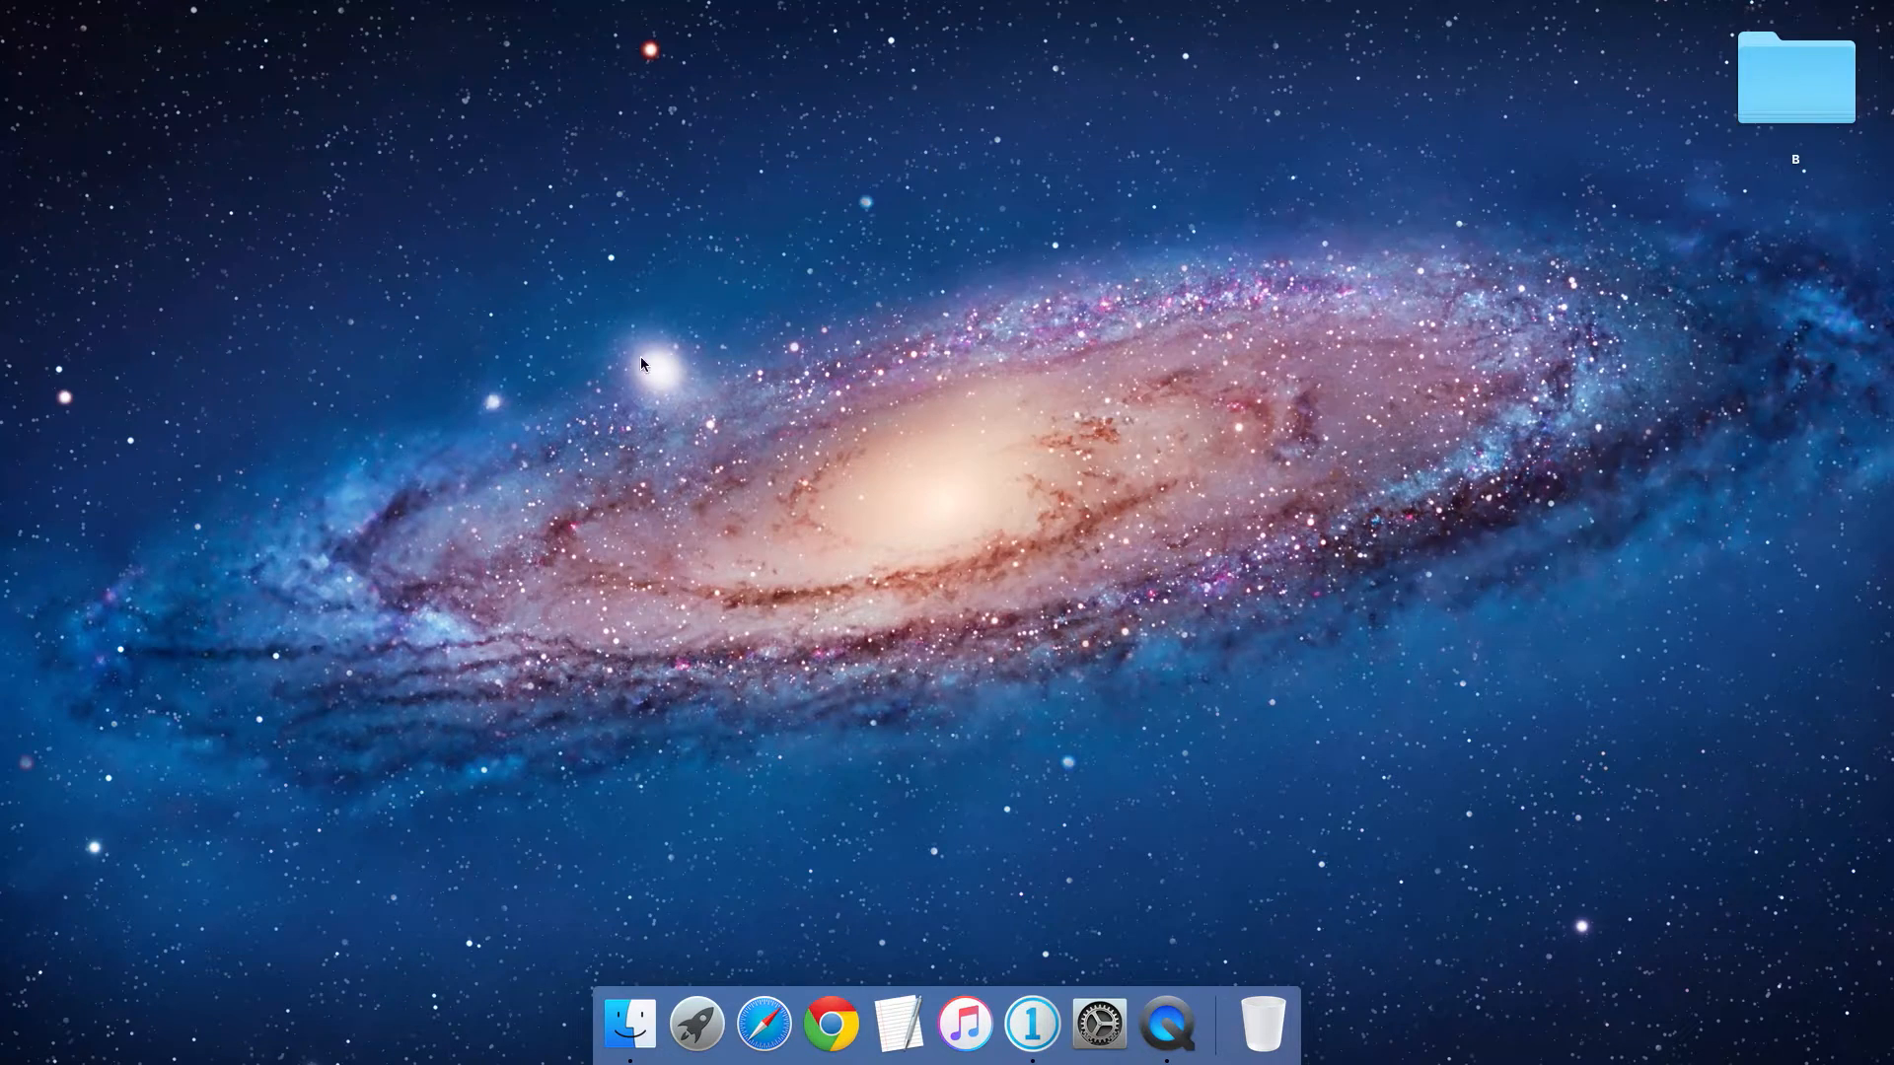
pyautogui.rightClick(1034, 1025)
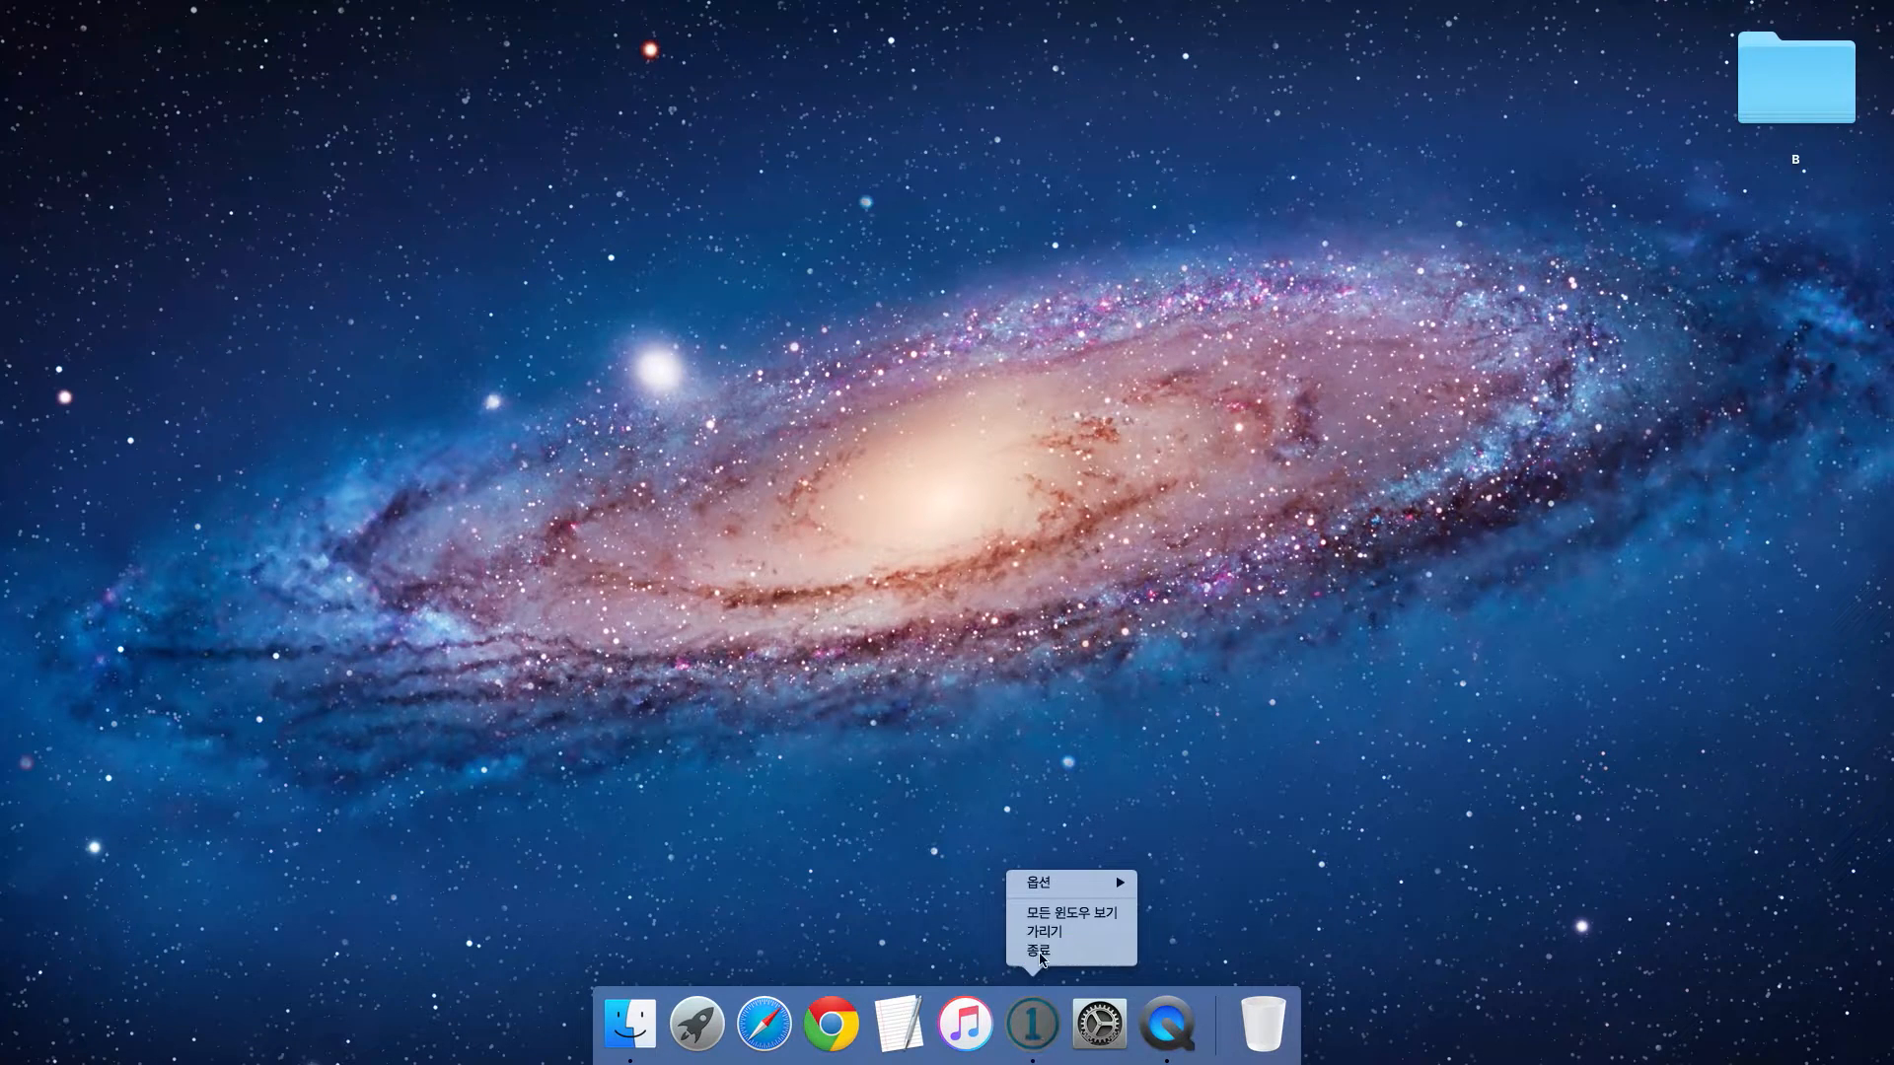
pyautogui.click(1036, 953)
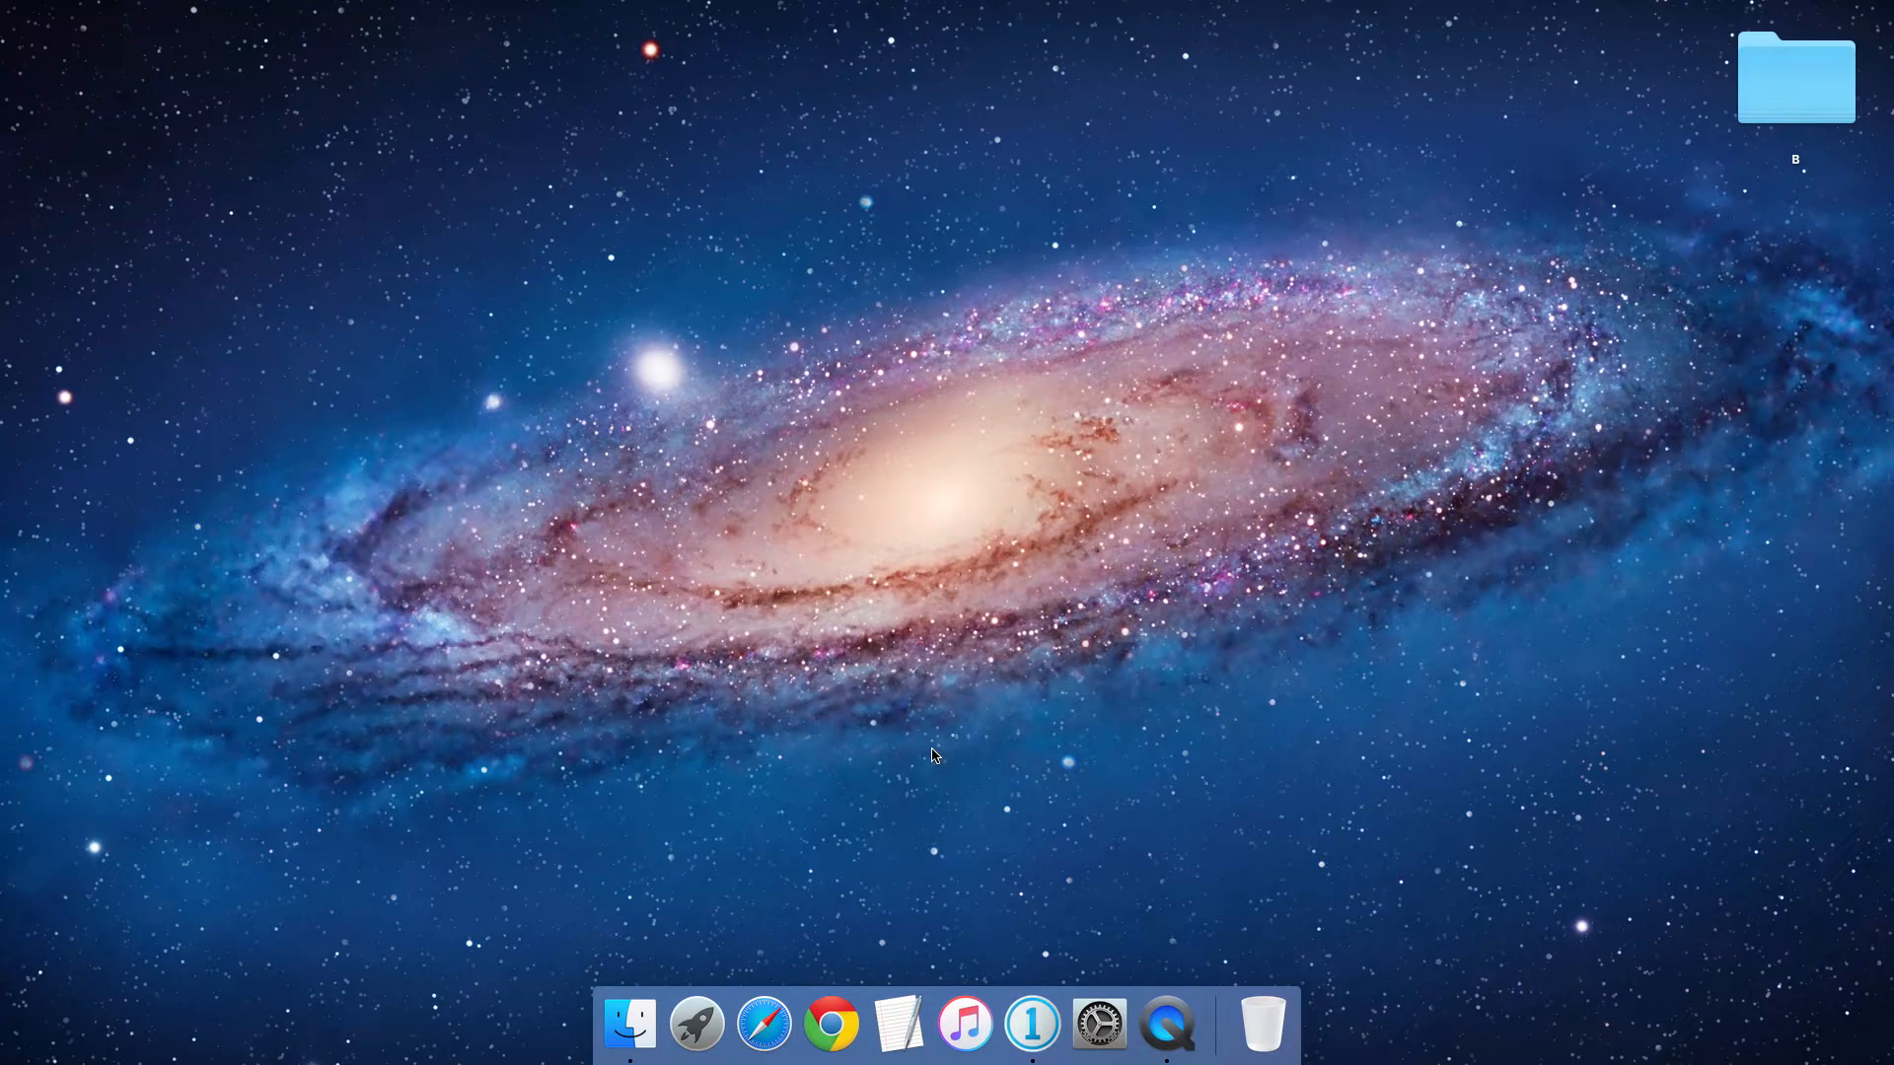
# Step: Launch Capture One and create a new session named B1 on the Desktop with the default subfolders
pyautogui.click(1032, 1025)
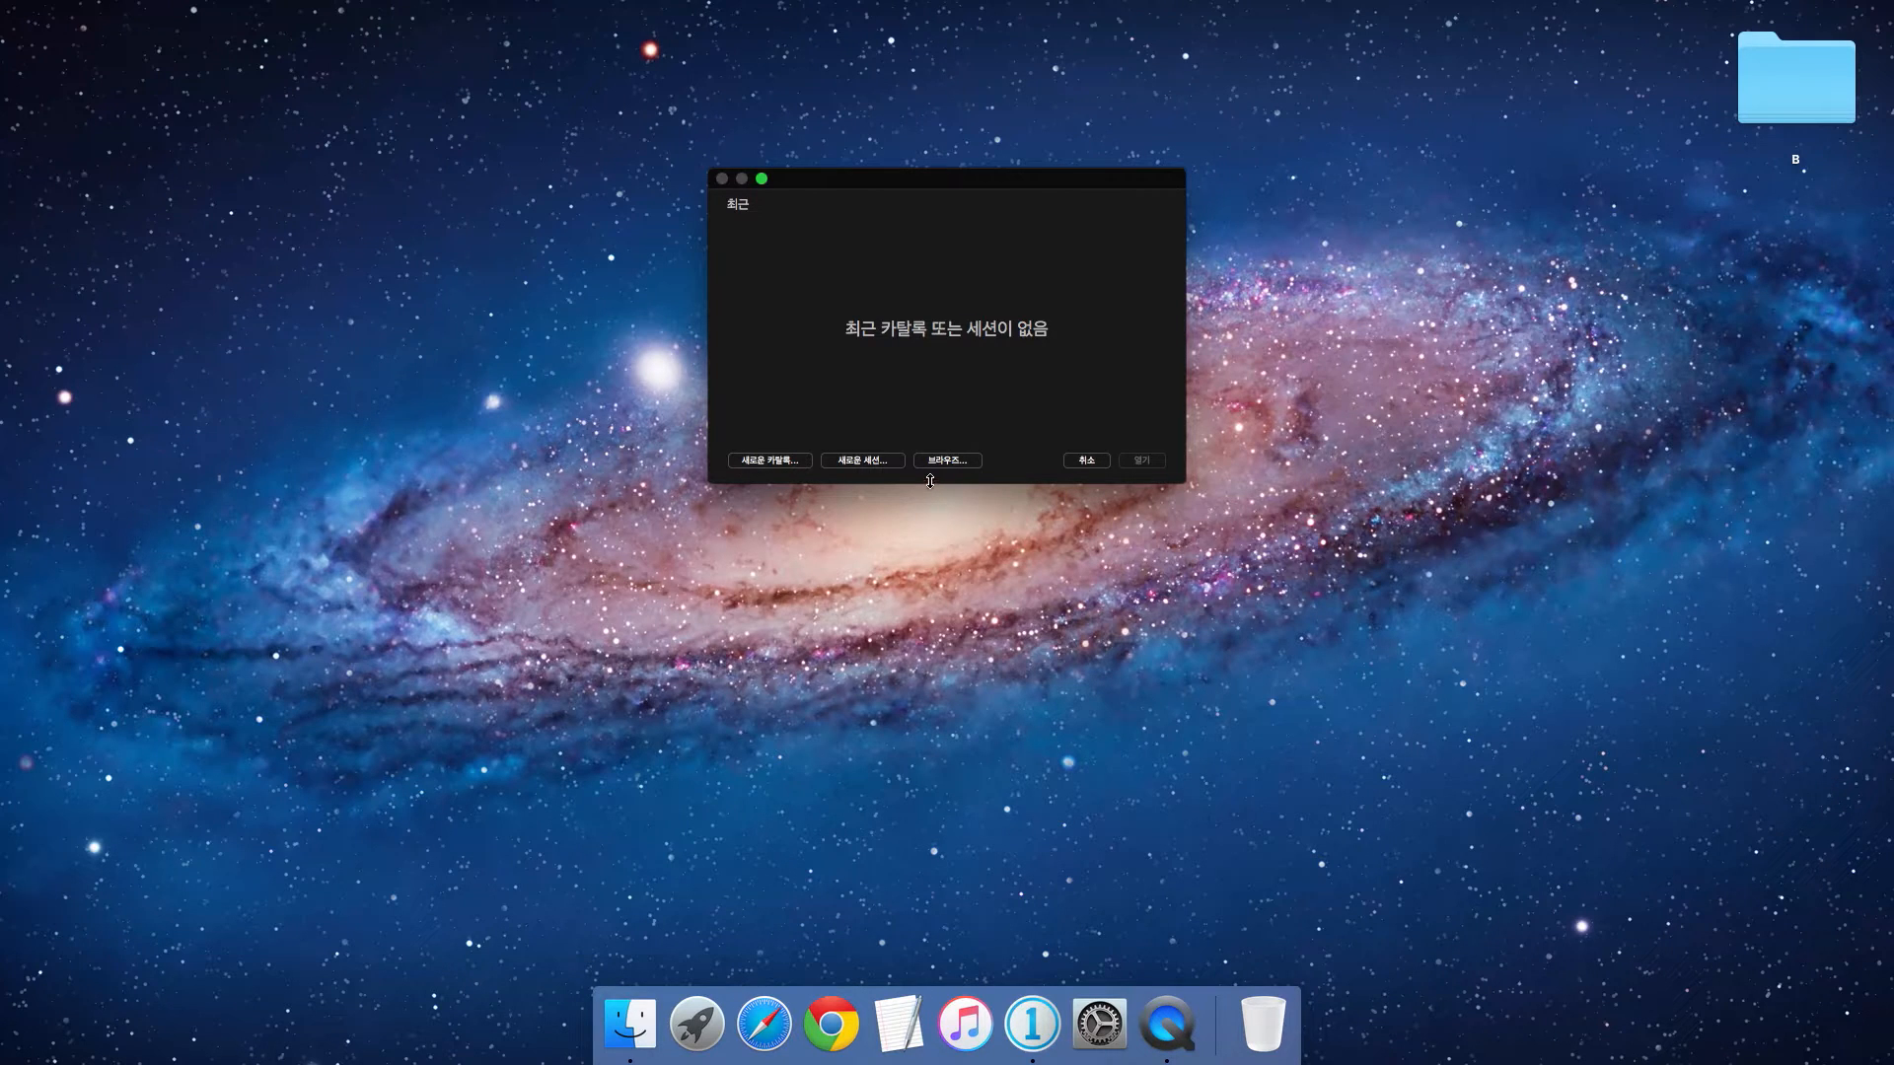
pyautogui.click(858, 461)
pyautogui.click(885, 213)
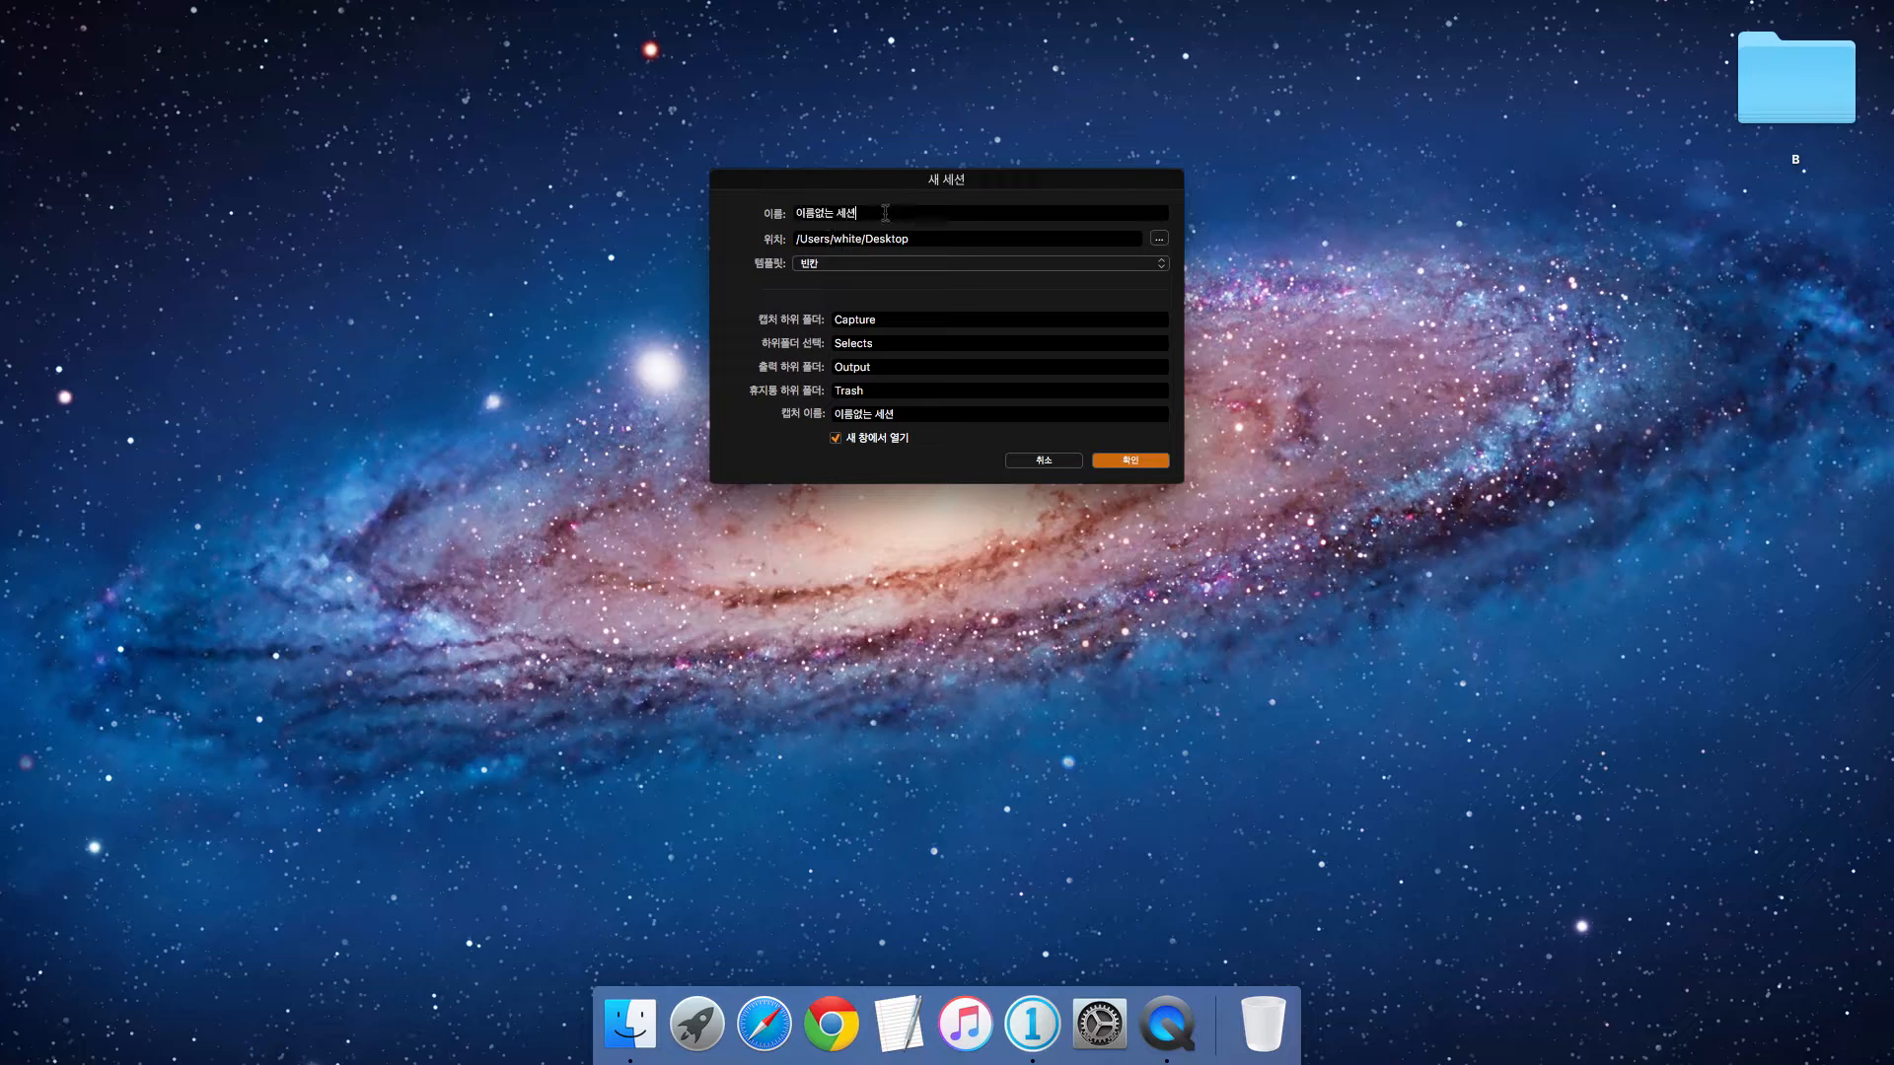
pyautogui.press('BackSpace')
pyautogui.press('BackSpace')
pyautogui.press('BackSpace')
pyautogui.press('BackSpace')
pyautogui.press('BackSpace')
pyautogui.press('BackSpace')
pyautogui.click(1119, 462)
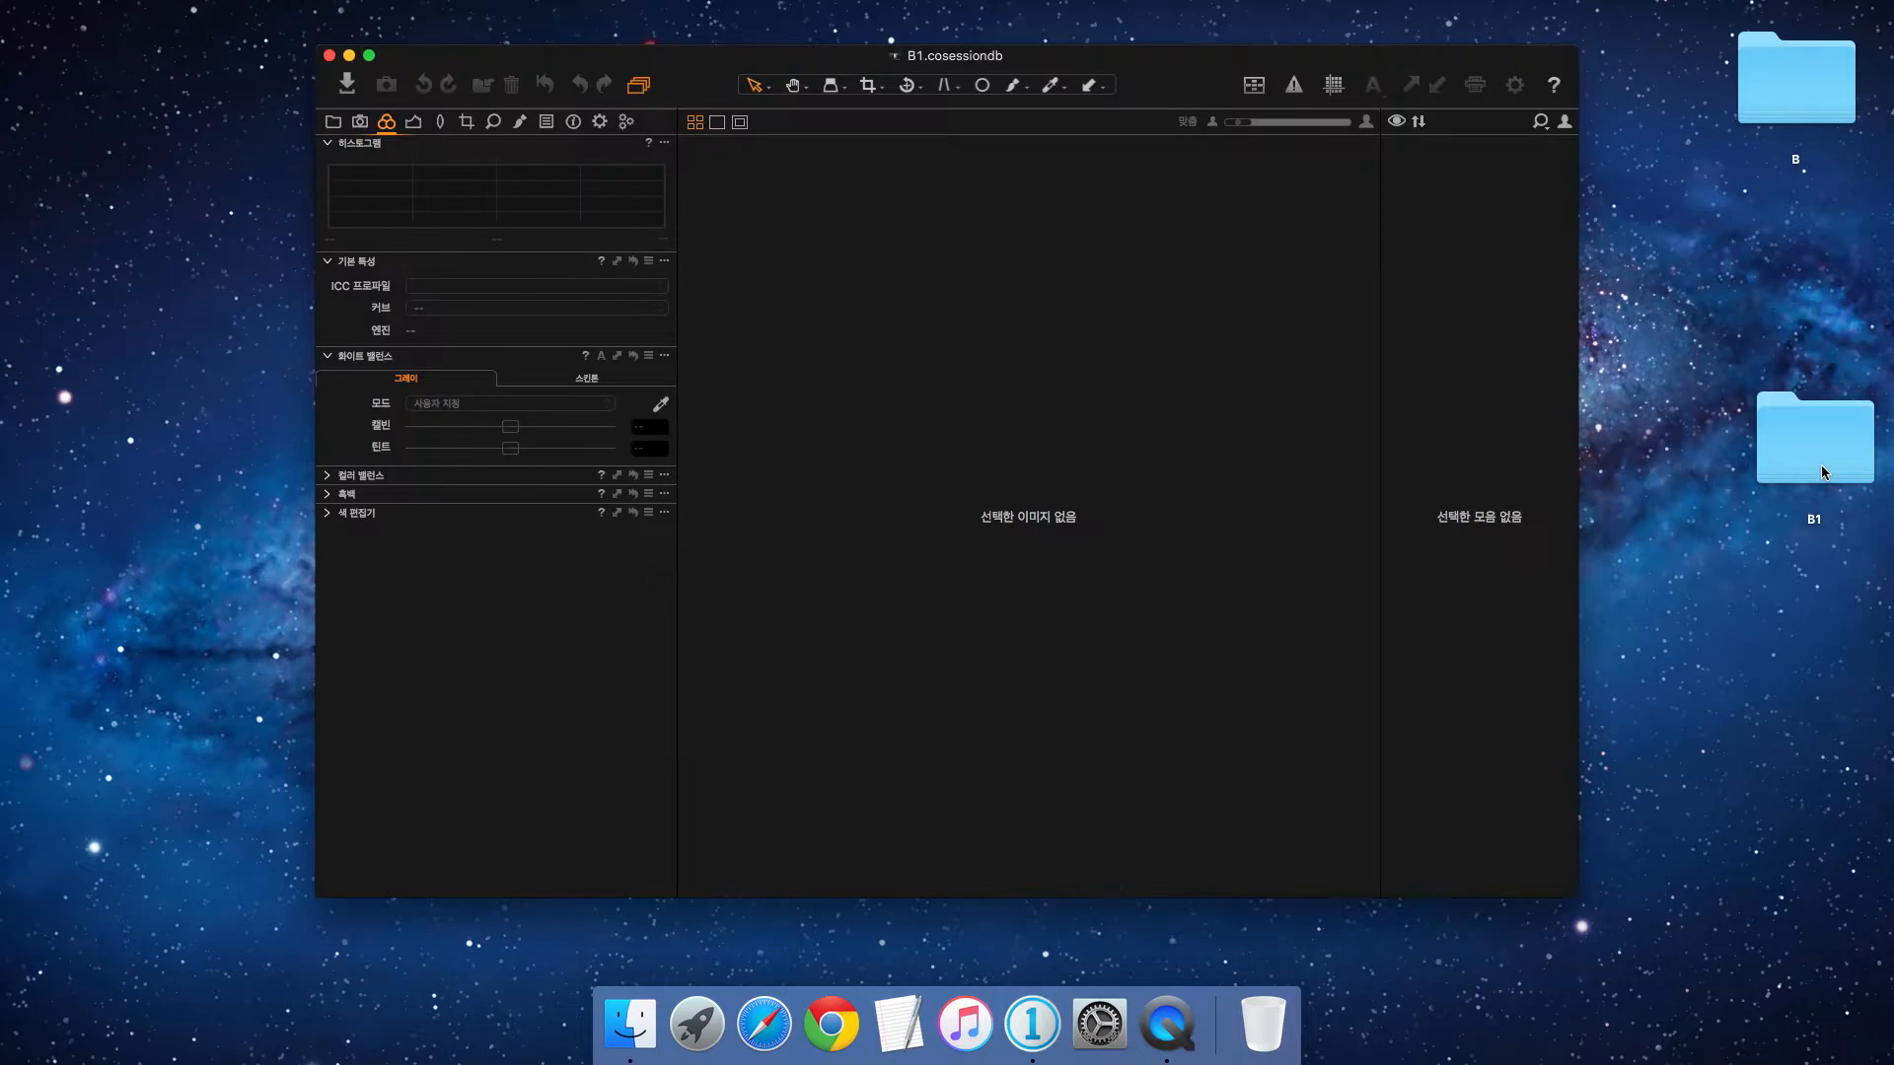
# Step: Move the session window aside and examine the Capture, Output, Selects and Trash subfolders in the desktop folder B1
pyautogui.moveTo(707, 79); pyautogui.dragTo(533, 68)
pyautogui.doubleClick(1815, 452)
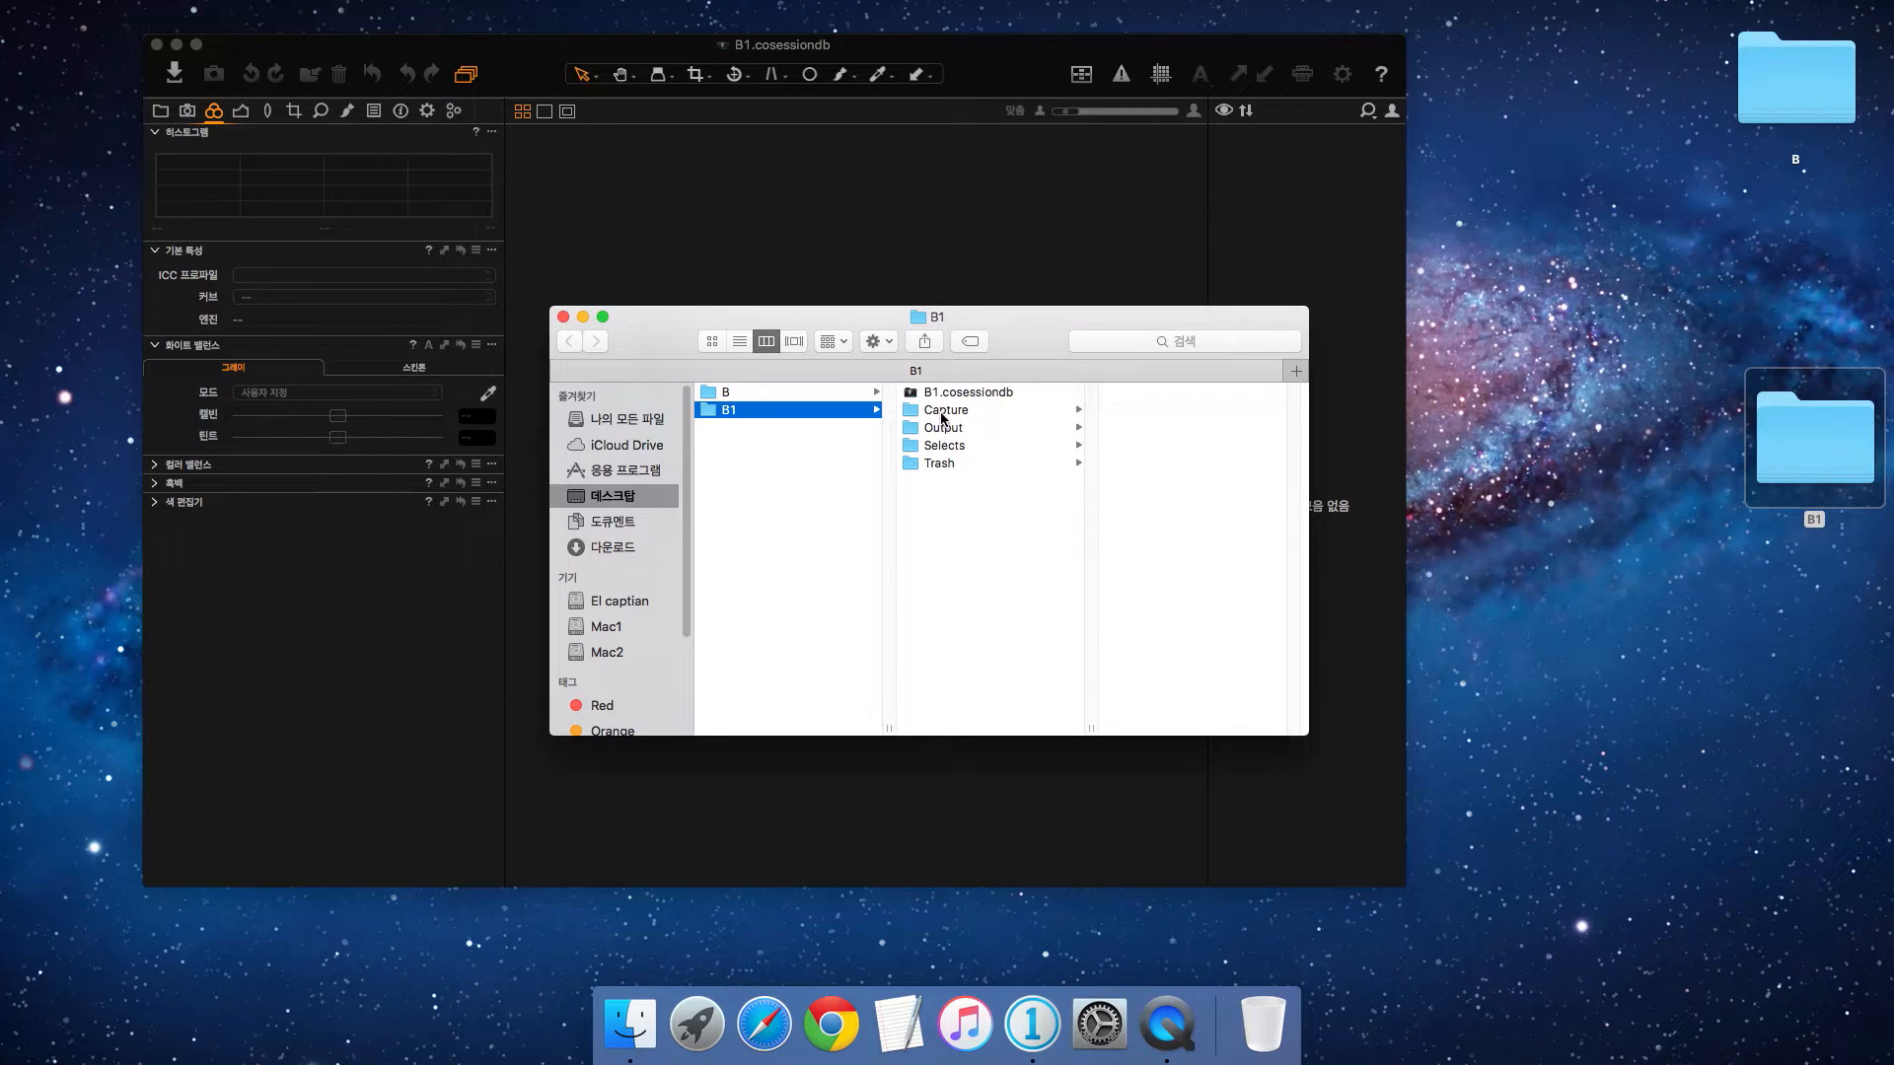
pyautogui.click(945, 428)
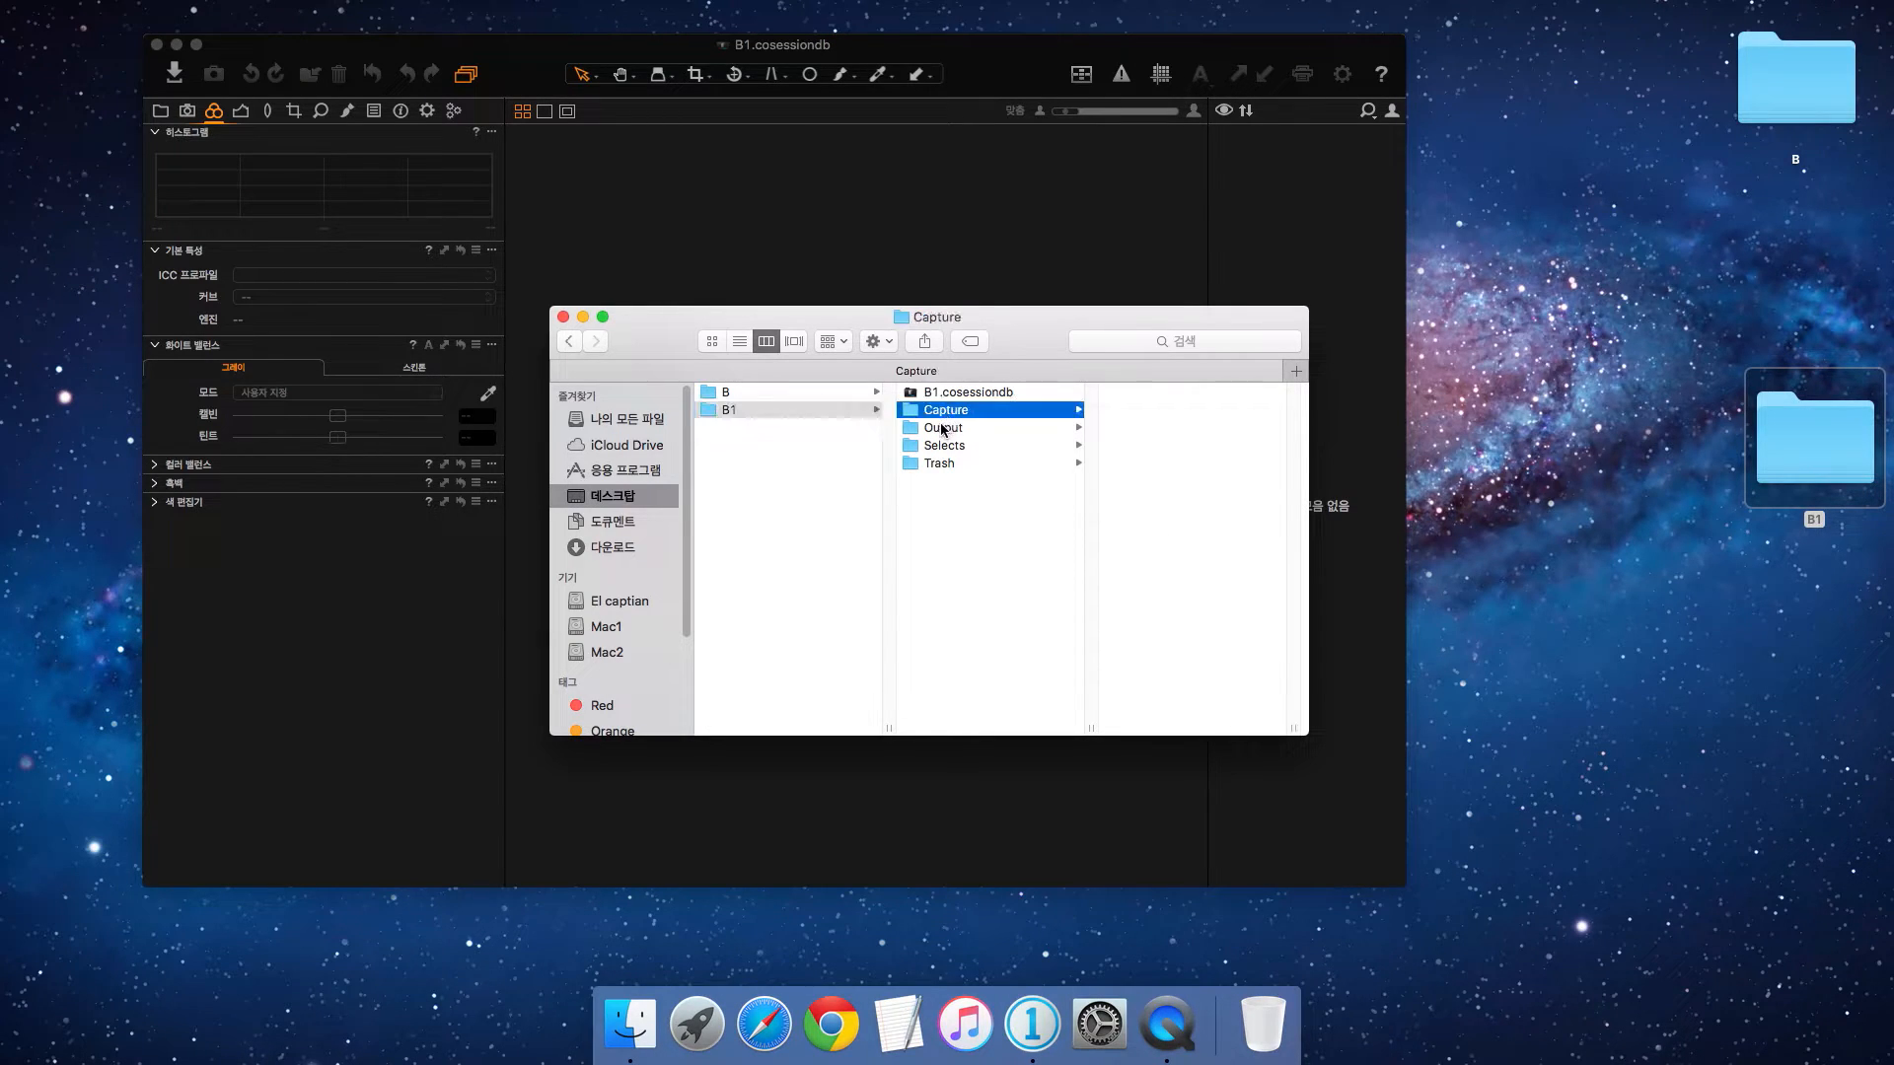
pyautogui.click(944, 413)
pyautogui.click(957, 431)
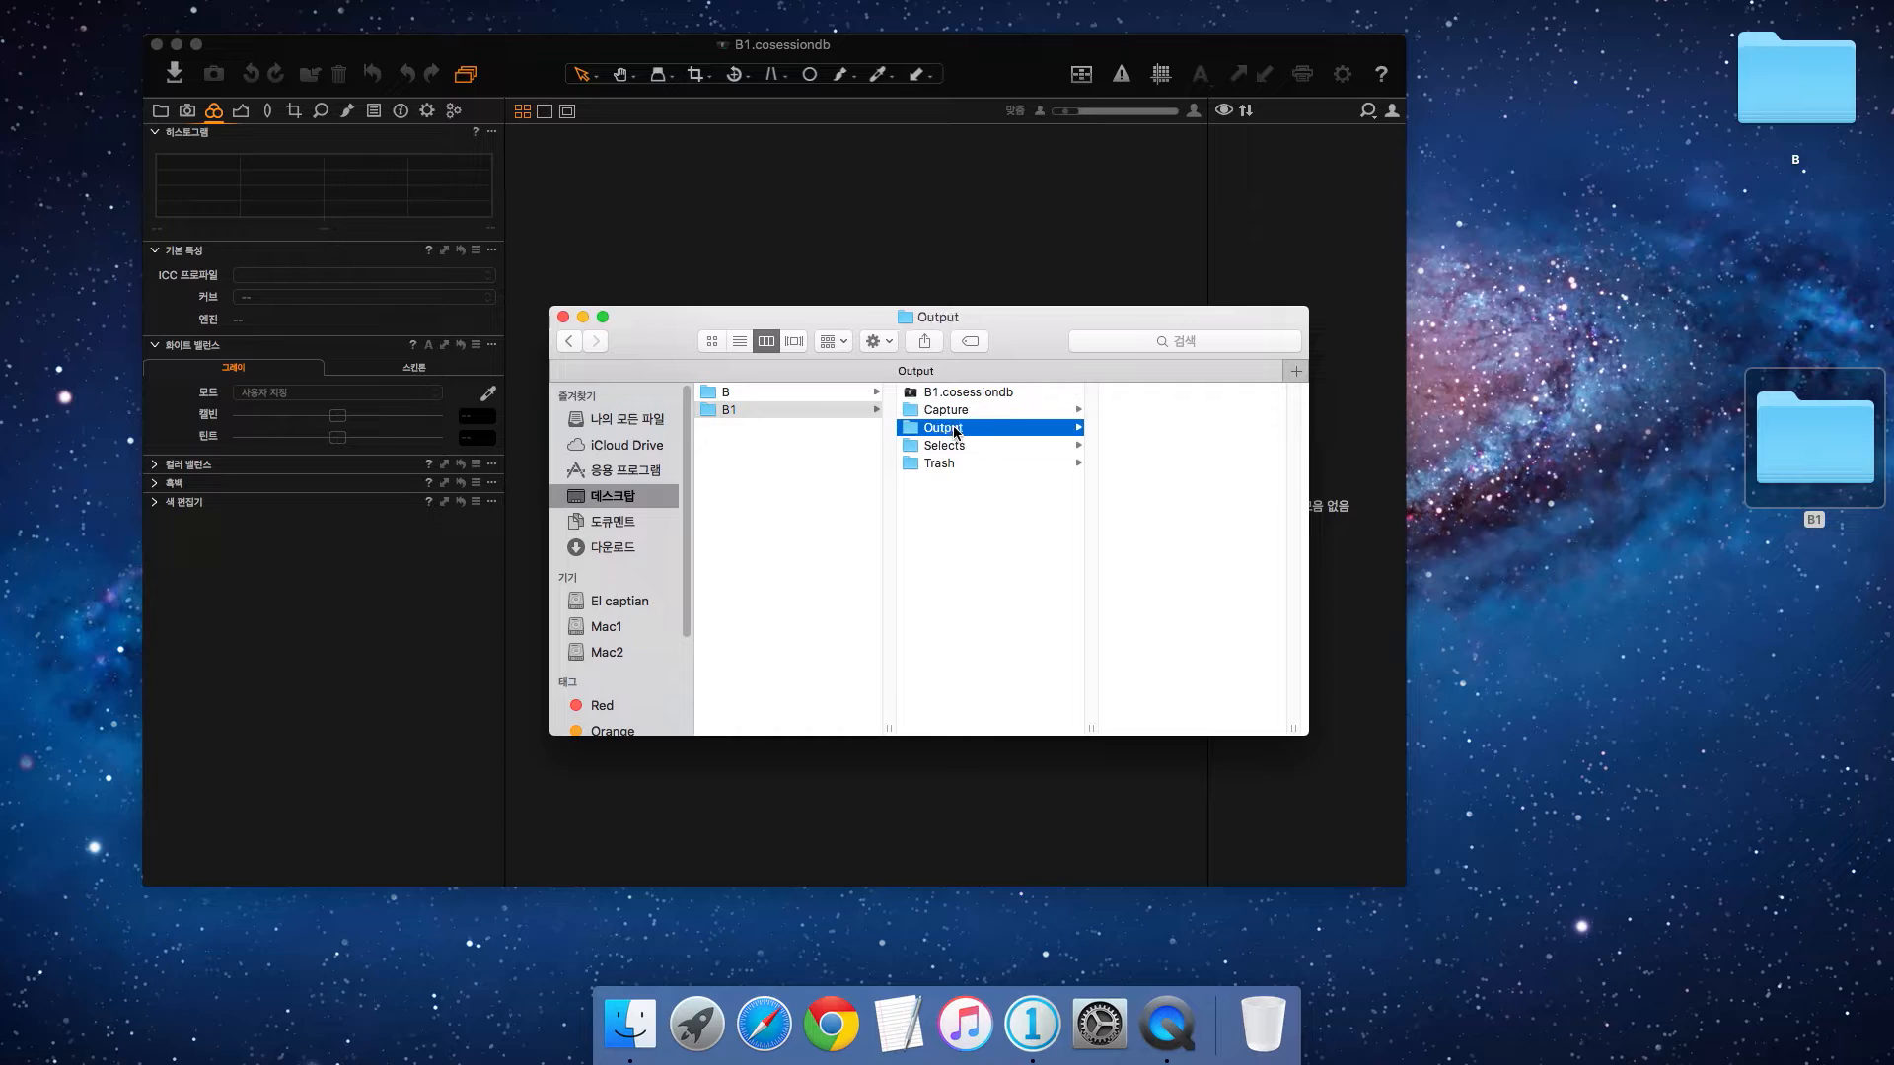
pyautogui.click(946, 447)
pyautogui.click(956, 464)
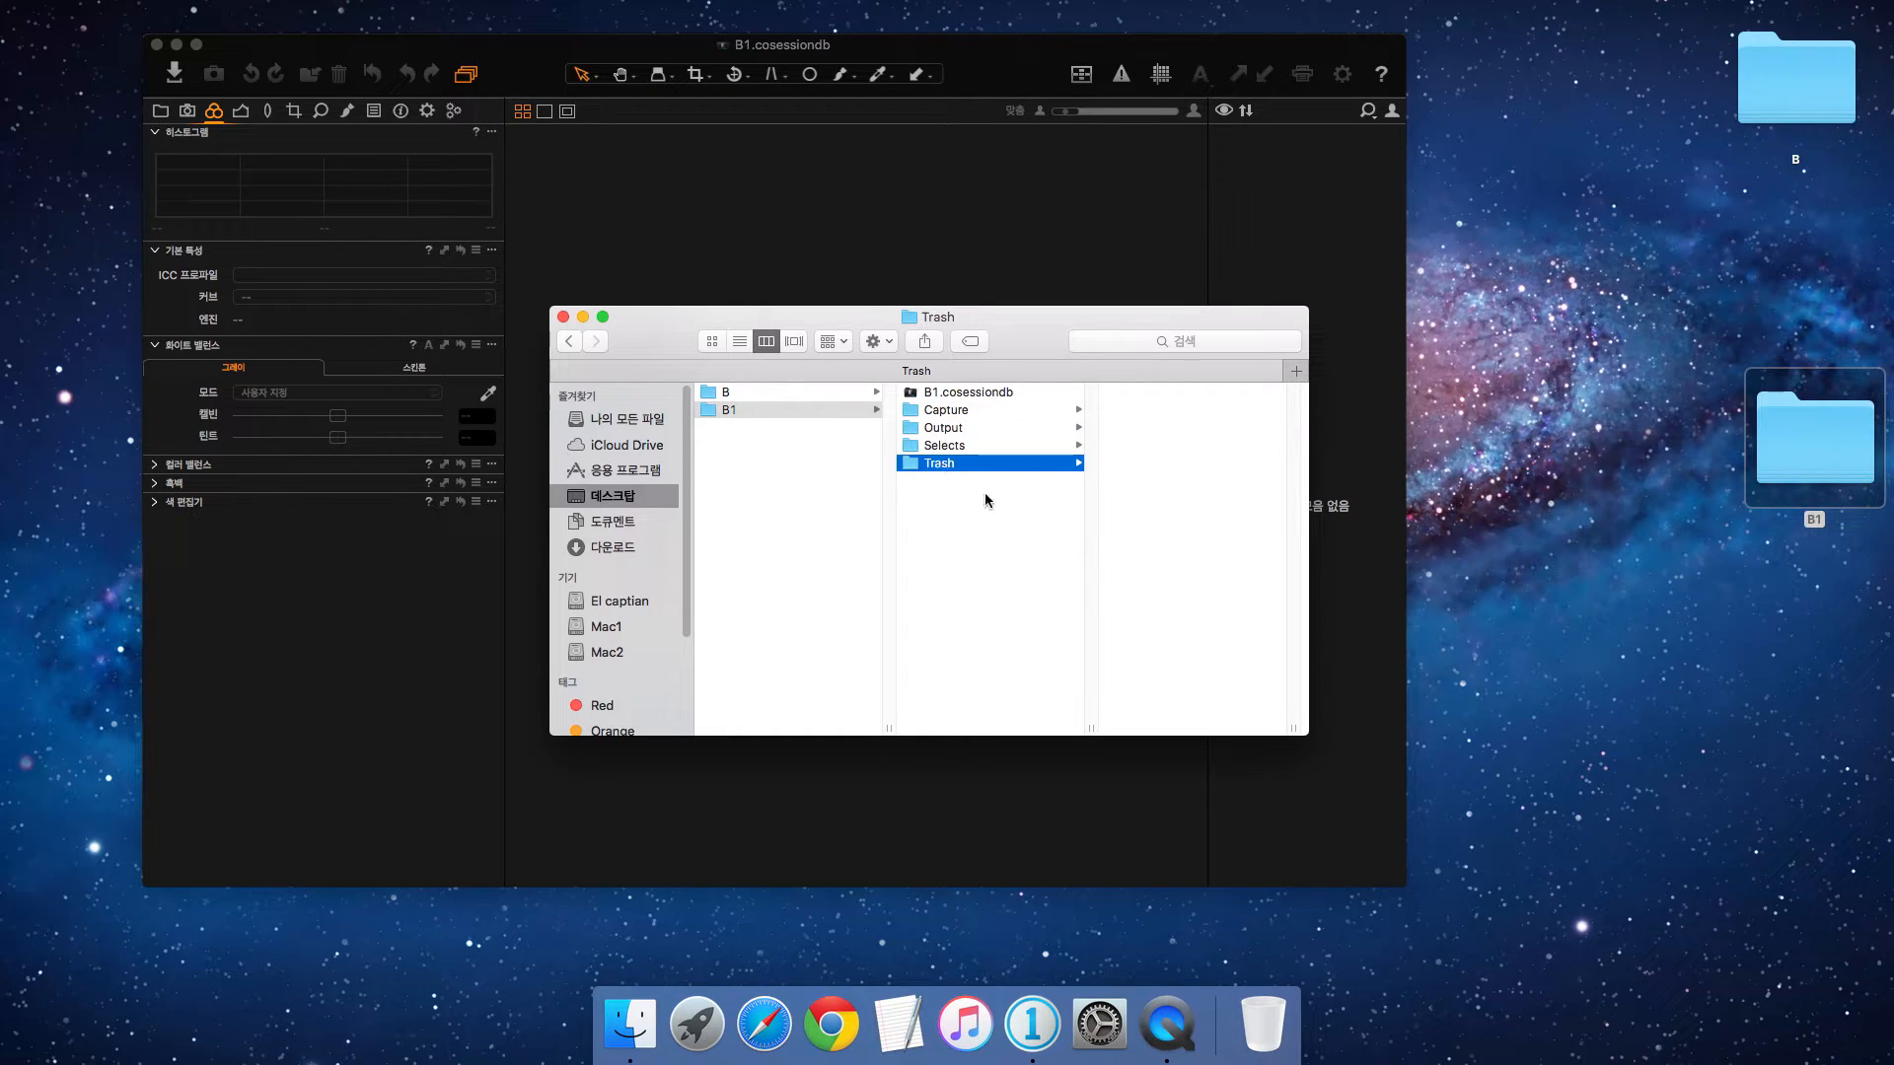
# Step: Copy the eight CR2 photos from folder B's Selects subfolder into B1's Selects subfolder, and close both folder windows
pyautogui.click(947, 411)
pyautogui.click(953, 447)
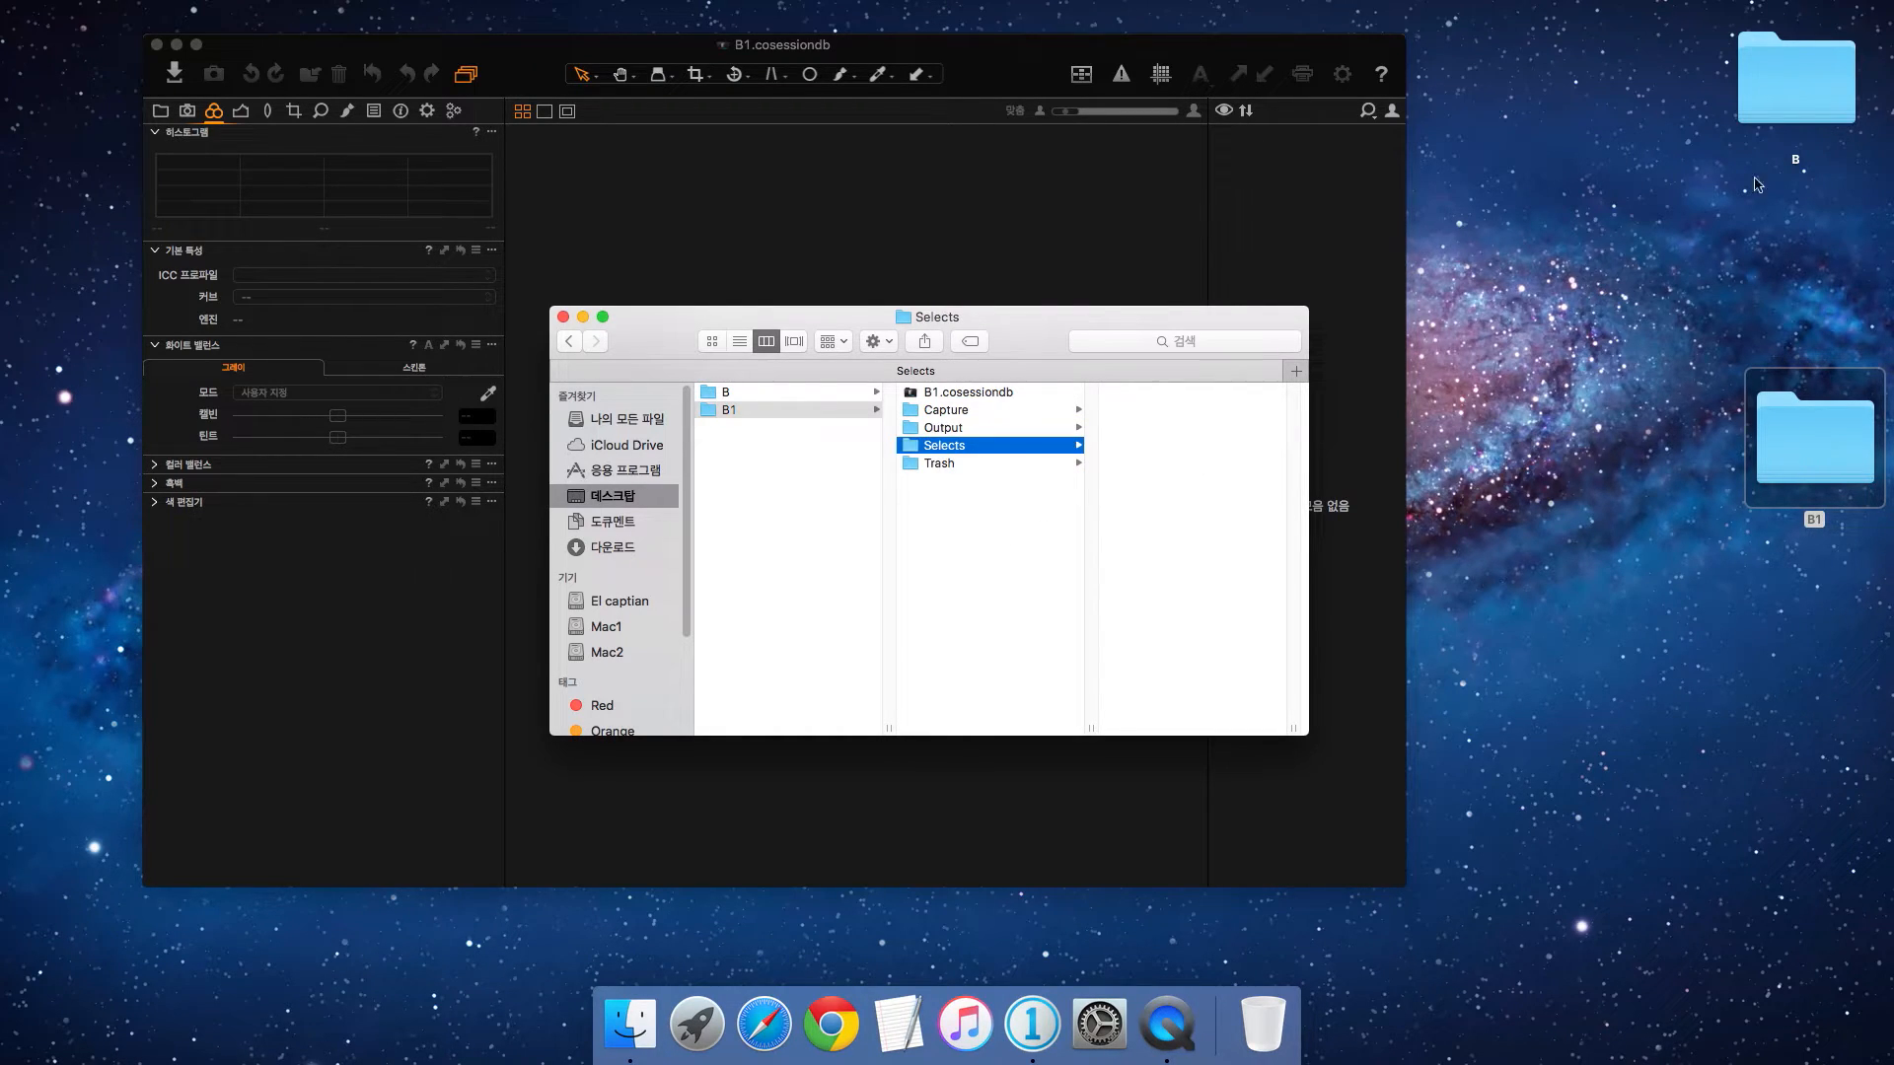
pyautogui.doubleClick(1793, 156)
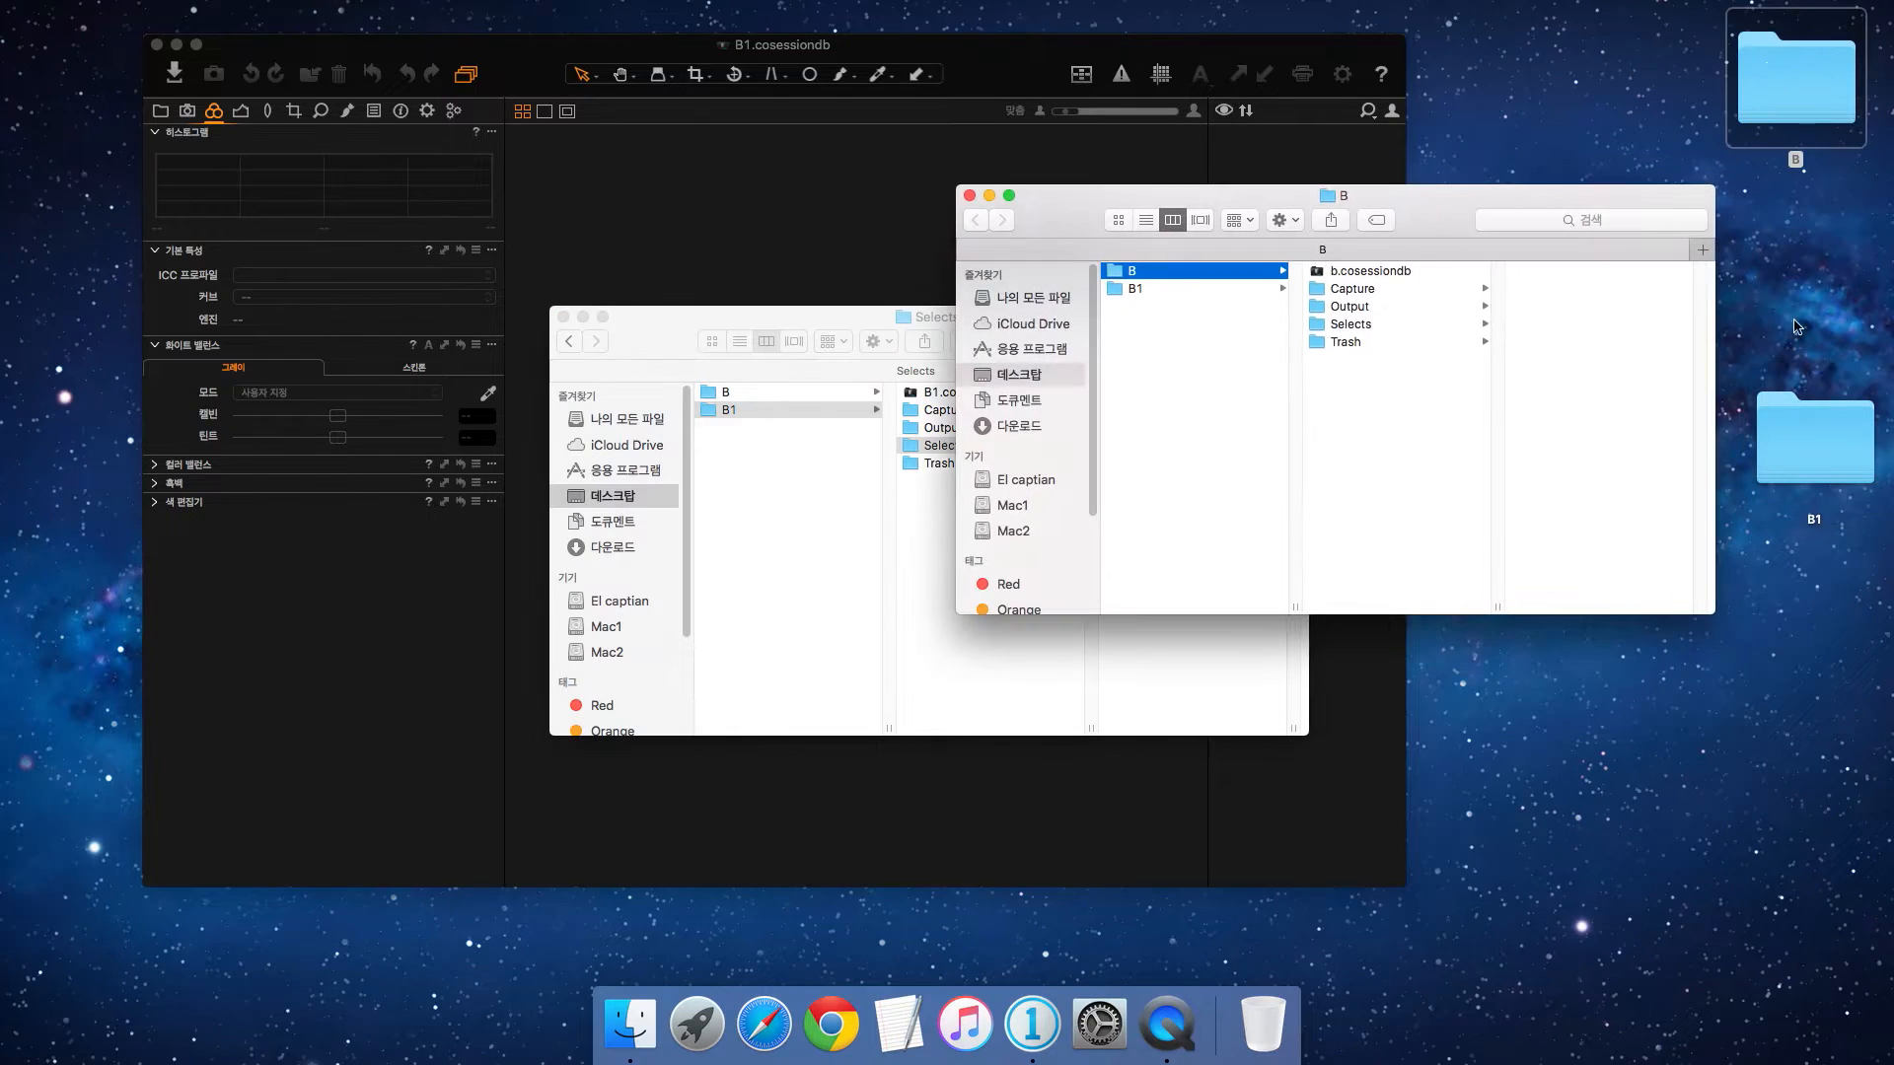
pyautogui.click(1372, 326)
pyautogui.moveTo(1598, 444); pyautogui.dragTo(1531, 298)
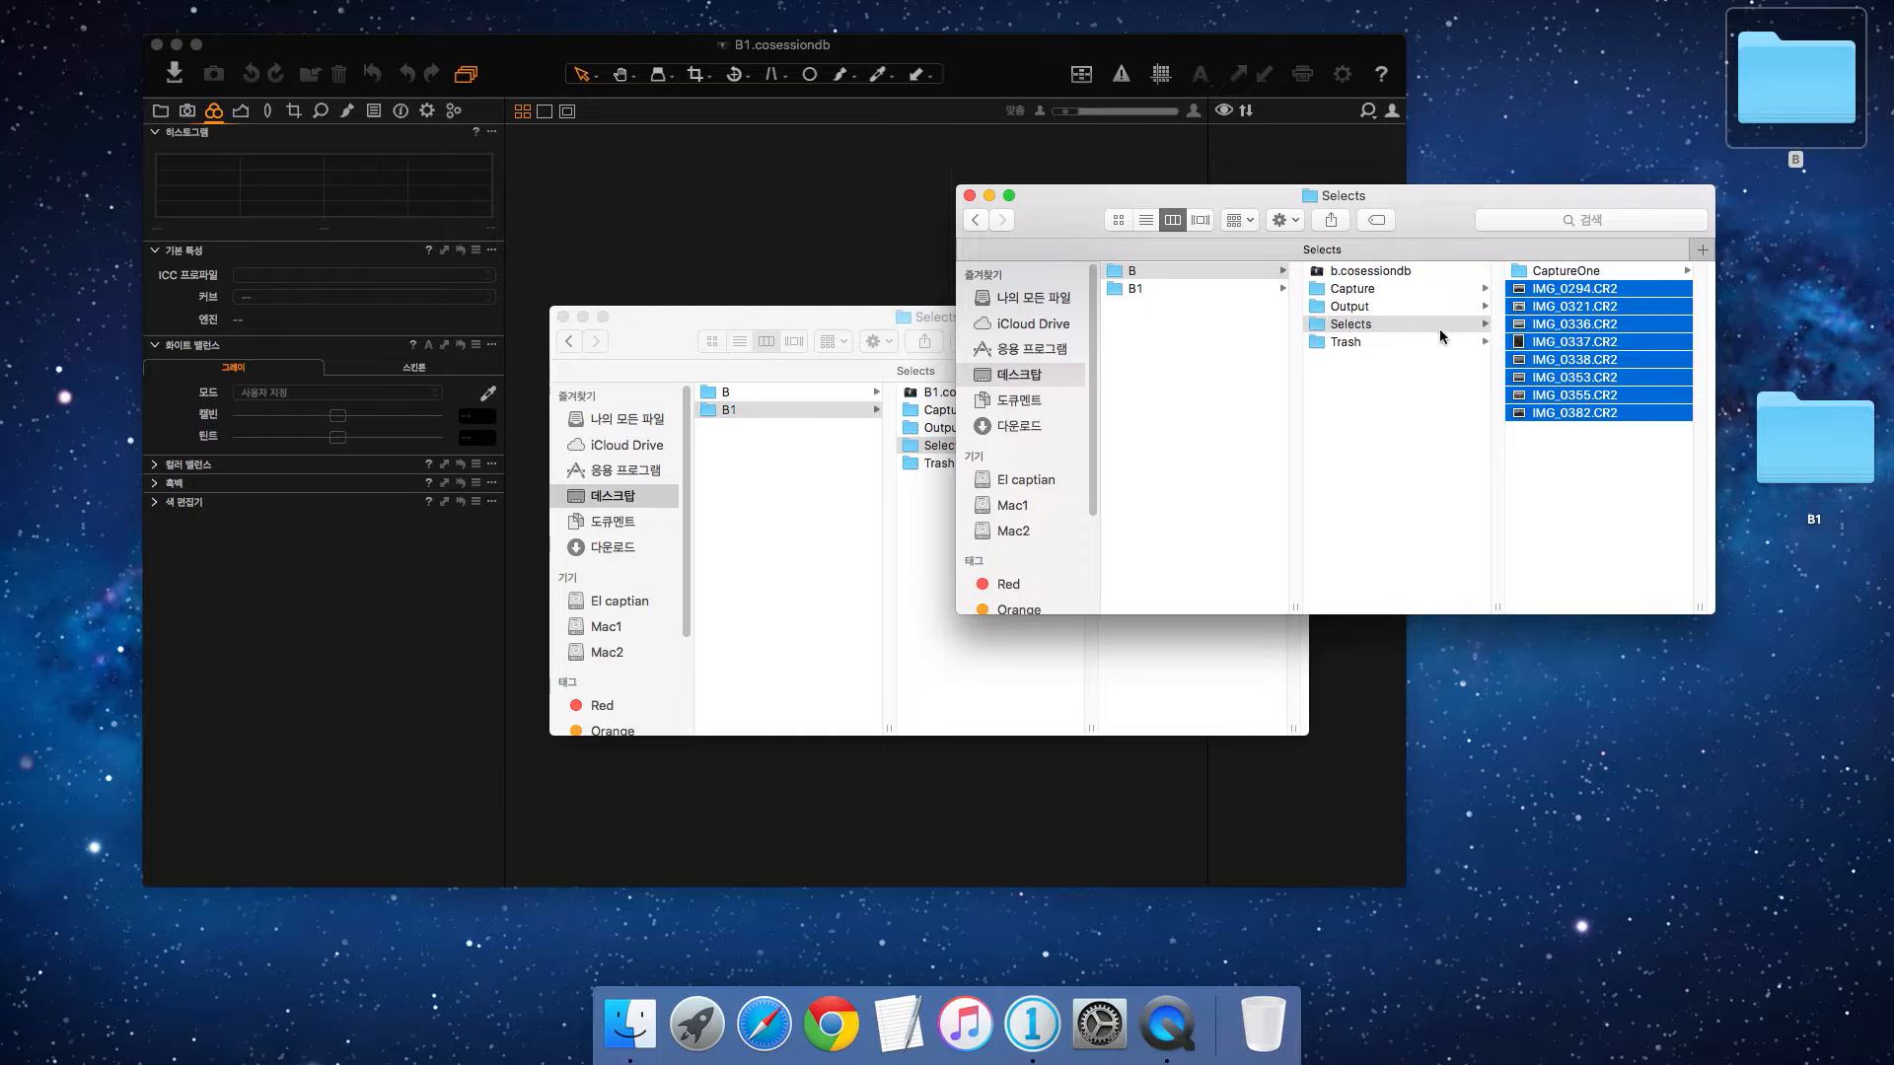
pyautogui.click(969, 195)
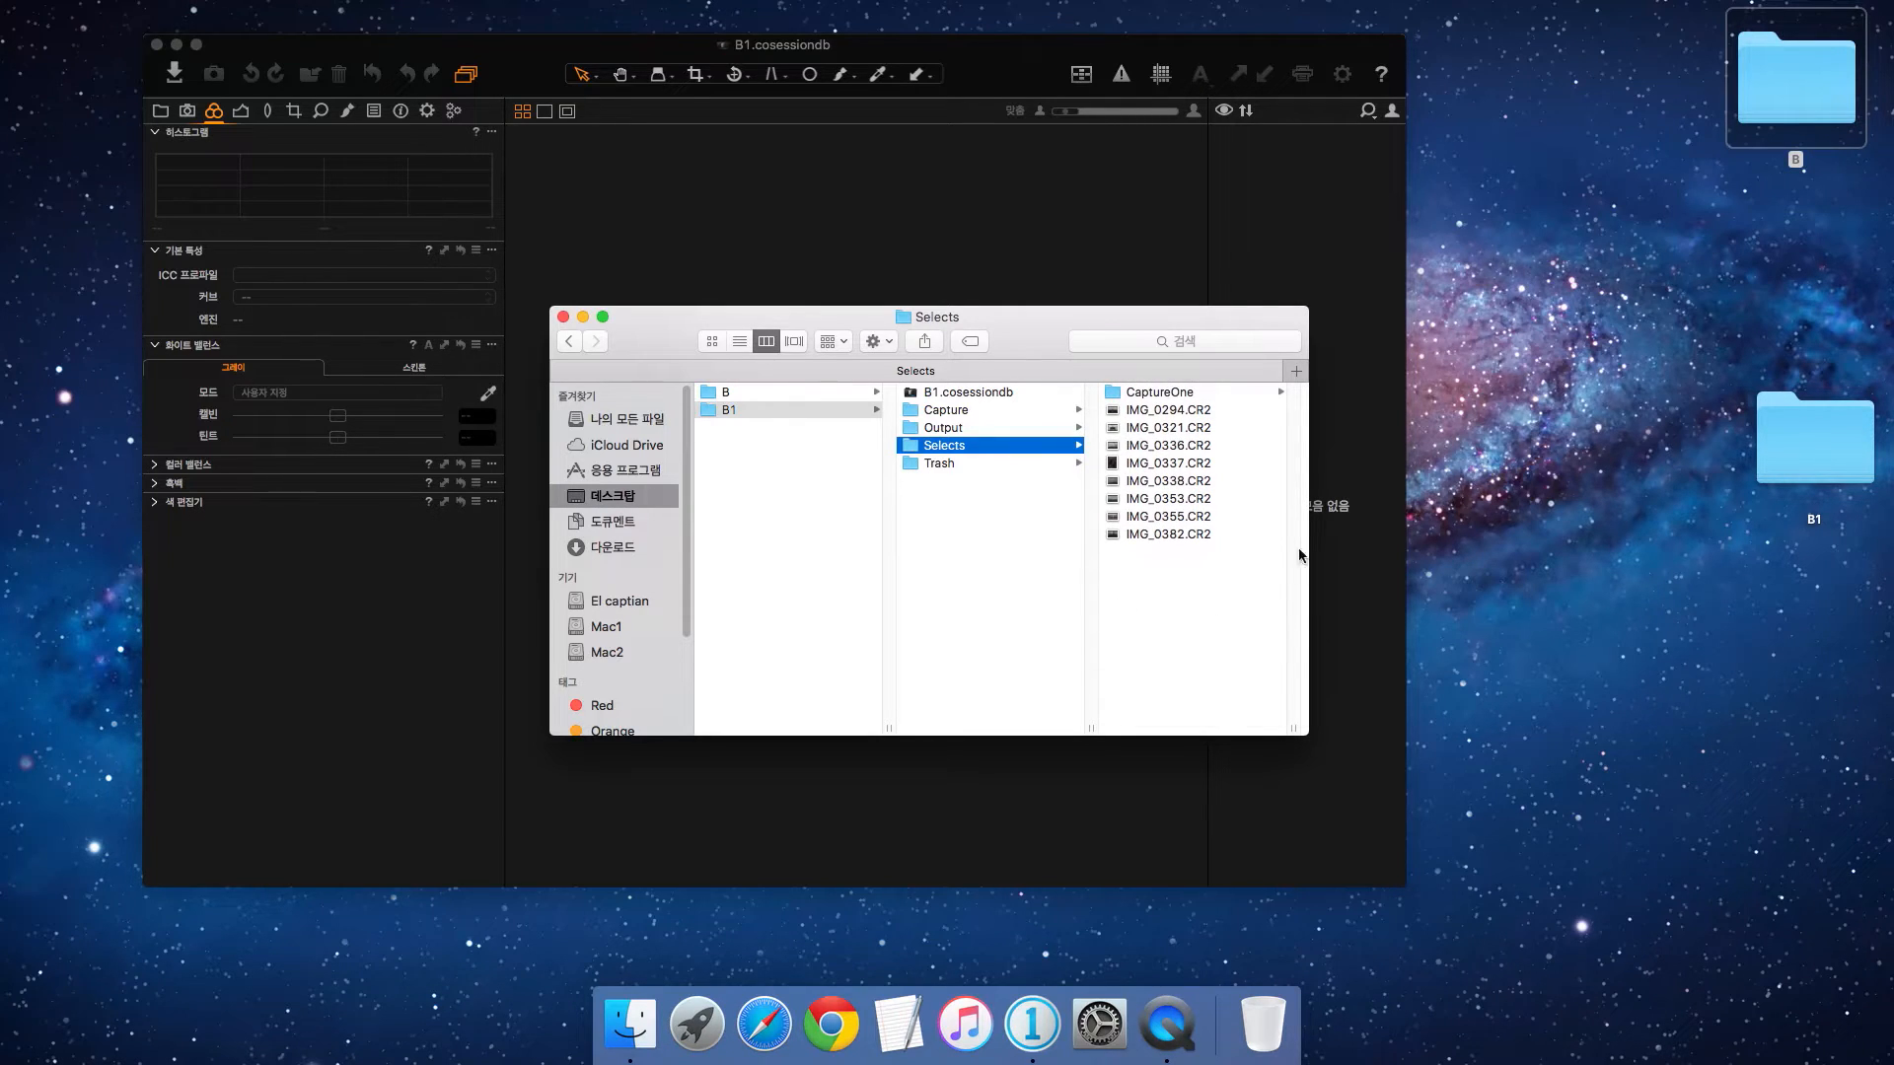
pyautogui.click(563, 318)
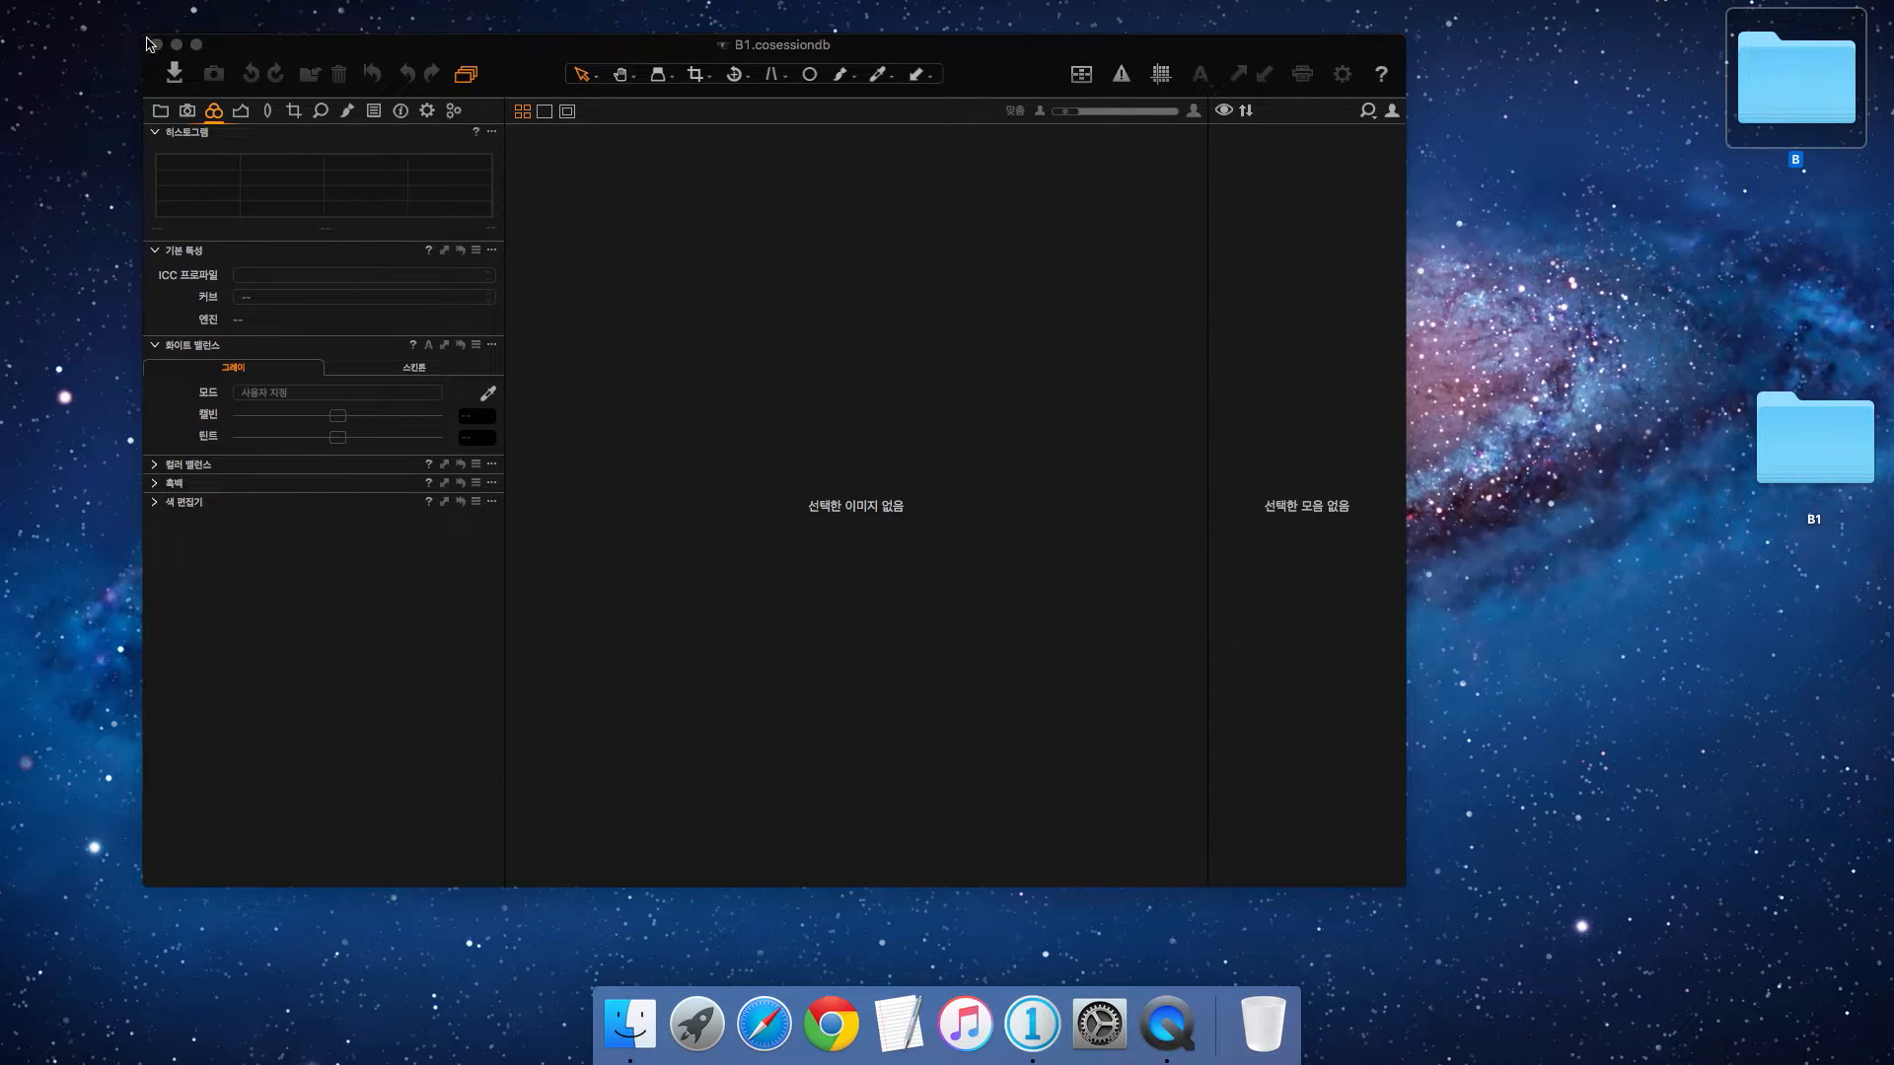
# Step: Enlarge the B1 session window to fill the screen and hide the Dock
pyautogui.click(398, 46)
pyautogui.moveTo(143, 40); pyautogui.dragTo(2, 2)
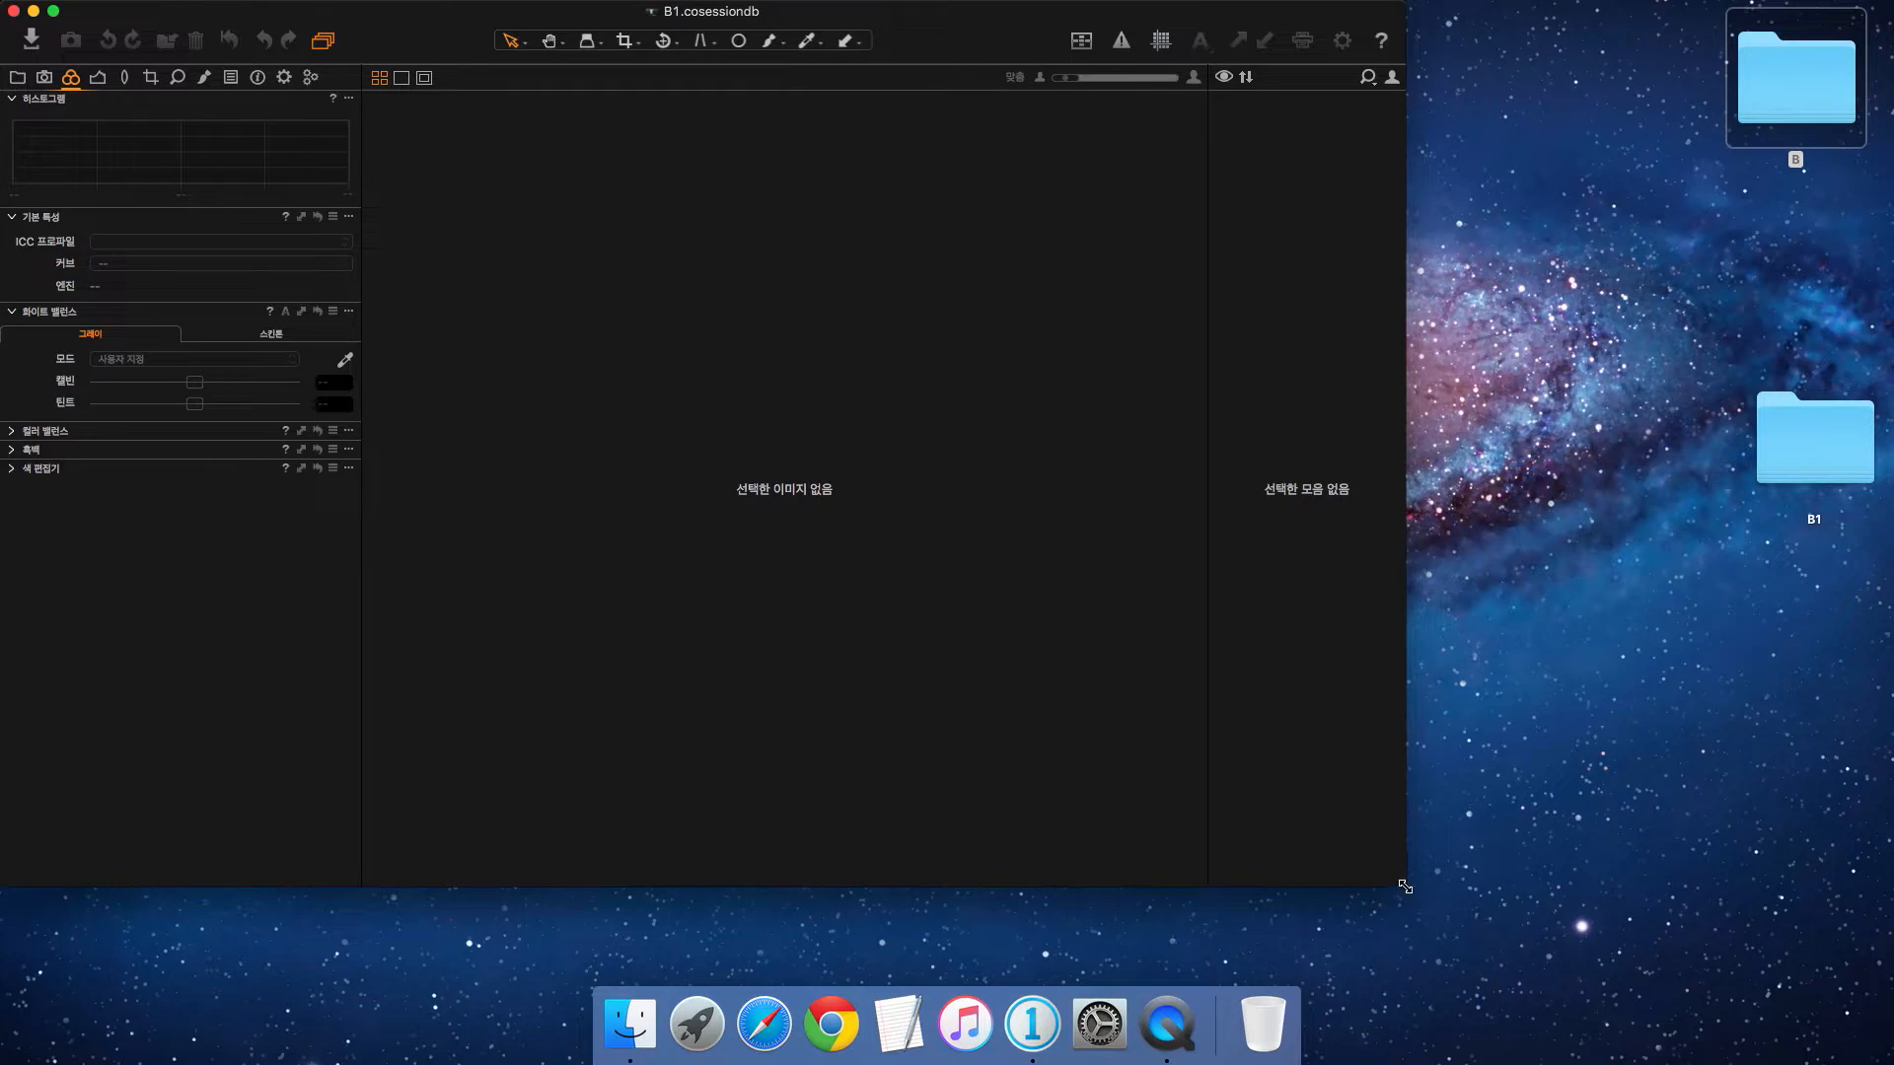
pyautogui.moveTo(1404, 887); pyautogui.dragTo(1882, 1047)
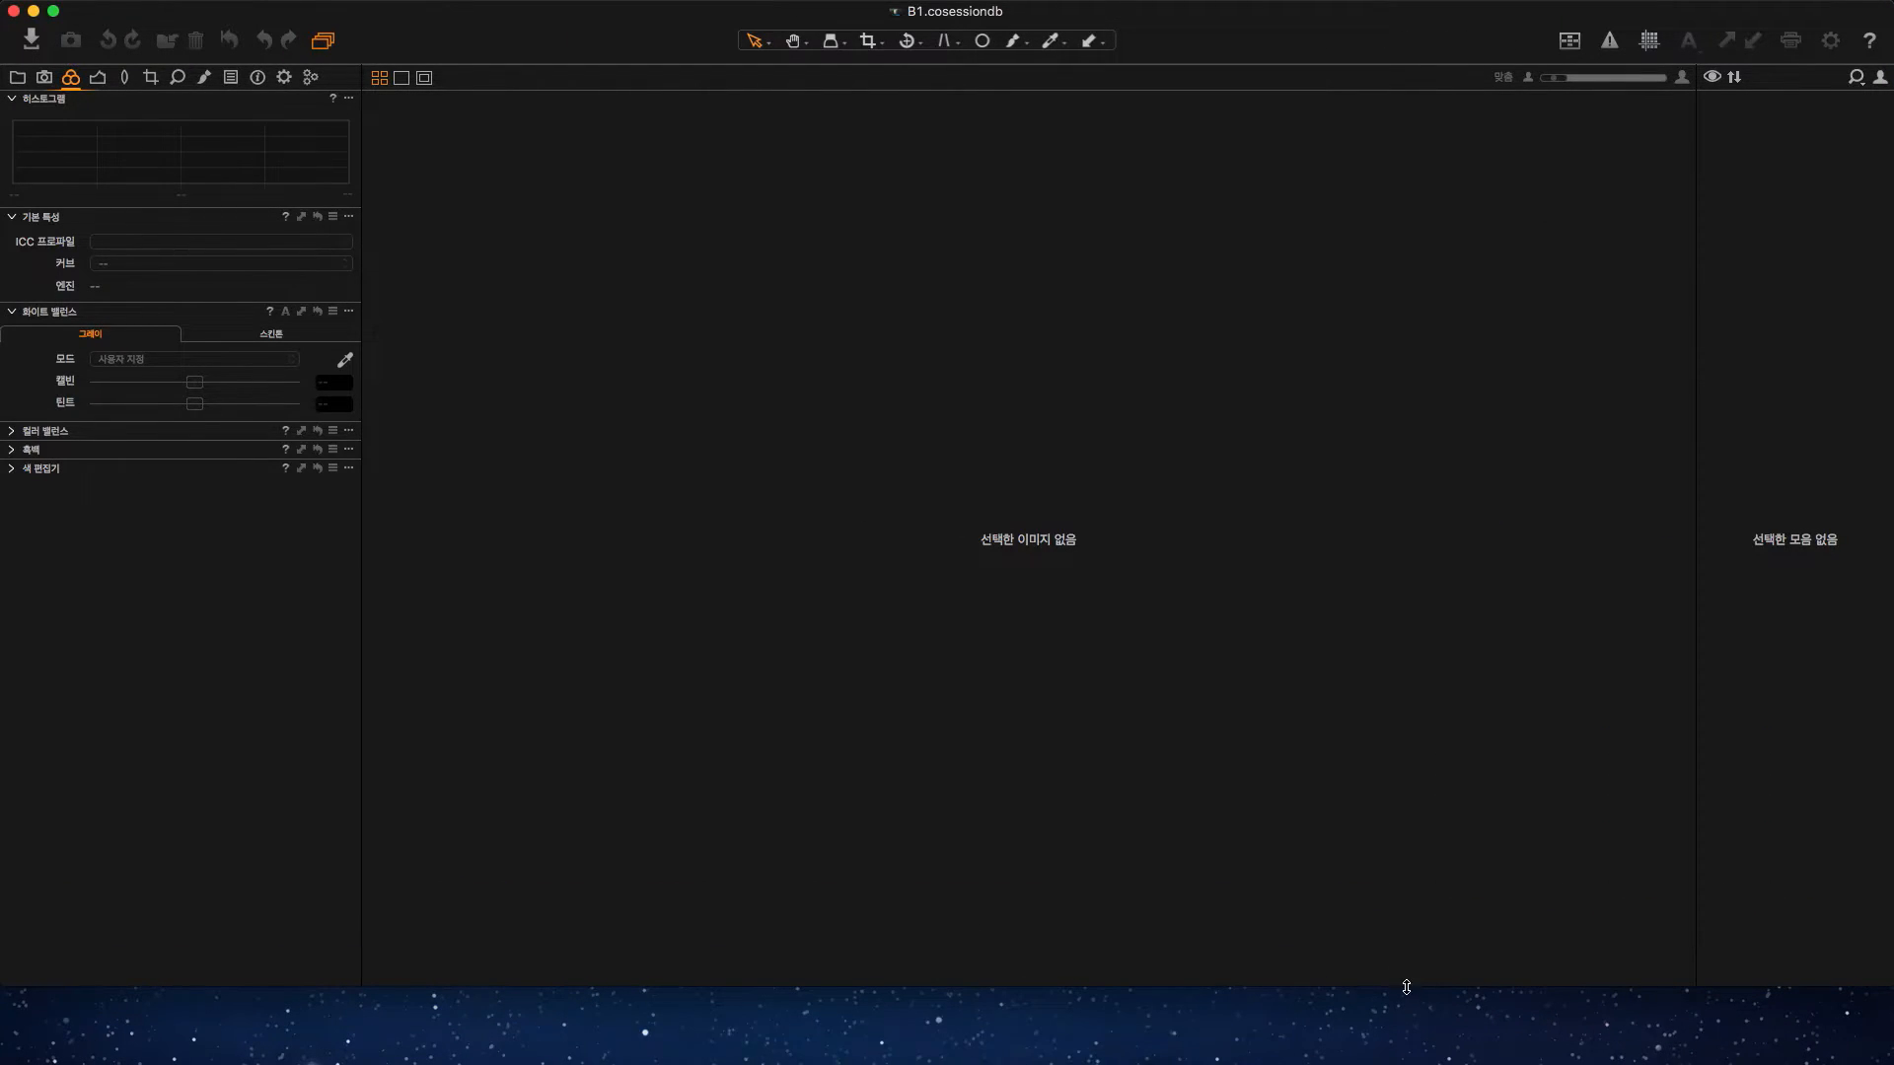
pyautogui.press('alt+super+d')
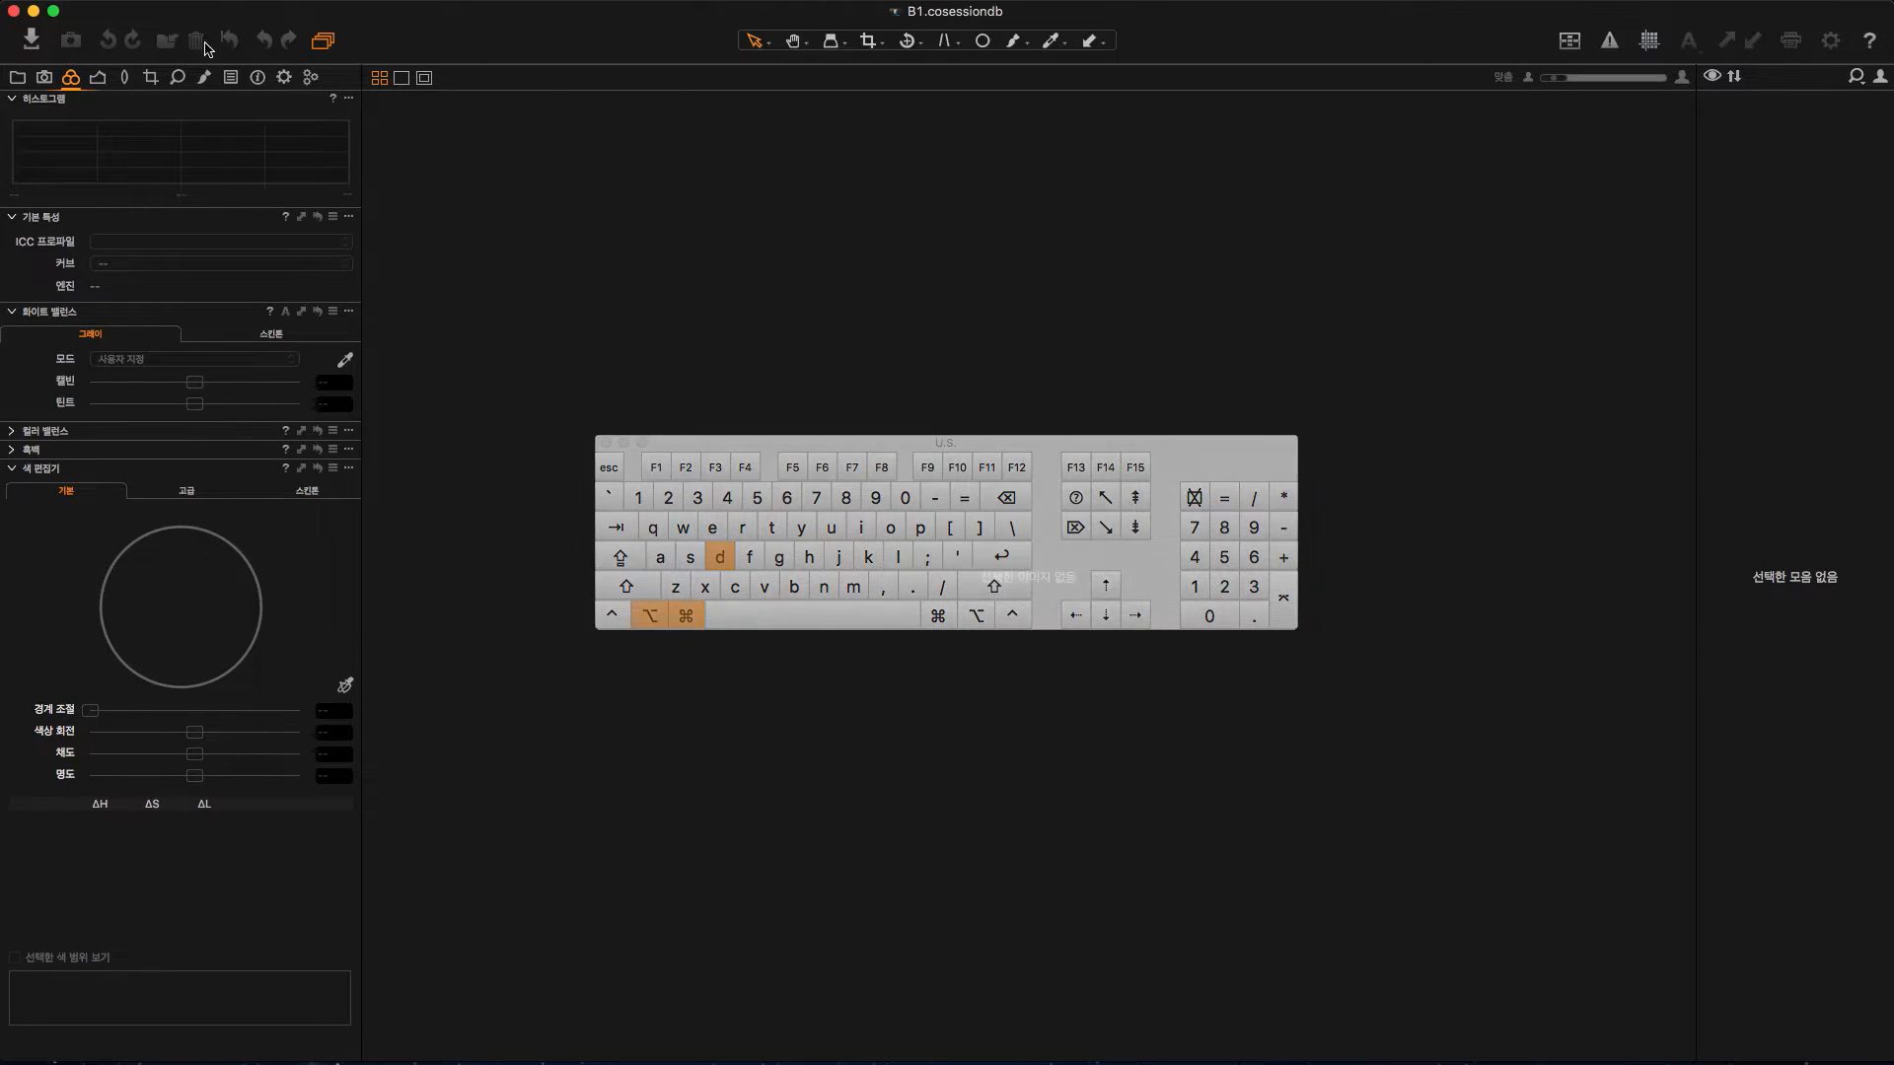
# Step: Show the B1 session's Selects folder in the library and view several of its unedited photos, ending on IMG_0294.CR2
pyautogui.click(17, 78)
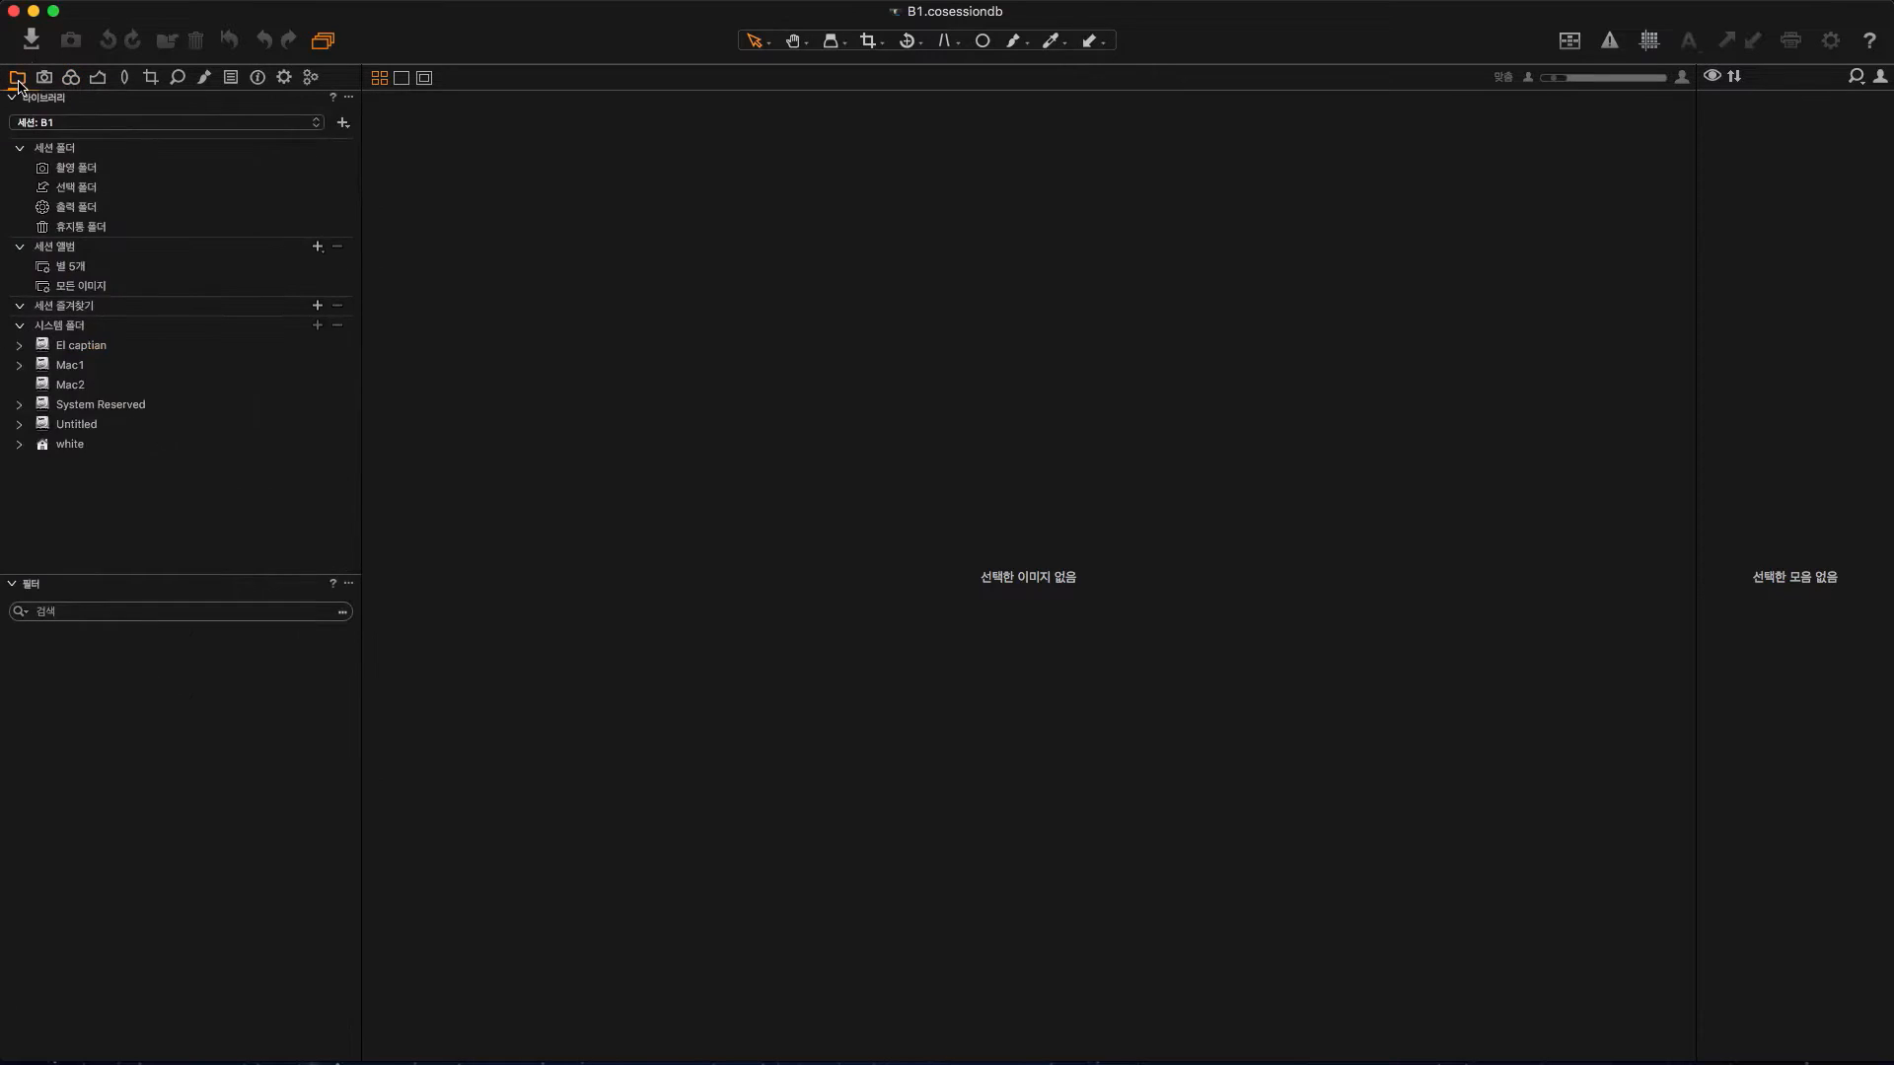
pyautogui.click(70, 188)
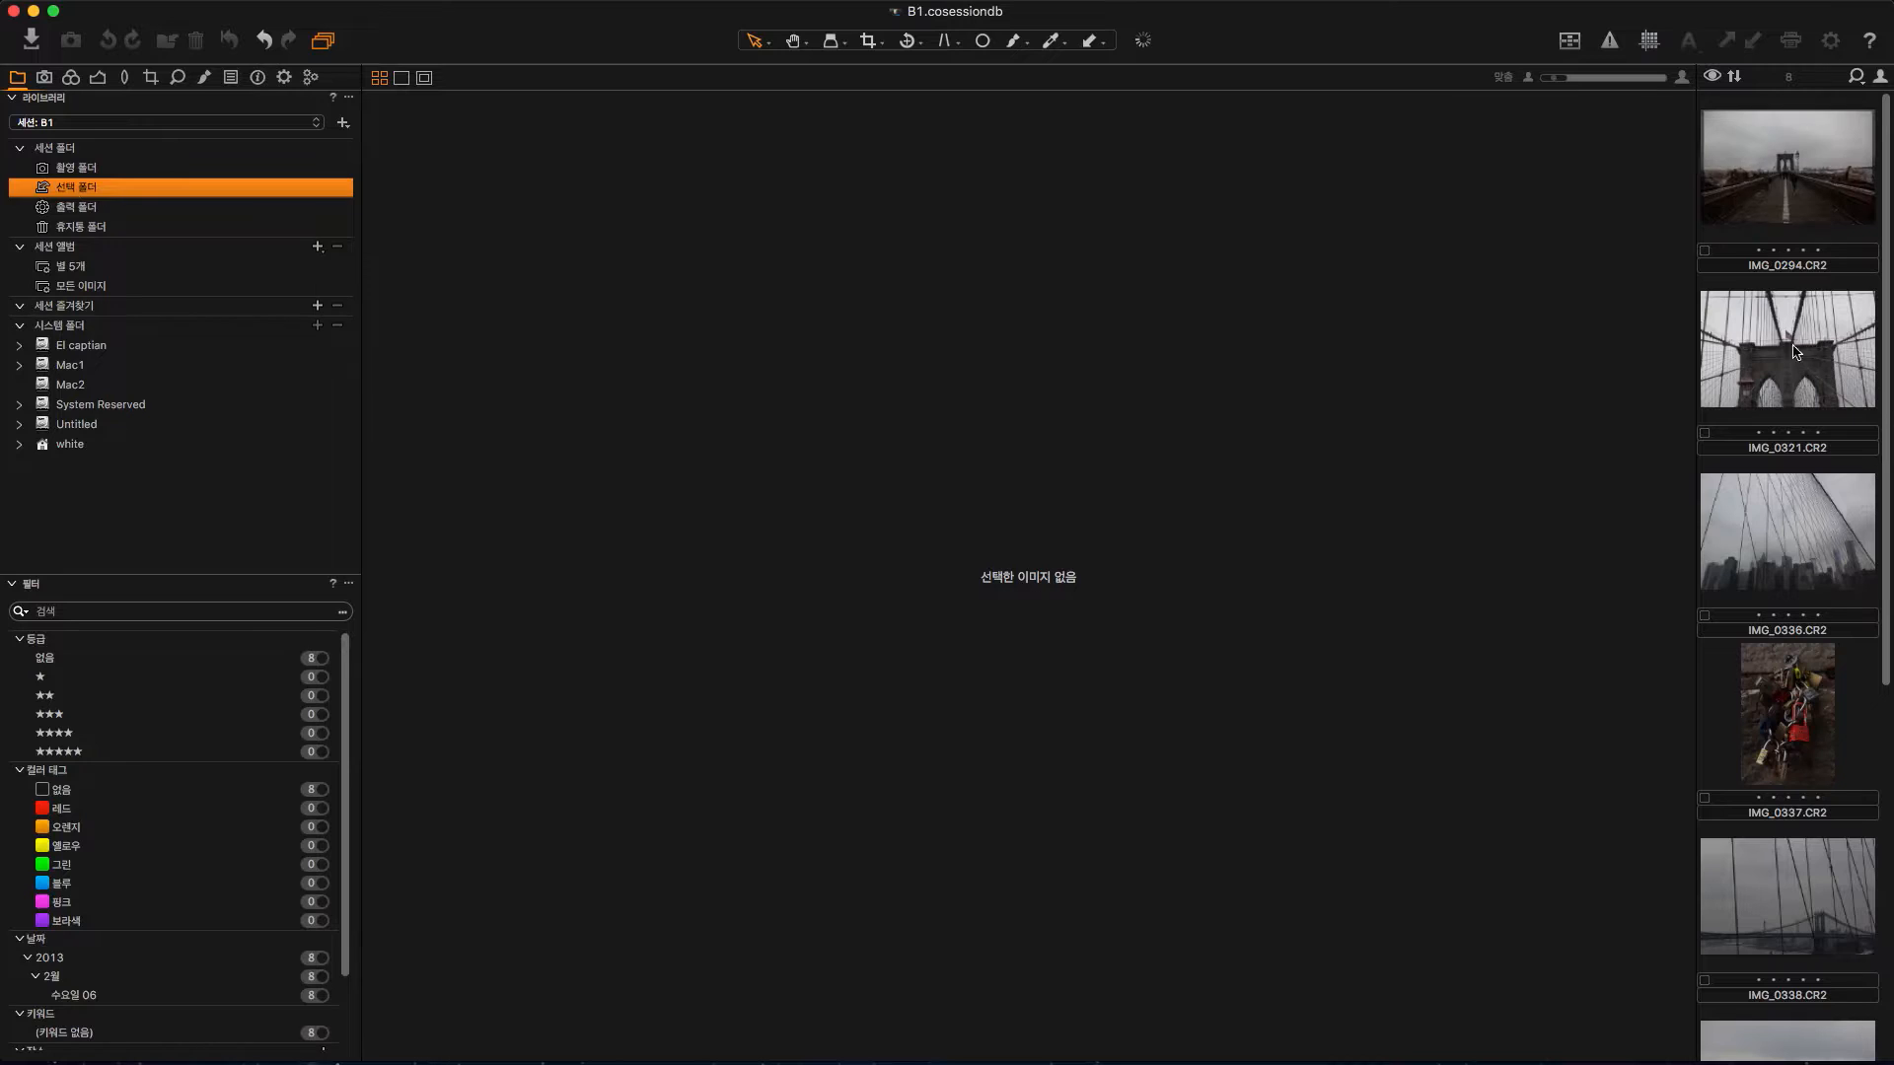
pyautogui.click(1770, 195)
pyautogui.click(1770, 352)
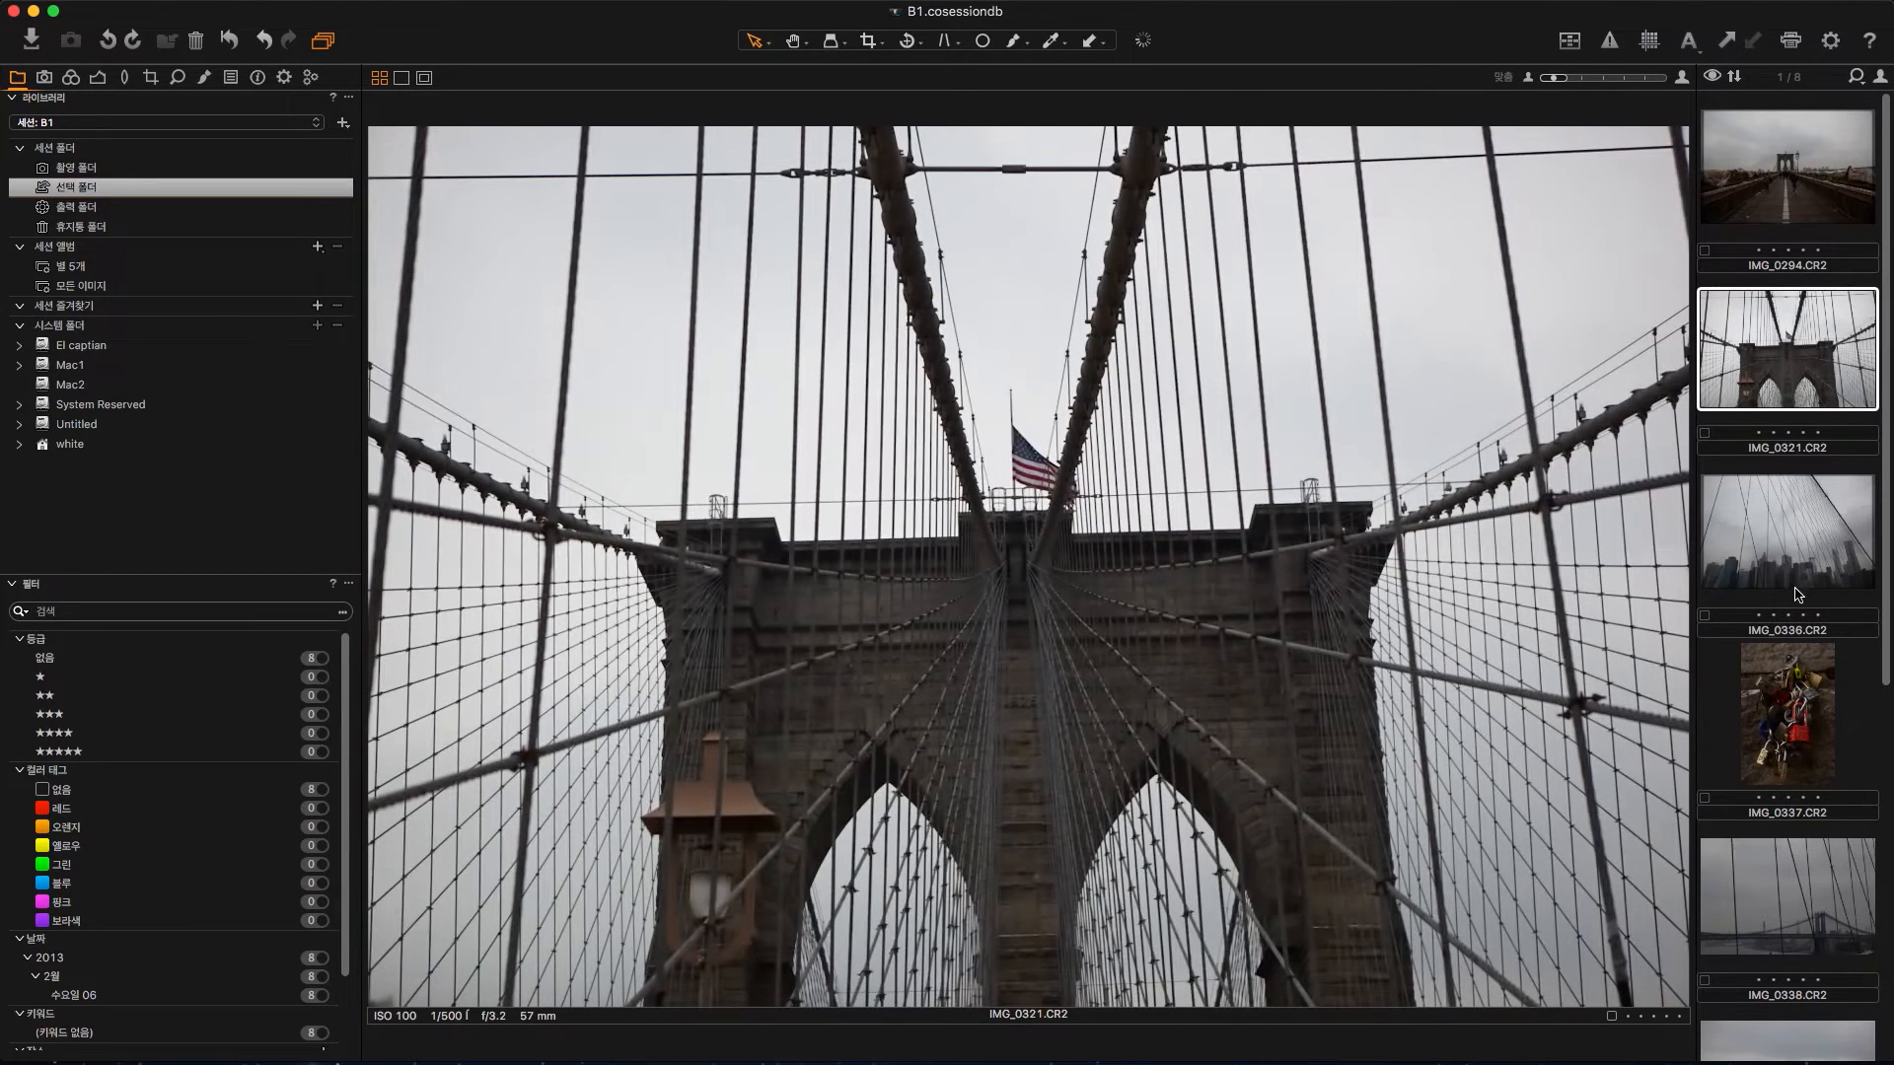
pyautogui.click(1792, 582)
pyautogui.click(1788, 690)
pyautogui.click(1770, 168)
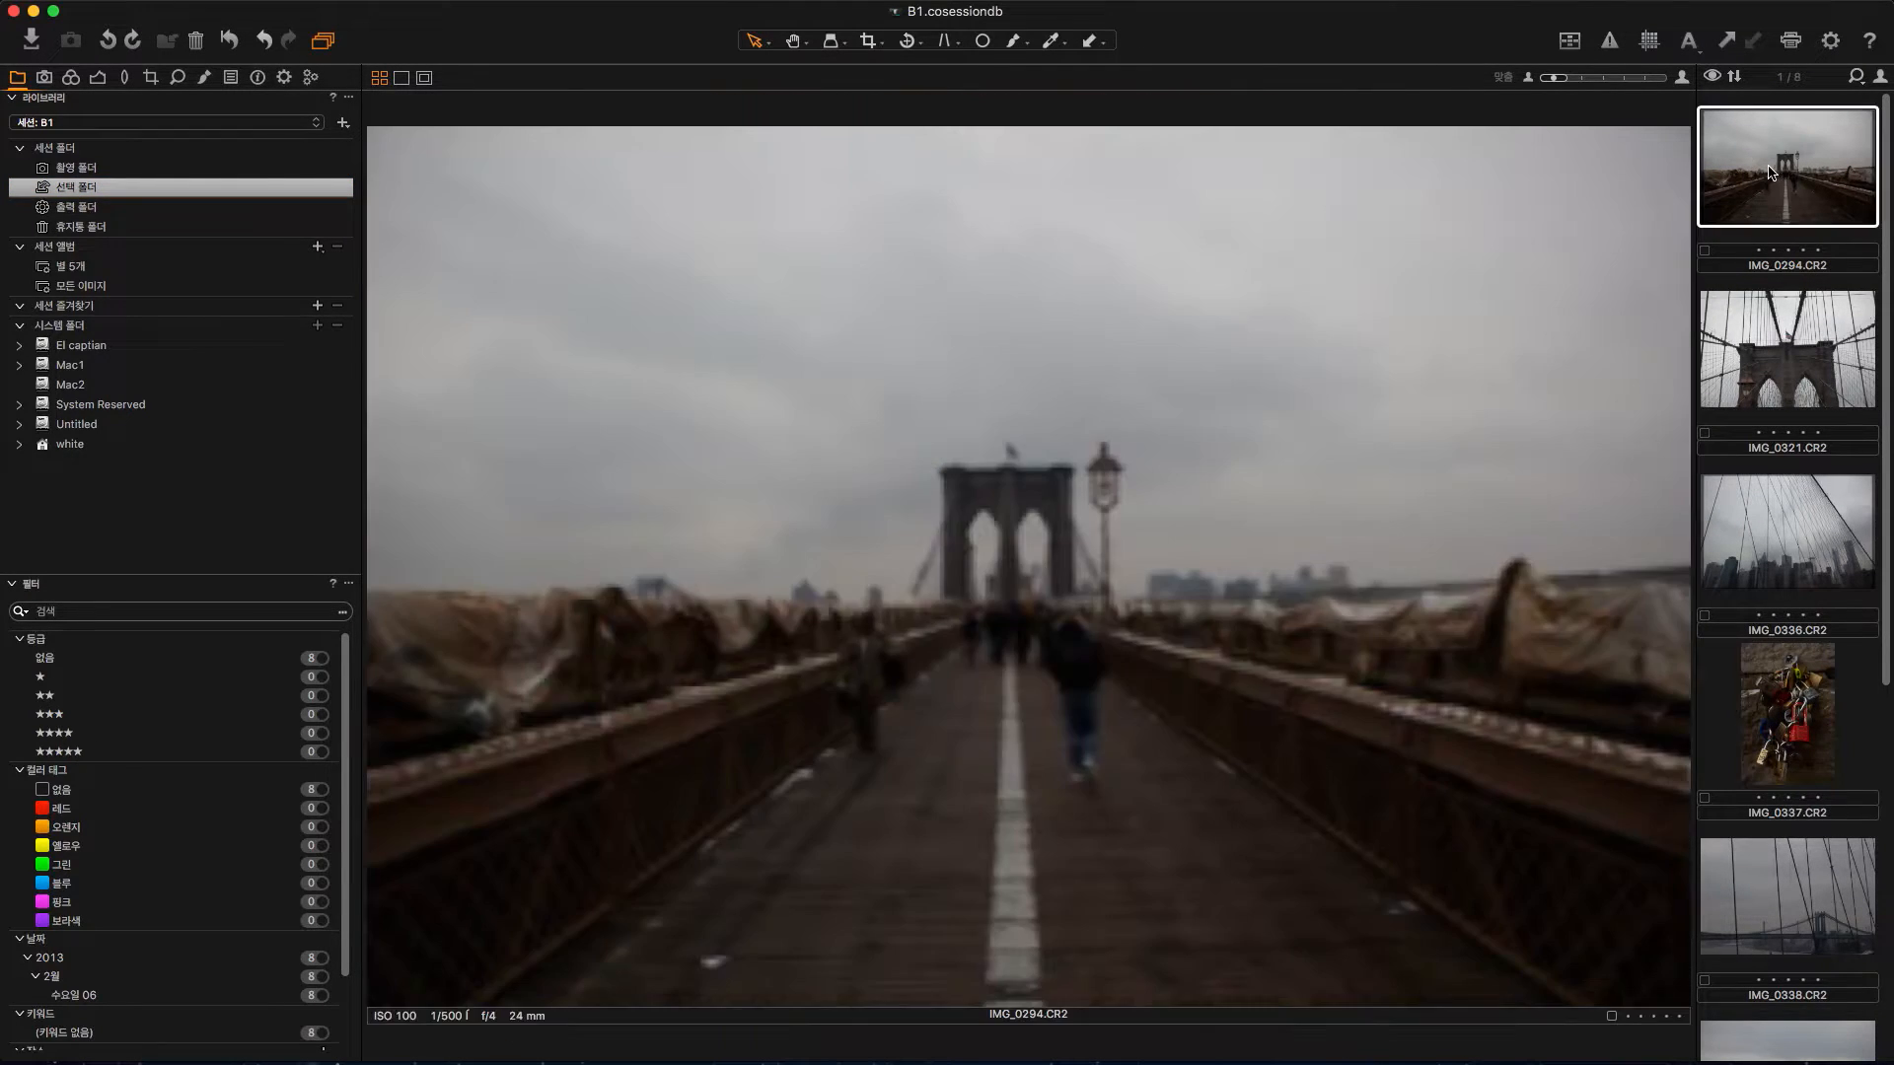
# Step: Compare the contents of the session's Capture folder with its Selects folder, finishing on the Selects folder
pyautogui.click(67, 170)
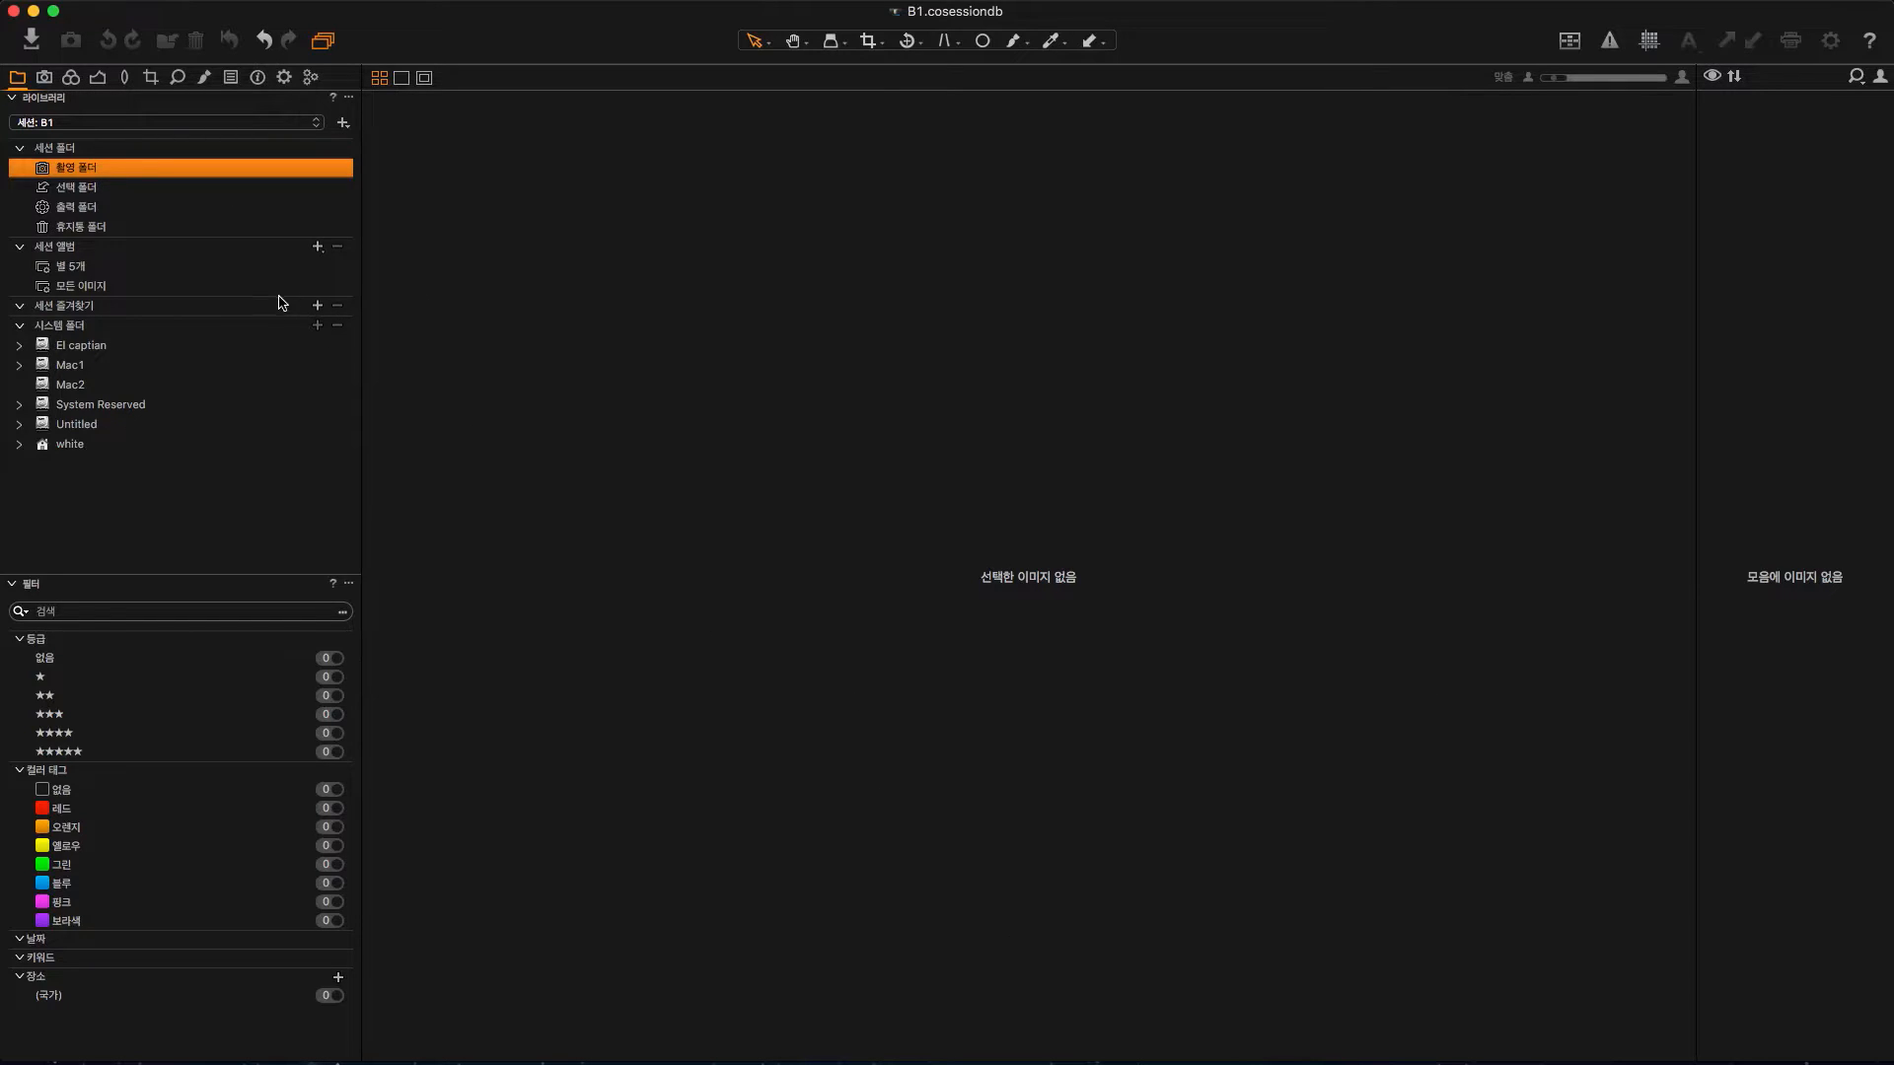
pyautogui.click(75, 190)
pyautogui.click(73, 169)
pyautogui.click(90, 187)
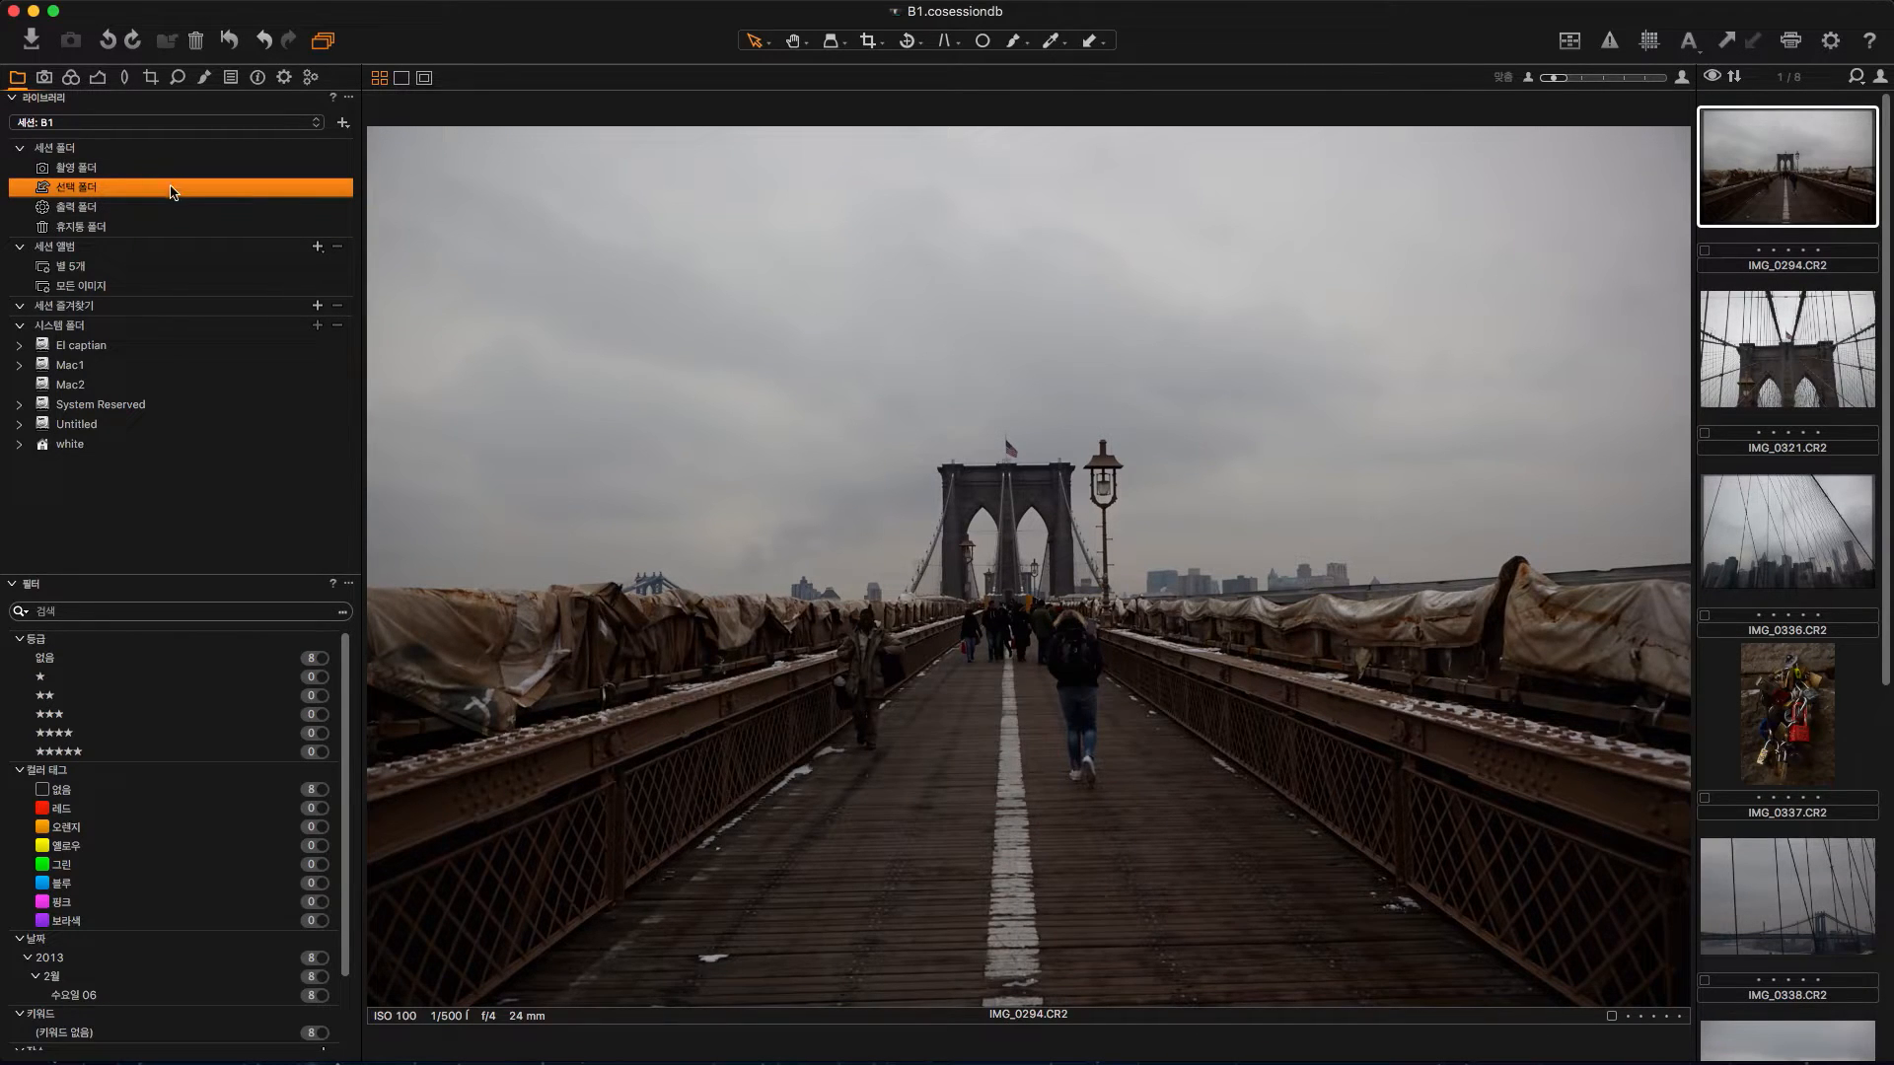
# Step: Look through the session's Capture, Selects, Output and Trash folders in the library
pyautogui.click(95, 169)
pyautogui.click(93, 188)
pyautogui.click(88, 207)
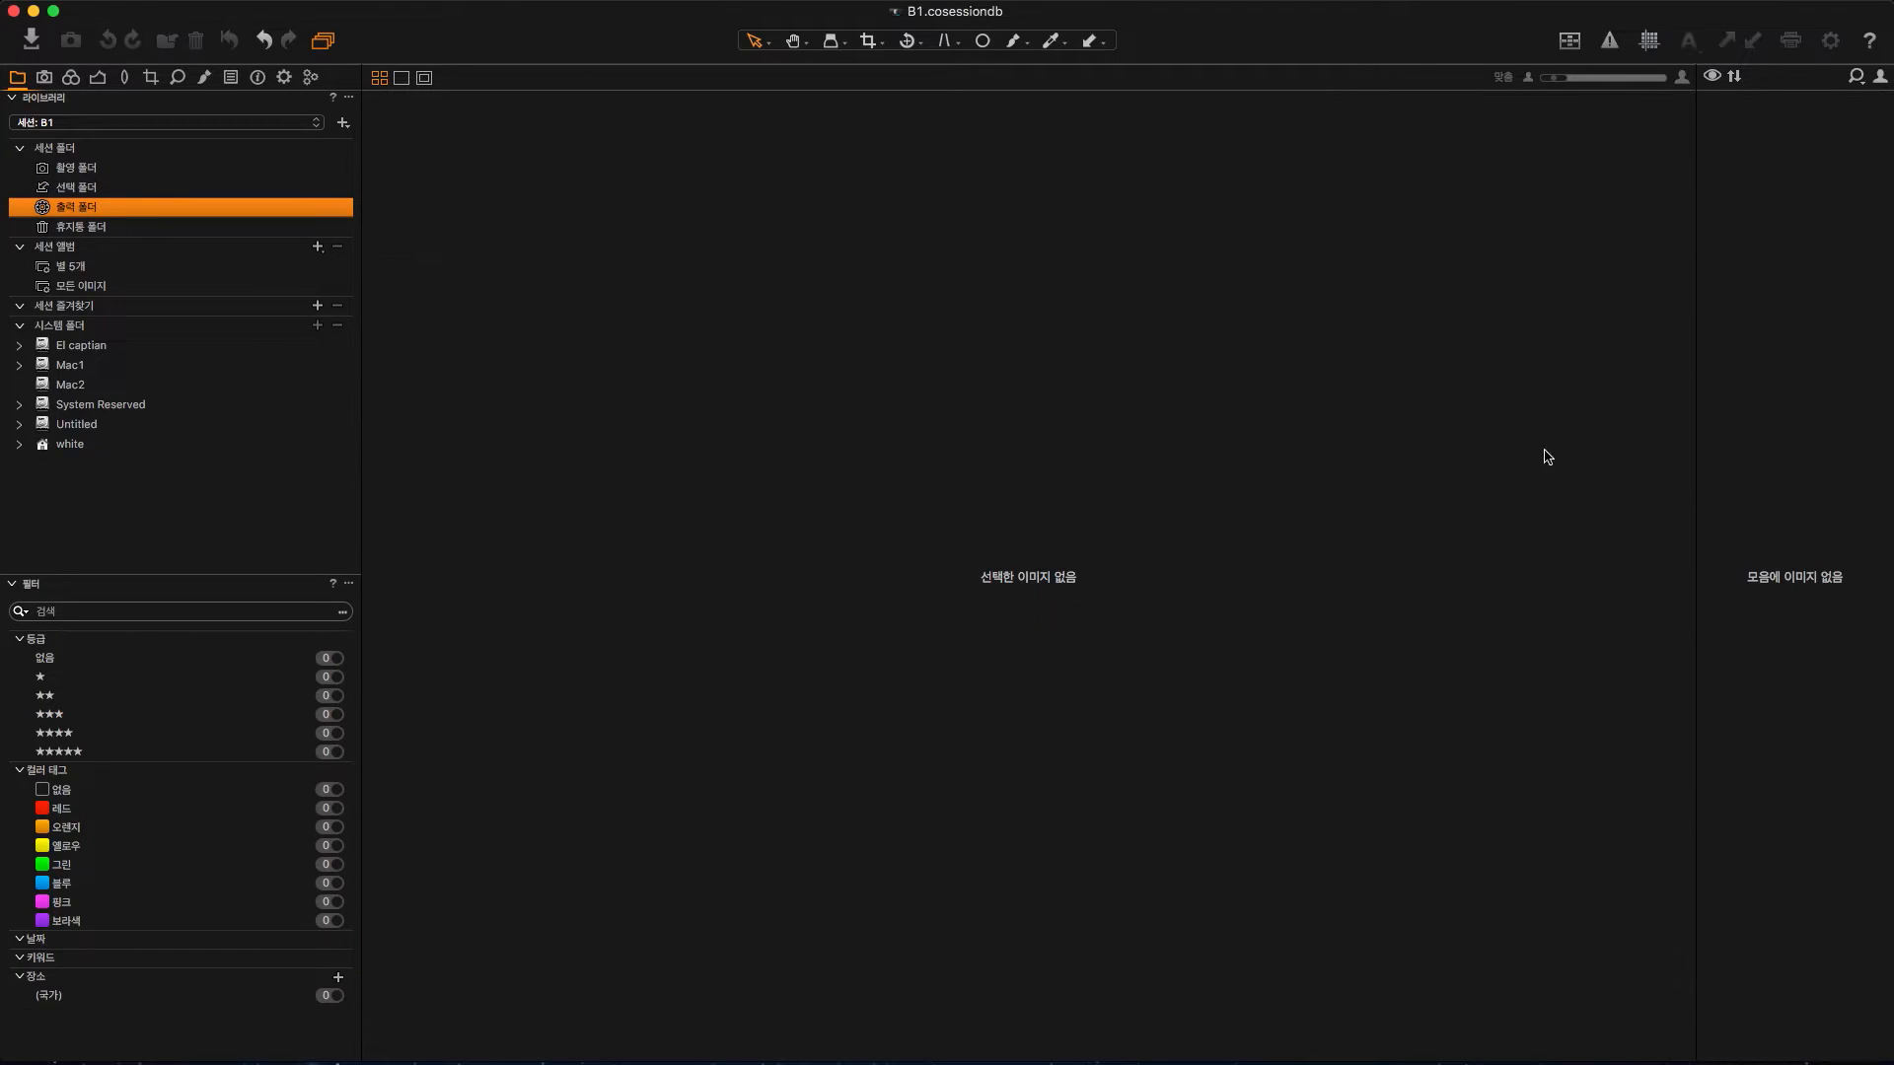
pyautogui.click(94, 187)
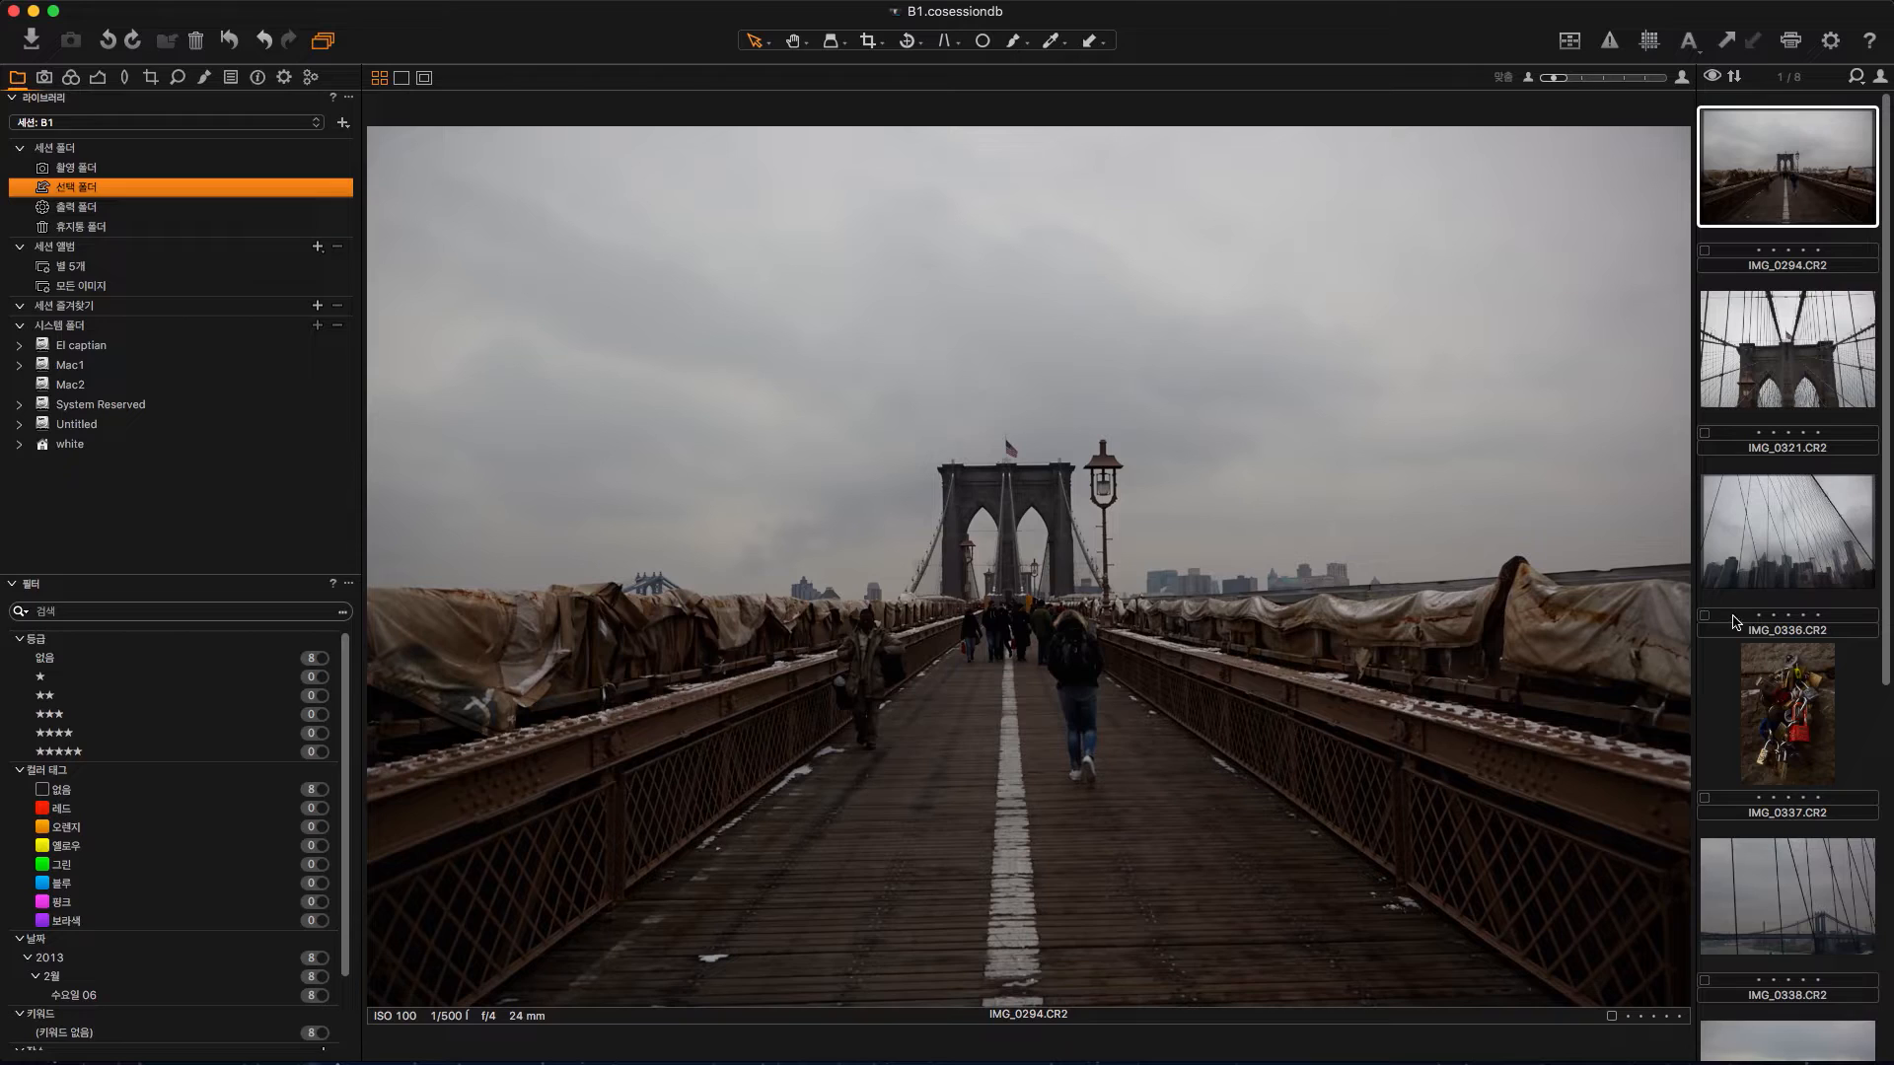
pyautogui.click(99, 207)
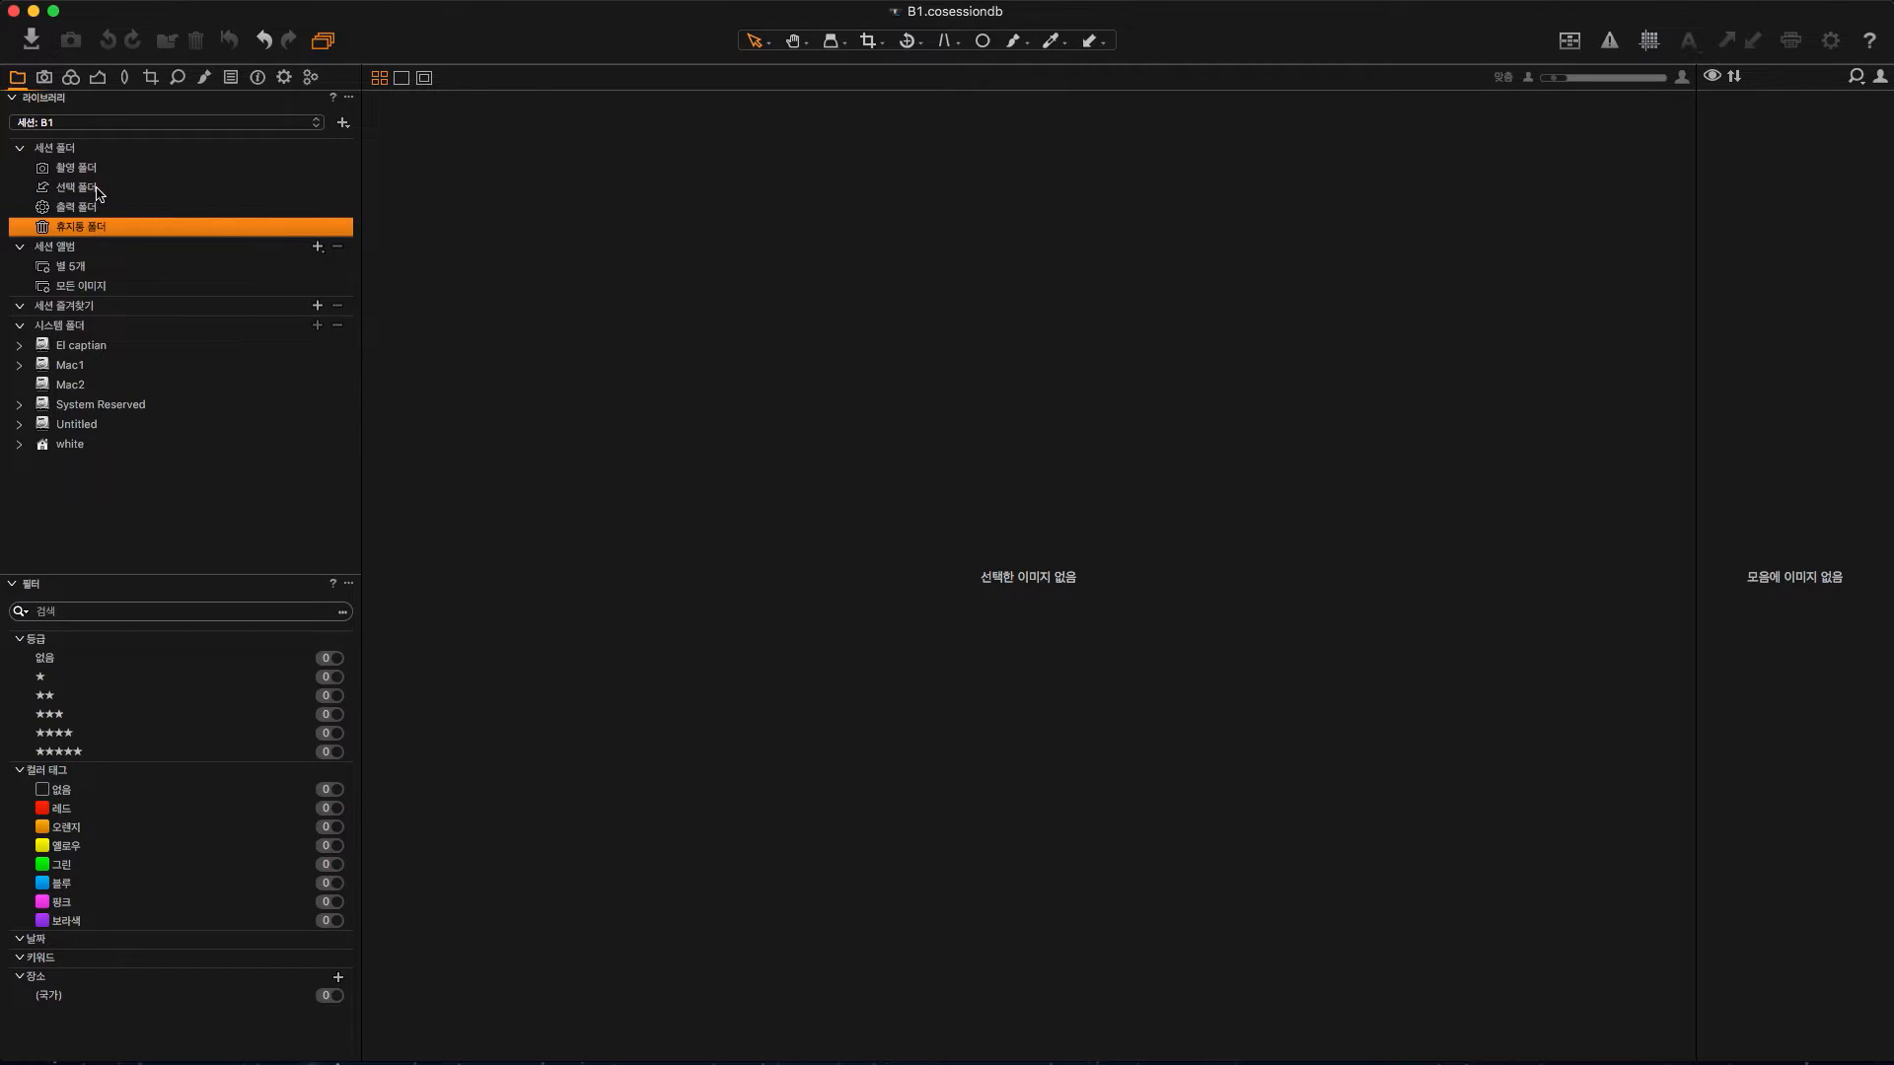
# Step: Move IMG_0294.CR2 and IMG_0321.CR2 from the session's Selects folder to its Trash folder
pyautogui.click(106, 189)
pyautogui.click(1769, 298)
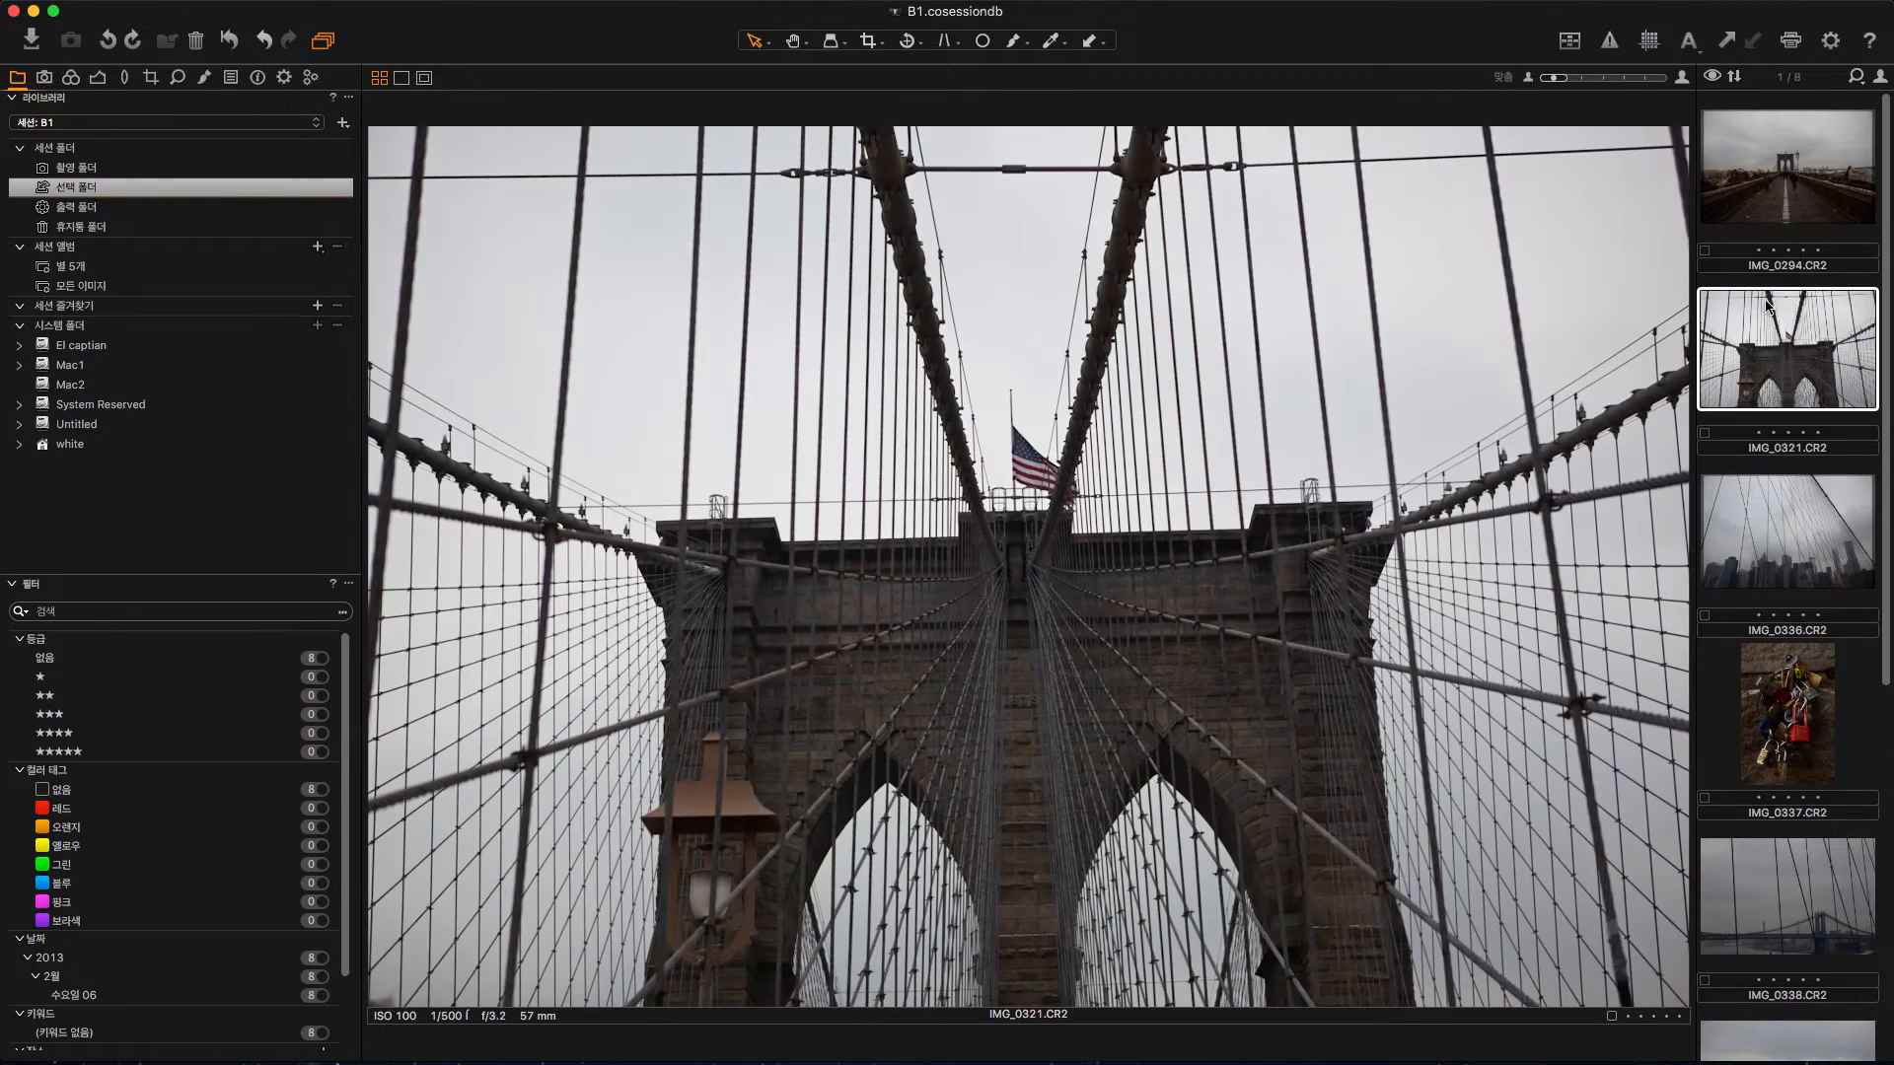
pyautogui.click(1770, 219)
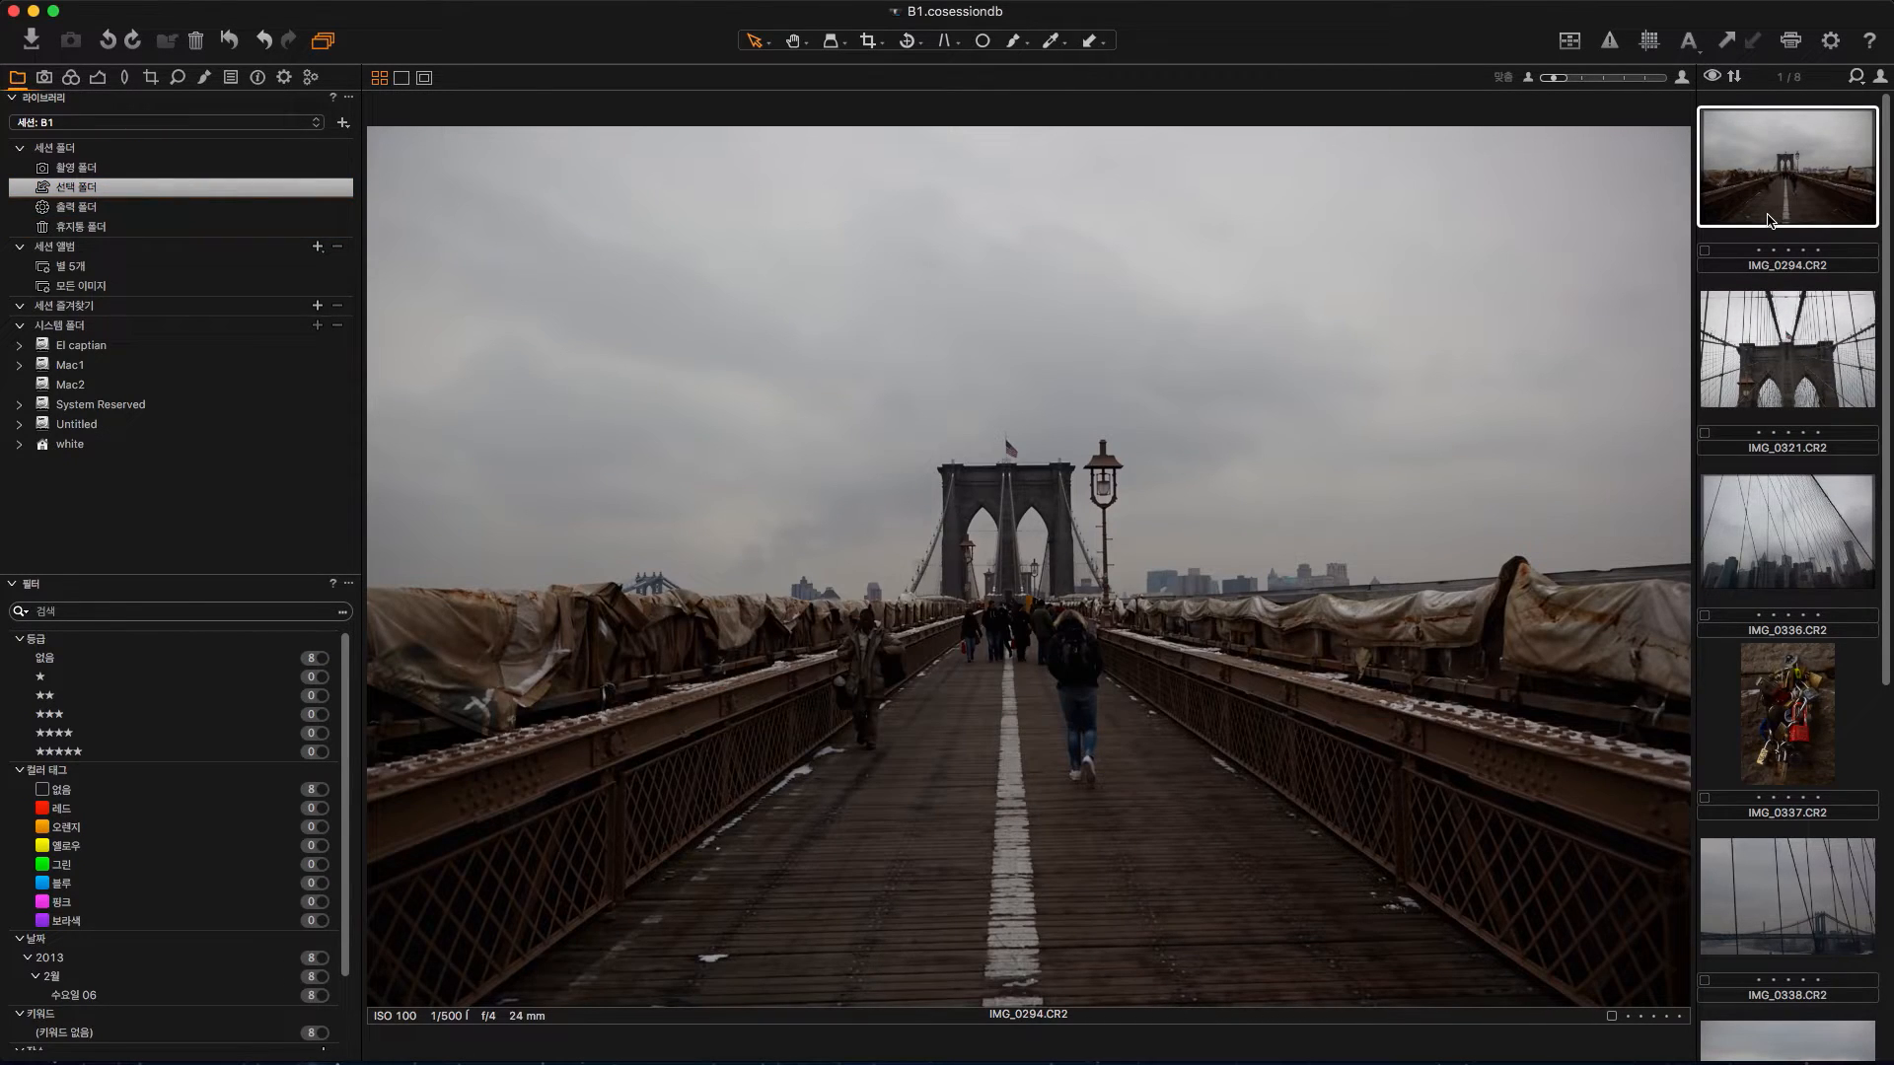
pyautogui.press('Delete')
pyautogui.click(1785, 360)
pyautogui.click(1822, 261)
pyautogui.press('Delete')
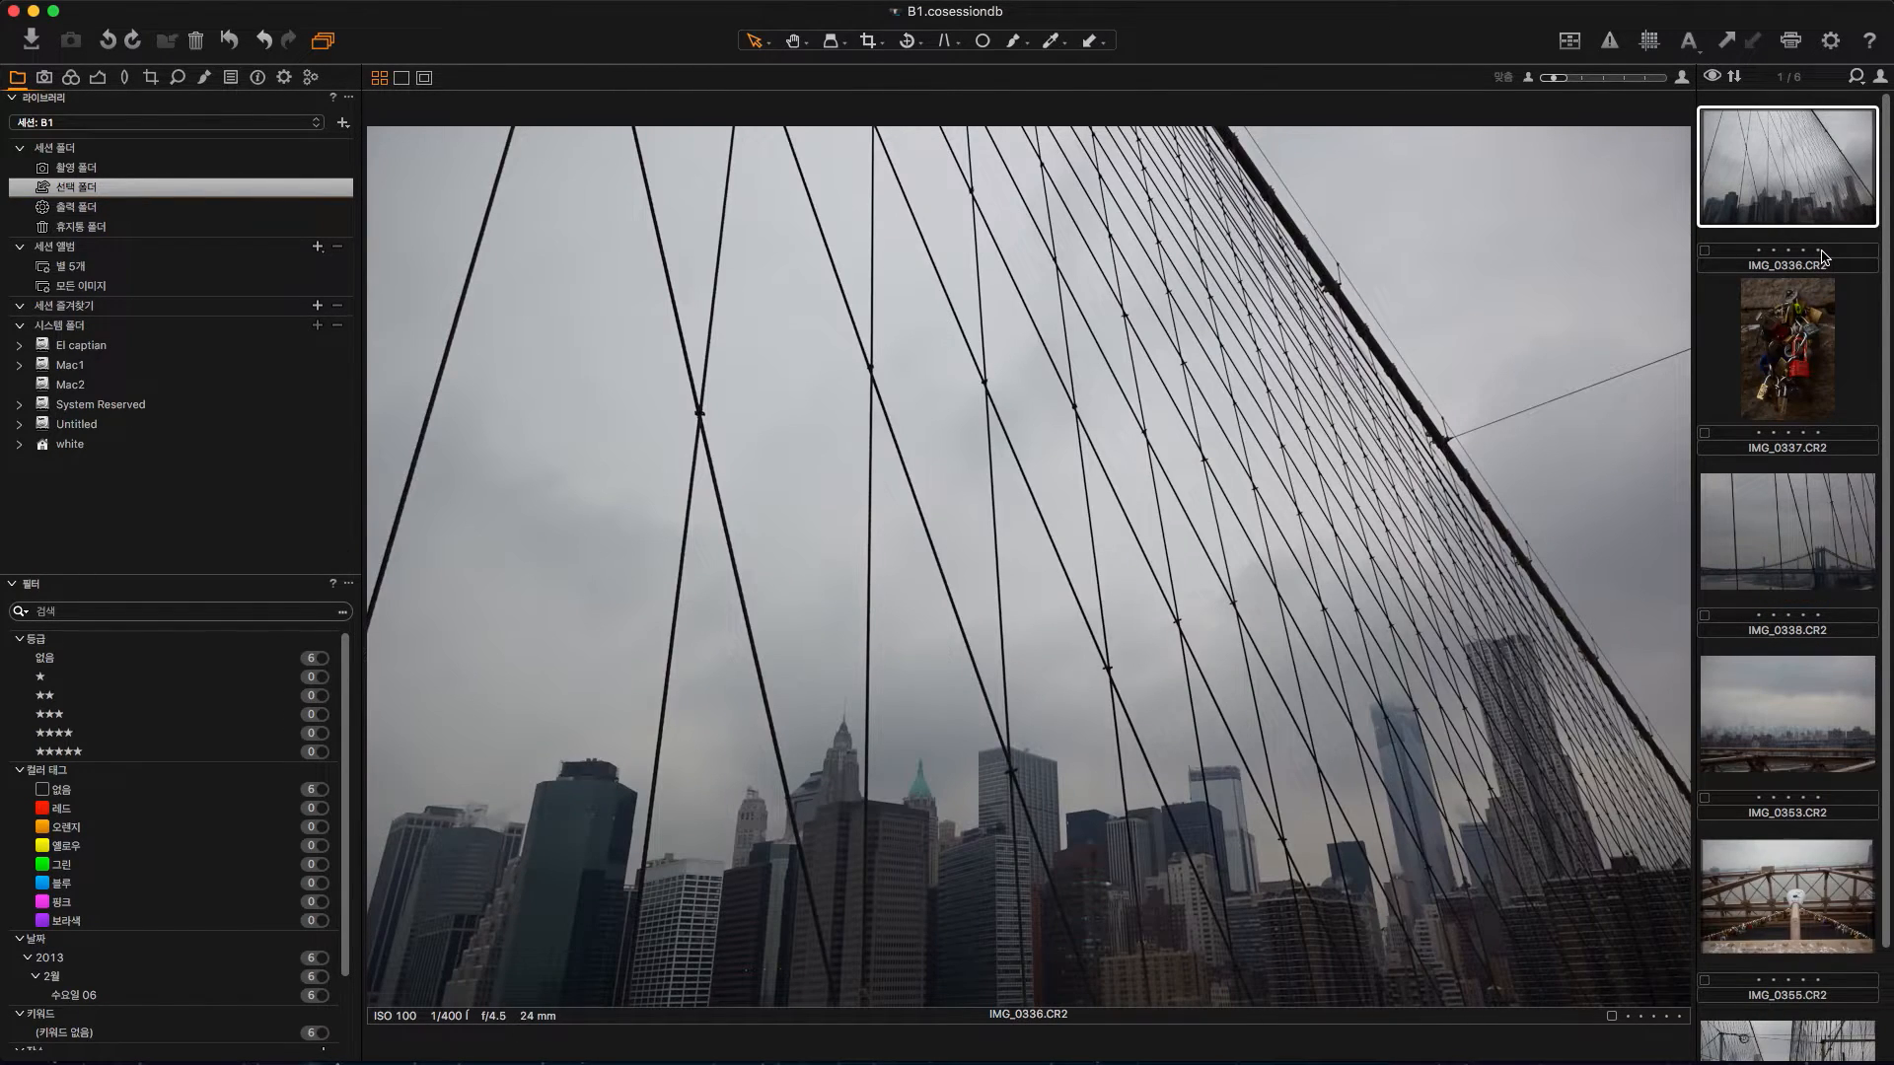
# Step: Switch to Finder and check the files in the Selects subfolder of the desktop's B1 folder
pyautogui.moveTo(248, 1063)
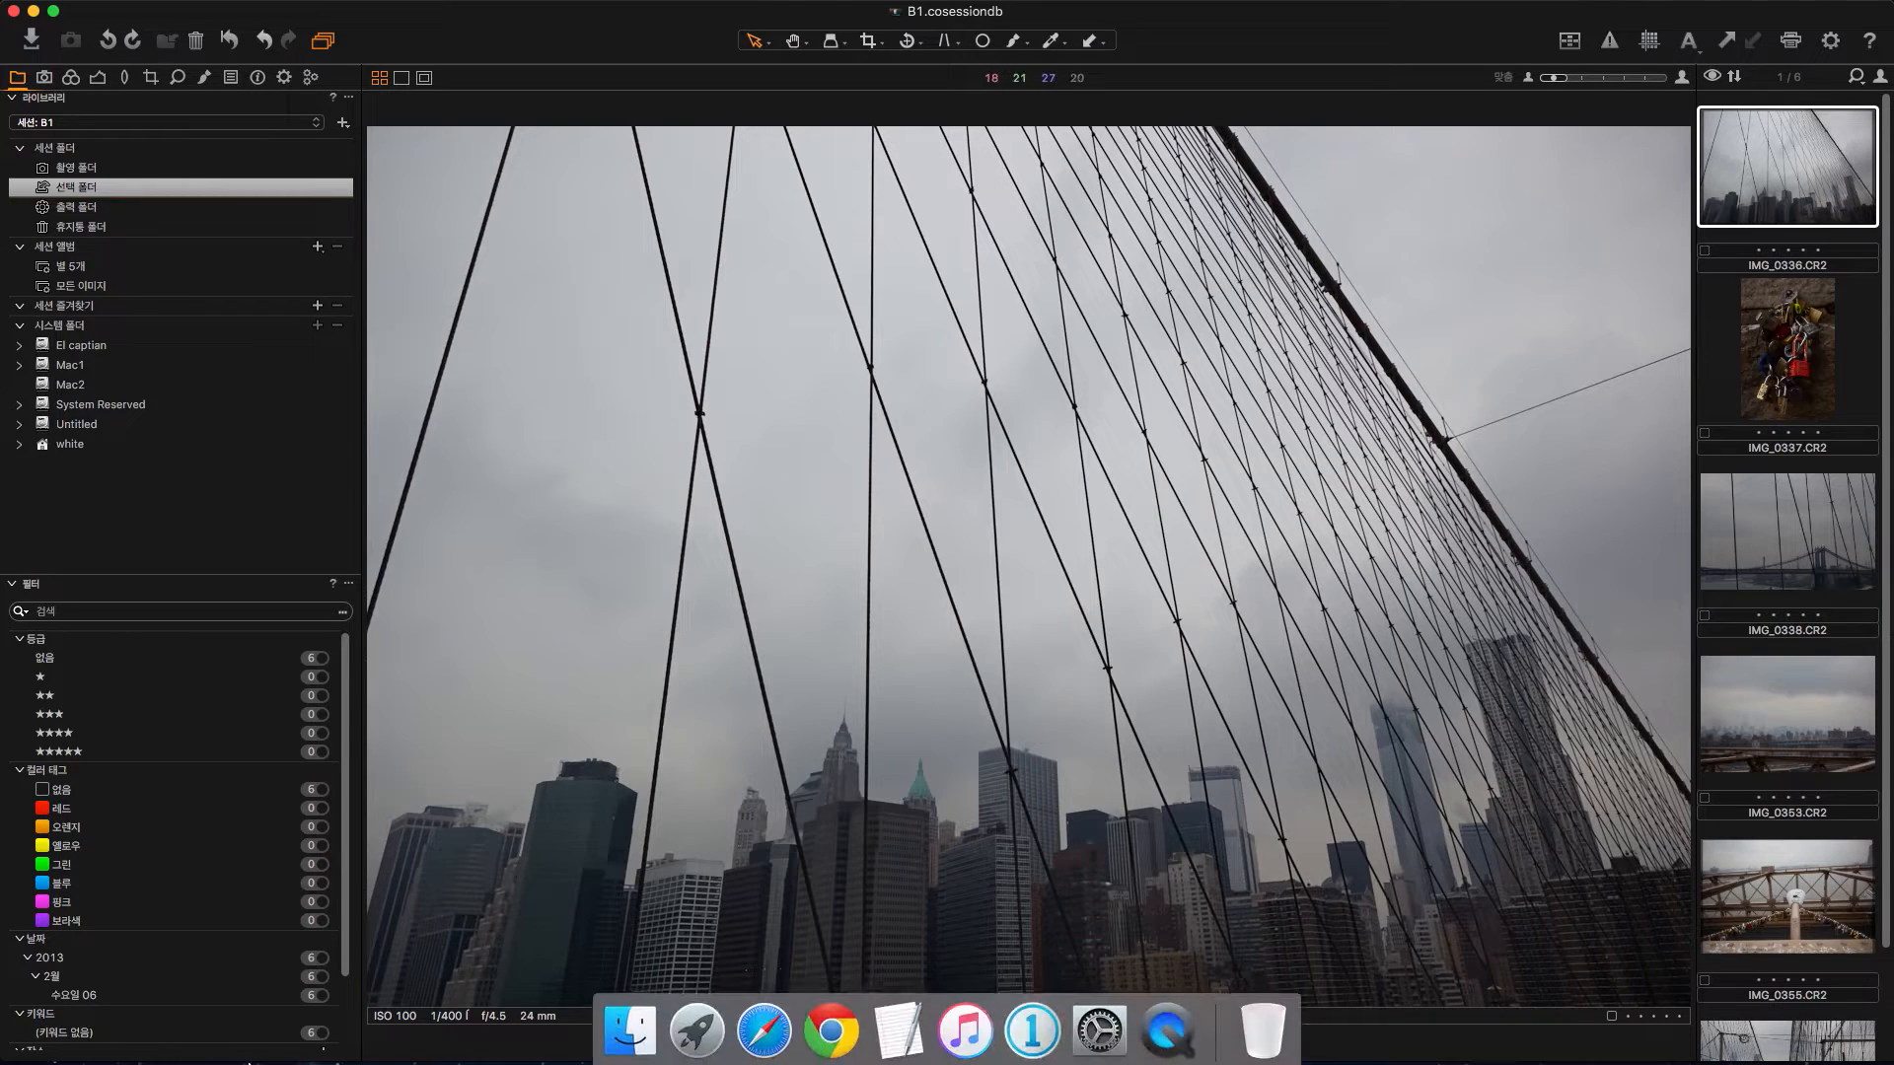
pyautogui.click(647, 1036)
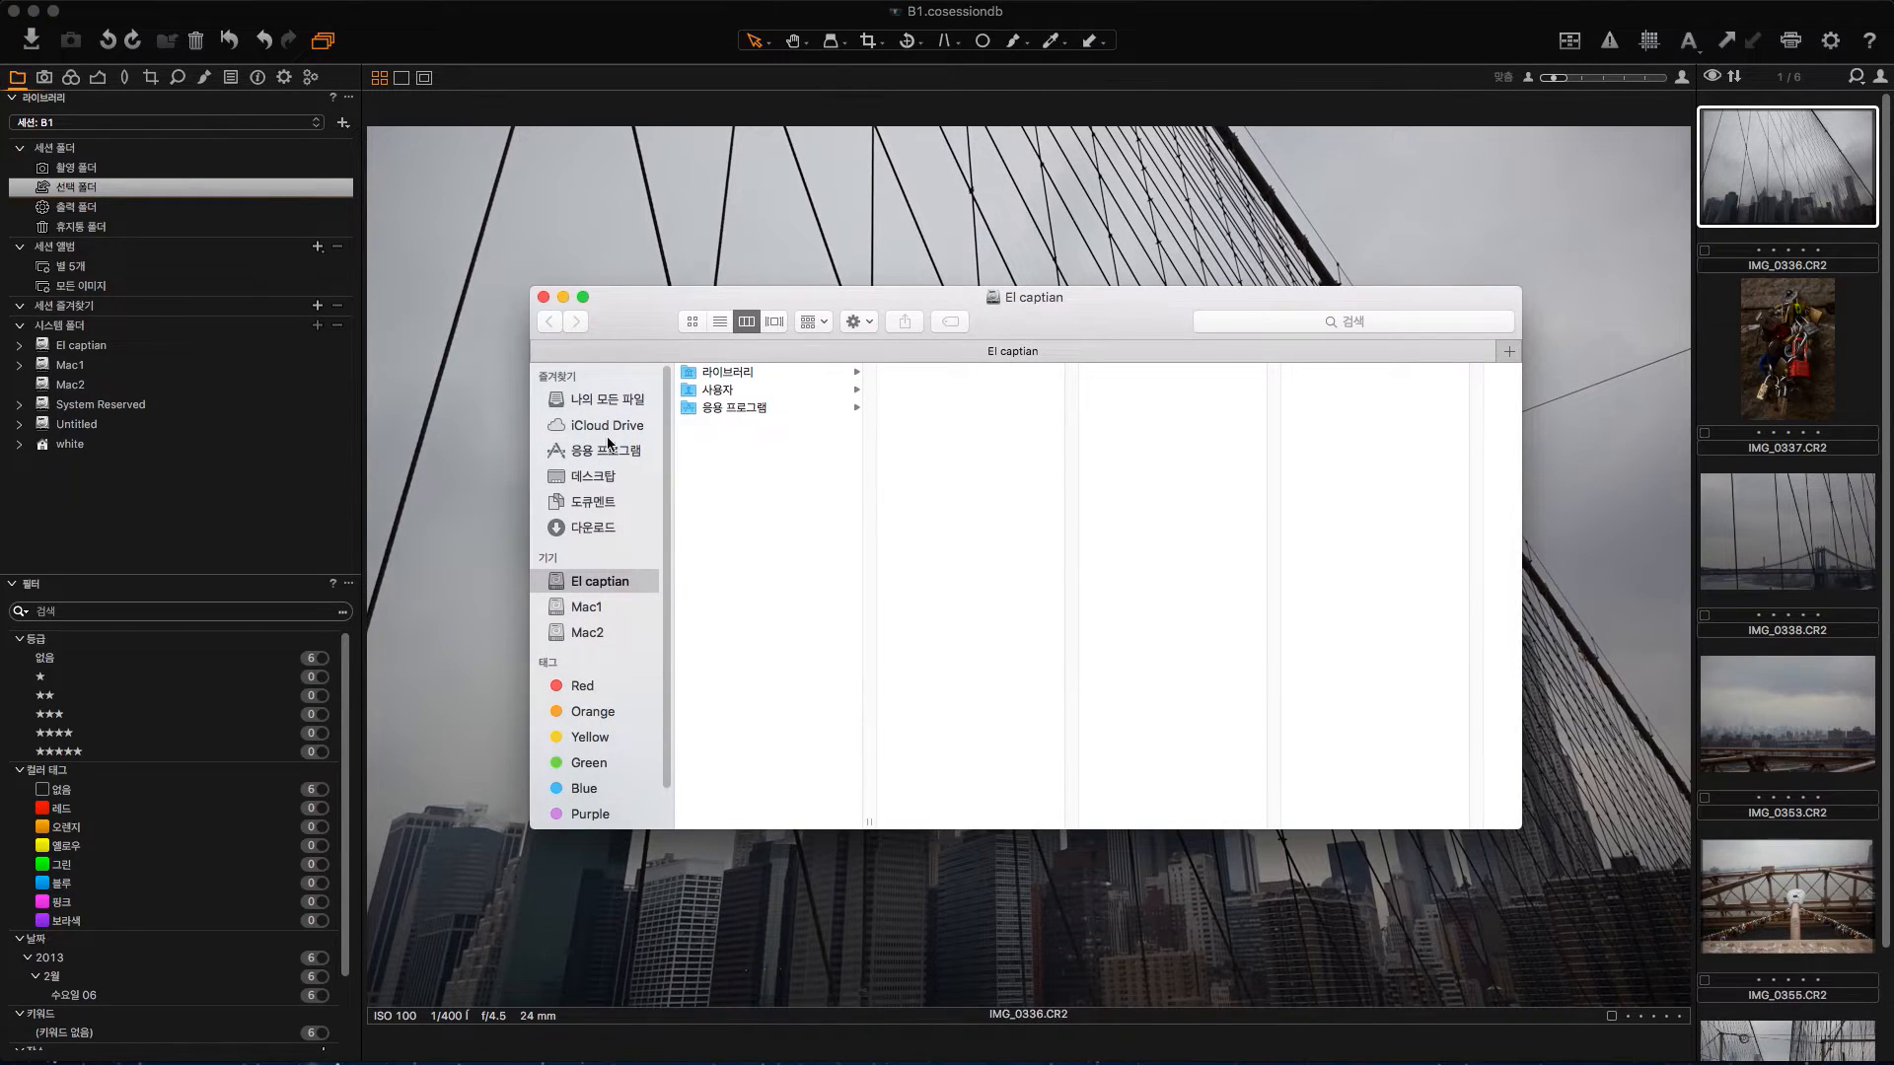
pyautogui.click(597, 480)
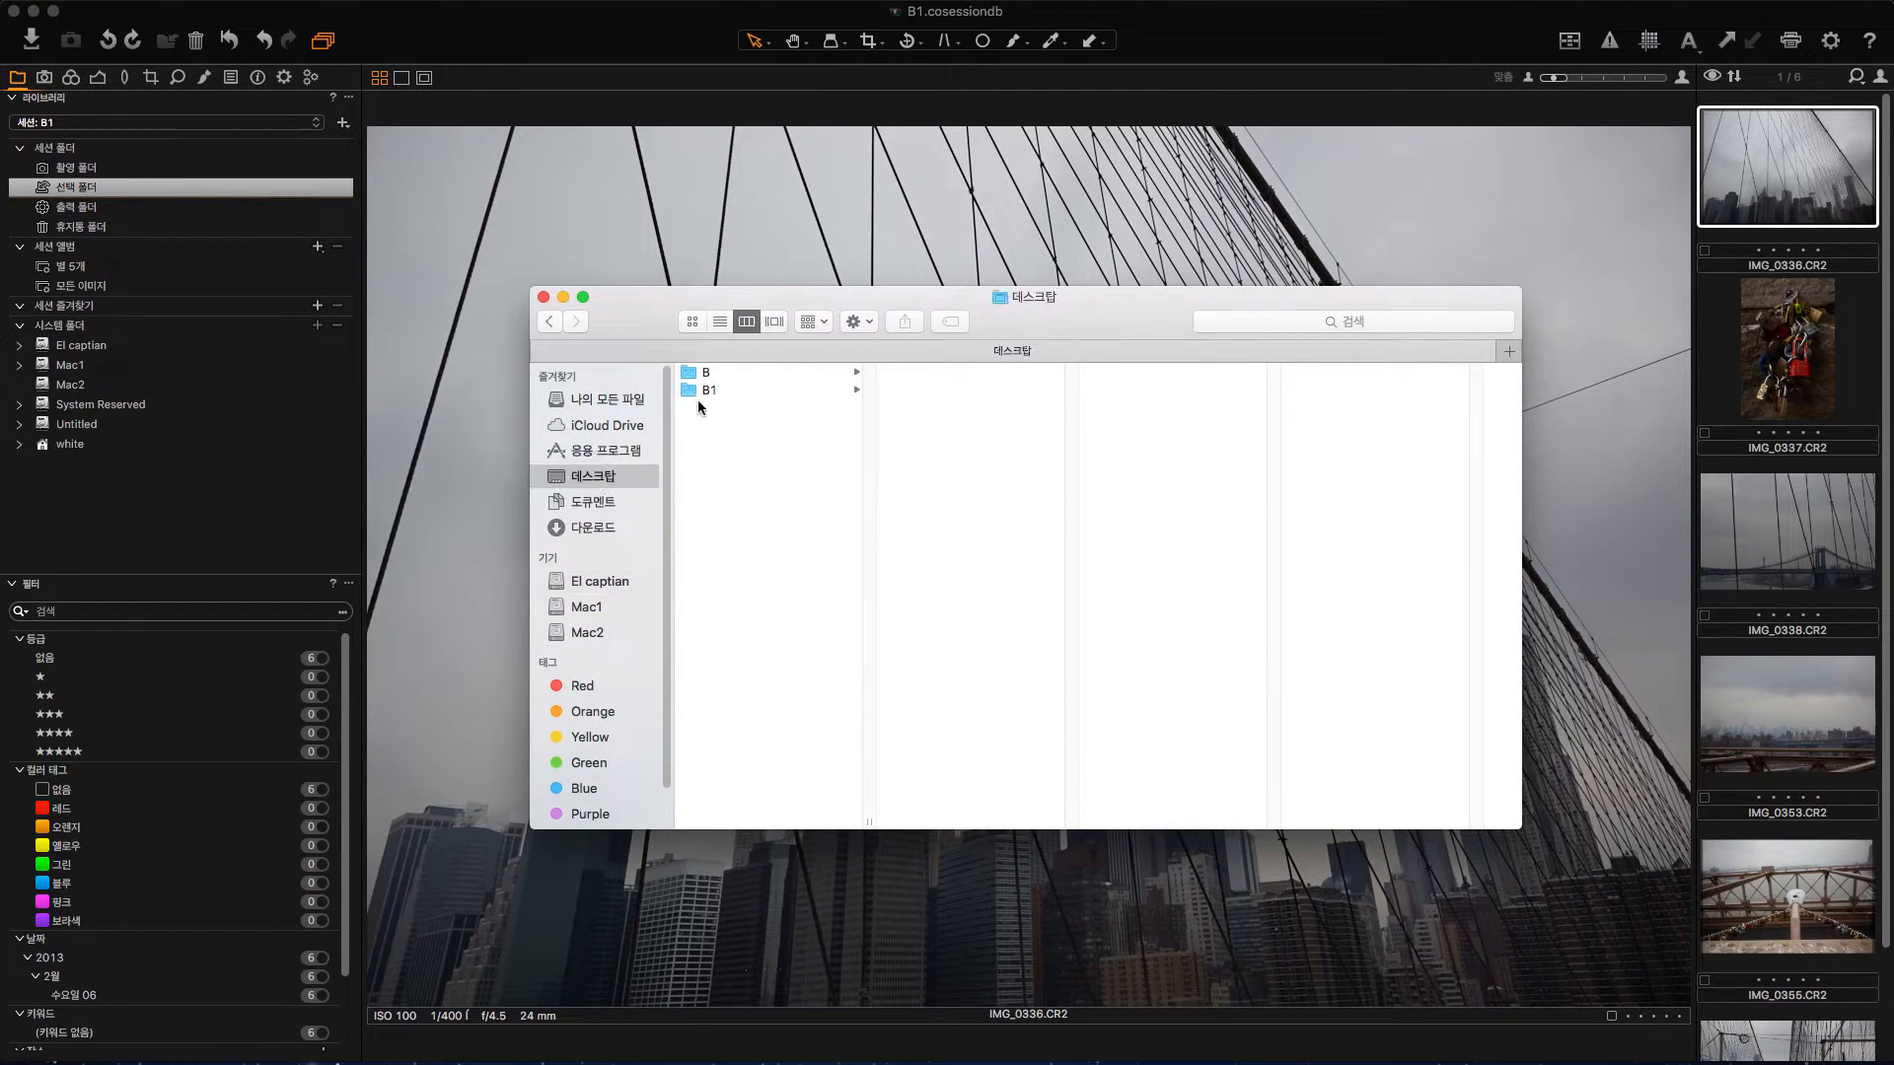
pyautogui.click(707, 393)
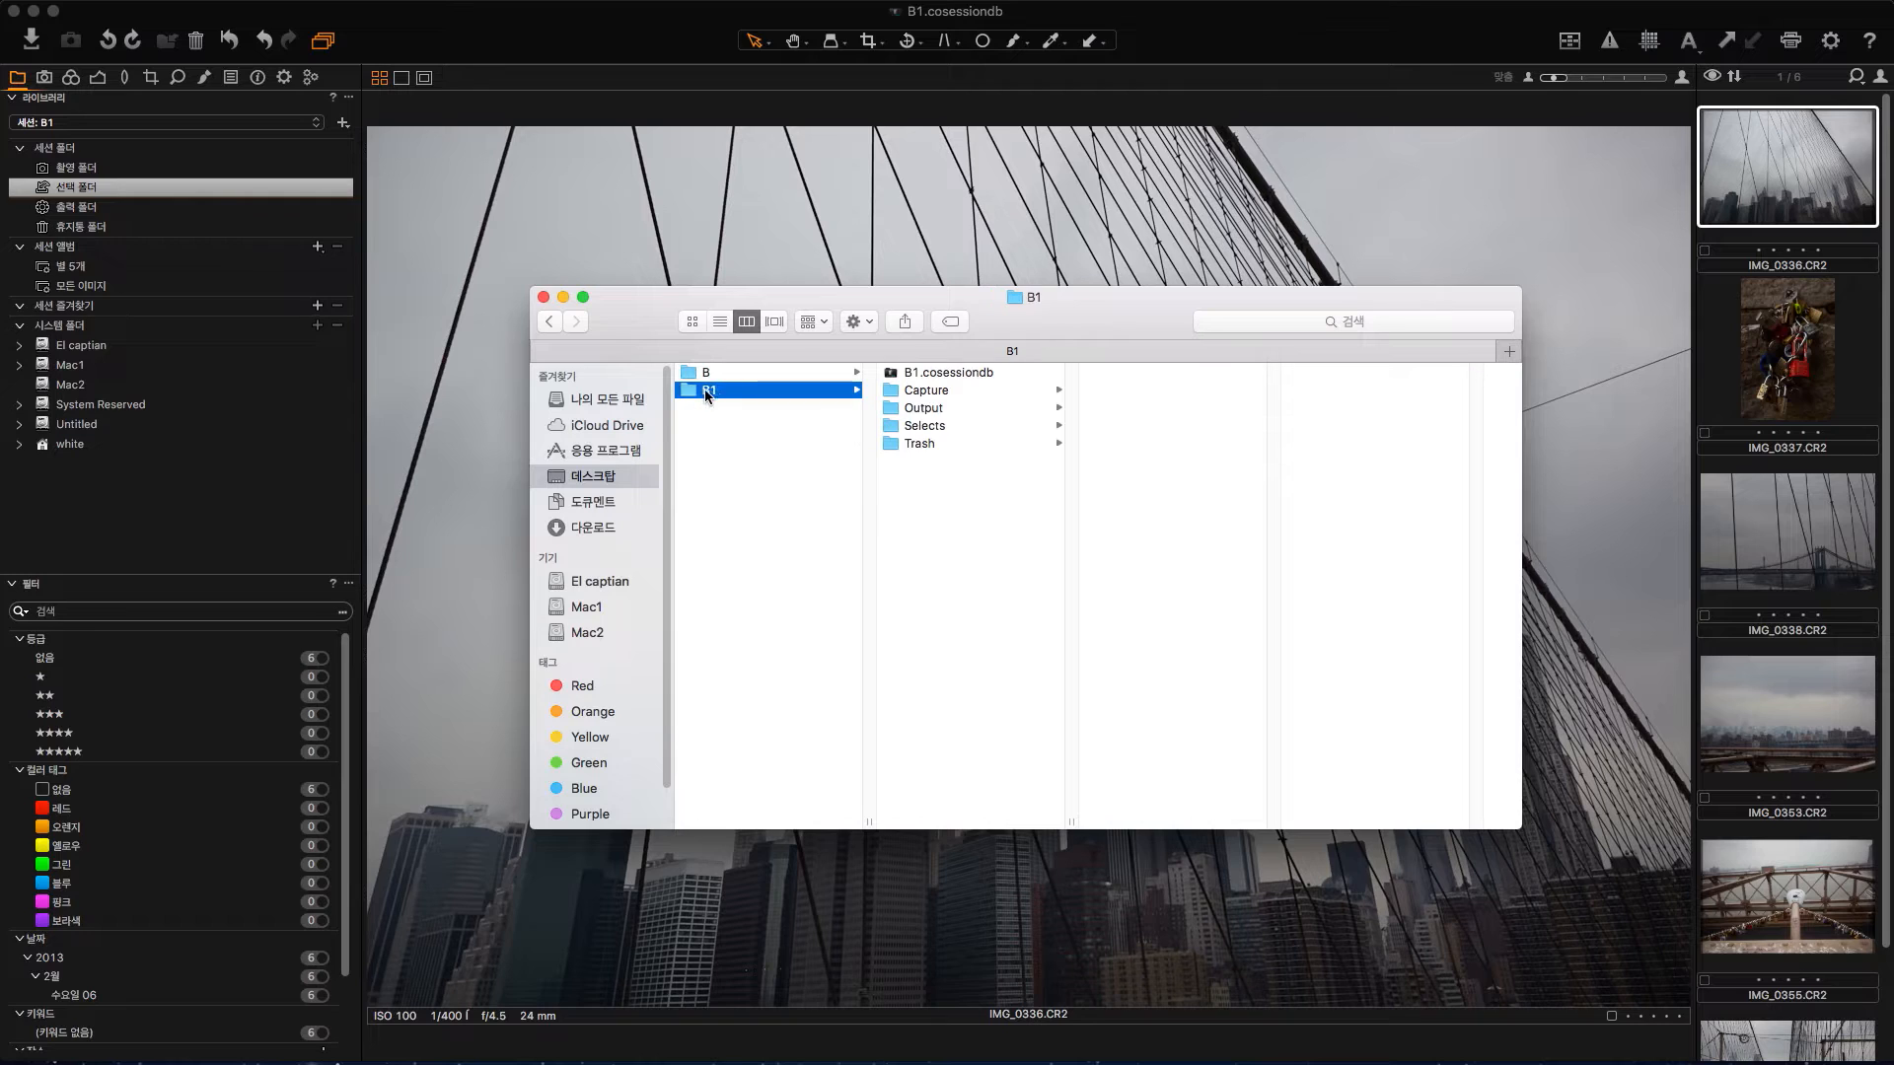
pyautogui.click(927, 426)
pyautogui.click(1182, 533)
pyautogui.moveTo(1183, 533); pyautogui.dragTo(1207, 563)
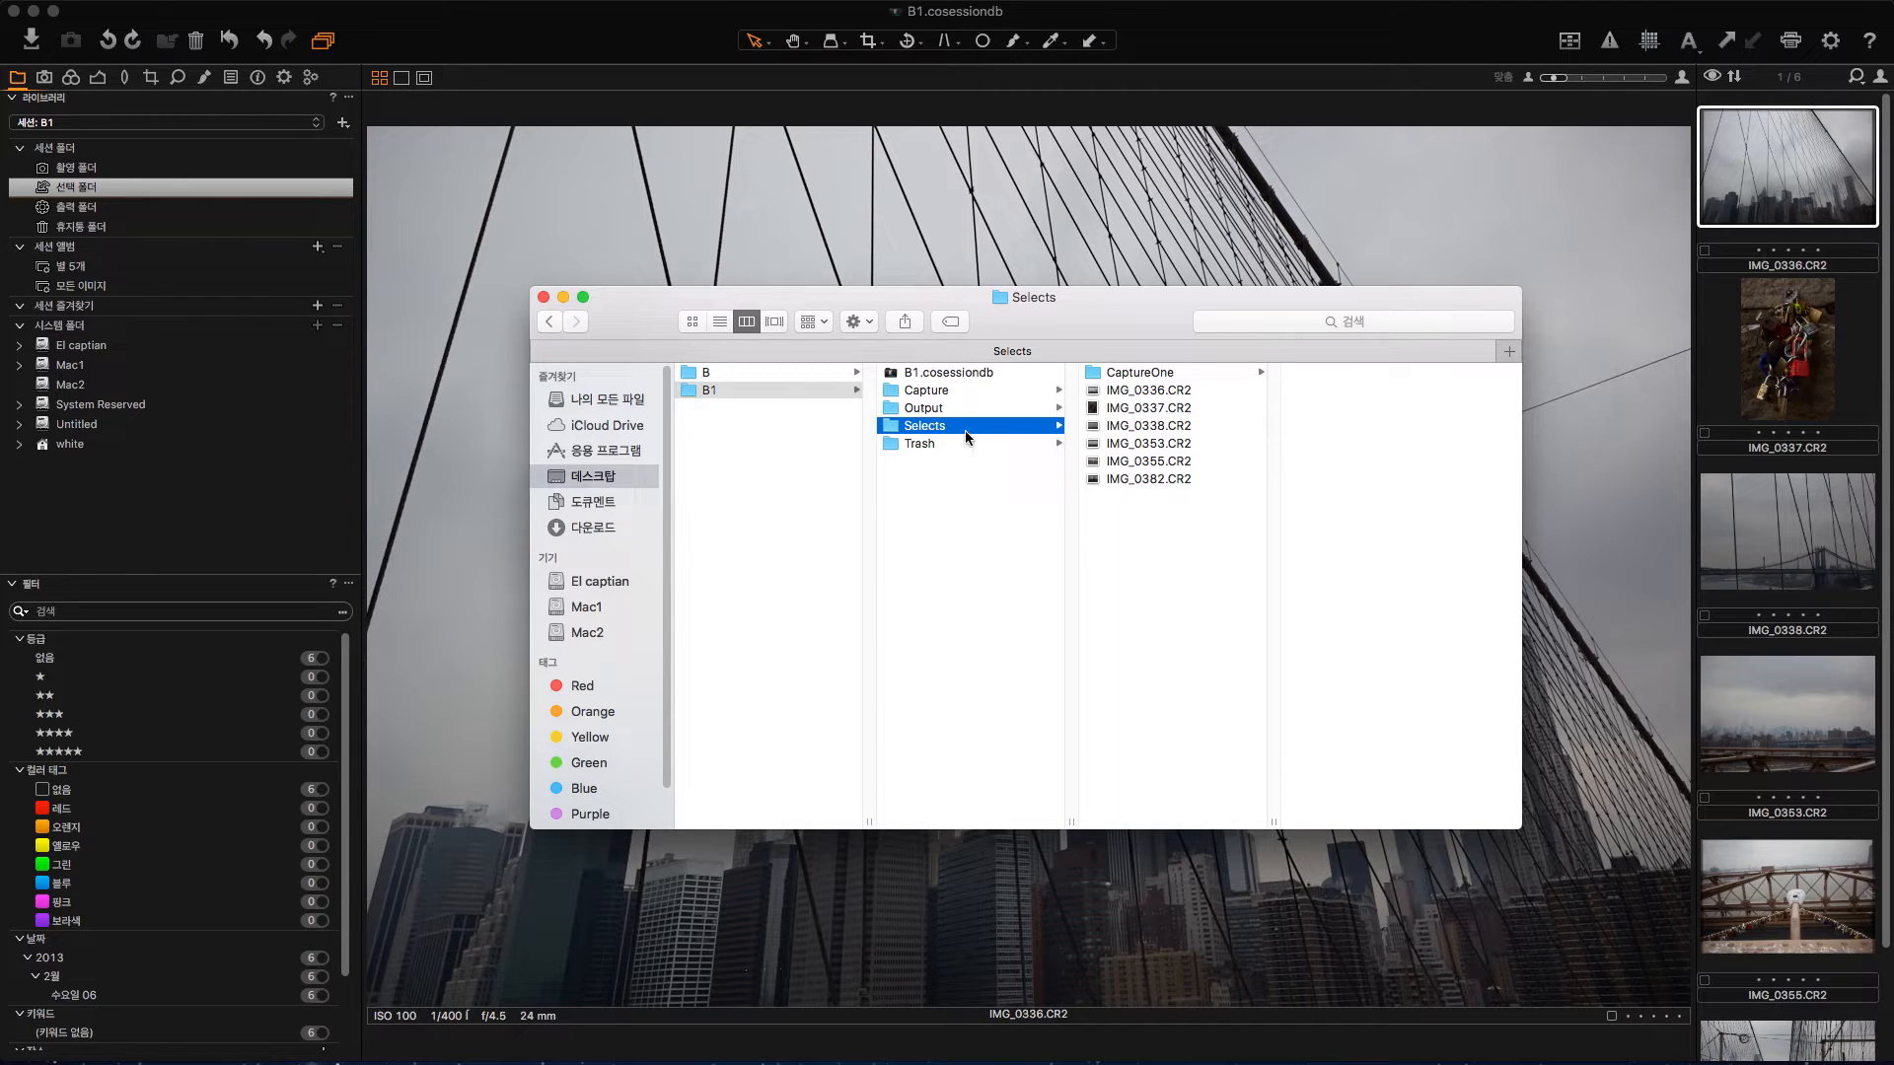
# Step: Check the CR2 files in B1's Trash subfolder, and return to the Capture One session window
pyautogui.click(943, 443)
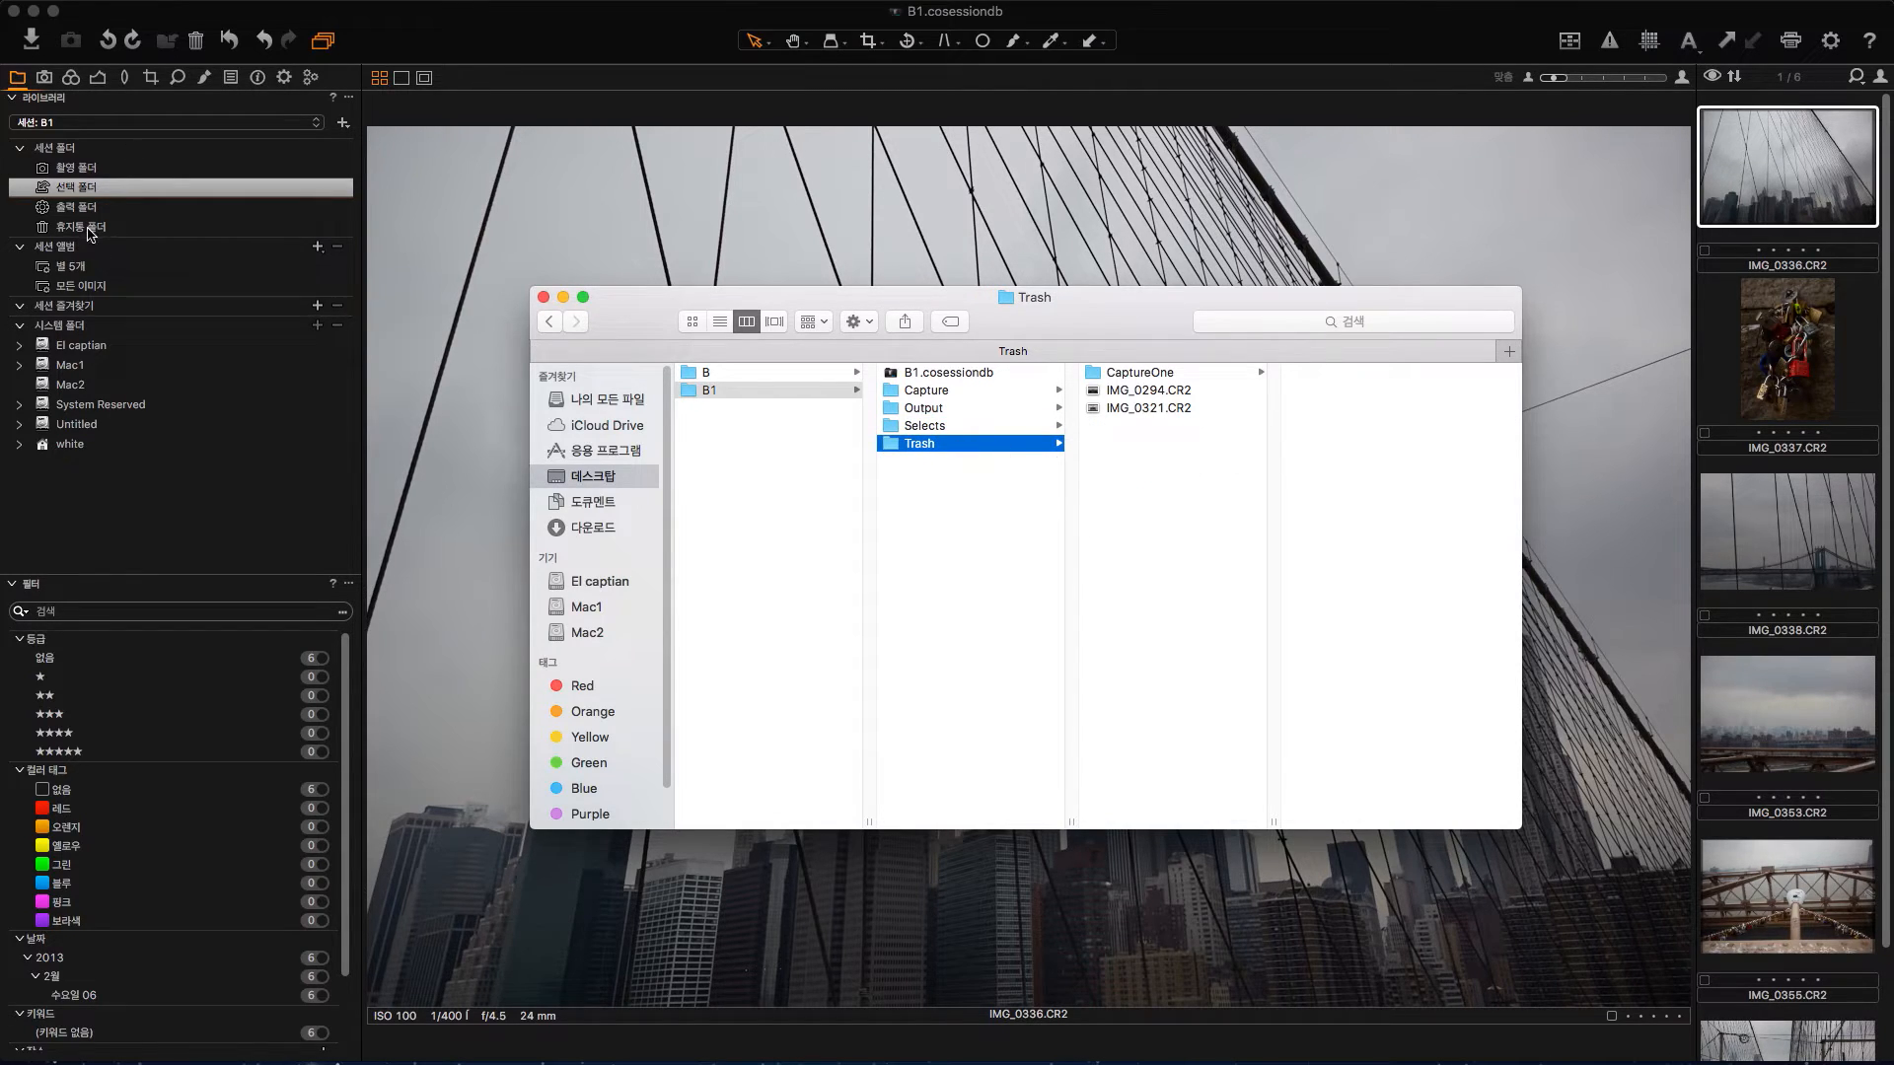
pyautogui.click(1144, 409)
pyautogui.keyDown('shift'); pyautogui.click(1134, 393); pyautogui.keyUp('shift')
pyautogui.click(1191, 534)
pyautogui.moveTo(1171, 482); pyautogui.dragTo(1106, 396)
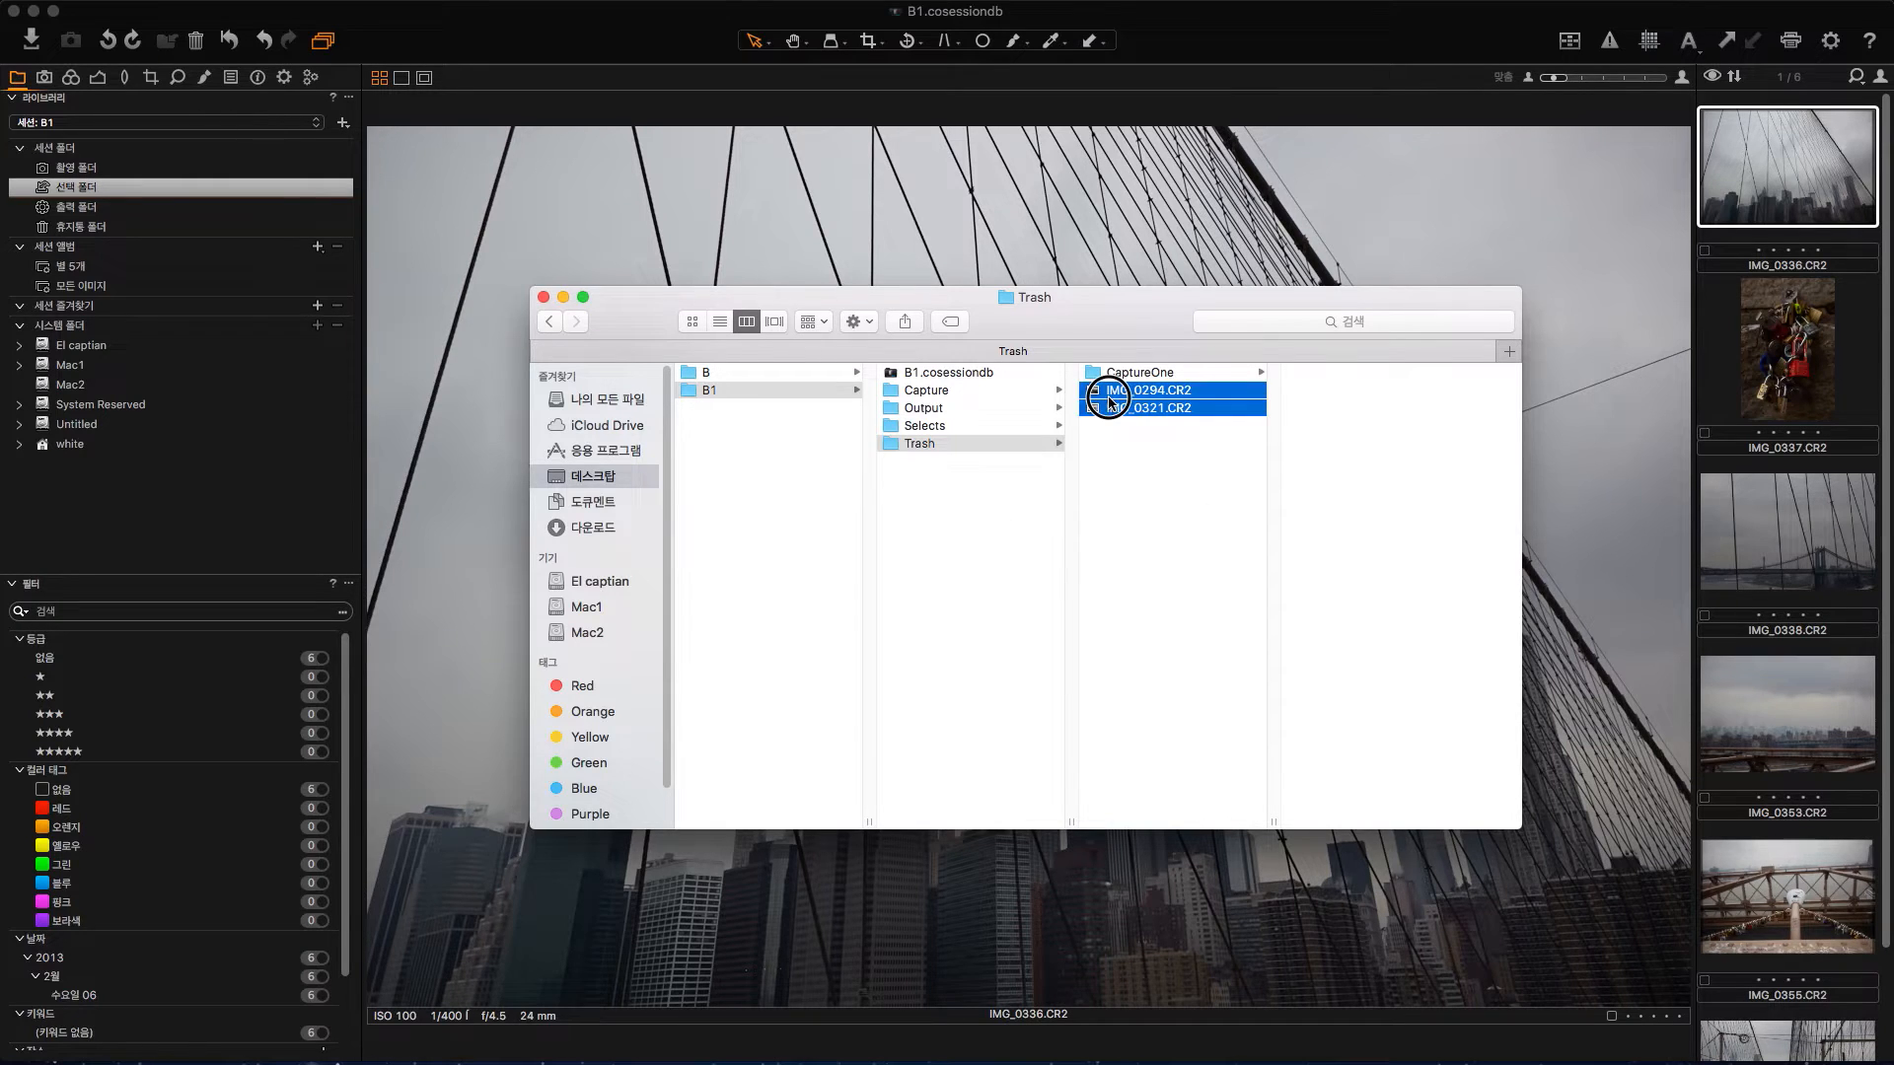
pyautogui.click(1335, 38)
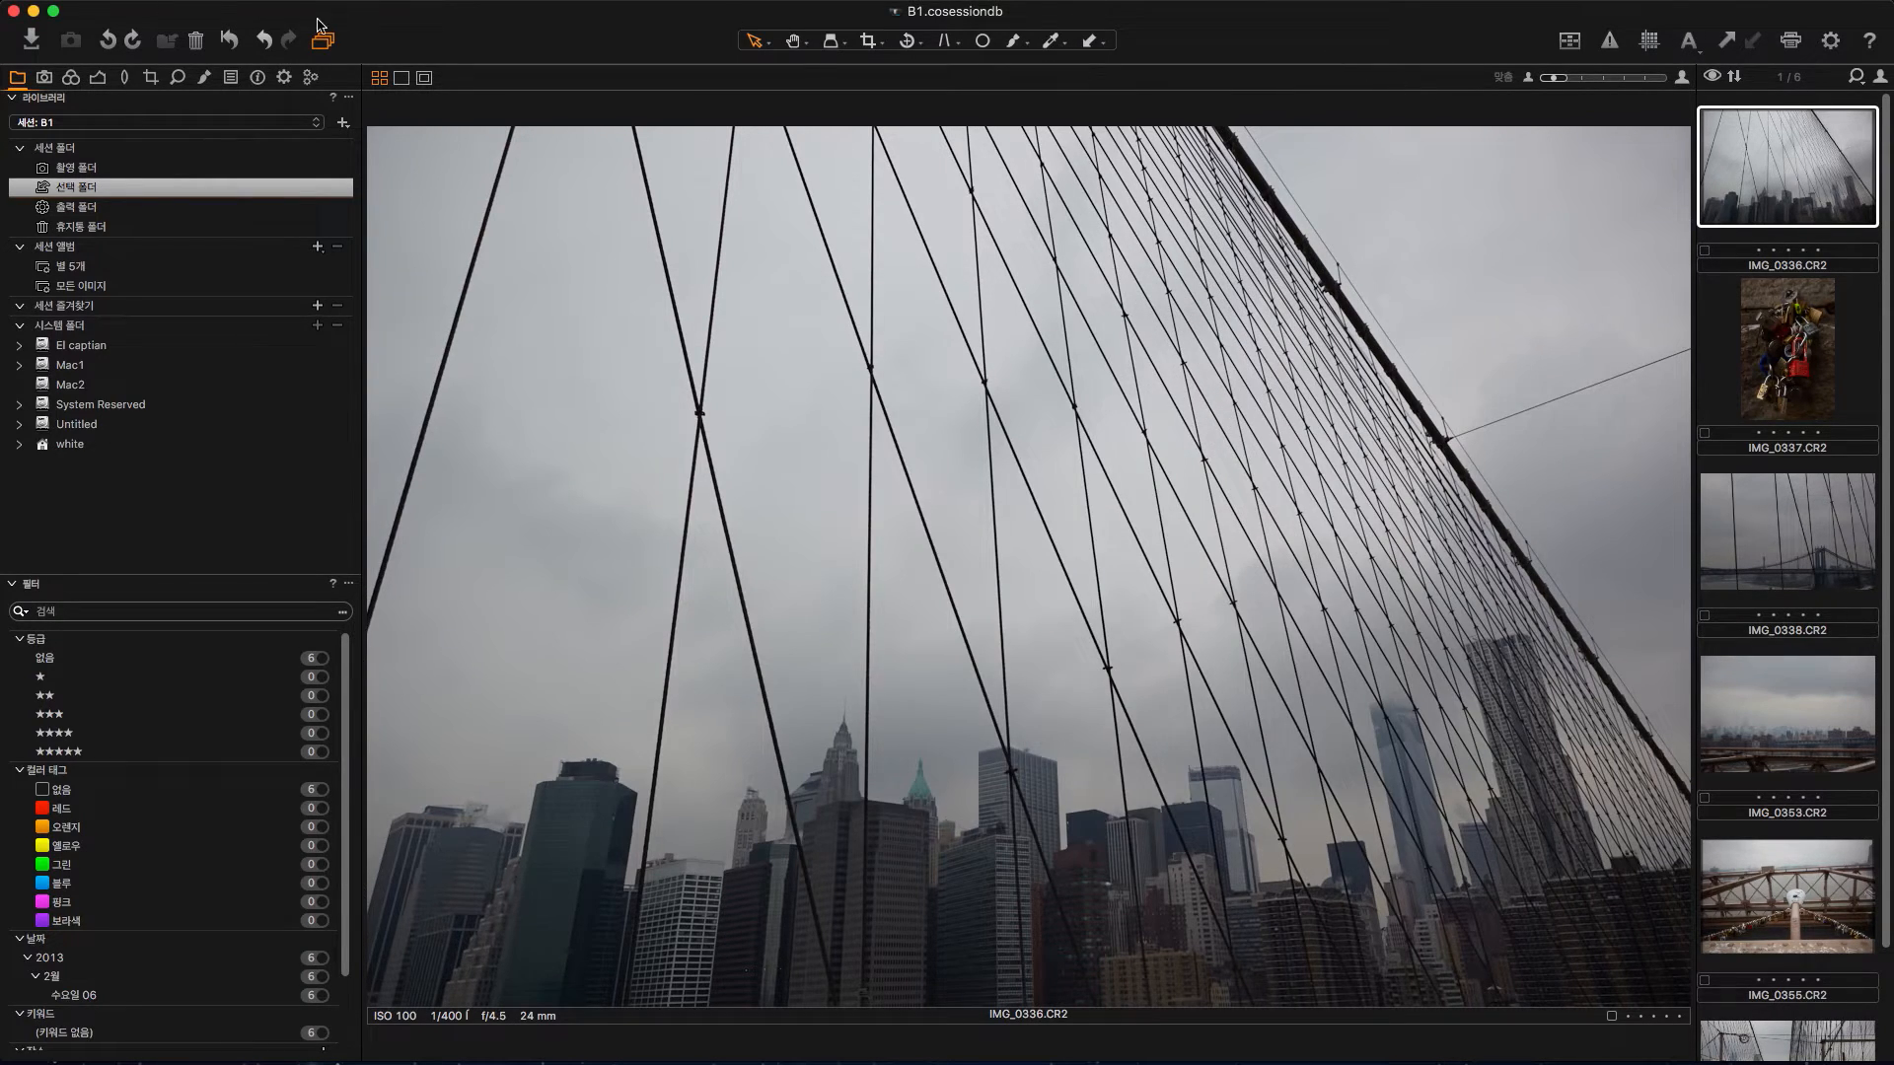
# Step: Show the session's Trash folder in the library and view IMG_0294.CR2 and IMG_0321.CR2 side by side
pyautogui.click(79, 227)
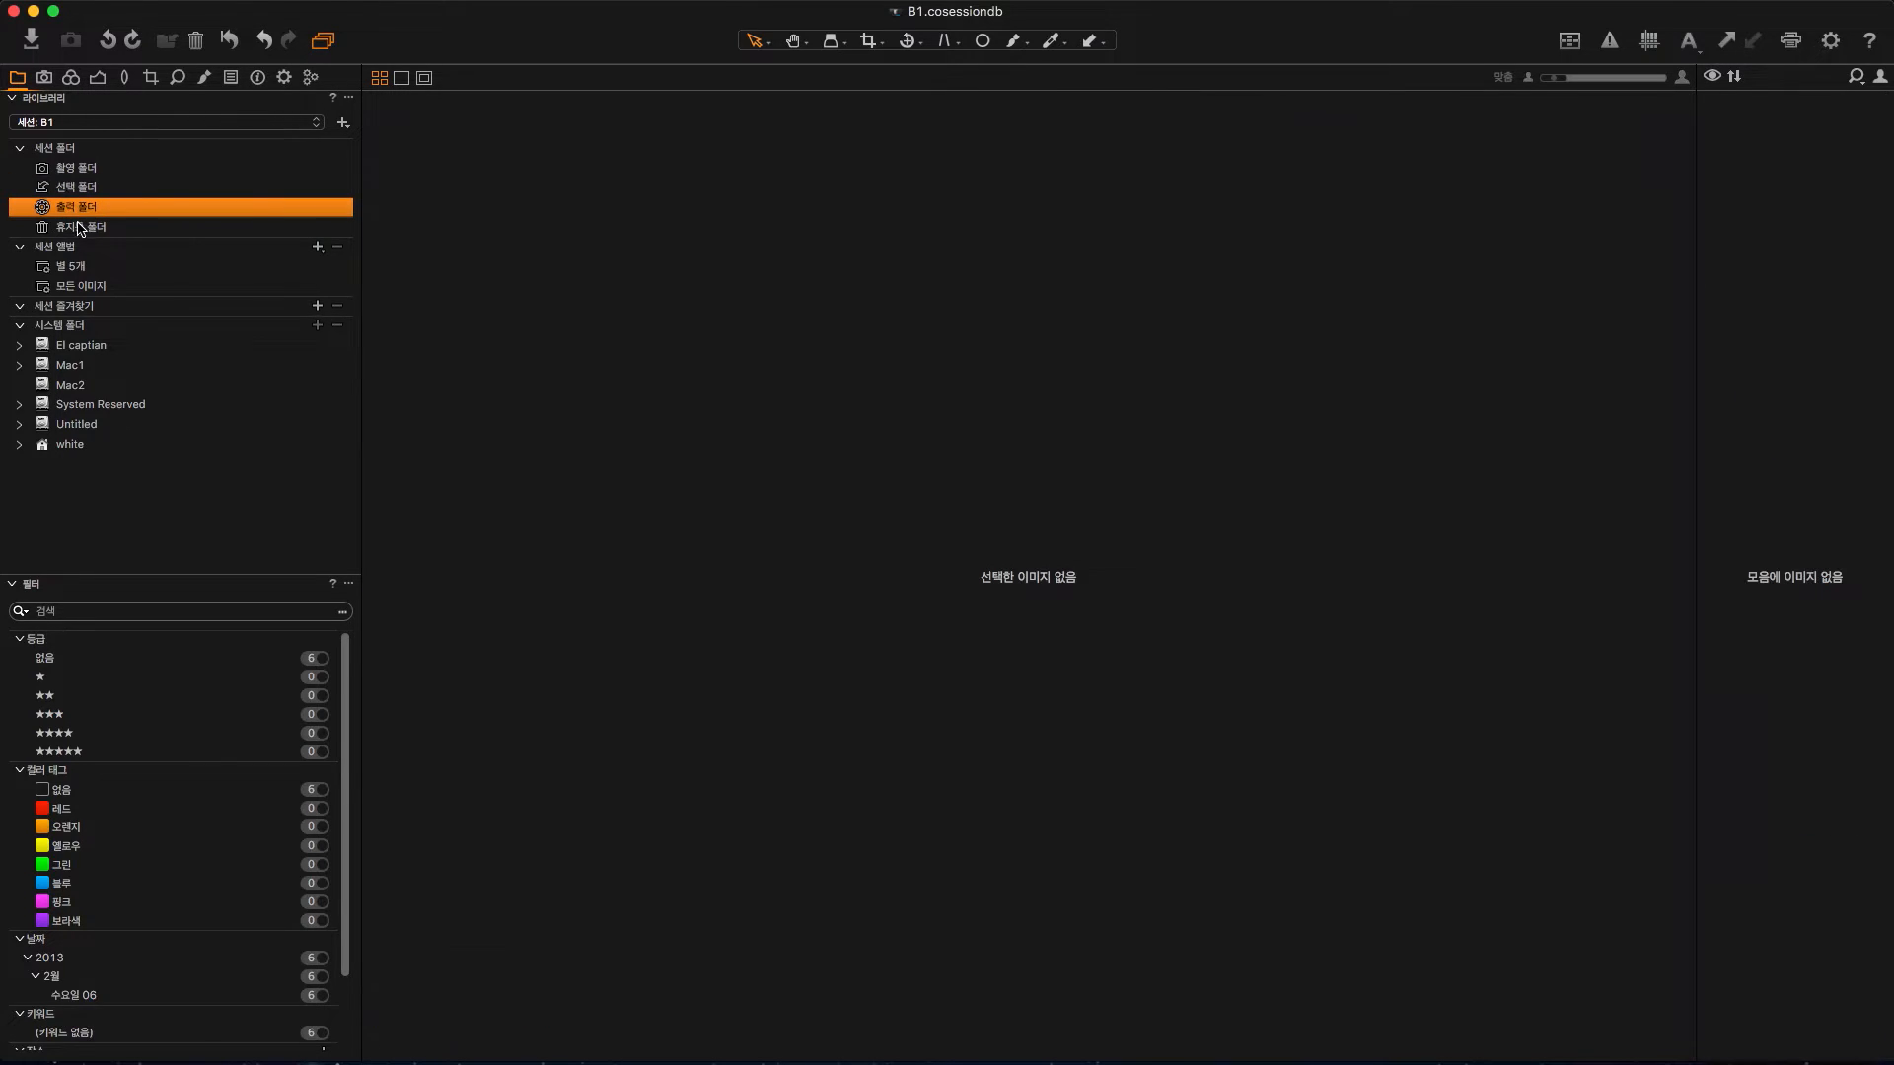
pyautogui.click(1817, 368)
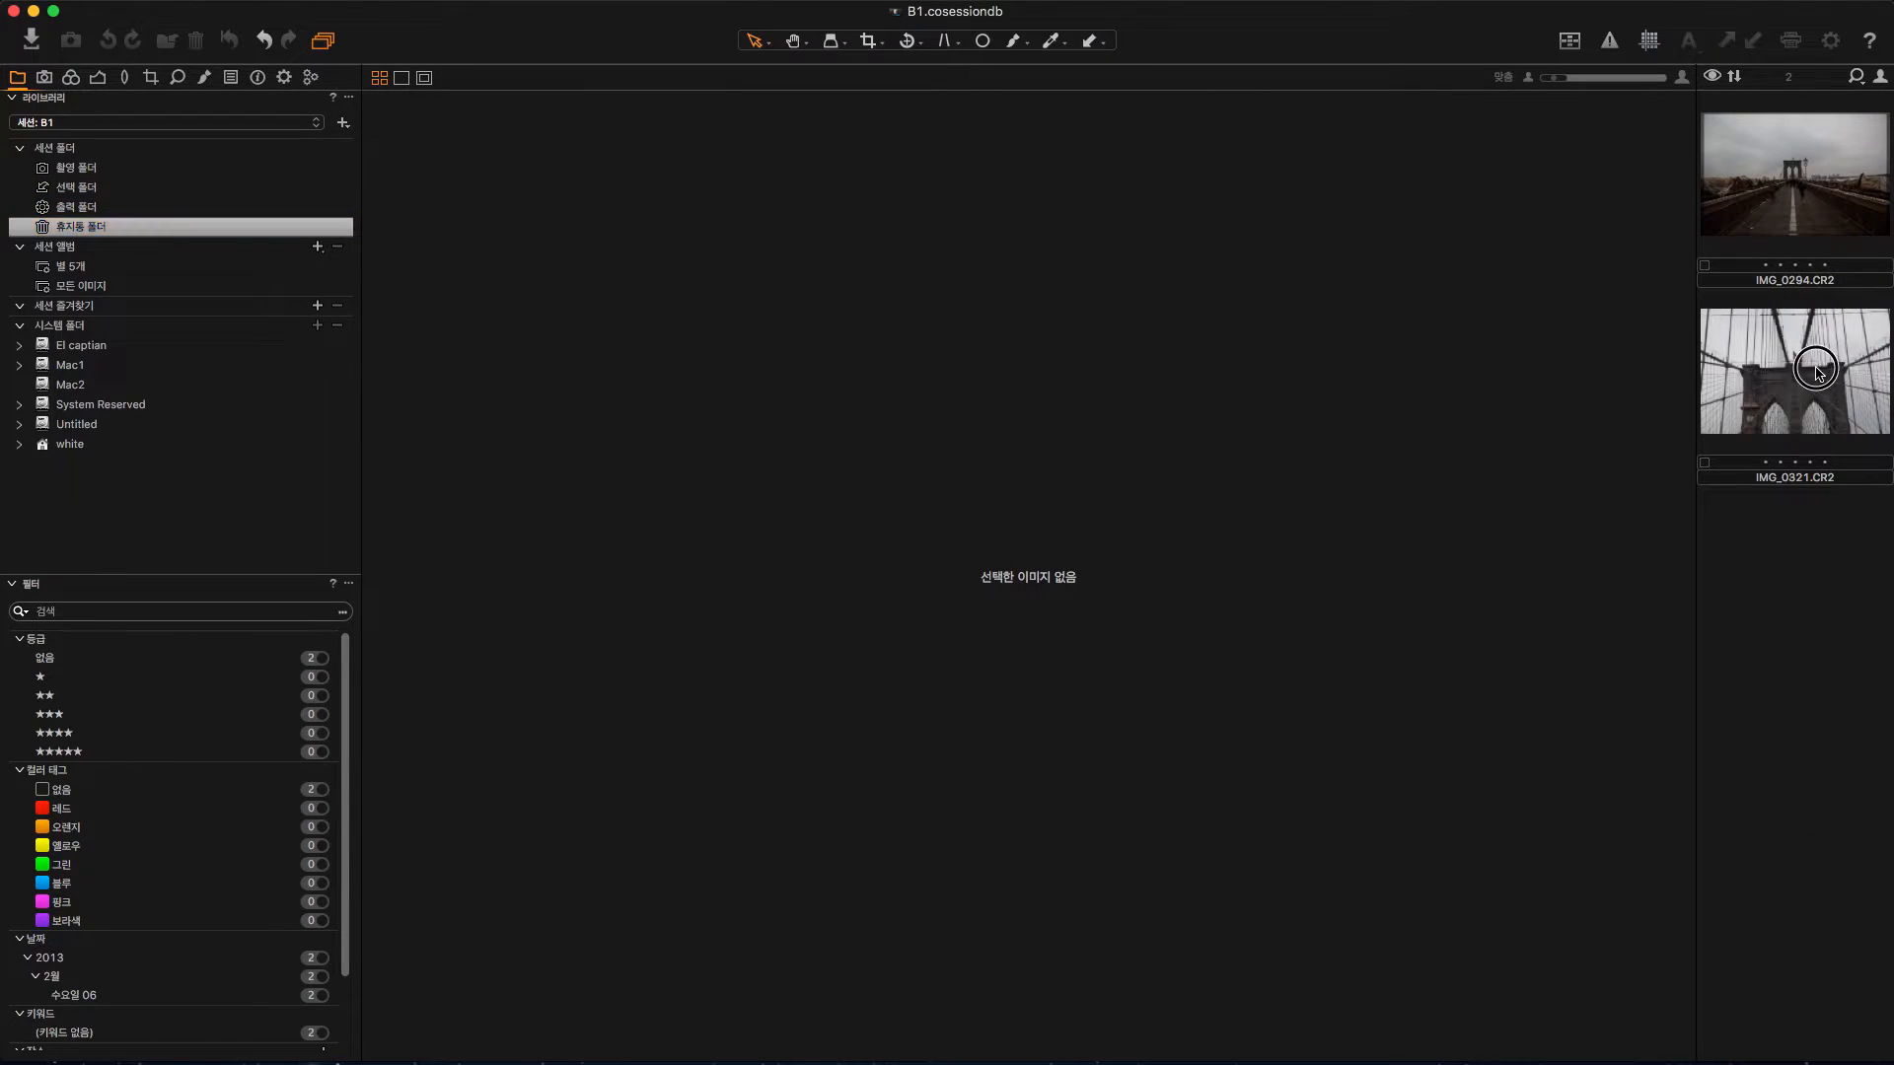
pyautogui.click(1815, 192)
pyautogui.moveTo(1818, 617); pyautogui.dragTo(1735, 260)
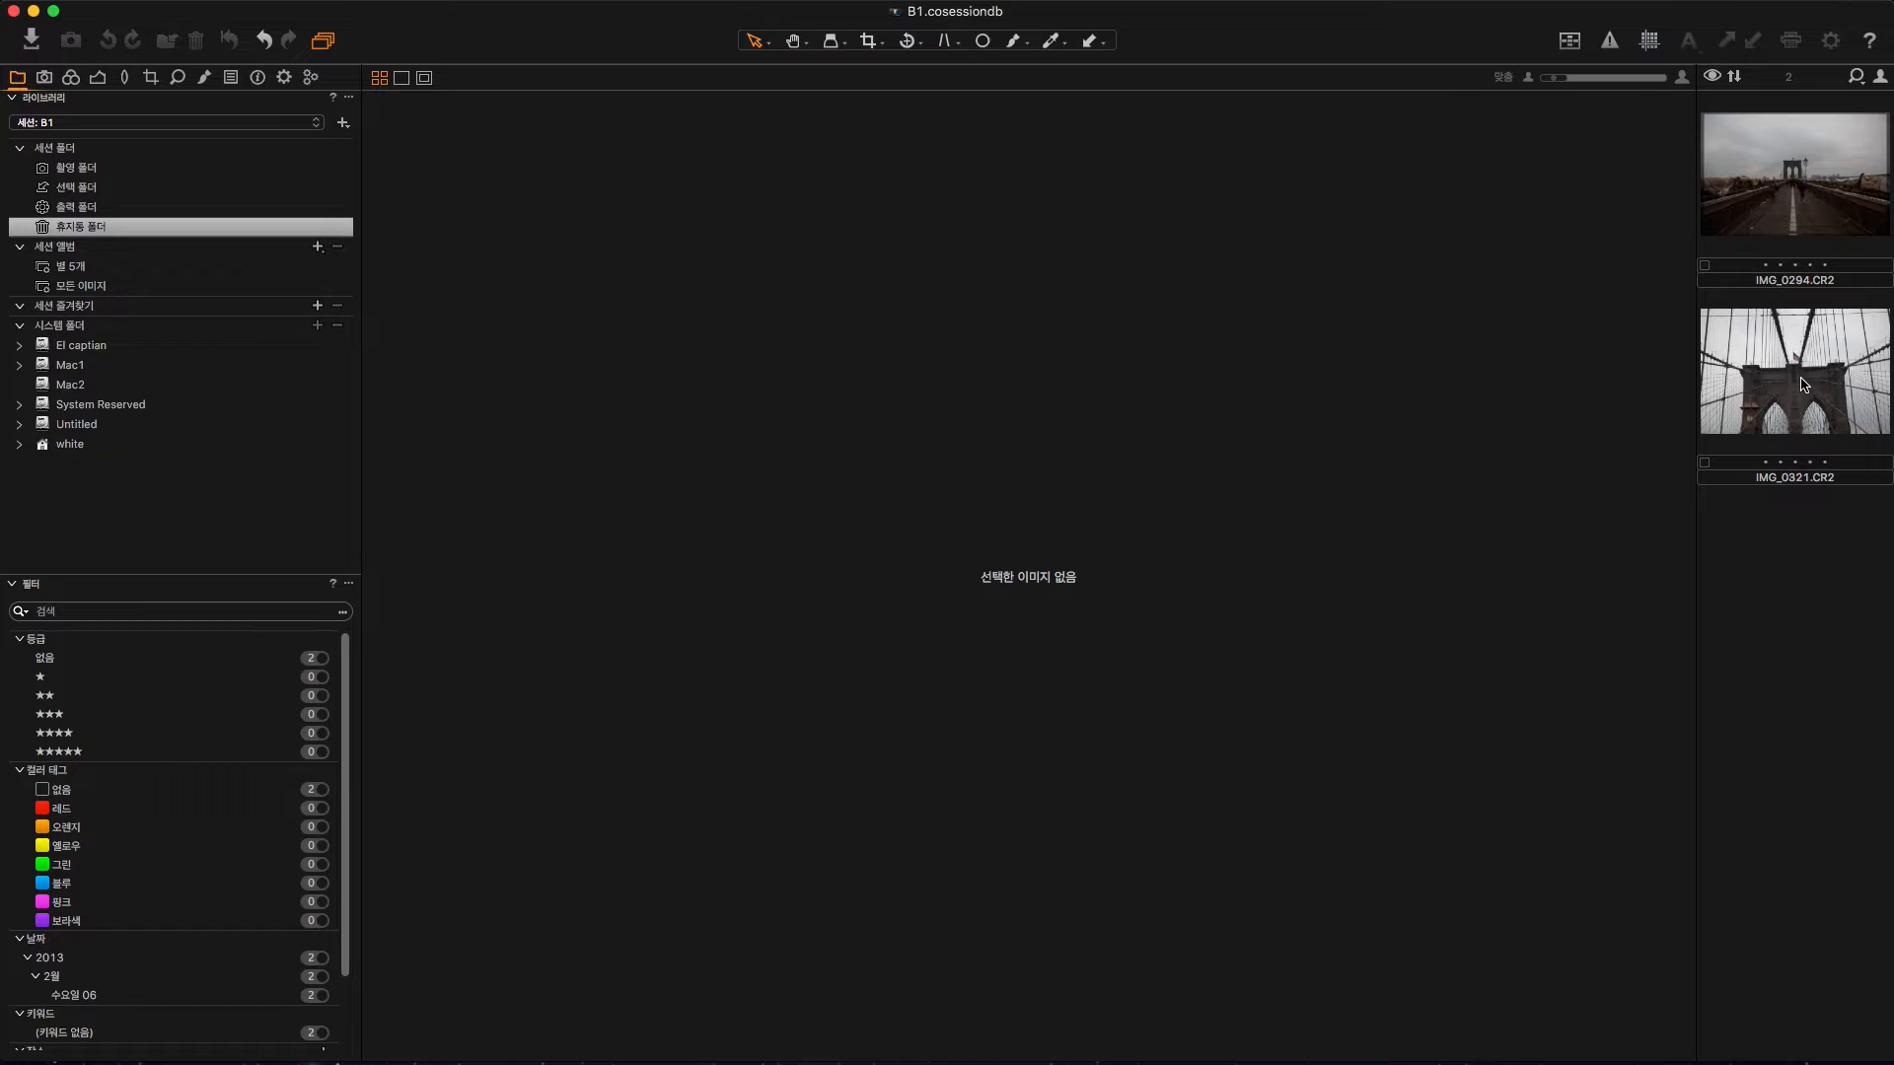
pyautogui.click(1803, 383)
pyautogui.keyDown('super'); pyautogui.click(1805, 209); pyautogui.keyUp('super')
pyautogui.rightClick(1803, 208)
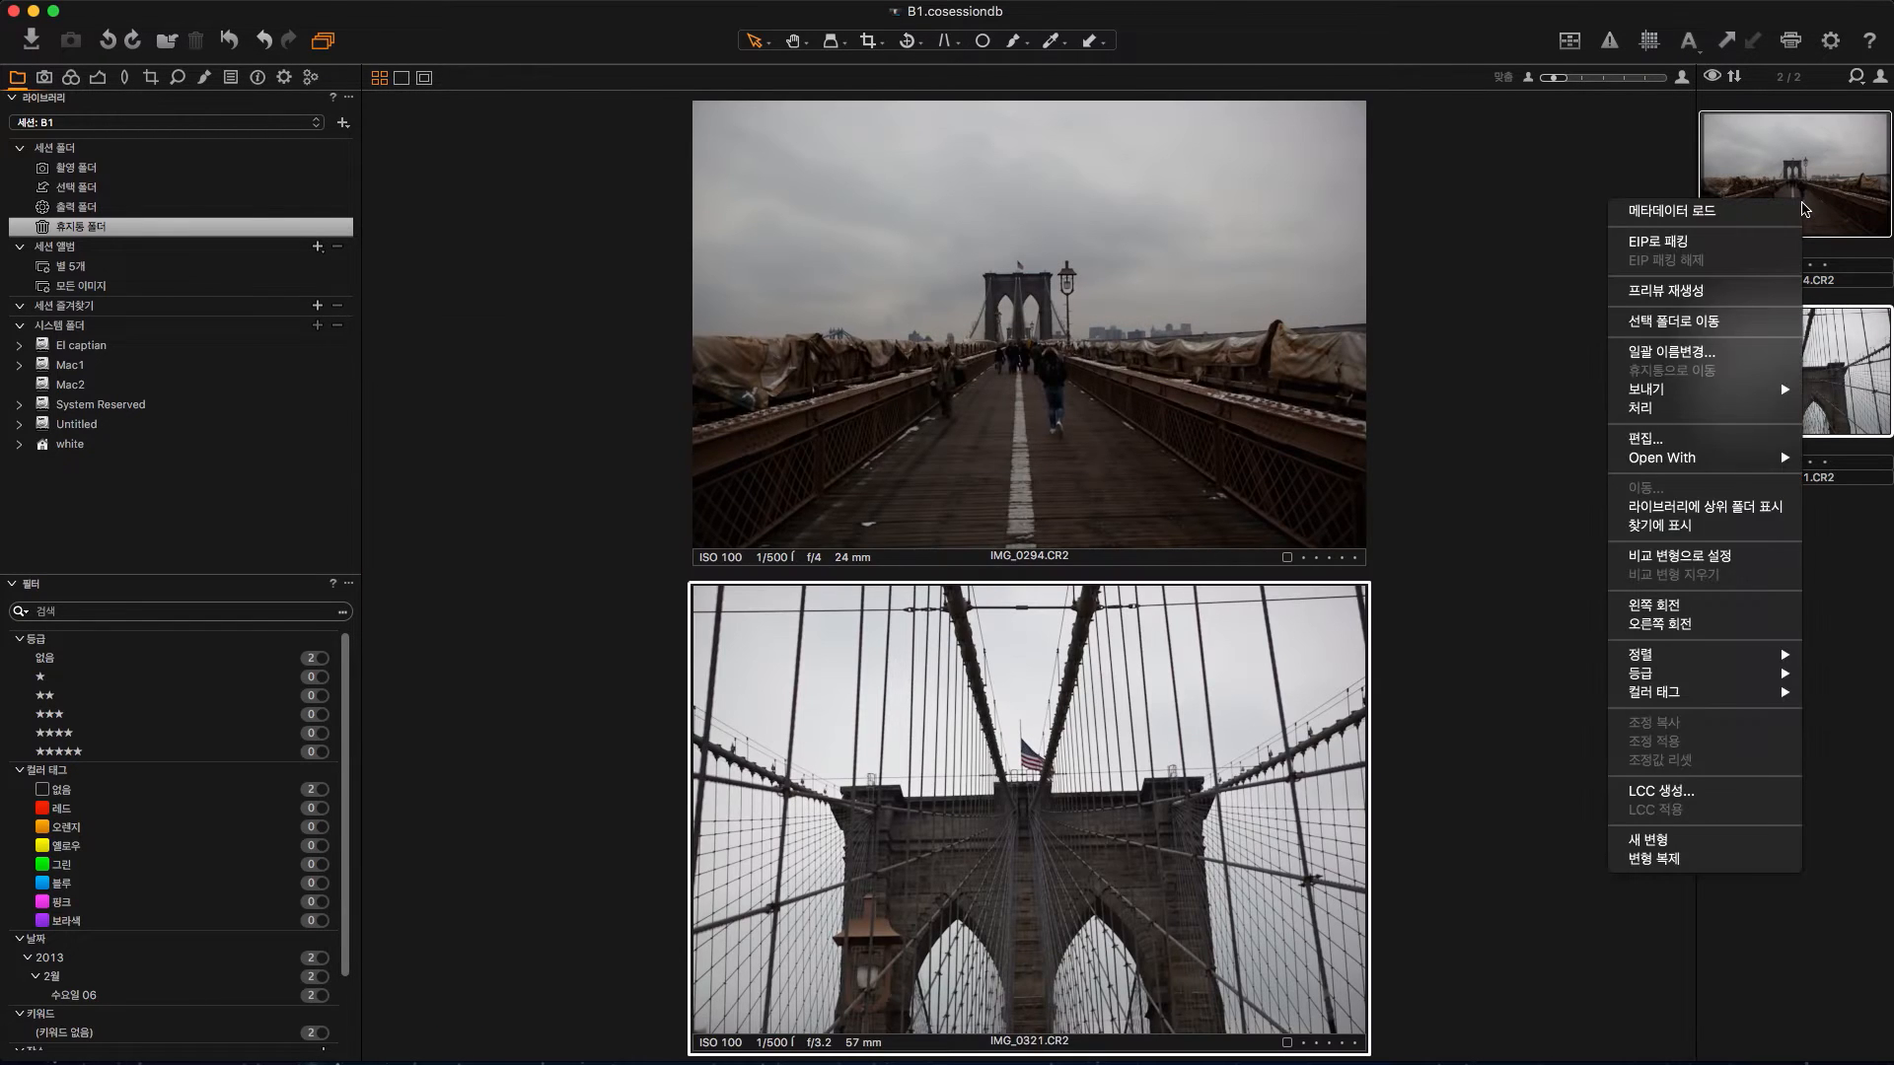
pyautogui.click(1871, 487)
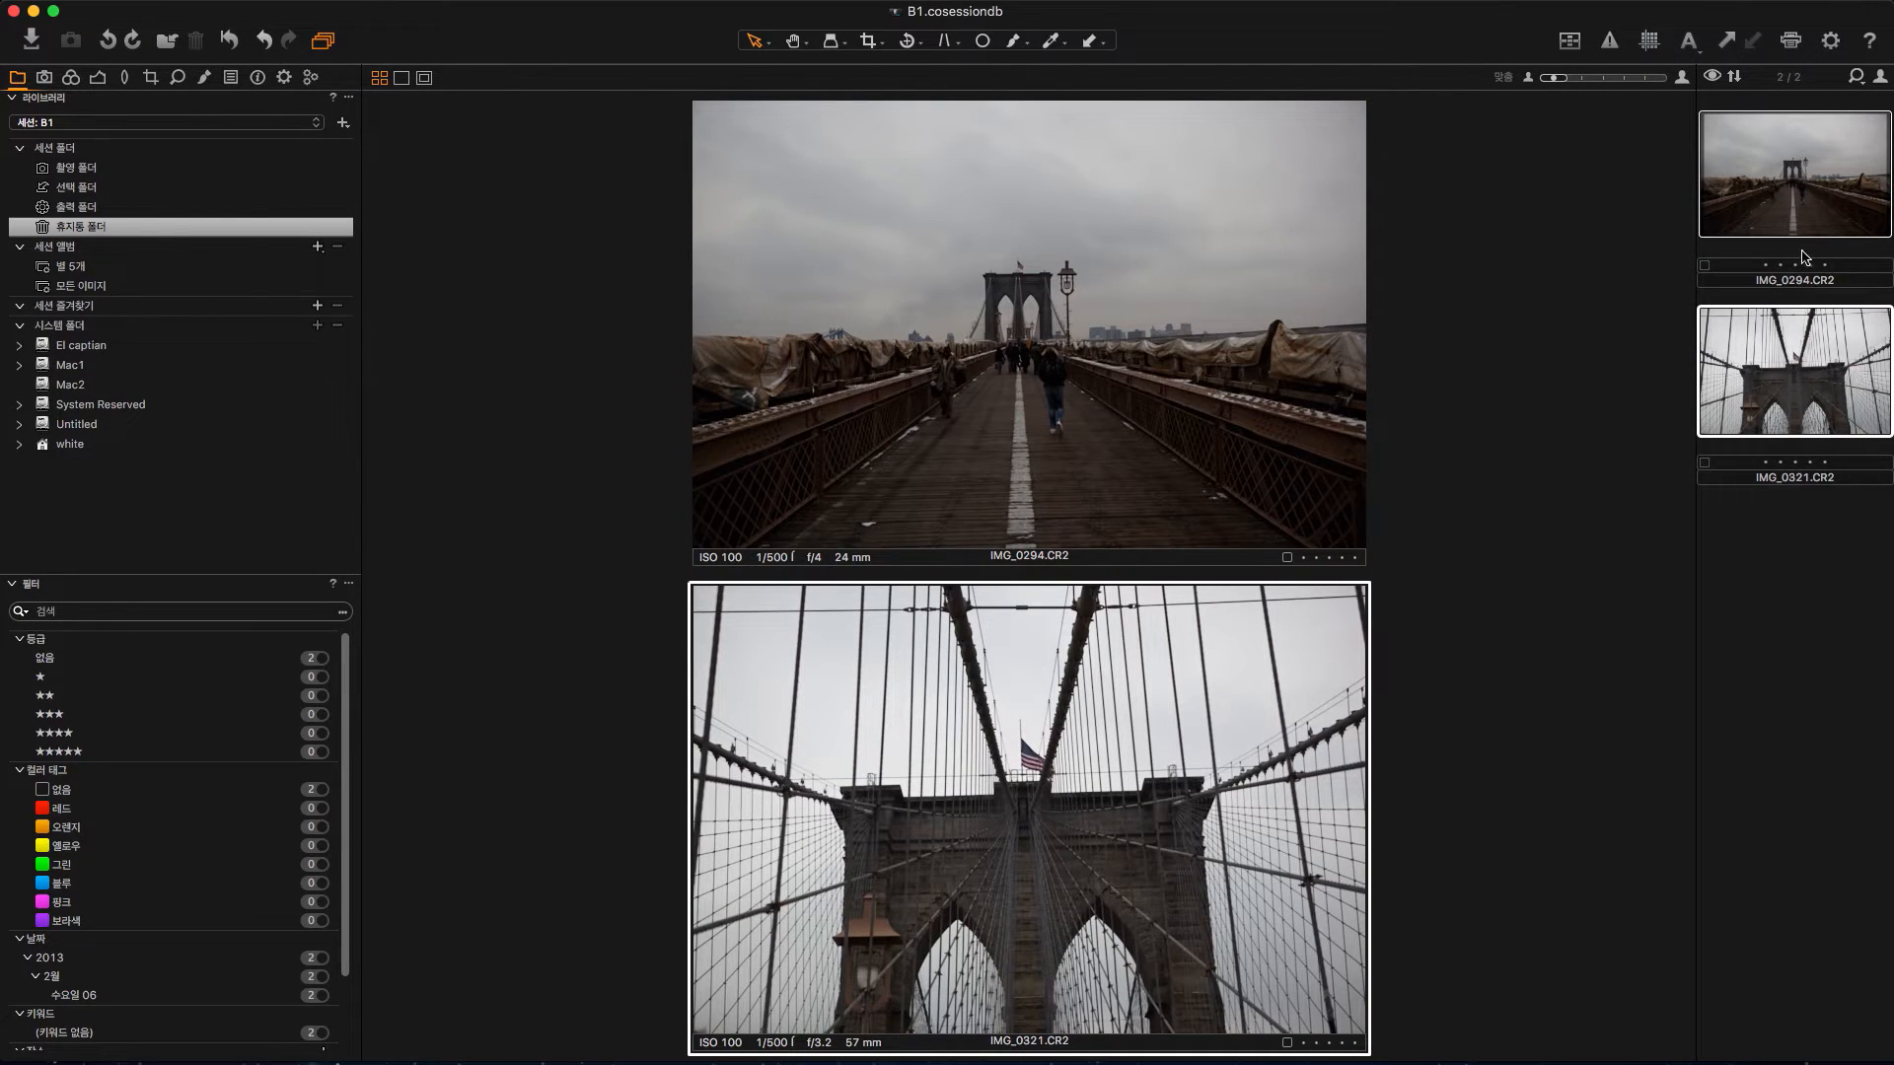
# Step: Move IMG_0294.CR2 and IMG_0321.CR2 from the session's Trash folder back to its Selects folder
pyautogui.click(1806, 625)
pyautogui.click(1805, 385)
pyautogui.keyDown('super'); pyautogui.click(1803, 212); pyautogui.keyUp('super')
pyautogui.rightClick(1803, 219)
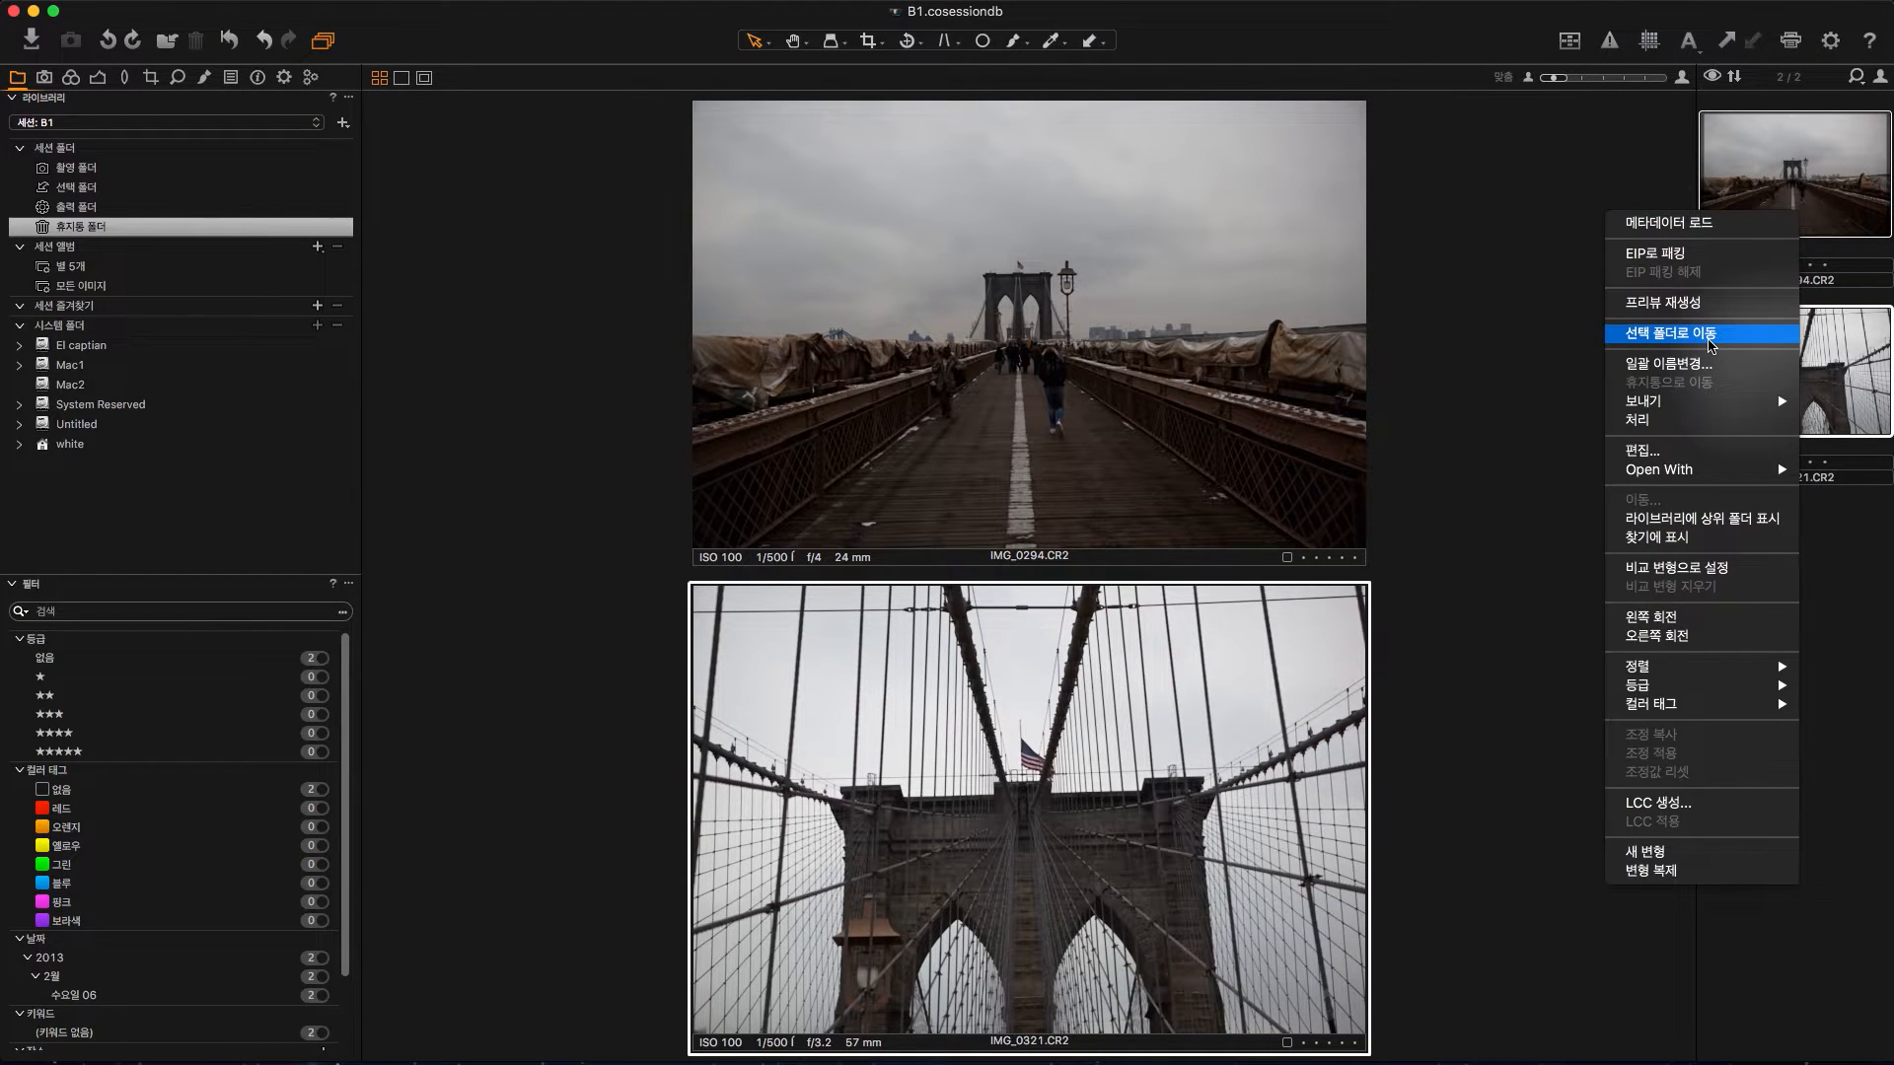
pyautogui.click(1711, 335)
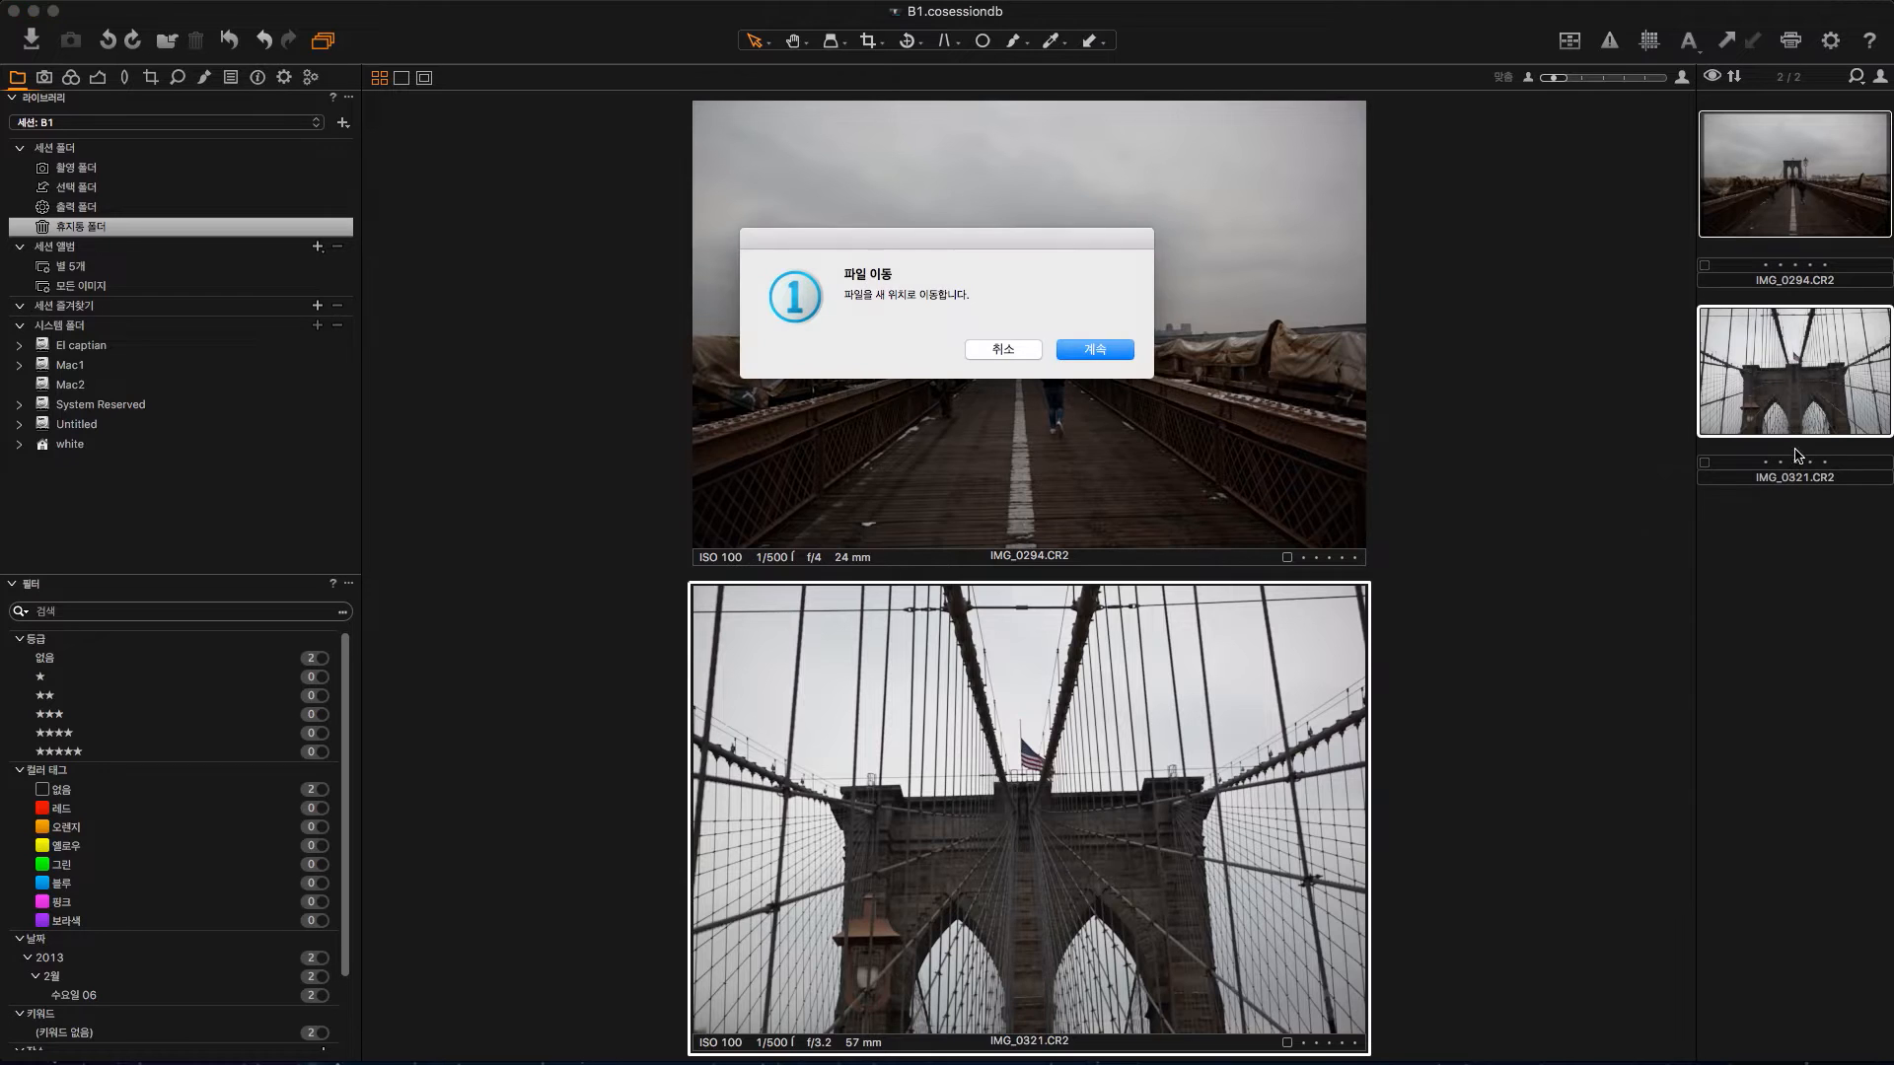
pyautogui.click(1082, 349)
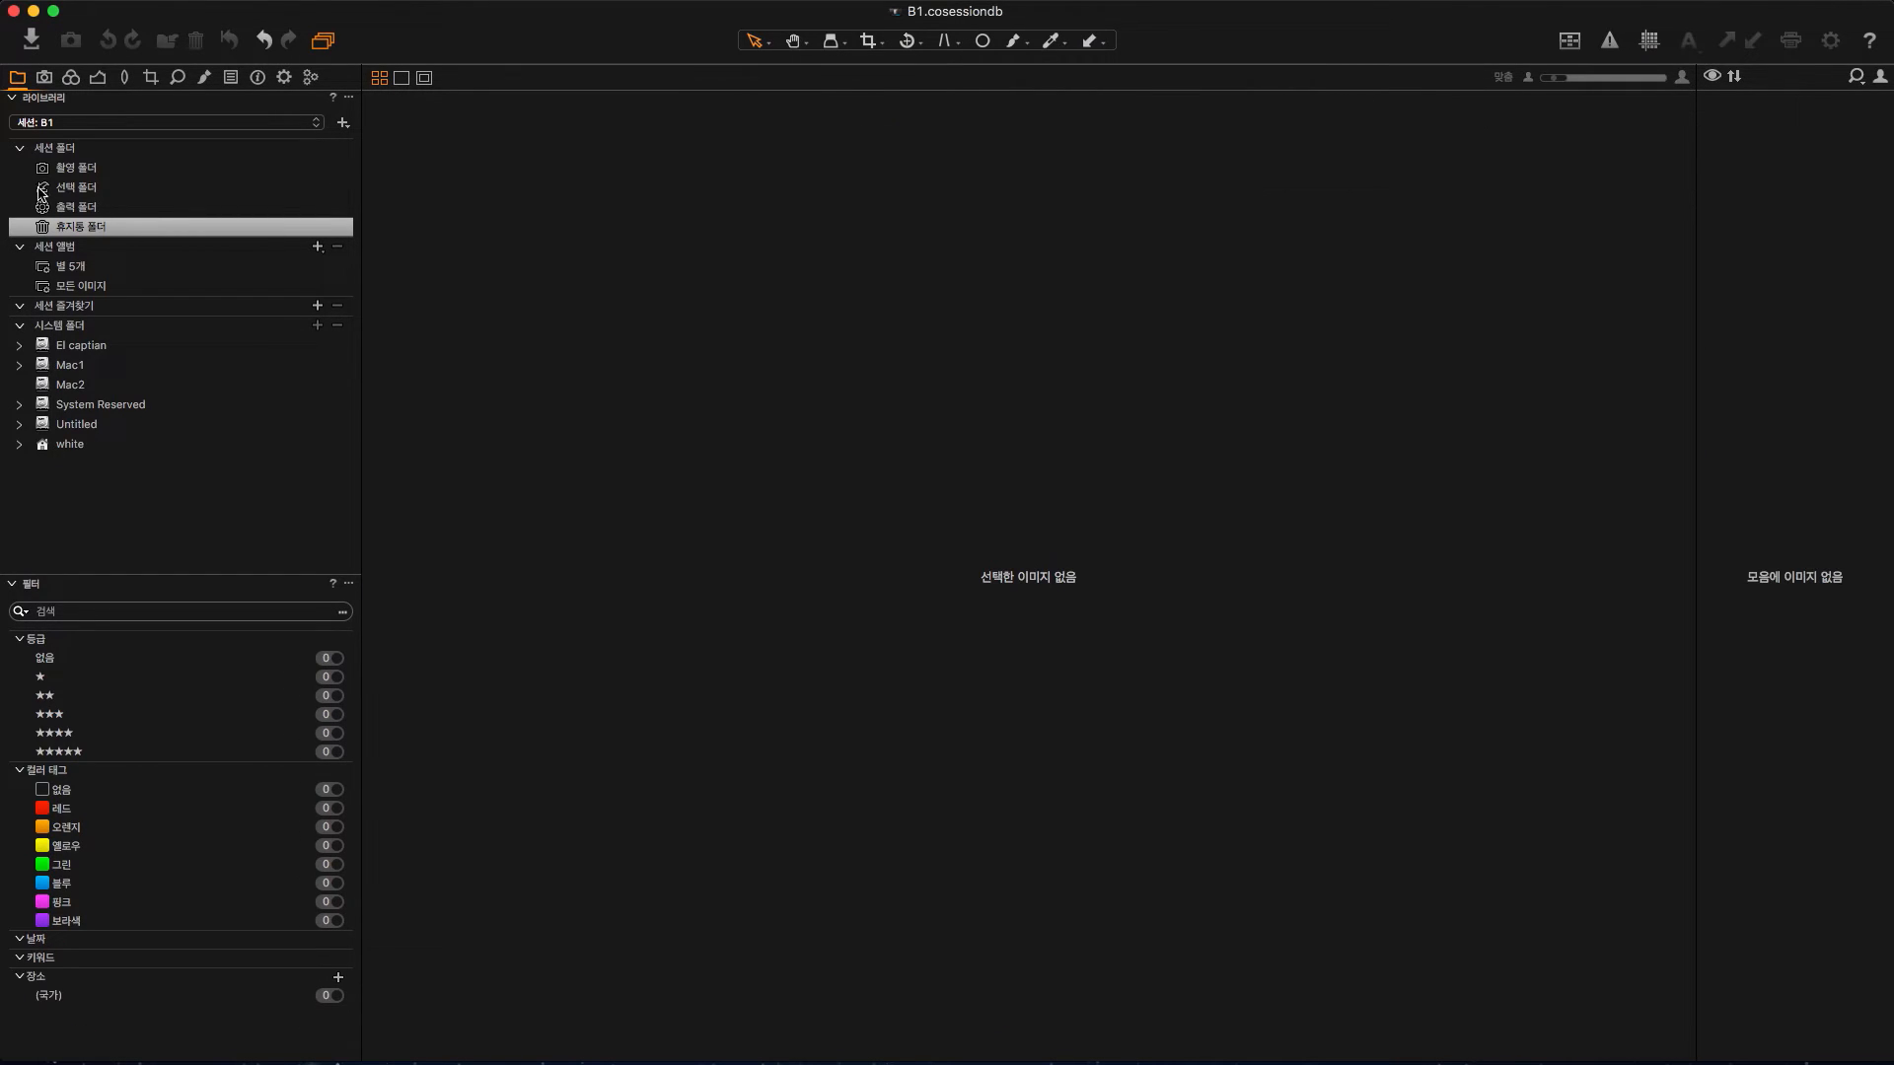
# Step: Show the session's Selects folder and view IMG_0321.CR2, IMG_0336.CR2 and IMG_0337.CR2 one at a time
pyautogui.click(62, 187)
pyautogui.click(1843, 268)
pyautogui.click(1810, 384)
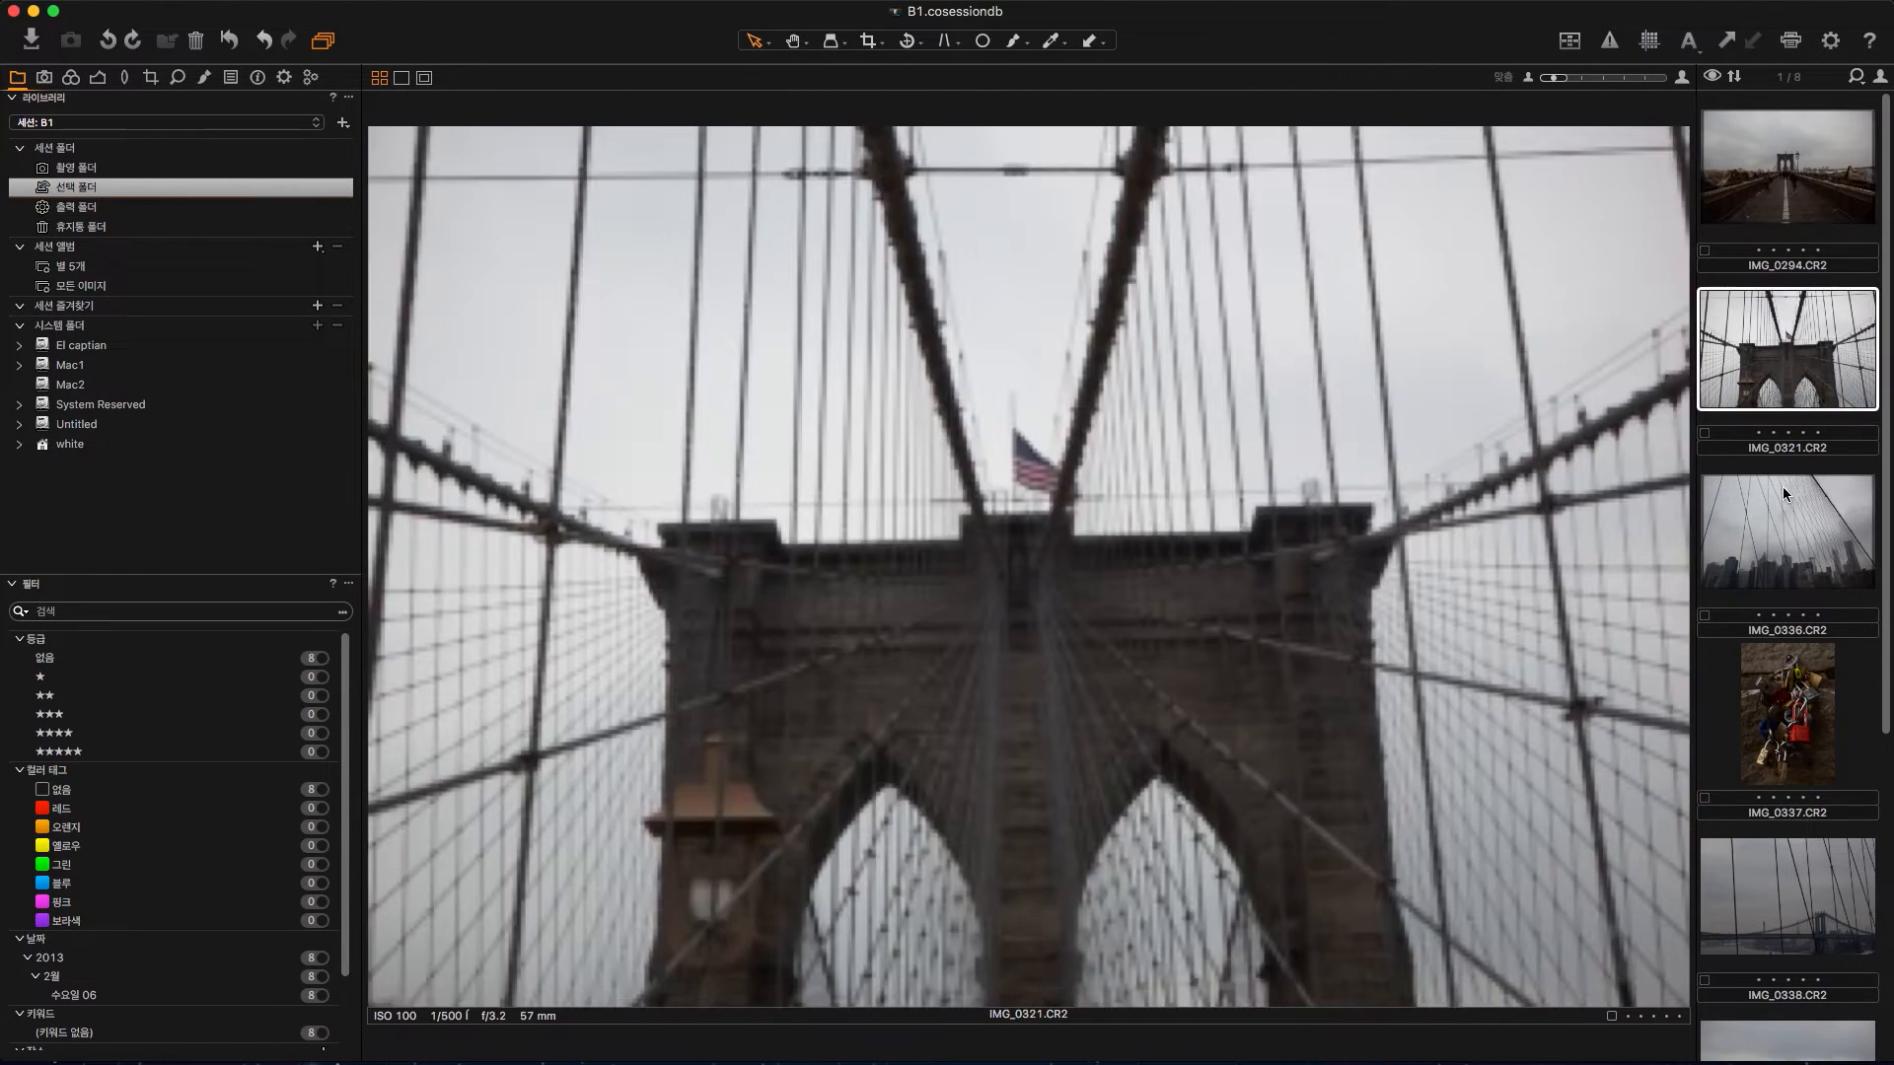
pyautogui.click(1800, 567)
pyautogui.click(1797, 677)
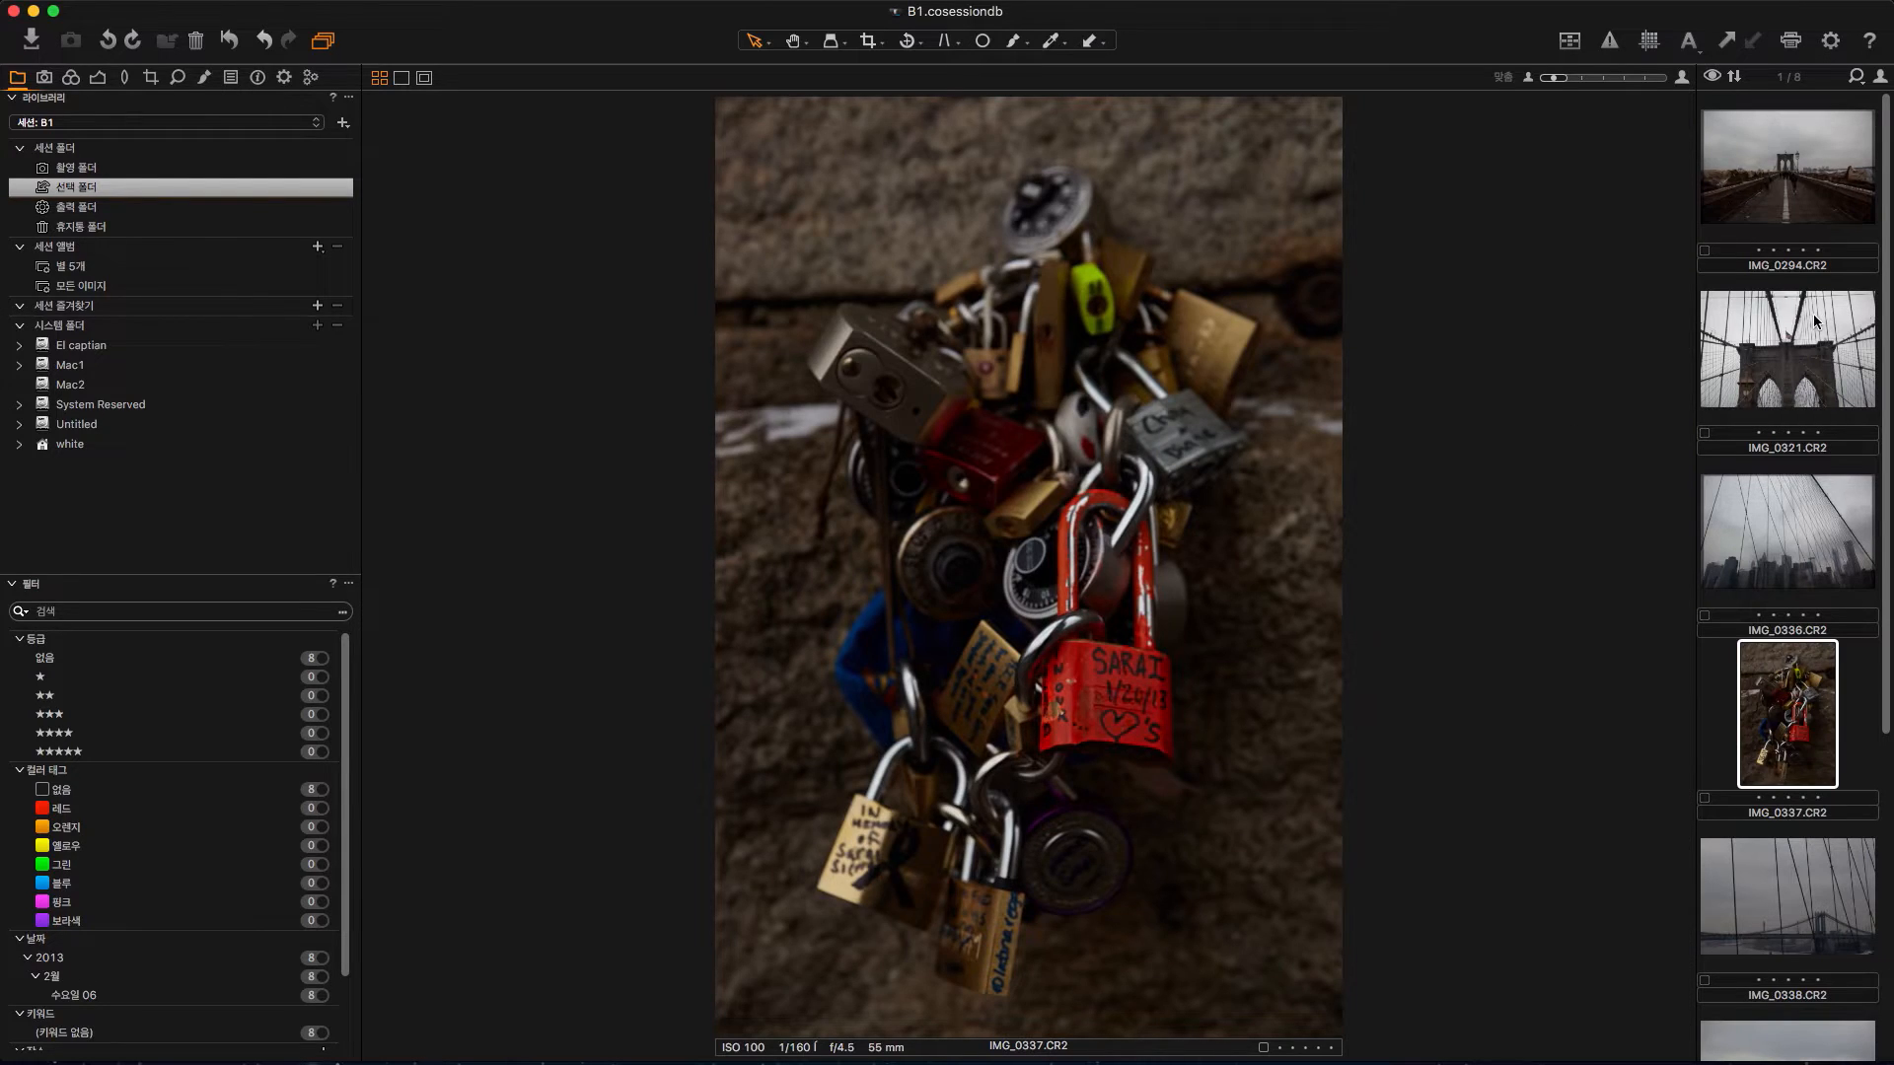
pyautogui.click(1848, 677)
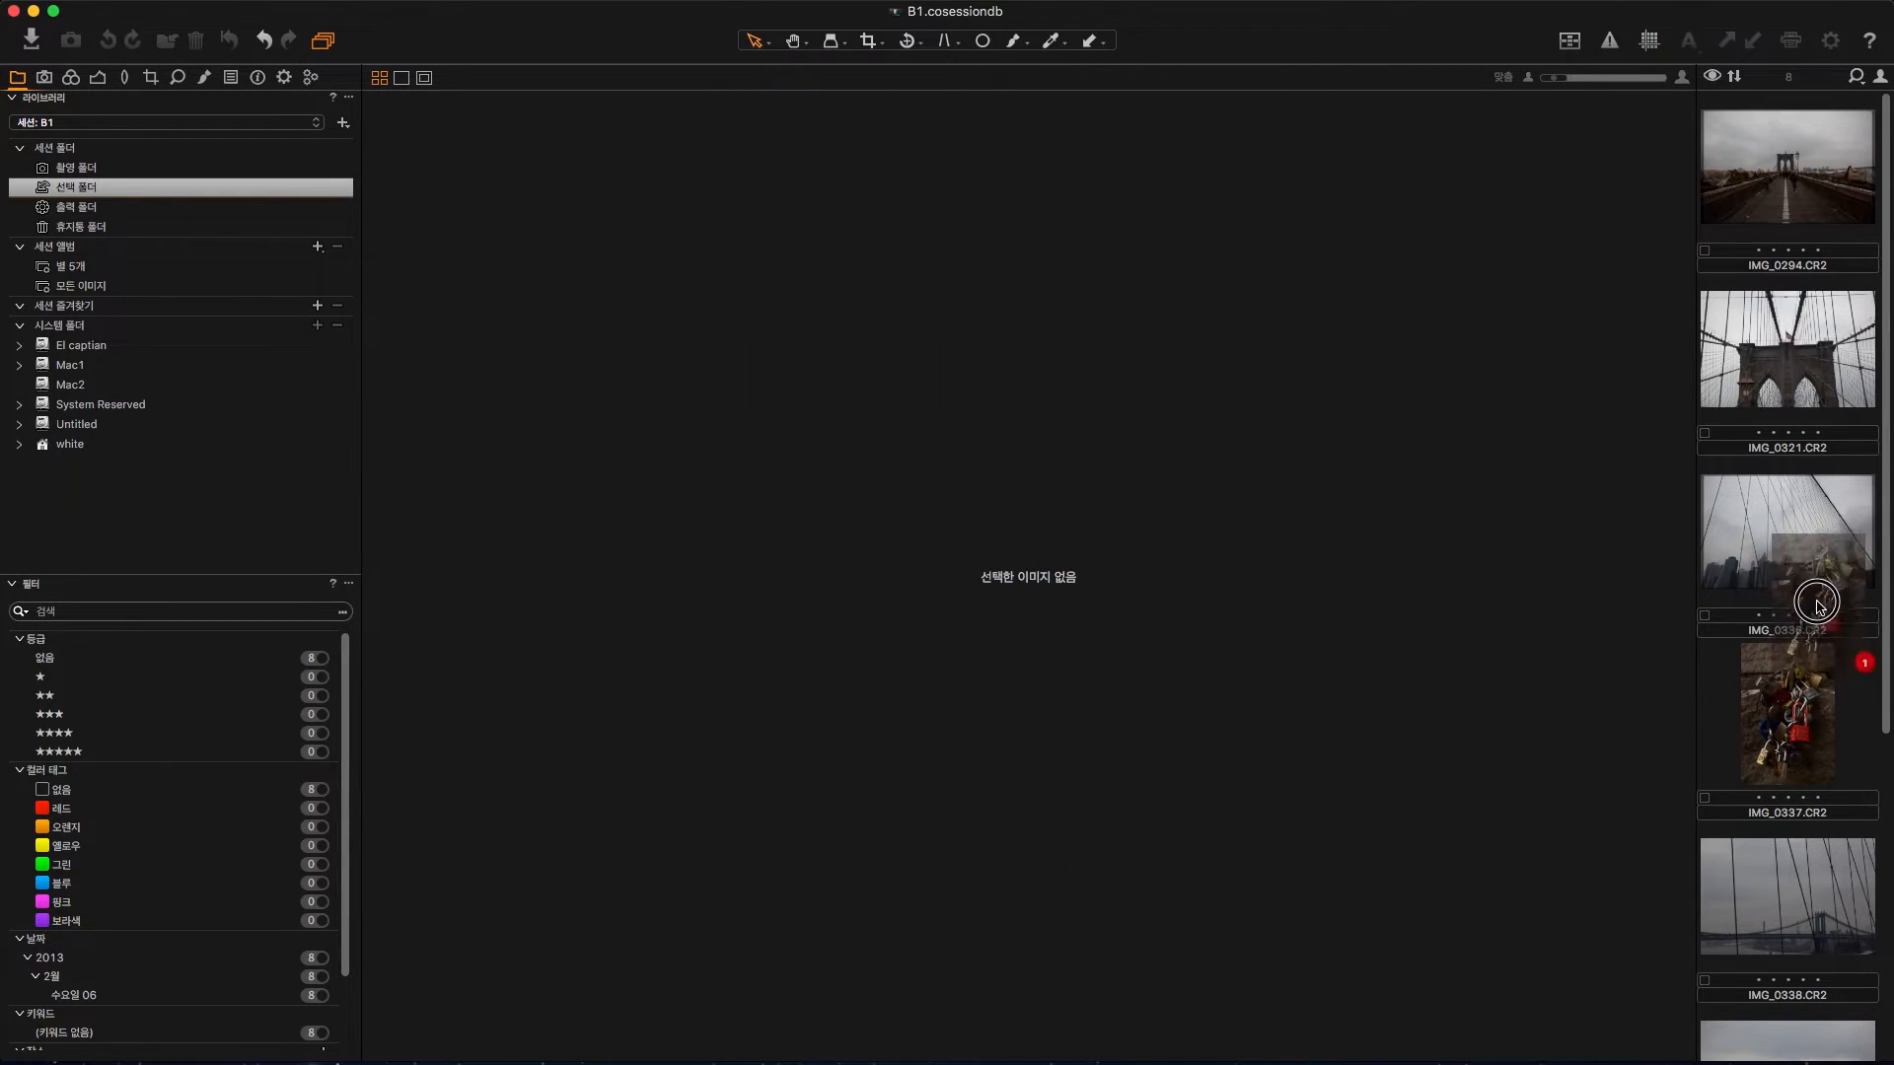
# Step: Pick individual photos for side-by-side viewing, starting with IMG_0337.CR2 and IMG_0336.CR2, and clear the selection
pyautogui.click(1783, 714)
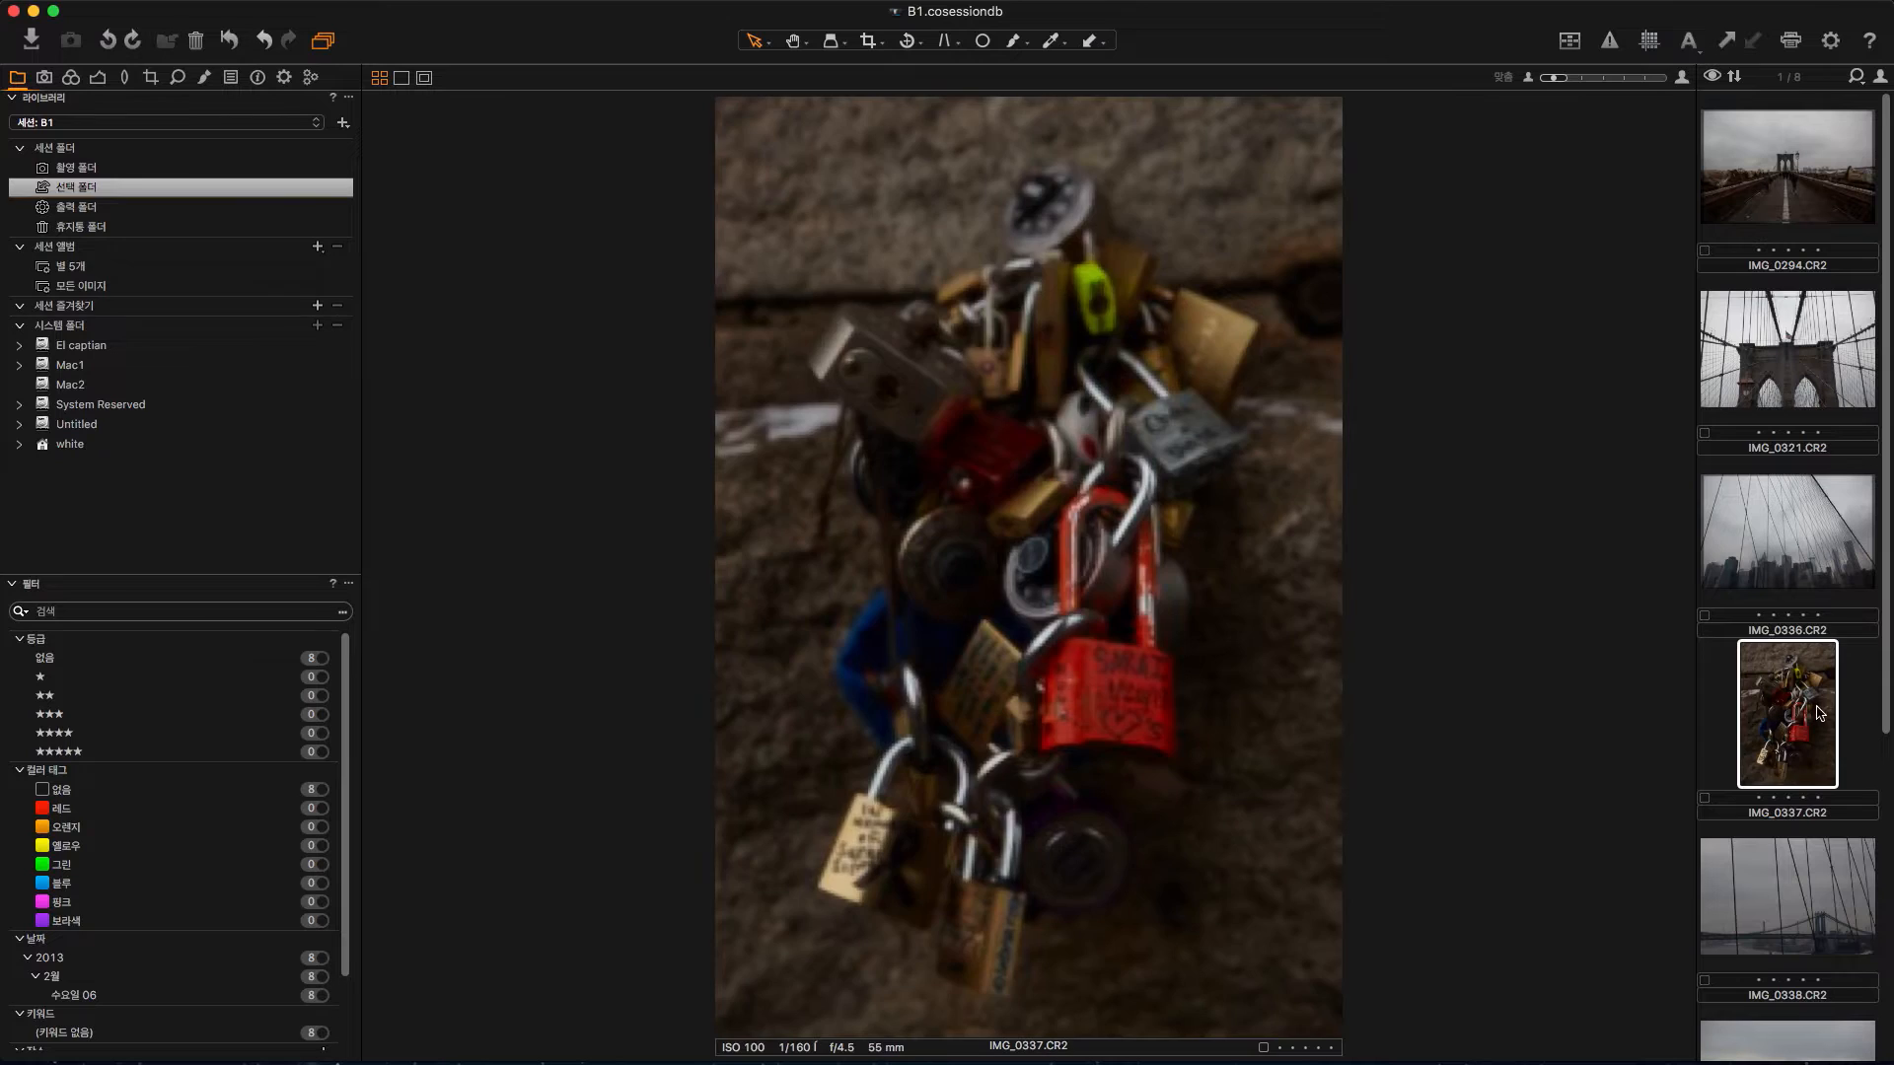
pyautogui.keyDown('super'); pyautogui.click(1803, 524); pyautogui.keyUp('super')
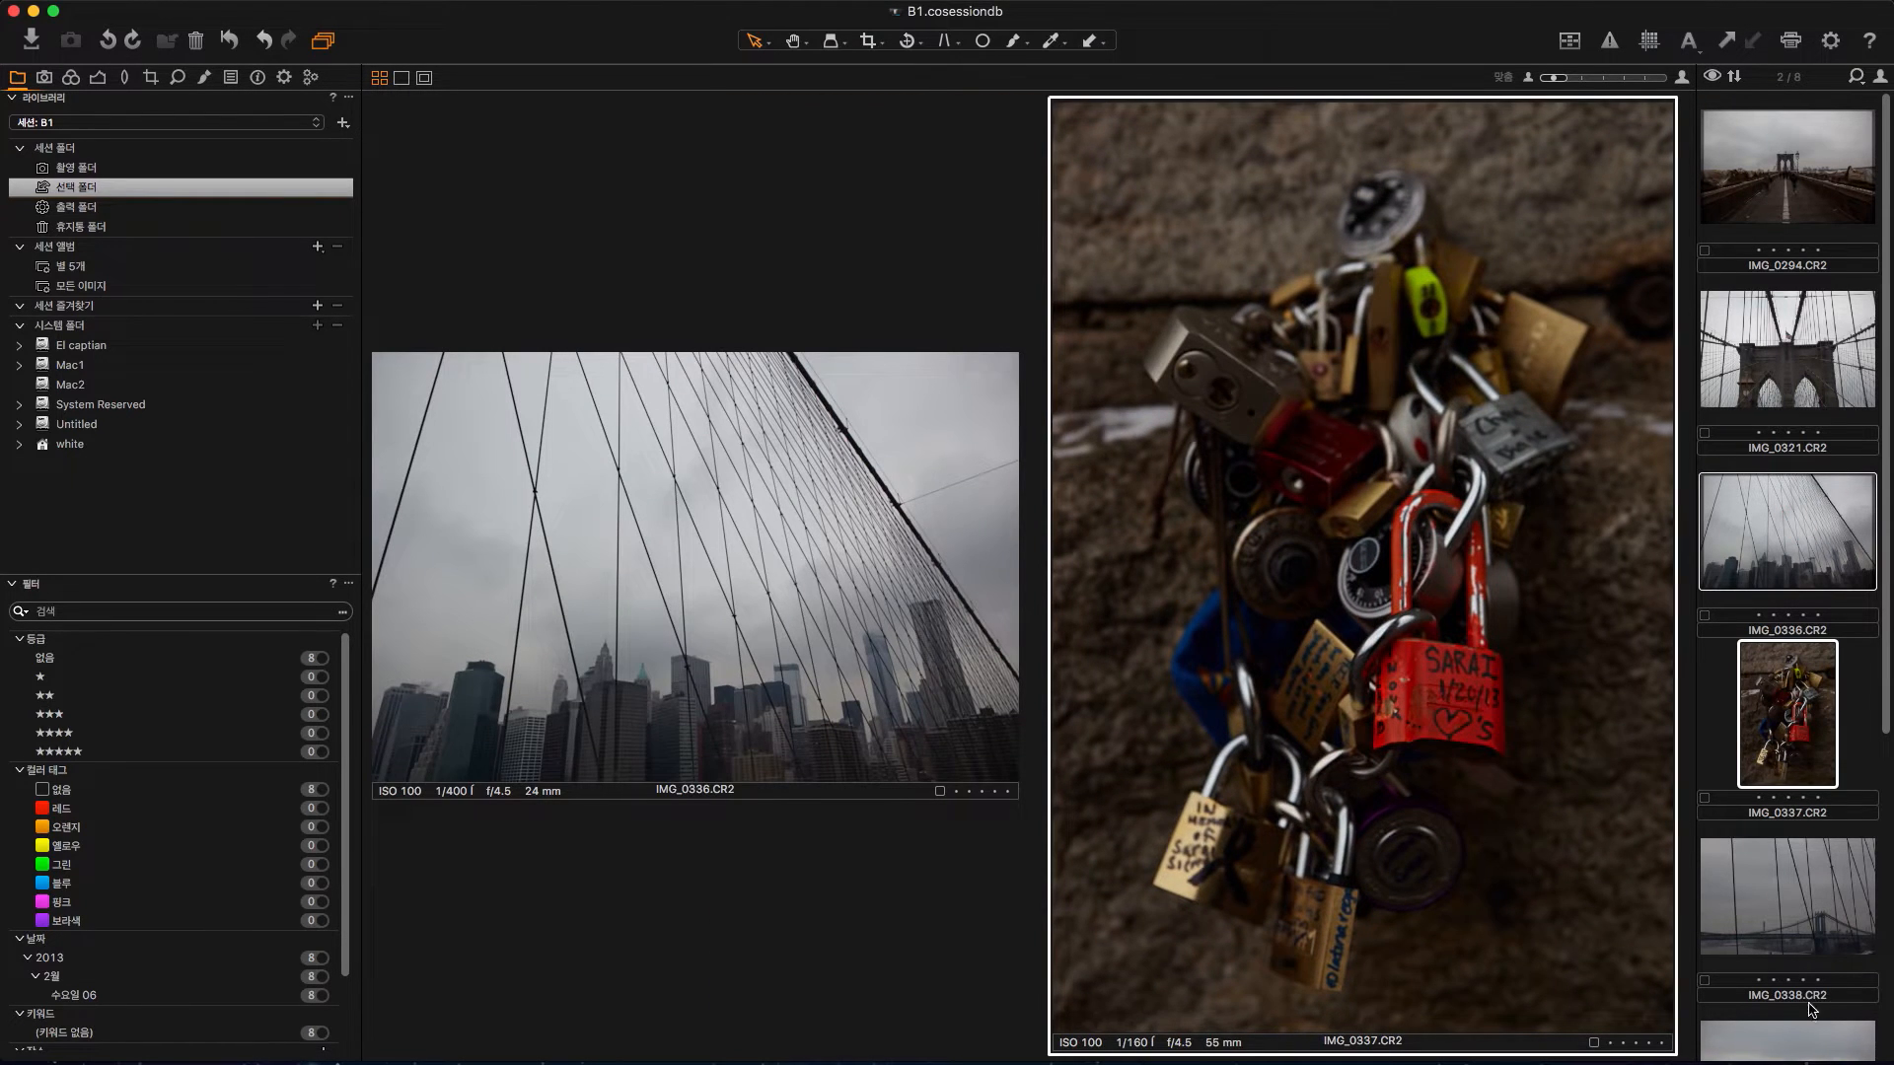
pyautogui.keyDown('super'); pyautogui.click(1816, 1034); pyautogui.keyUp('super')
pyautogui.keyDown('super'); pyautogui.click(1823, 336); pyautogui.keyUp('super')
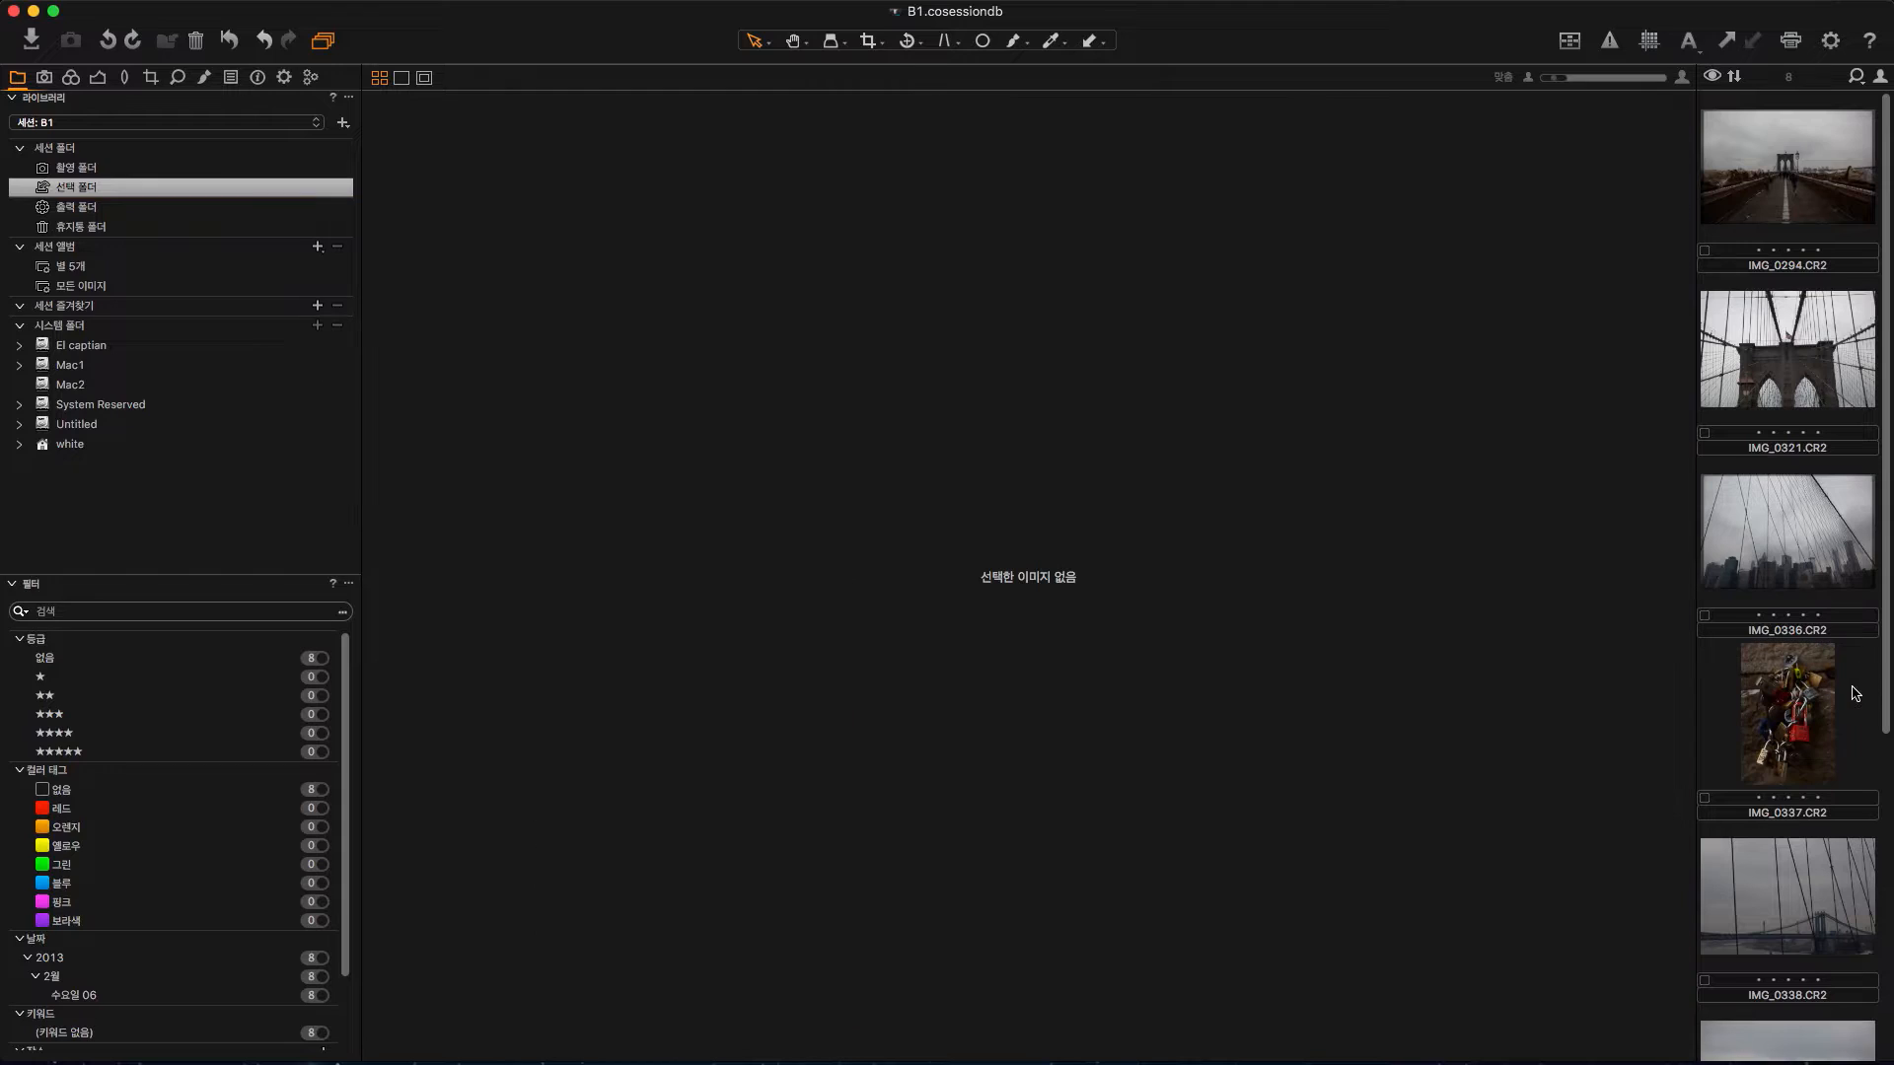
pyautogui.press('super+d')
# Step: View the continuous range of photos from IMG_0294.CR2 through IMG_0337.CR2 together, and clear the selection
pyautogui.click(1766, 198)
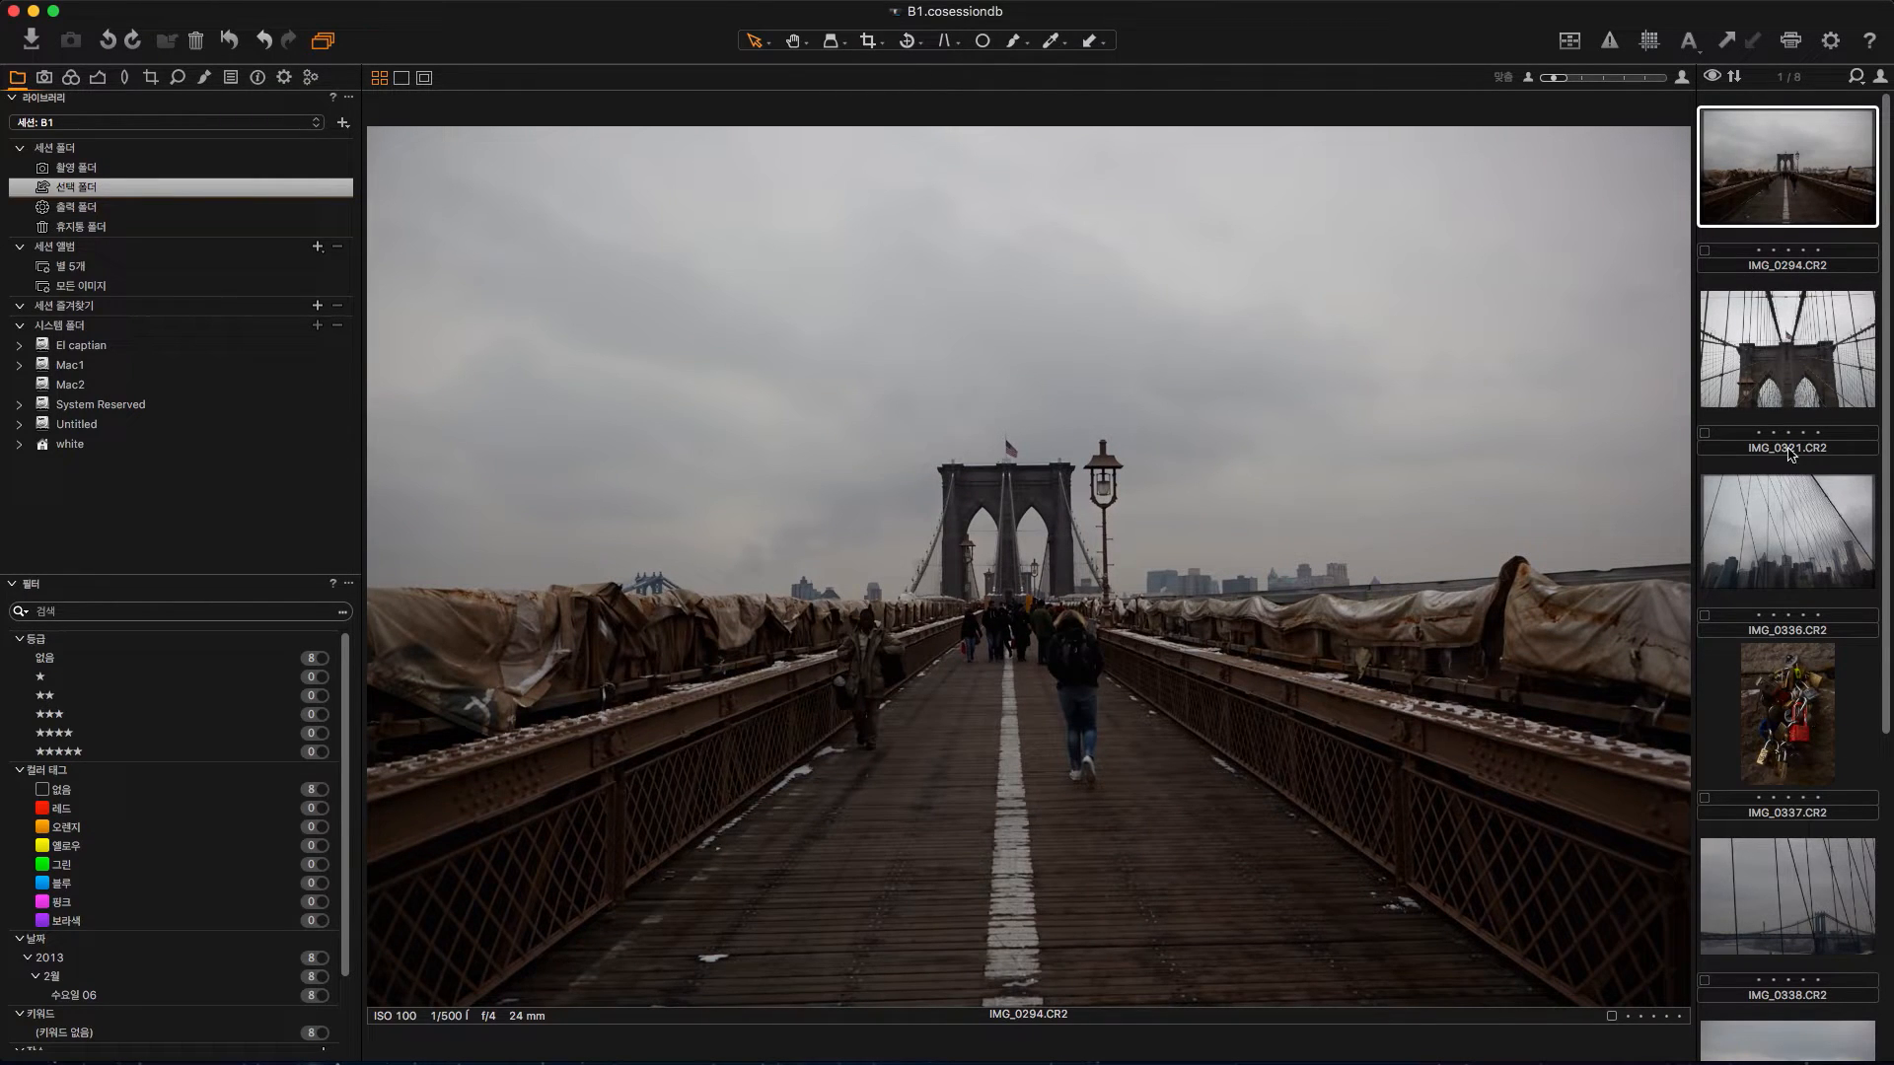
pyautogui.keyDown('shift'); pyautogui.click(1797, 708); pyautogui.keyUp('shift')
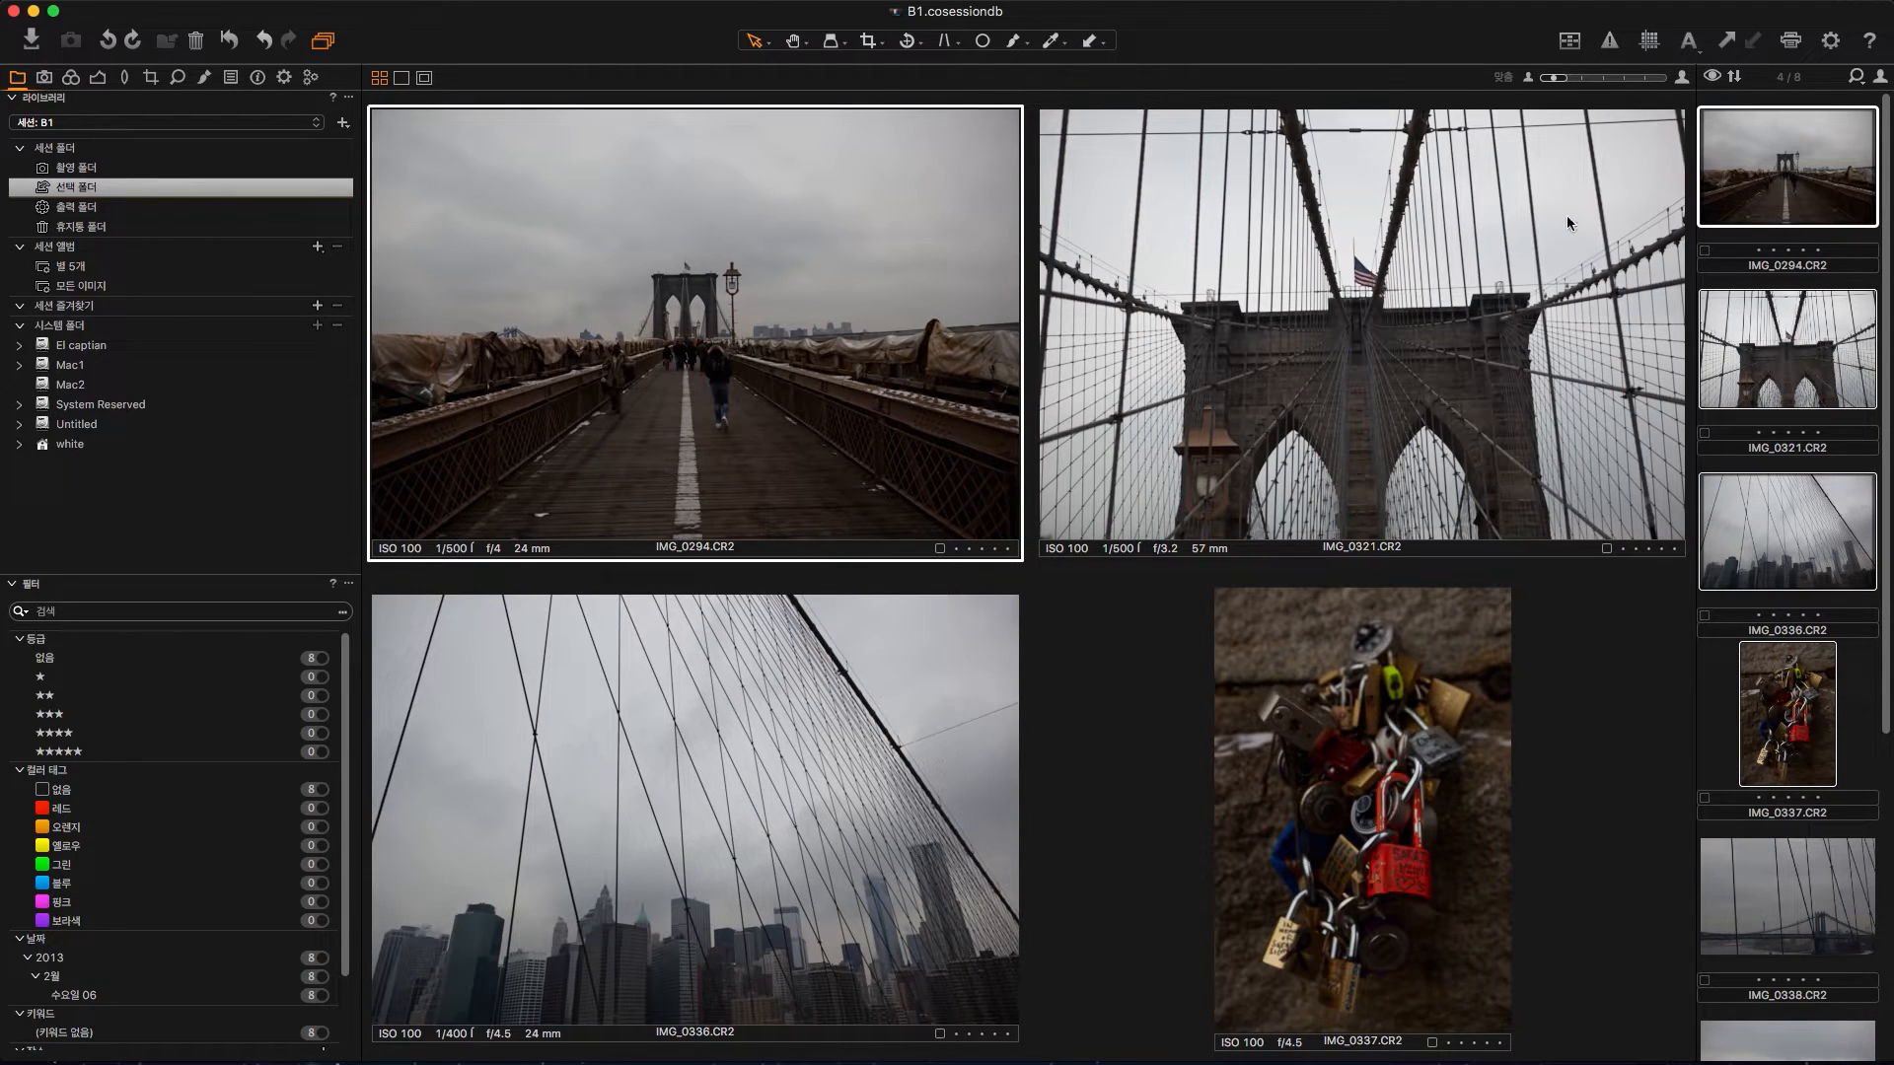
pyautogui.click(1715, 698)
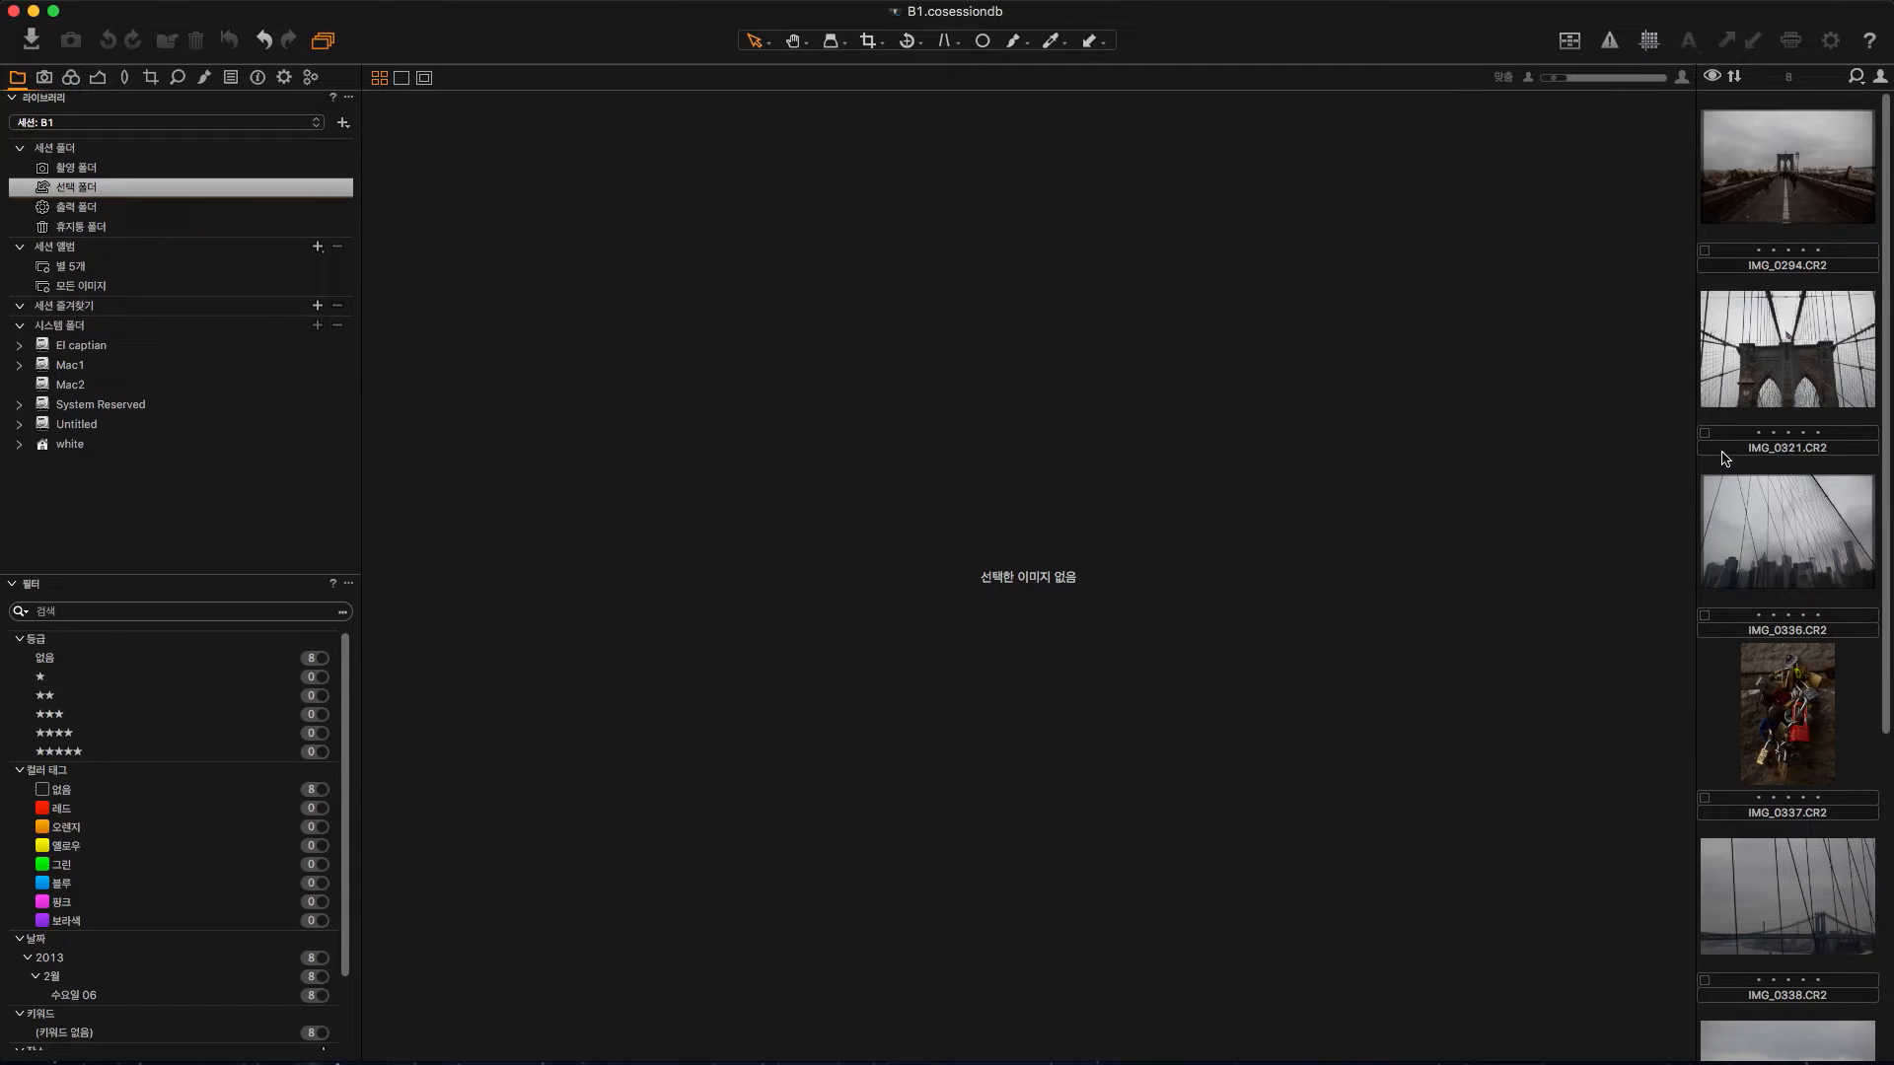
# Step: Select the photo range in reverse, from IMG_0337.CR2 back to IMG_0294.CR2, and clear the selection
pyautogui.click(1738, 503)
pyautogui.click(1731, 667)
pyautogui.click(1793, 708)
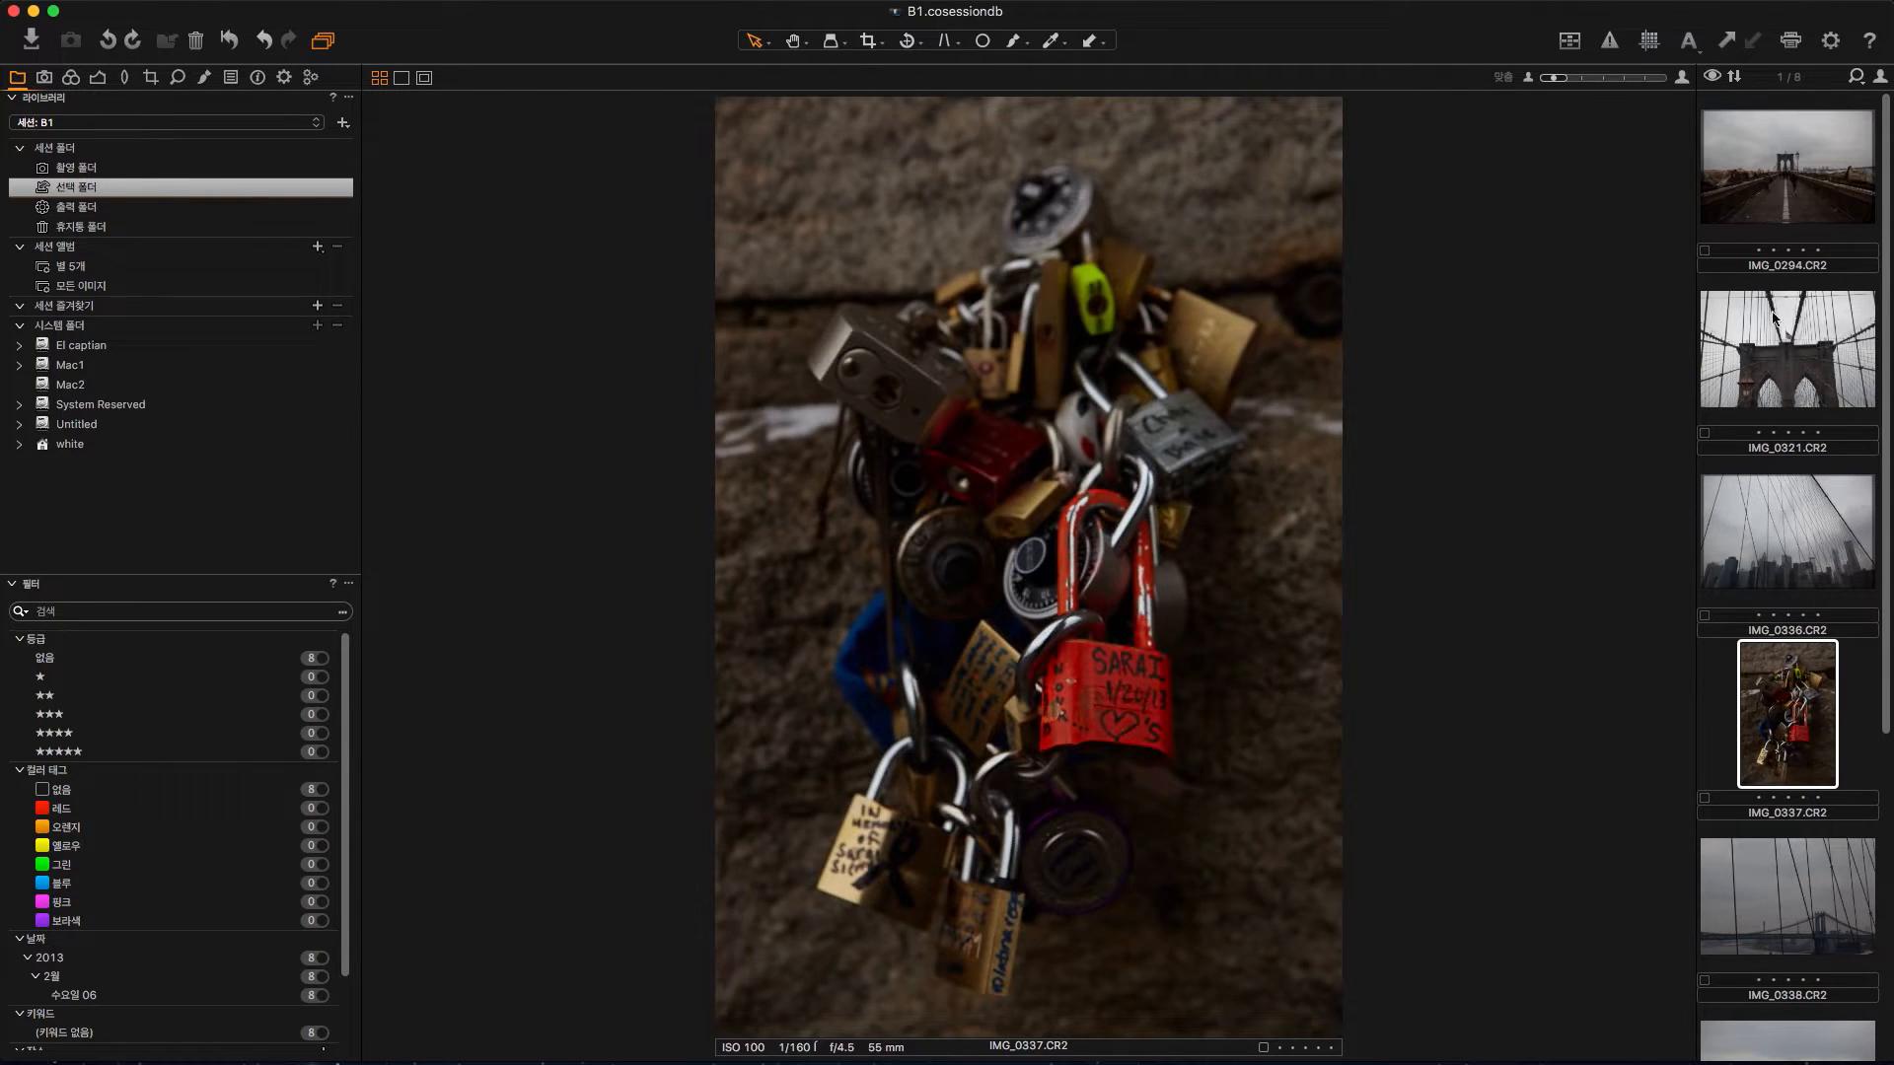
pyautogui.keyDown('shift'); pyautogui.click(1772, 173); pyautogui.keyUp('shift')
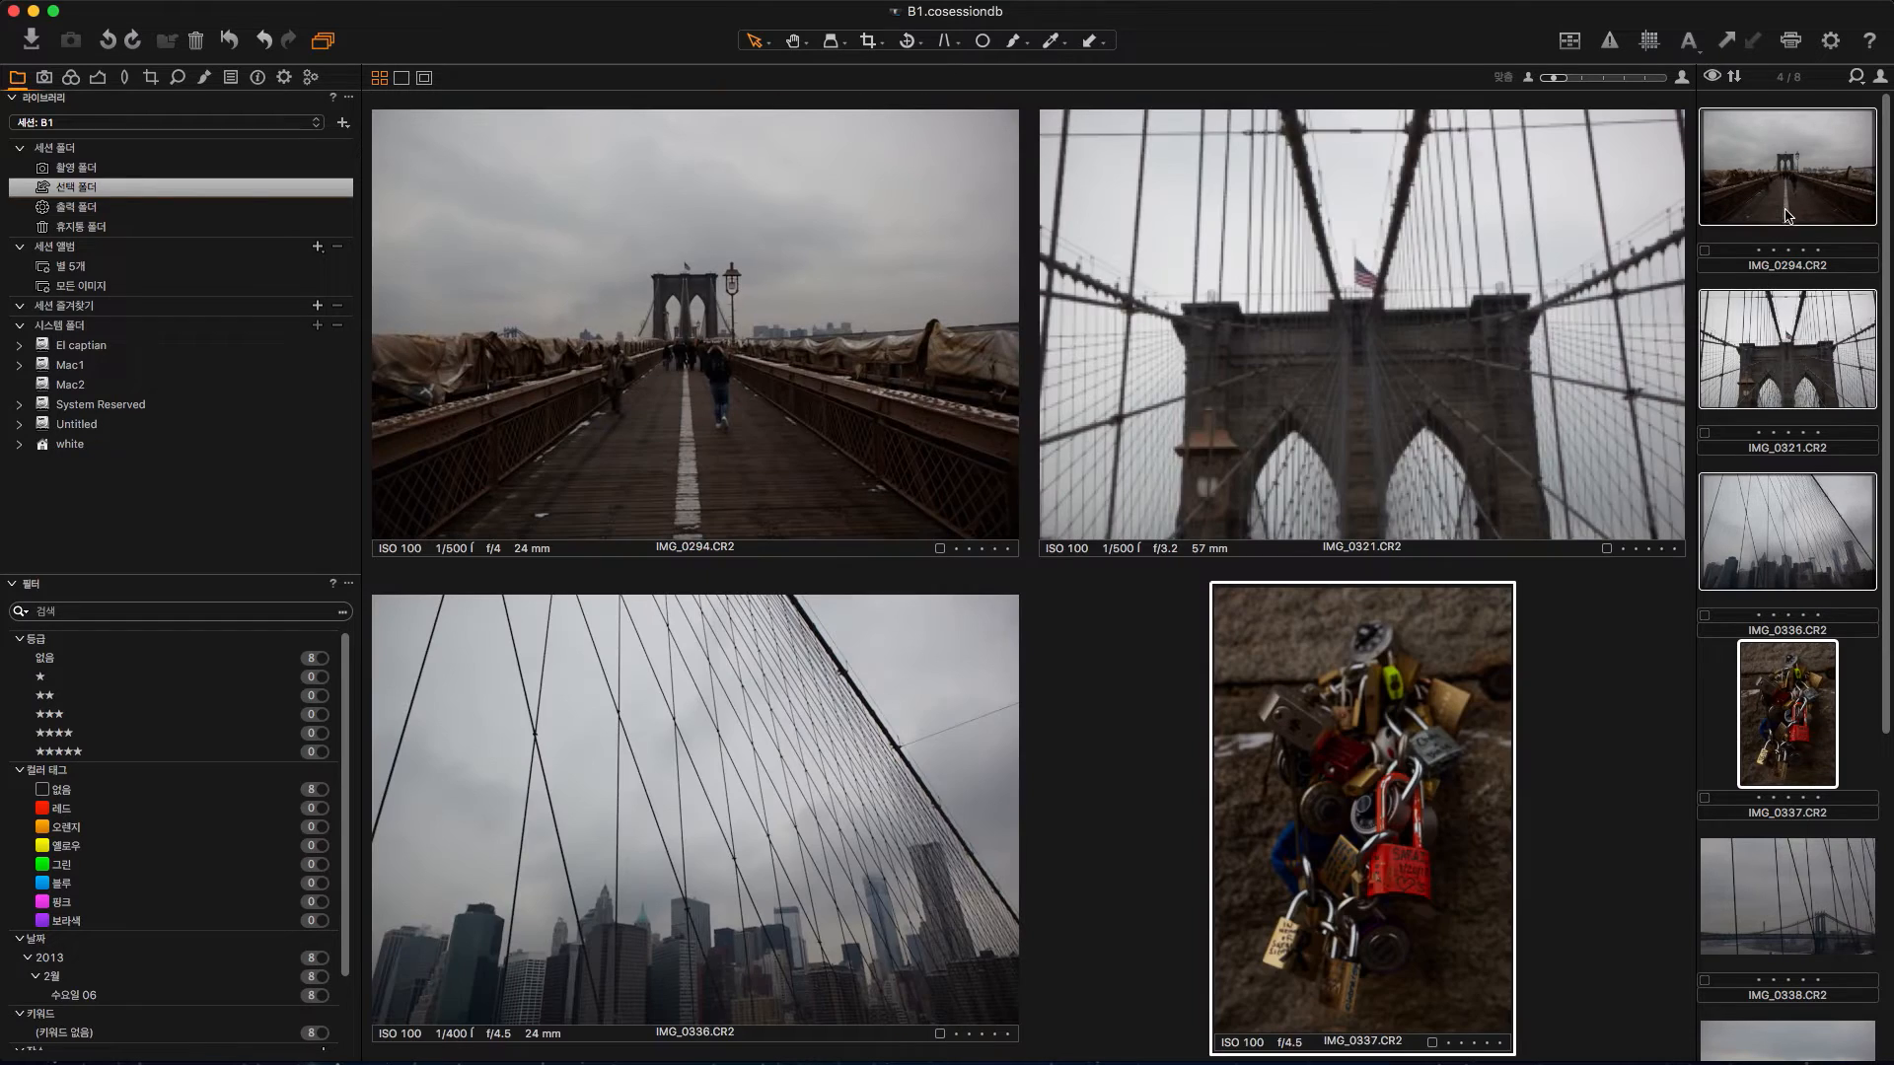
pyautogui.click(1718, 680)
# Step: View IMG_0336.CR2 and IMG_0294.CR2 individually and look through the remaining thumbnails, ending on IMG_0321.CR2
pyautogui.click(1801, 514)
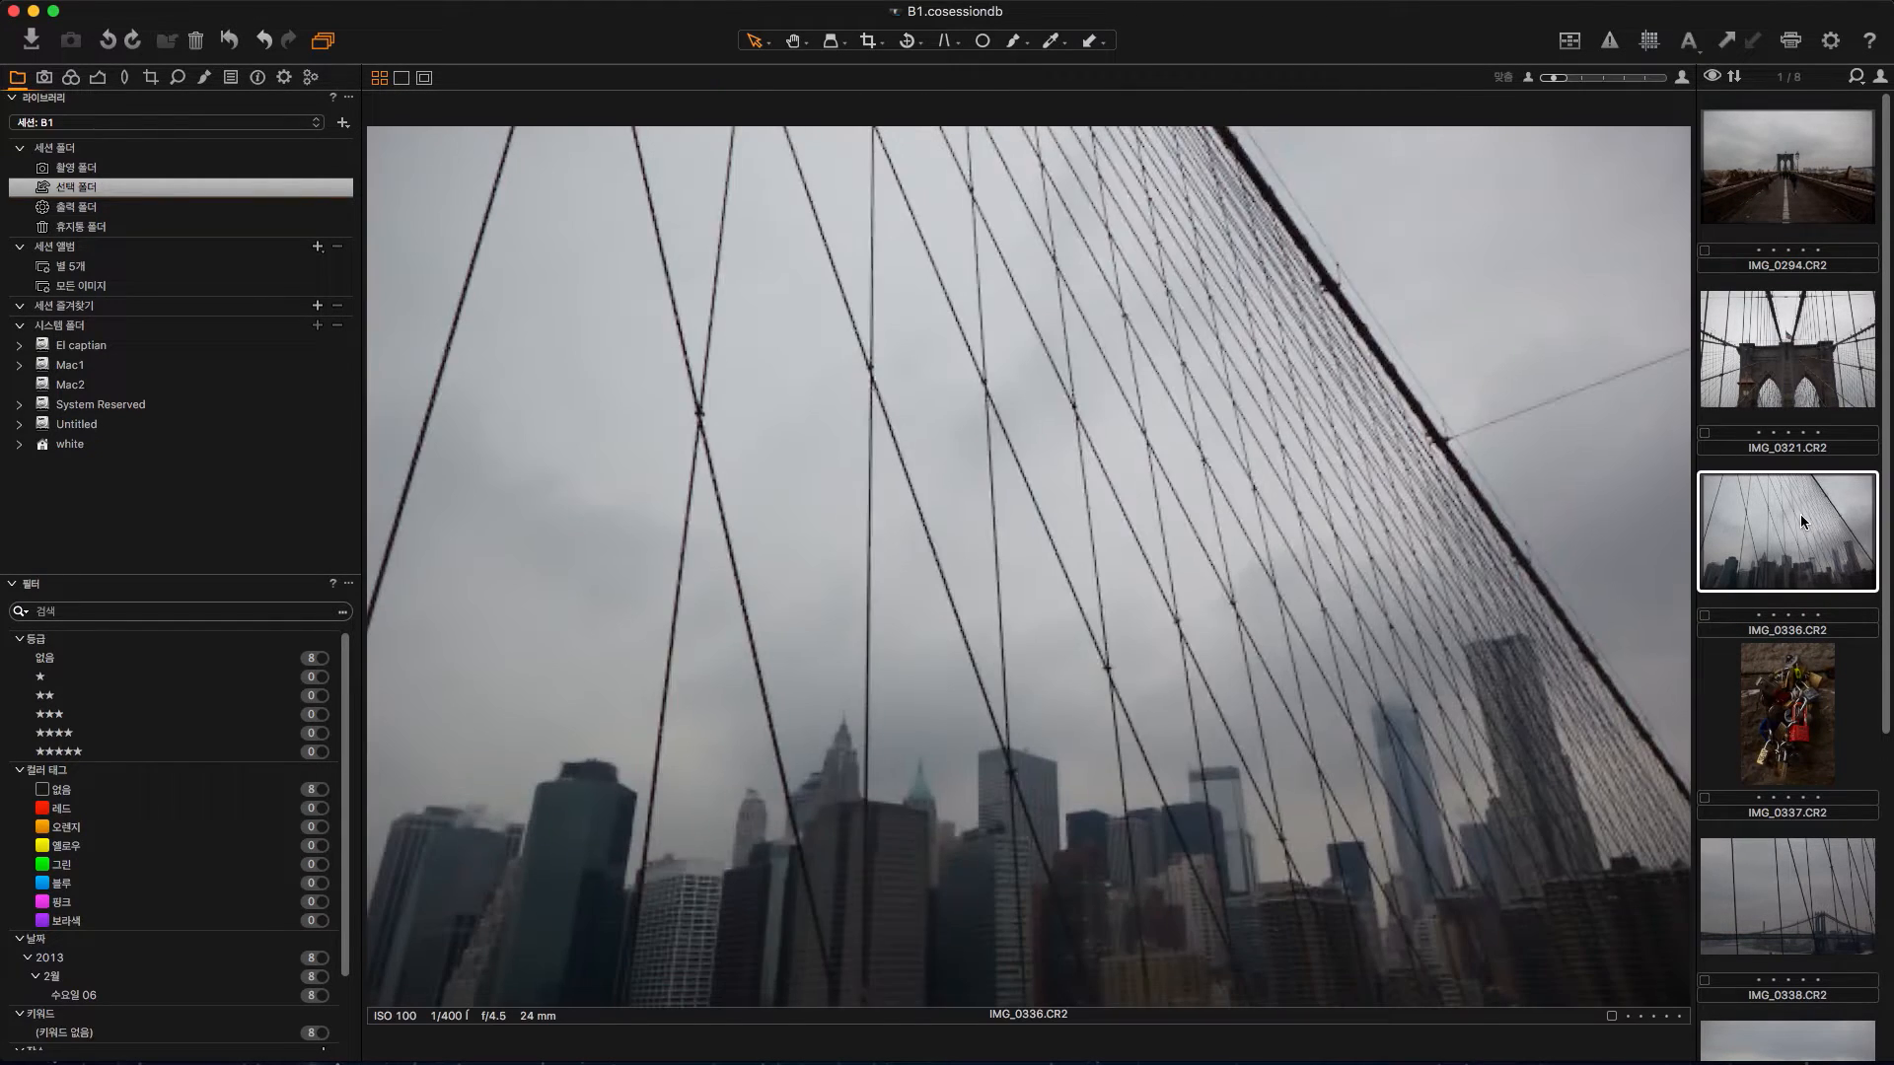
pyautogui.scroll(-1, 1737, 751)
pyautogui.scroll(-2, 1740, 751)
pyautogui.scroll(3, 1741, 751)
pyautogui.click(1781, 168)
pyautogui.click(1811, 345)
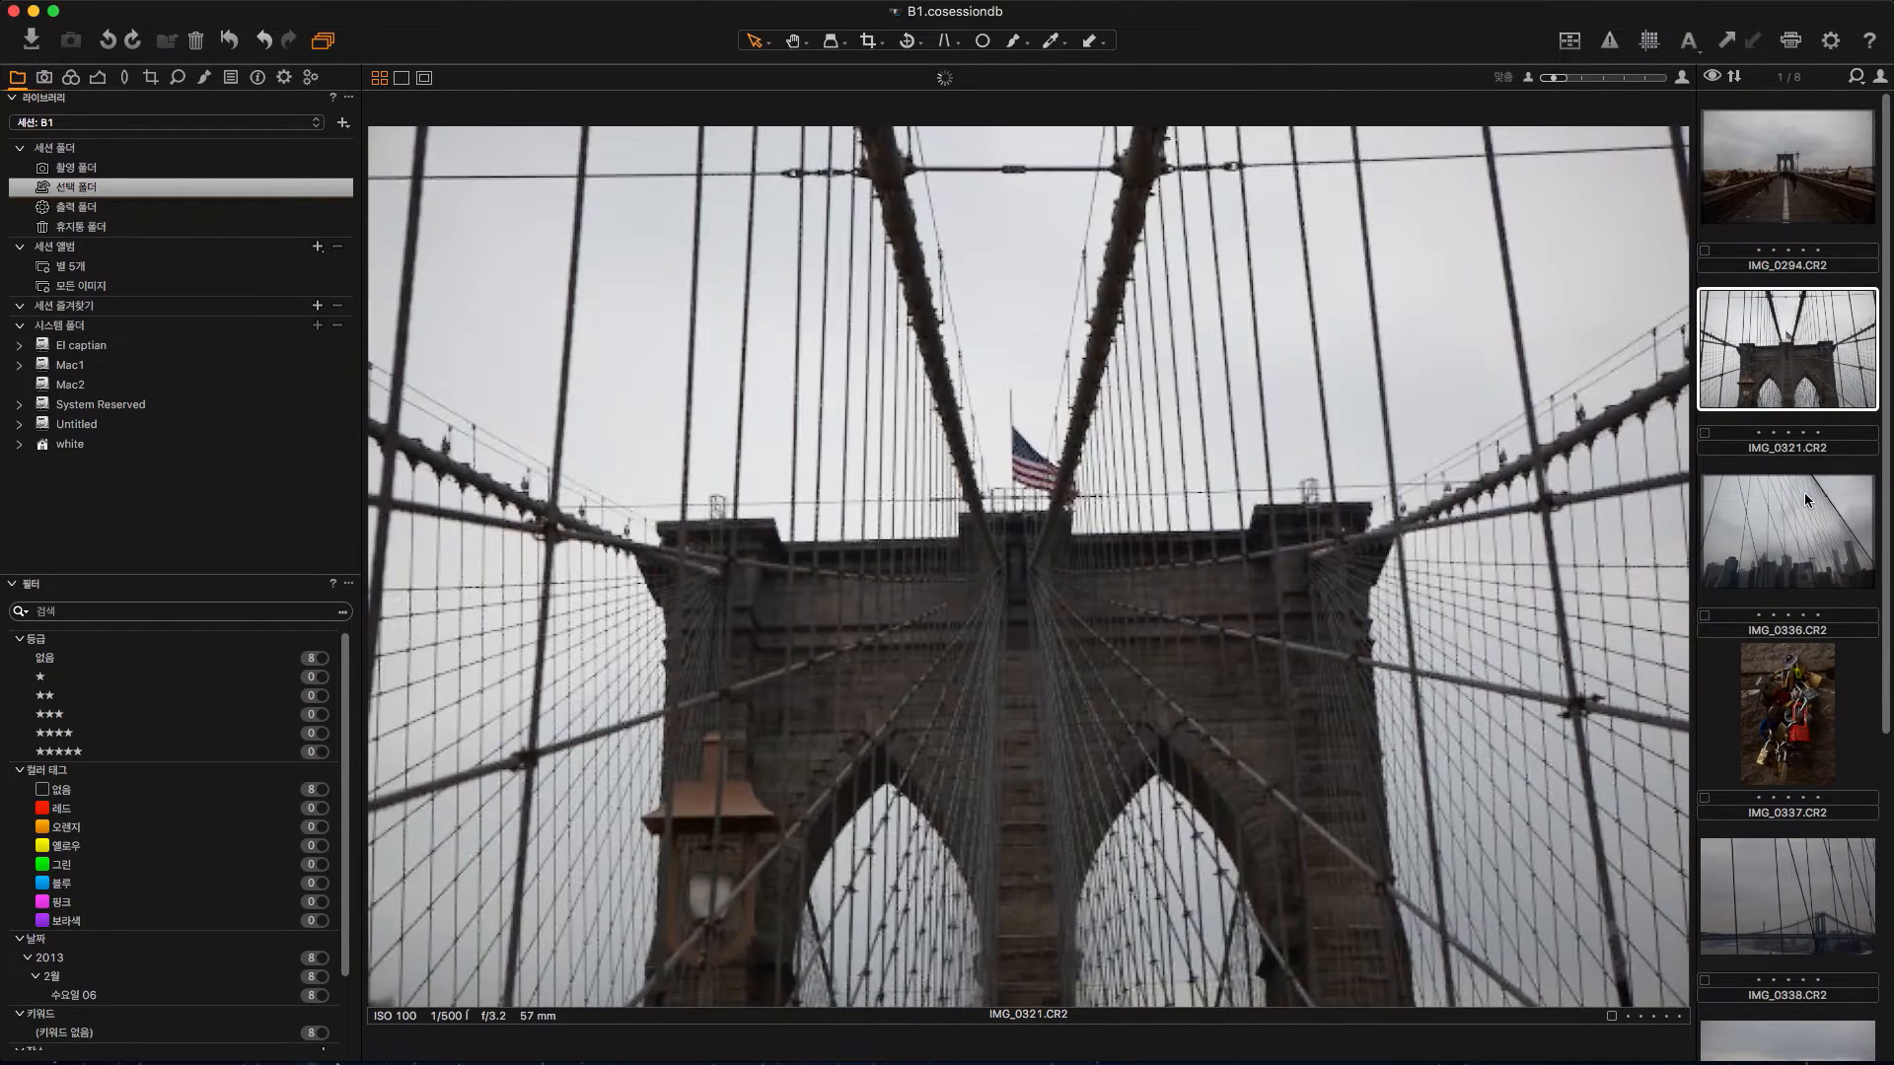
# Step: View IMG_0336.CR2 through IMG_0338.CR2 one at a time, return to IMG_0336.CR2, and clear the selection
pyautogui.click(1807, 513)
pyautogui.click(1802, 695)
pyautogui.click(1797, 865)
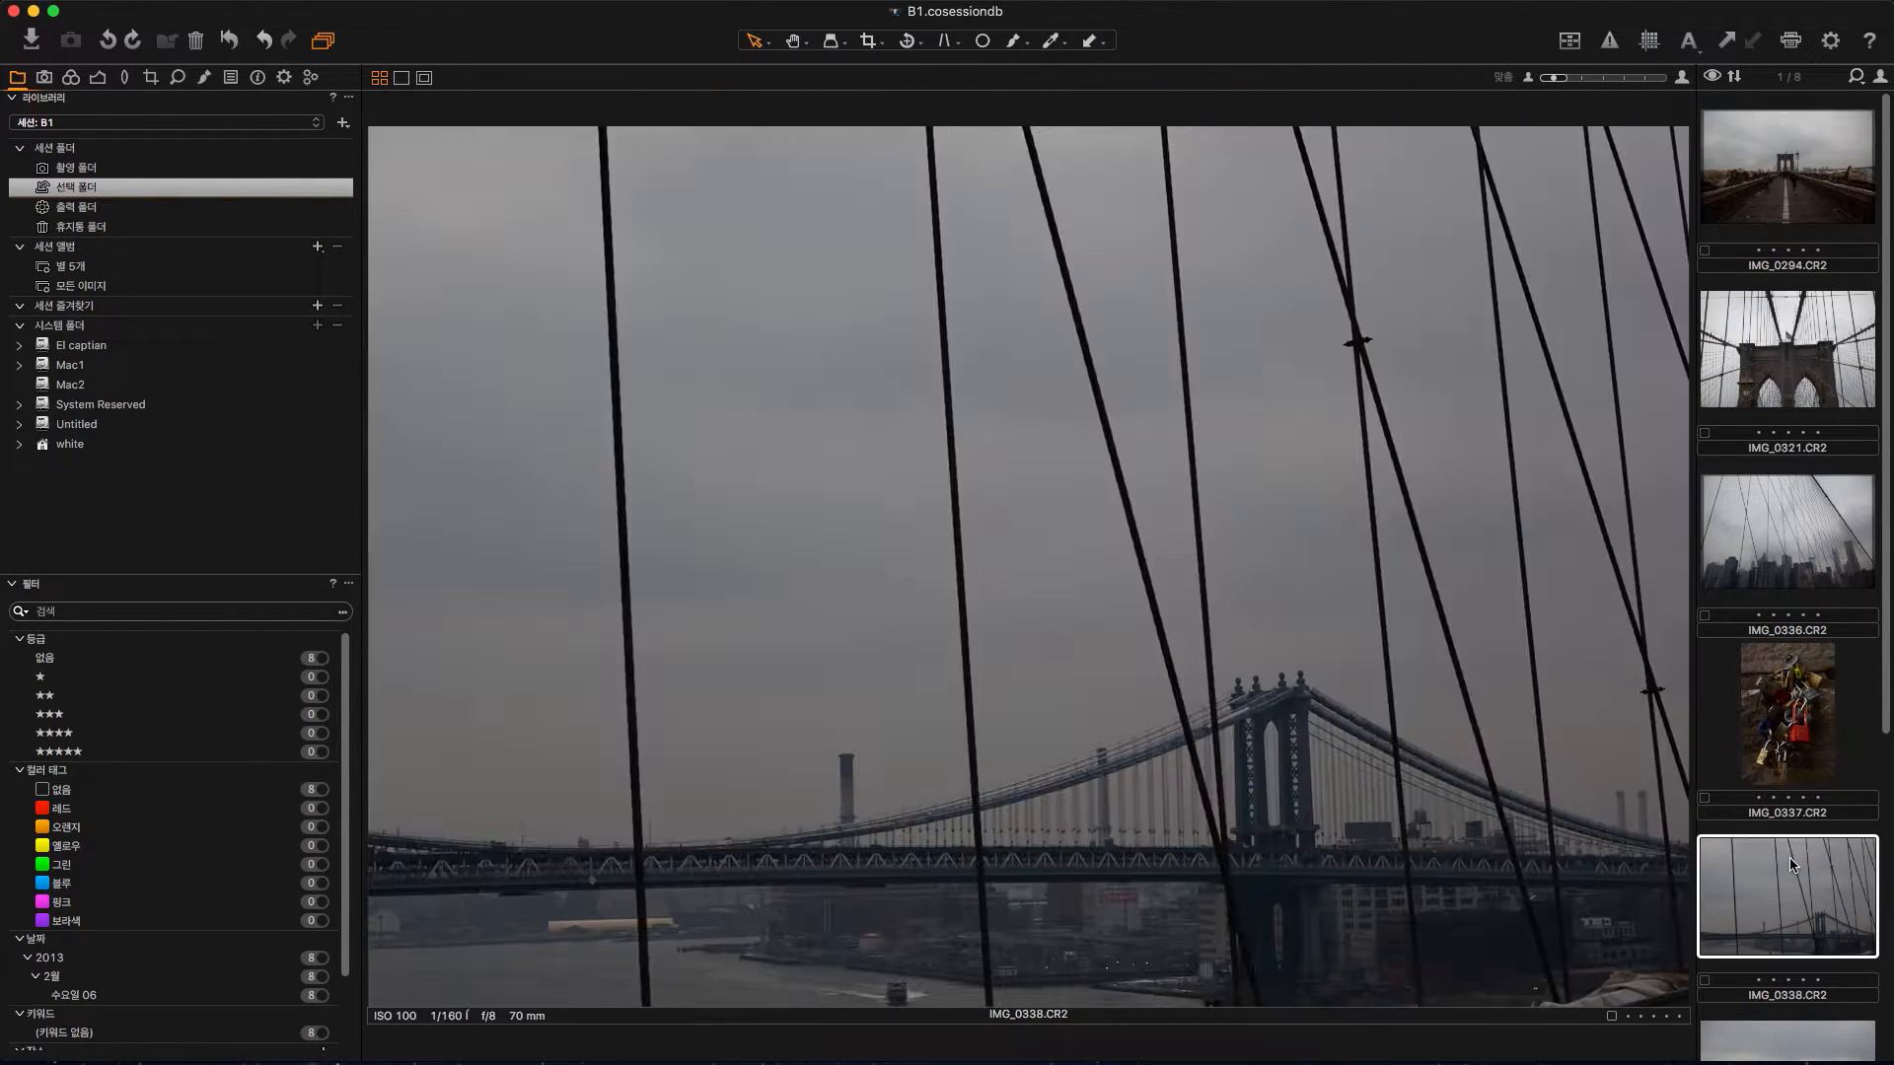
pyautogui.click(1795, 708)
pyautogui.click(1785, 547)
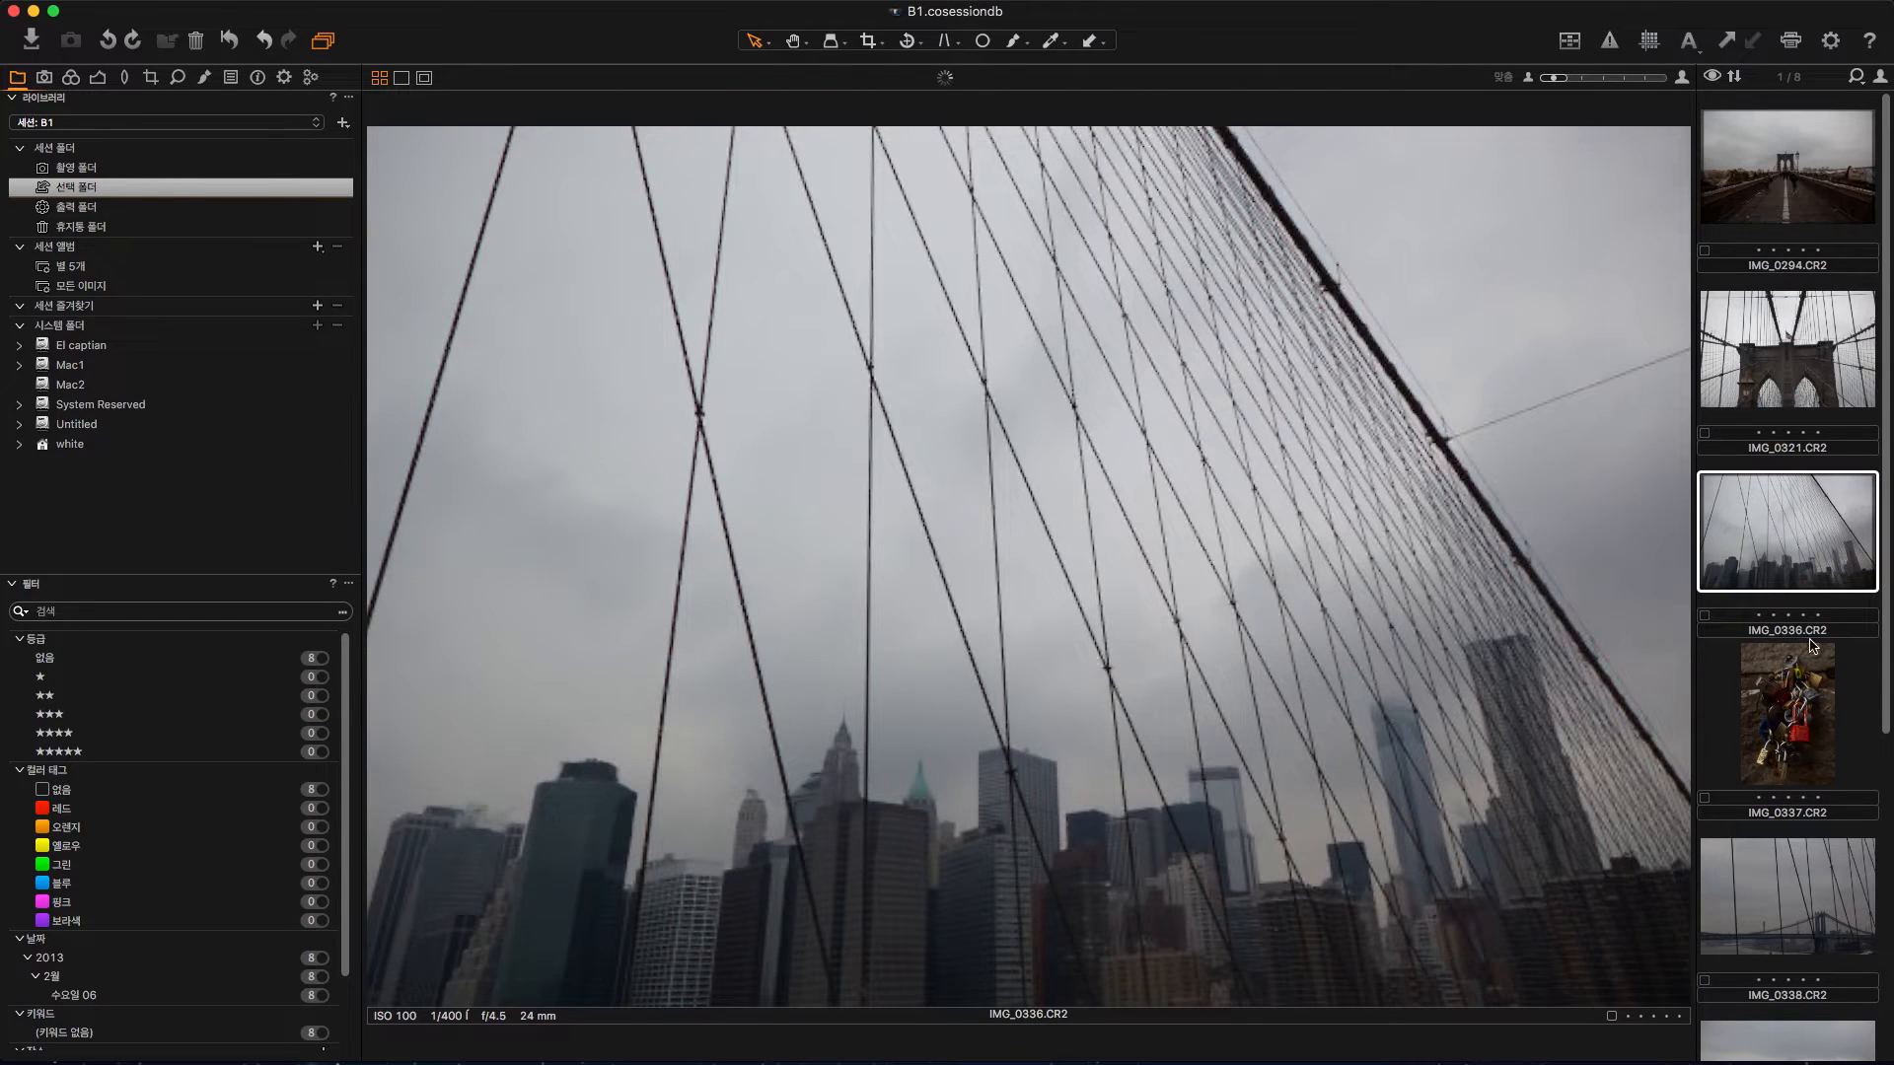
pyautogui.click(1725, 721)
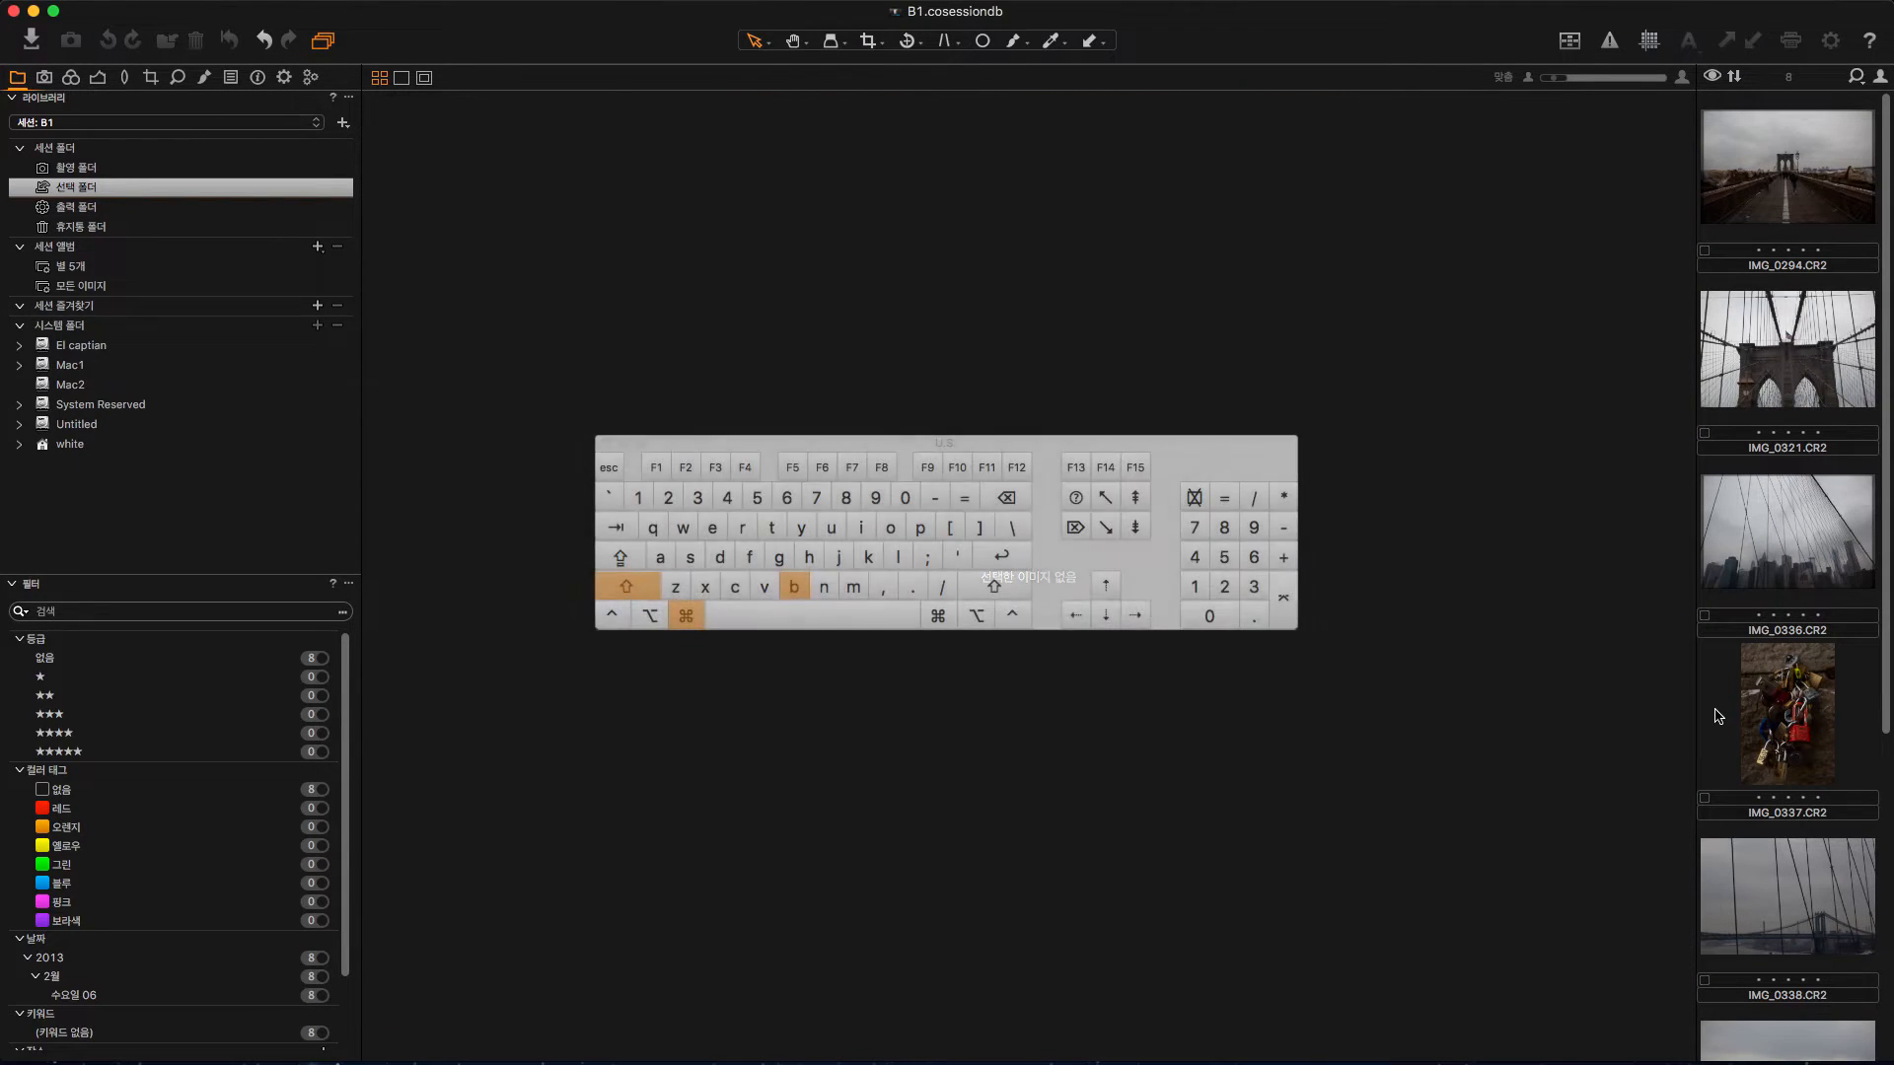
# Step: Try the thumbnail browser beneath the viewer, viewing IMG_0294.CR2 through IMG_0338.CR2, and restore the browser beside the viewer
pyautogui.press('super+shift+b')
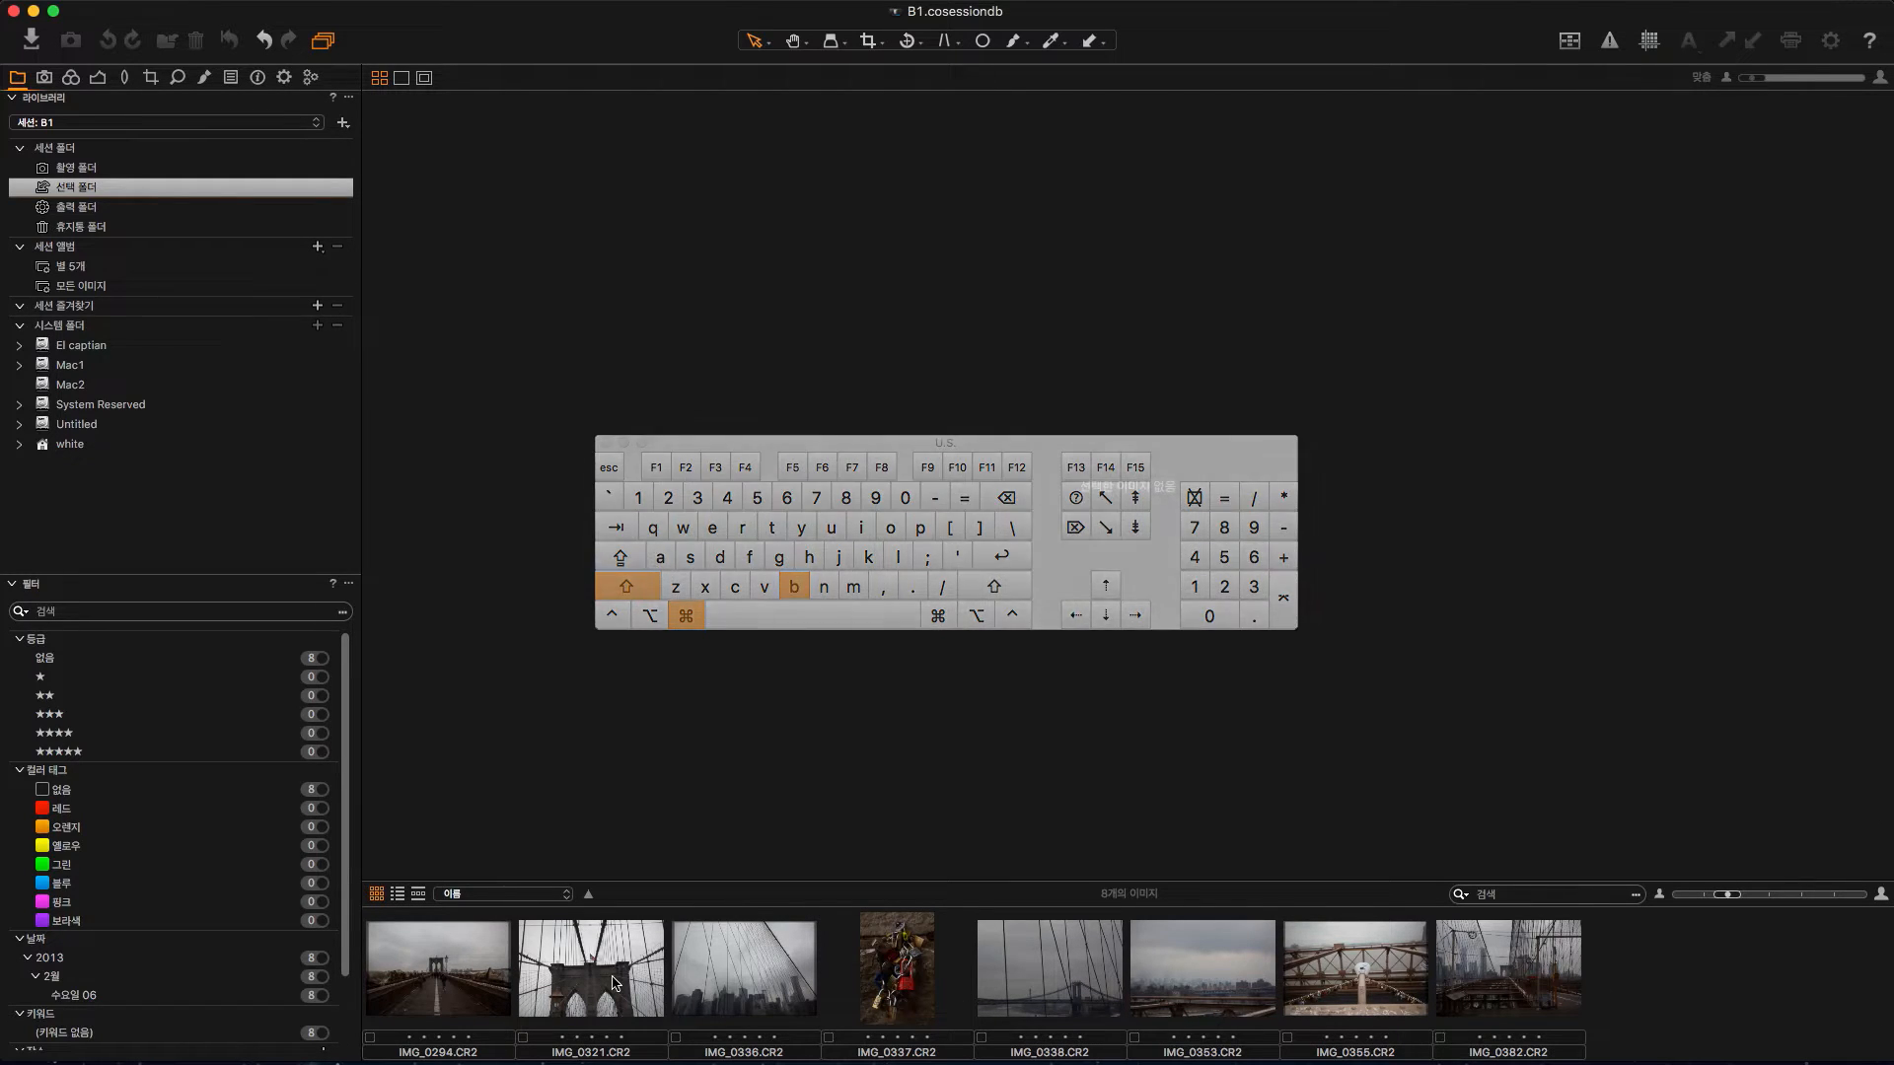
pyautogui.click(443, 982)
pyautogui.click(598, 984)
pyautogui.click(719, 980)
pyautogui.click(893, 971)
pyautogui.click(1018, 958)
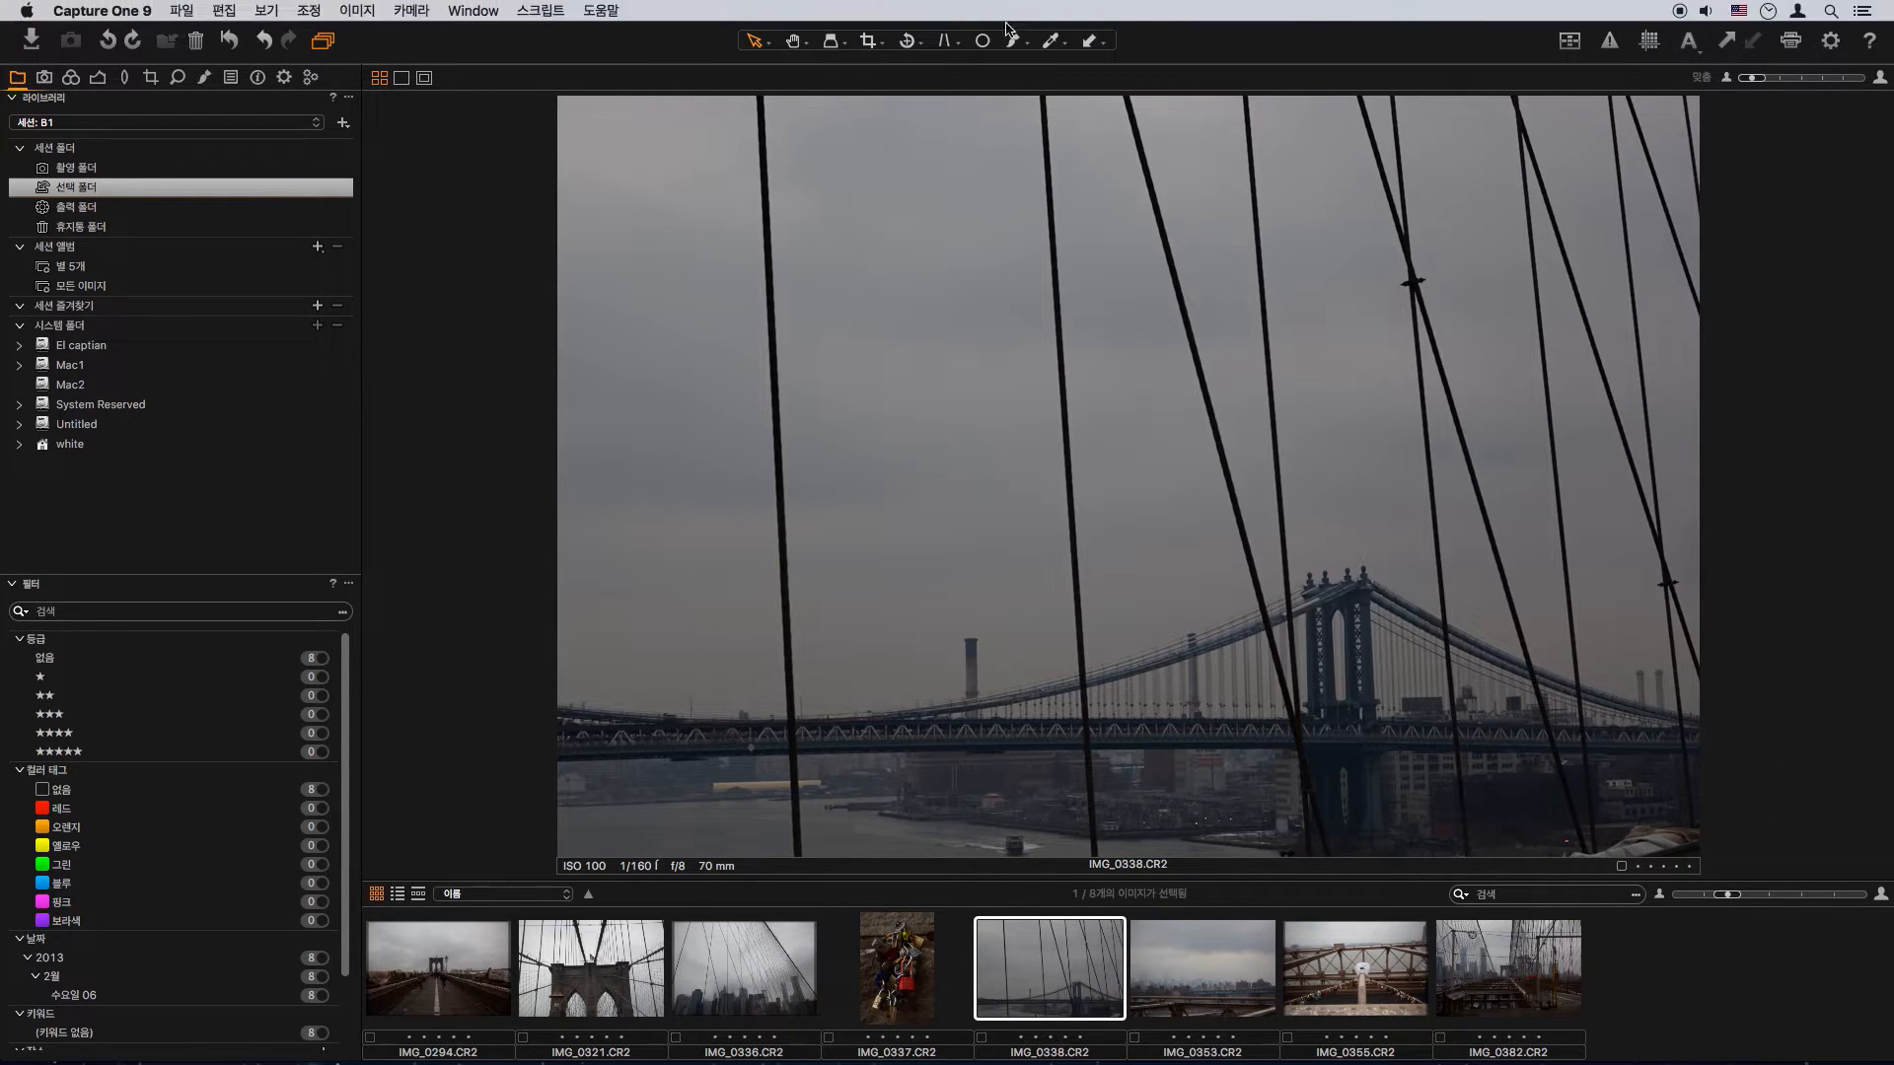
pyautogui.doubleClick(557, 879)
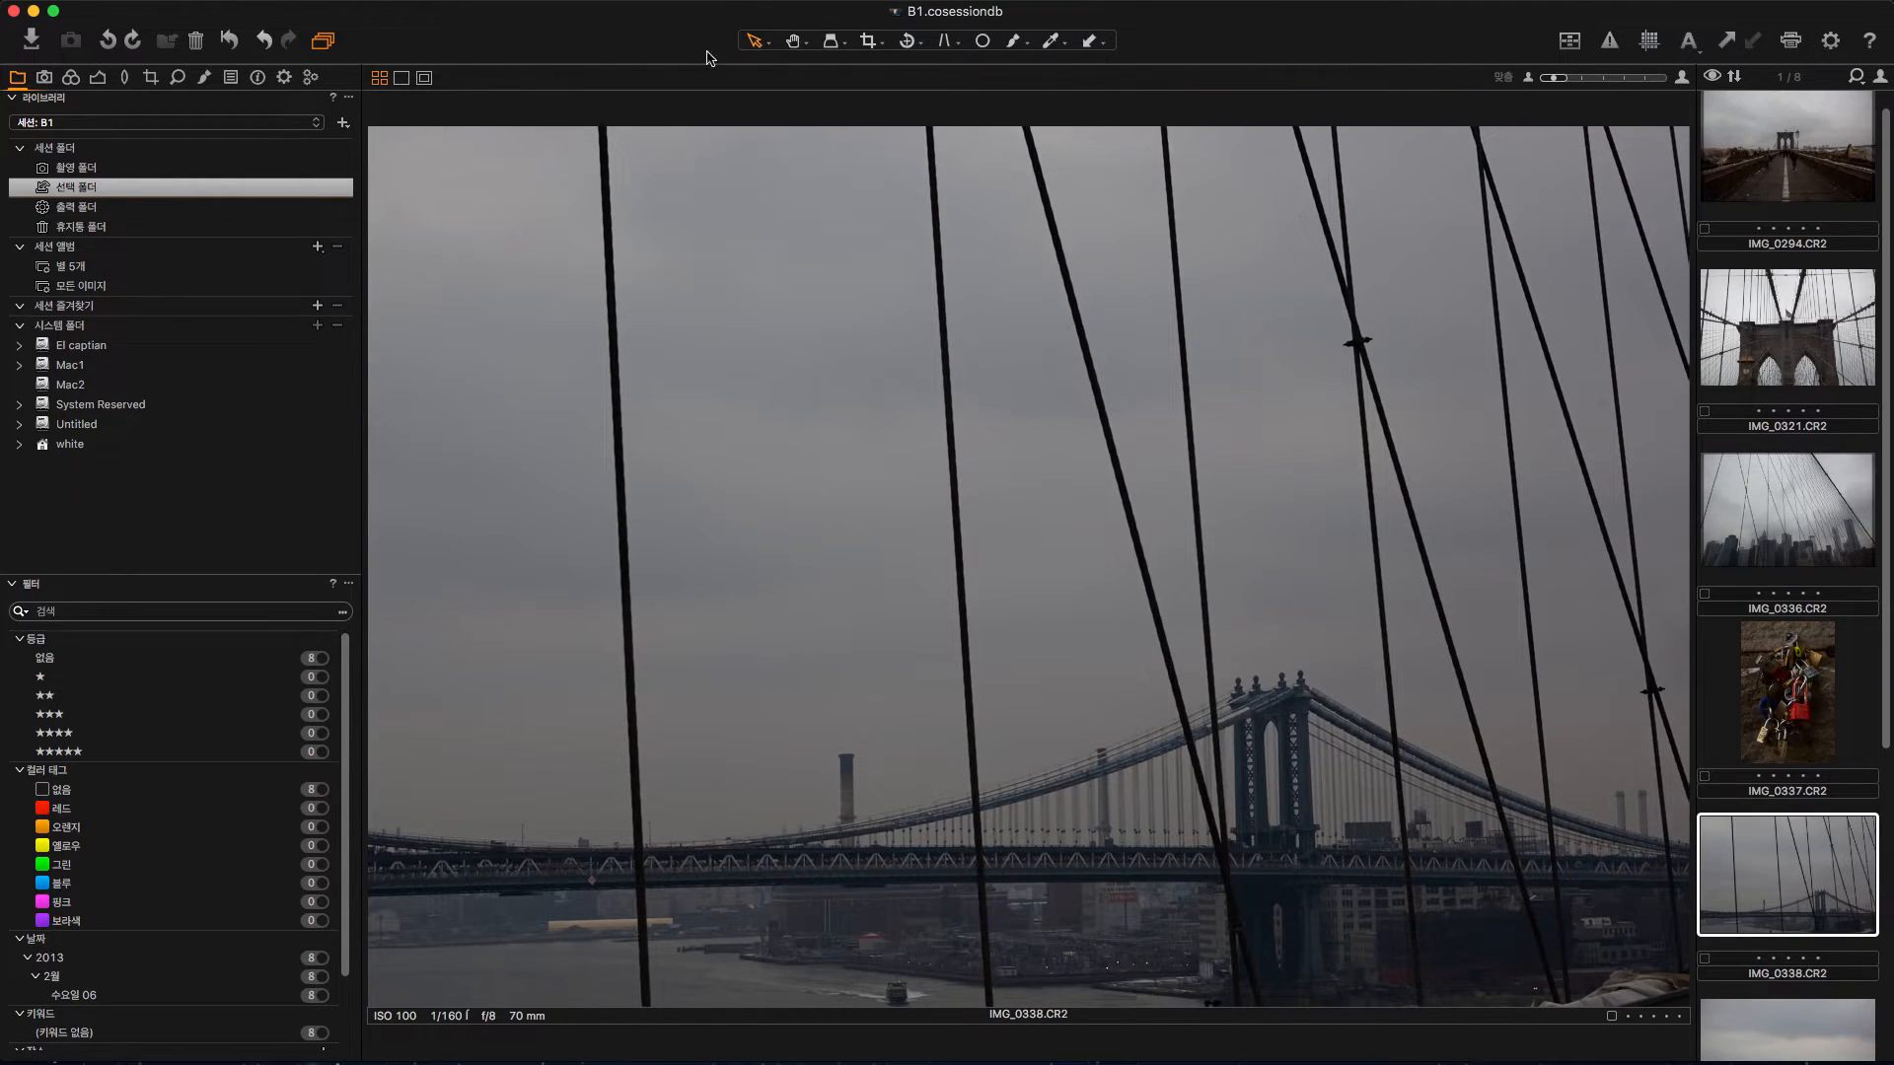
# Step: Look through IMG_0321.CR2, IMG_0336.CR2 and IMG_0294.CR2, clear the selection, and select IMG_0294.CR2 for editing
pyautogui.click(1804, 365)
pyautogui.click(1795, 472)
pyautogui.click(1777, 160)
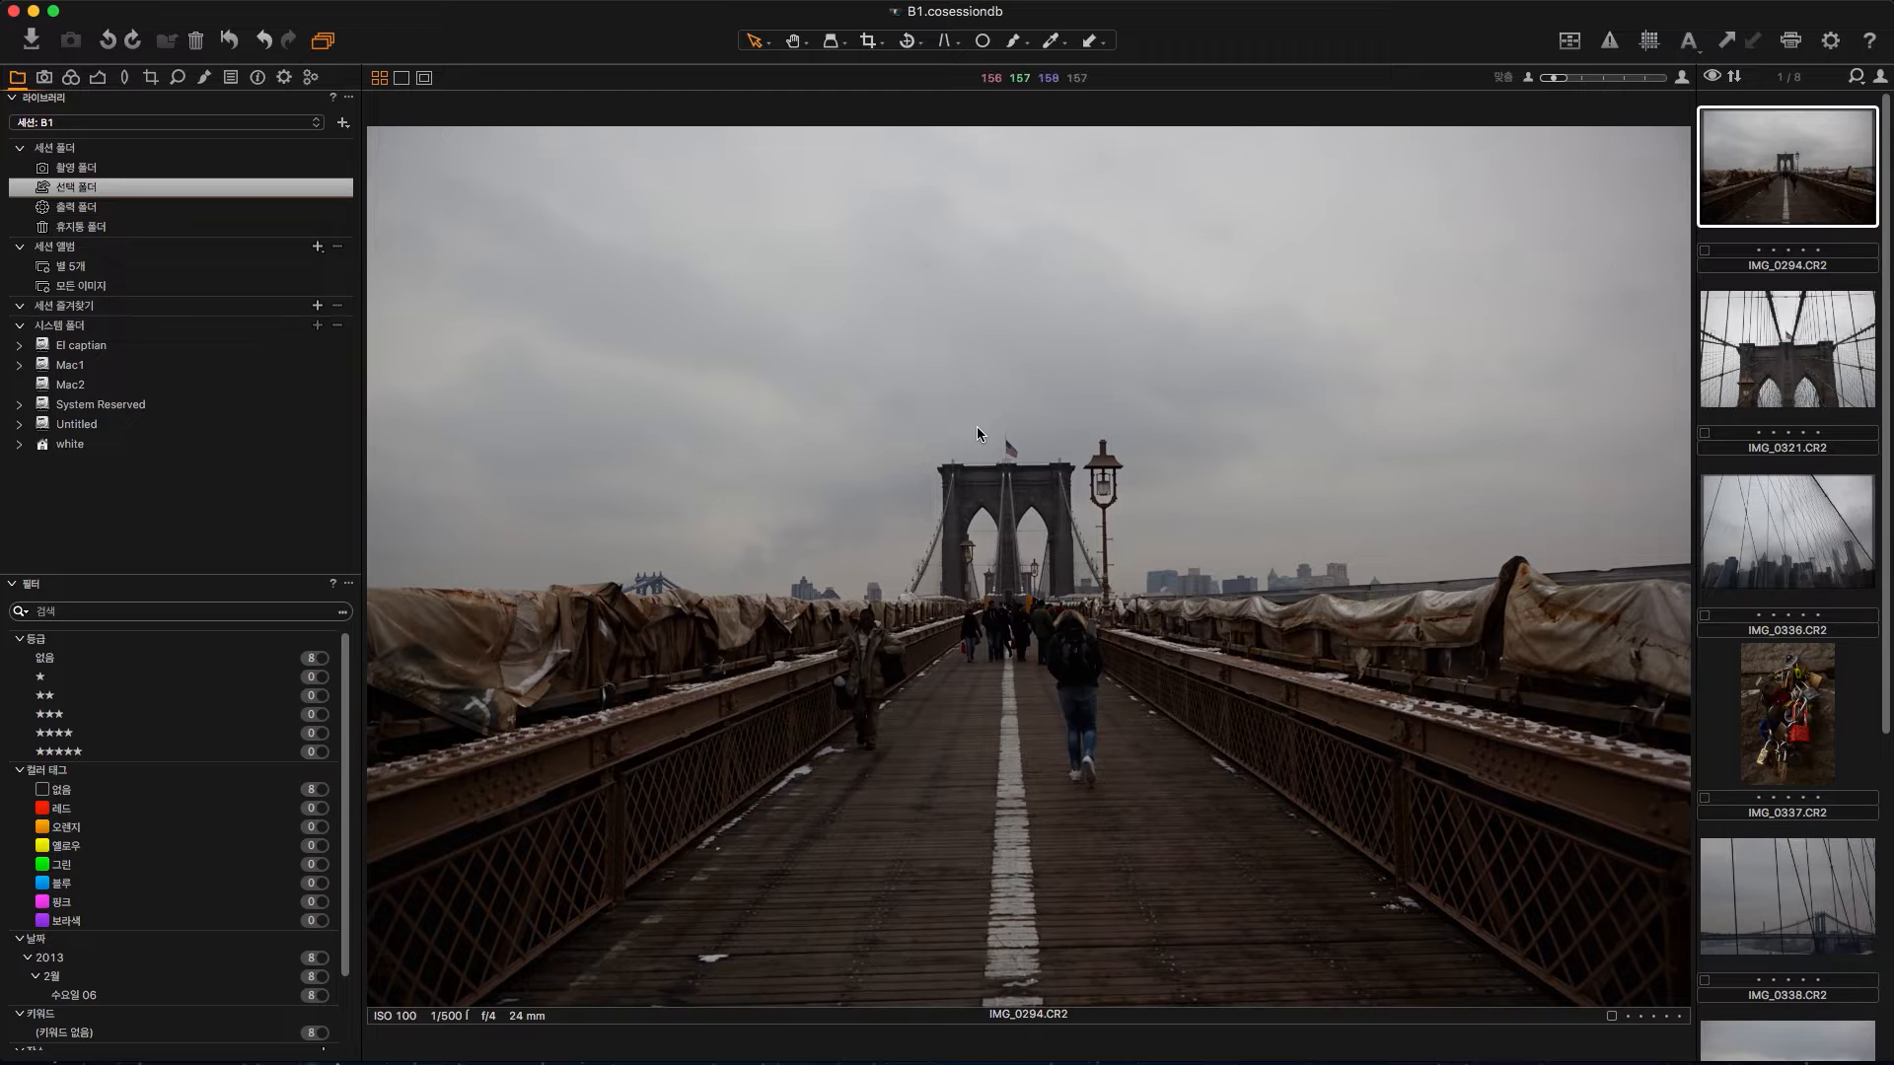
pyautogui.click(1775, 325)
pyautogui.click(1789, 205)
pyautogui.click(1782, 259)
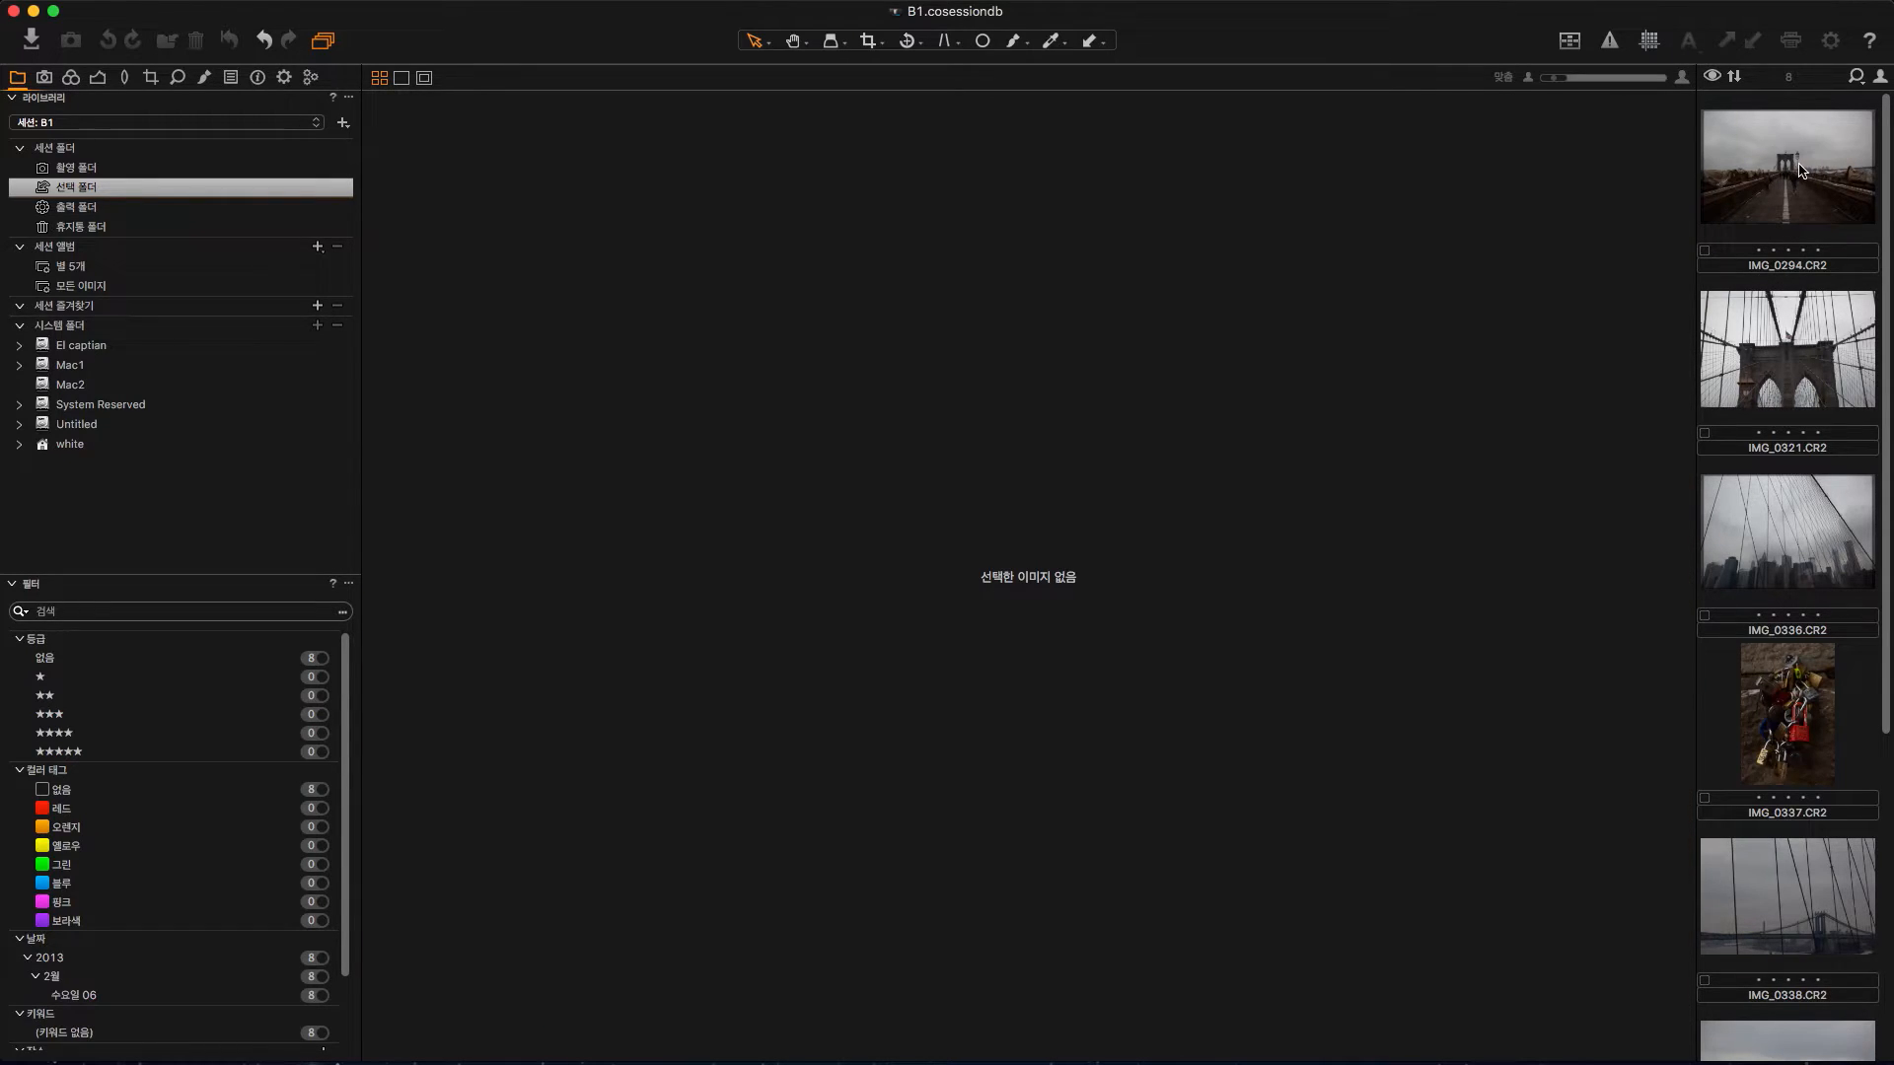
pyautogui.click(1798, 168)
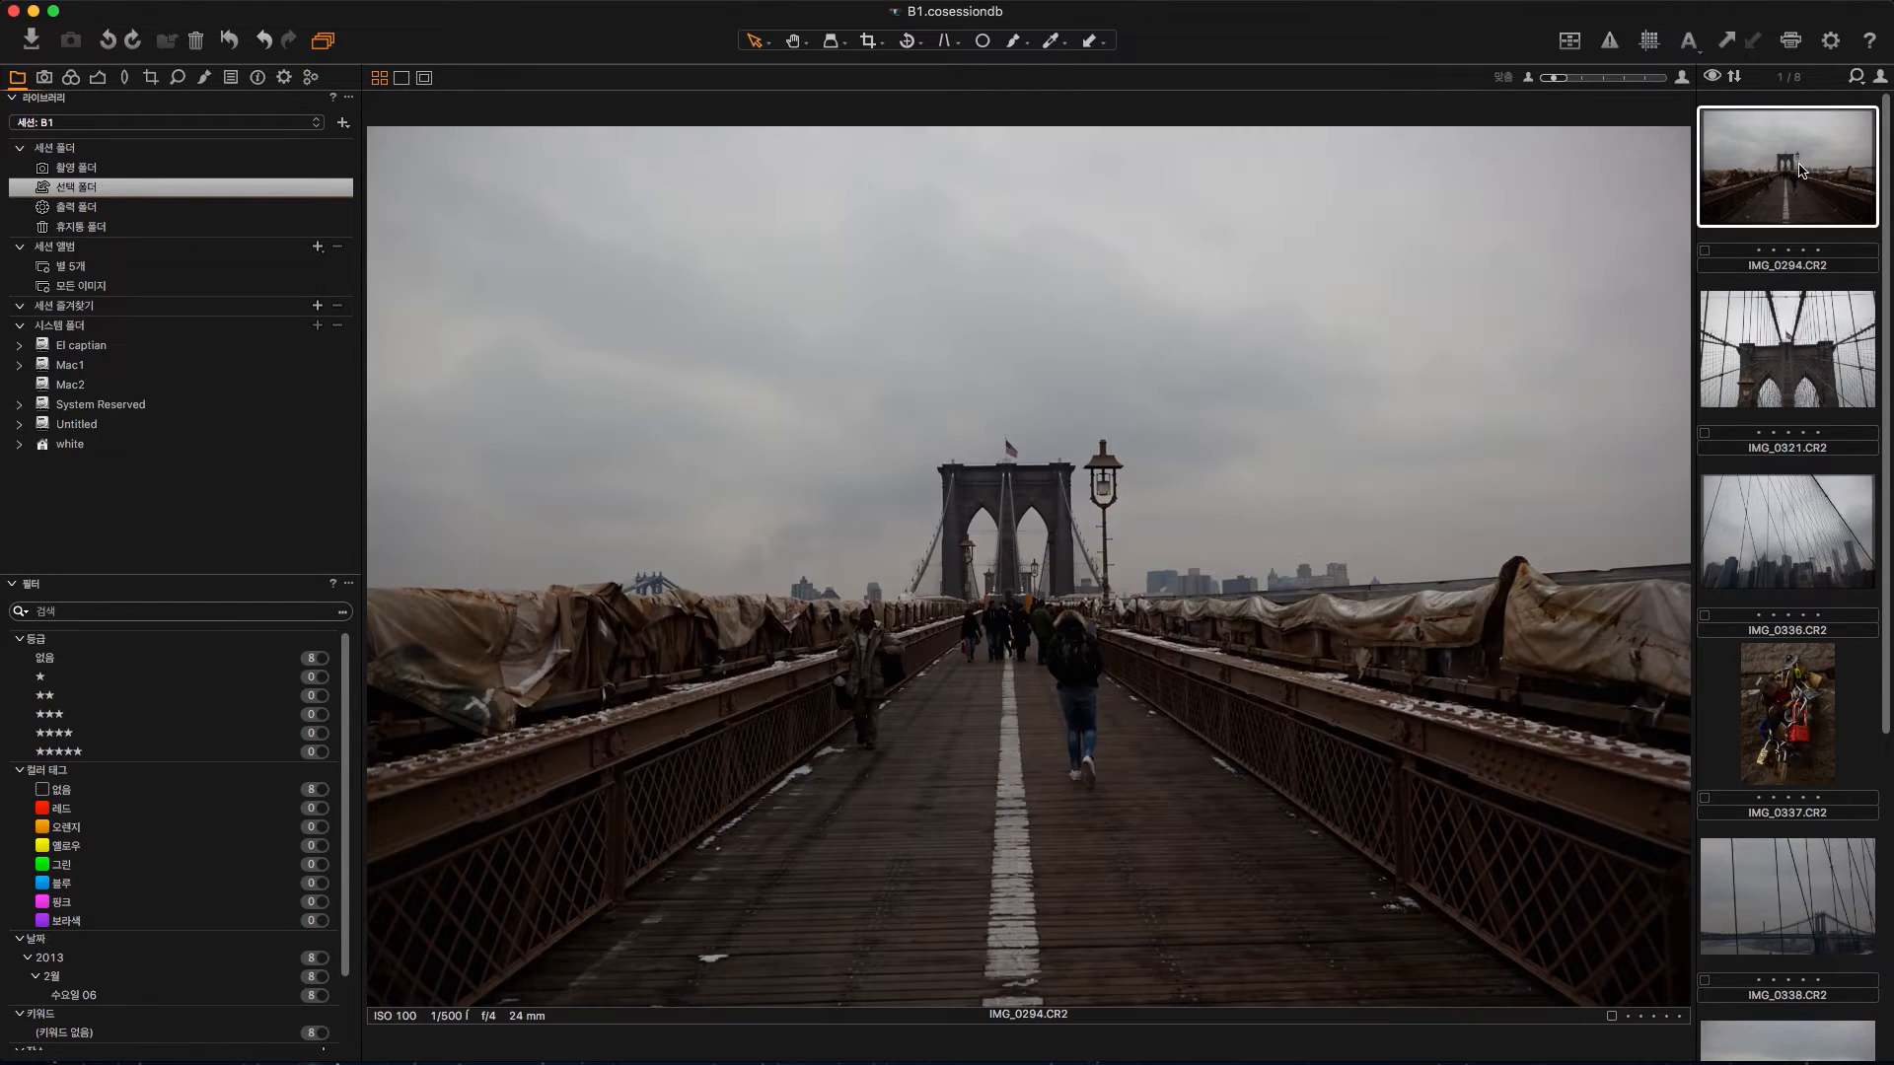
# Step: Open the color tools for IMG_0294.CR2 and switch the ICC profile list to recommended profiles and back to all profiles
pyautogui.click(71, 79)
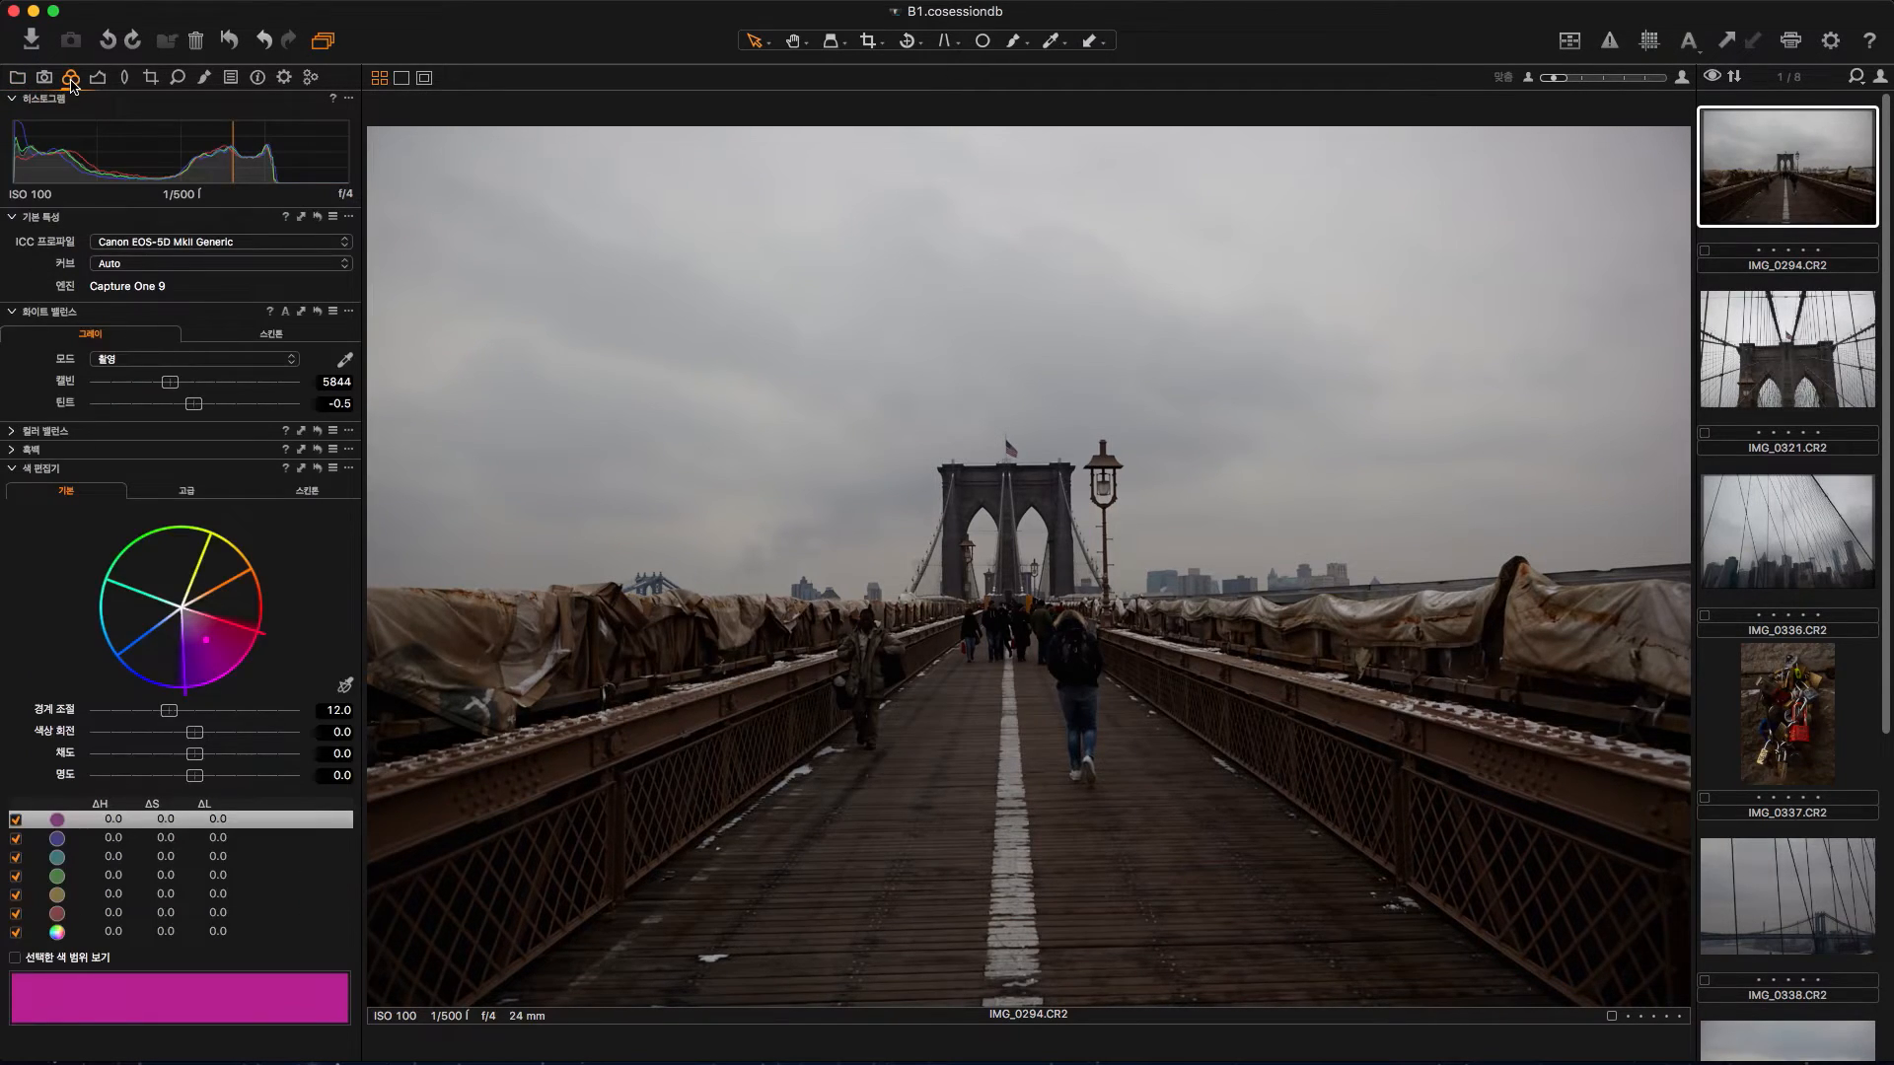
pyautogui.click(206, 250)
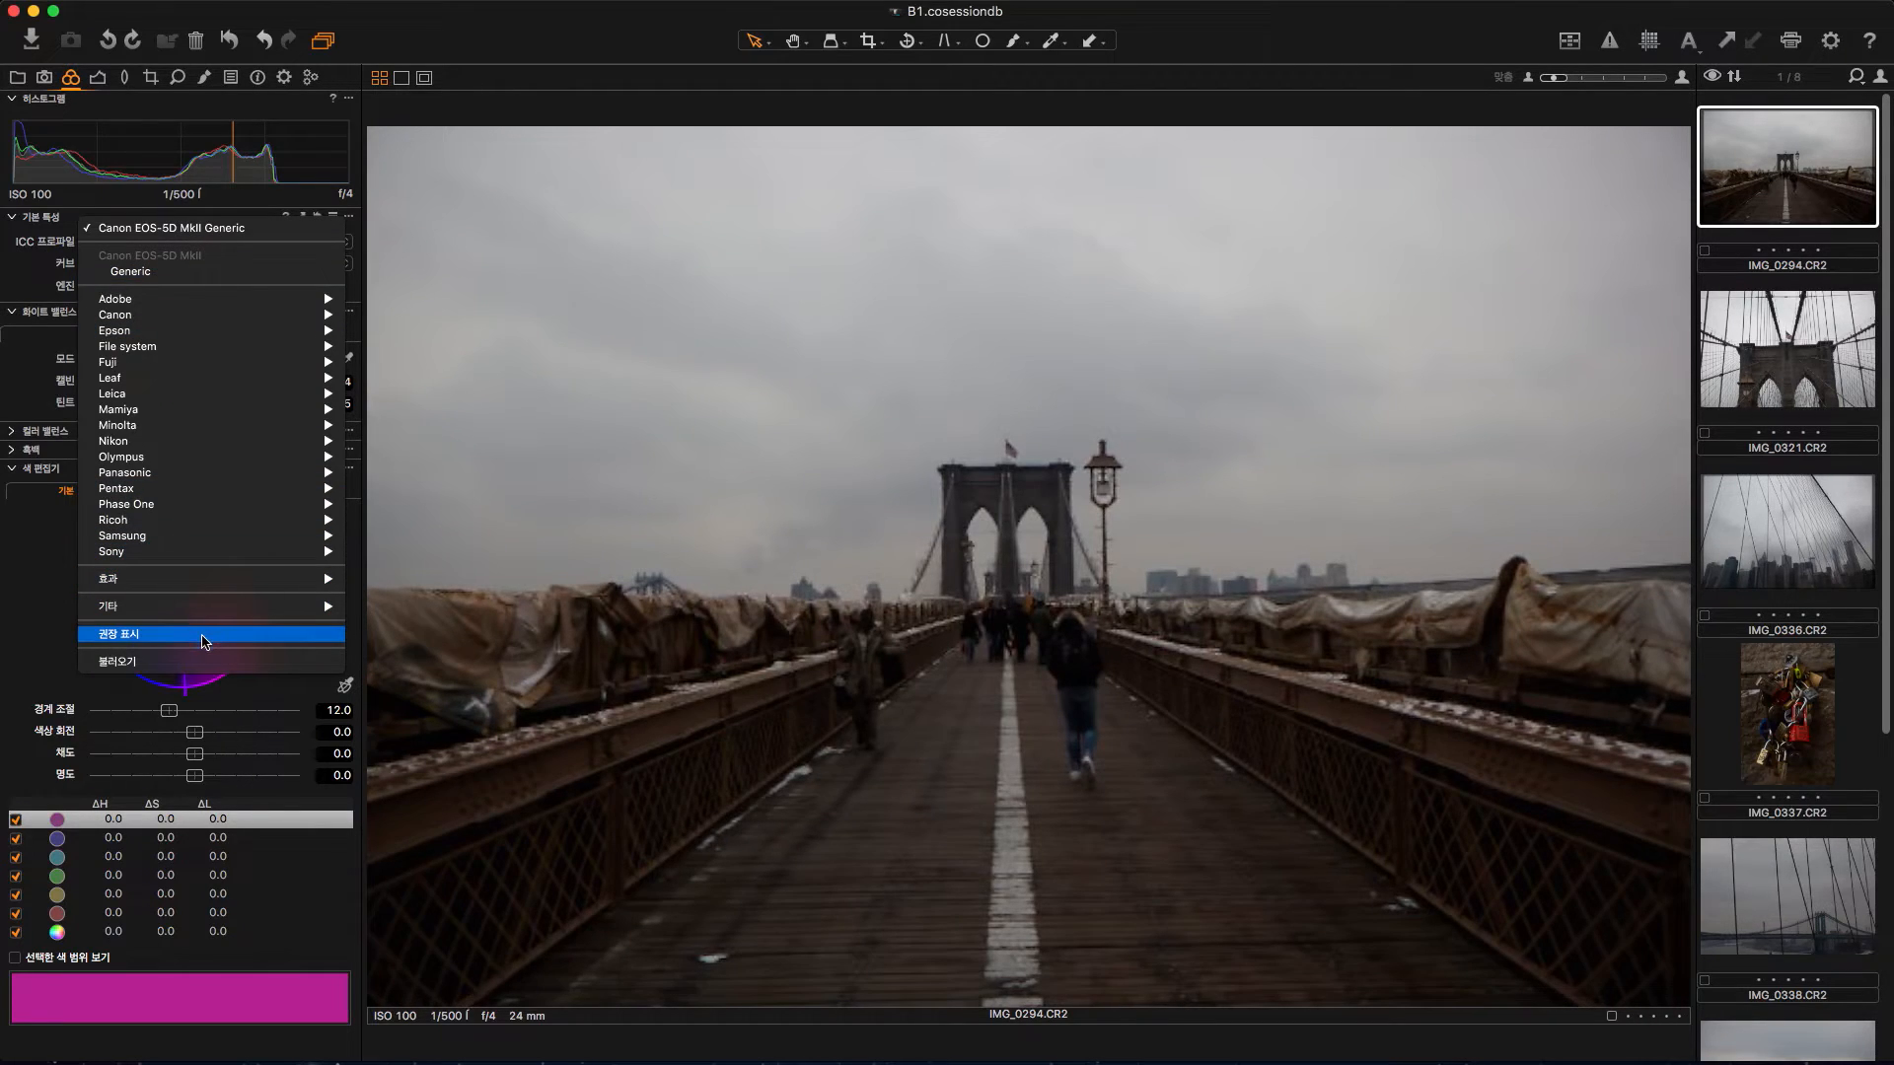
pyautogui.click(141, 639)
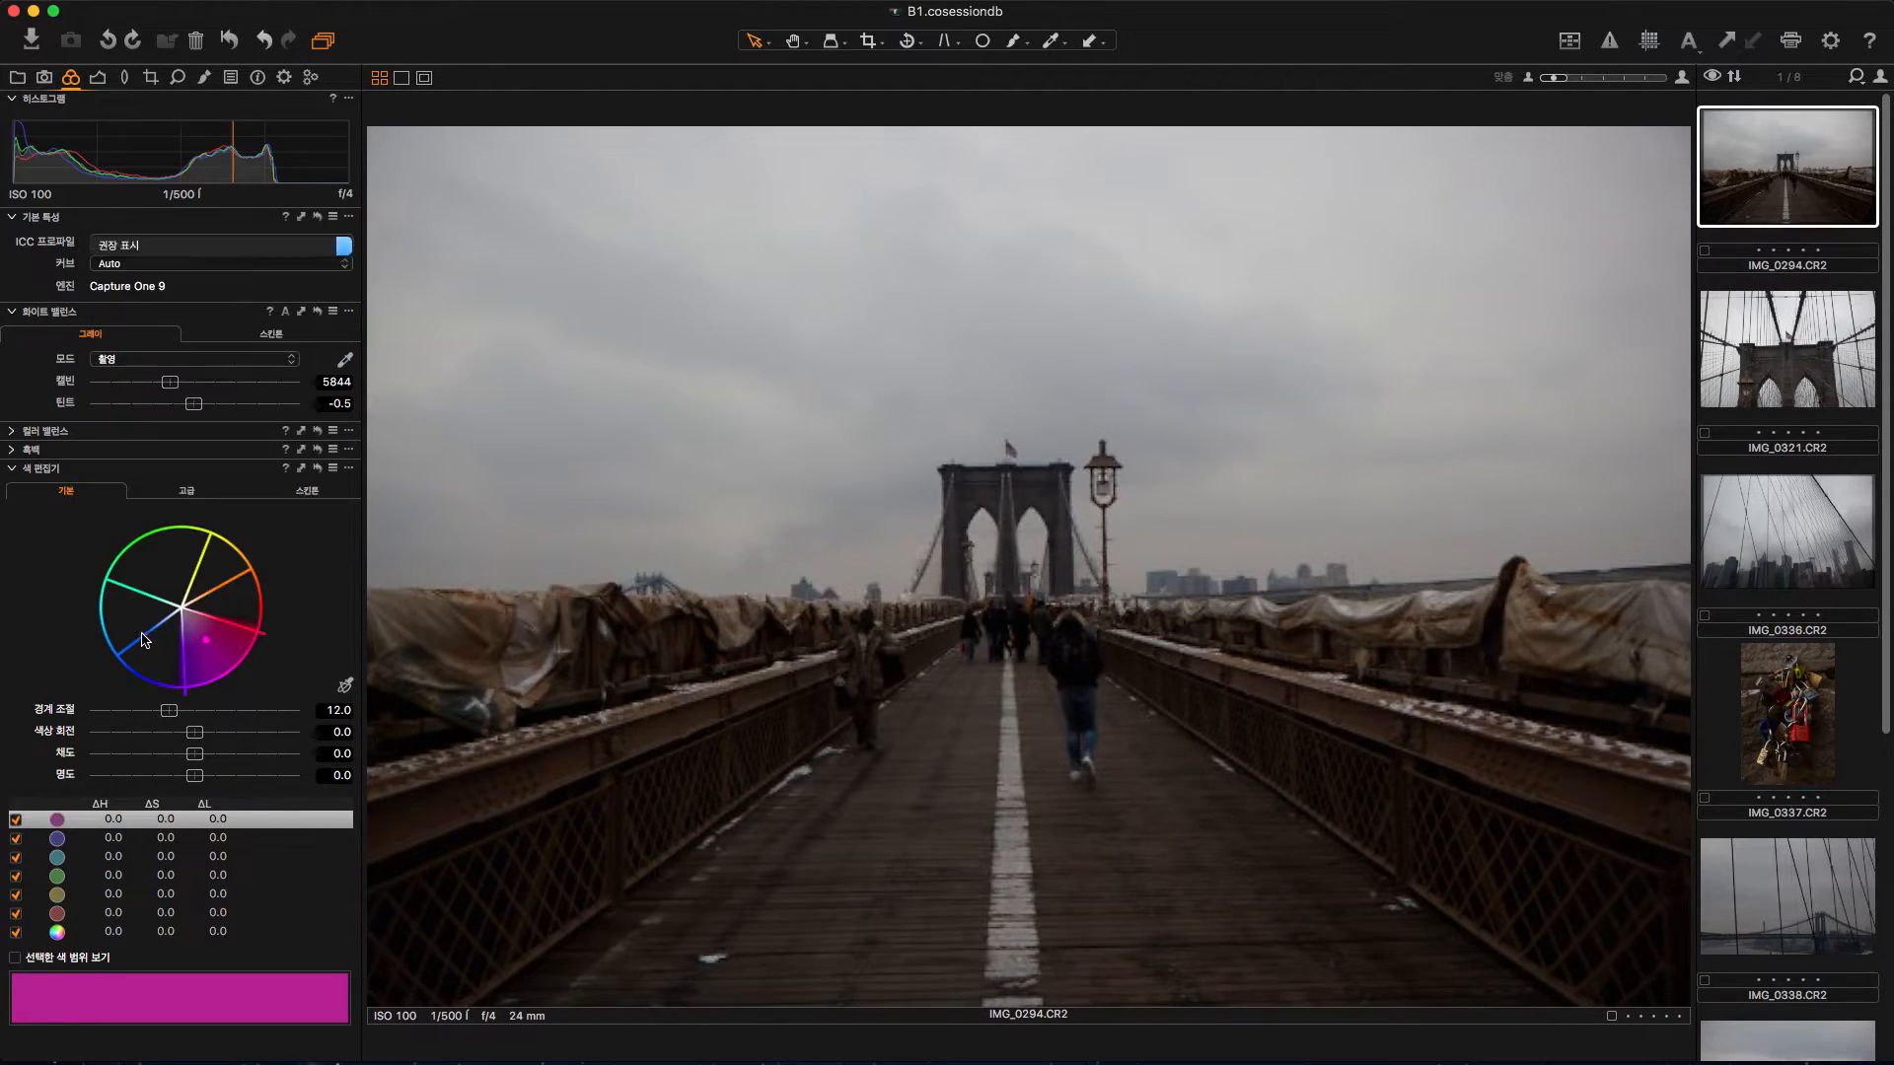
pyautogui.click(170, 243)
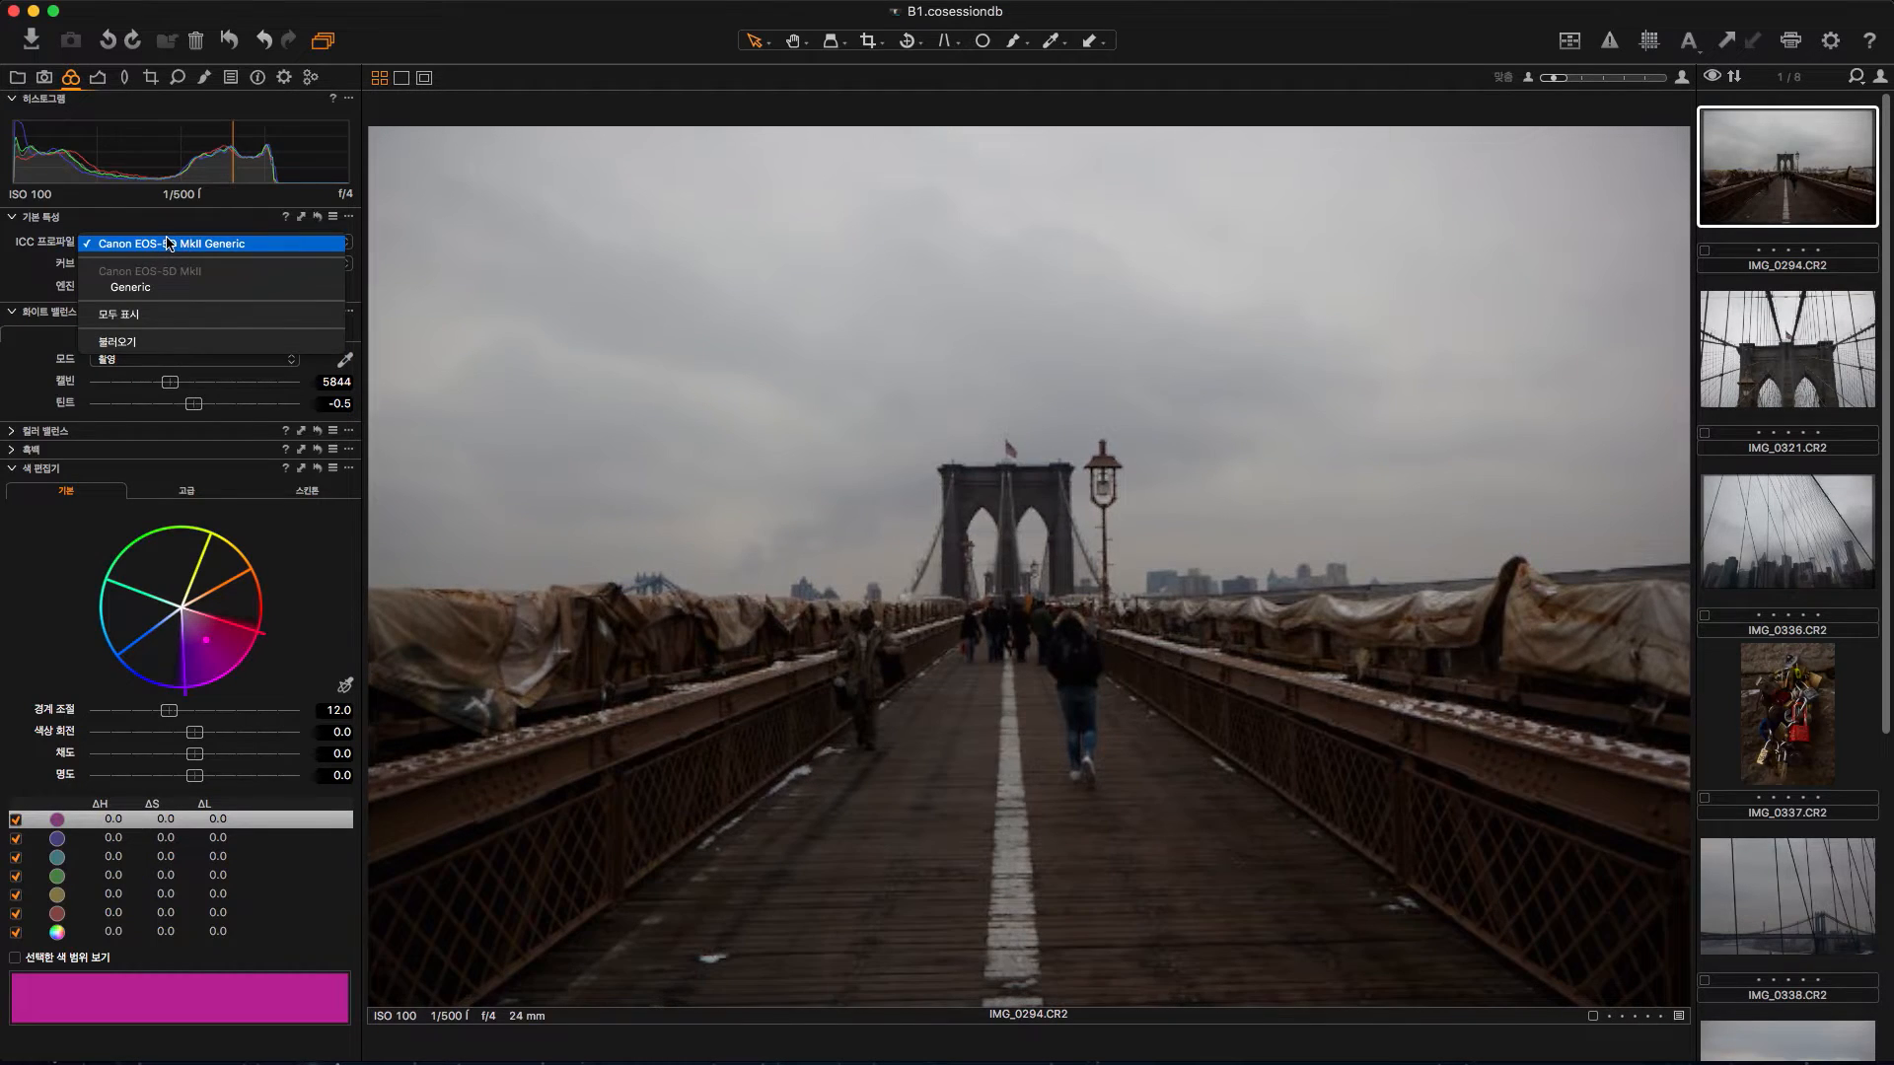
pyautogui.click(131, 315)
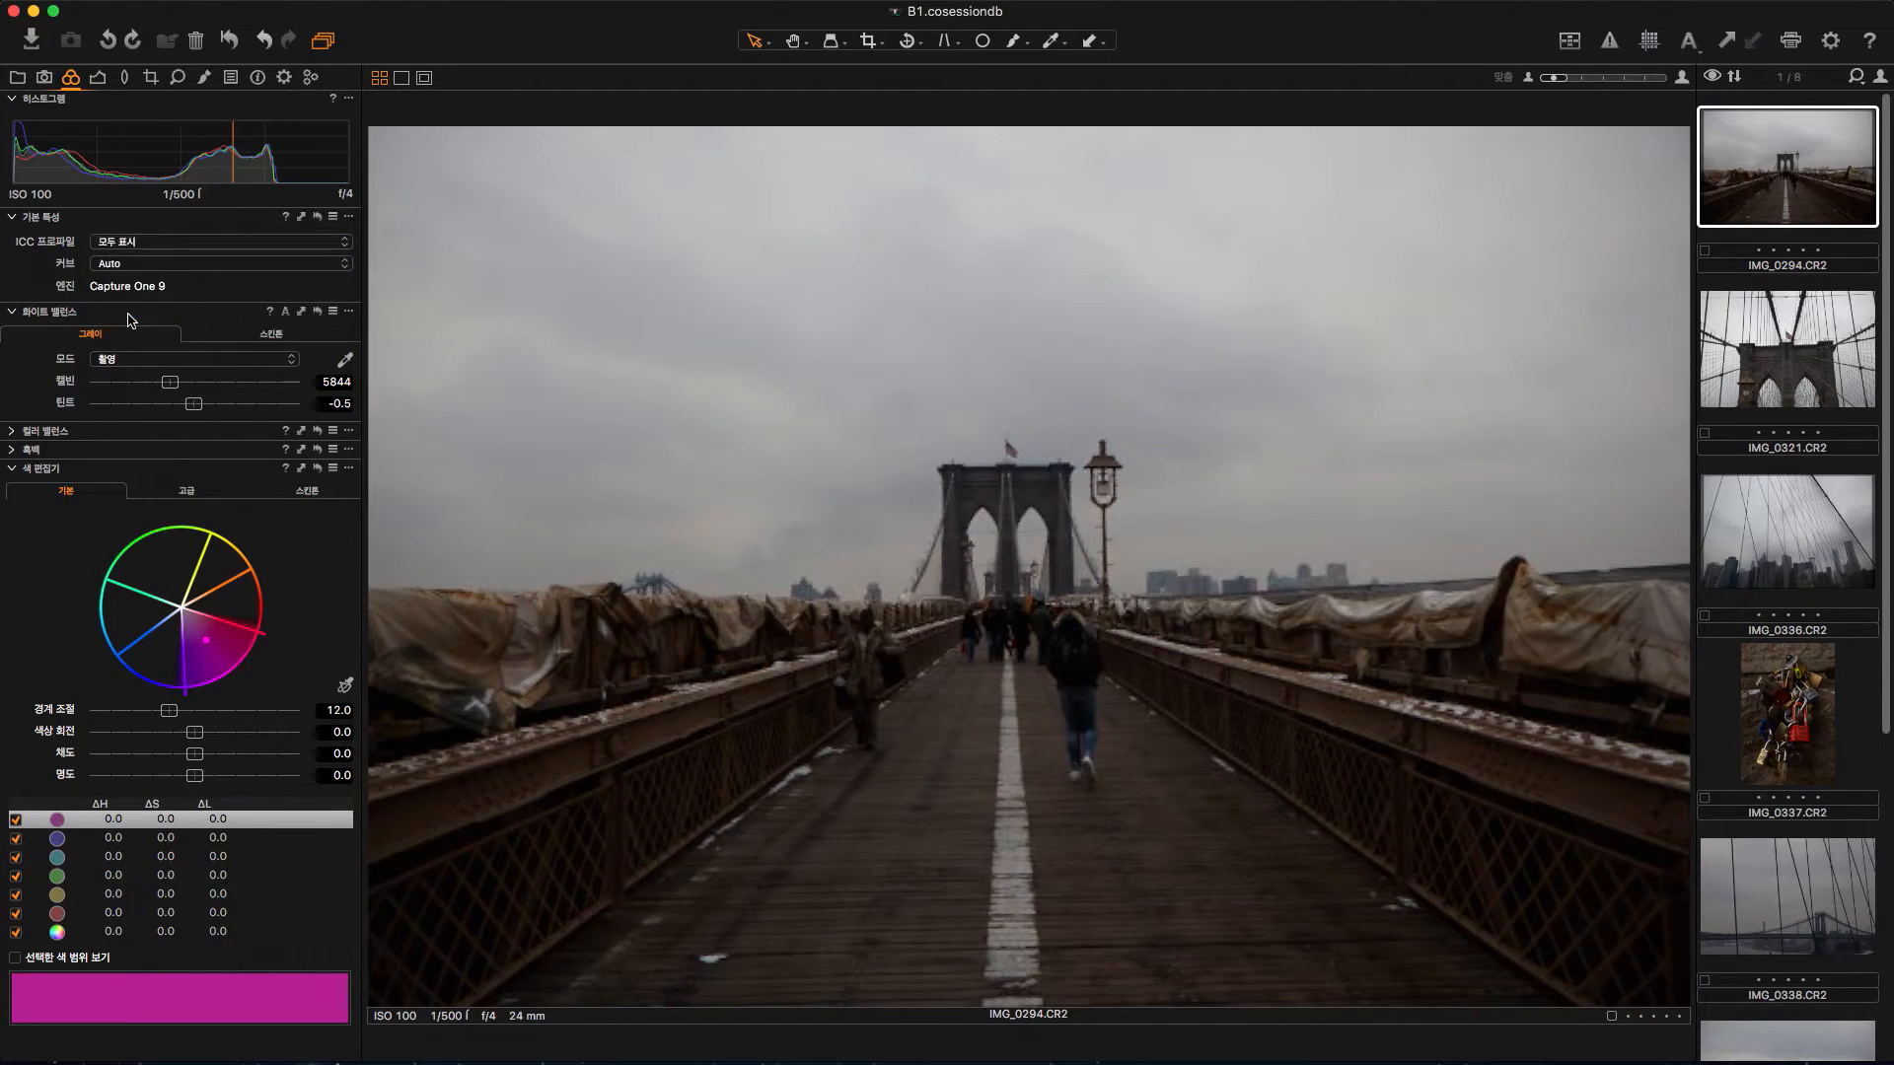
# Step: Apply the B&W Panchromatic effect ICC profile to IMG_0294.CR2 and set its base curve to Film High Contrast
pyautogui.click(126, 243)
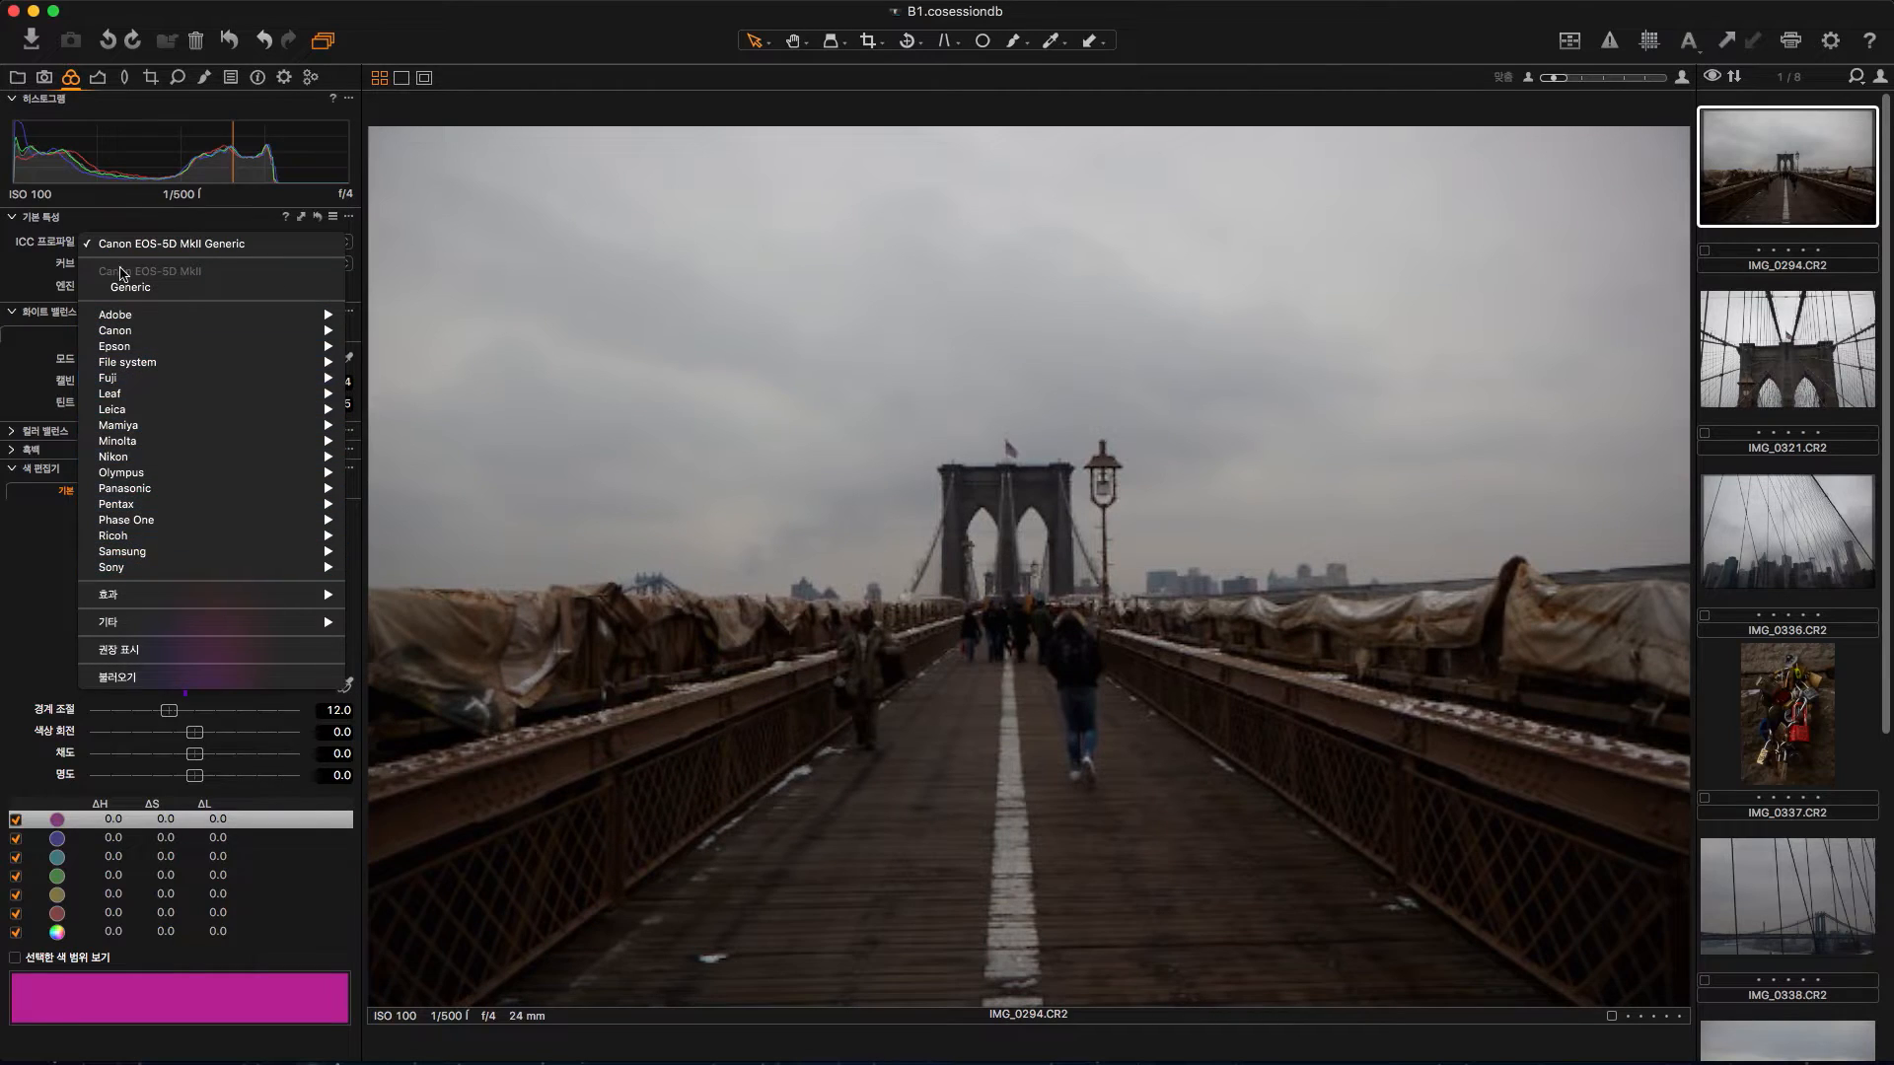
pyautogui.moveTo(176, 594)
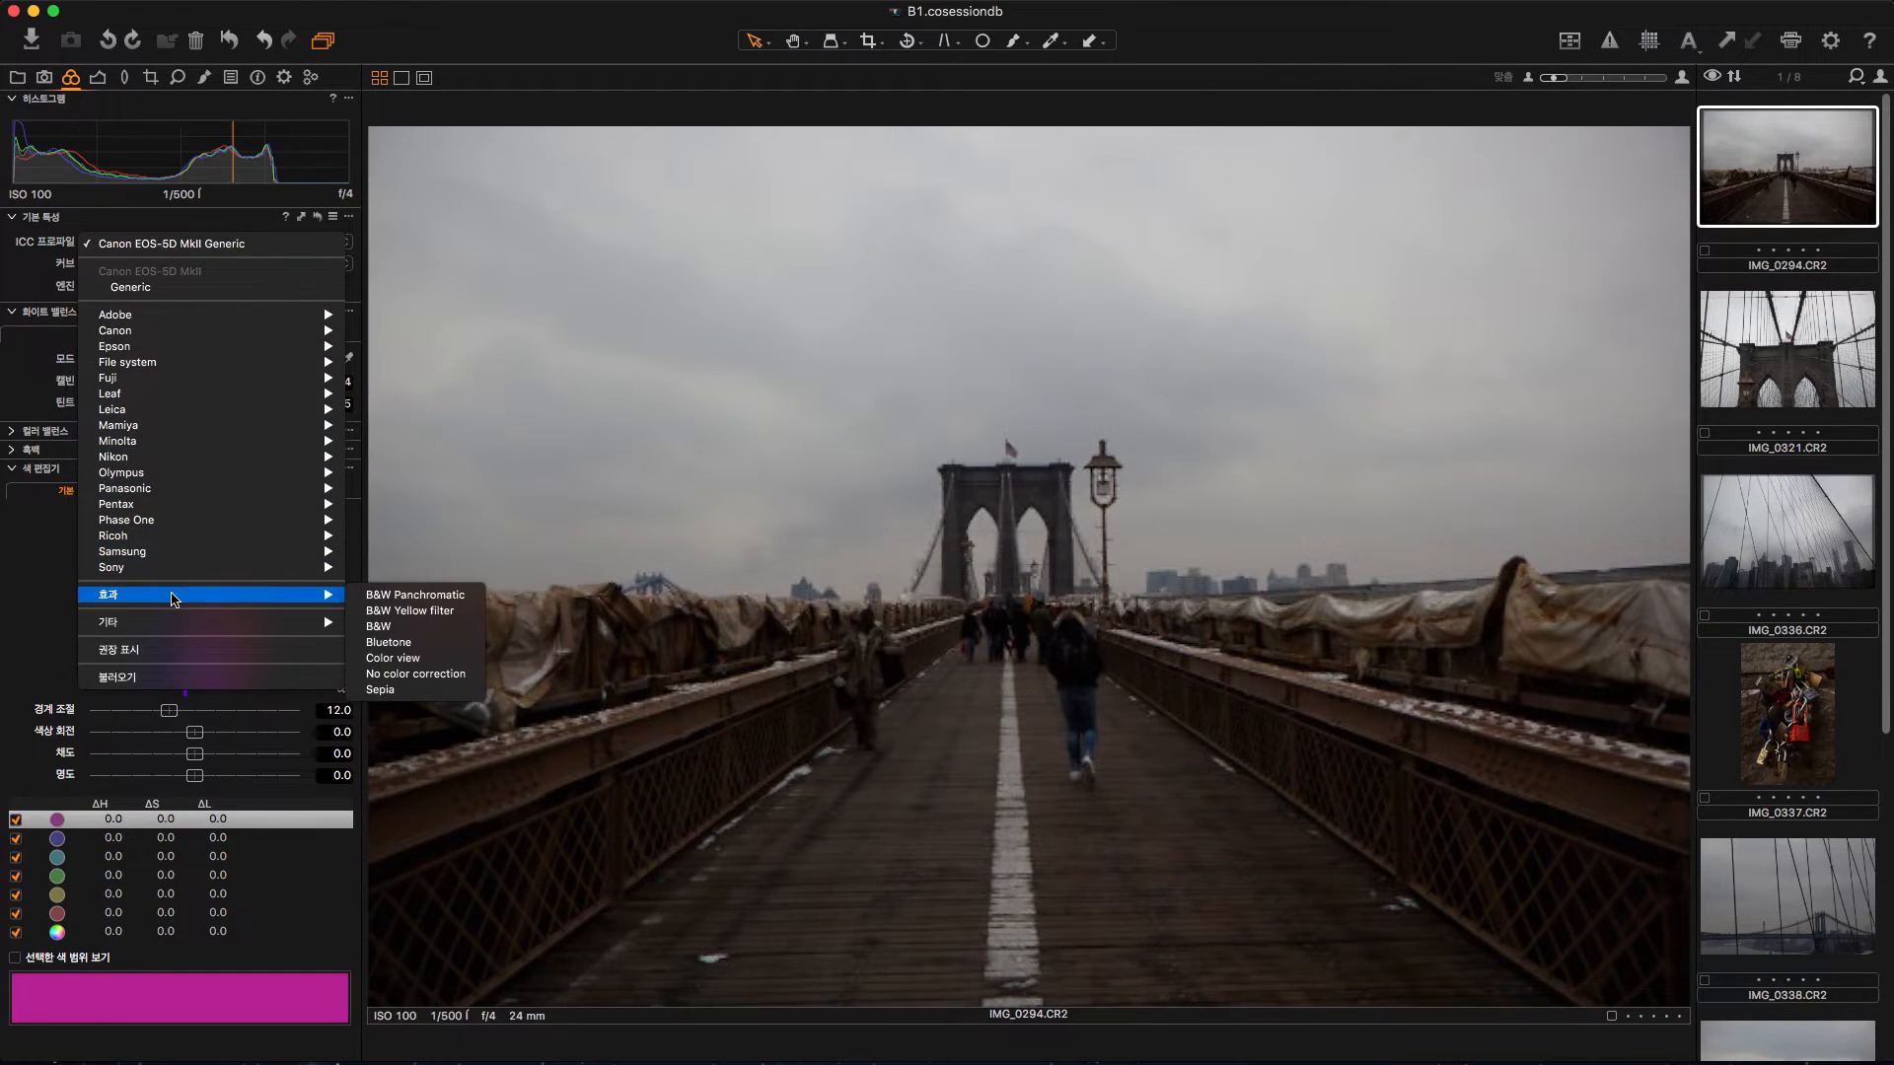
pyautogui.click(395, 596)
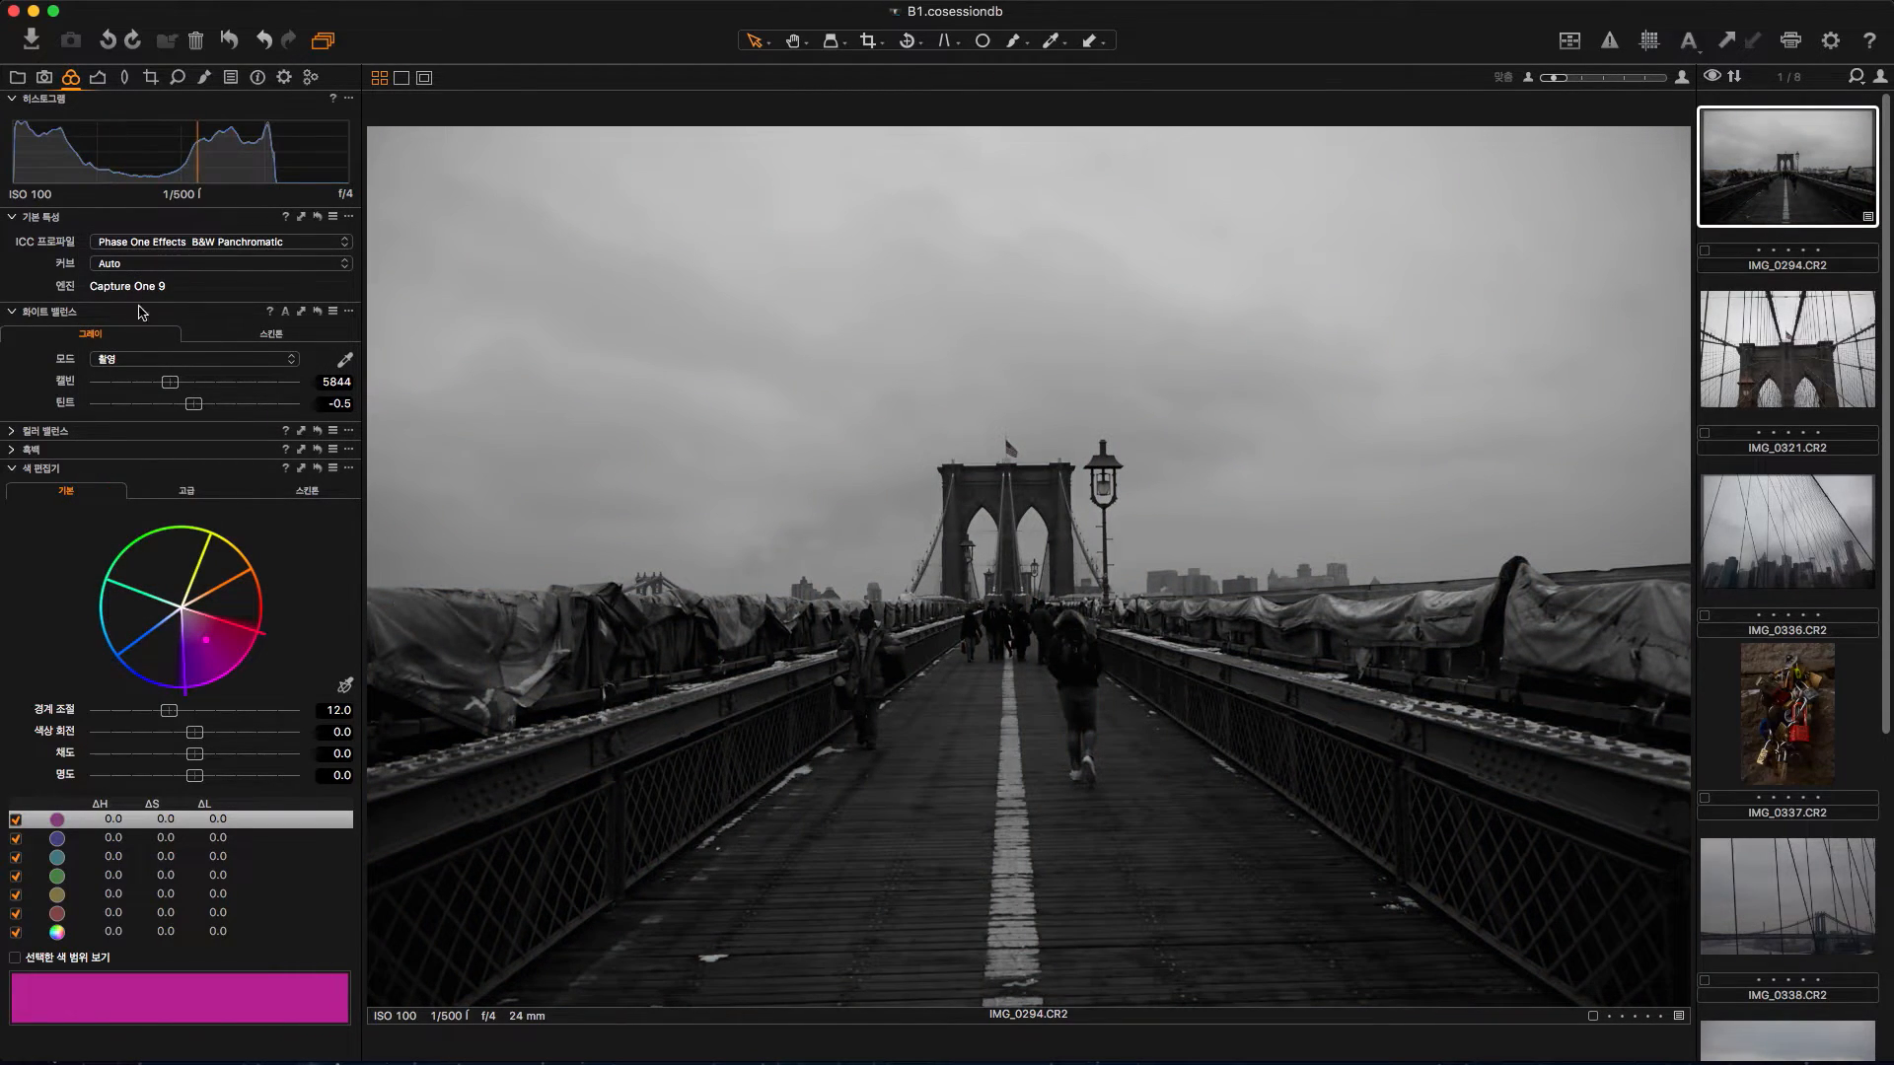
pyautogui.click(113, 265)
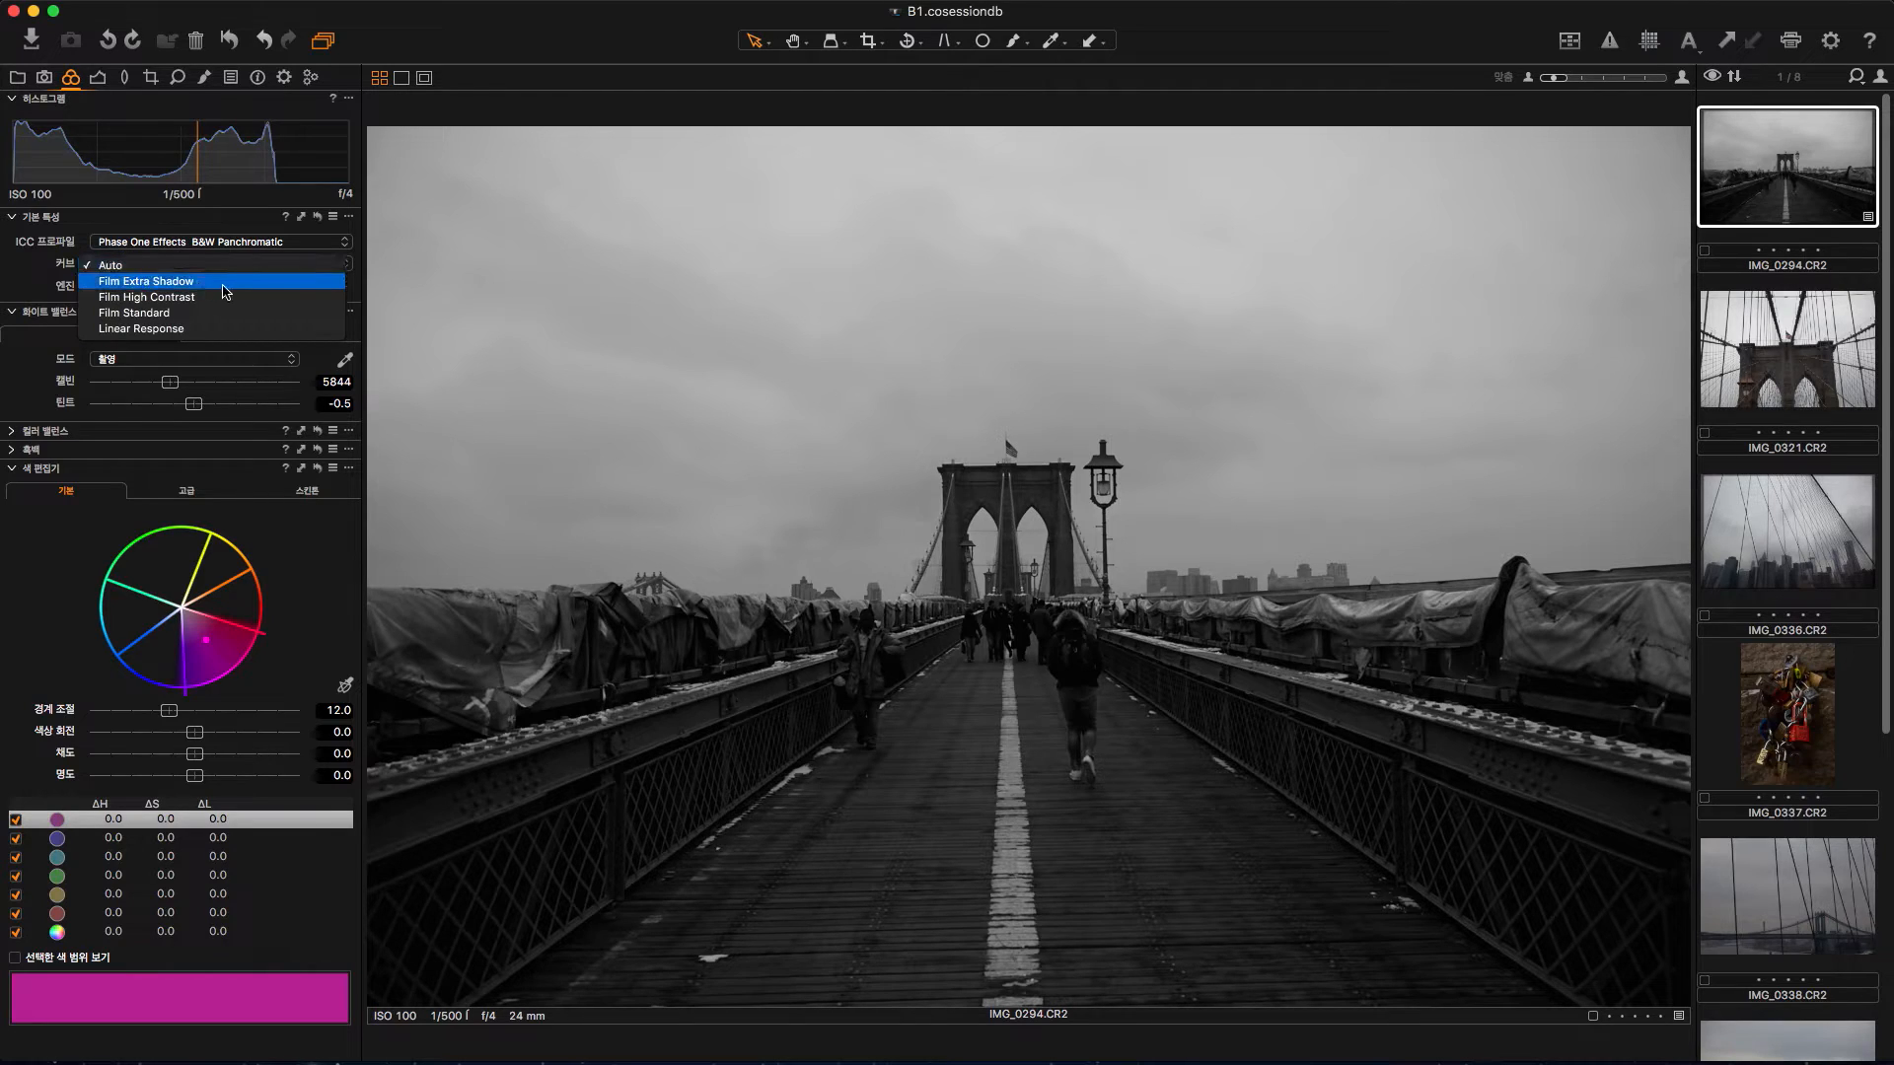
pyautogui.click(154, 298)
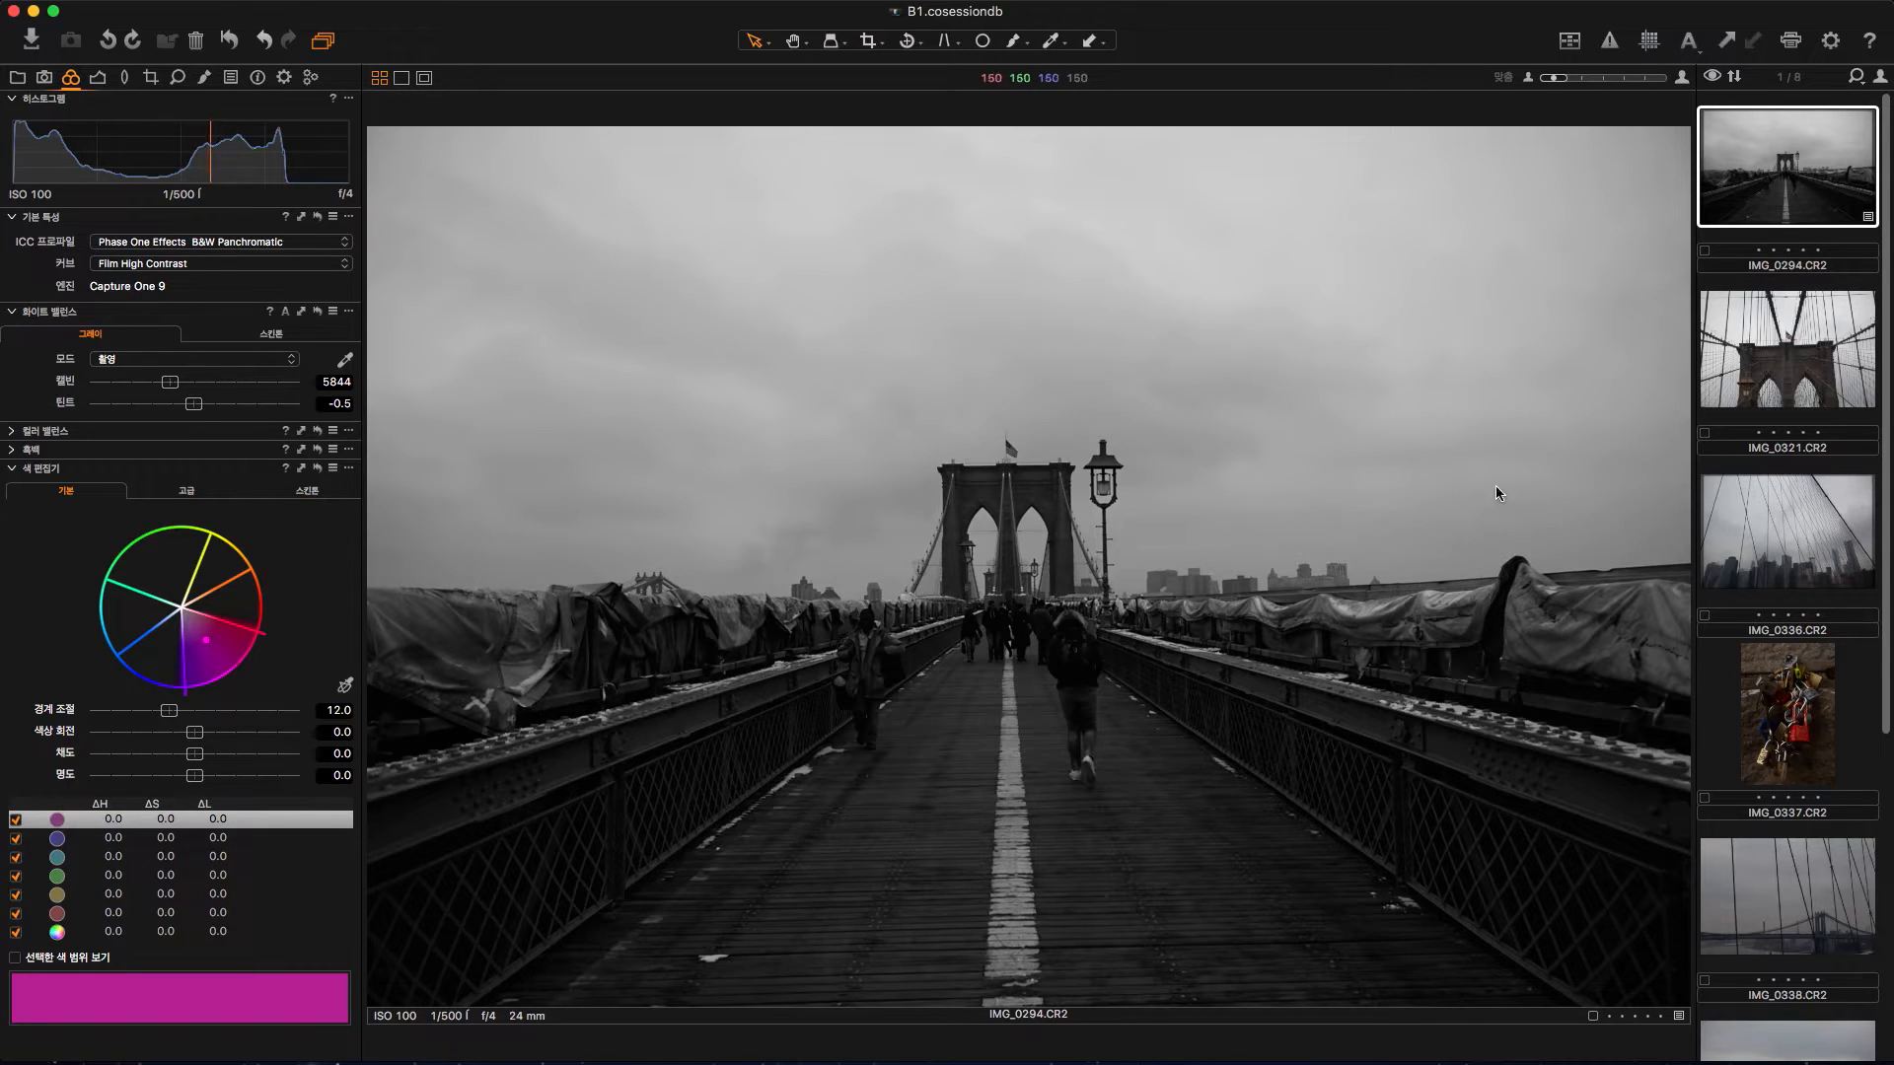
# Step: Set highlight recovery to 79 in the High Dynamic Range tool and raise the RGB shadow input level to 13
pyautogui.click(98, 78)
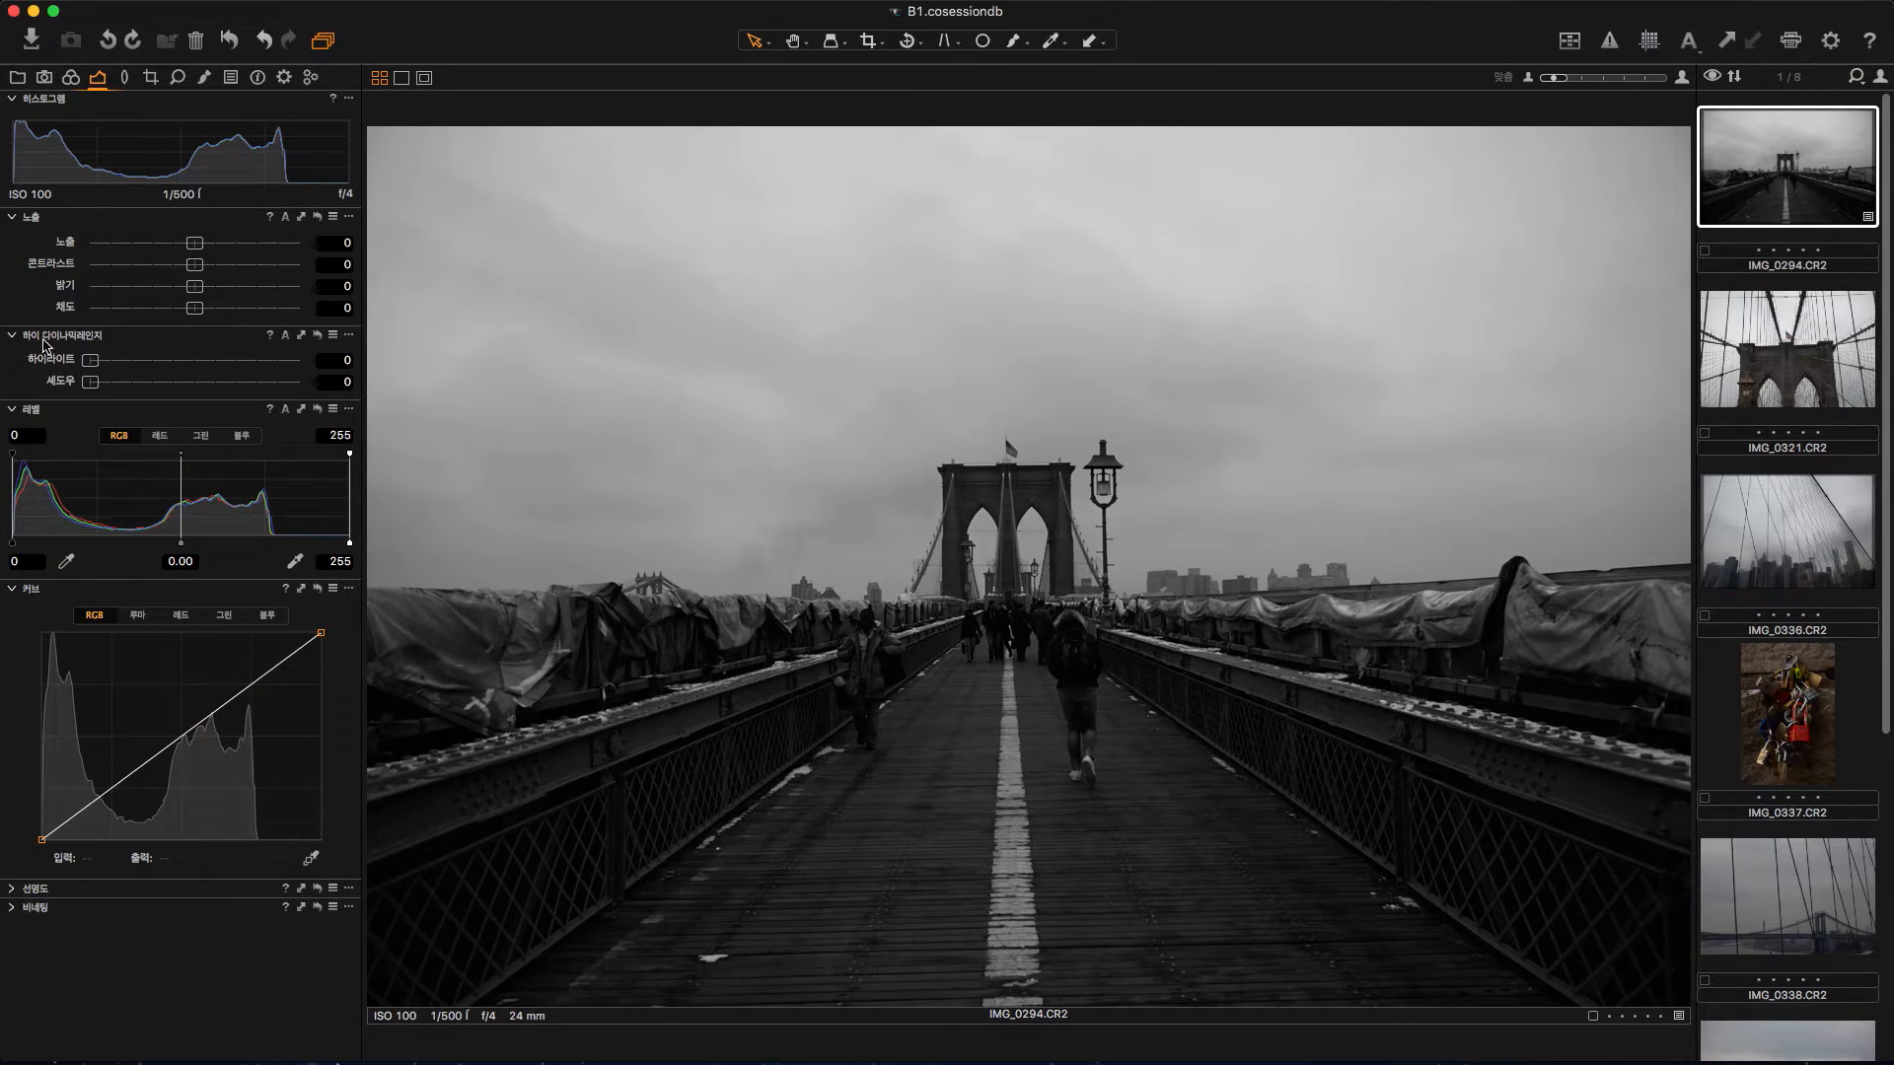
pyautogui.moveTo(94, 365); pyautogui.dragTo(256, 363)
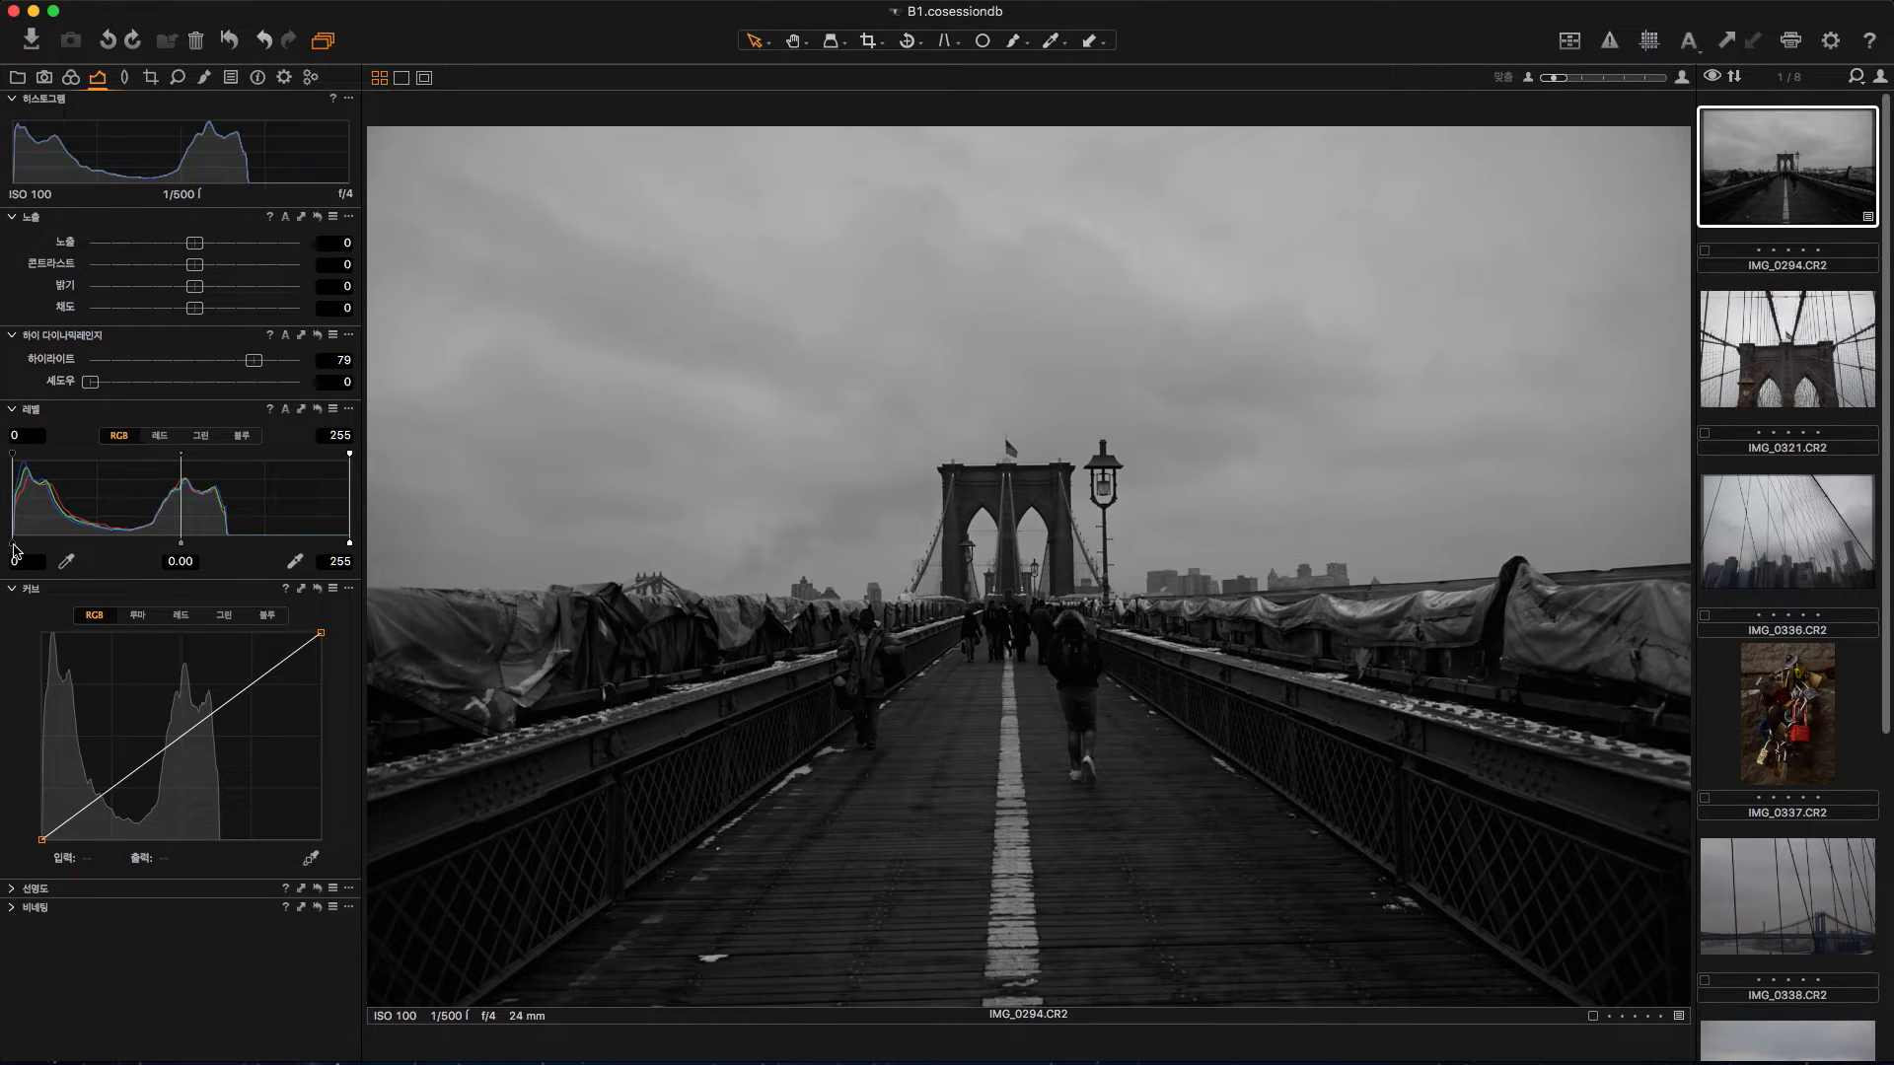
pyautogui.moveTo(15, 552); pyautogui.dragTo(35, 550)
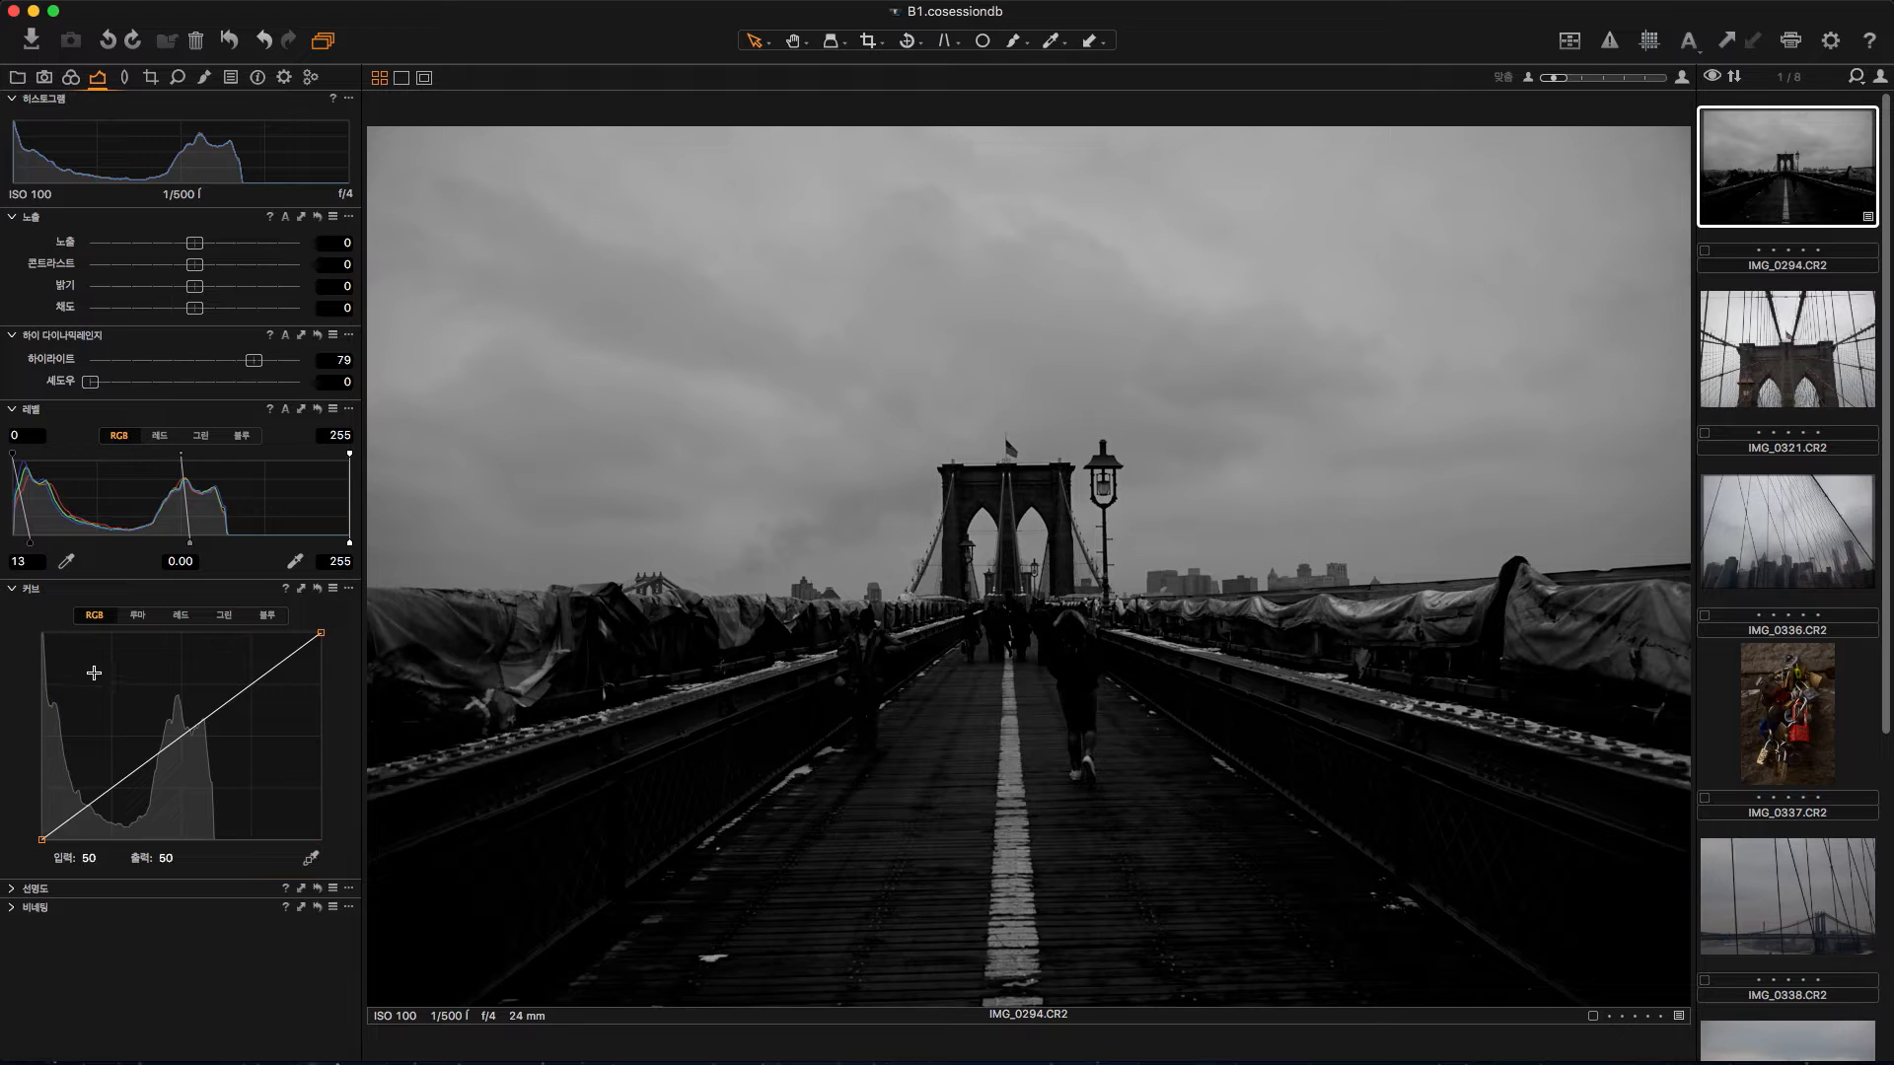
# Step: Try darkening the photo with a shifted RGB curve black point and a steep multi-point curve, resetting the curve each time
pyautogui.moveTo(40, 837); pyautogui.dragTo(125, 848)
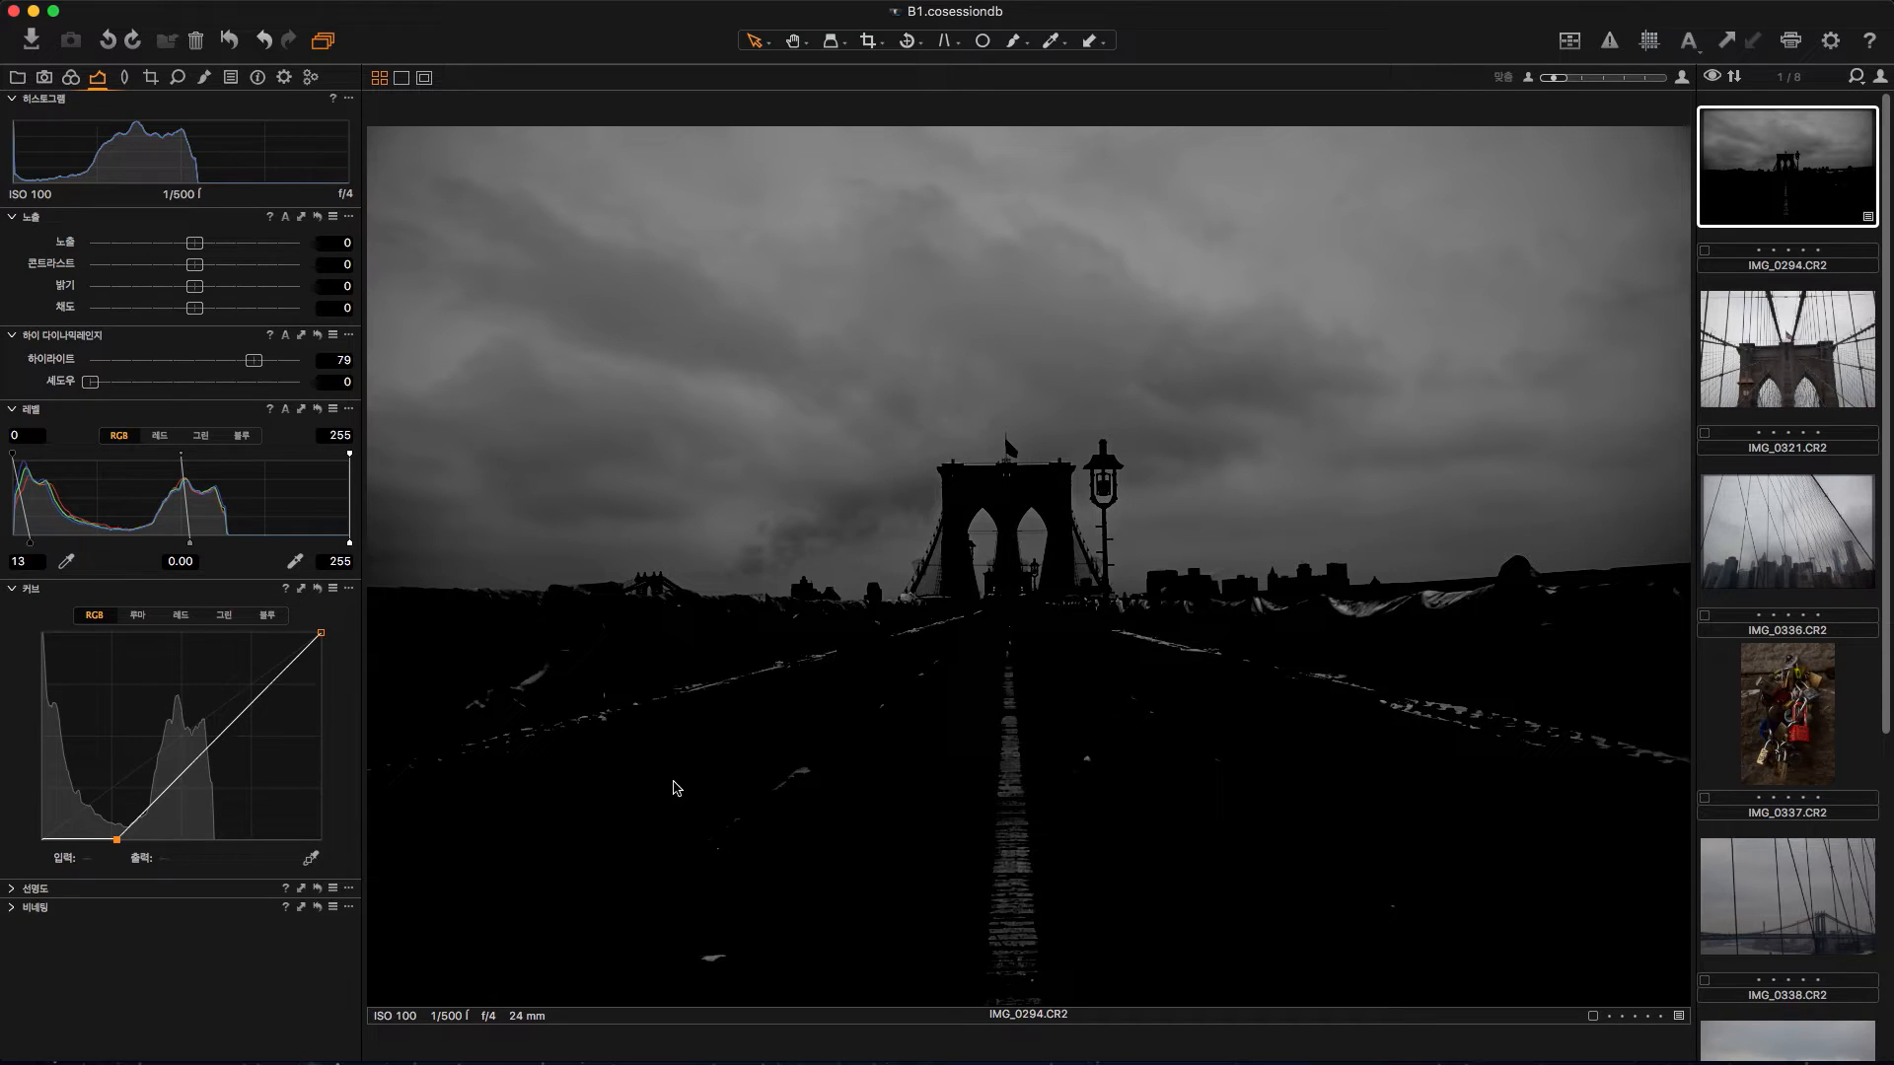
pyautogui.click(318, 588)
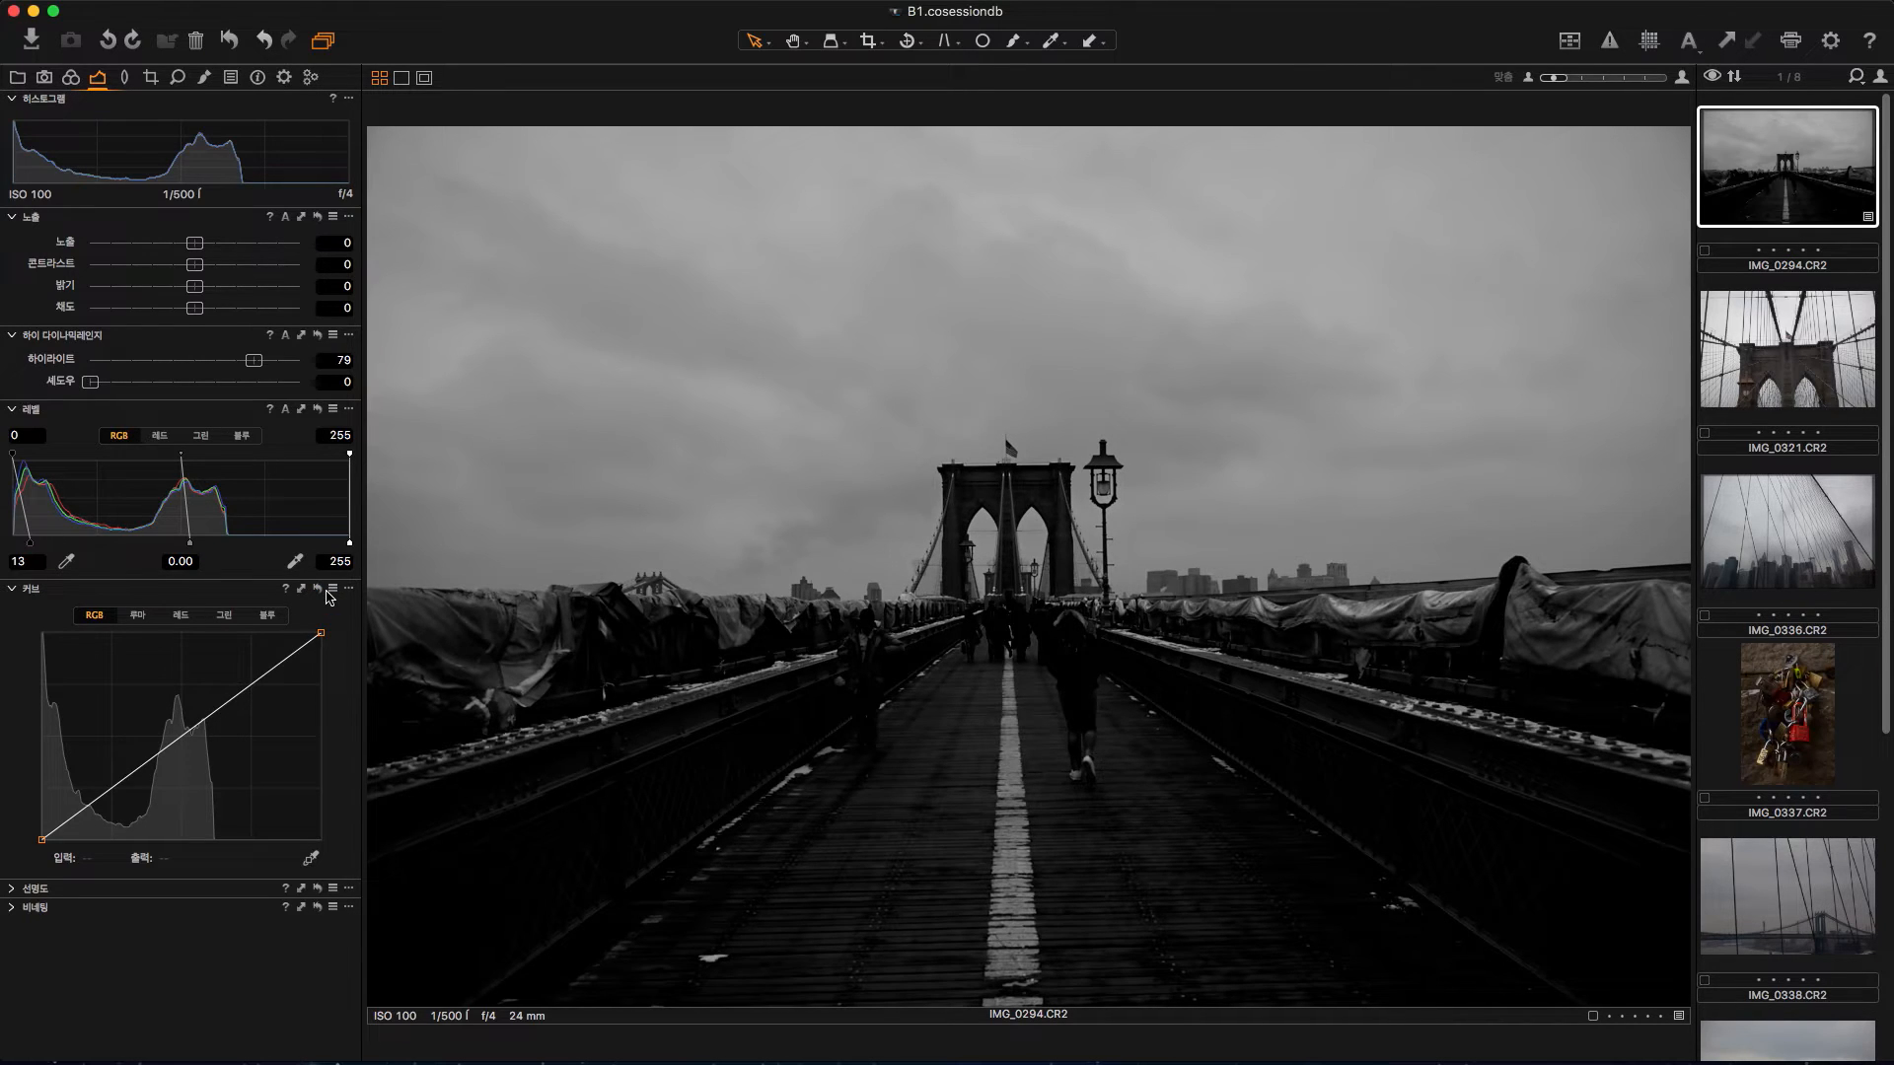
pyautogui.moveTo(222, 703); pyautogui.dragTo(223, 681)
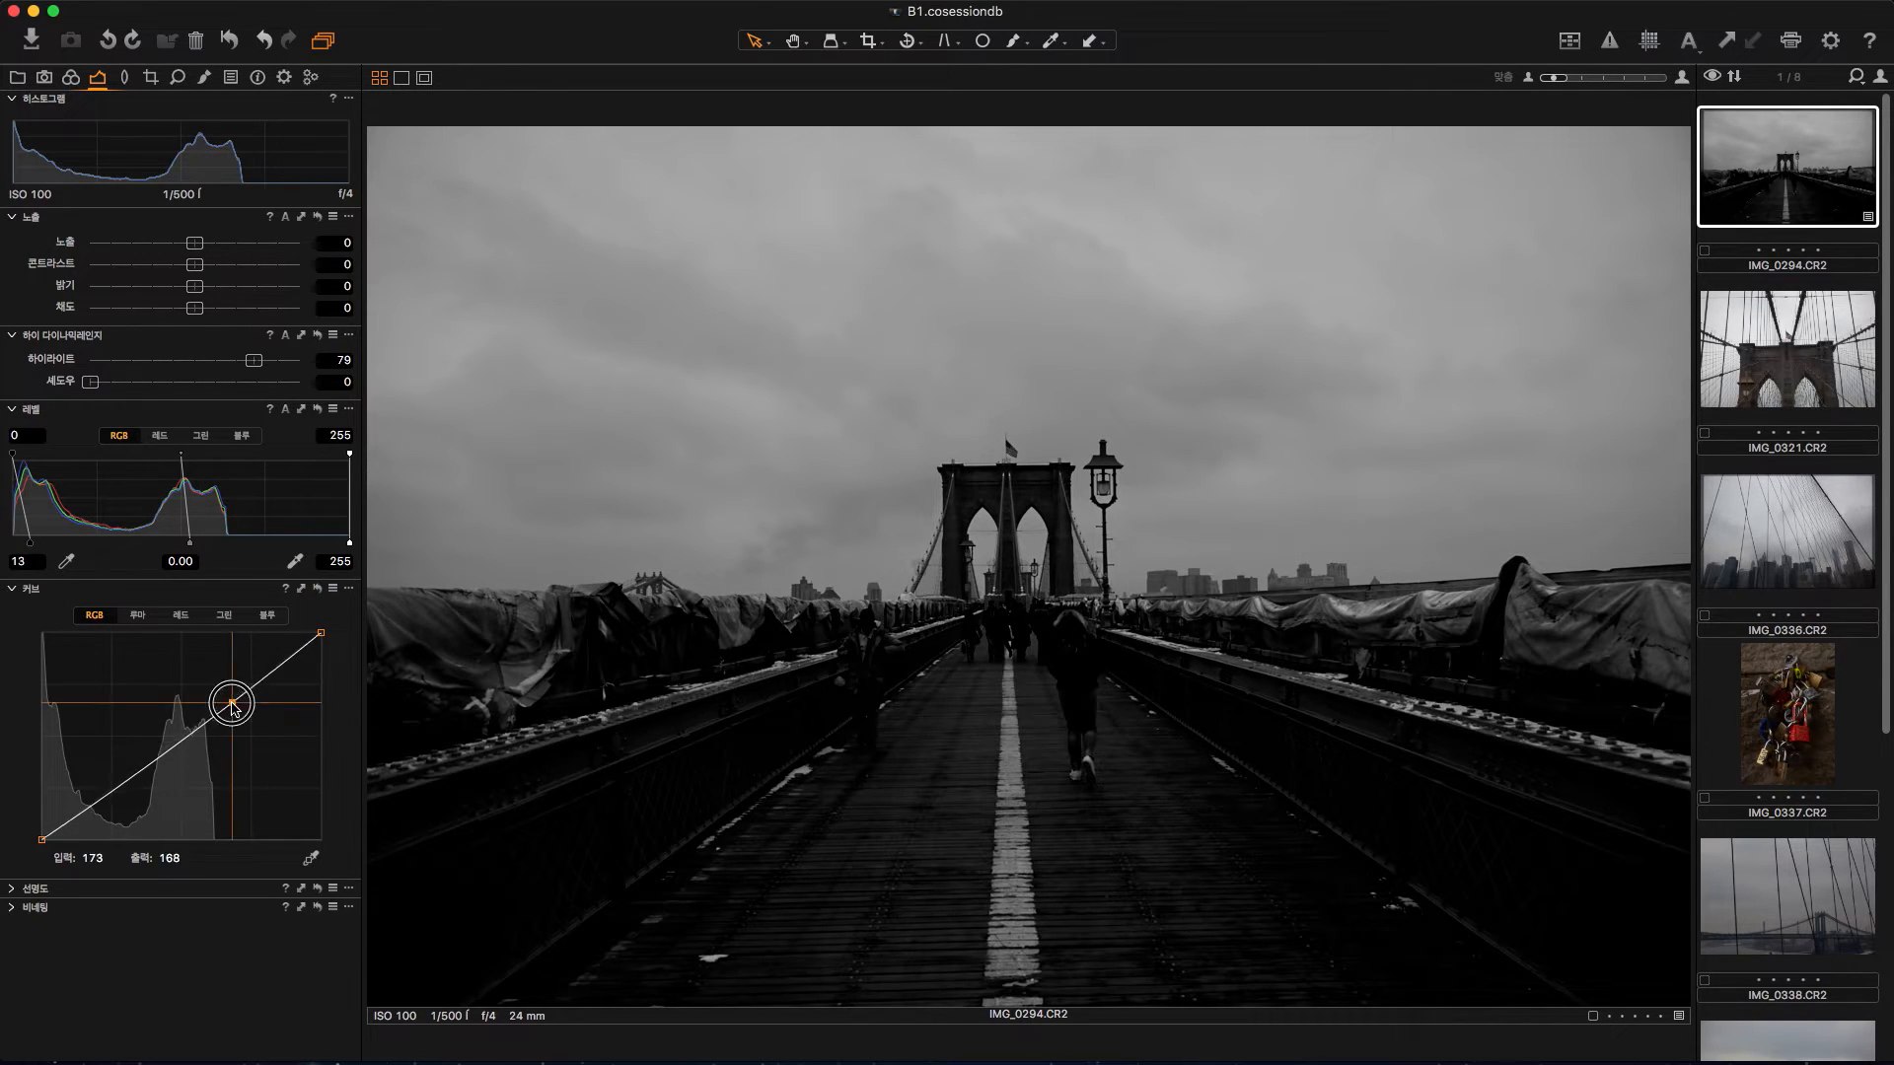
pyautogui.click(199, 761)
pyautogui.click(164, 795)
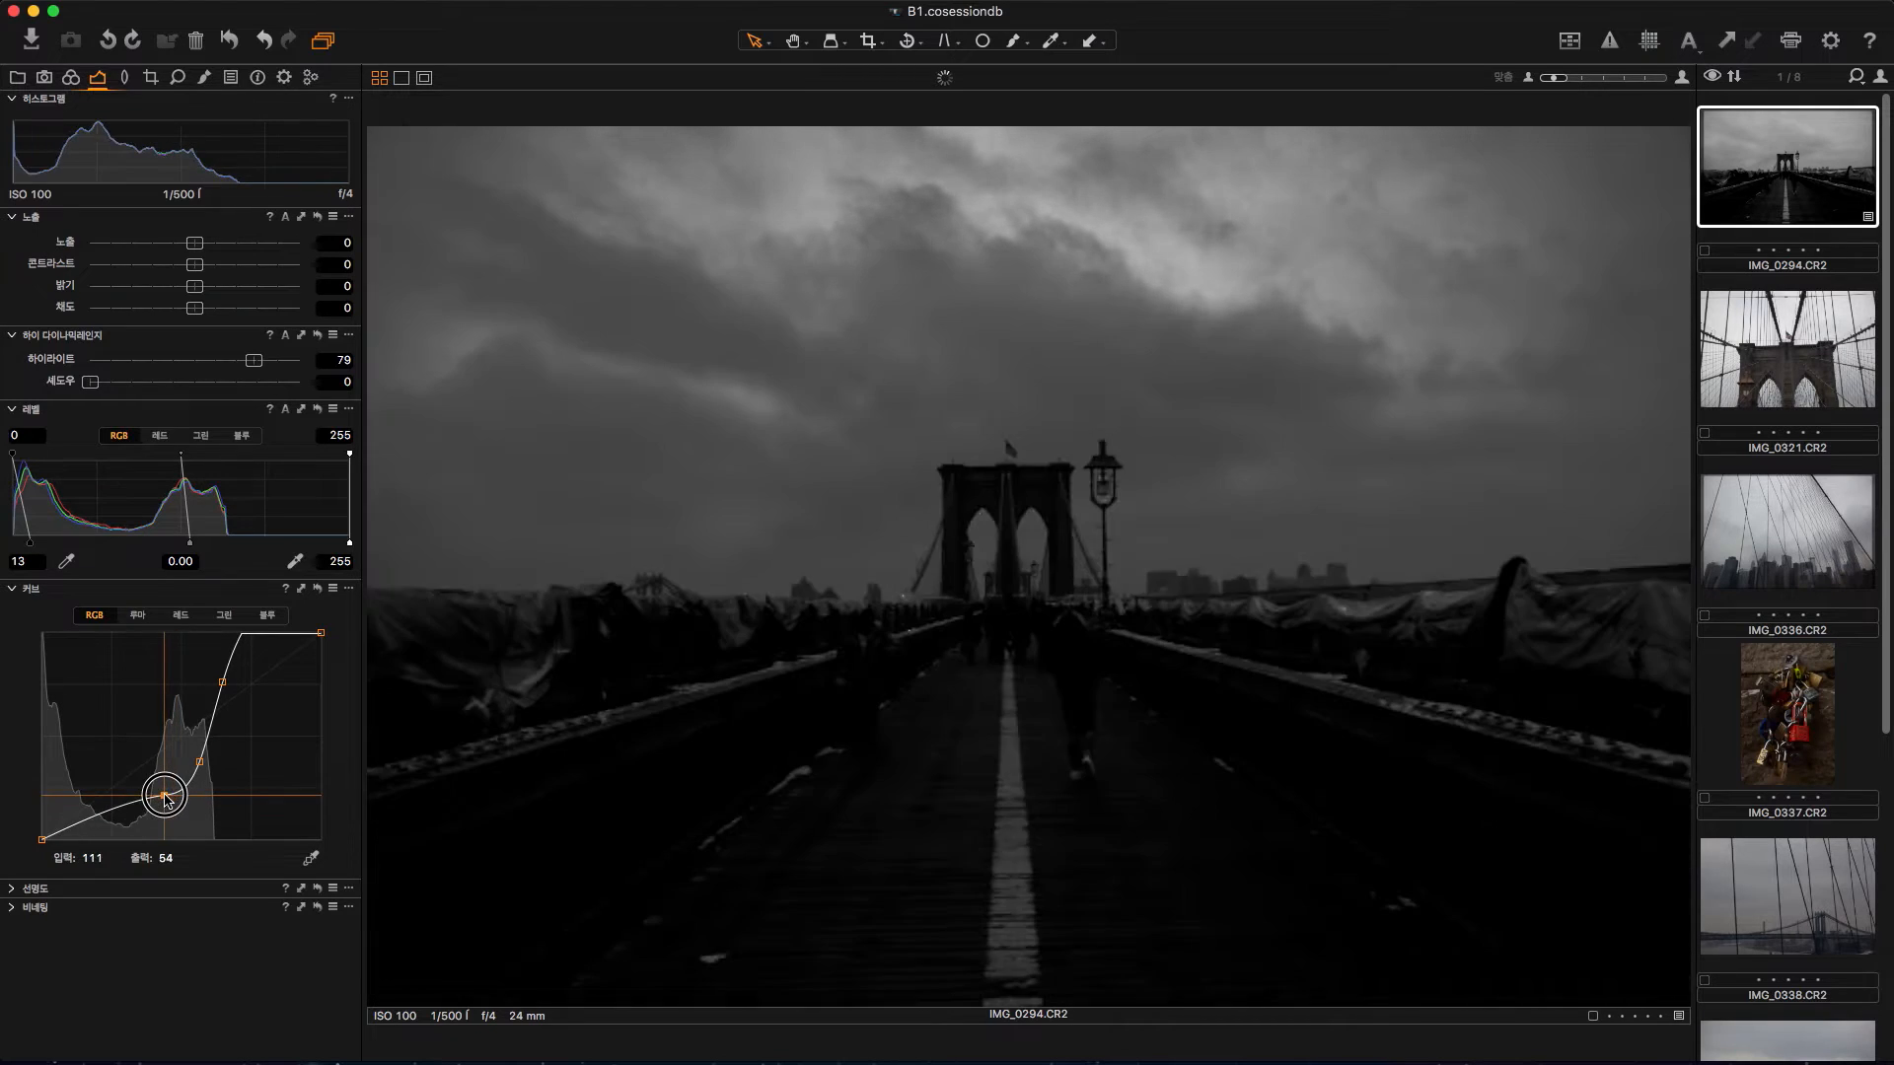
pyautogui.click(317, 589)
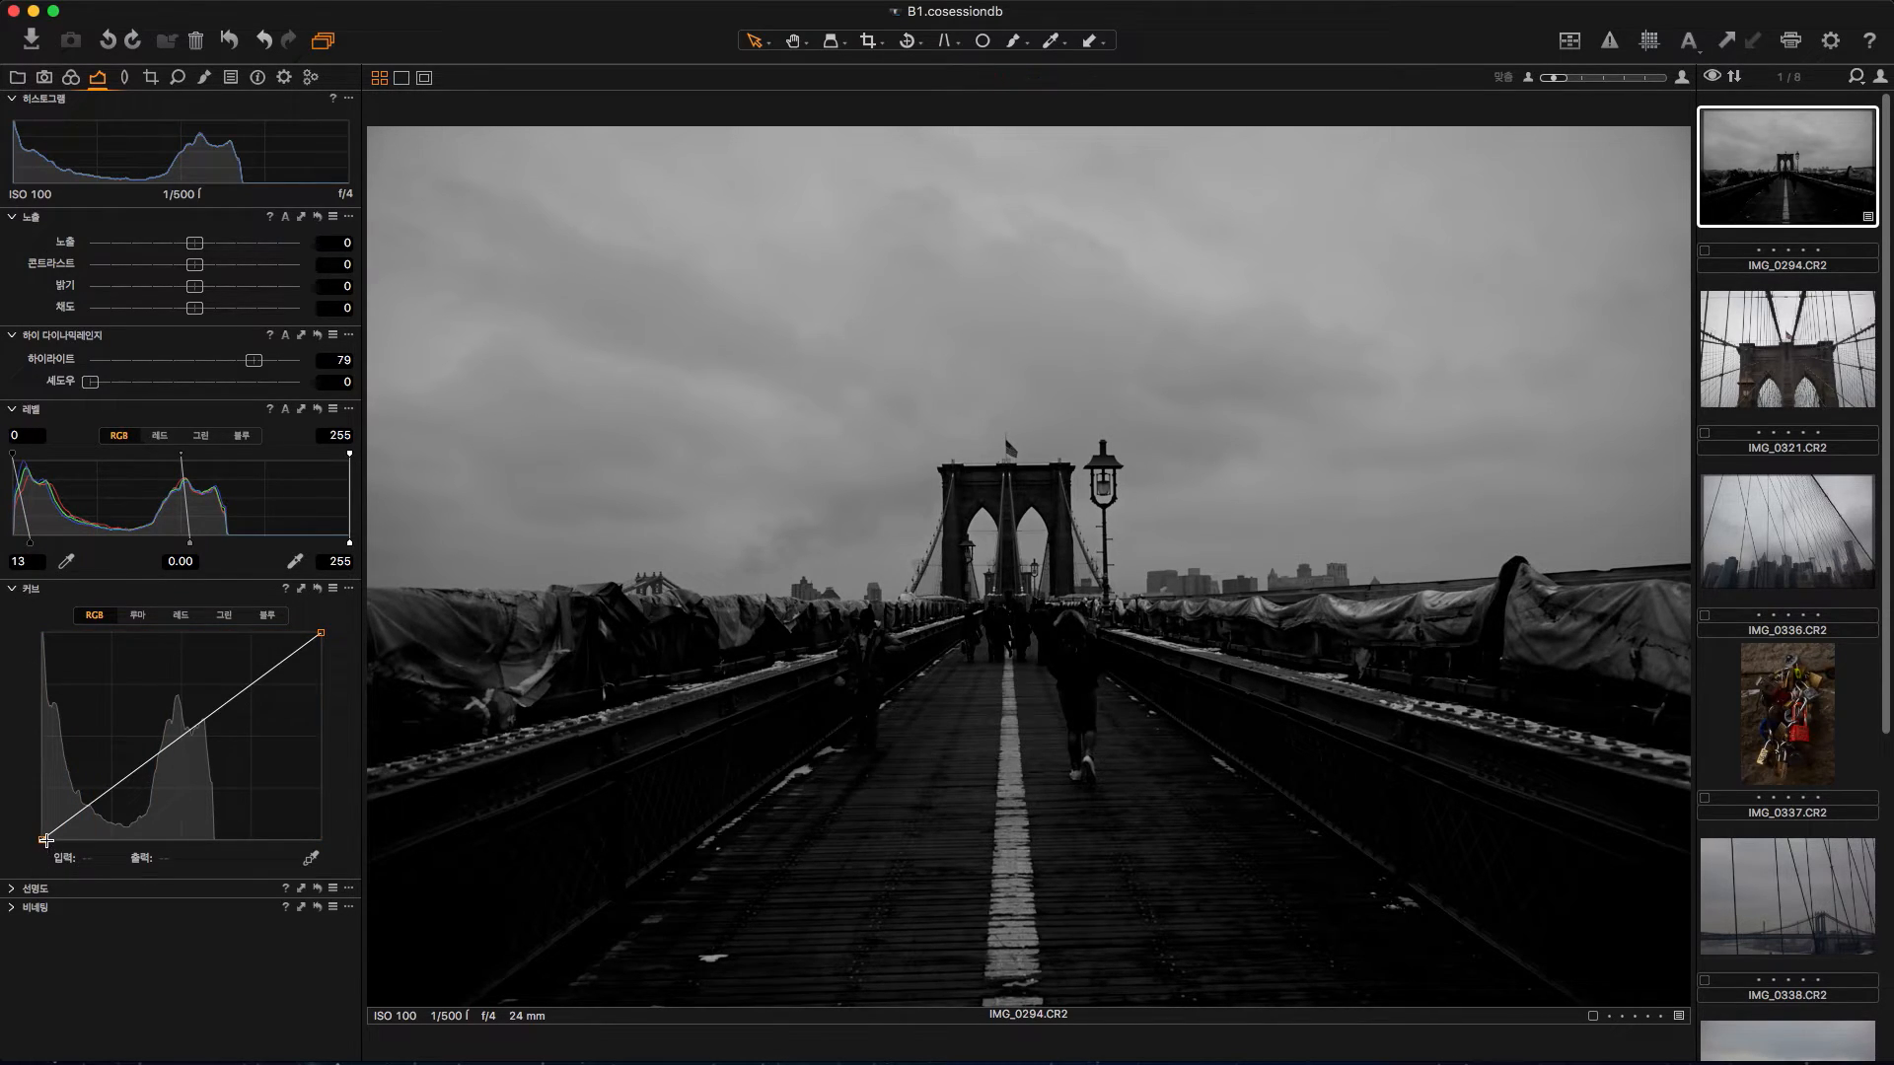
# Step: Return the RGB shadow input level to 0 for comparison and raise it again to 12
pyautogui.moveTo(27, 543); pyautogui.dragTo(12, 544)
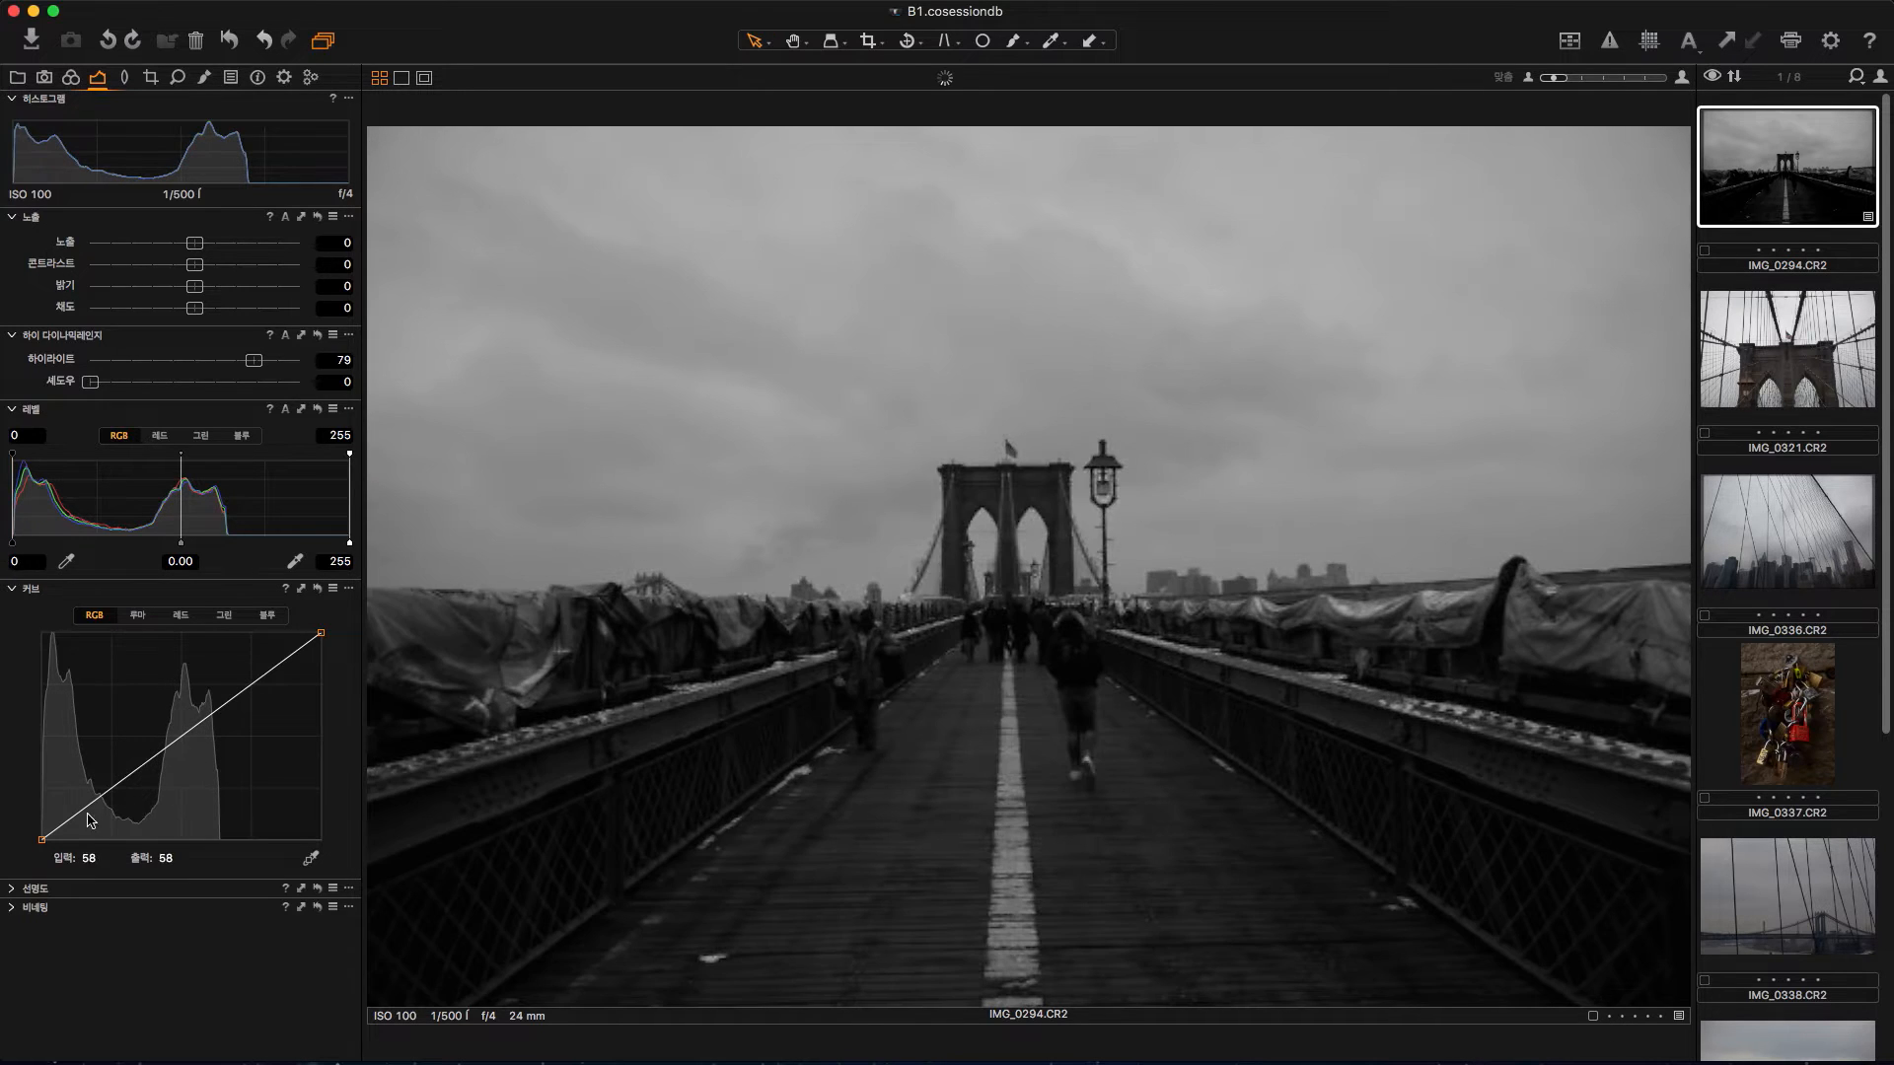
pyautogui.moveTo(42, 839)
pyautogui.mouseDown()
pyautogui.moveTo(59, 848)
pyautogui.moveTo(43, 840)
pyautogui.mouseUp()
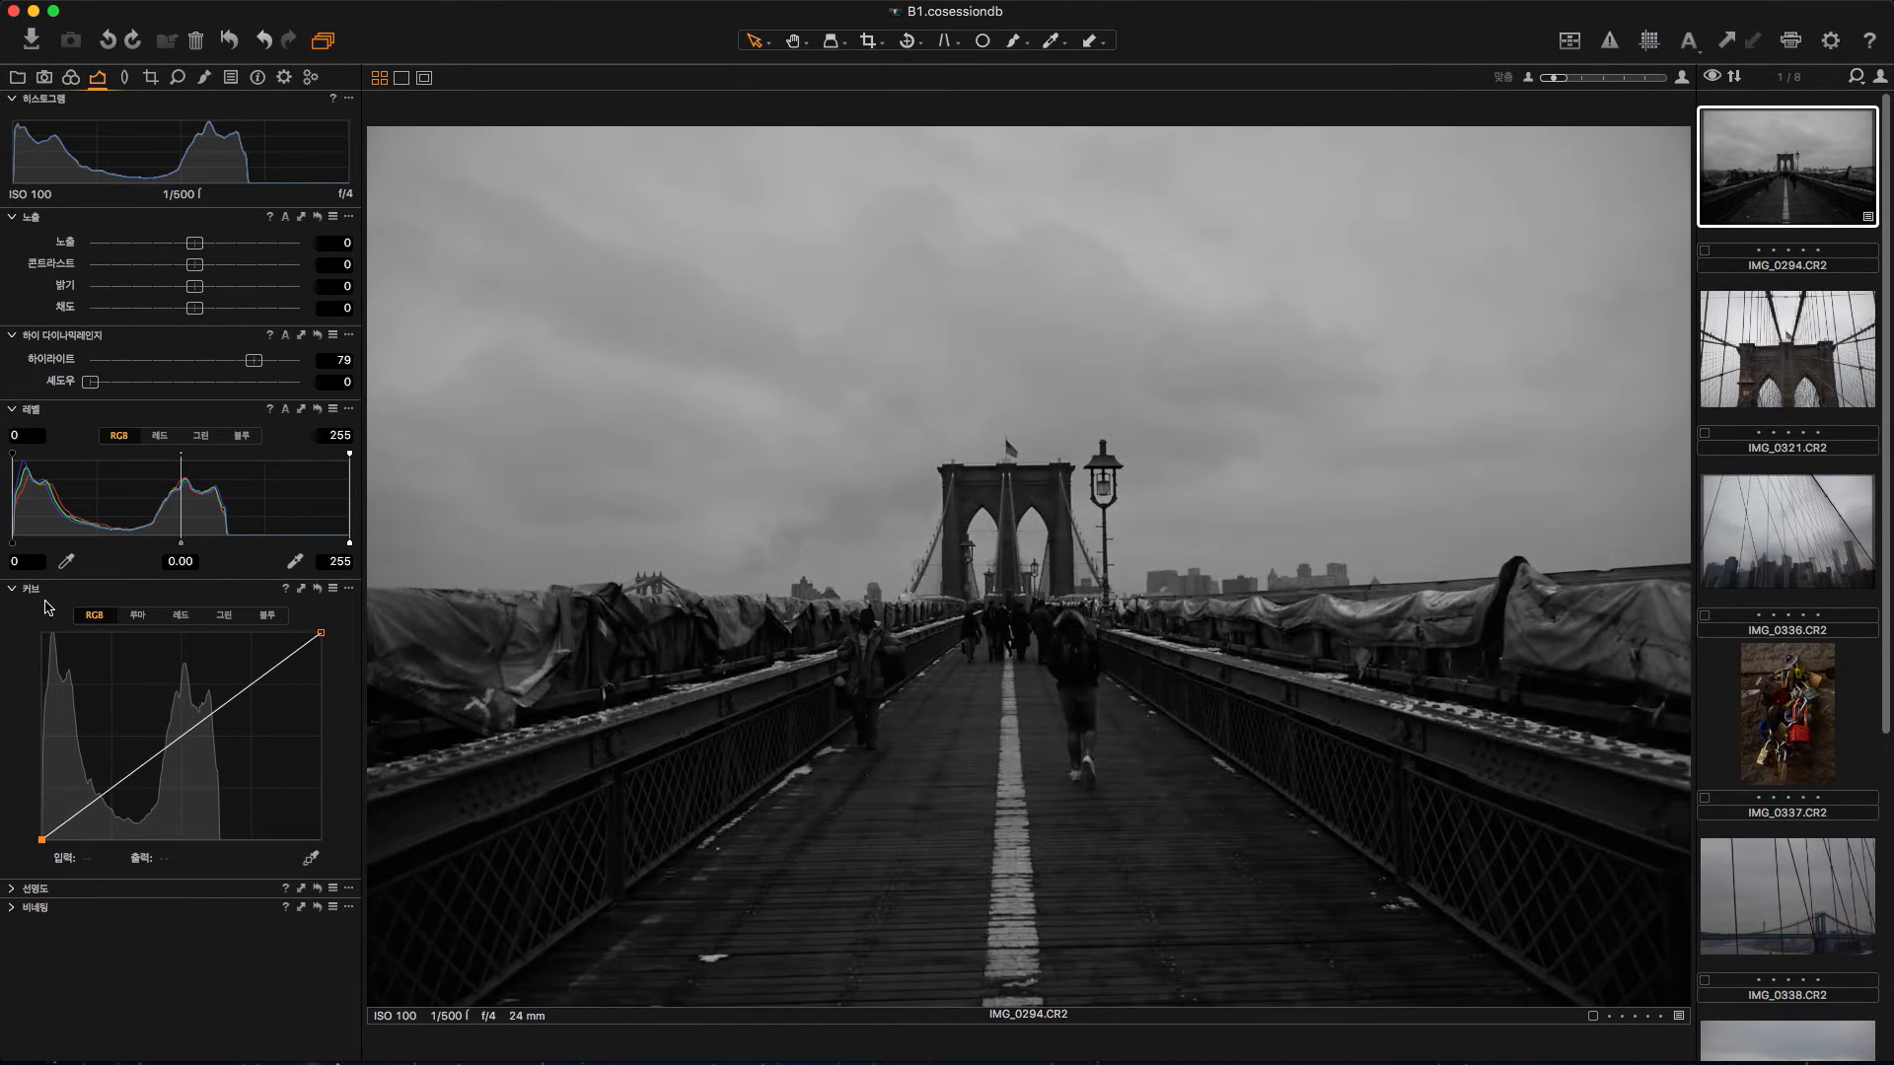
pyautogui.moveTo(16, 545); pyautogui.dragTo(29, 546)
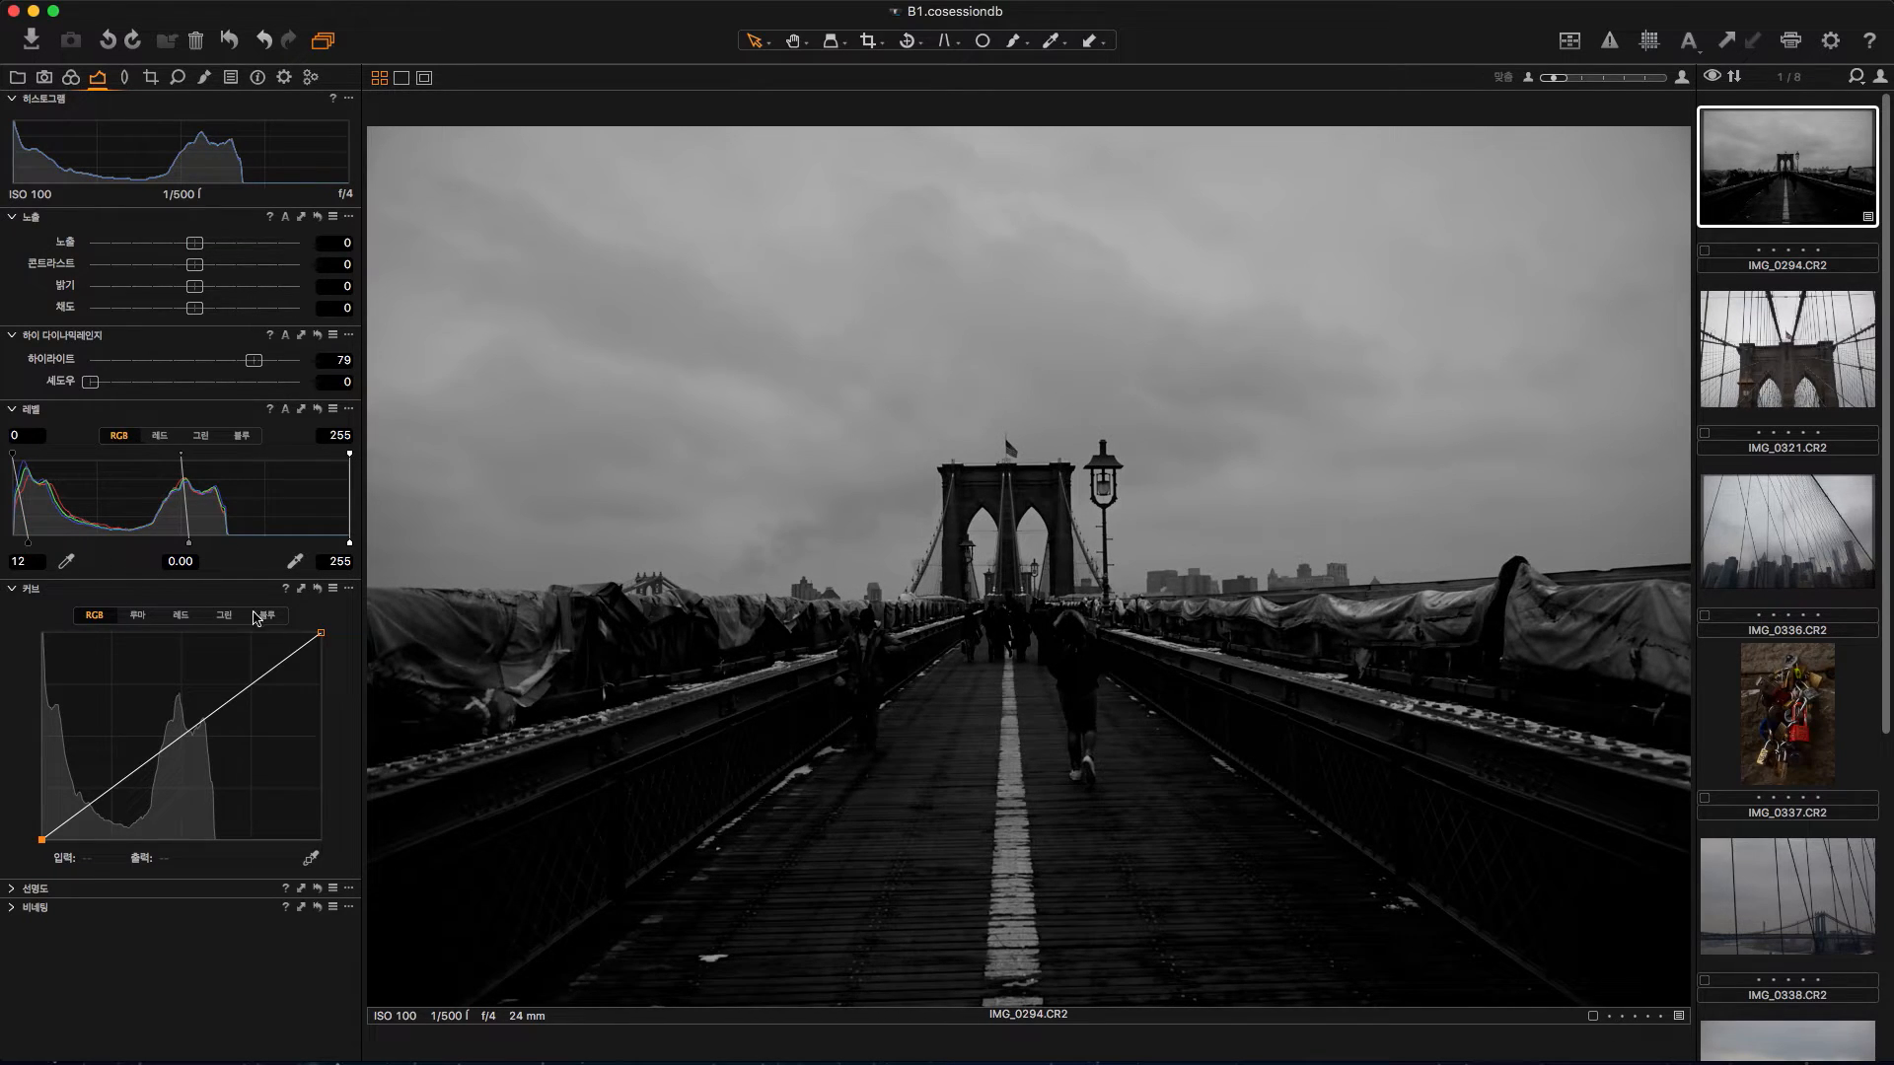
# Step: Collapse the Curve tool and set the Clarity method to Punch (펀치) with clarity 17 and structure 17
pyautogui.click(22, 589)
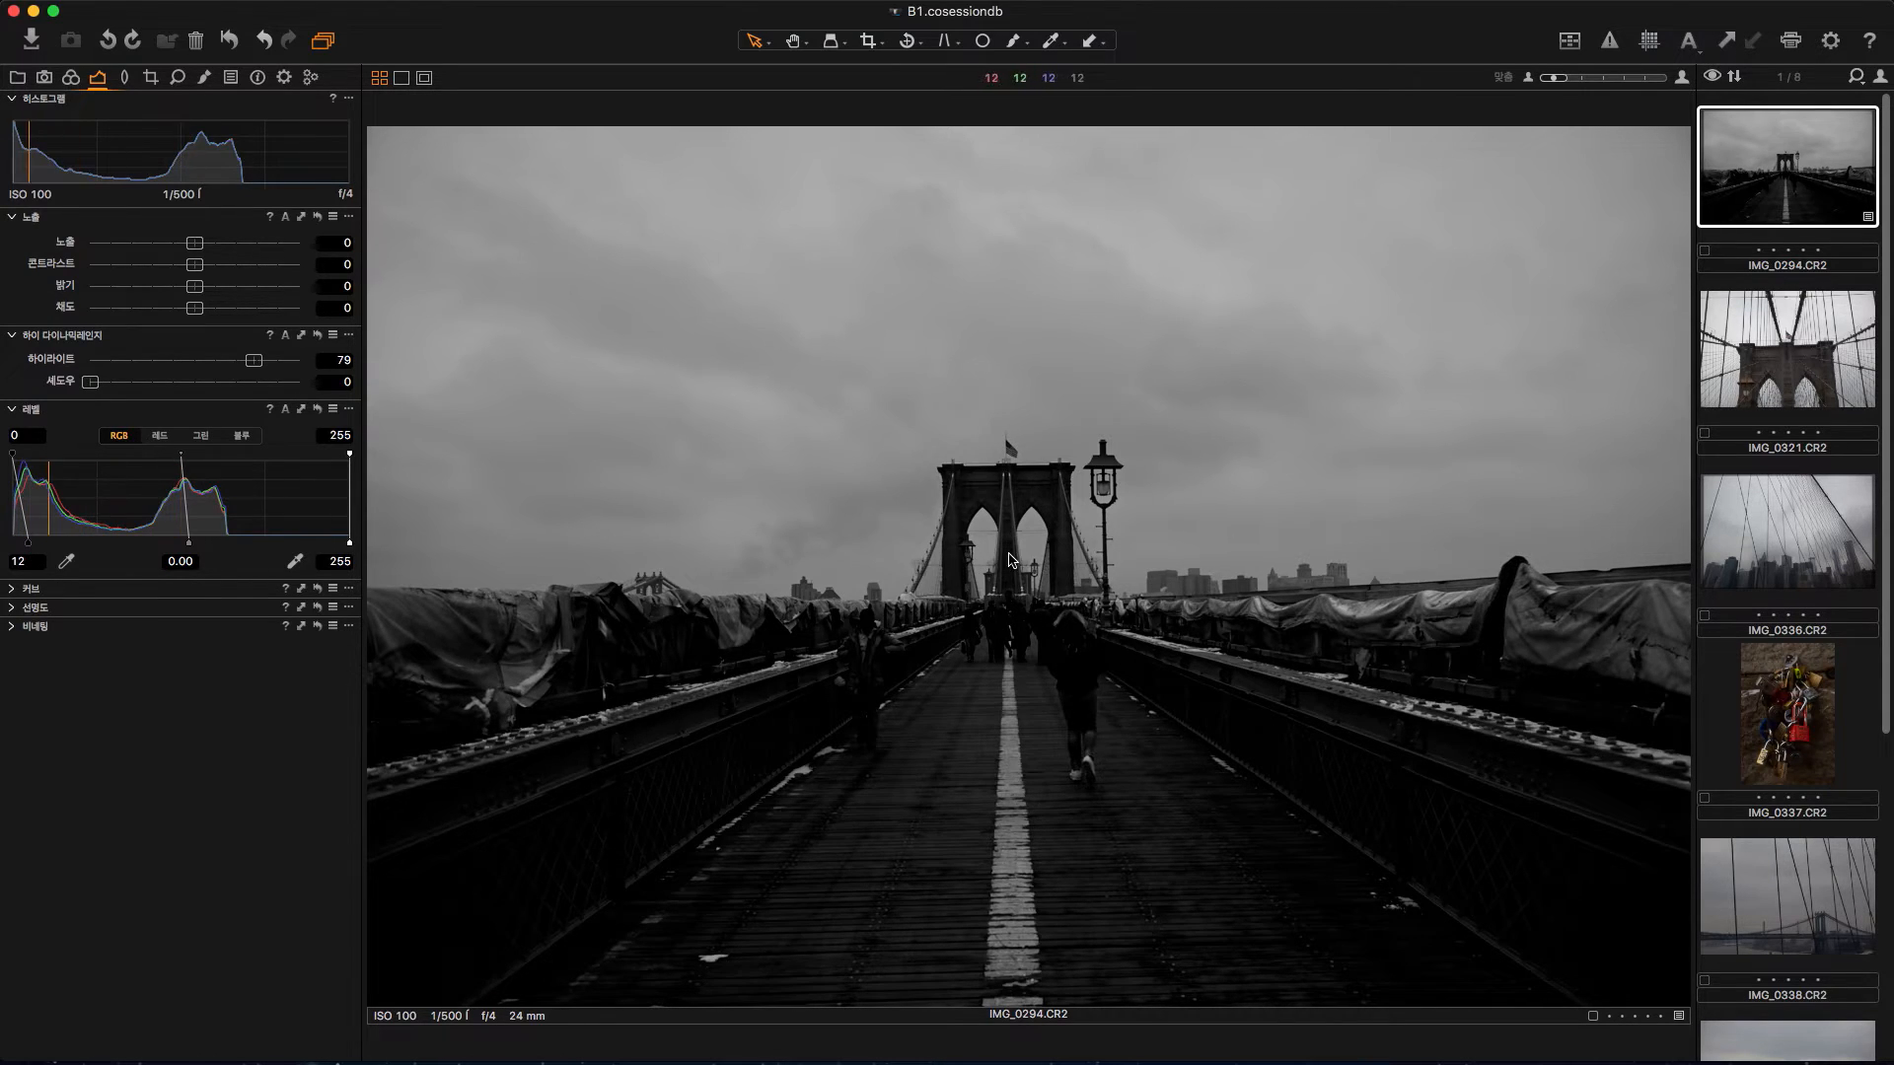
pyautogui.click(13, 612)
pyautogui.click(177, 635)
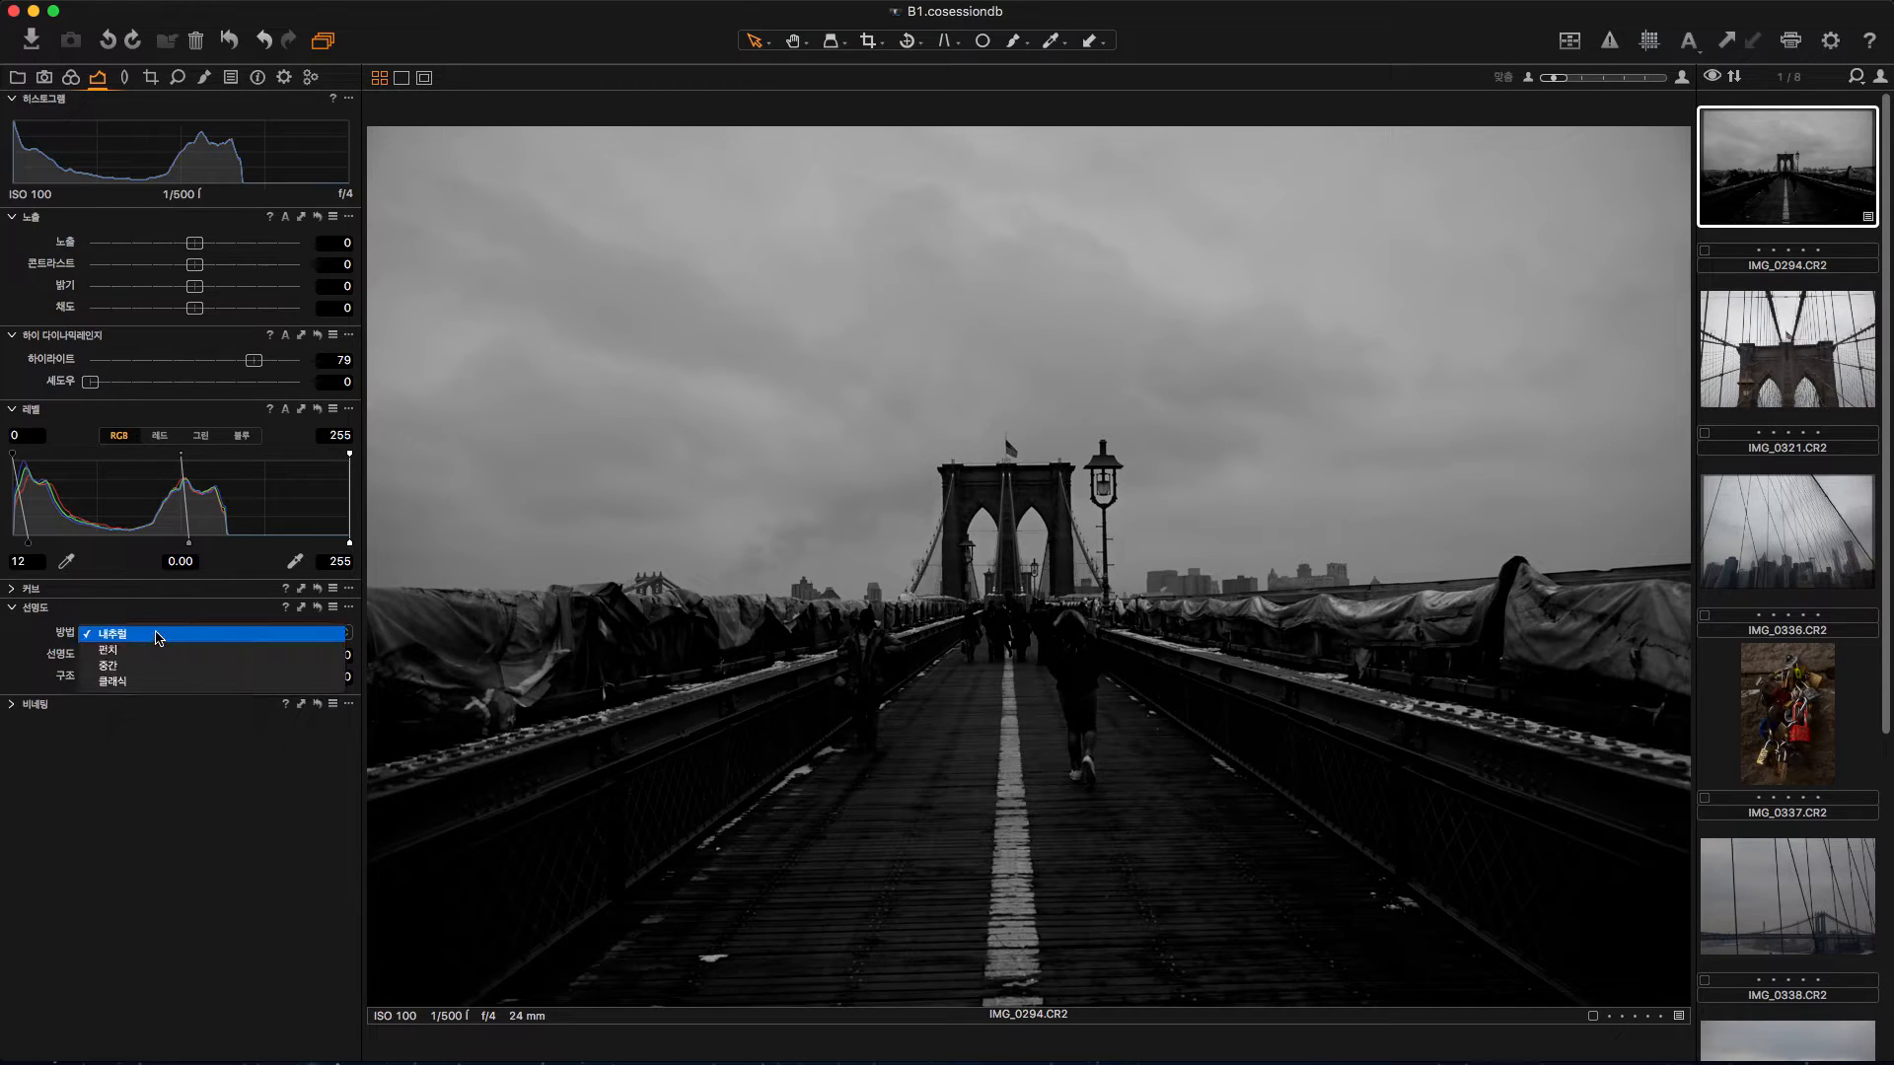
pyautogui.click(139, 660)
pyautogui.moveTo(191, 659); pyautogui.dragTo(215, 682)
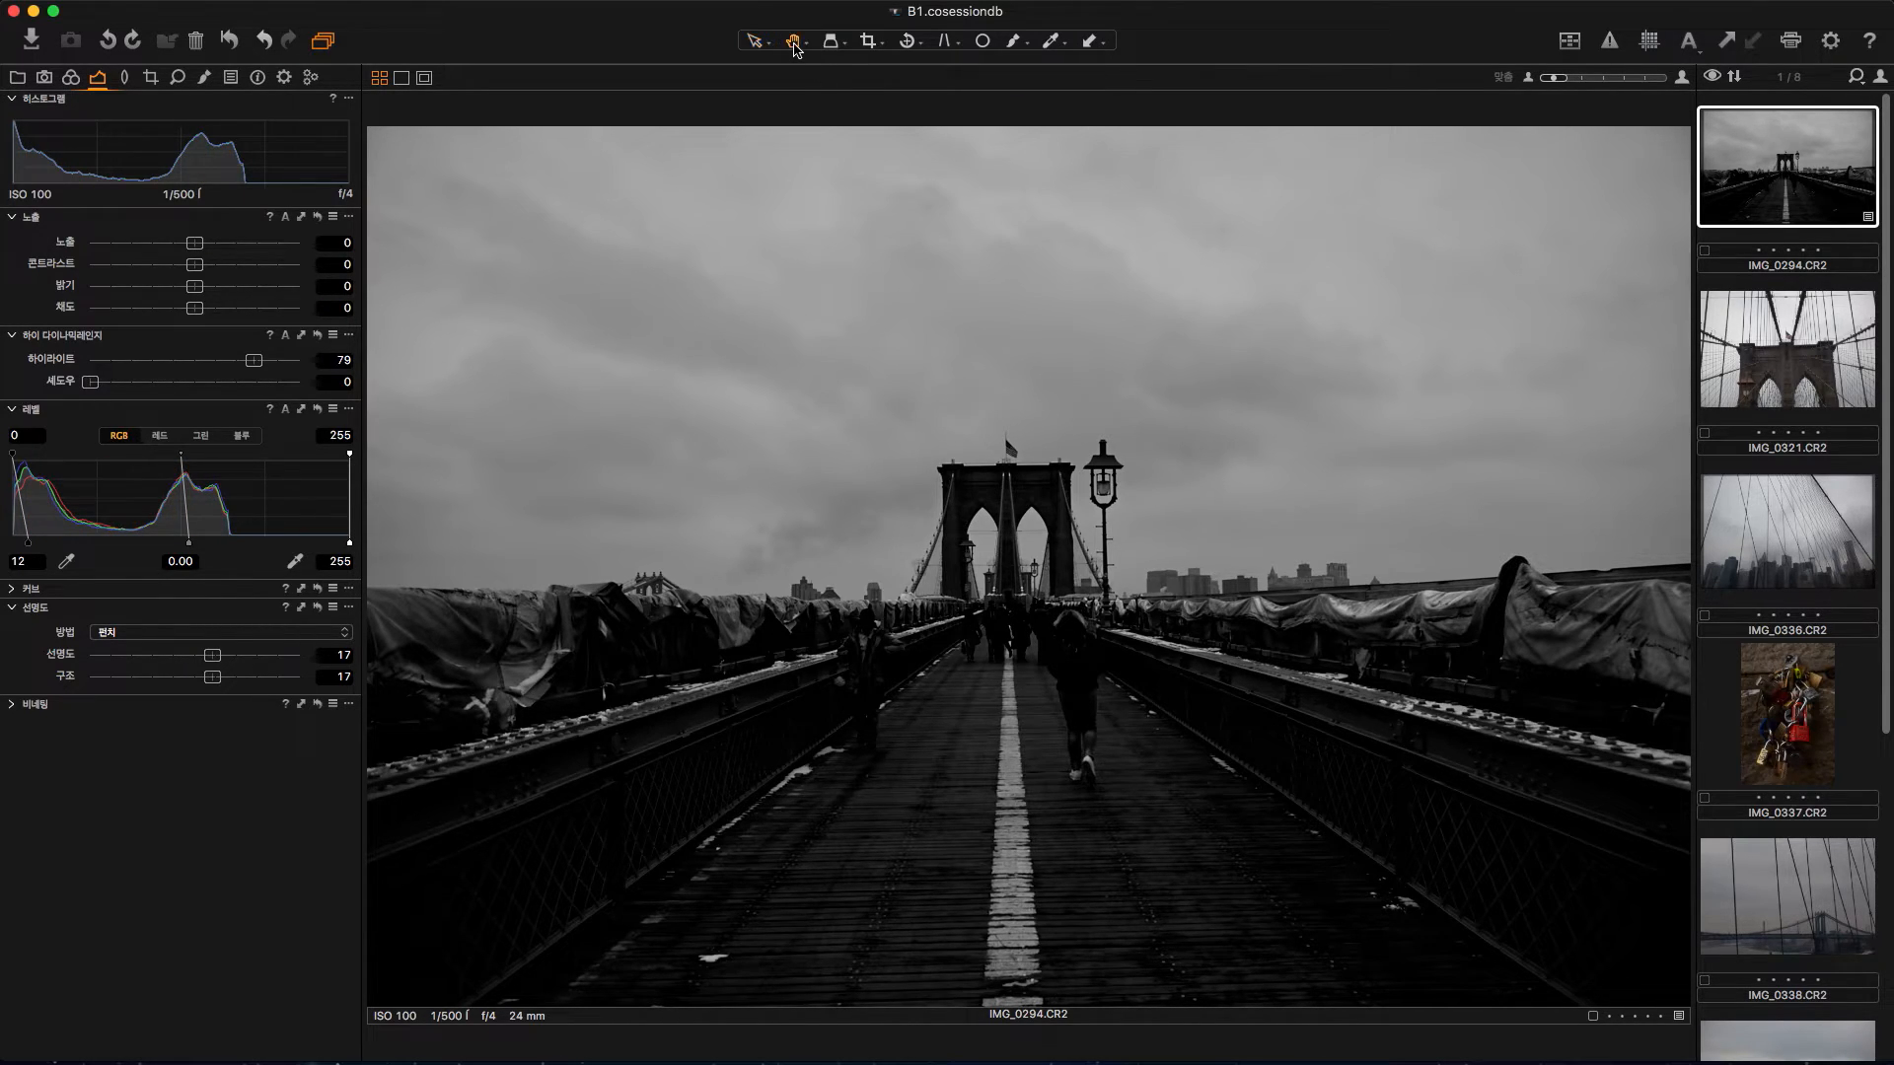
# Step: Examine the bridge tower, lamp post and surrounding detail of IMG_0294.CR2 at 100% zoom
pyautogui.click(1001, 591)
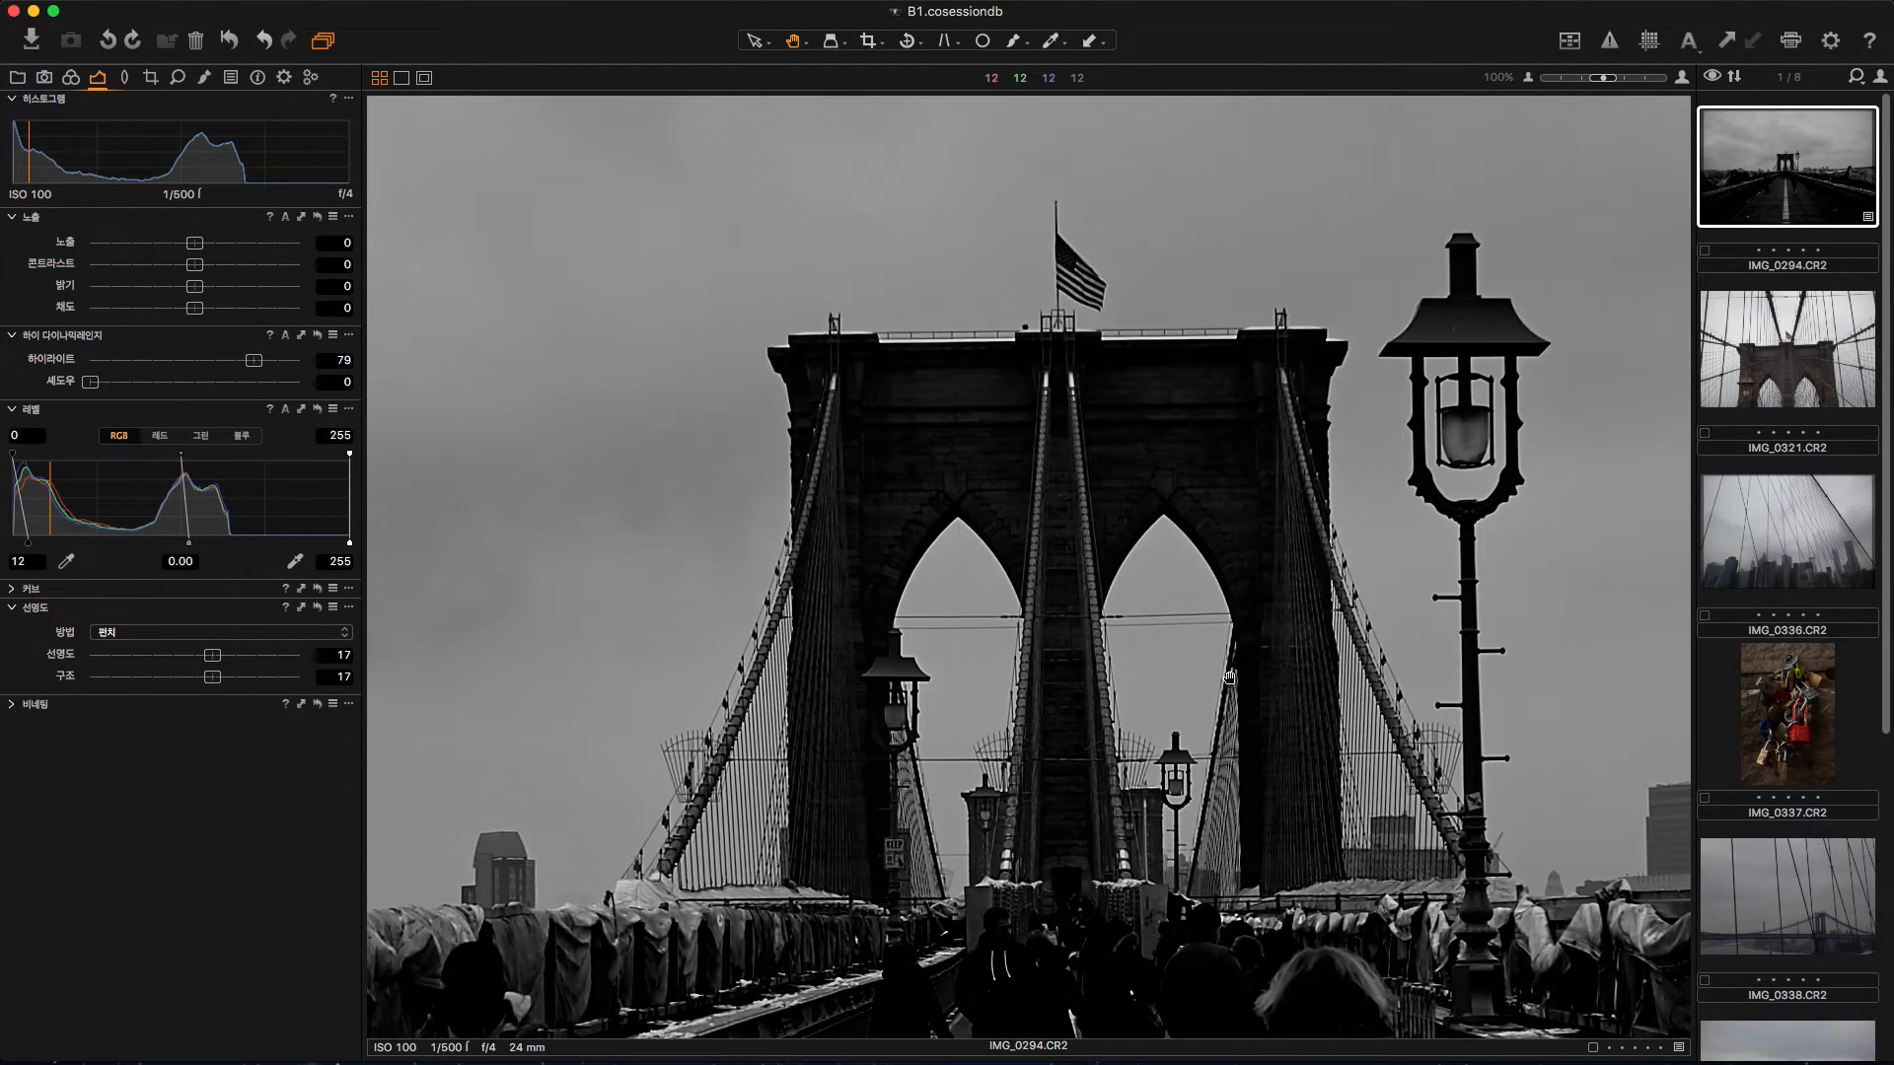
pyautogui.moveTo(1099, 553); pyautogui.dragTo(675, 251)
pyautogui.moveTo(1024, 730); pyautogui.dragTo(1177, 953)
pyautogui.moveTo(1045, 670); pyautogui.dragTo(1146, 964)
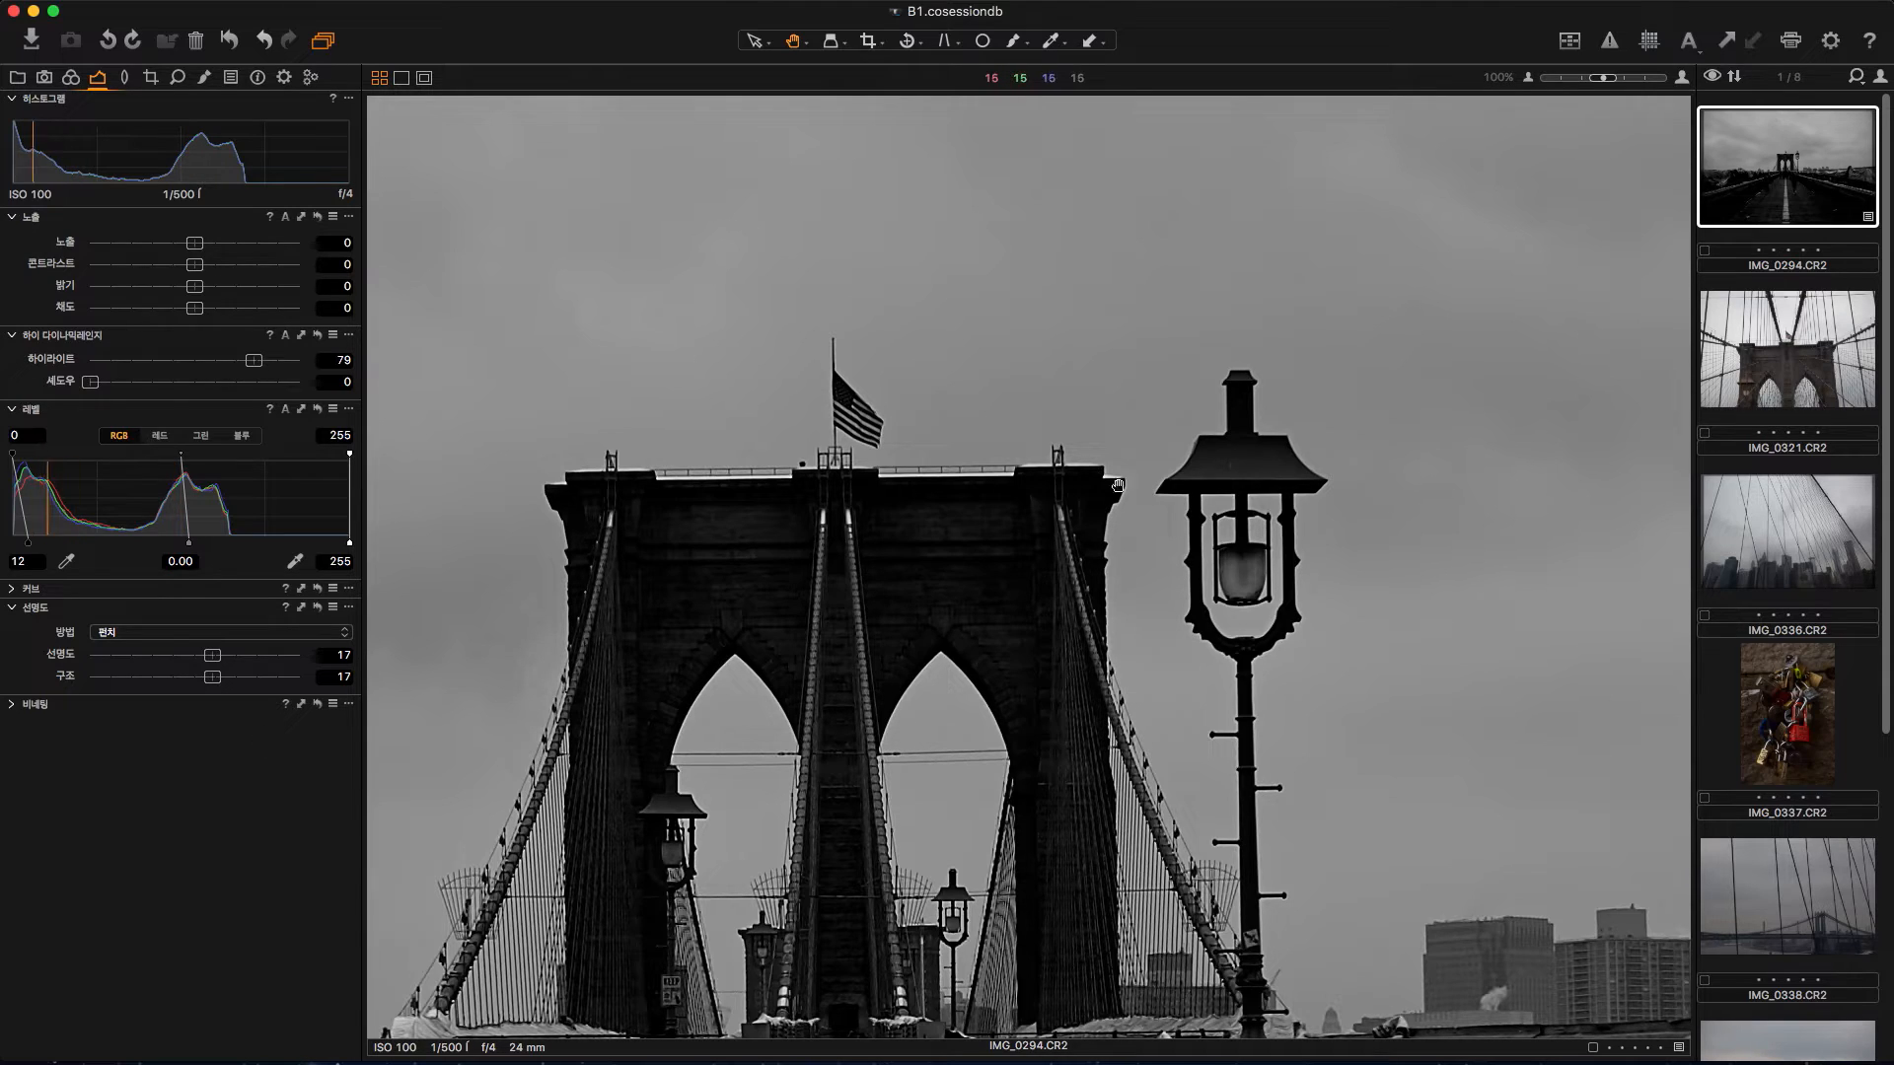
# Step: Compare IMG_0294.CR2 with the clarity settings reset, and set Punch (펀치) clarity to 11 and structure to 10
pyautogui.moveTo(218, 663); pyautogui.dragTo(205, 676)
pyautogui.click(214, 677)
pyautogui.click(316, 608)
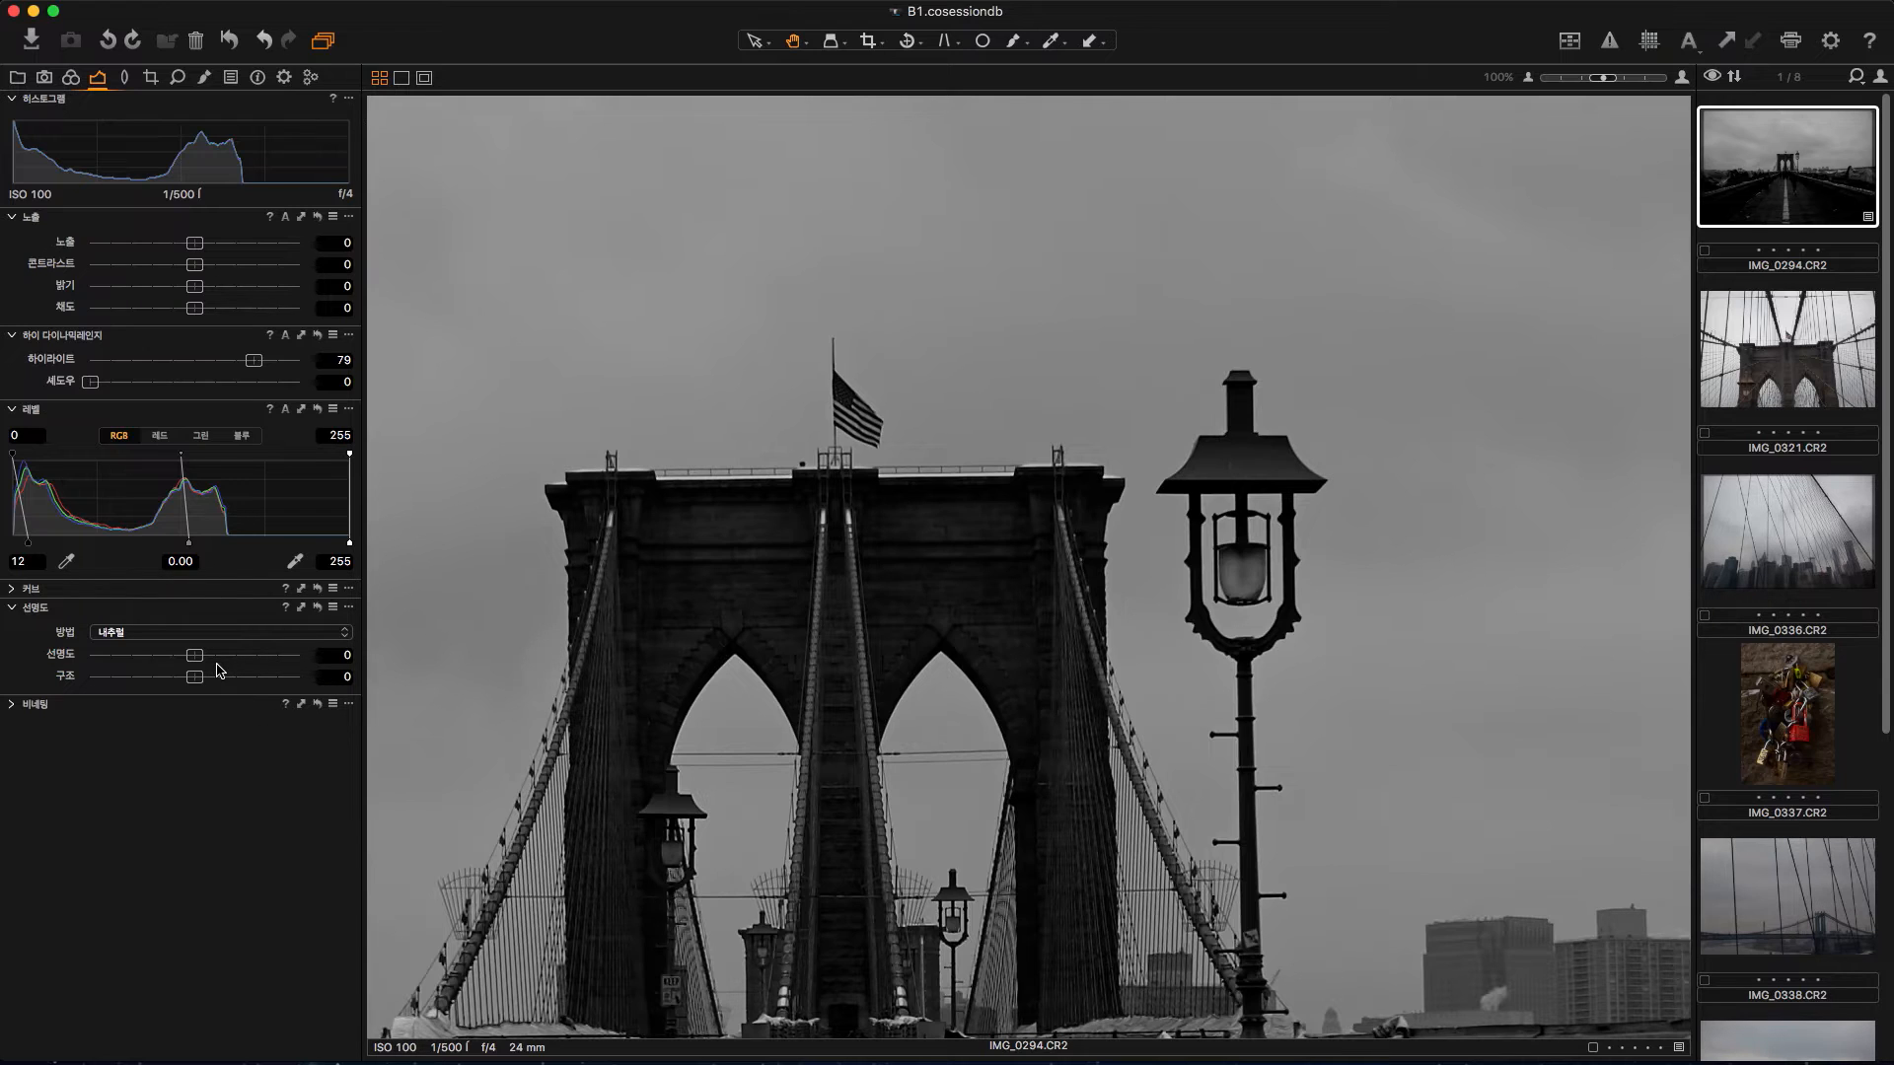
pyautogui.press('super+z')
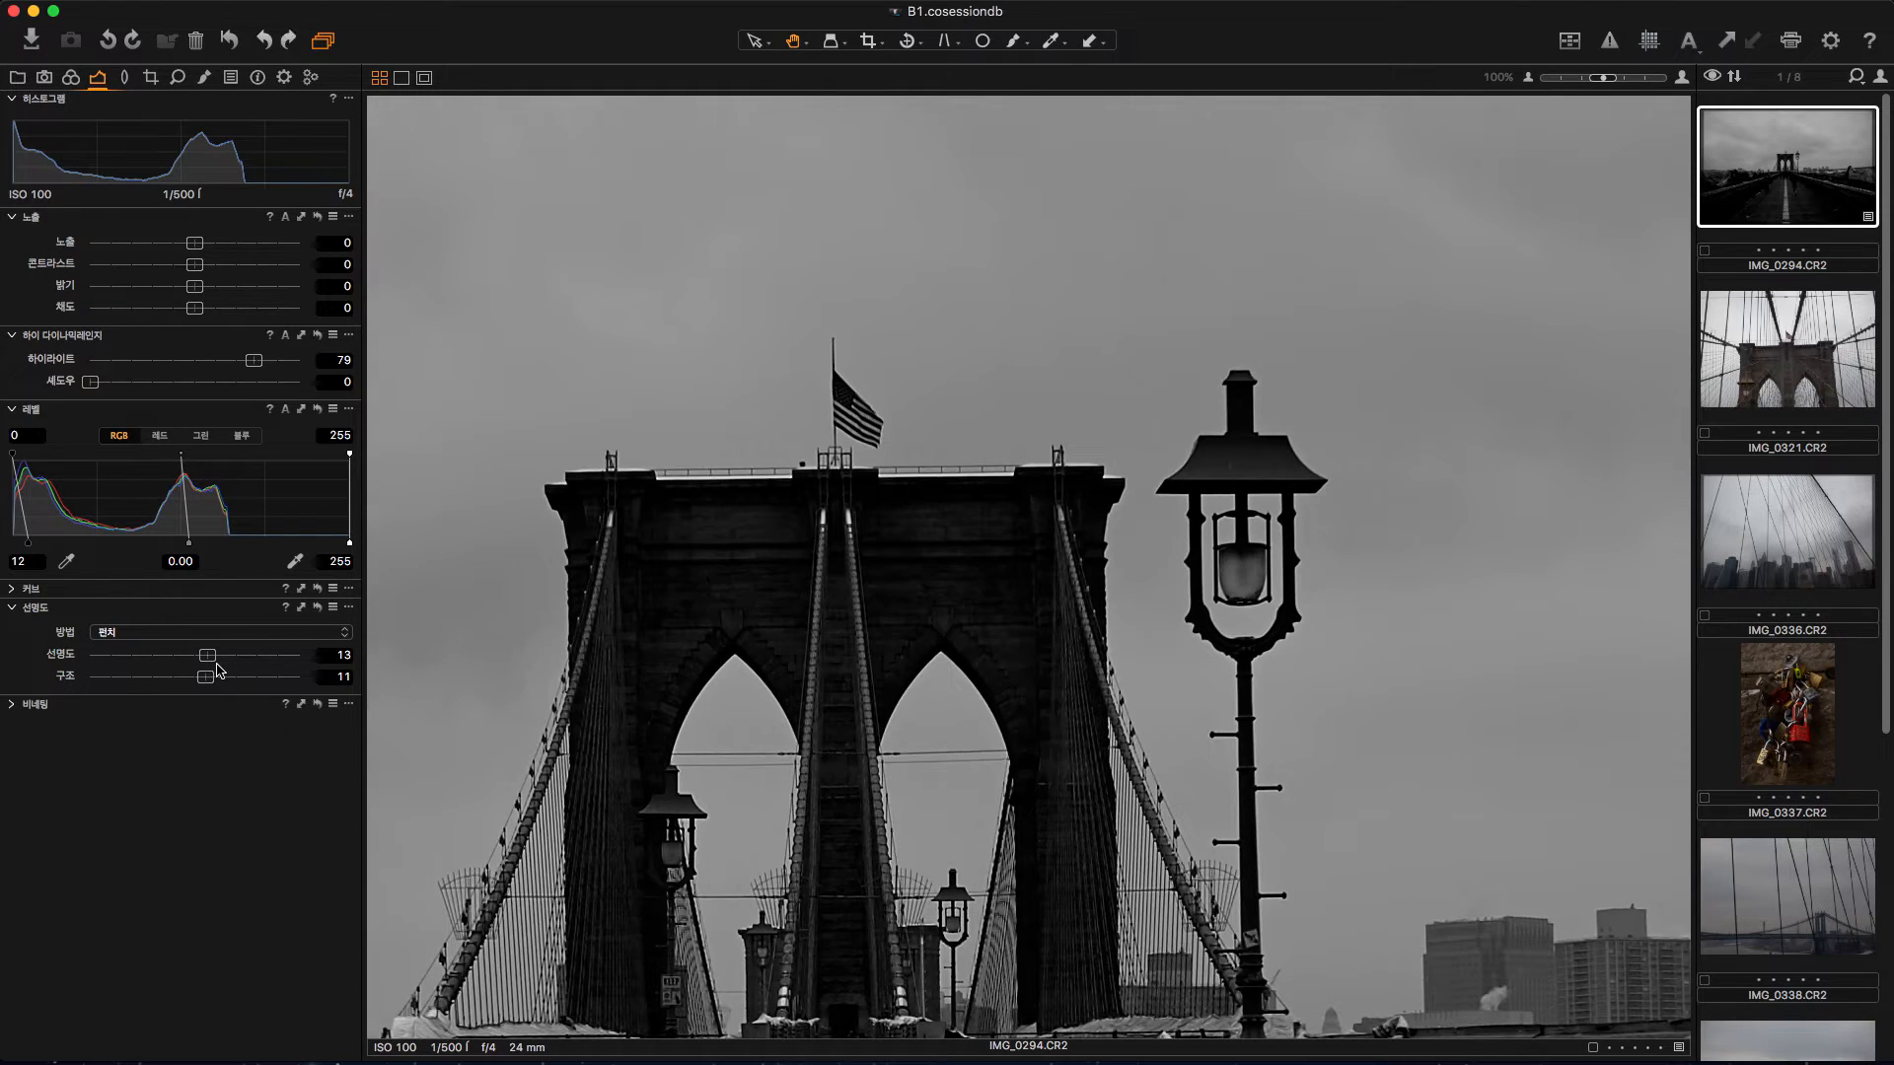
pyautogui.click(203, 679)
pyautogui.press('super+shift+z')
pyautogui.click(206, 659)
pyautogui.doubleClick(1175, 683)
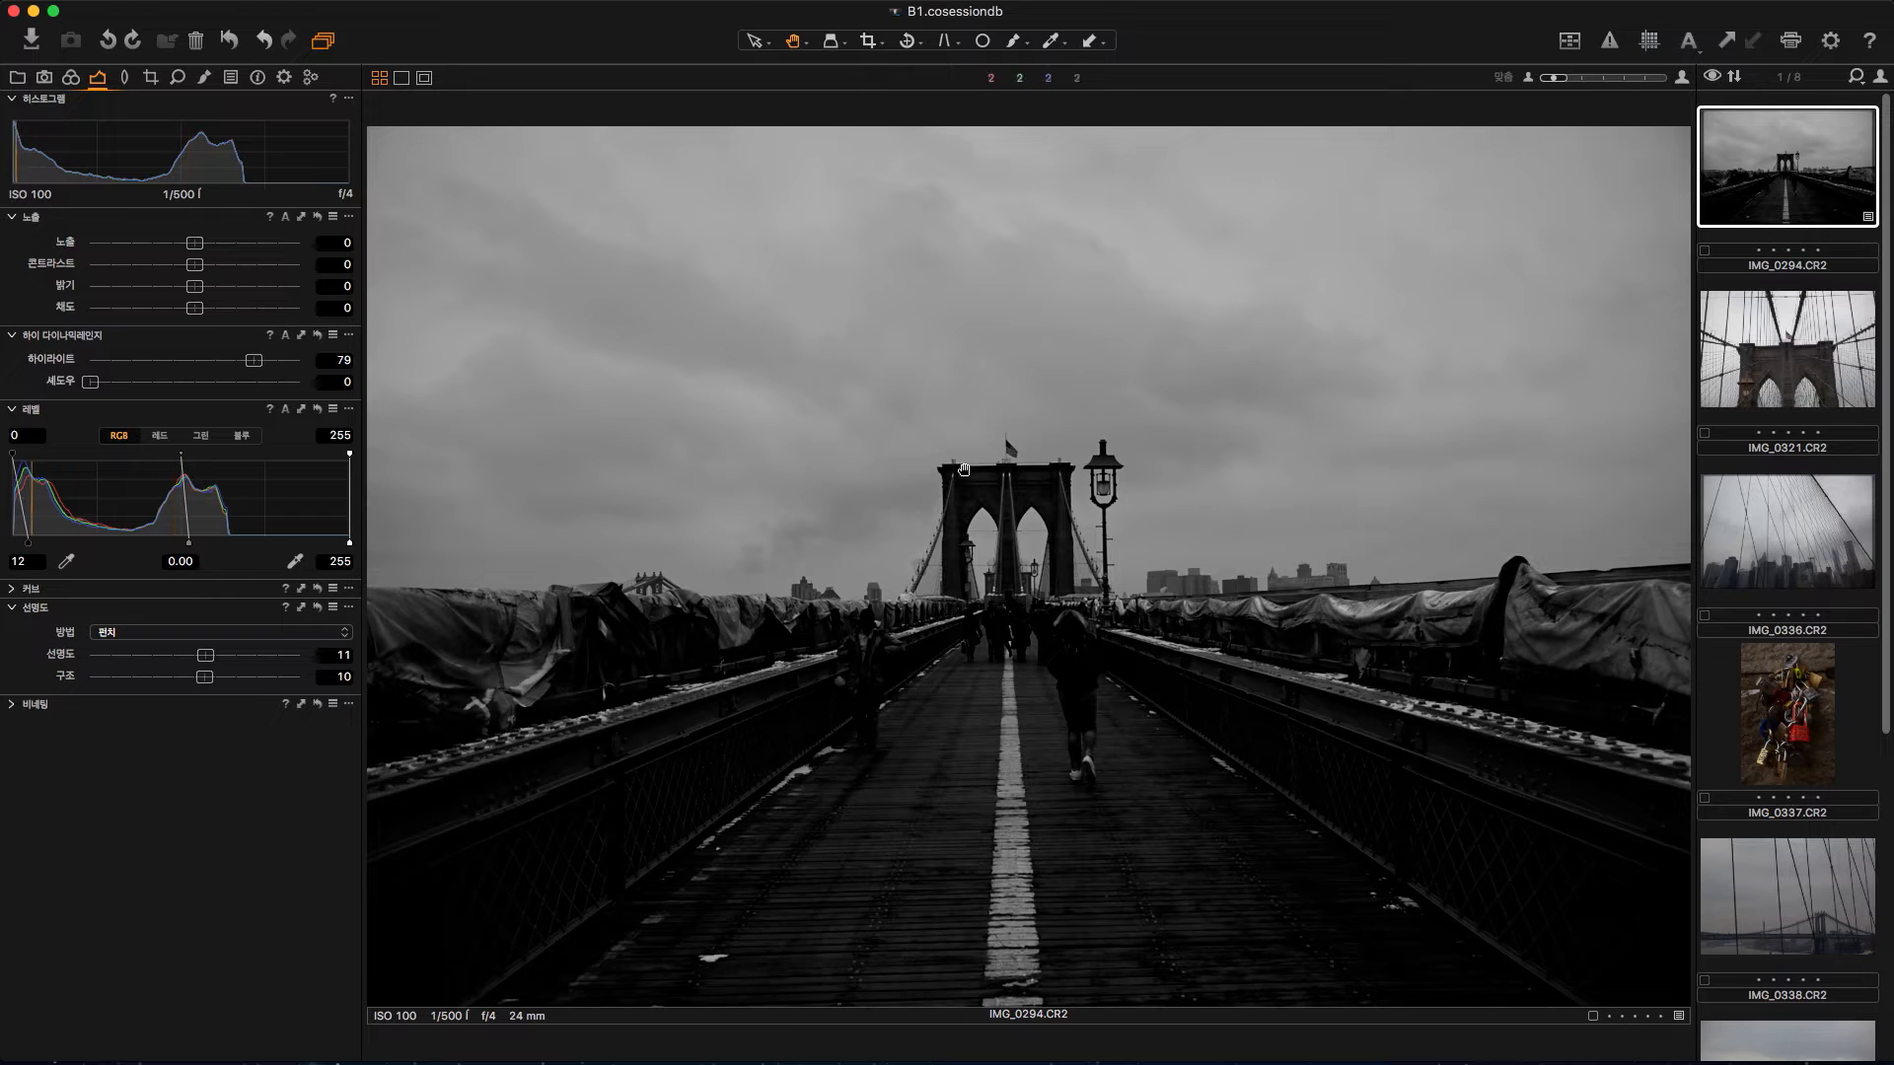
# Step: Straighten IMG_0294.CR2 by setting its rotation angle to 0.54
pyautogui.click(151, 79)
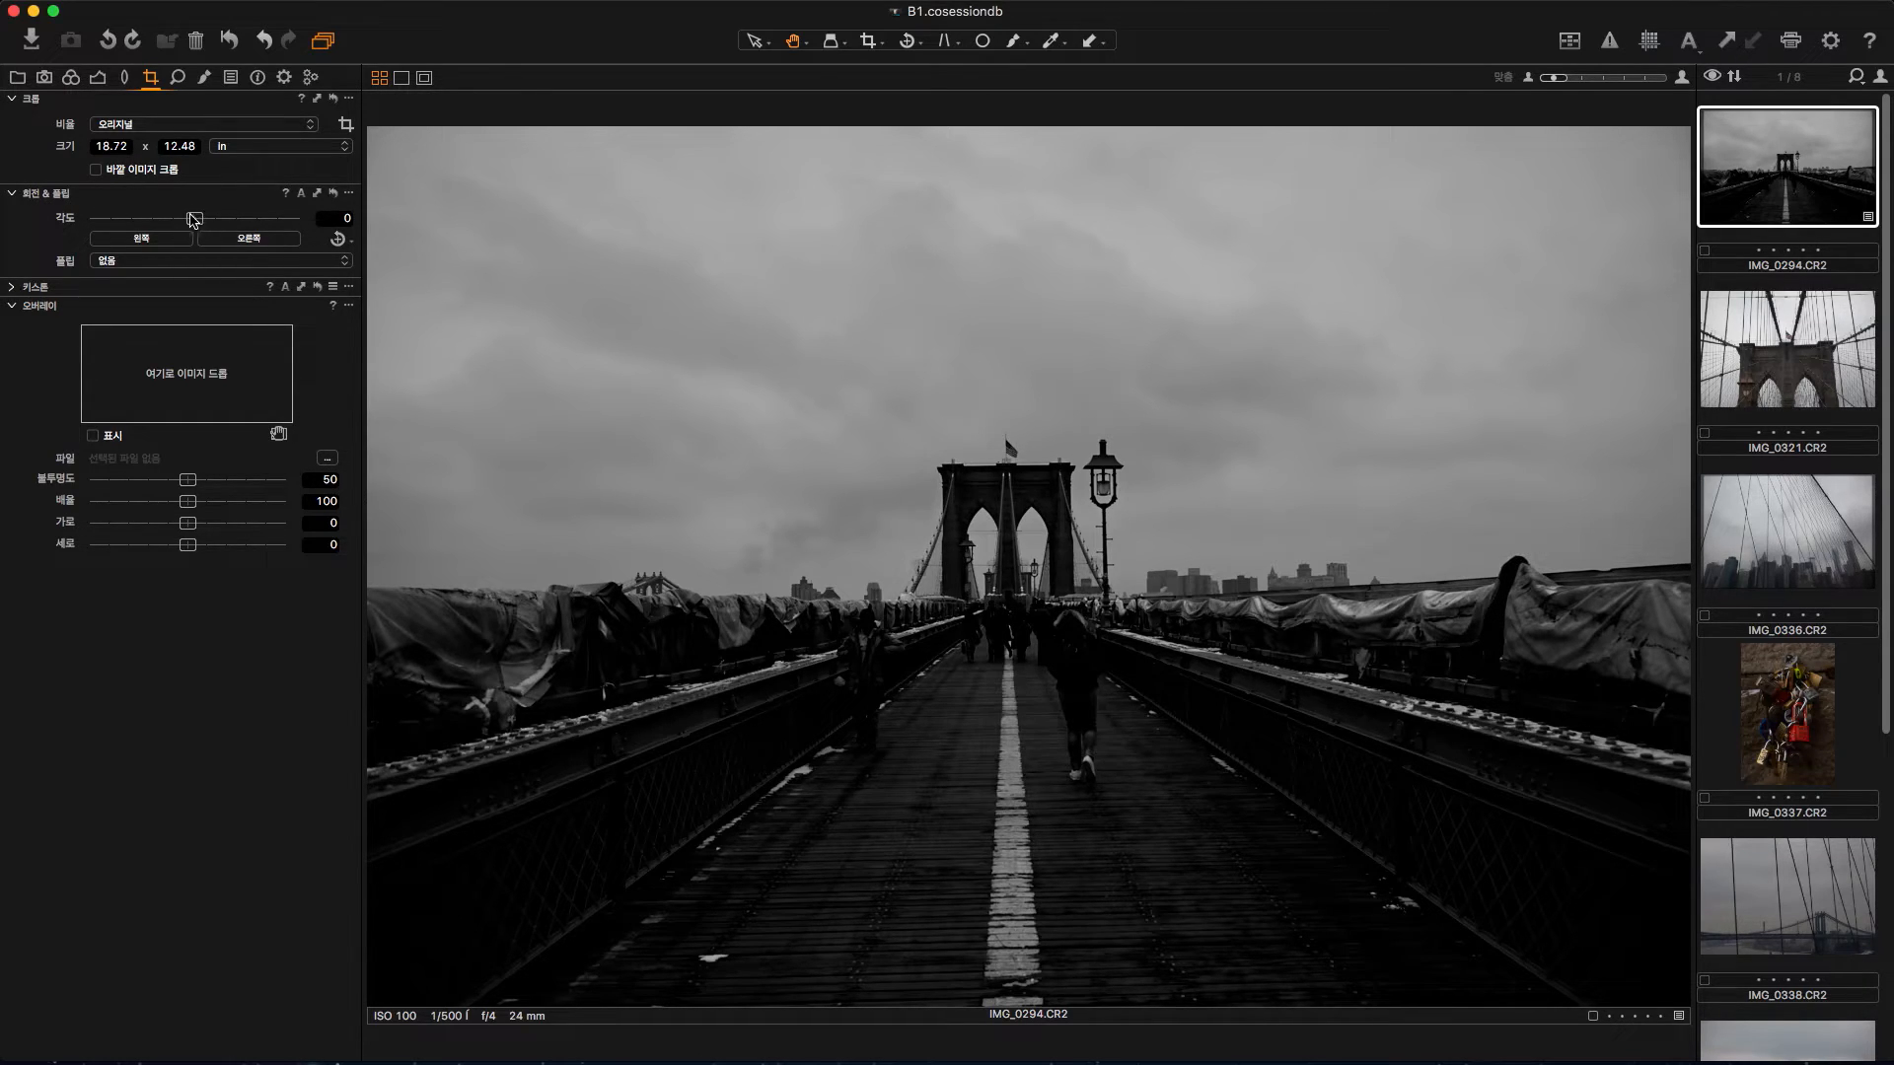
pyautogui.scroll(3, 201, 227)
pyautogui.scroll(3, 201, 228)
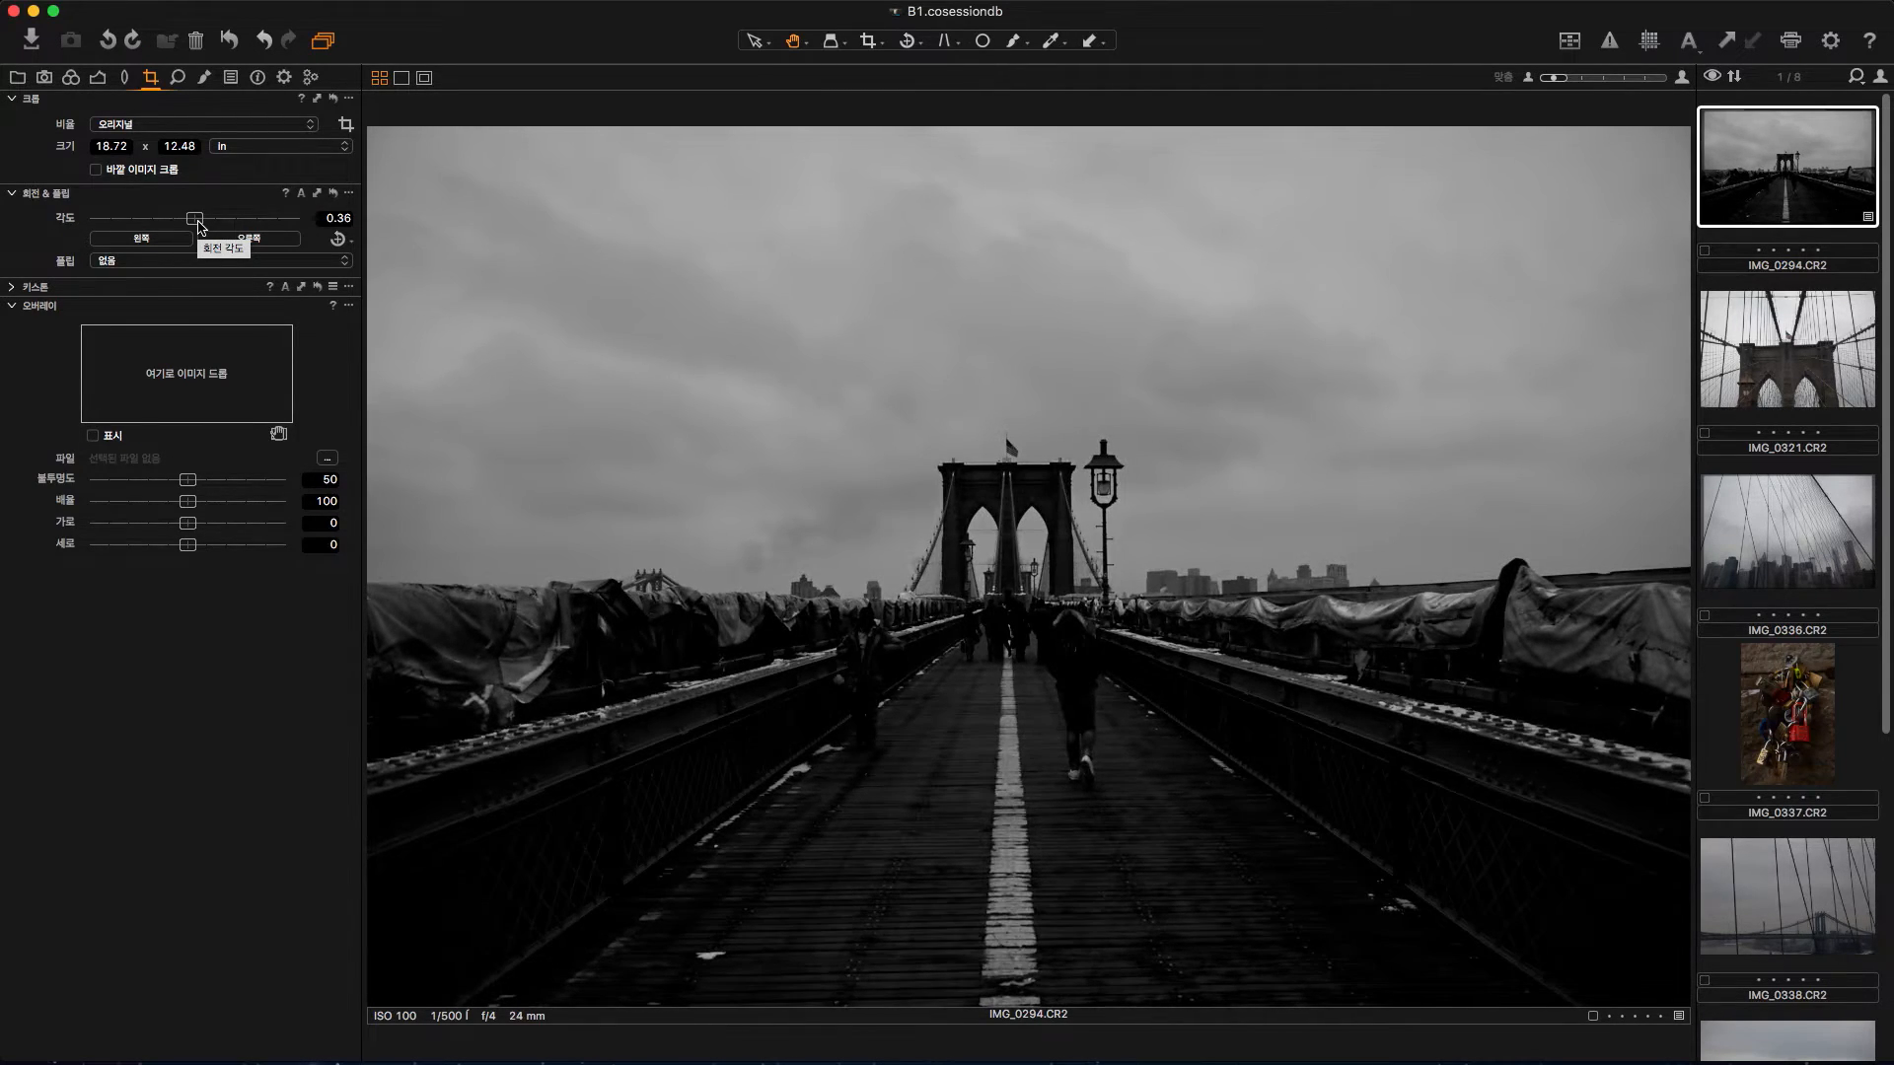
pyautogui.scroll(3, 201, 228)
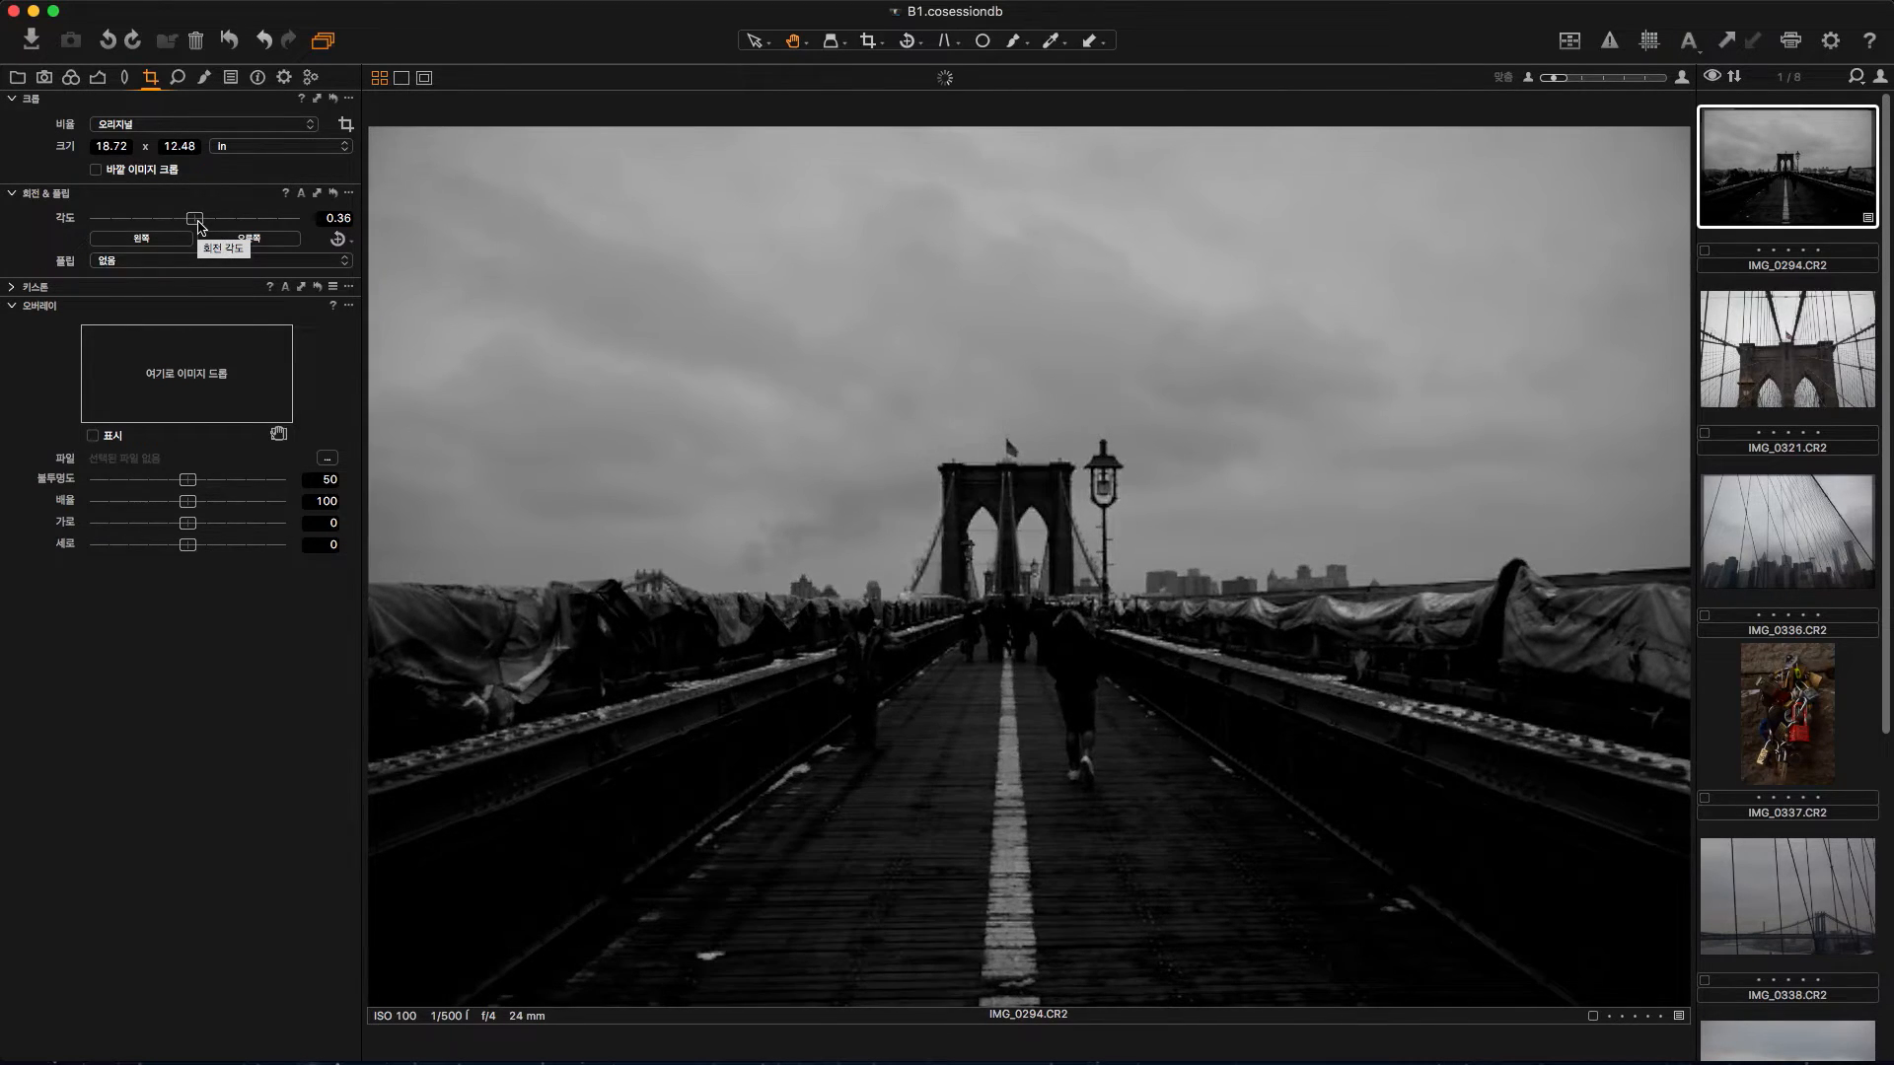
pyautogui.scroll(3, 201, 227)
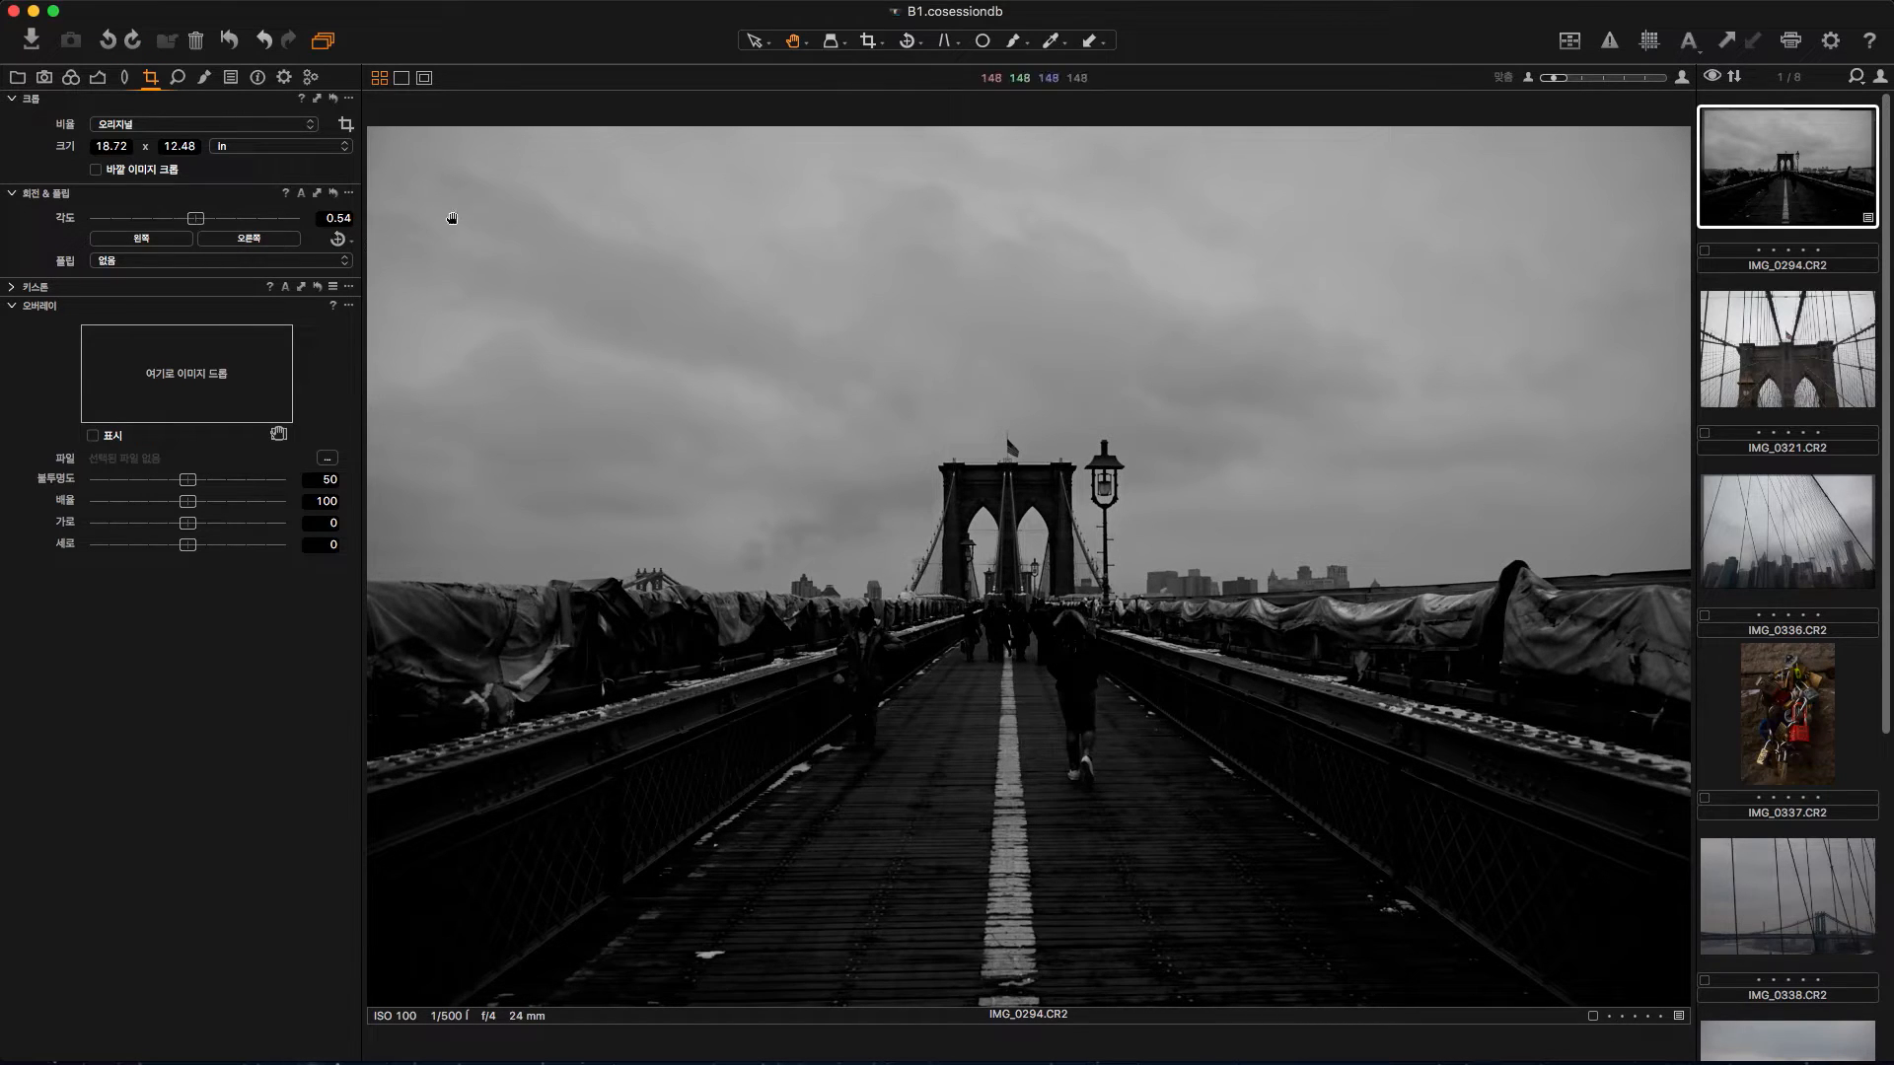
# Step: Add the Rotation & Flip (회전 & 플립) tool to the exposure tool set and place it directly below the histogram
pyautogui.click(98, 77)
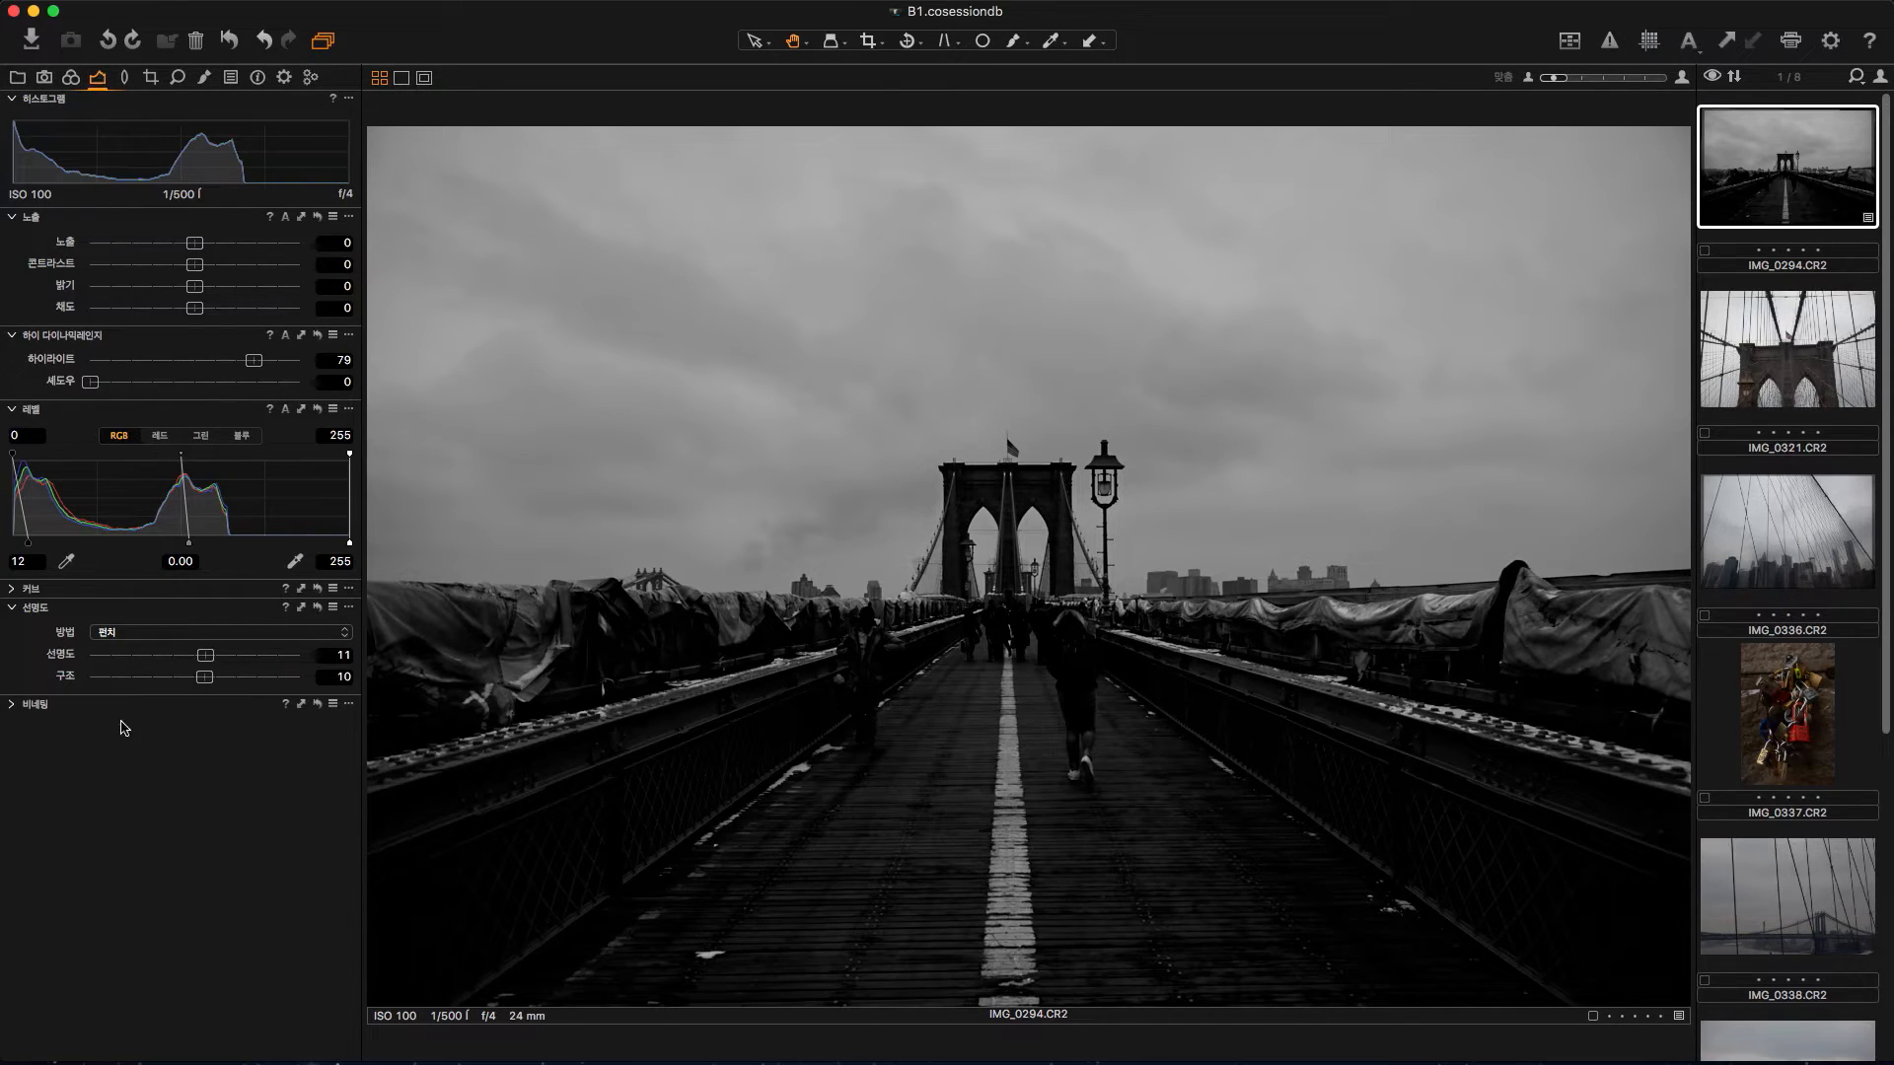
pyautogui.rightClick(134, 869)
pyautogui.moveTo(175, 872)
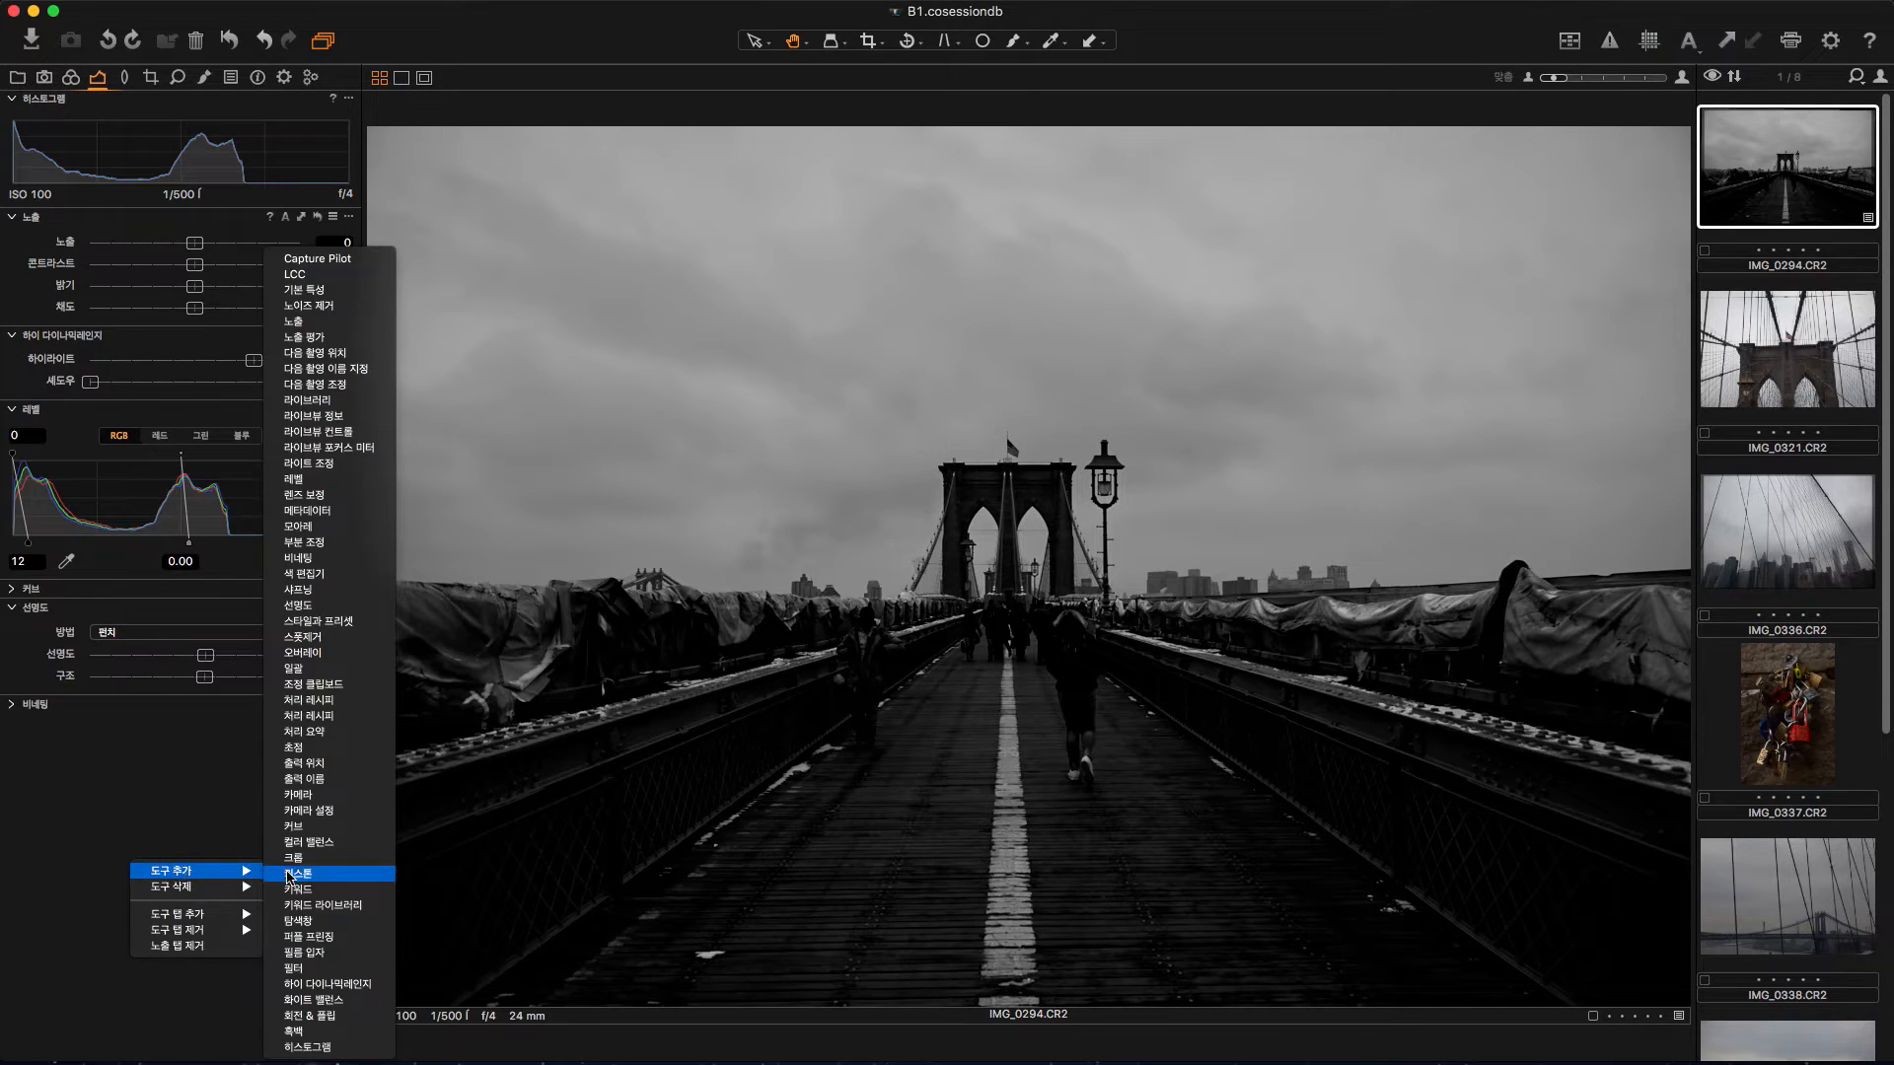
pyautogui.click(315, 1018)
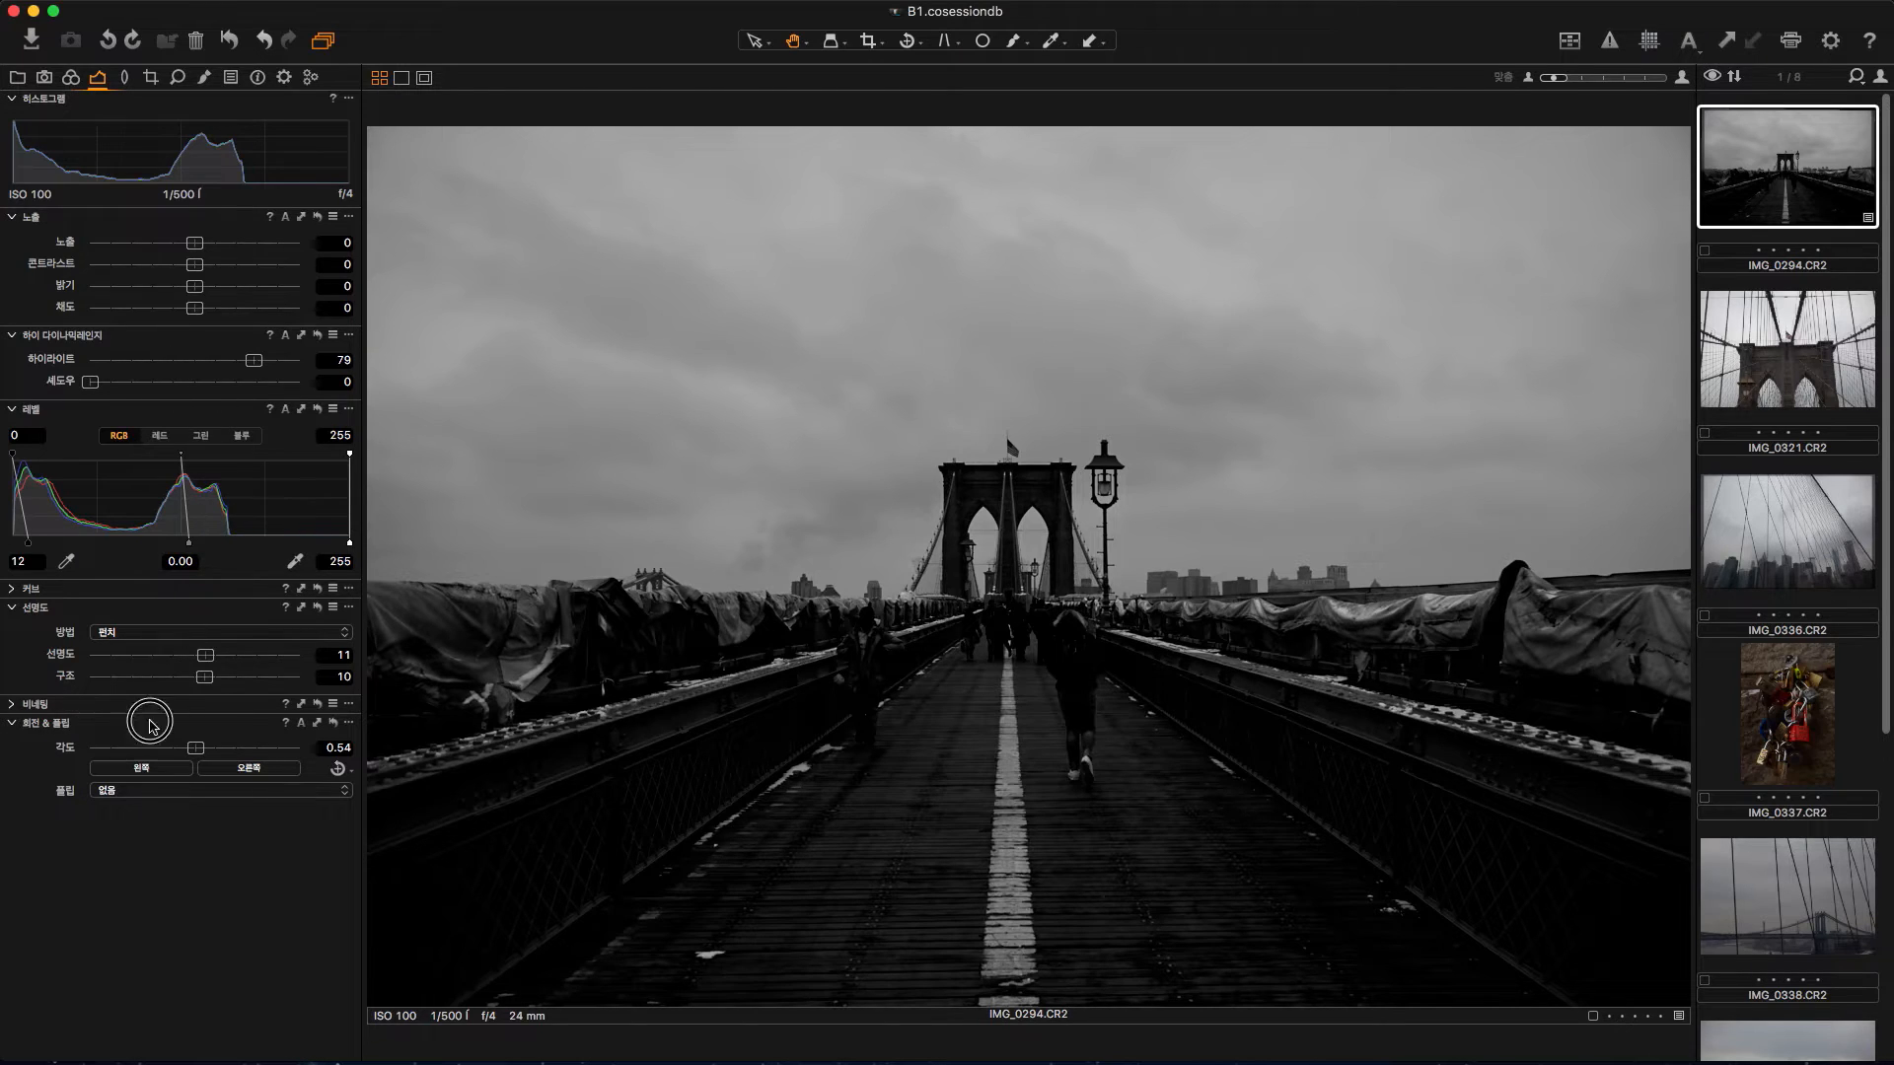
pyautogui.moveTo(71, 727); pyautogui.dragTo(99, 231)
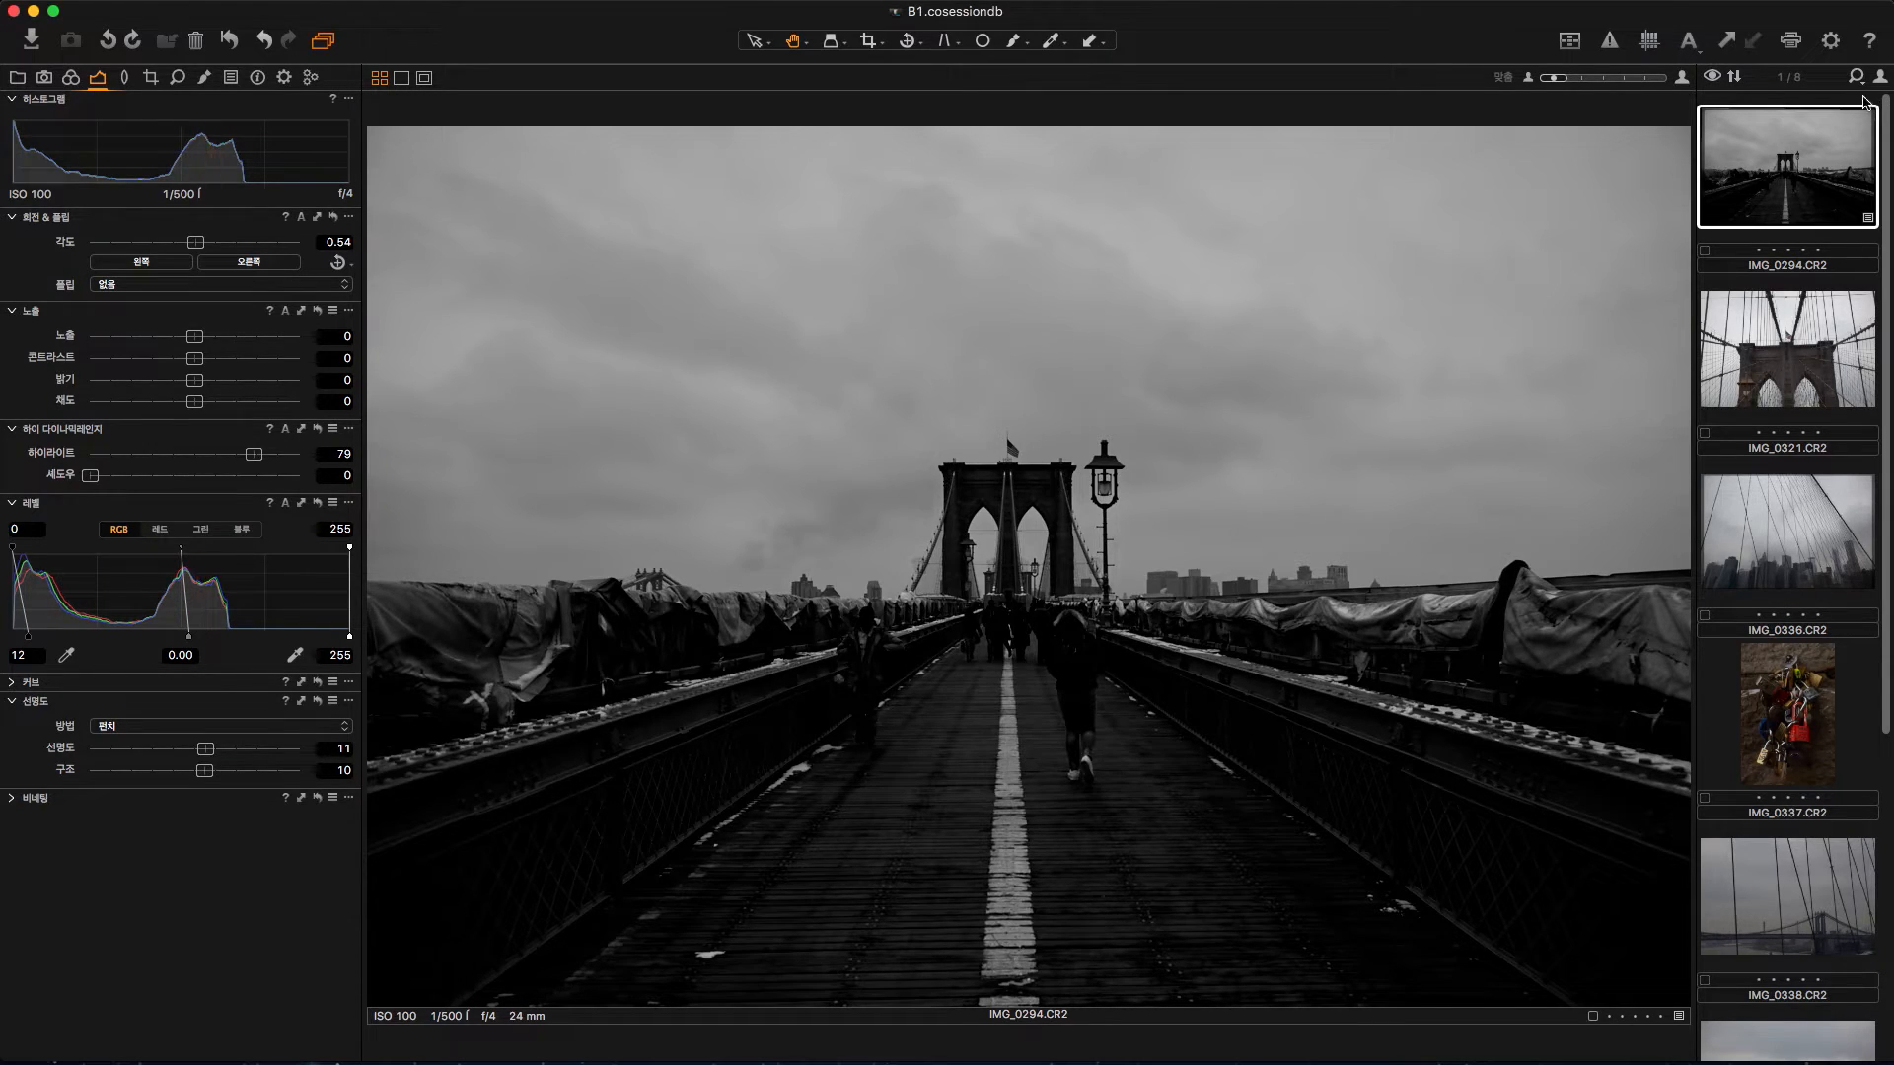
# Step: Copy the adjustments of IMG_0294.CR2 and apply them to IMG_0321.CR2 and IMG_0336.CR2
pyautogui.click(1728, 43)
pyautogui.click(231, 78)
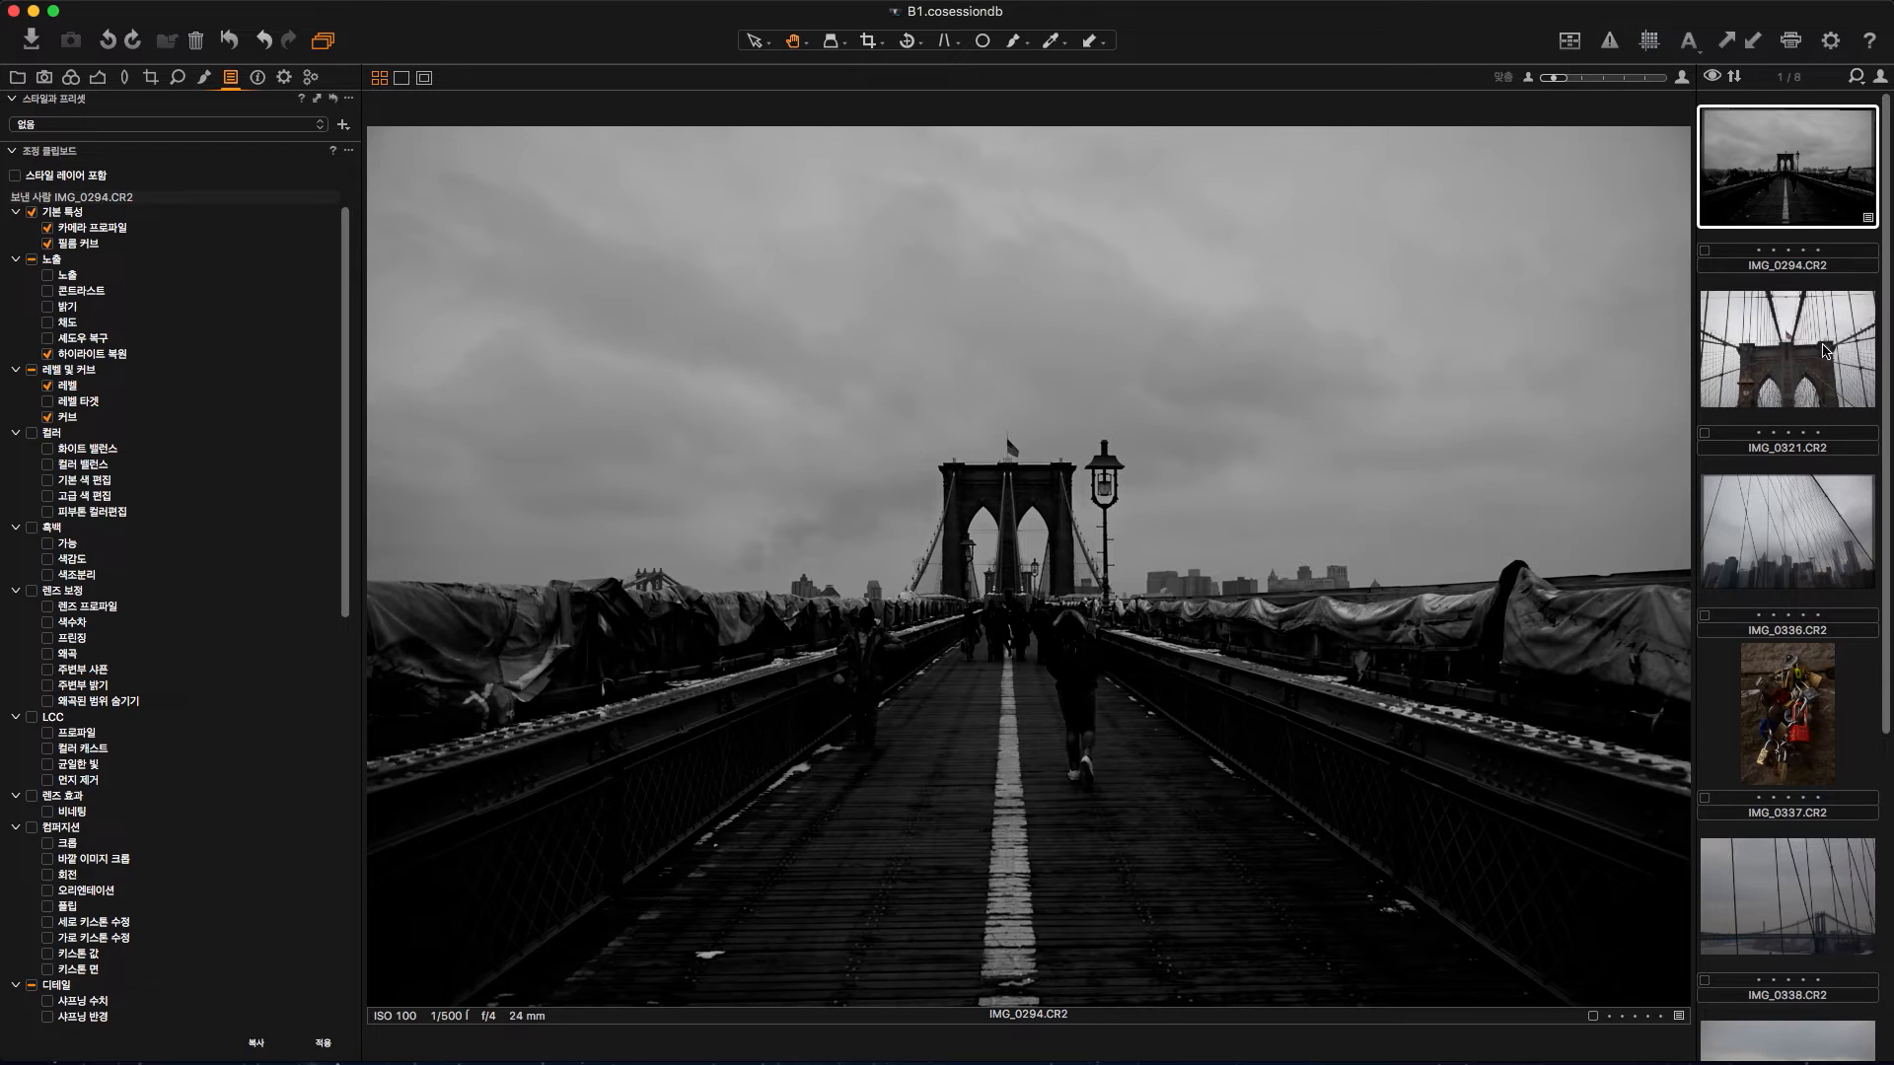
pyautogui.click(1781, 355)
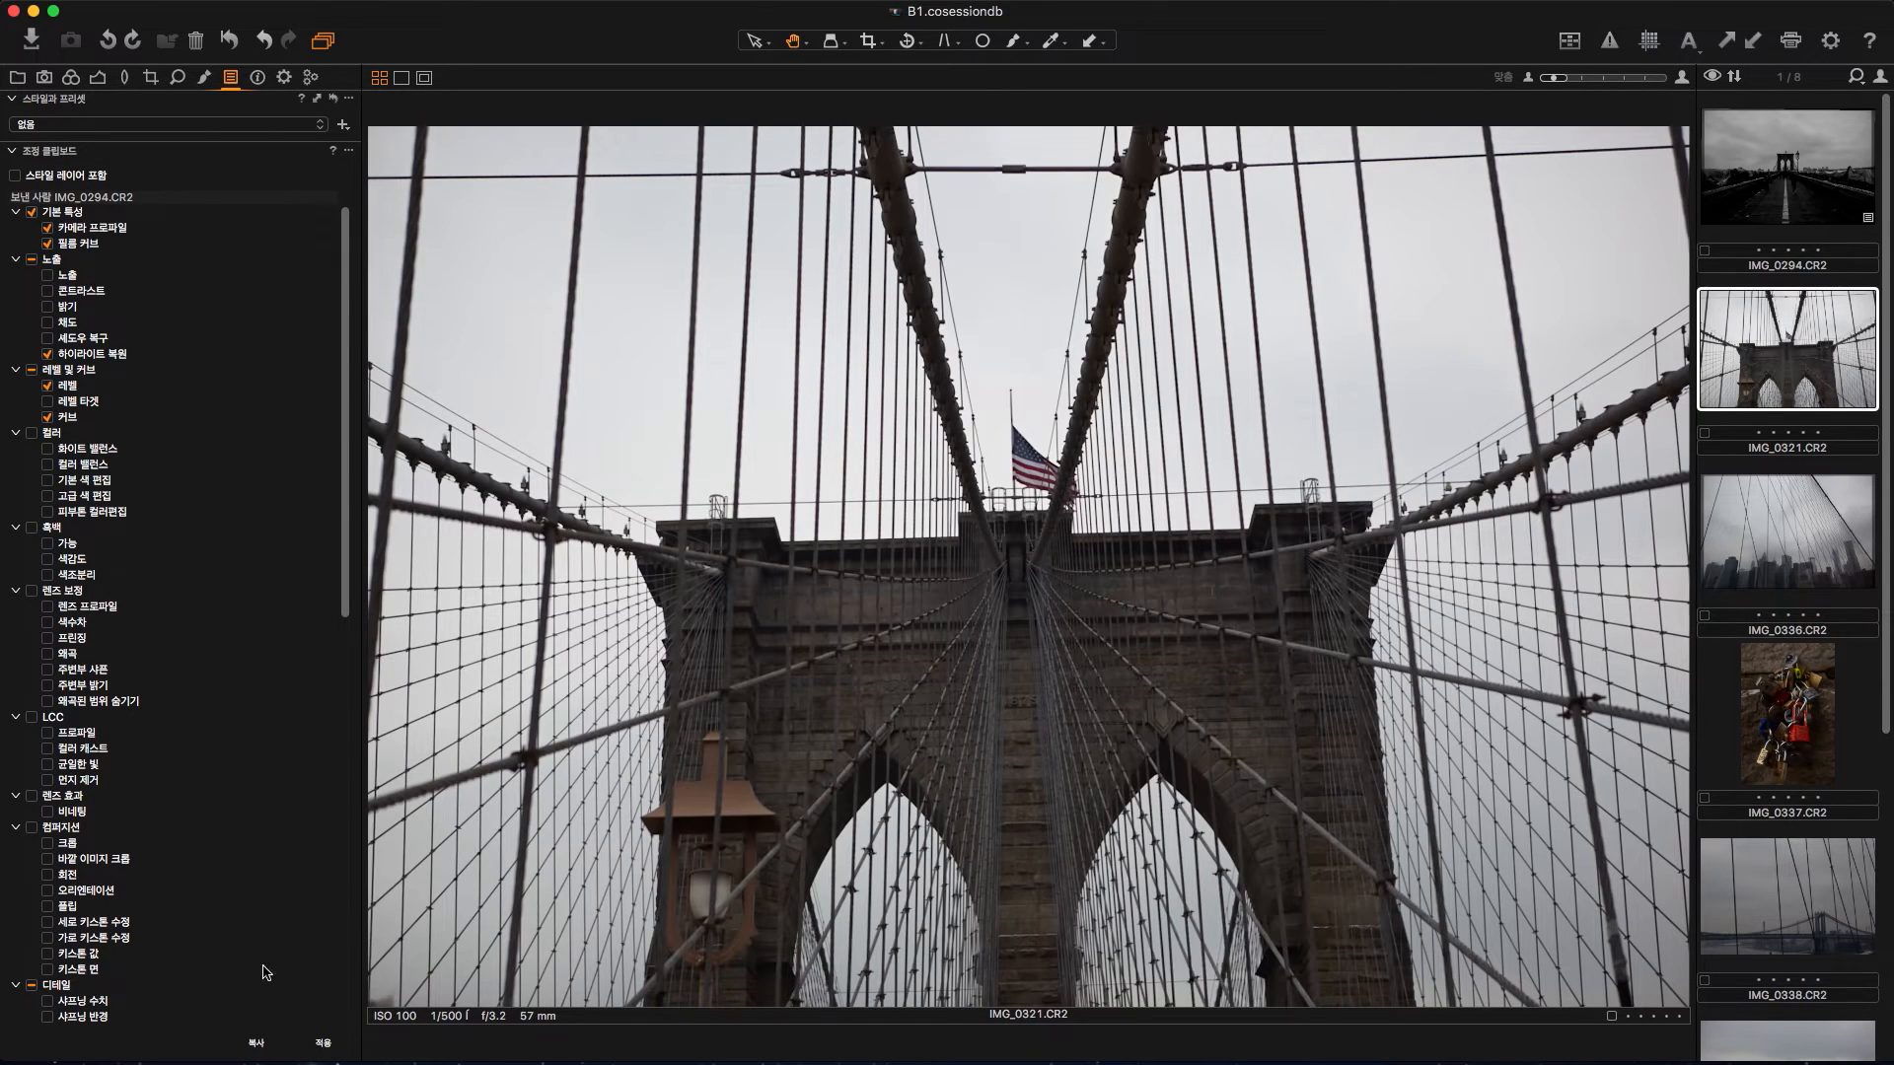
pyautogui.click(323, 1043)
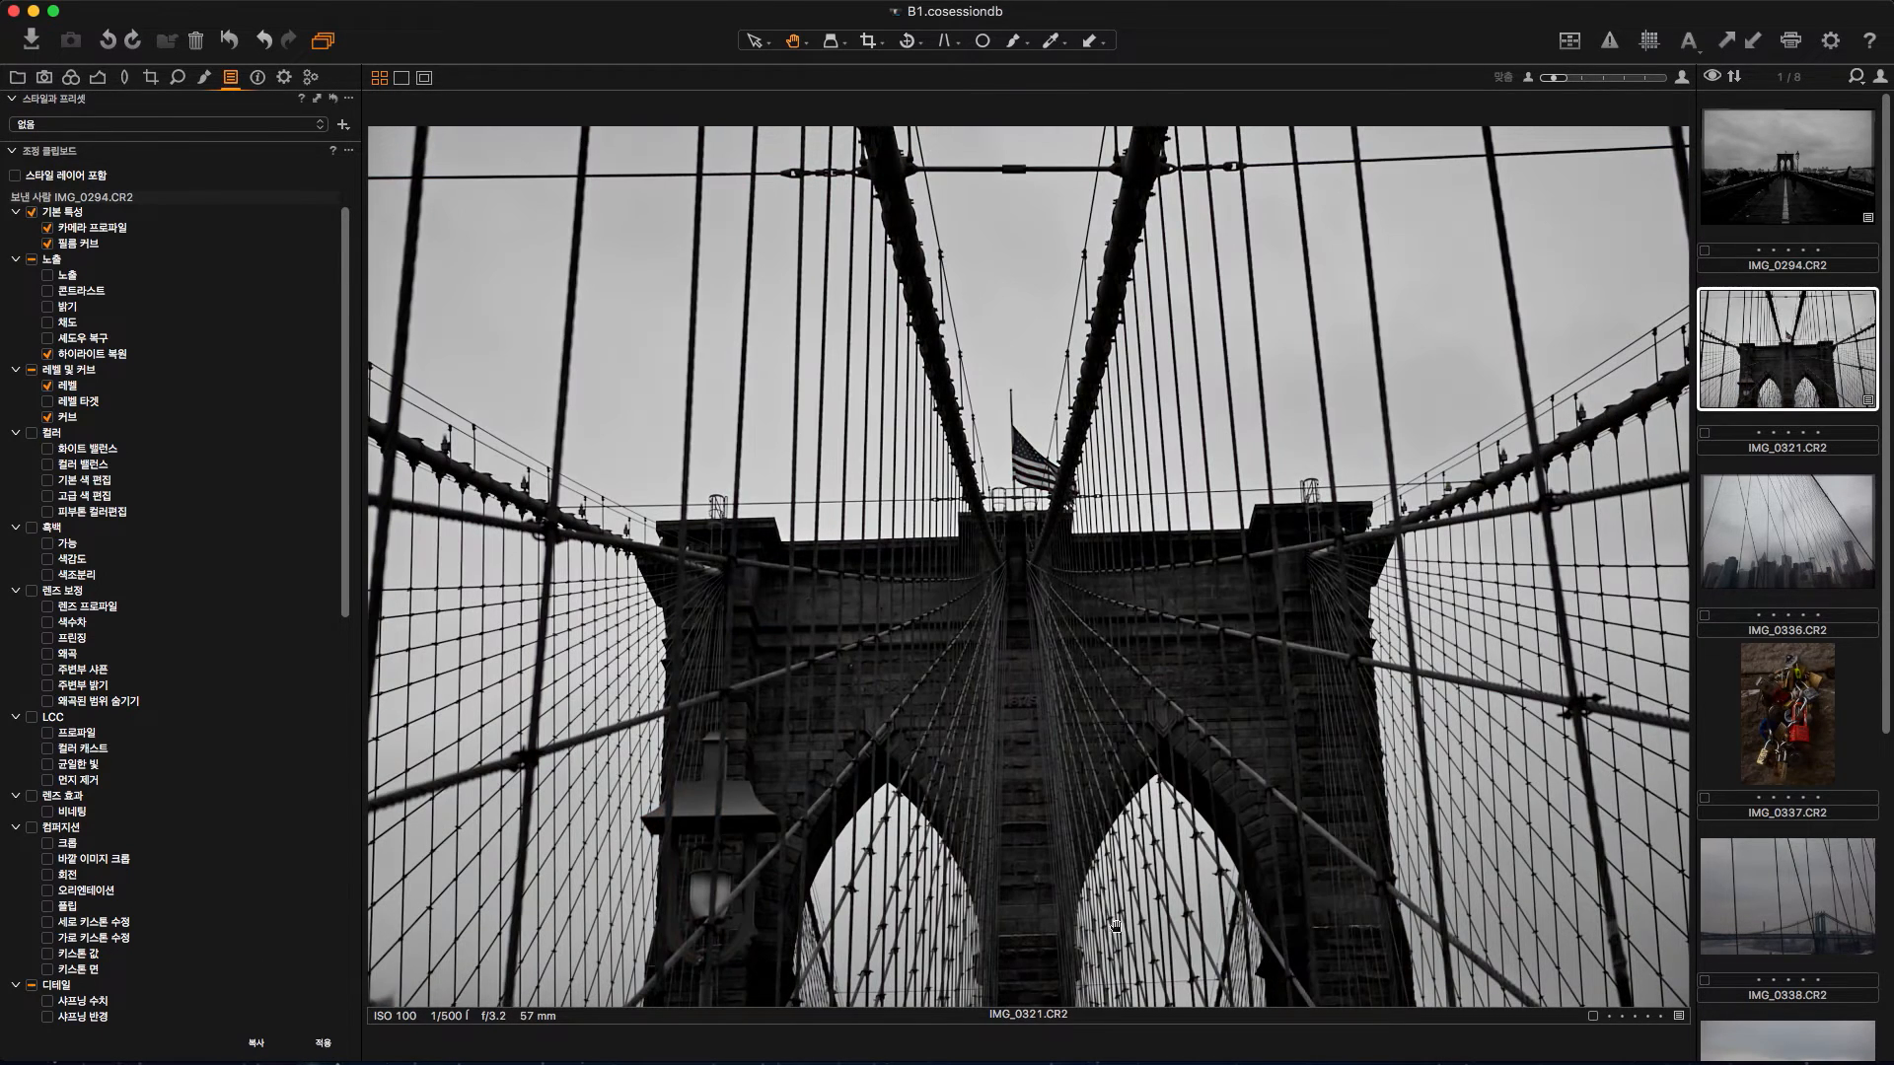
pyautogui.click(1791, 522)
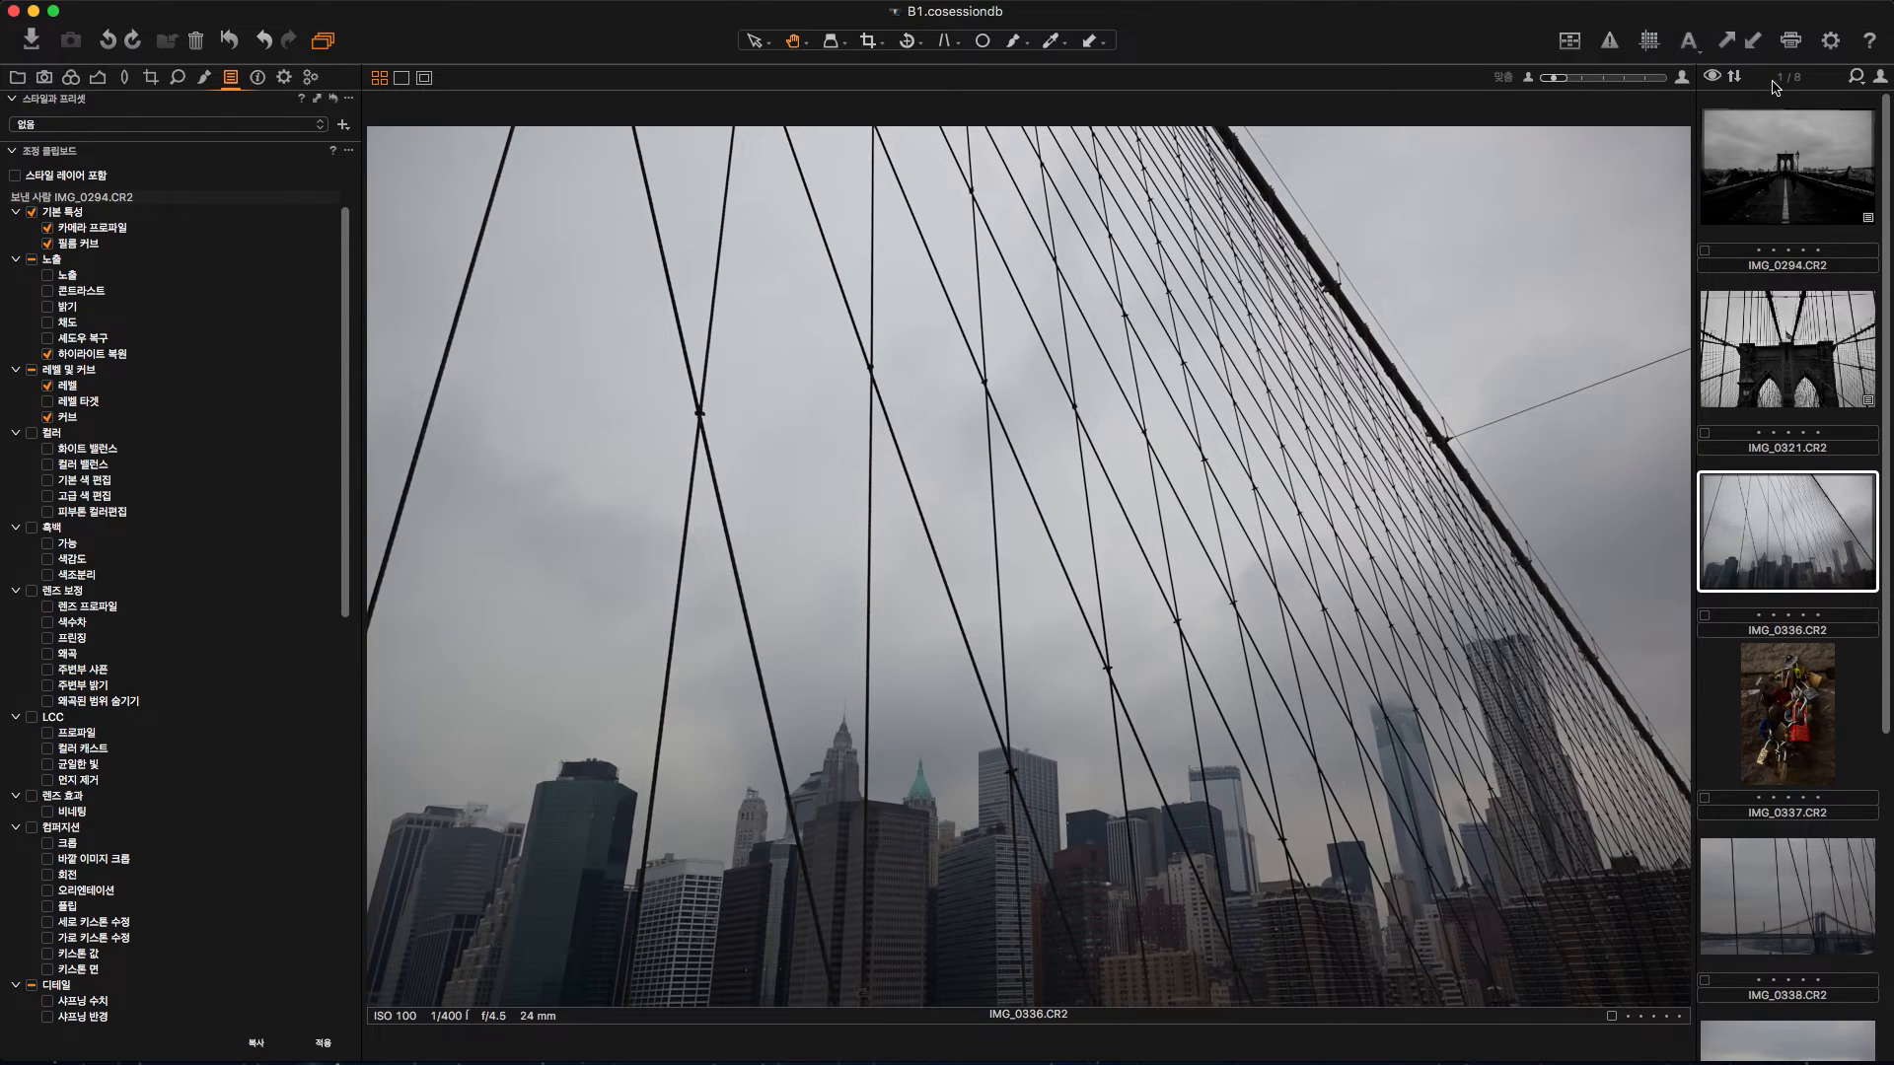
pyautogui.click(1754, 43)
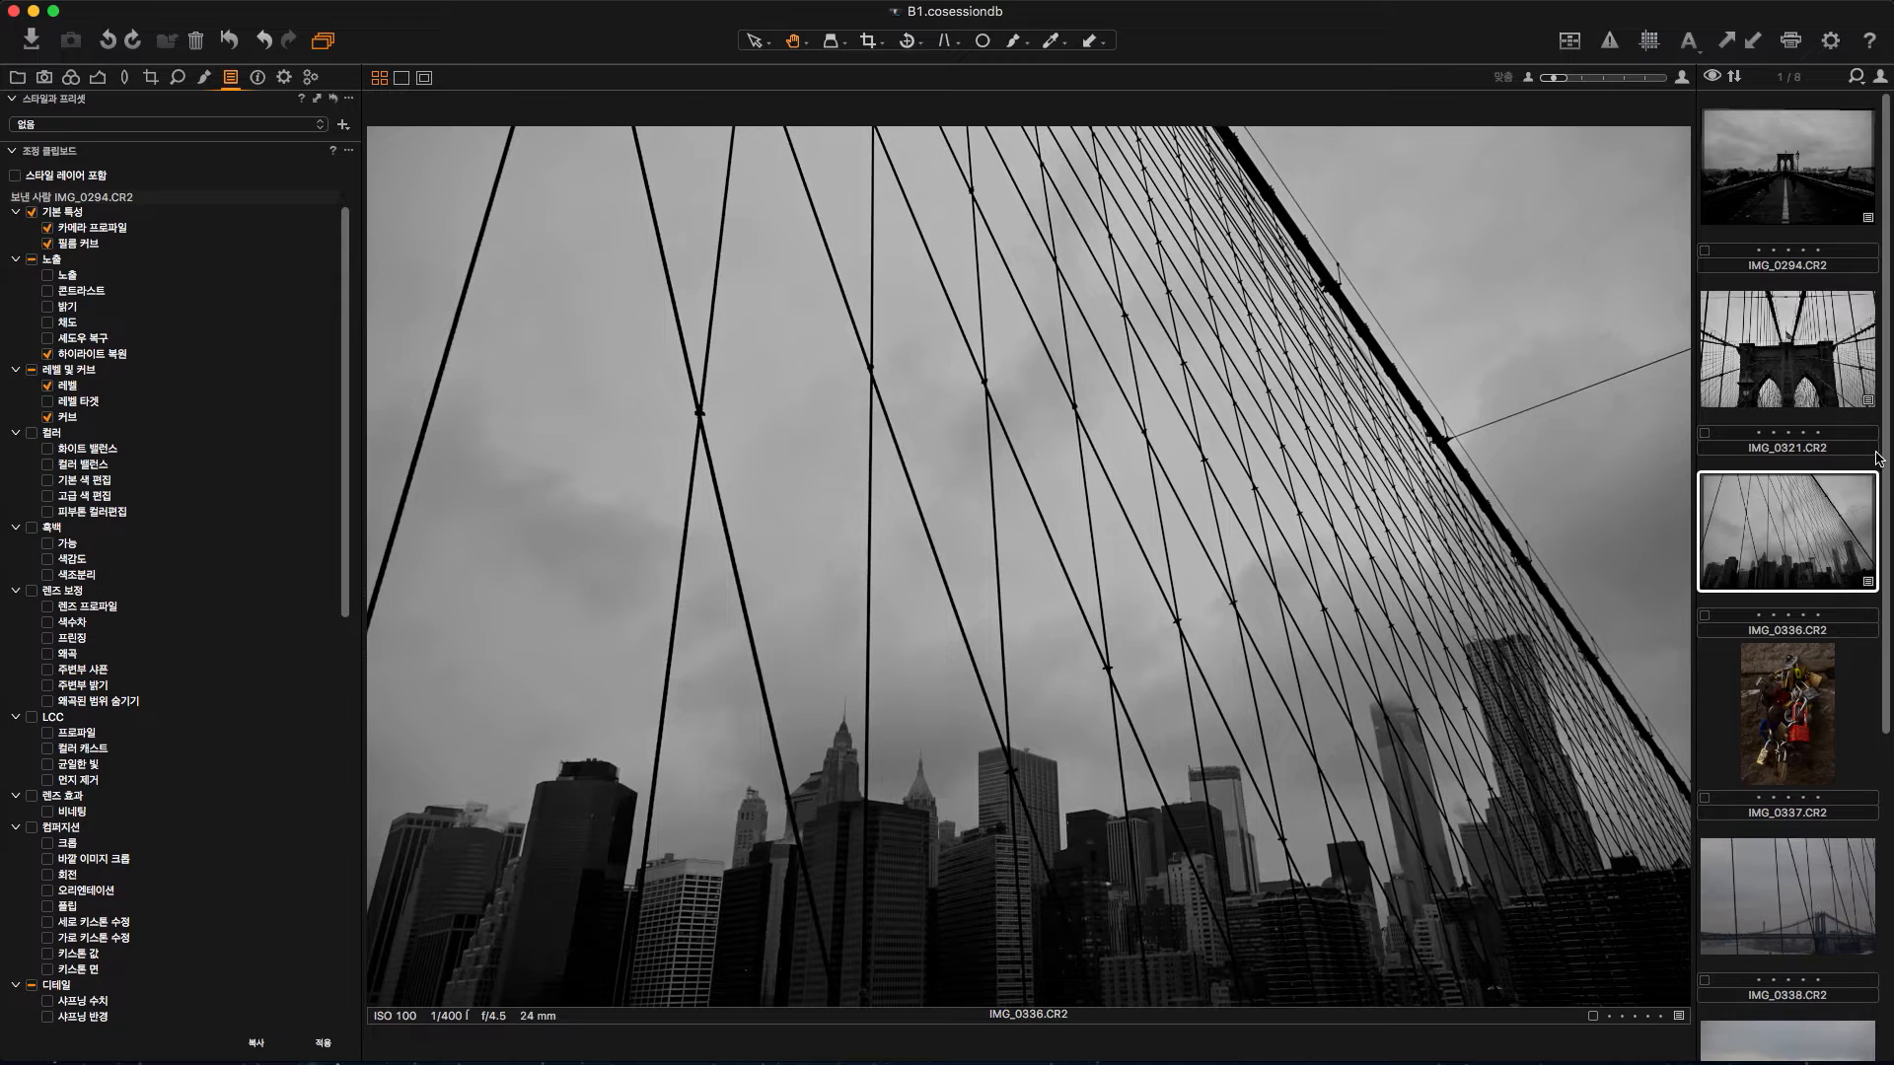
# Step: Select the five photos from IMG_0337.CR2 through IMG_0382.CR2 and apply the copied adjustments to all of them together
pyautogui.moveTo(1886, 456); pyautogui.dragTo(1884, 766)
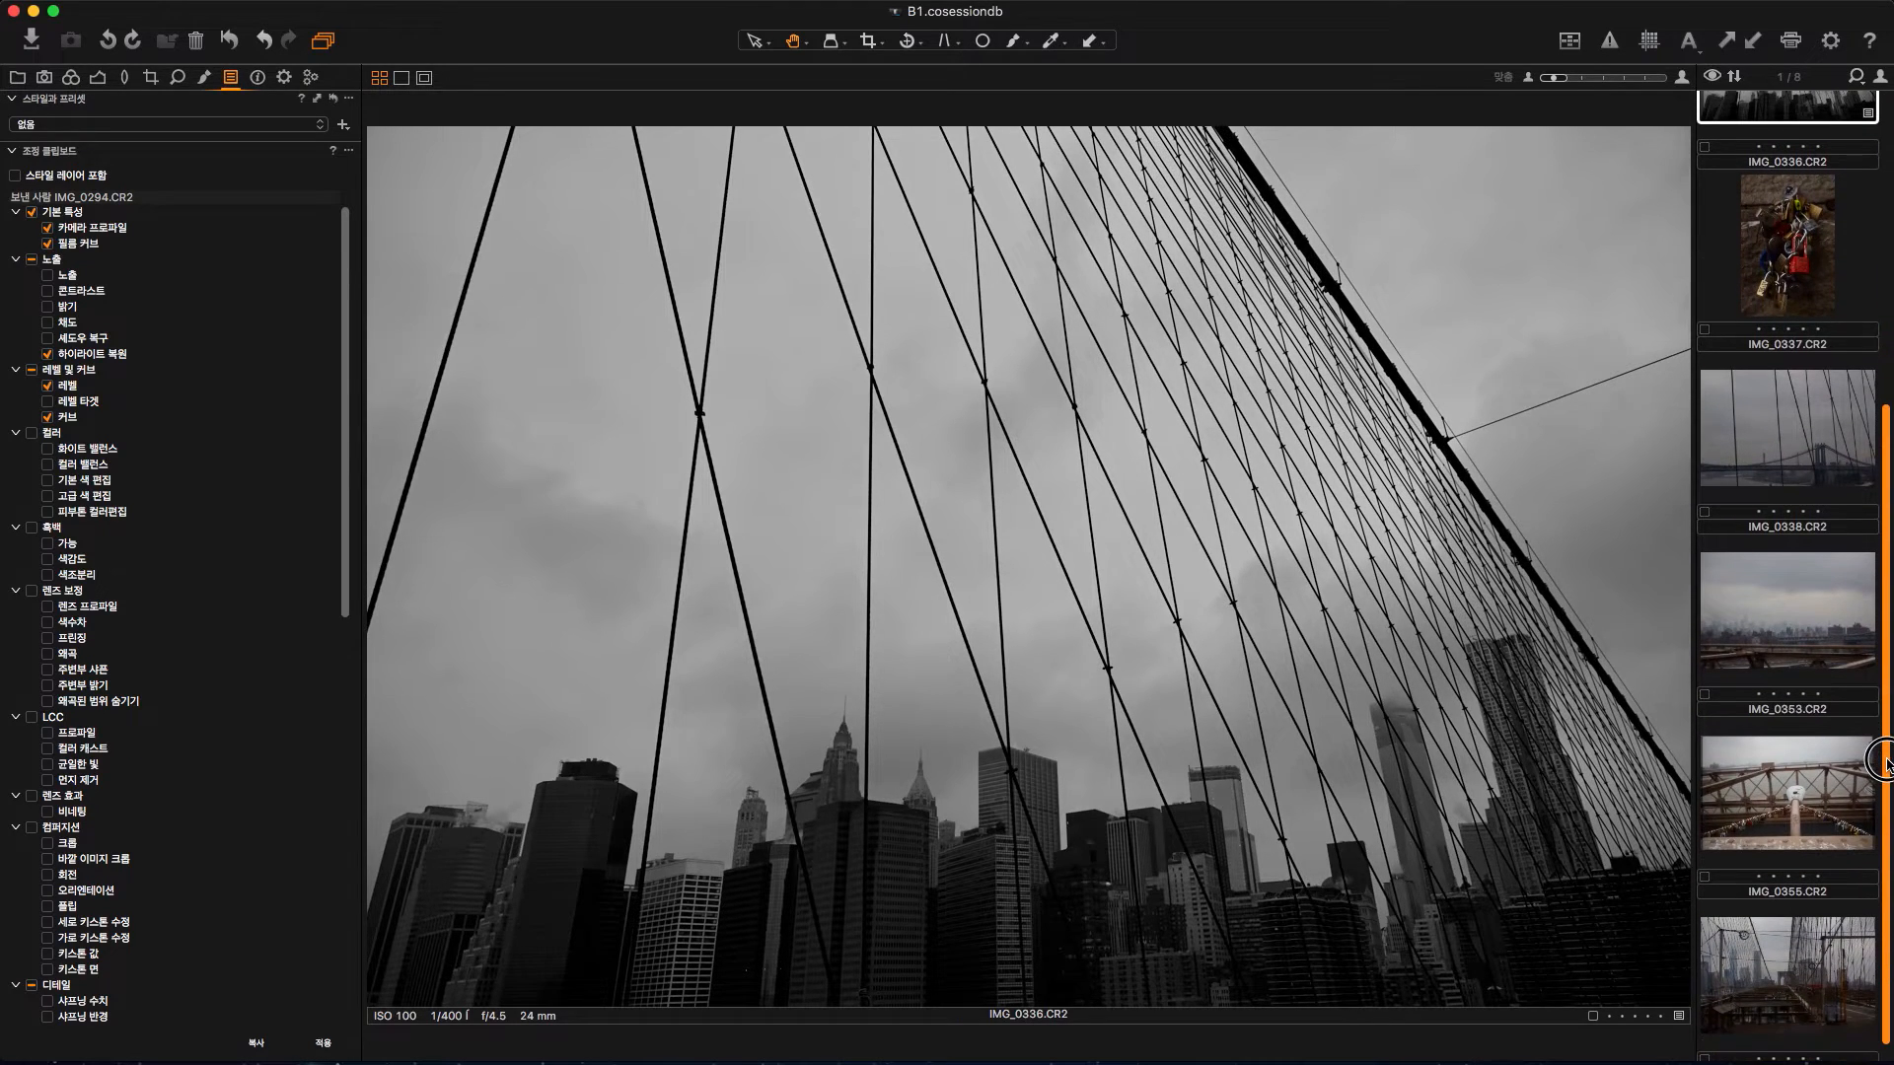
pyautogui.click(1795, 231)
pyautogui.scroll(-1, 1886, 575)
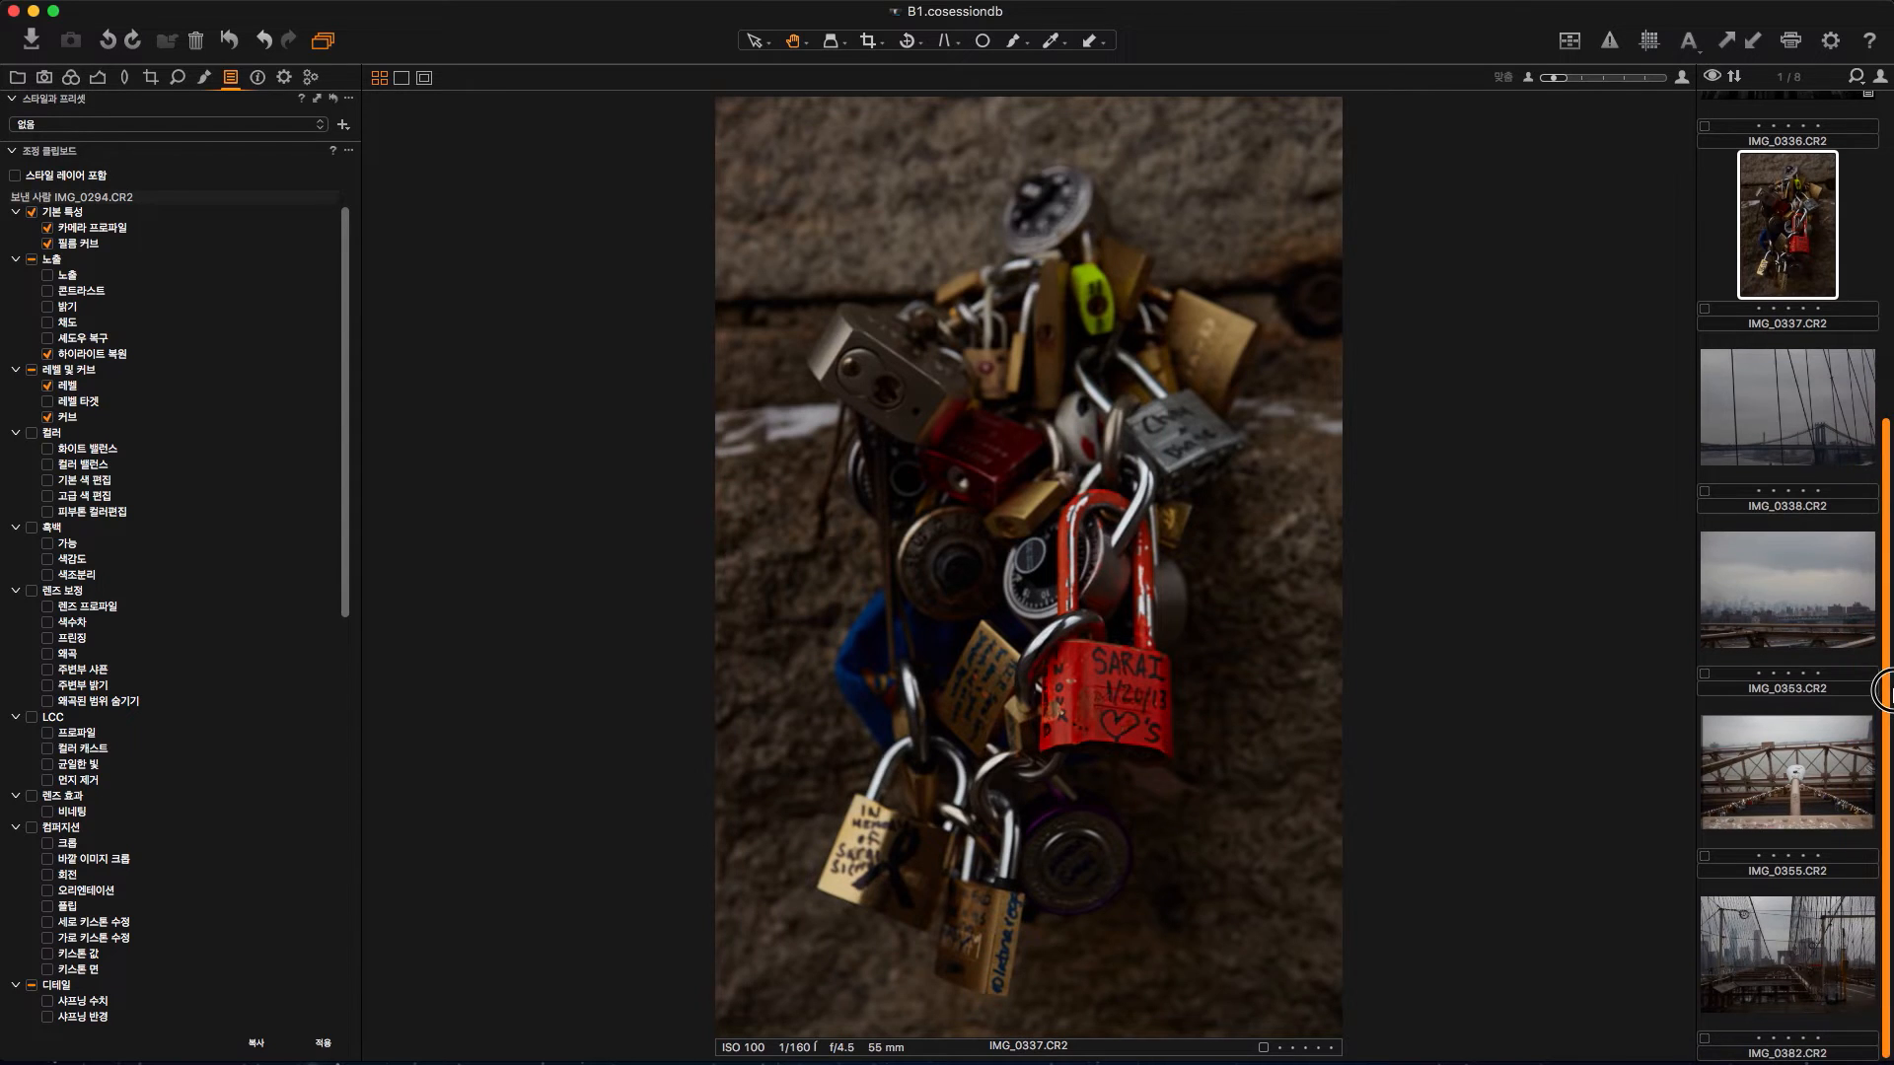
pyautogui.keyDown('shift'); pyautogui.click(1772, 954); pyautogui.keyUp('shift')
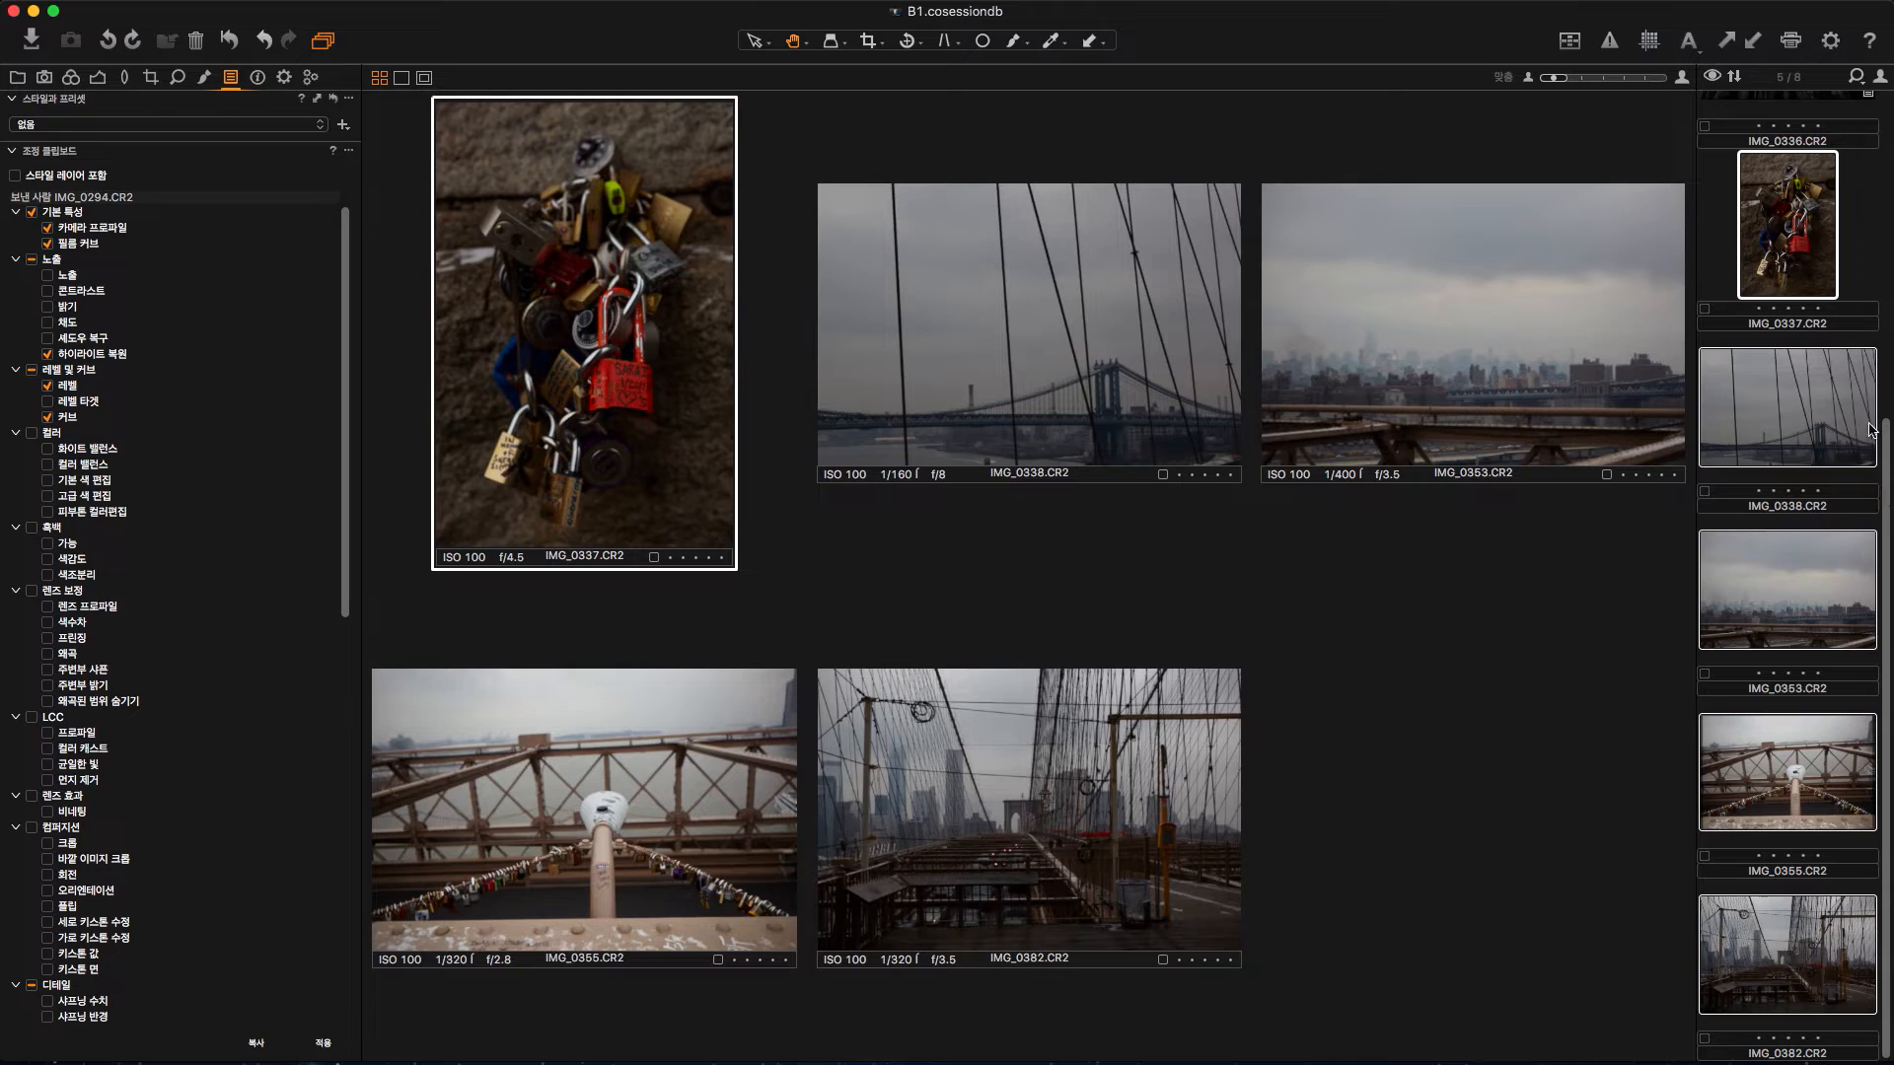
pyautogui.click(1754, 45)
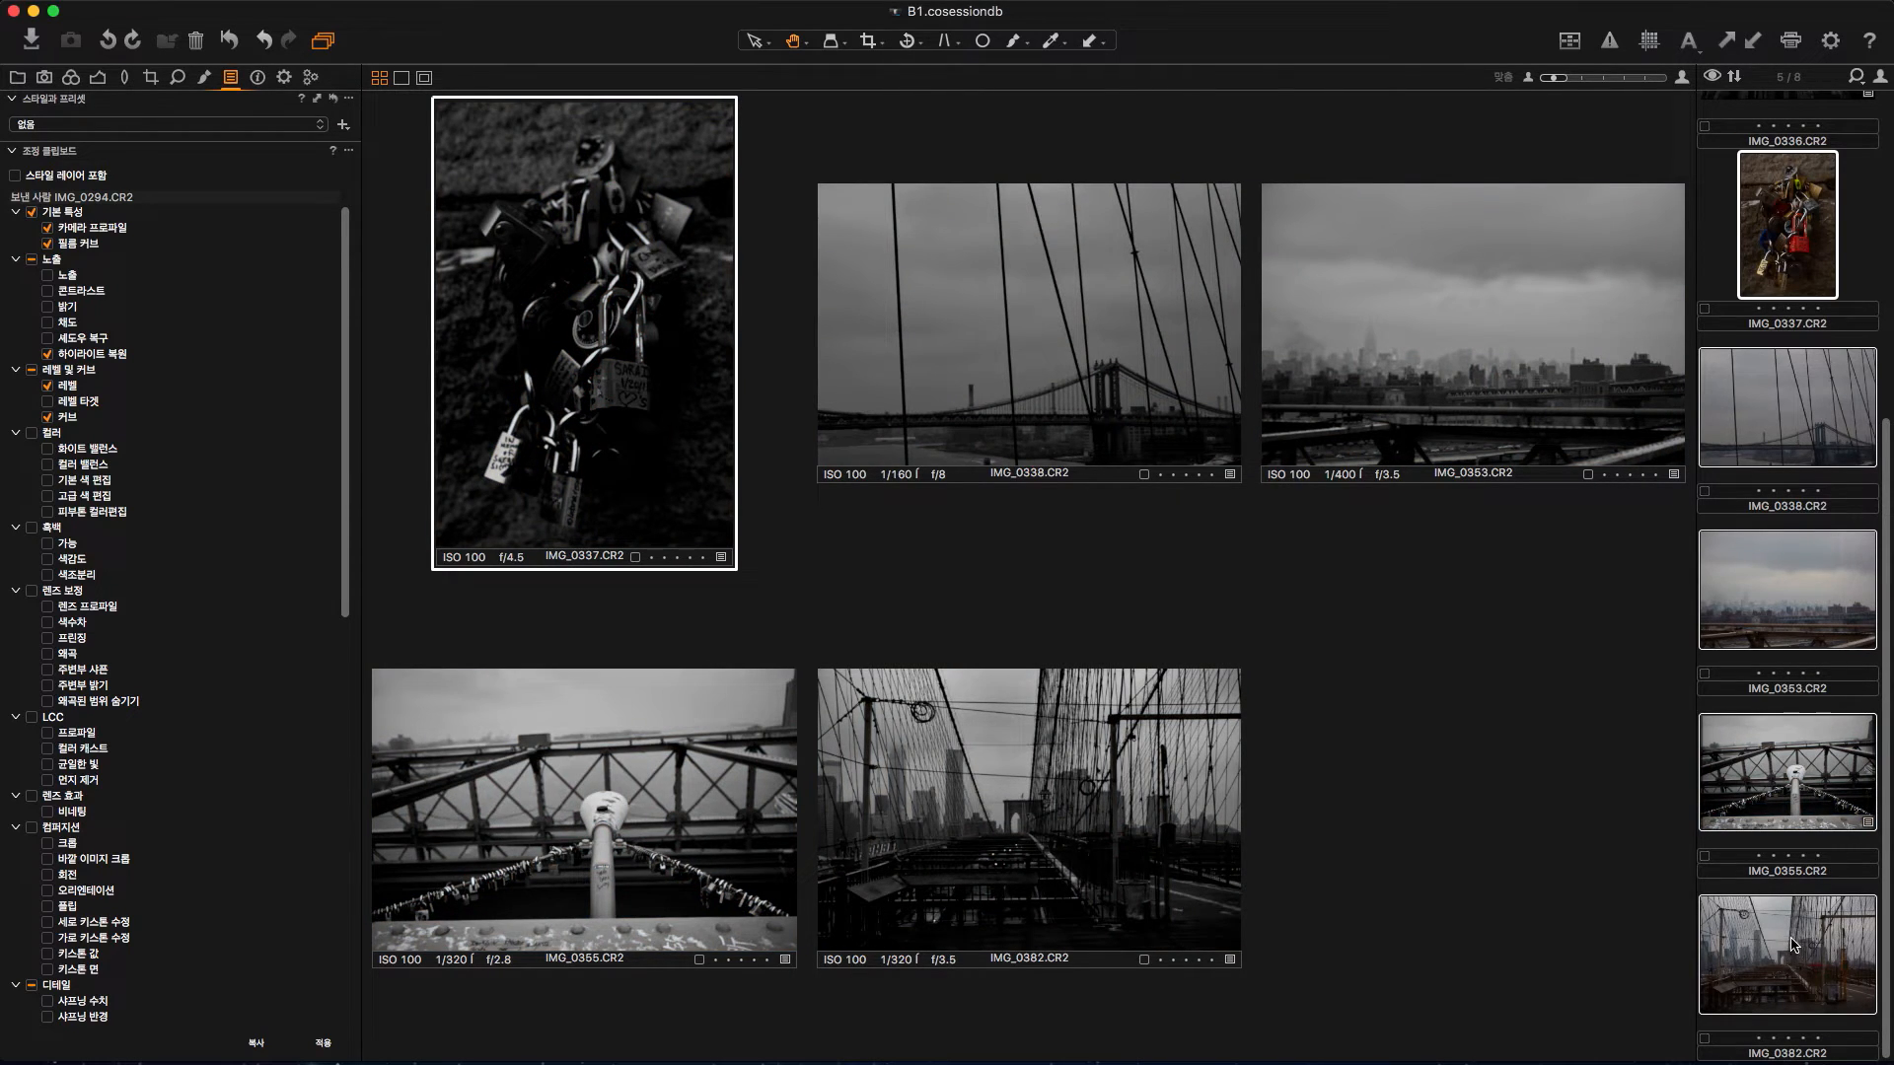
# Step: Review the black-and-white look on individual photos from IMG_0338.CR2 to IMG_0382.CR2 and from IMG_0294.CR2 to IMG_0336.CR2
pyautogui.click(1765, 247)
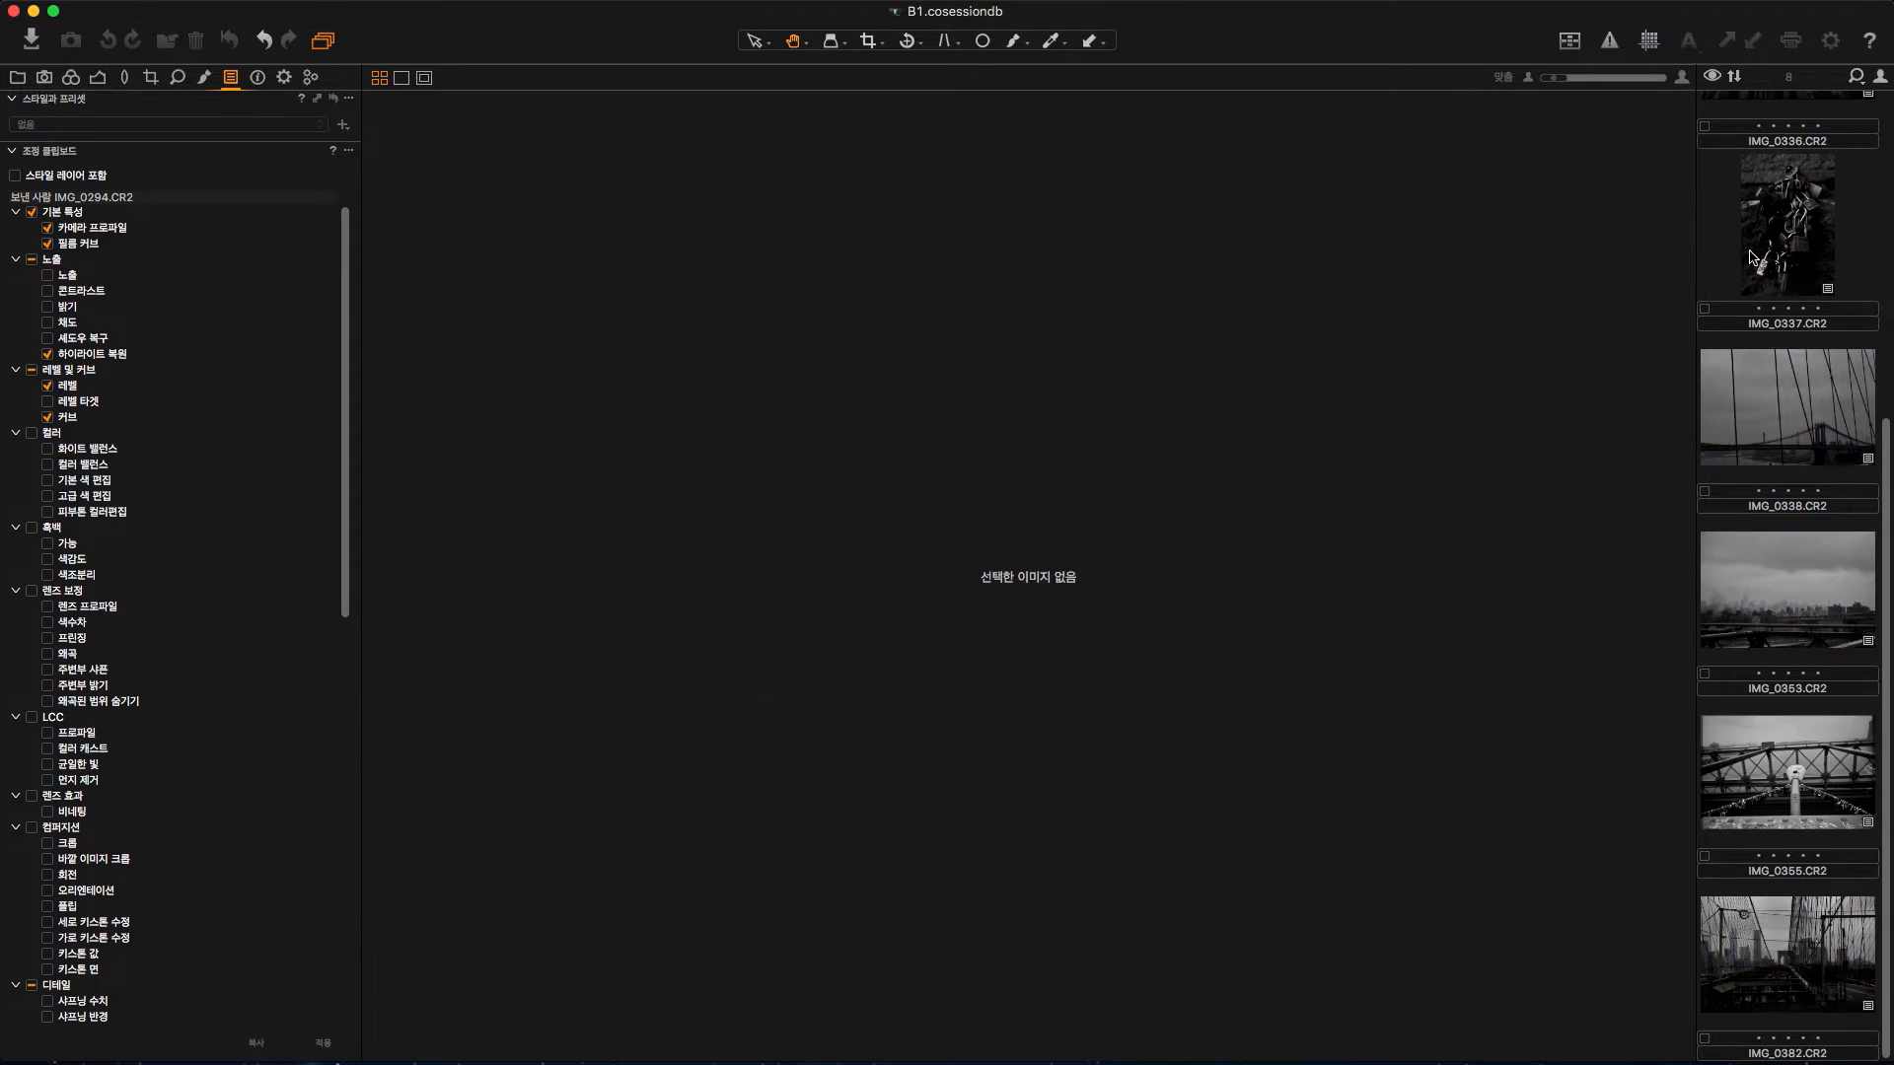
pyautogui.click(1787, 407)
pyautogui.click(1795, 604)
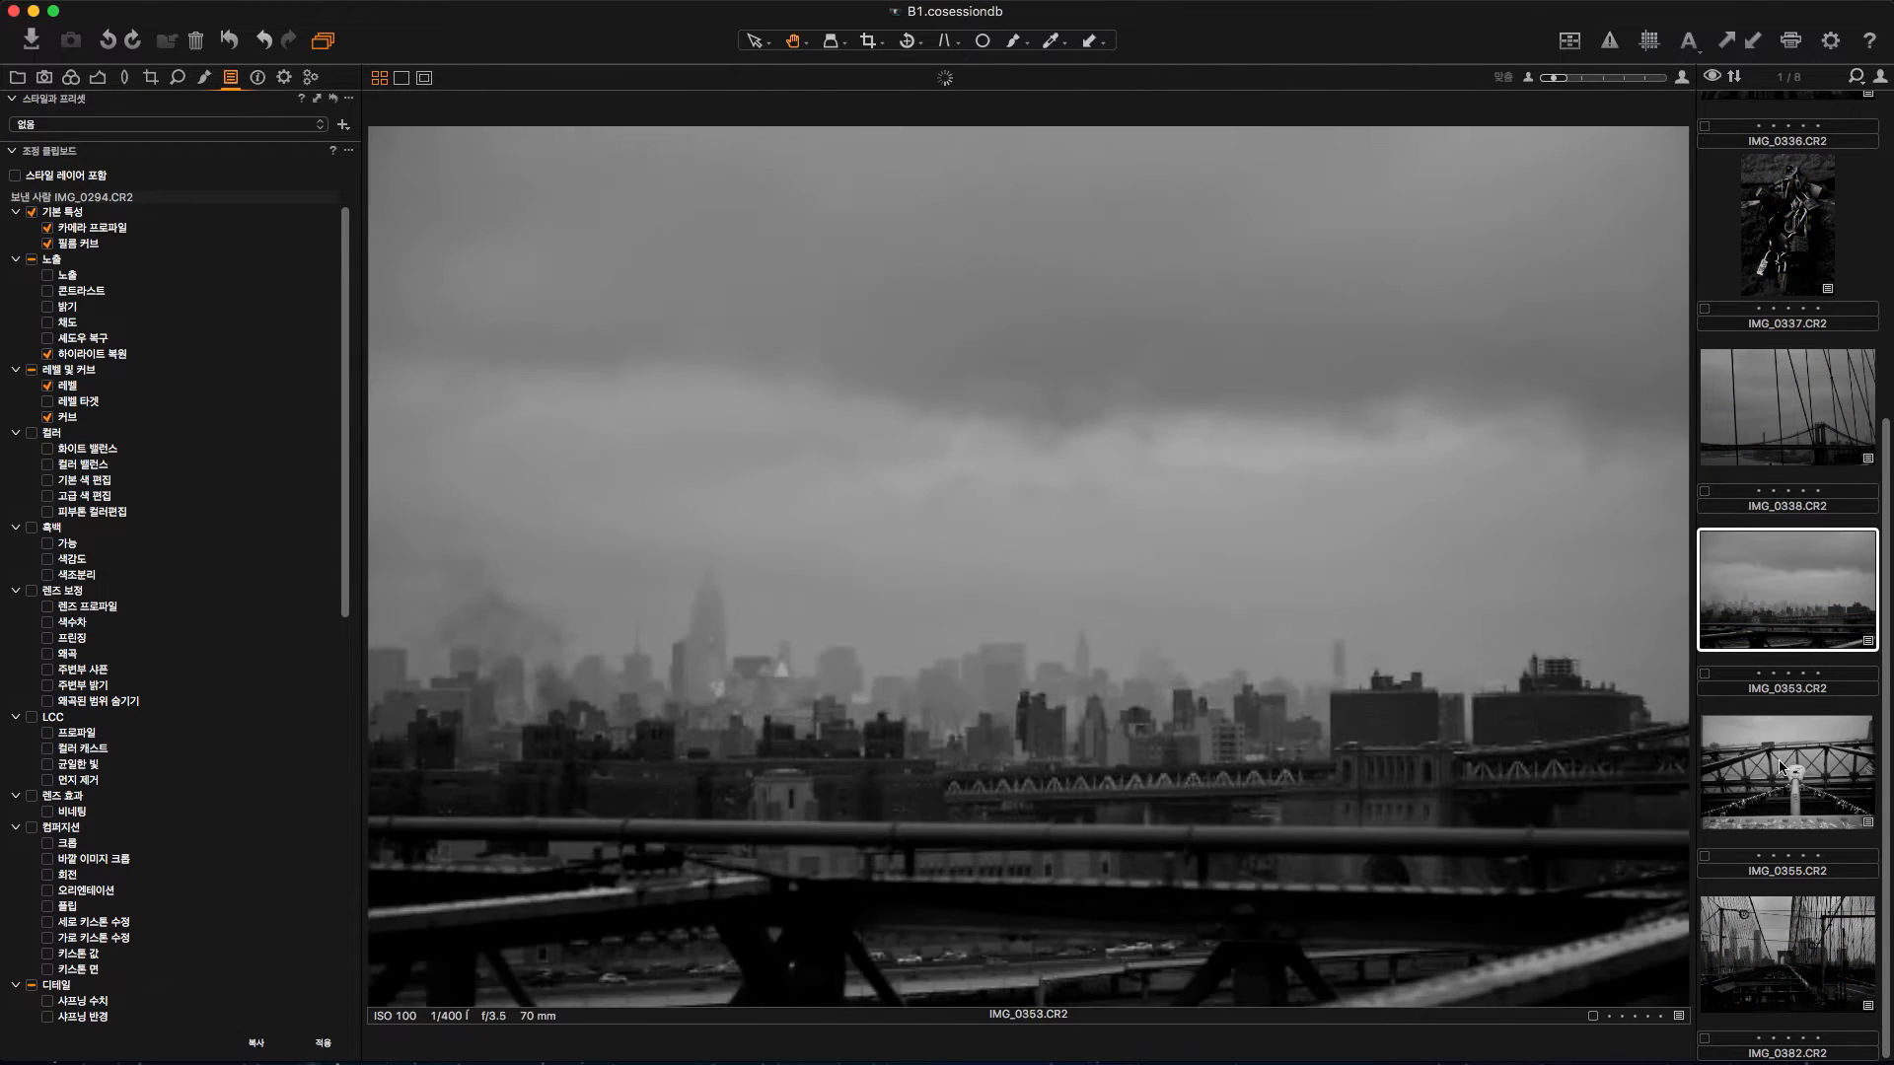
pyautogui.click(1782, 772)
pyautogui.click(1784, 920)
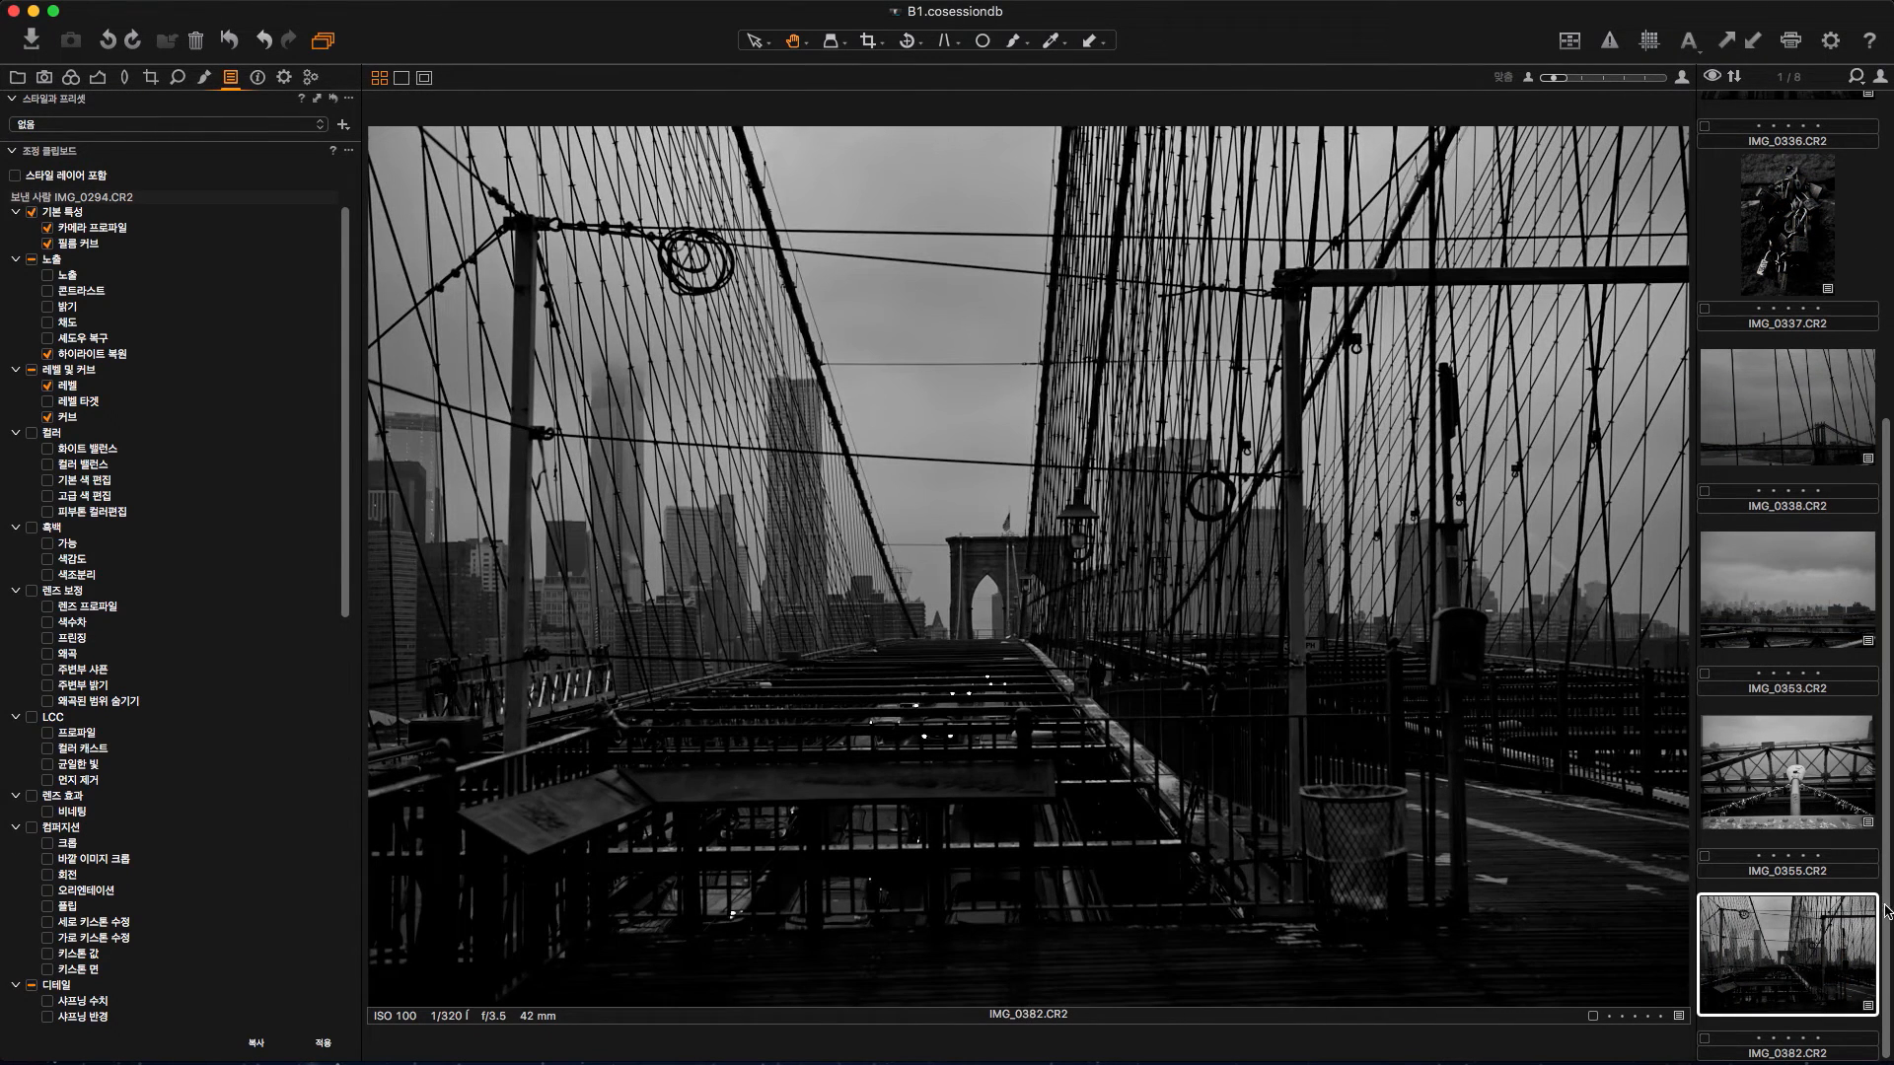
pyautogui.scroll(5, 1886, 912)
pyautogui.click(1773, 198)
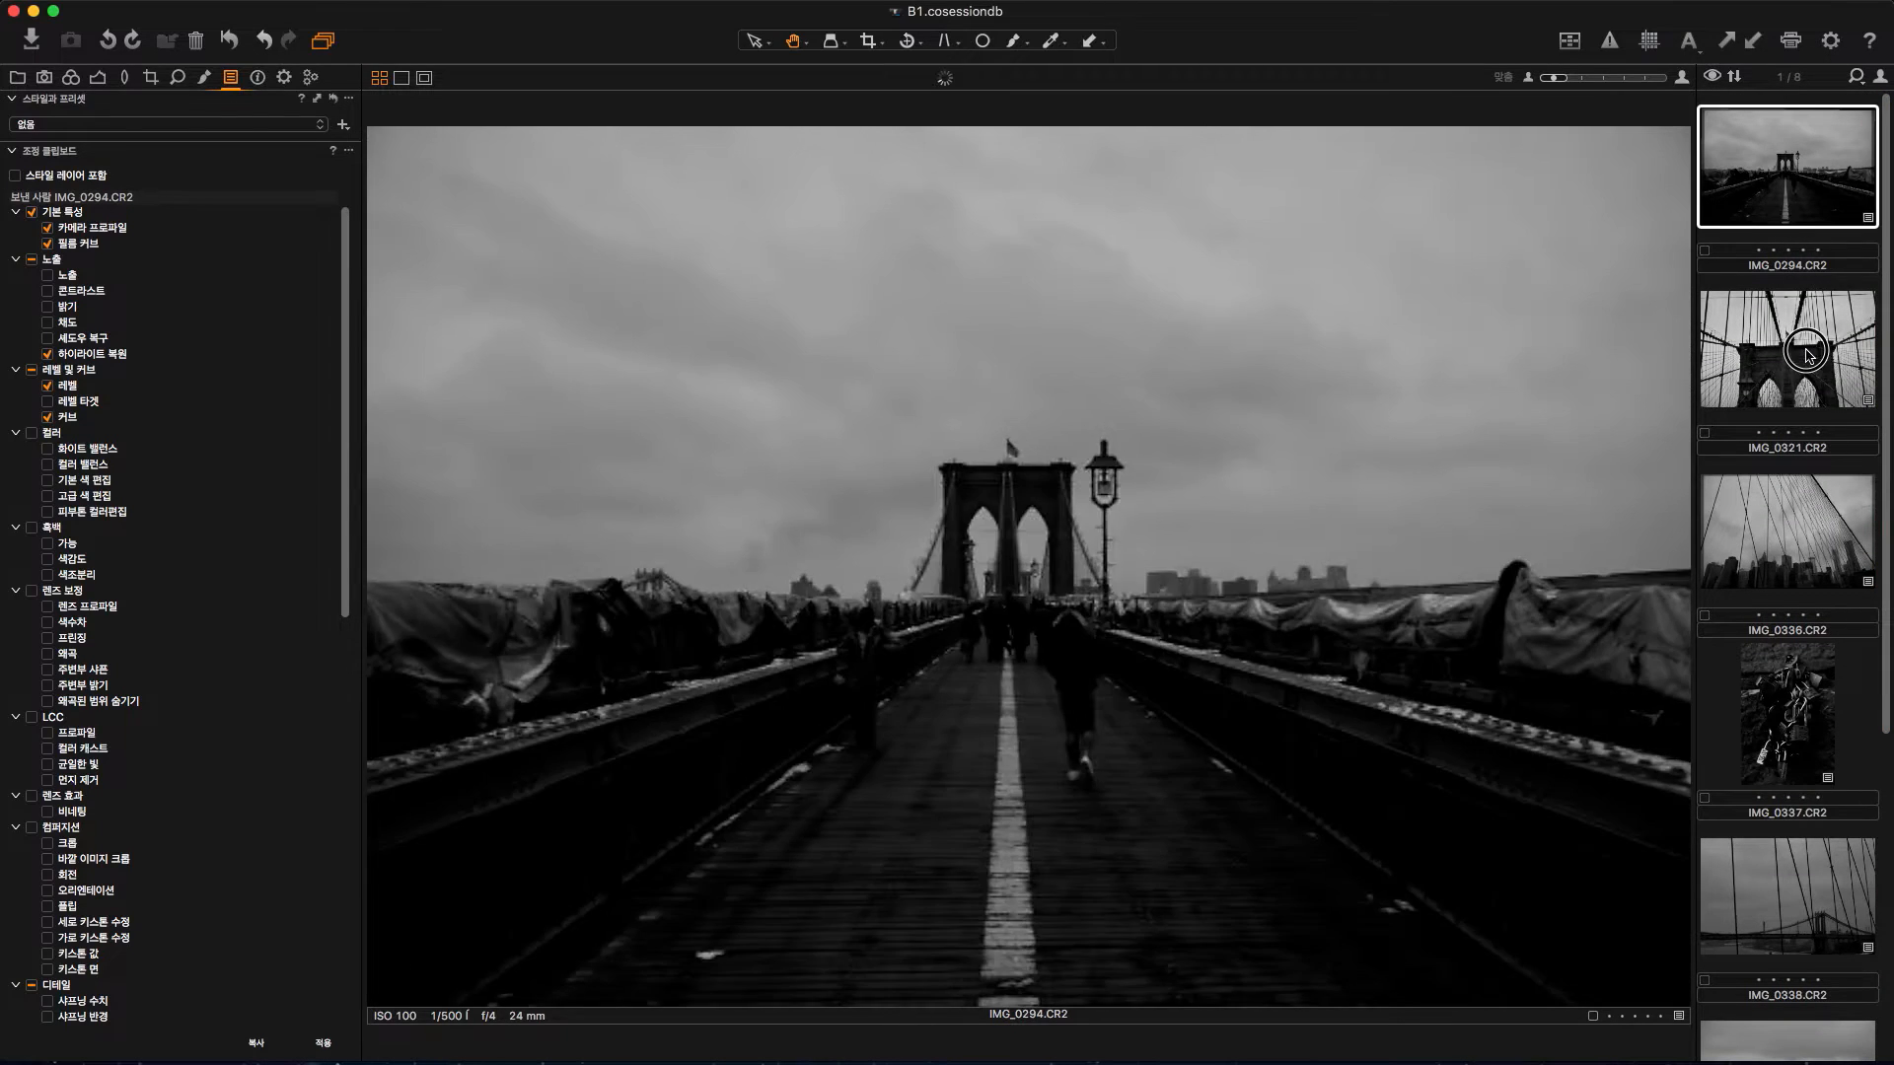
pyautogui.click(1808, 354)
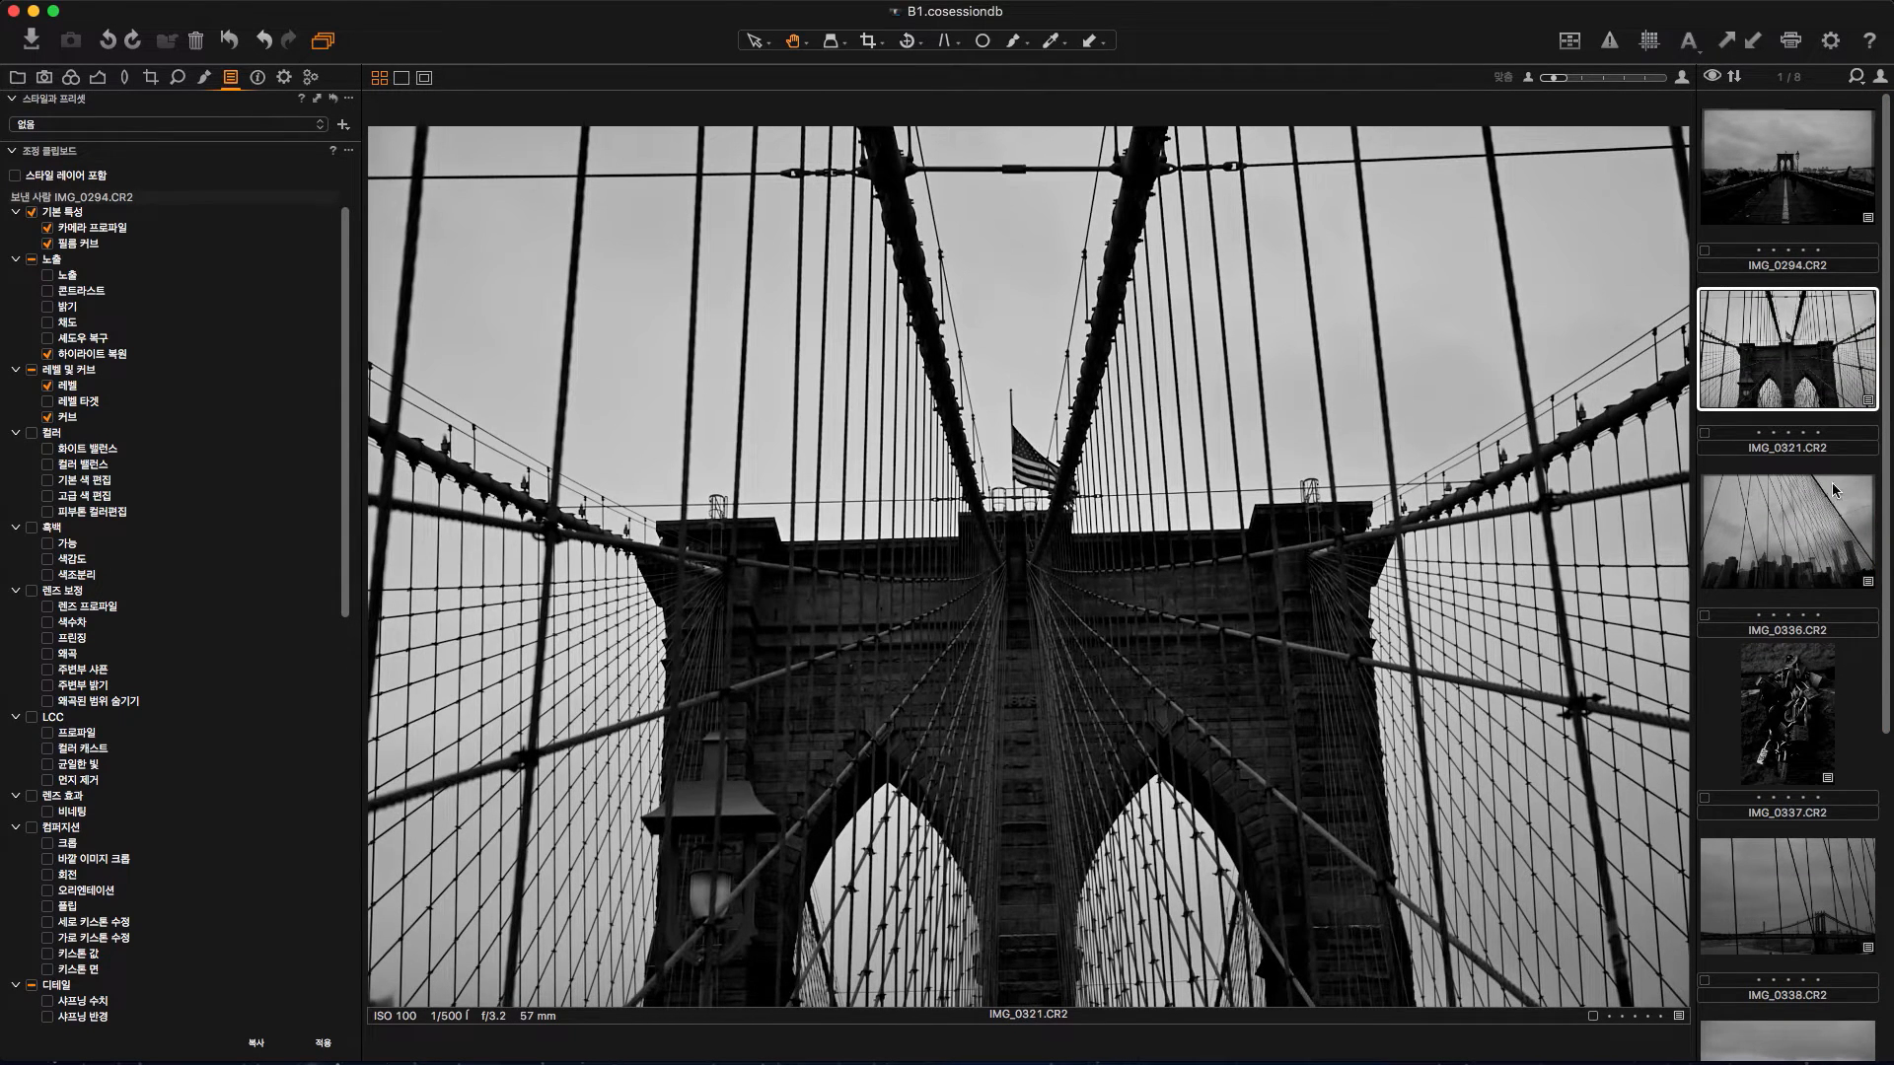
pyautogui.click(1787, 538)
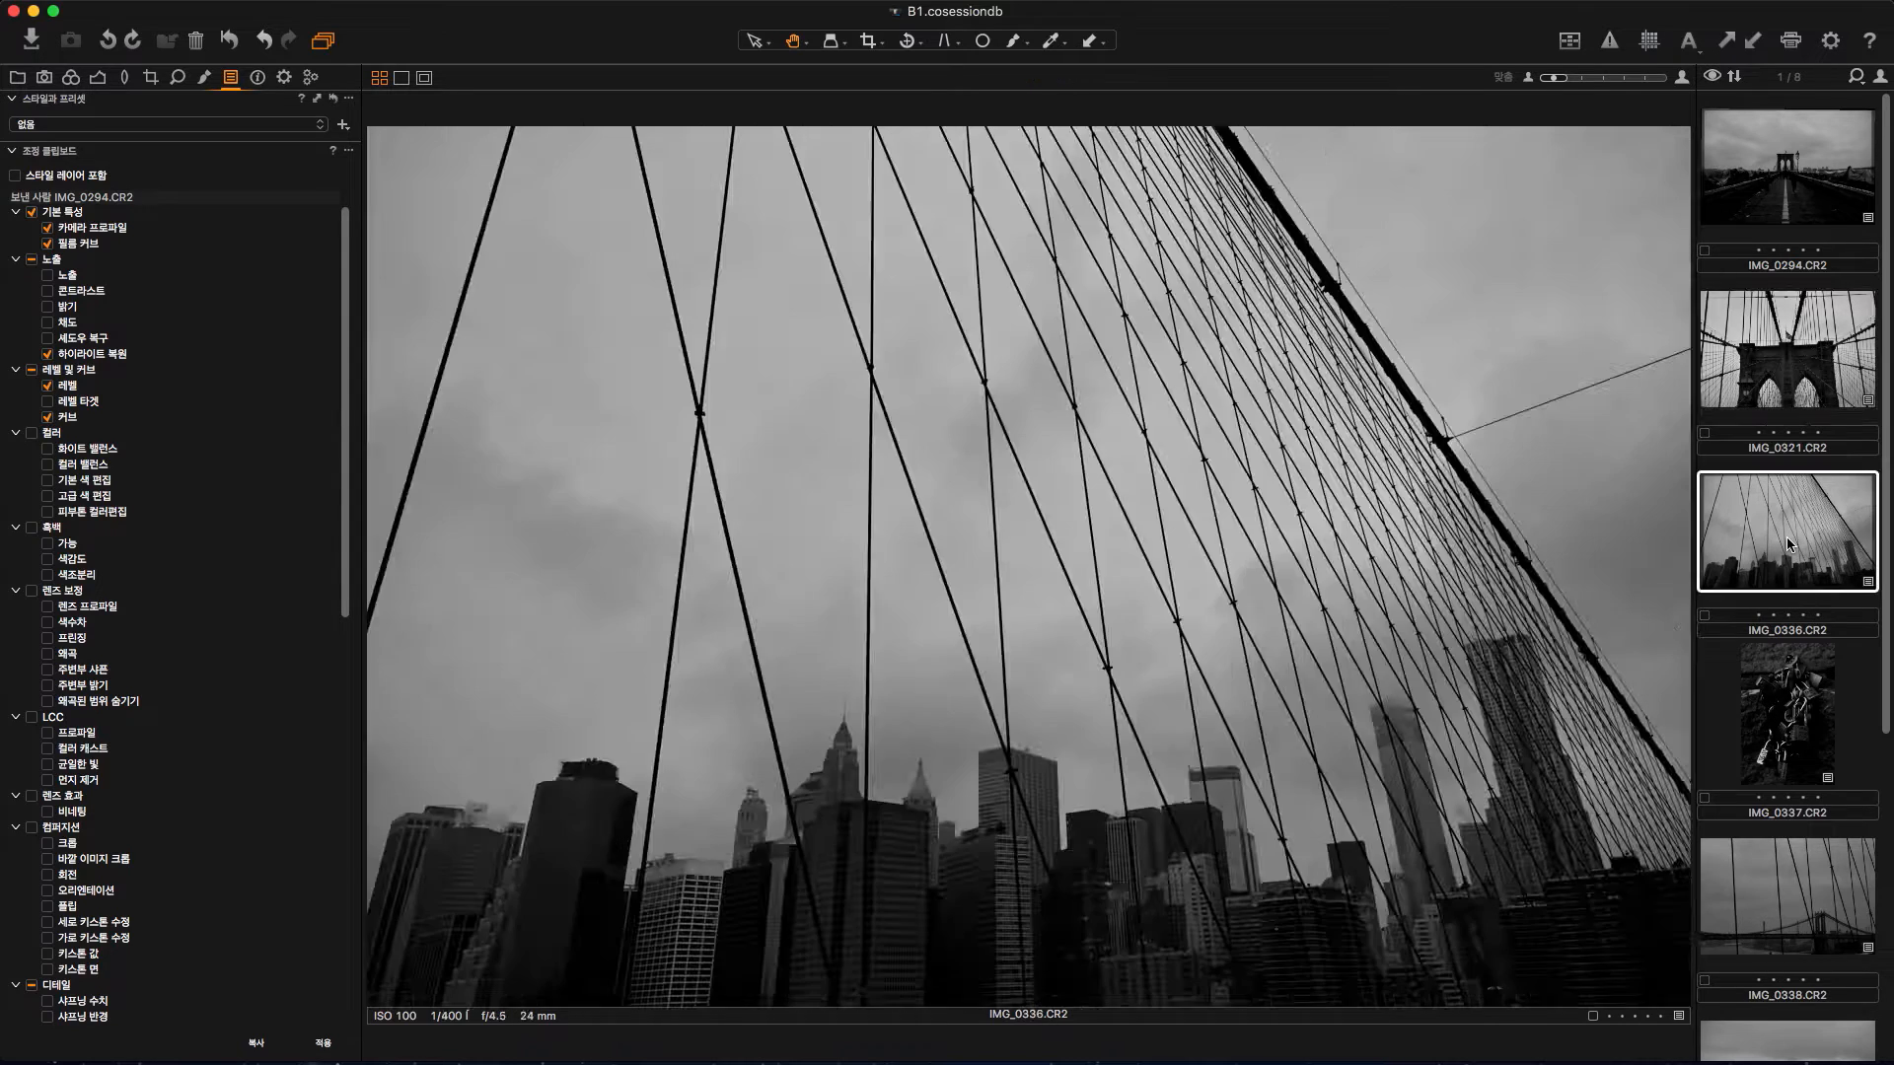
# Step: Step through the whole photo series to IMG_0382.CR2 and back to IMG_0294.CR2 to compare the consistency of the look
pyautogui.press('Up')
pyautogui.press('Up')
pyautogui.press('Down')
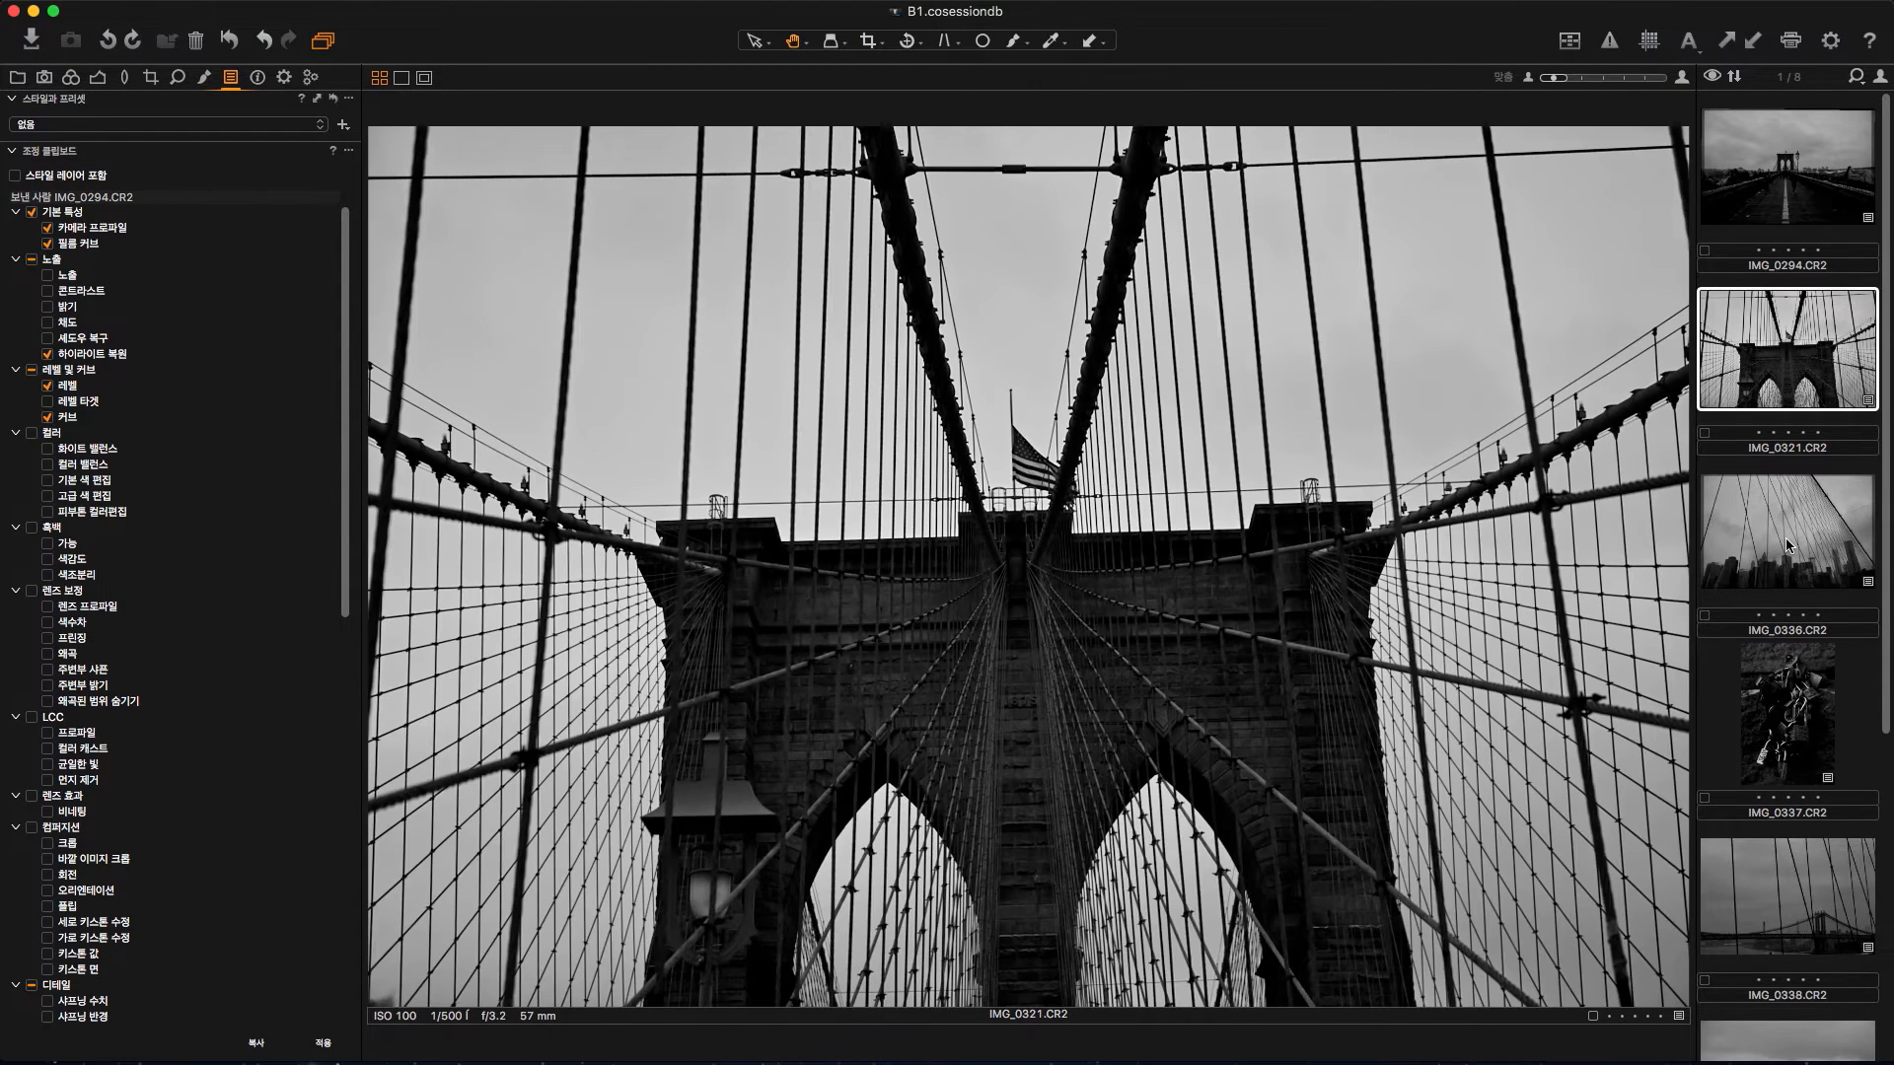
pyautogui.press('Down')
pyautogui.press('Down')
pyautogui.press('Down')
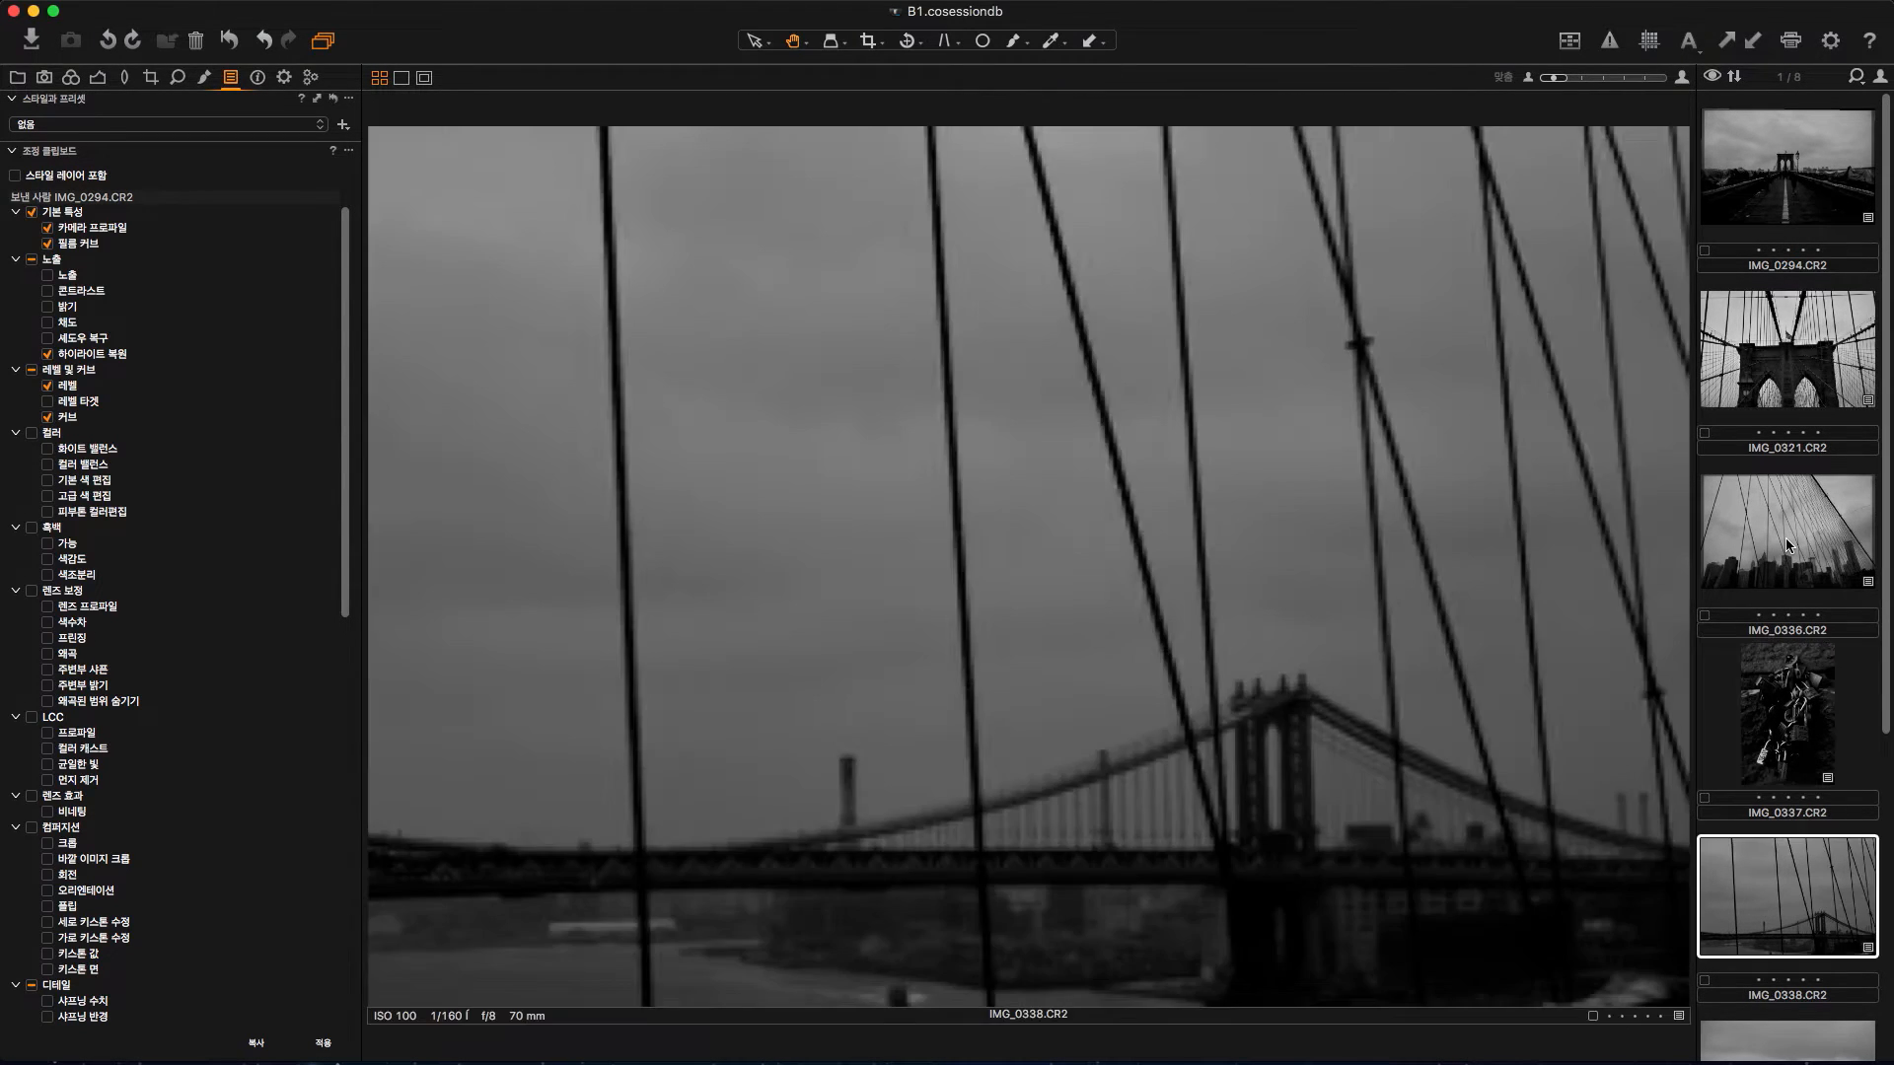
pyautogui.press('Down')
pyautogui.press('Down')
pyautogui.press('Down')
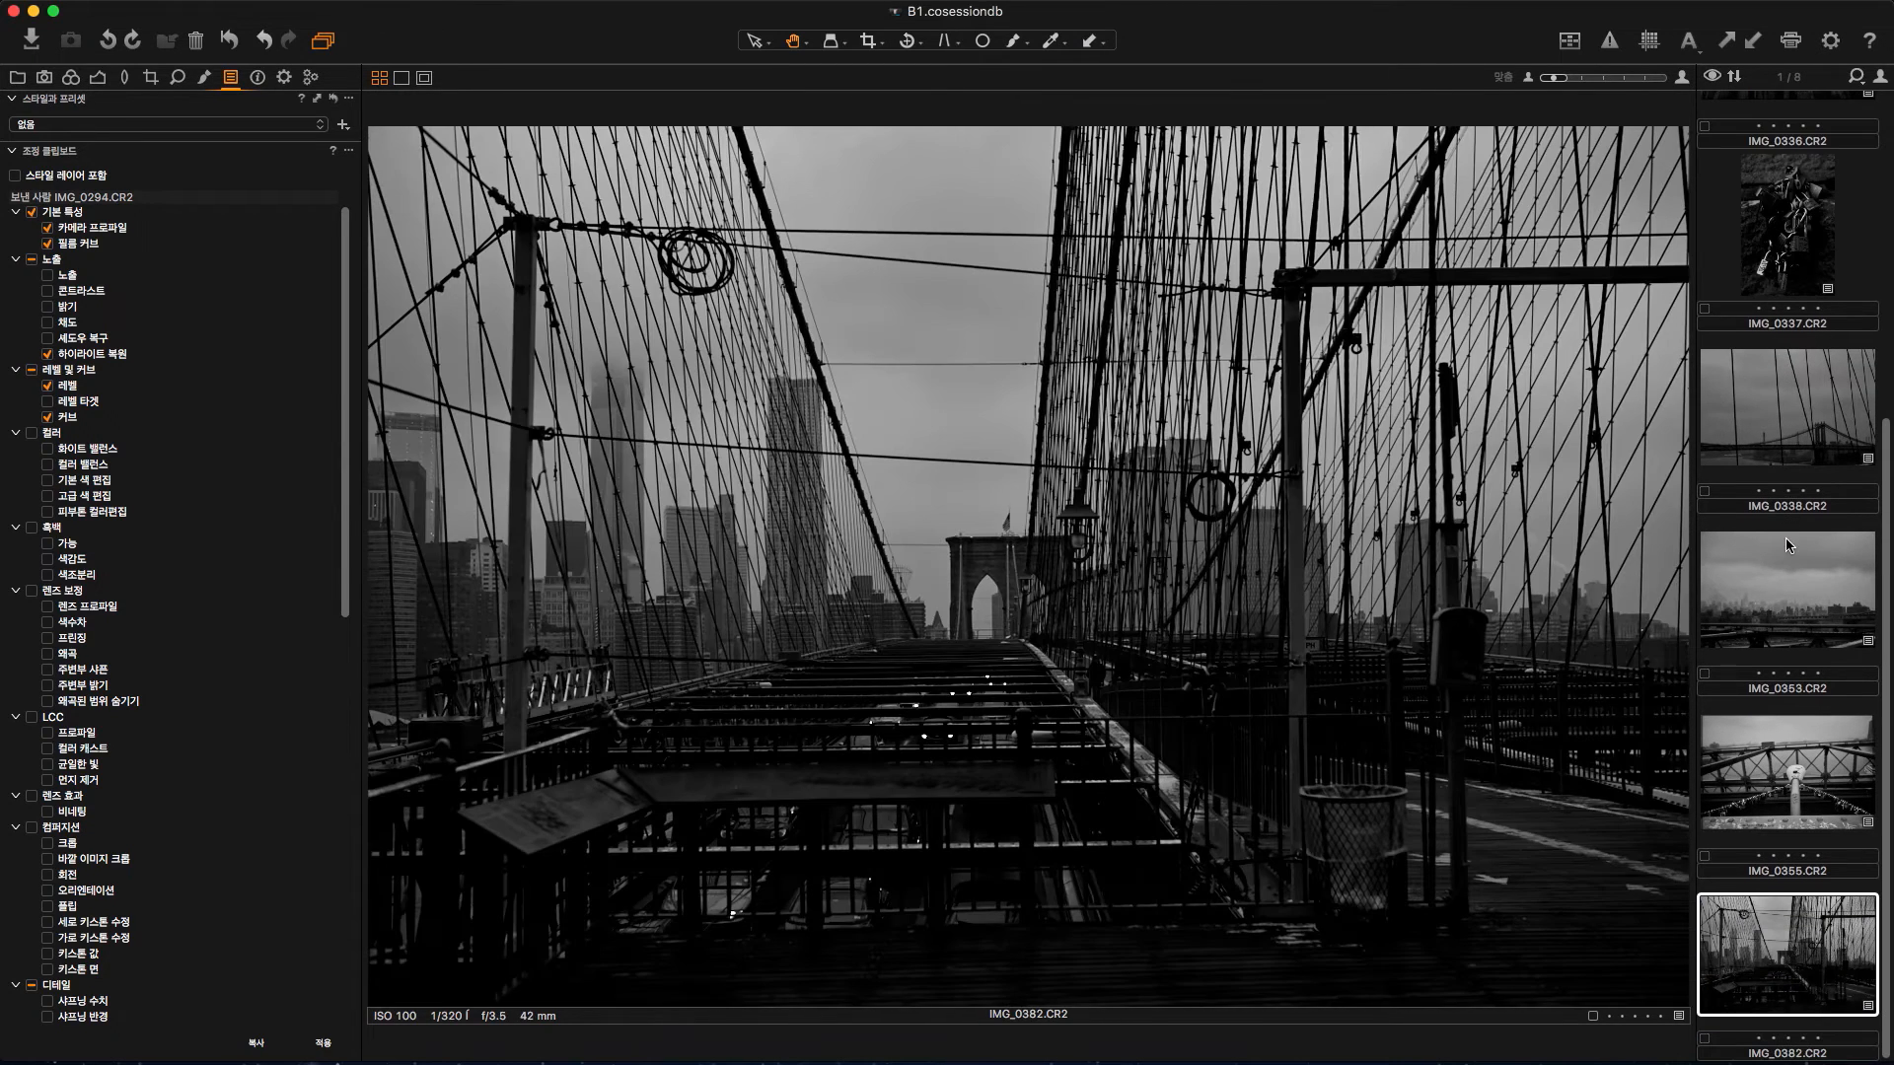
pyautogui.press('Up')
pyautogui.press('Up')
pyautogui.press('Up')
pyautogui.press('Up')
pyautogui.press('Up')
pyautogui.press('Up')
pyautogui.press('Up')
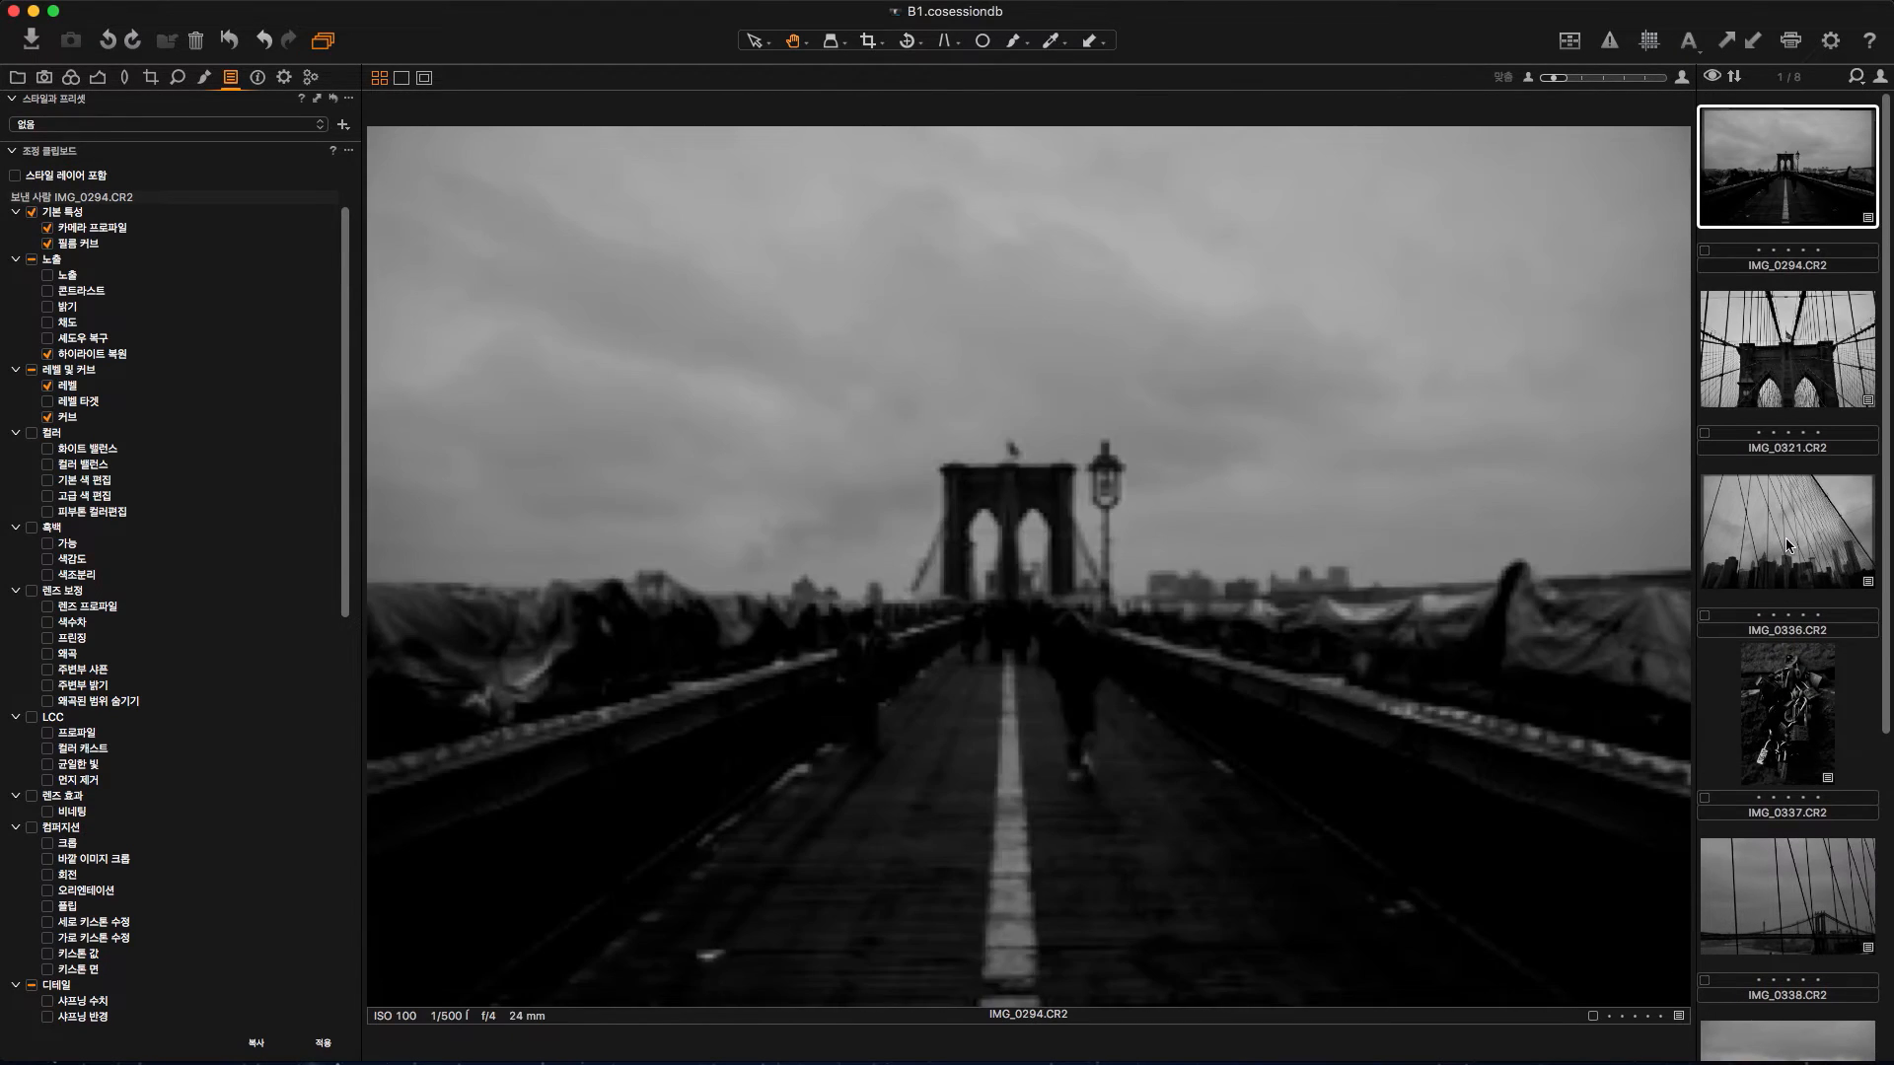
# Step: Apply a vertical keystone correction to IMG_0321.CR2, aligning the two guides with the outer edges of the bridge tower across the photo's full height
pyautogui.click(1779, 387)
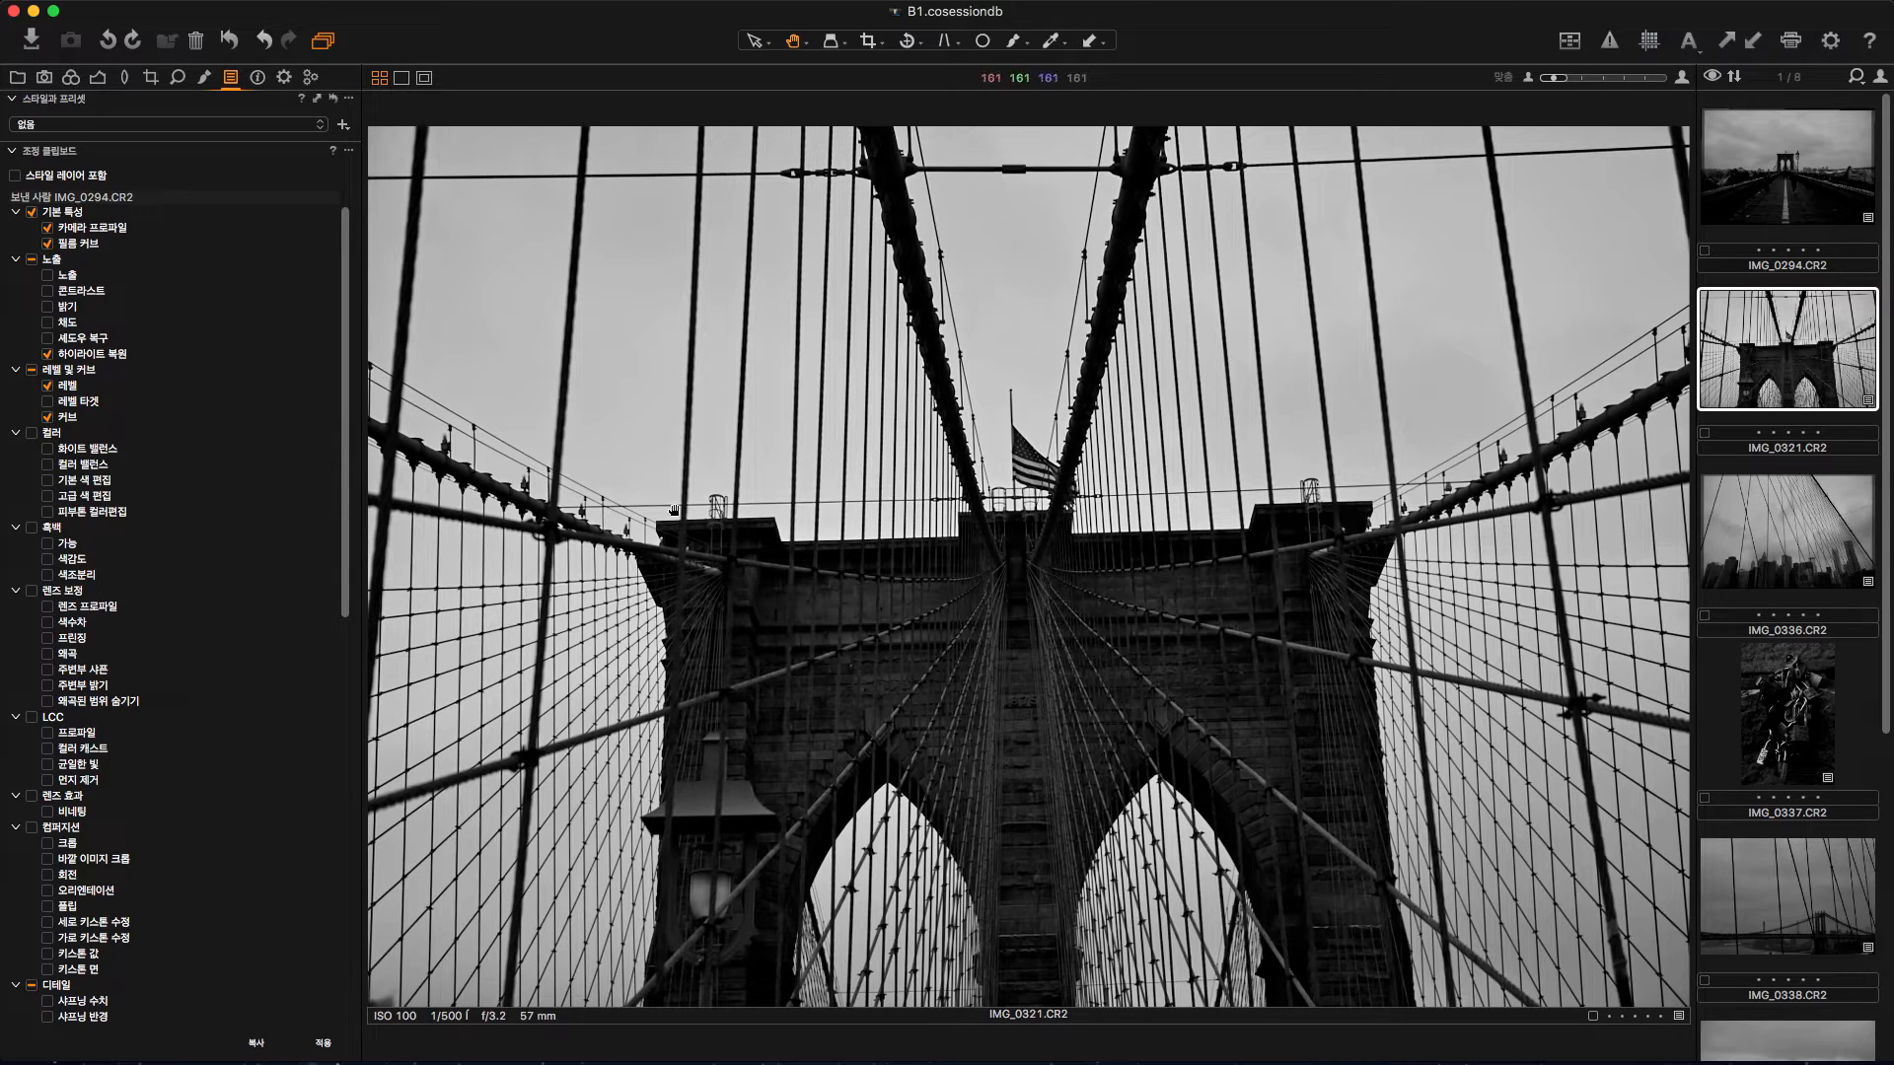
pyautogui.click(944, 45)
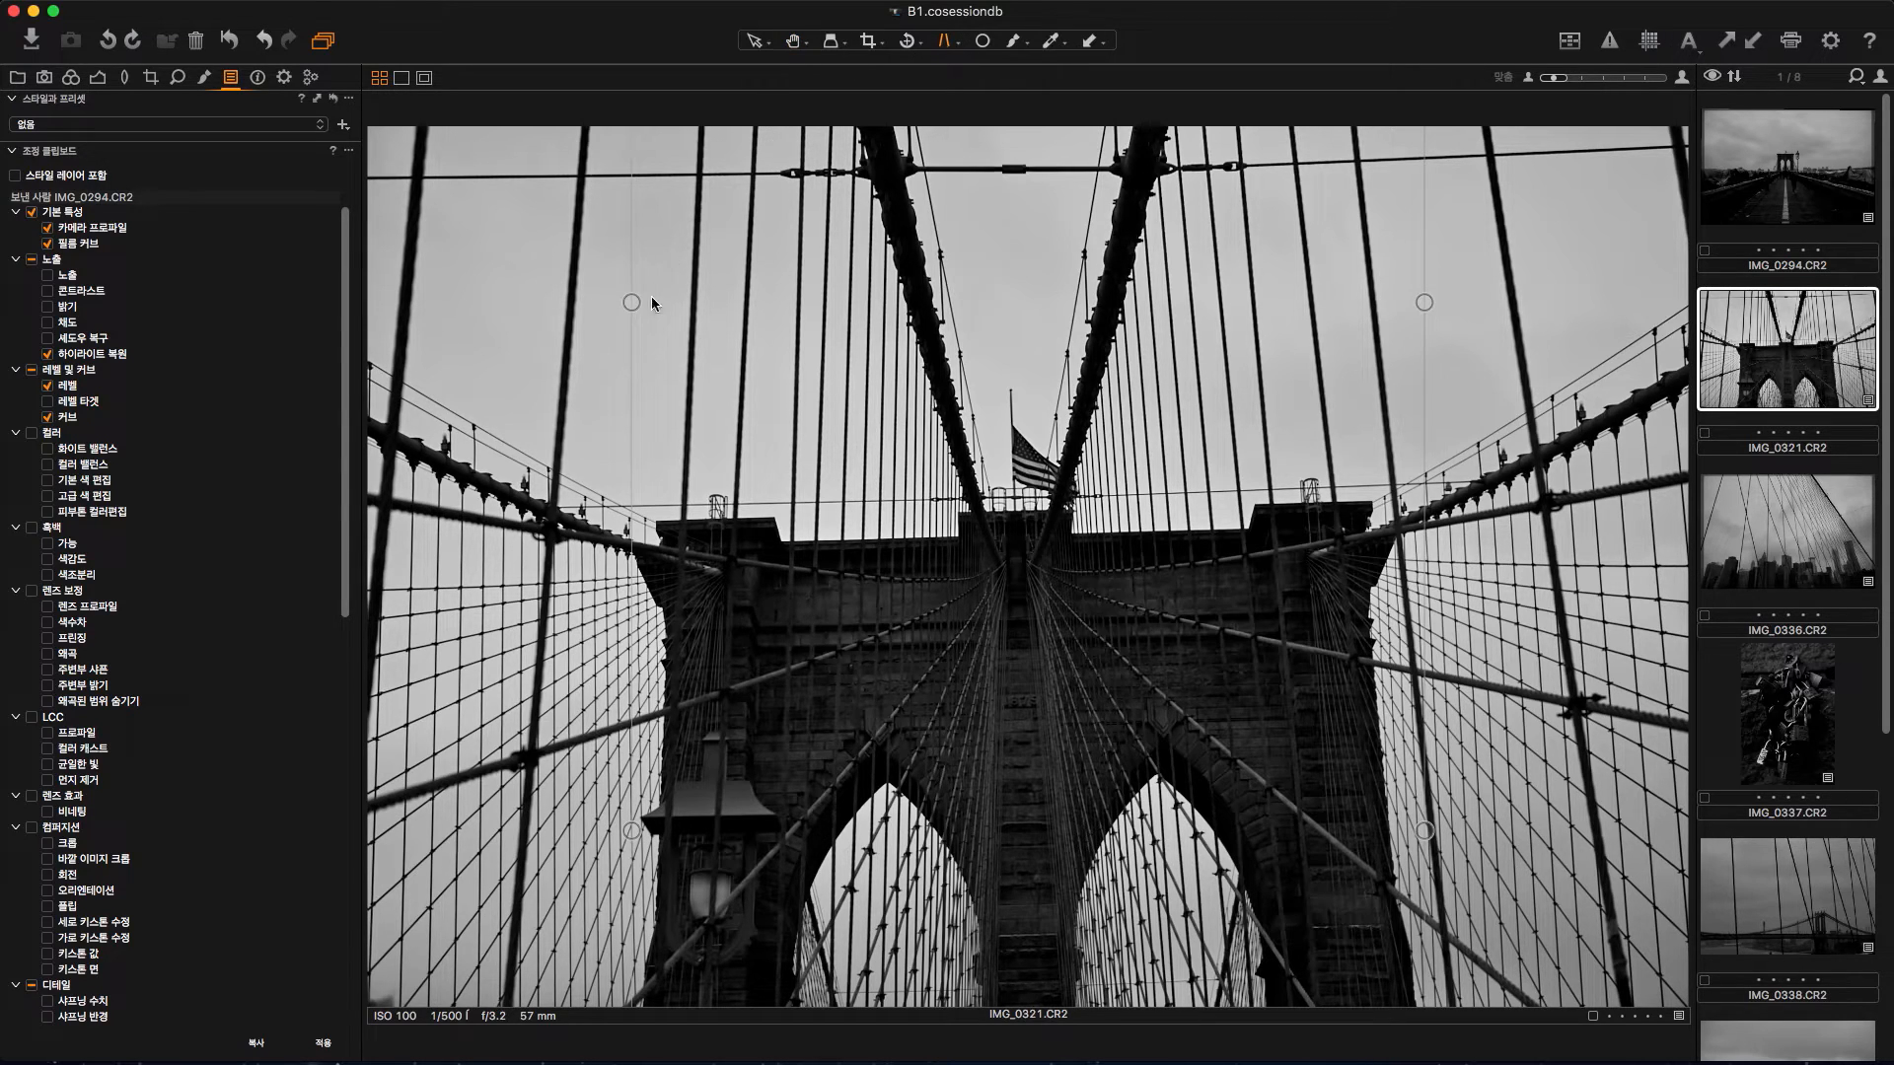
pyautogui.moveTo(631, 302); pyautogui.dragTo(678, 76)
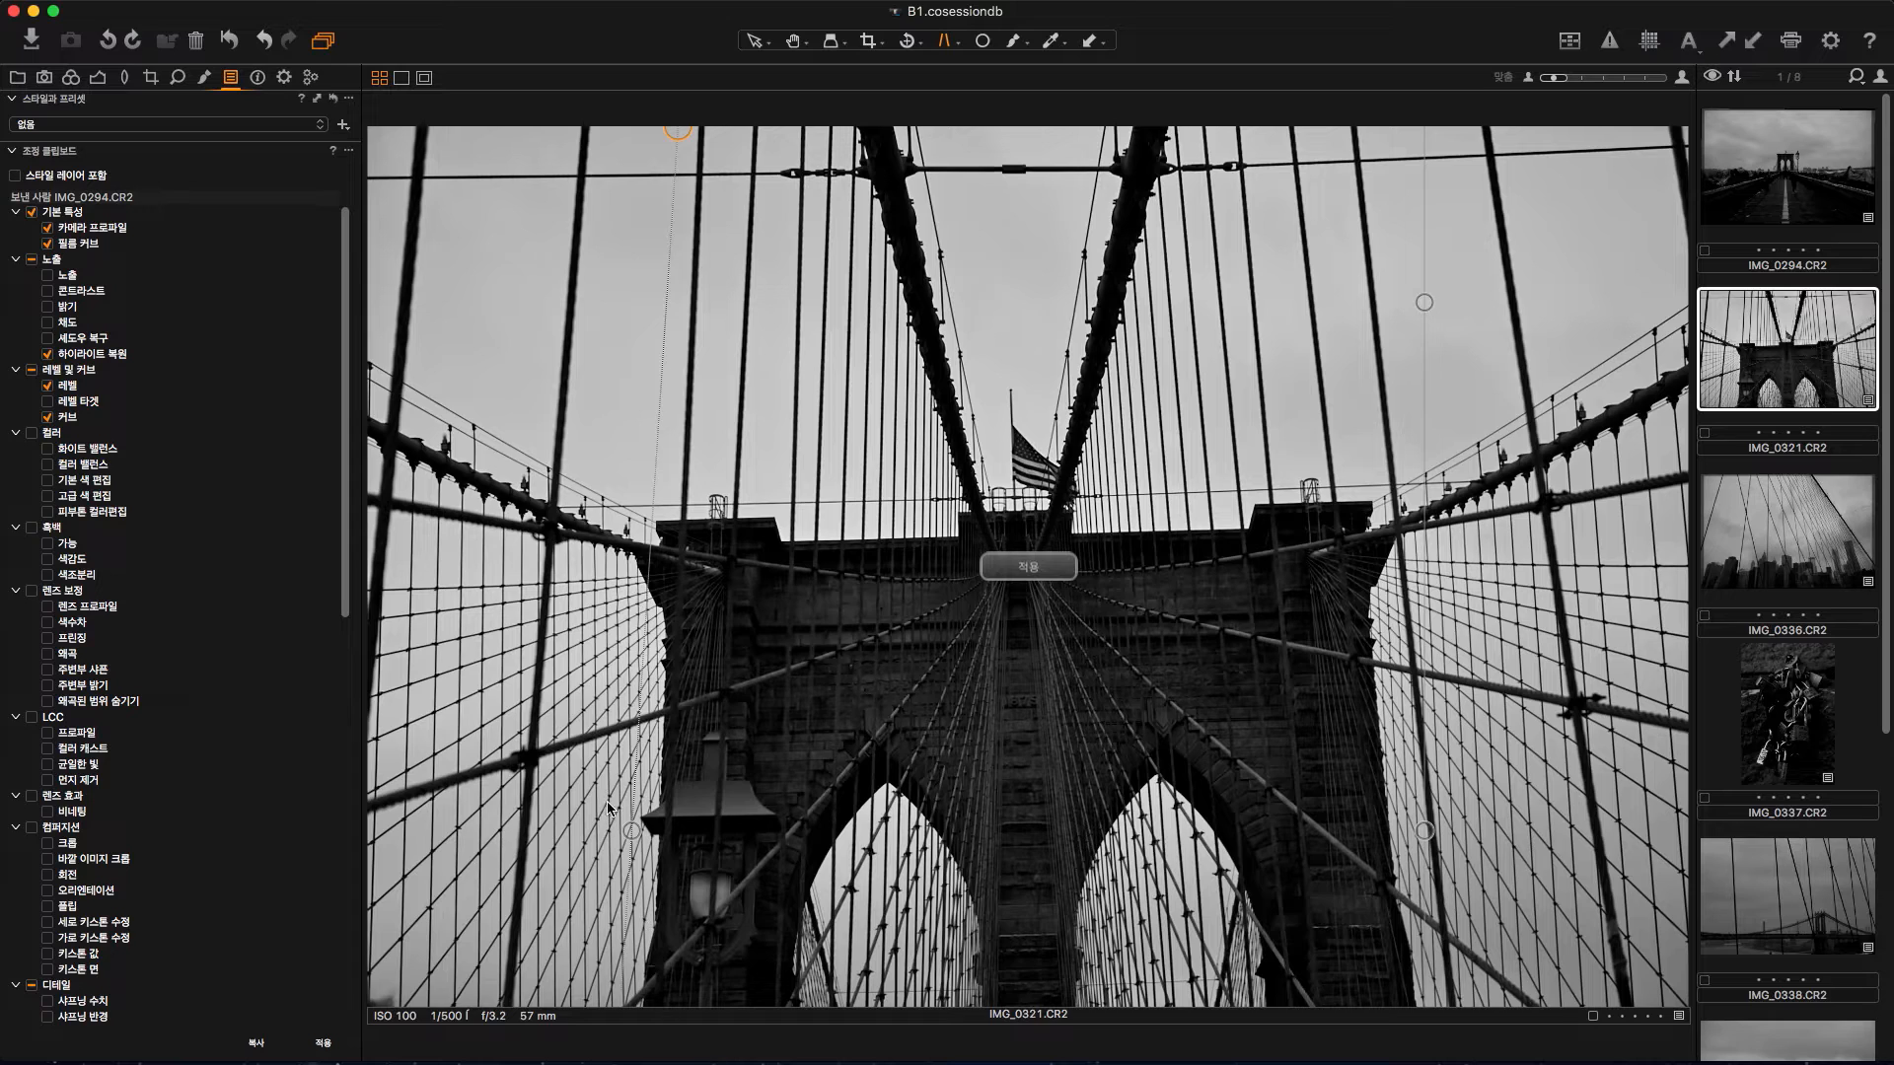
pyautogui.moveTo(631, 828); pyautogui.dragTo(643, 1061)
pyautogui.moveTo(681, 128); pyautogui.dragTo(698, 128)
pyautogui.moveTo(1421, 836); pyautogui.dragTo(1424, 1053)
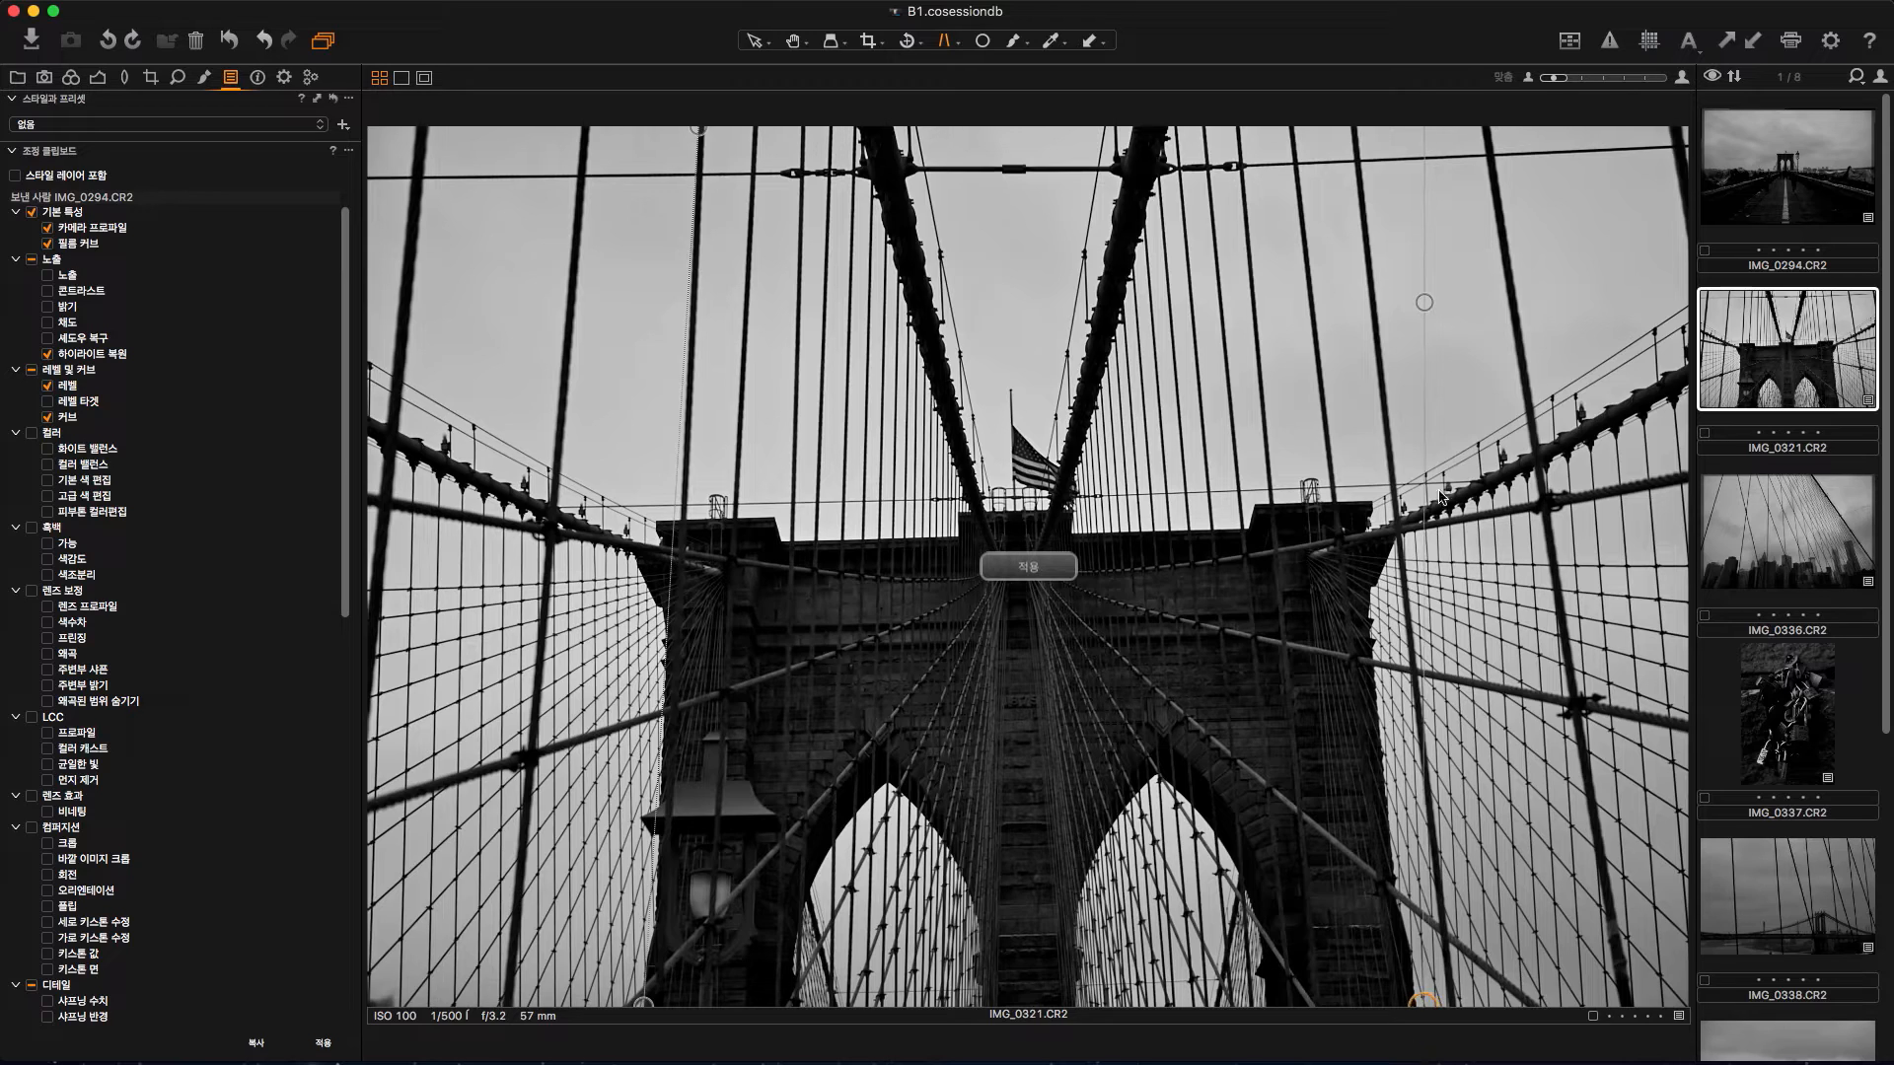
pyautogui.moveTo(1418, 313); pyautogui.dragTo(1303, 26)
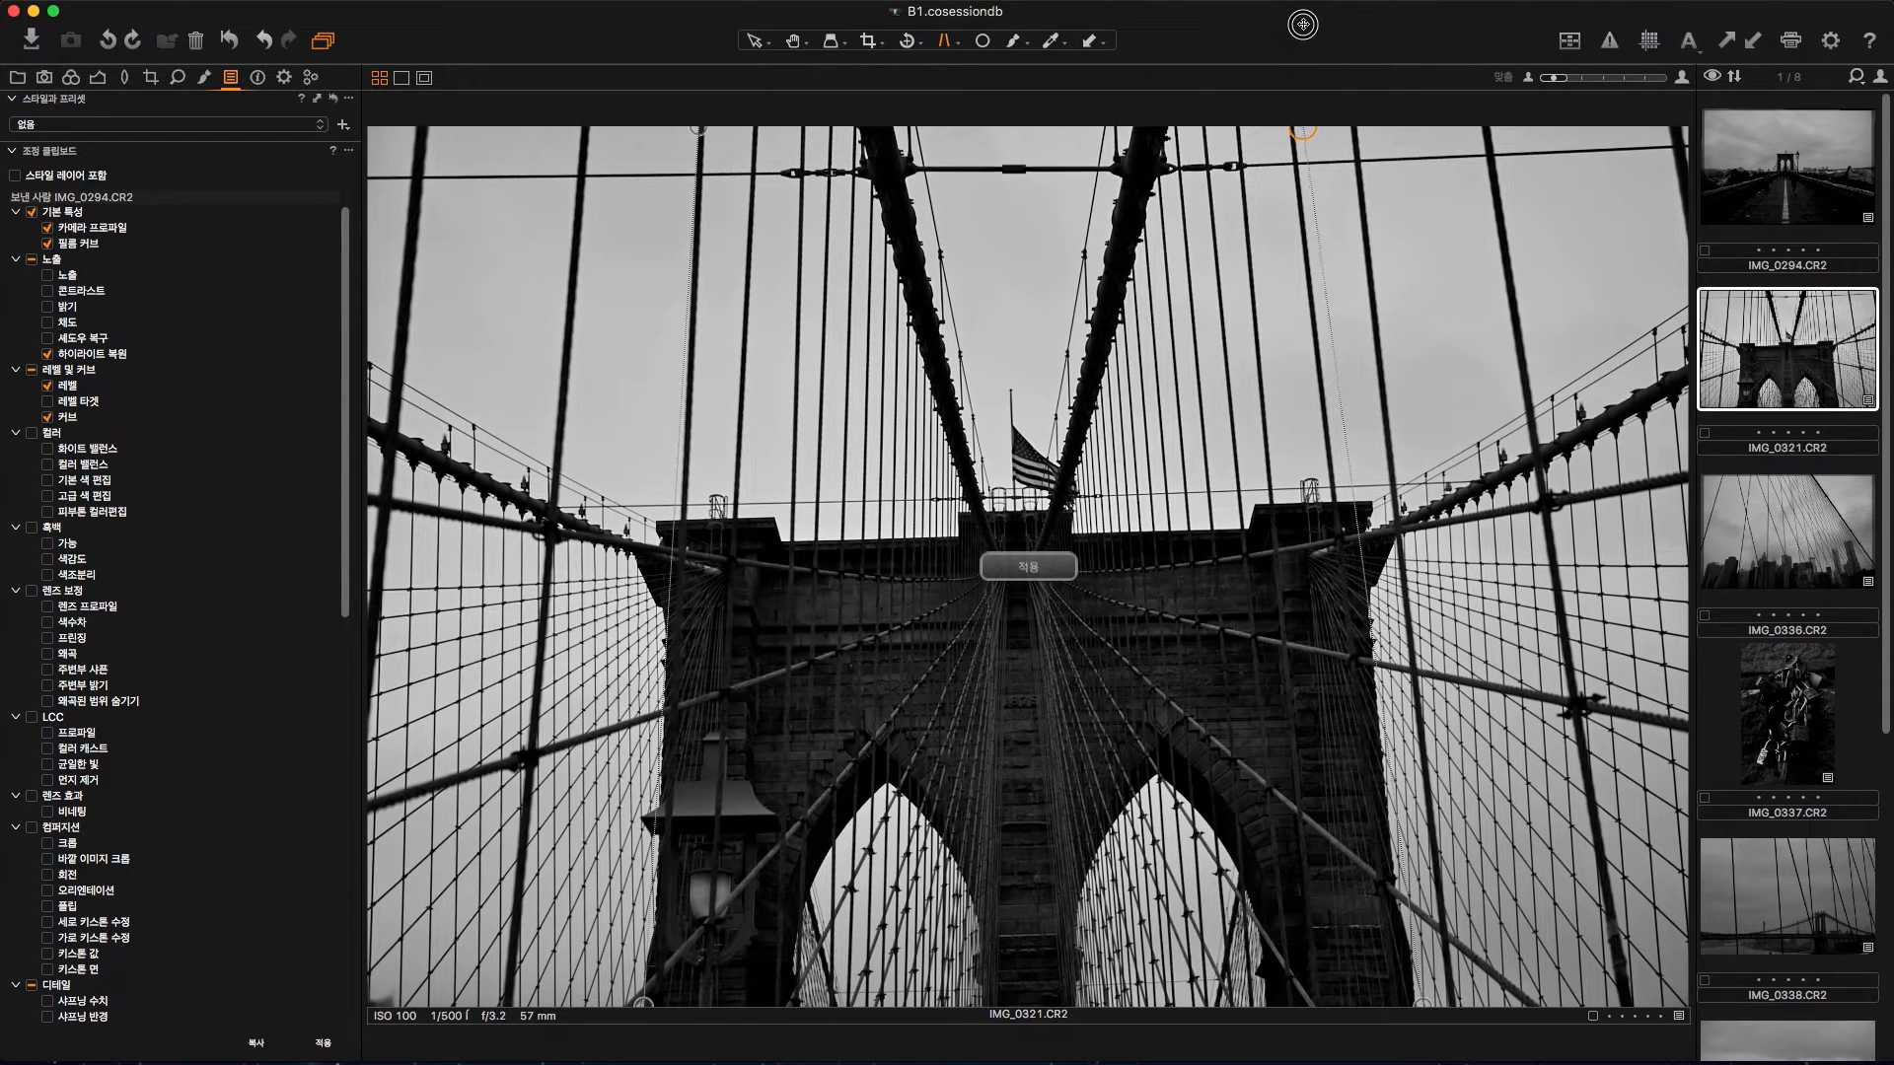
pyautogui.moveTo(1420, 1004); pyautogui.dragTo(1412, 1006)
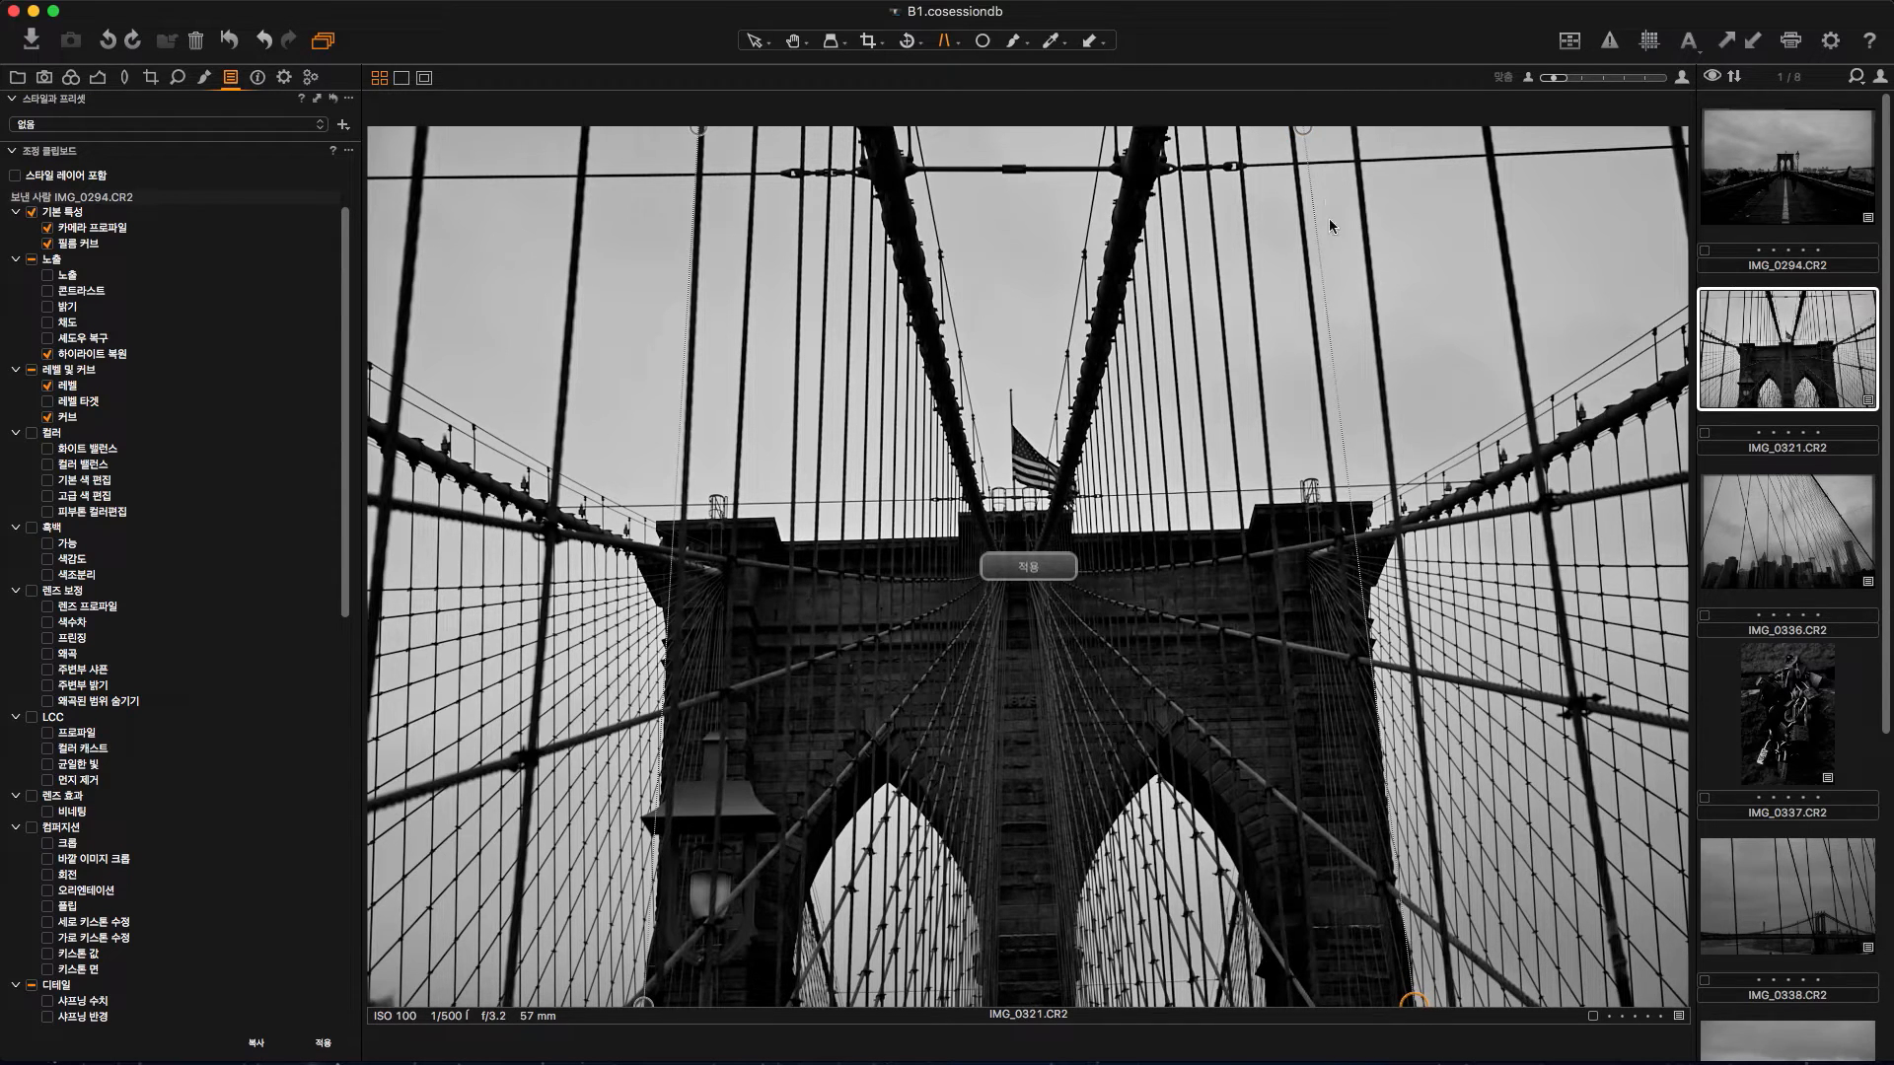
pyautogui.moveTo(1303, 131); pyautogui.dragTo(1315, 131)
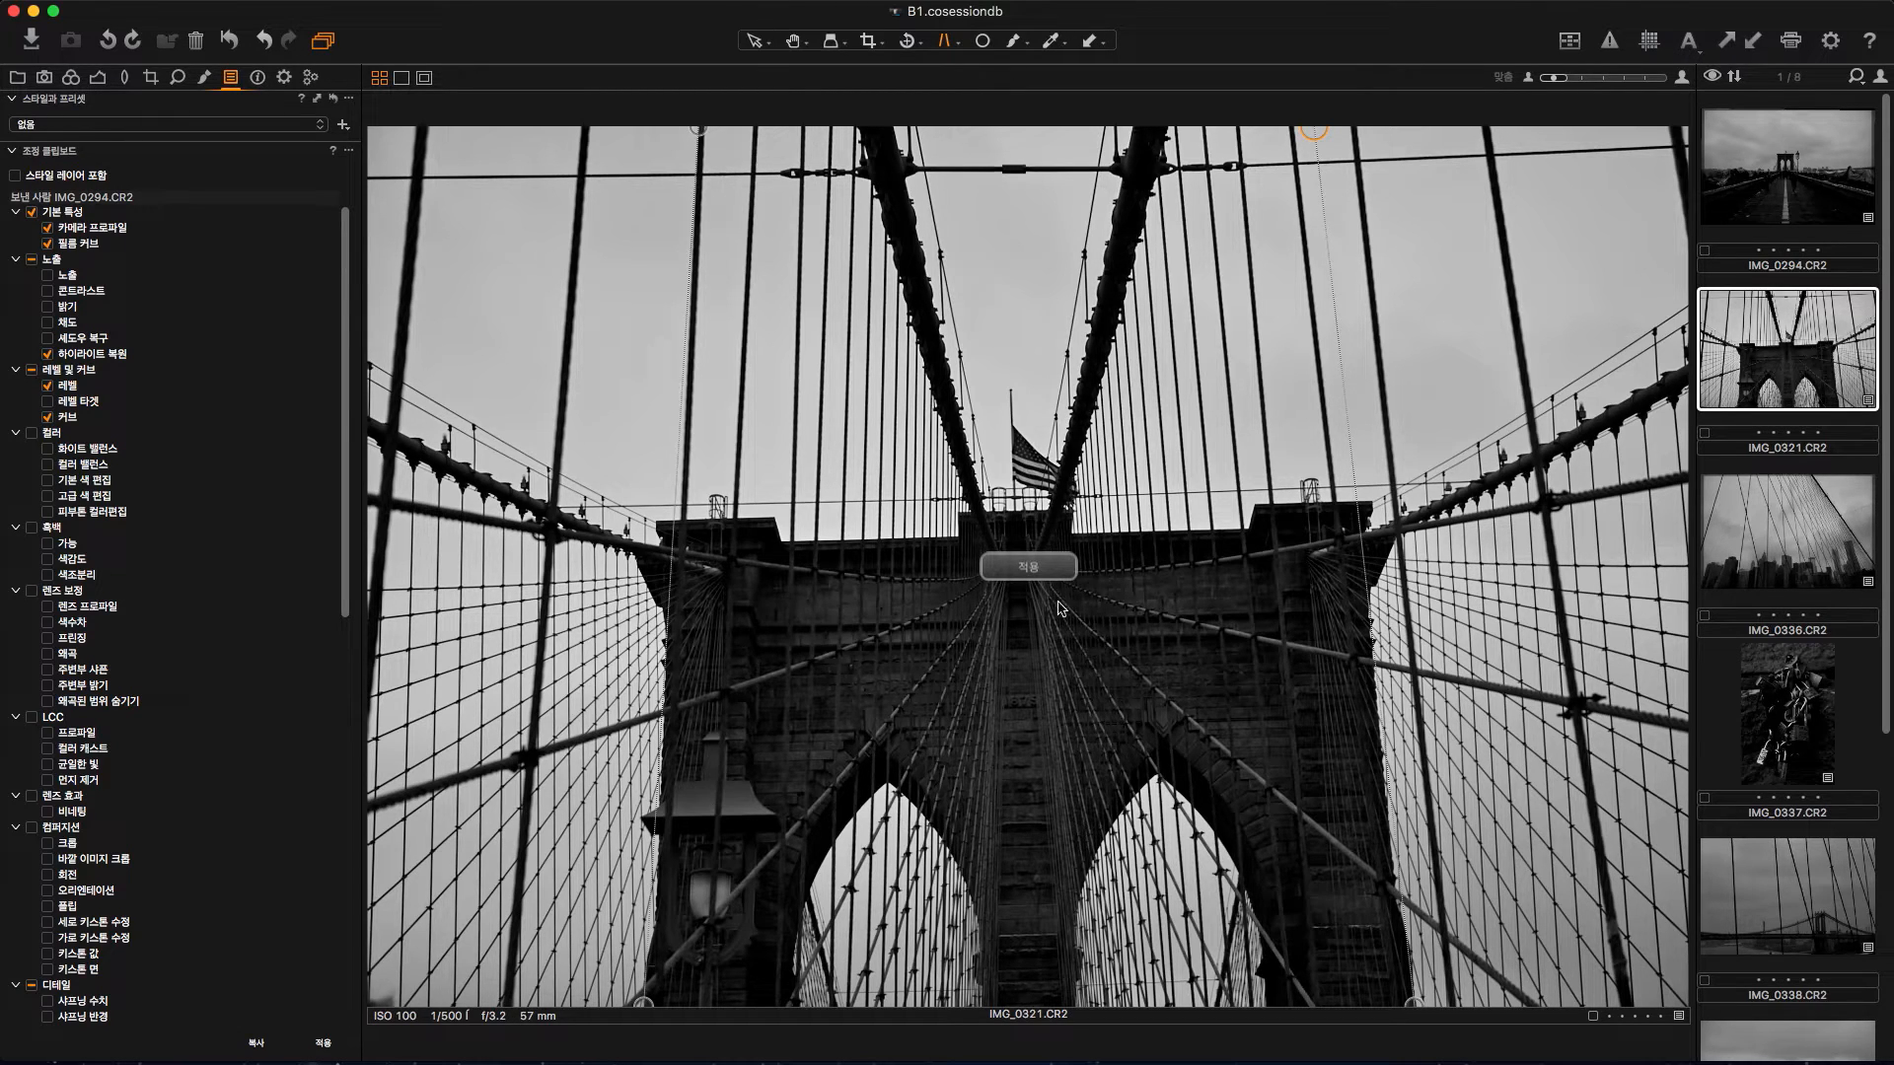
pyautogui.click(1026, 567)
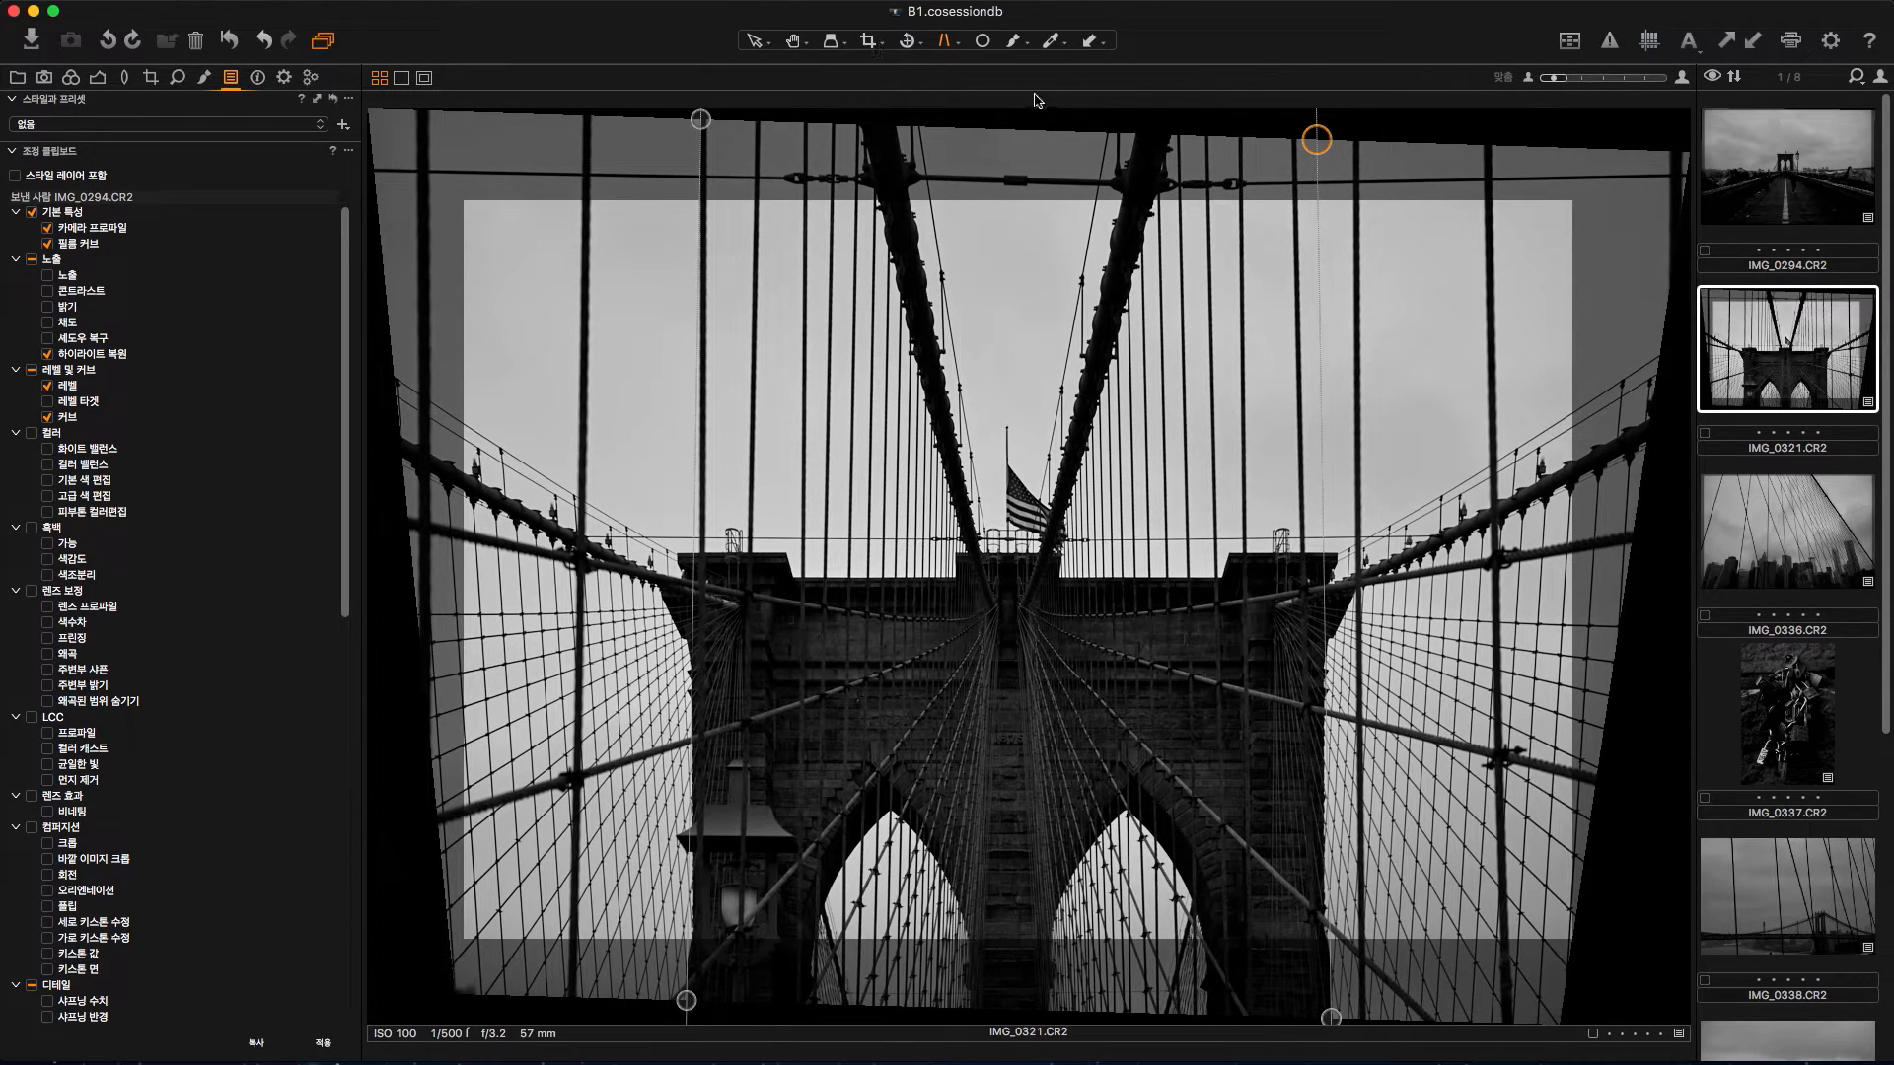
# Step: Crop IMG_0321.CR2 to about 17.25 × 11.50 in, shifting the frame lower on the tower within the corrected image area
pyautogui.click(870, 43)
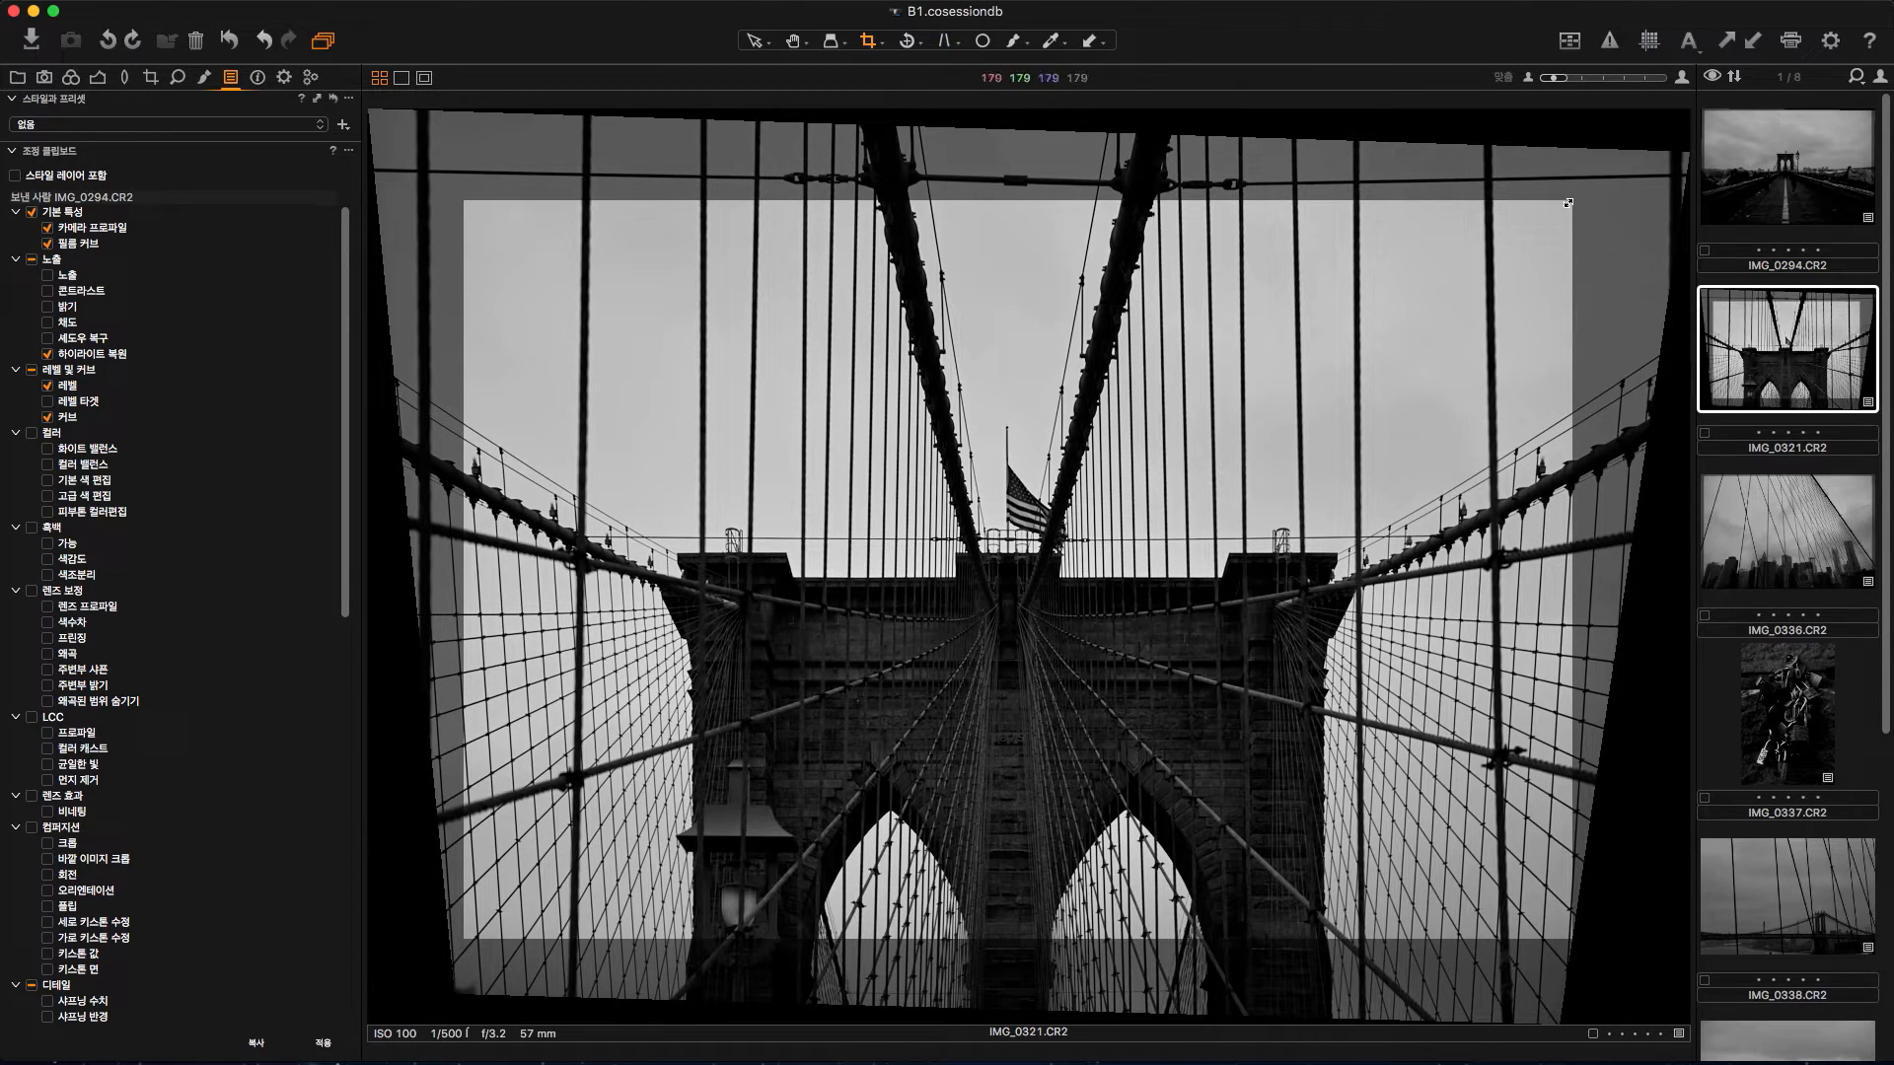
pyautogui.moveTo(1571, 198); pyautogui.dragTo(1667, 151)
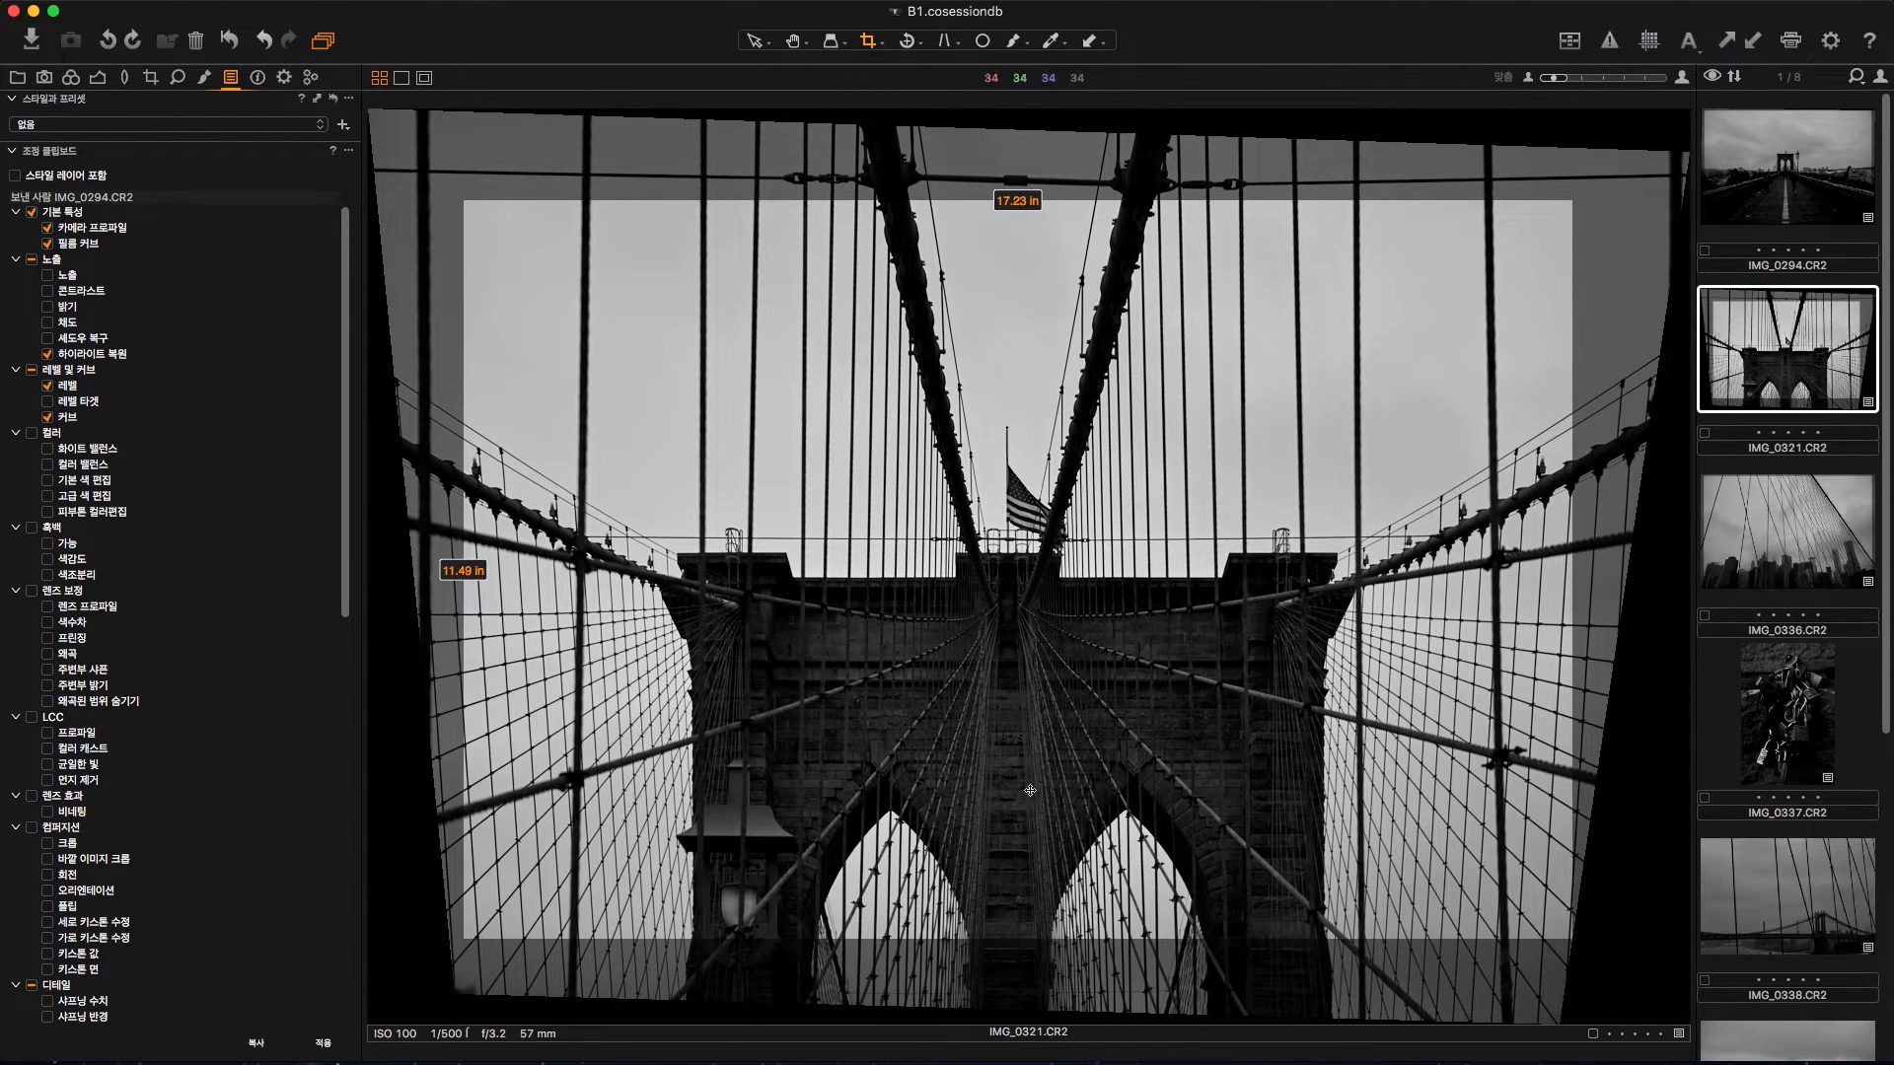
pyautogui.moveTo(1571, 199); pyautogui.dragTo(1531, 221)
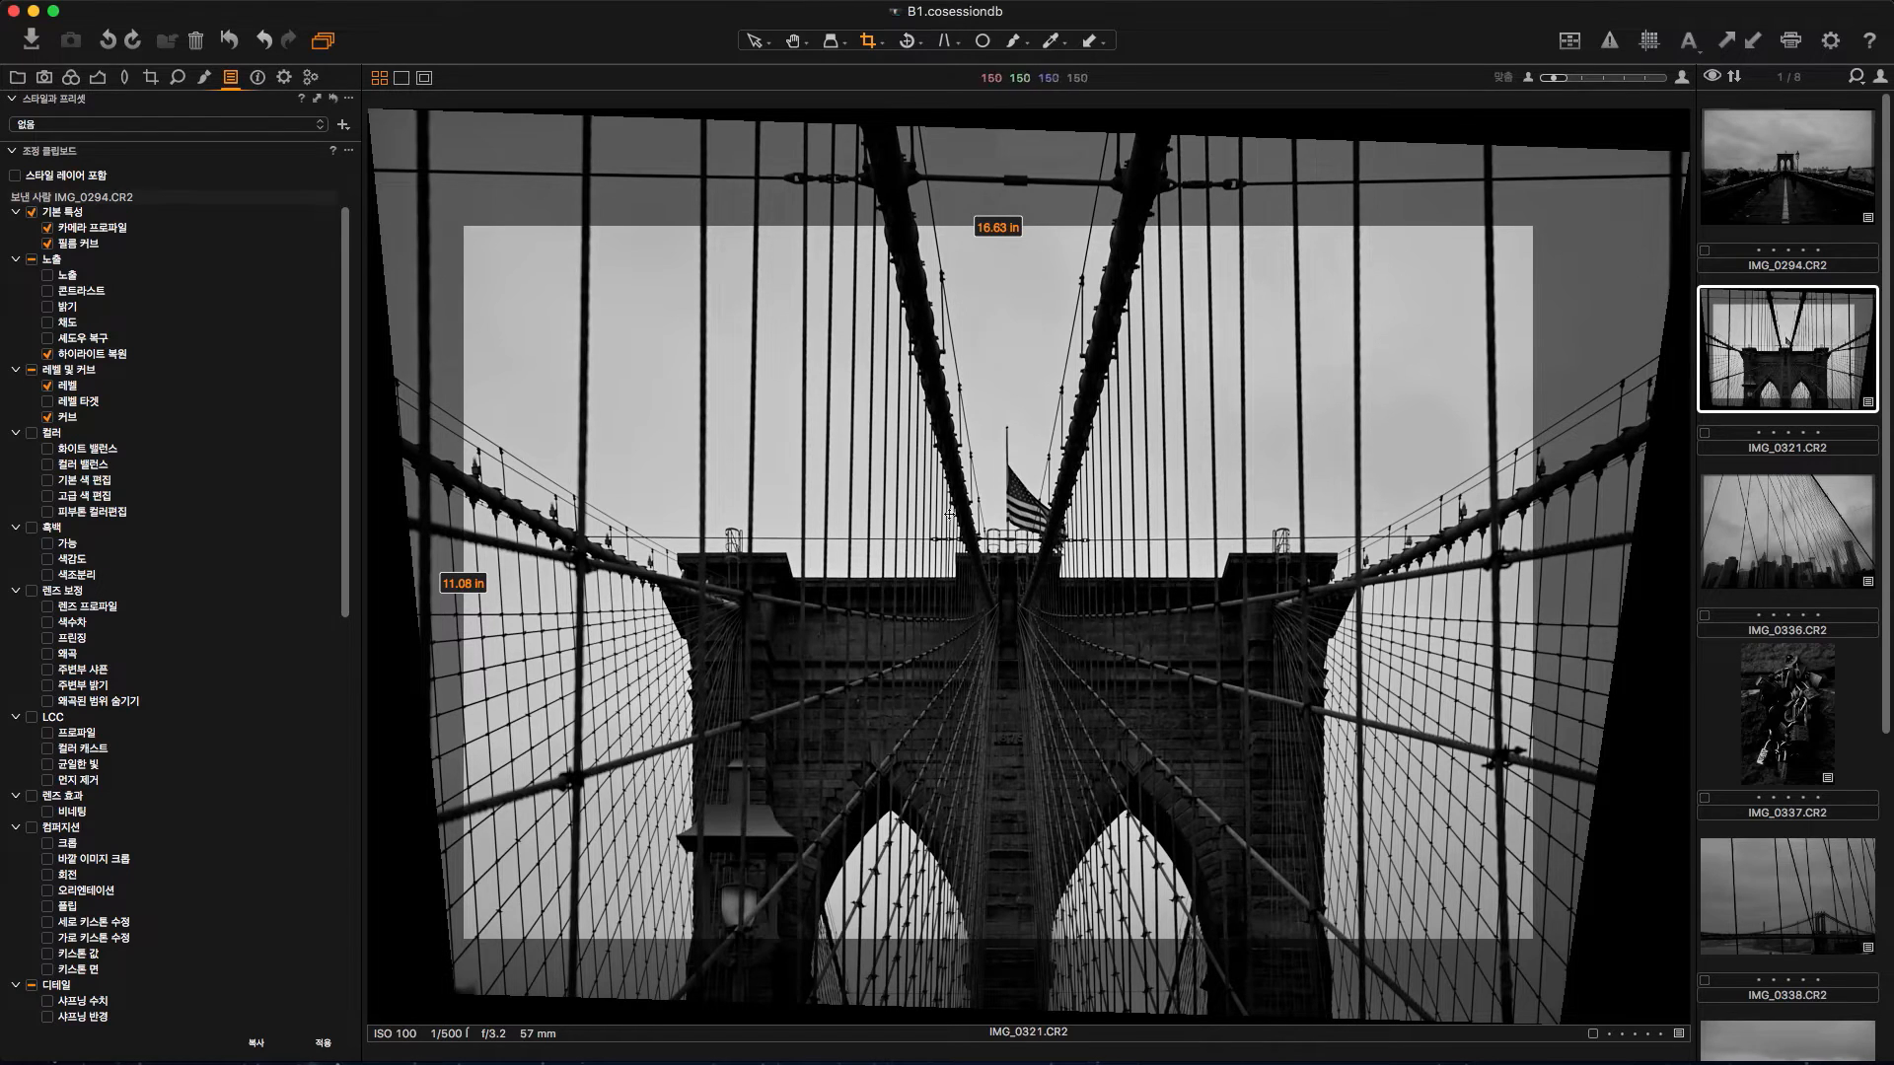
pyautogui.moveTo(953, 532); pyautogui.dragTo(978, 595)
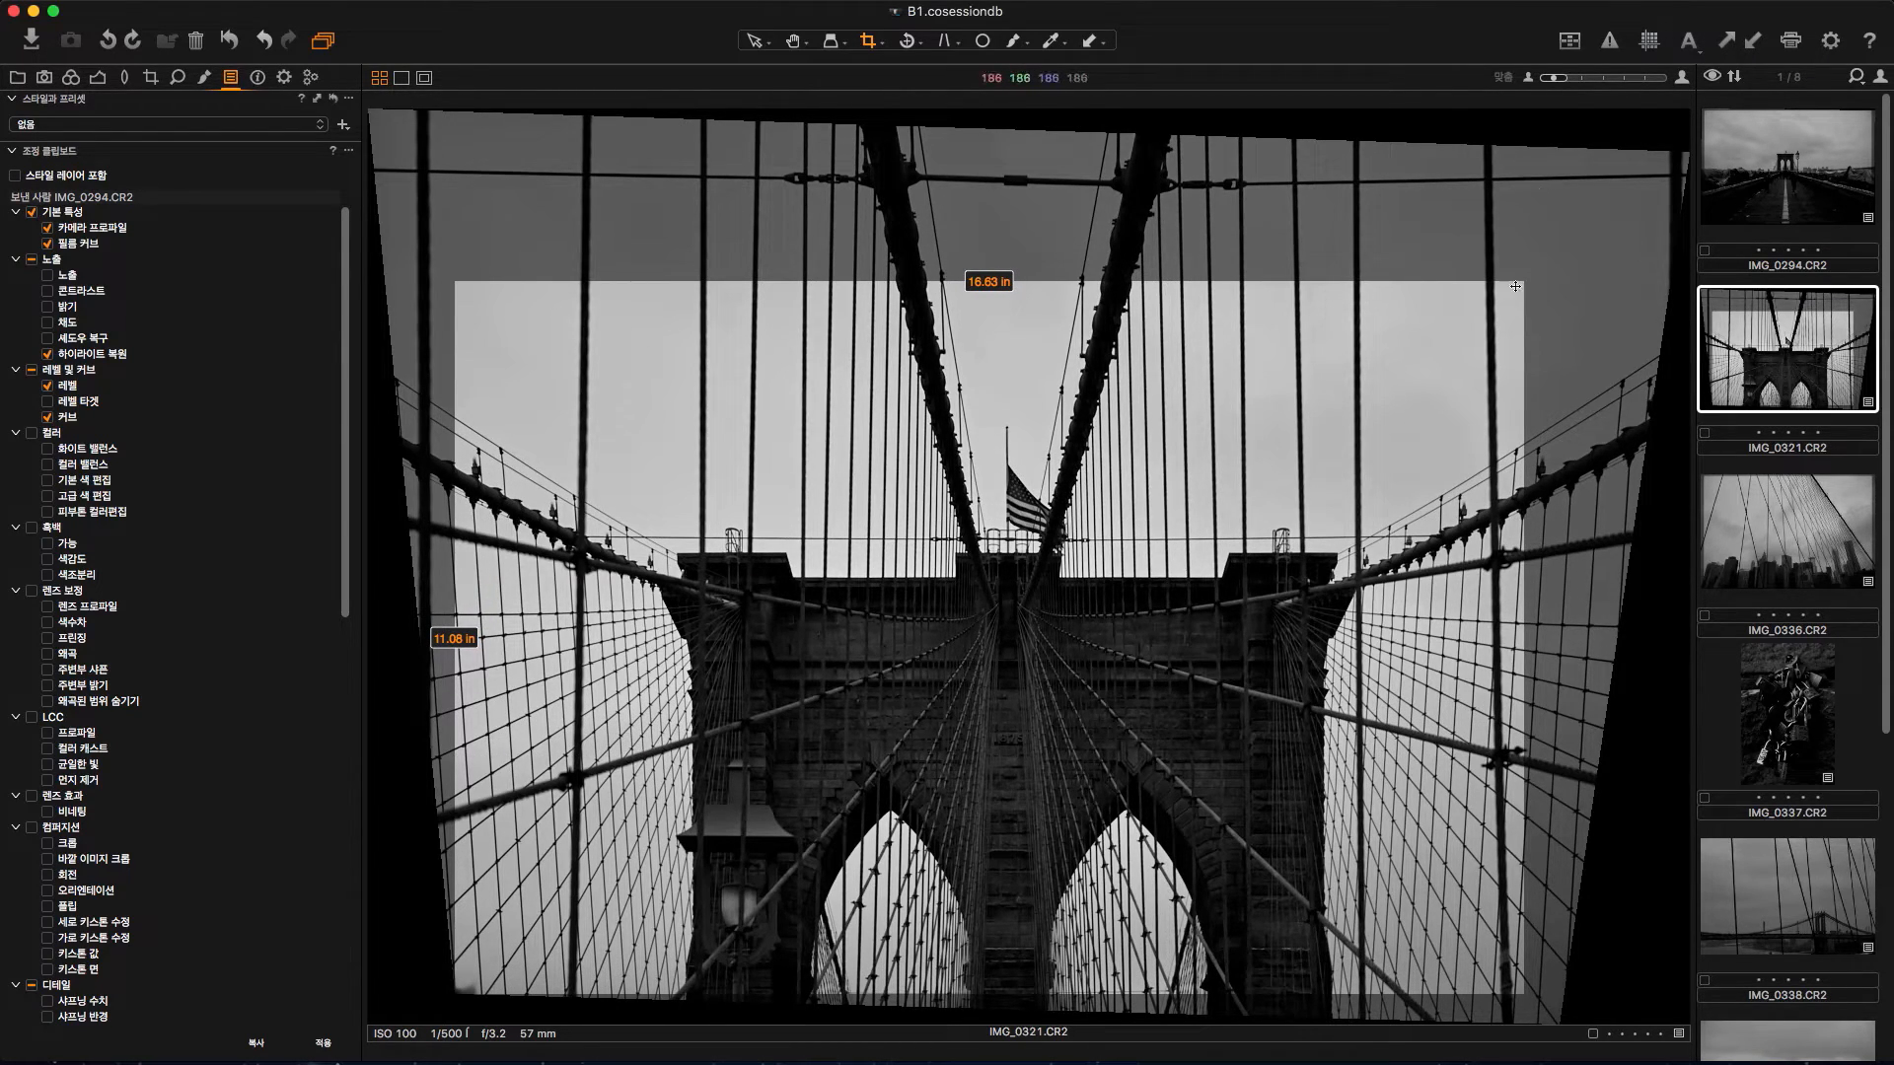
pyautogui.moveTo(1520, 284); pyautogui.dragTo(1610, 227)
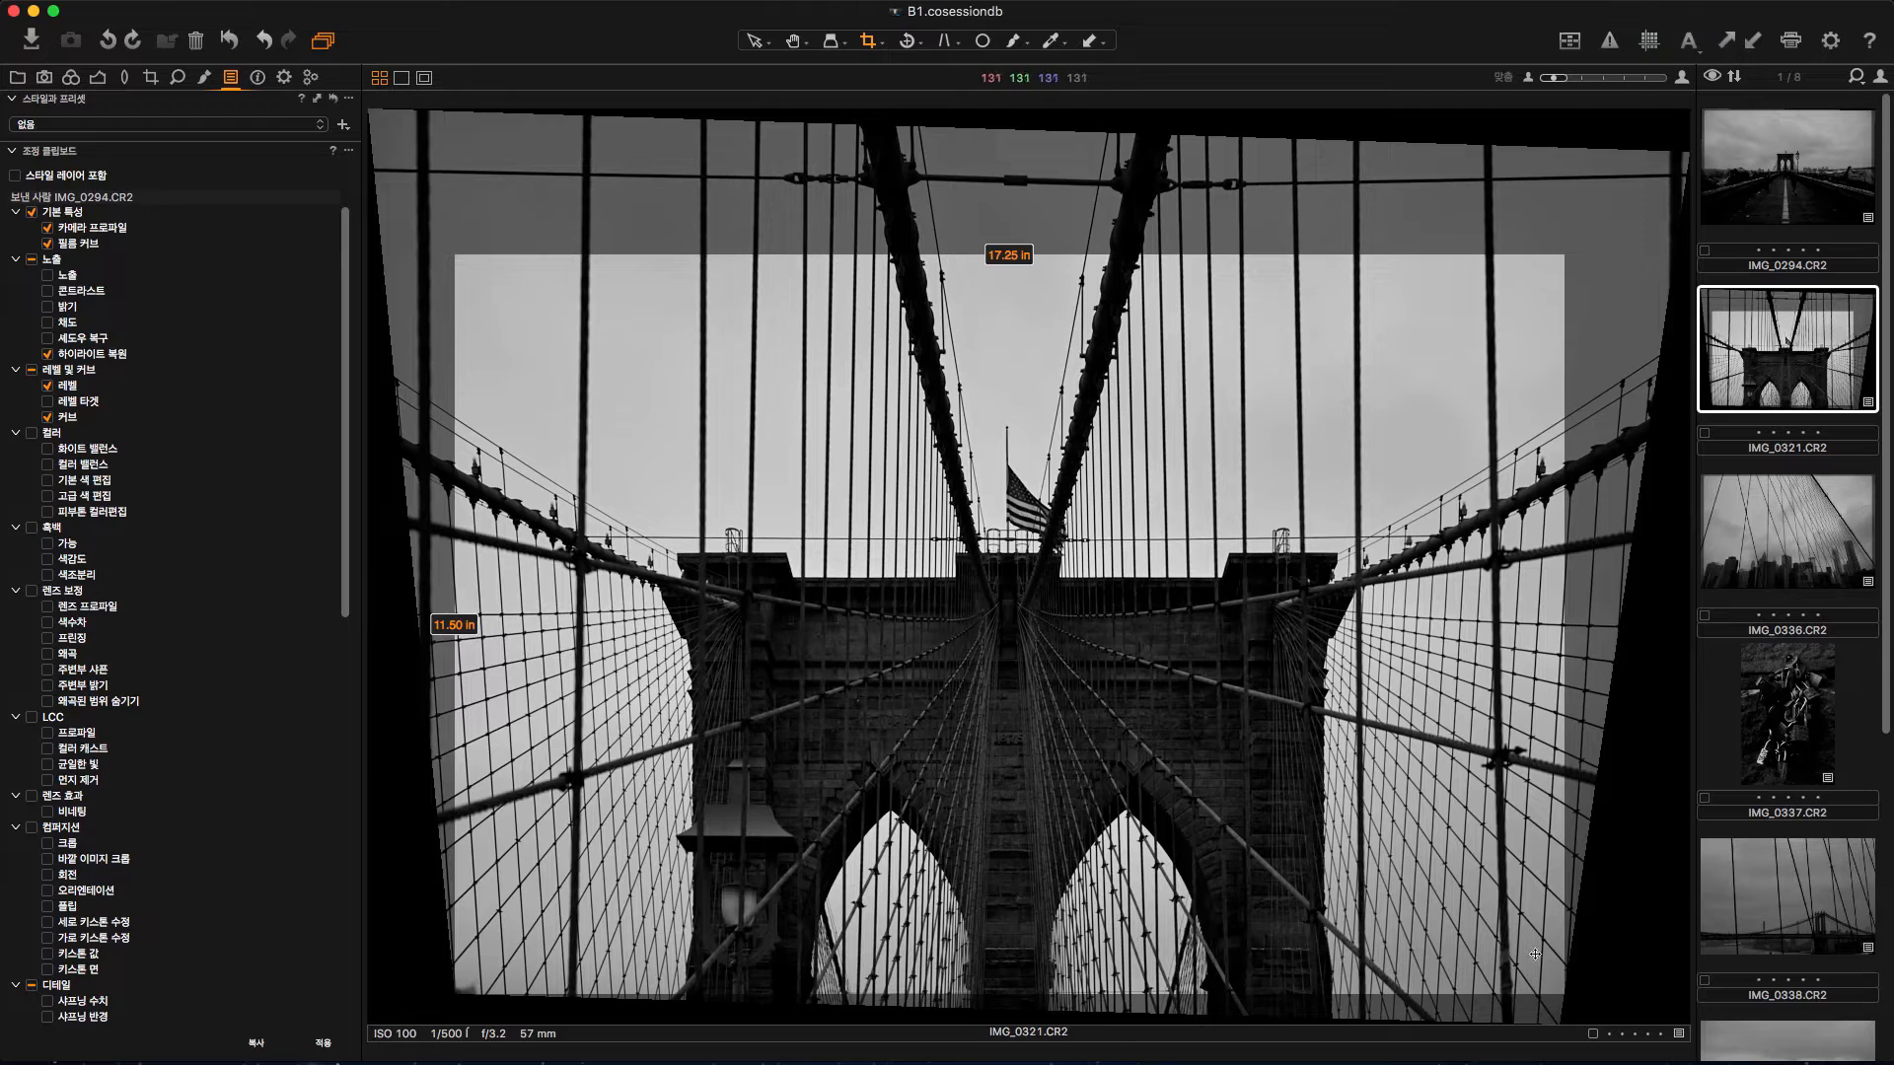
pyautogui.moveTo(945, 559); pyautogui.dragTo(964, 756)
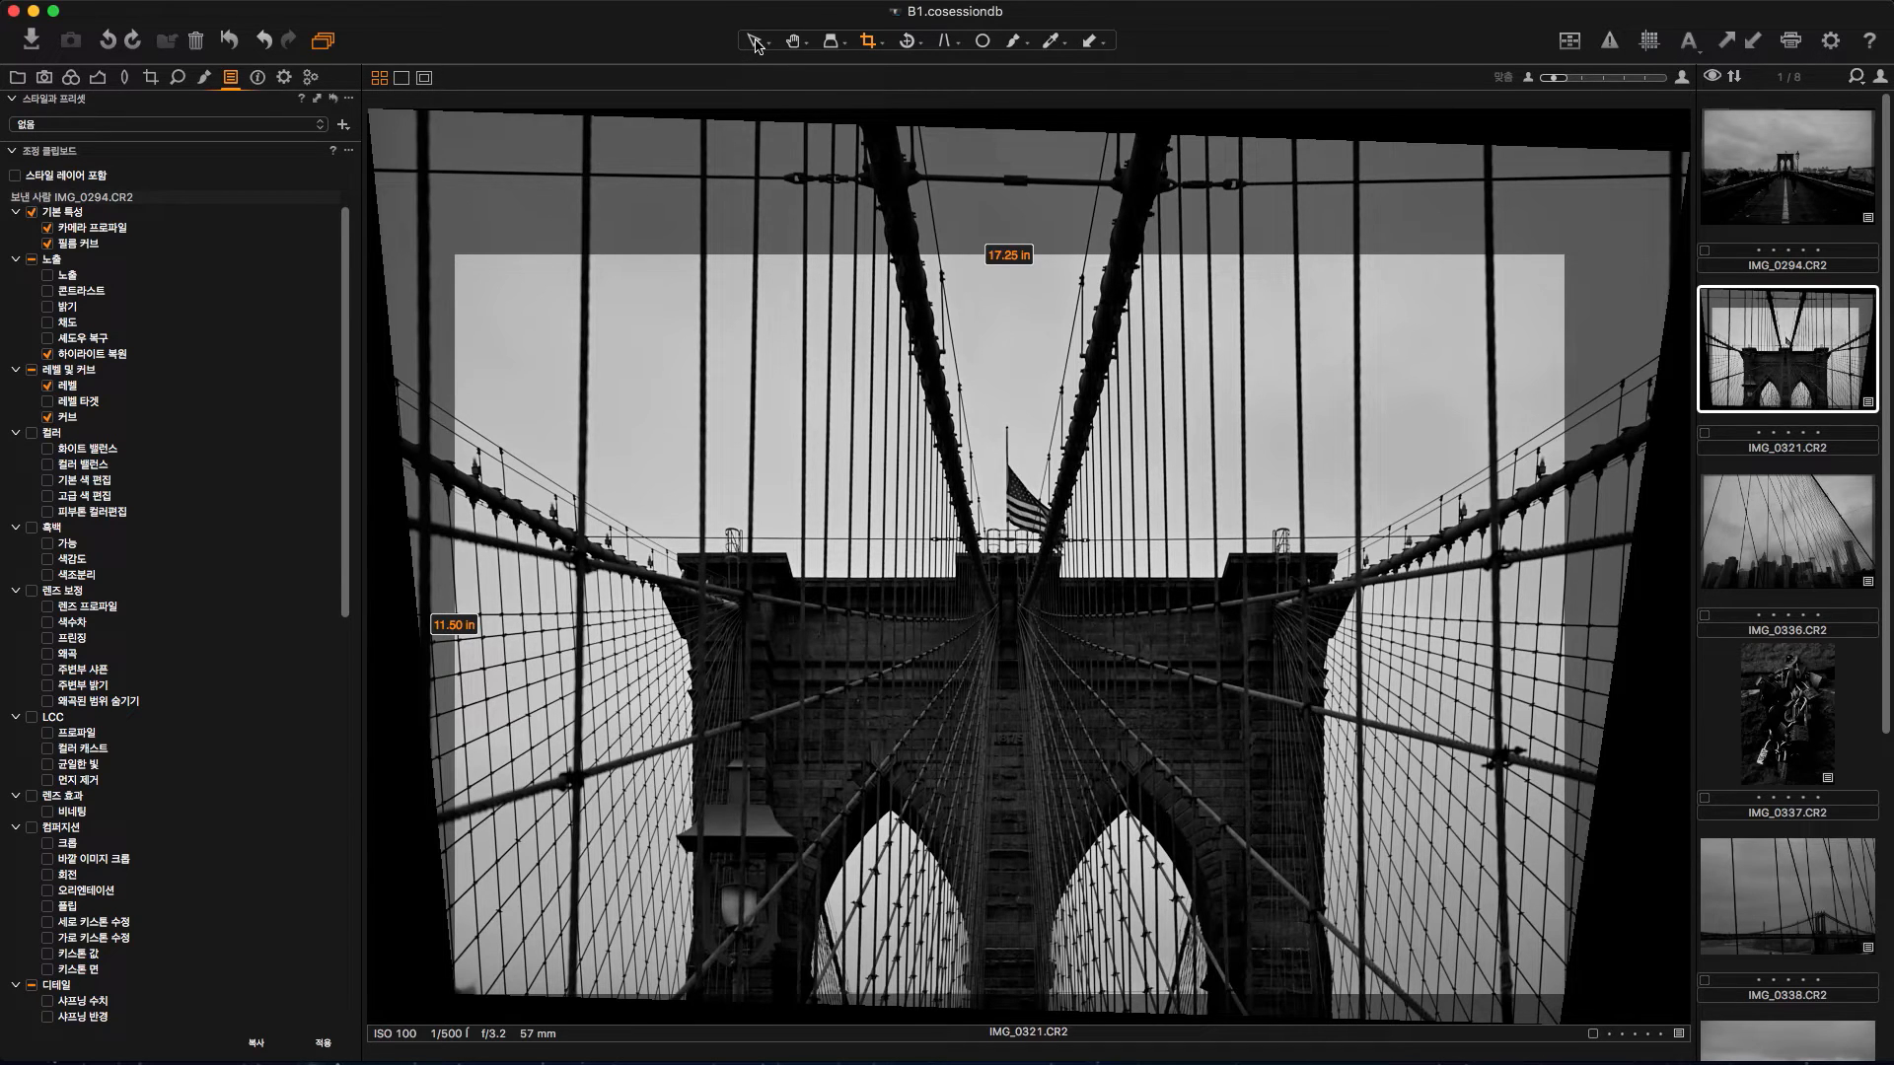
pyautogui.click(756, 45)
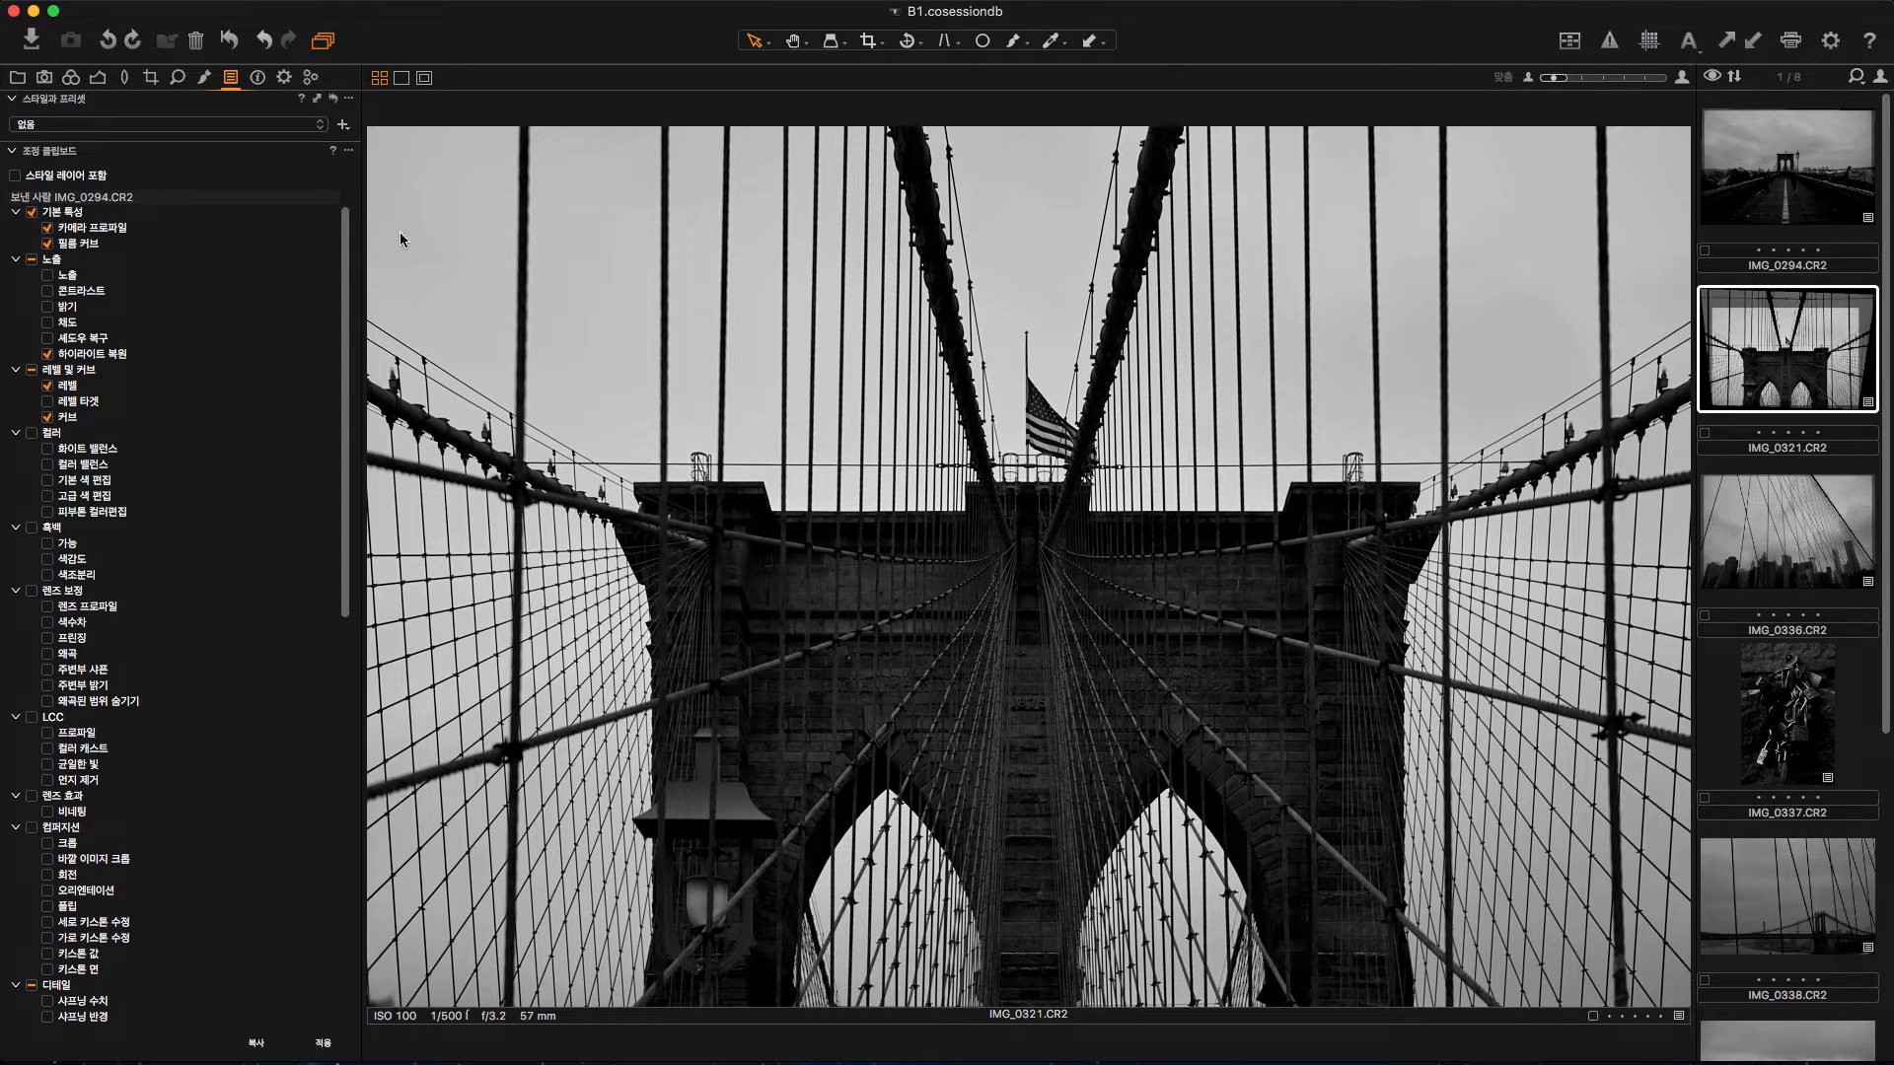
# Step: Set the rotation angle of IMG_0321.CR2 to 1.05
pyautogui.click(95, 77)
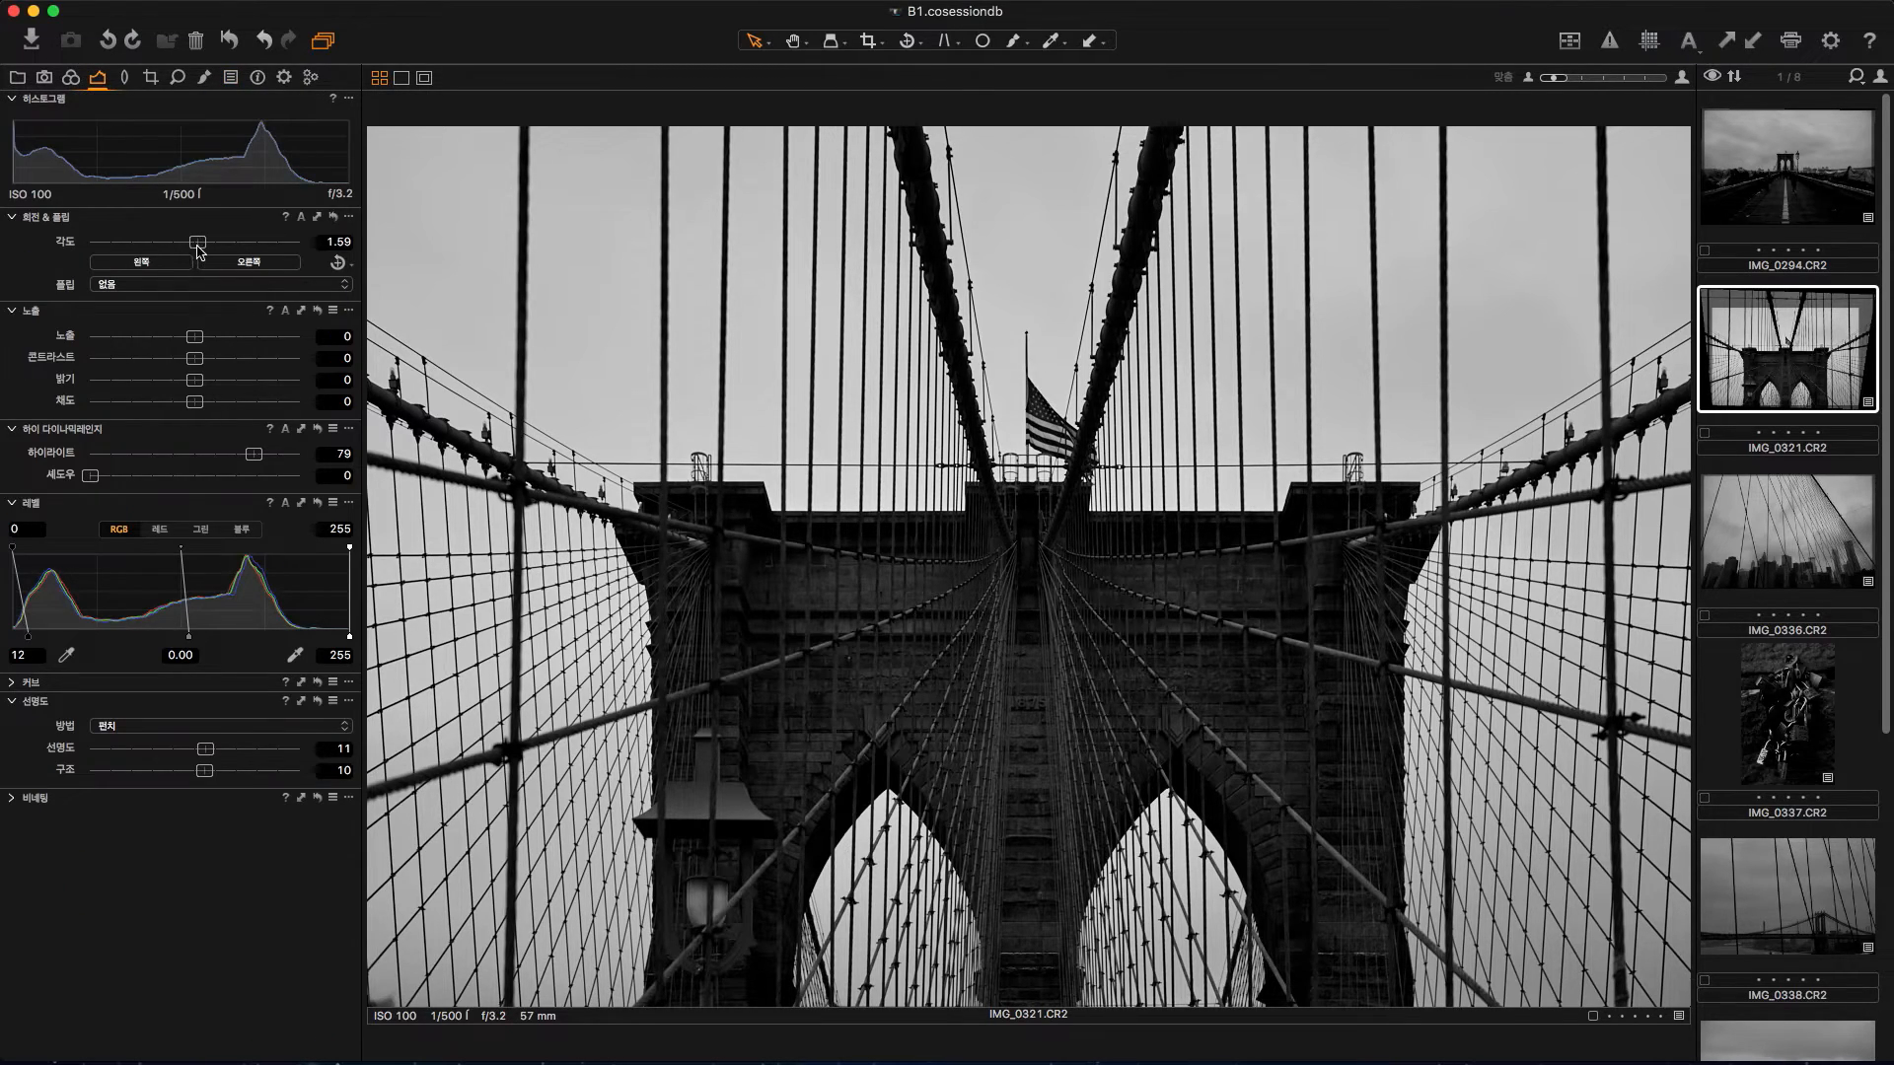
pyautogui.scroll(-3, 197, 251)
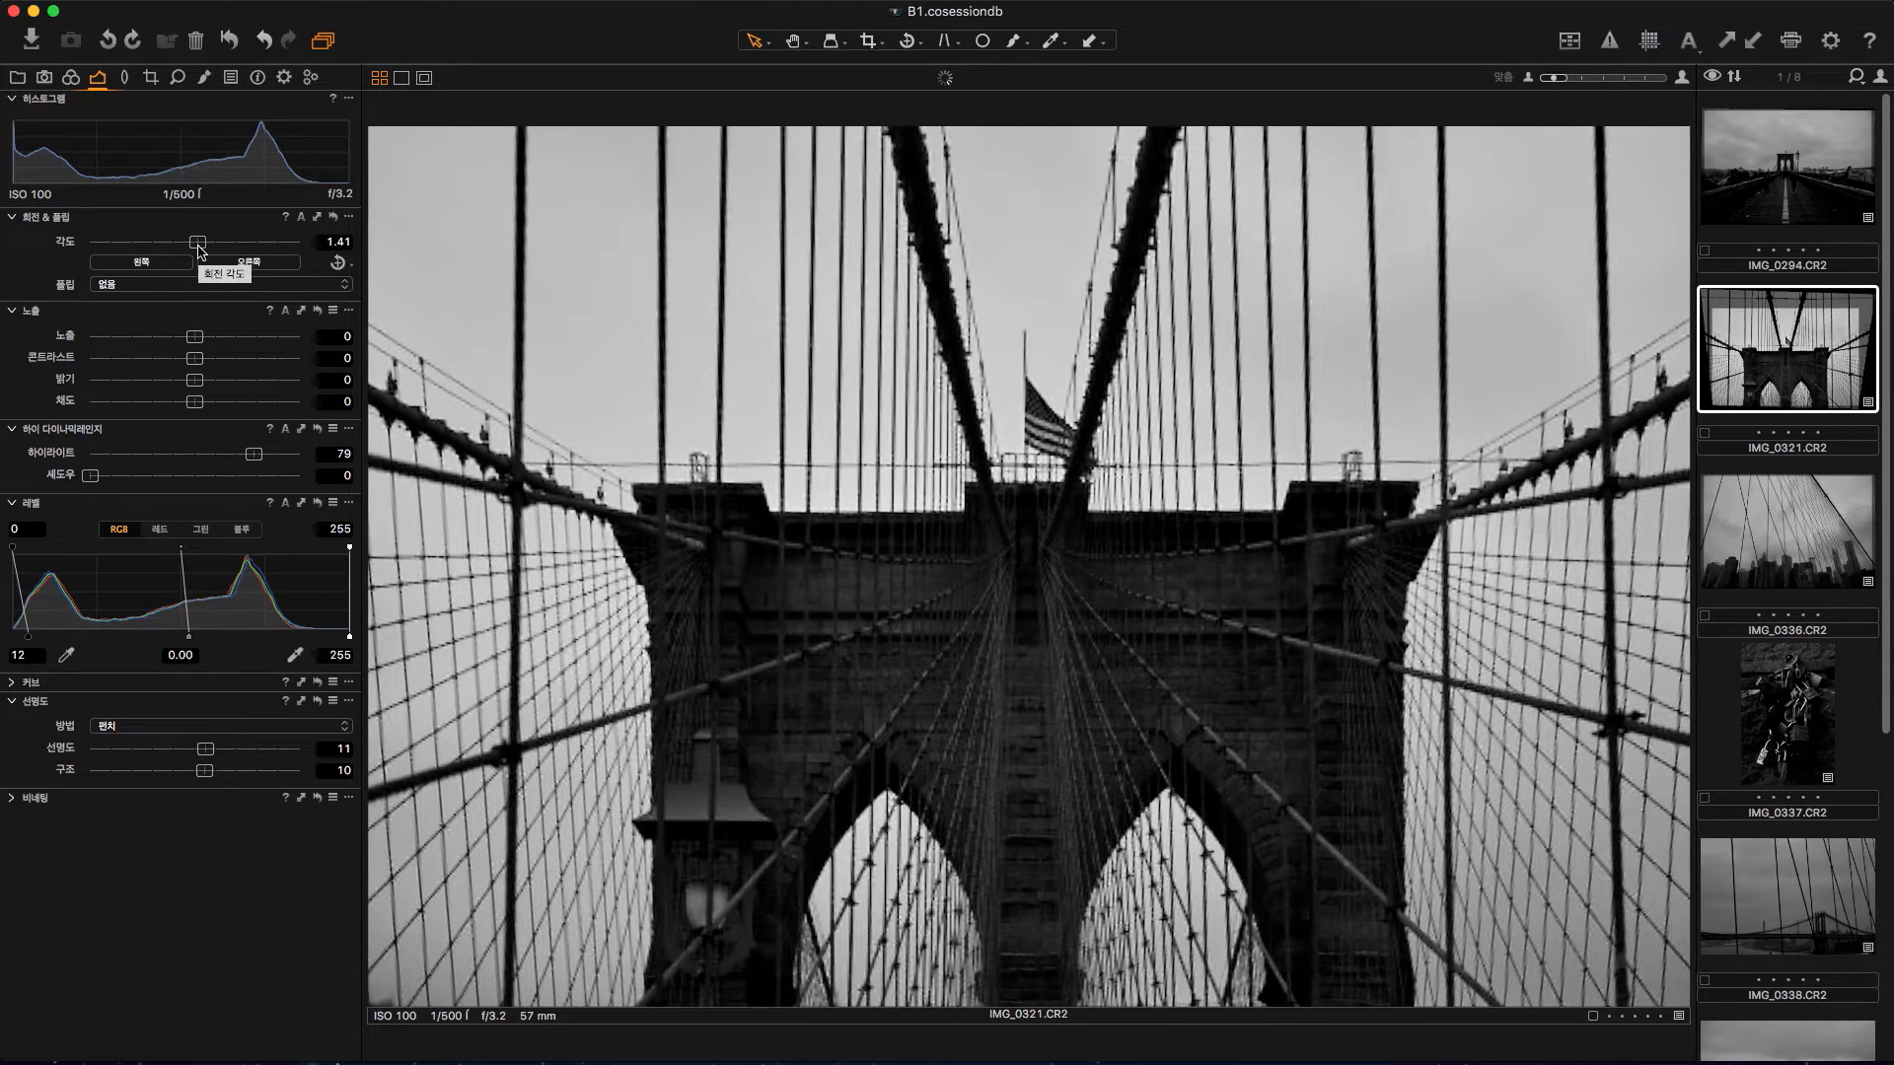
pyautogui.scroll(-2, 197, 252)
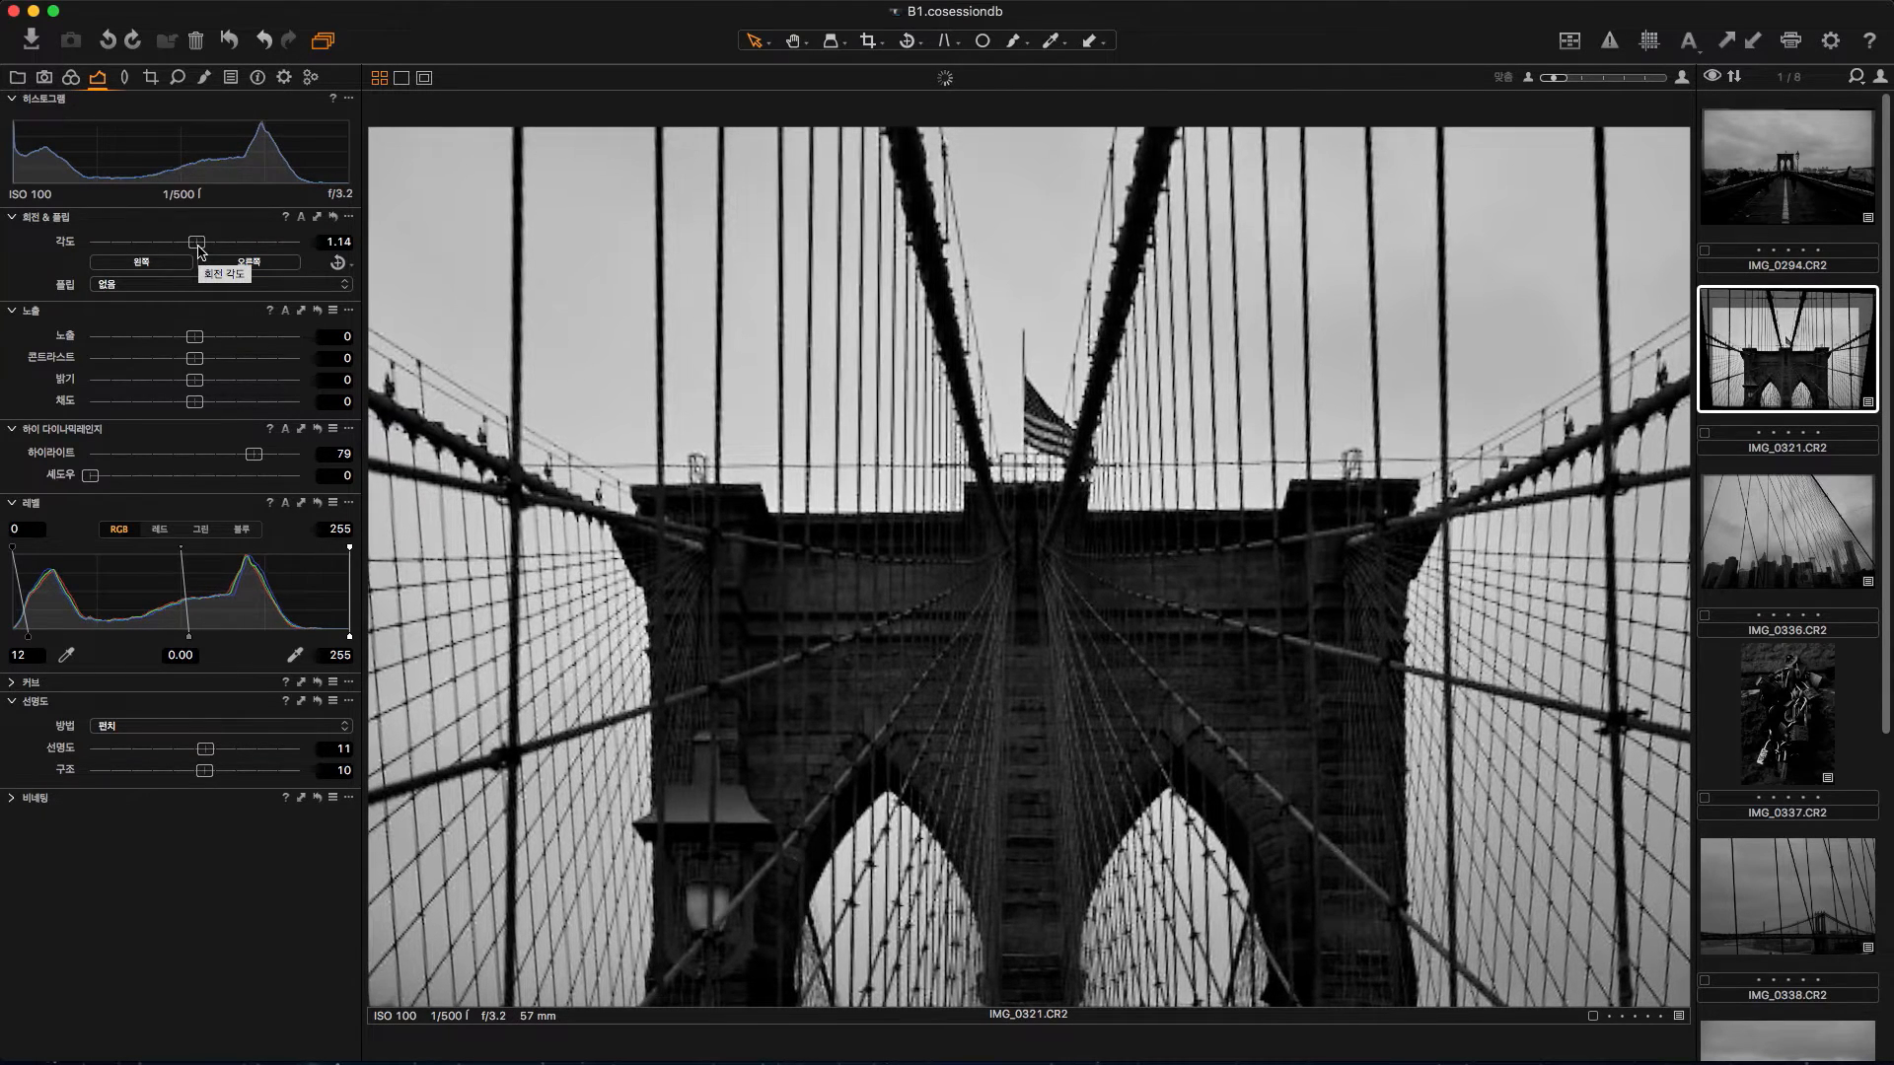
pyautogui.scroll(-2, 197, 251)
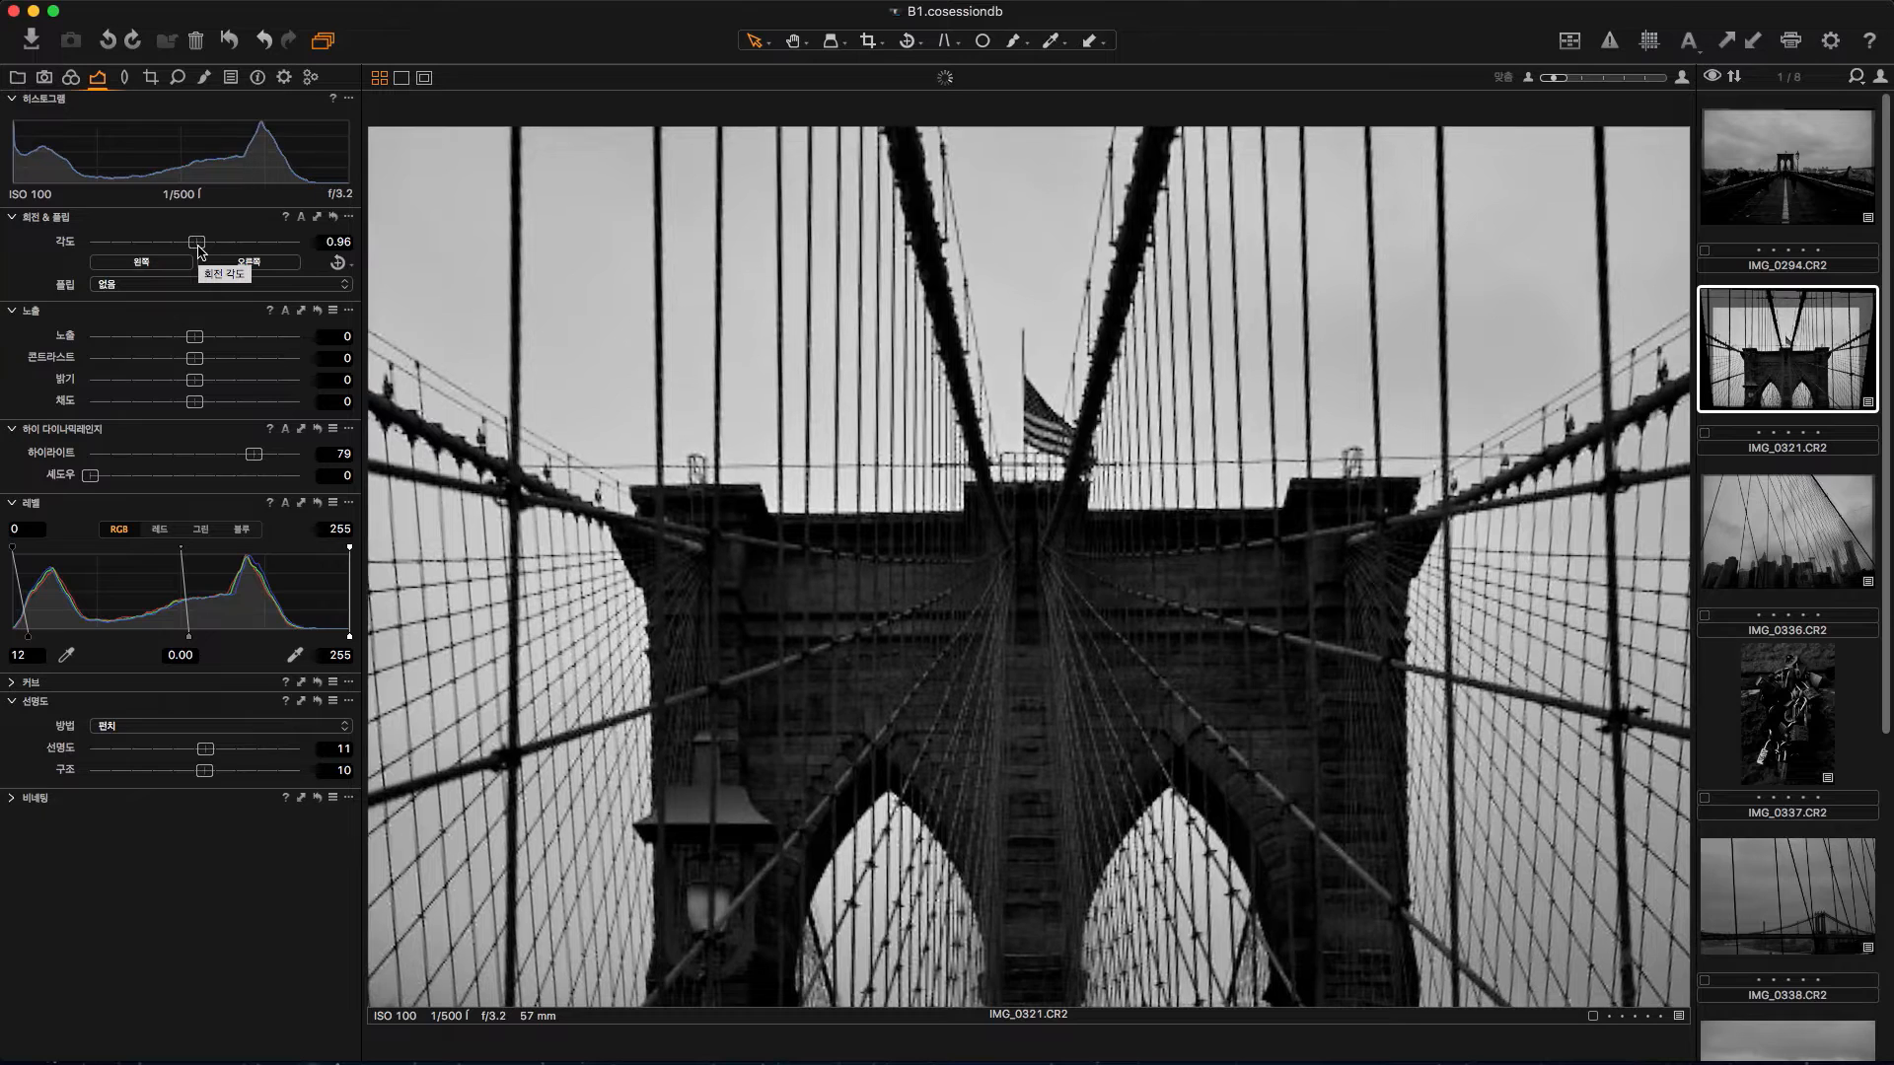
pyautogui.scroll(1, 198, 252)
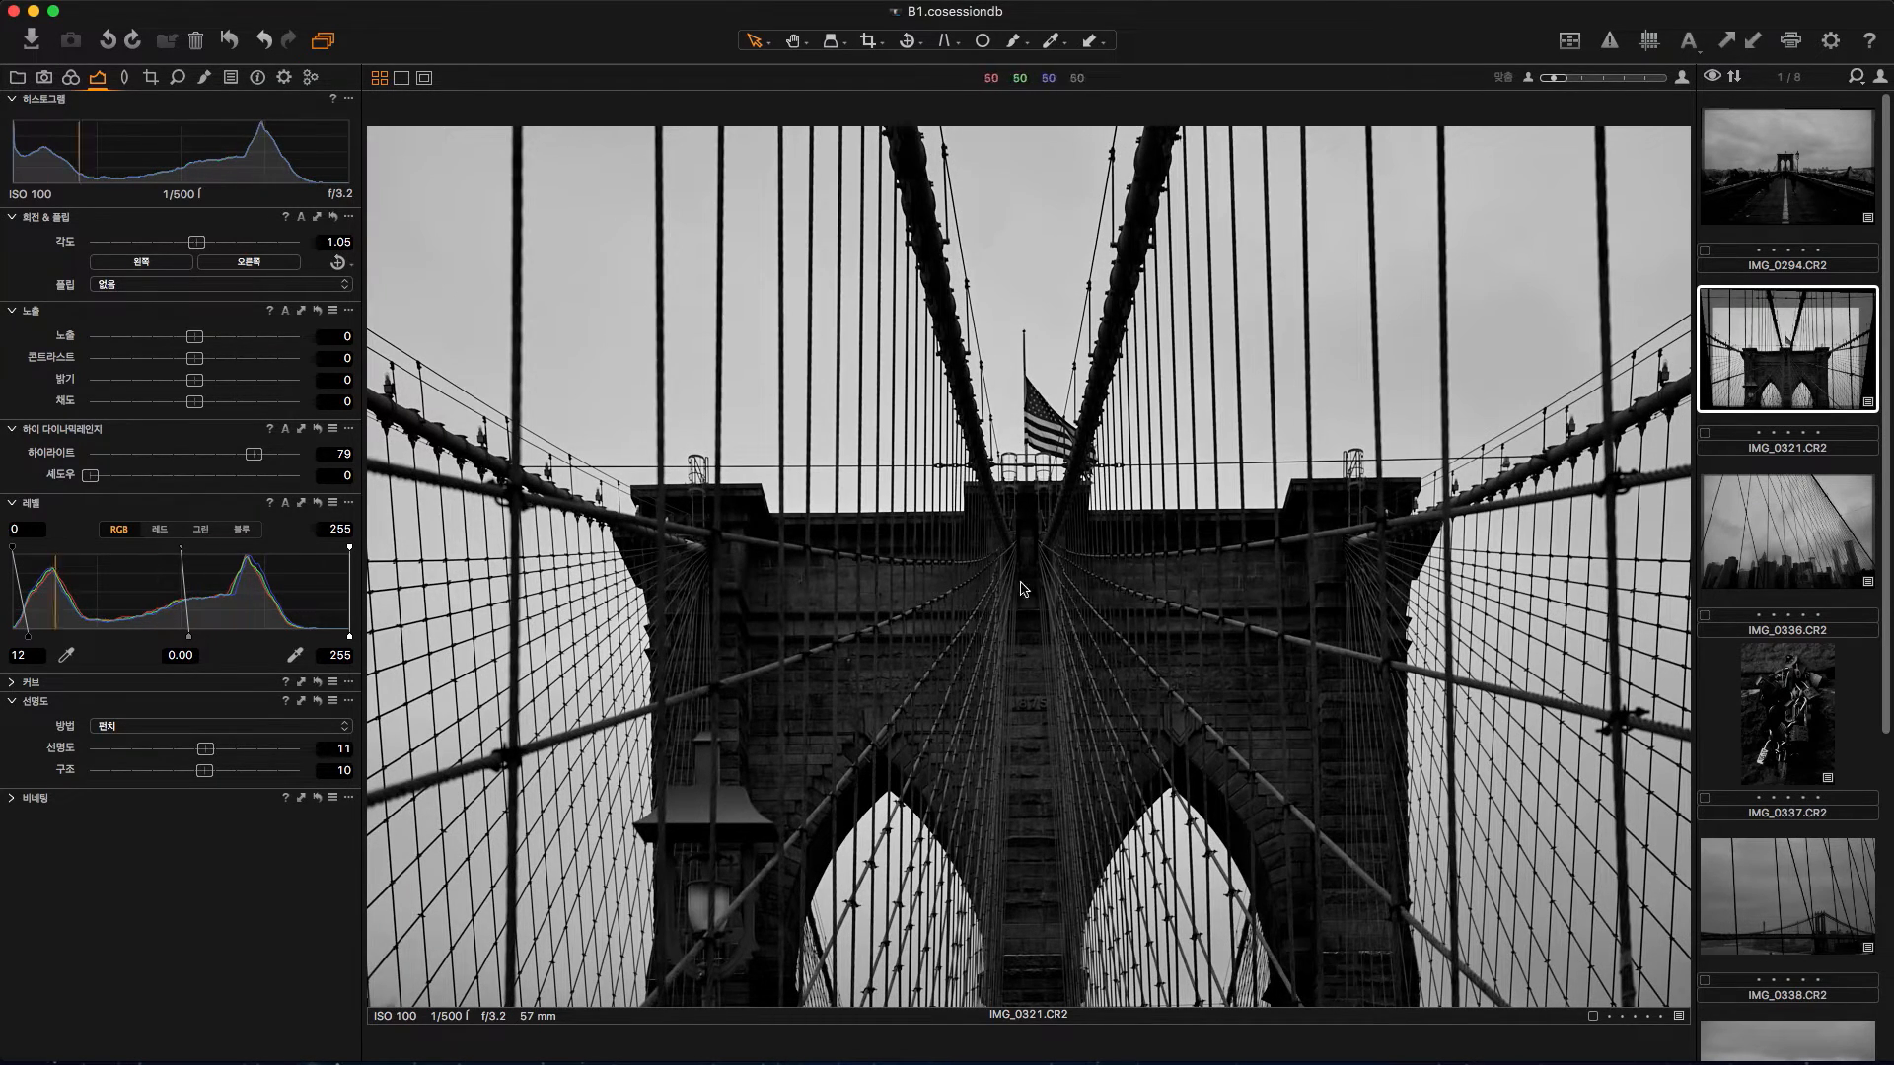
# Step: Review the correction guides on IMG_0321.CR2 with the vertical, horizontal and combined keystone tools, without applying a change
pyautogui.click(1783, 197)
pyautogui.click(1793, 368)
pyautogui.click(944, 41)
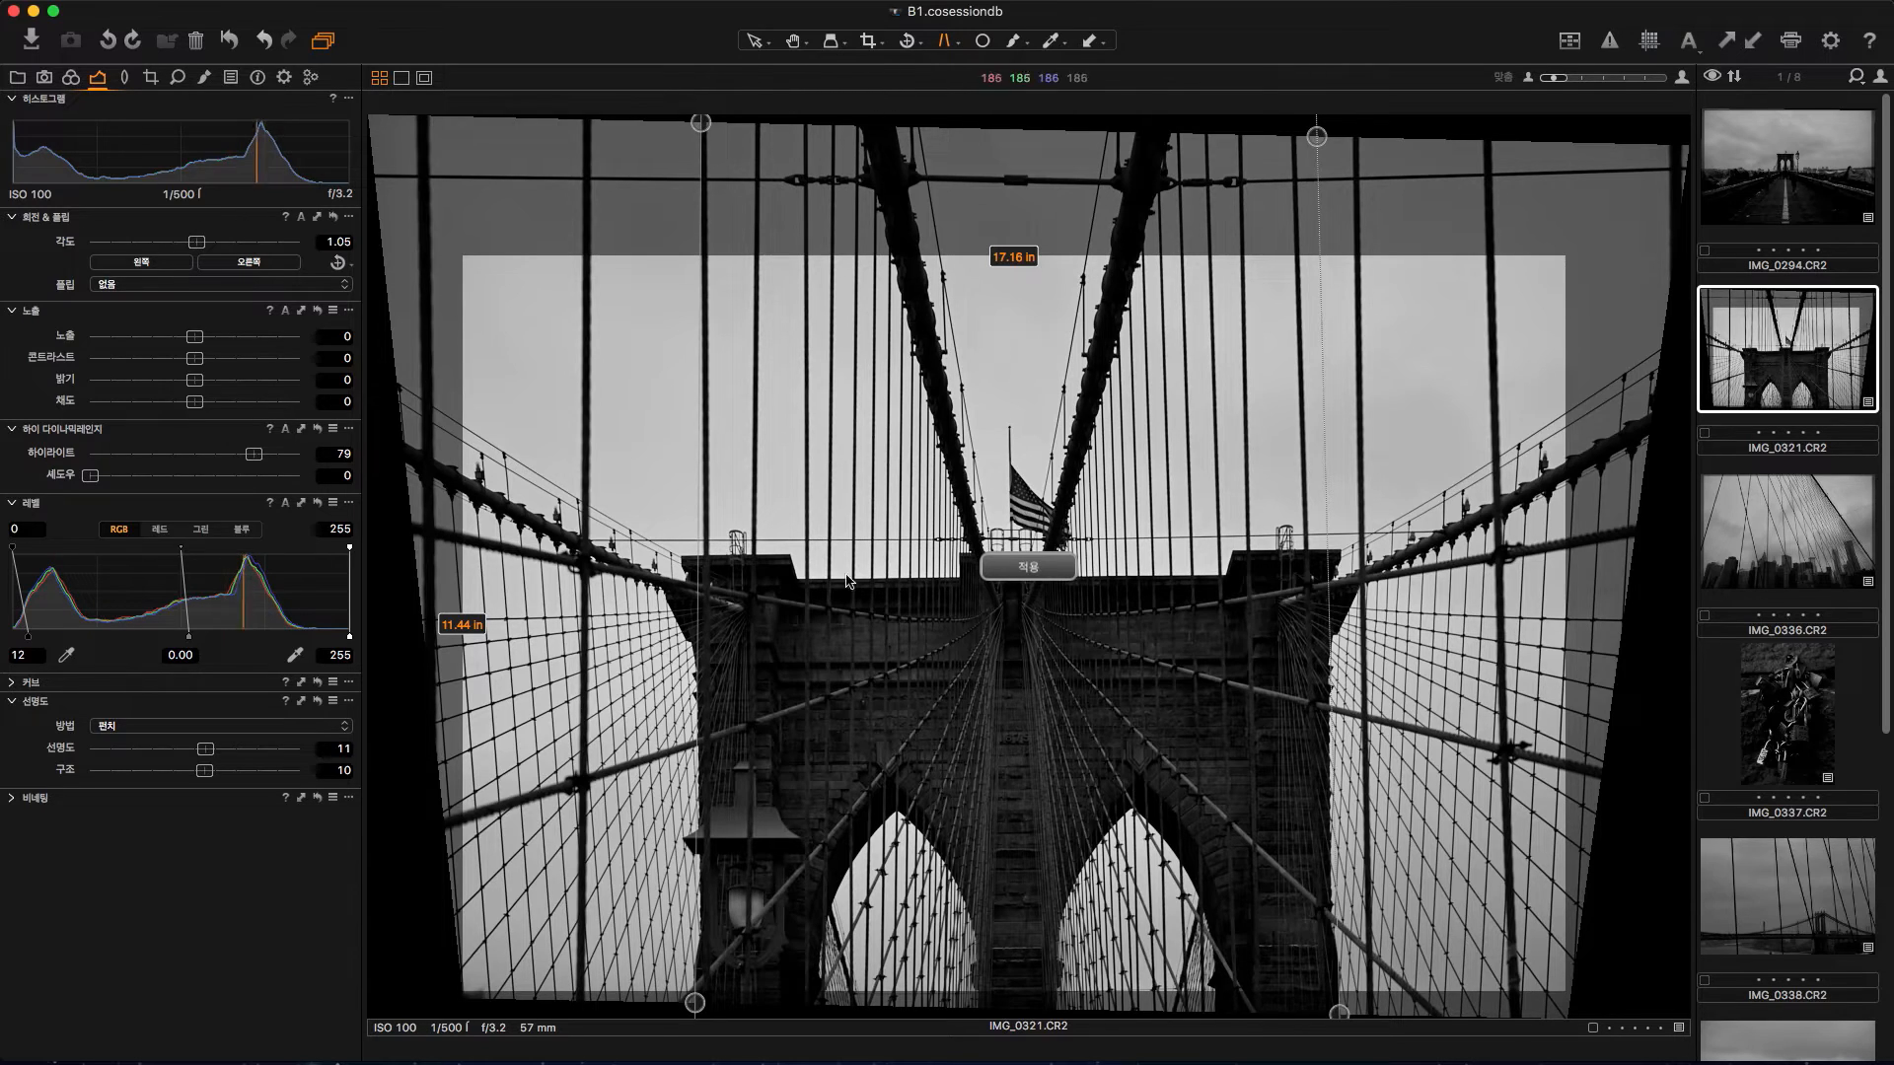
pyautogui.click(953, 44)
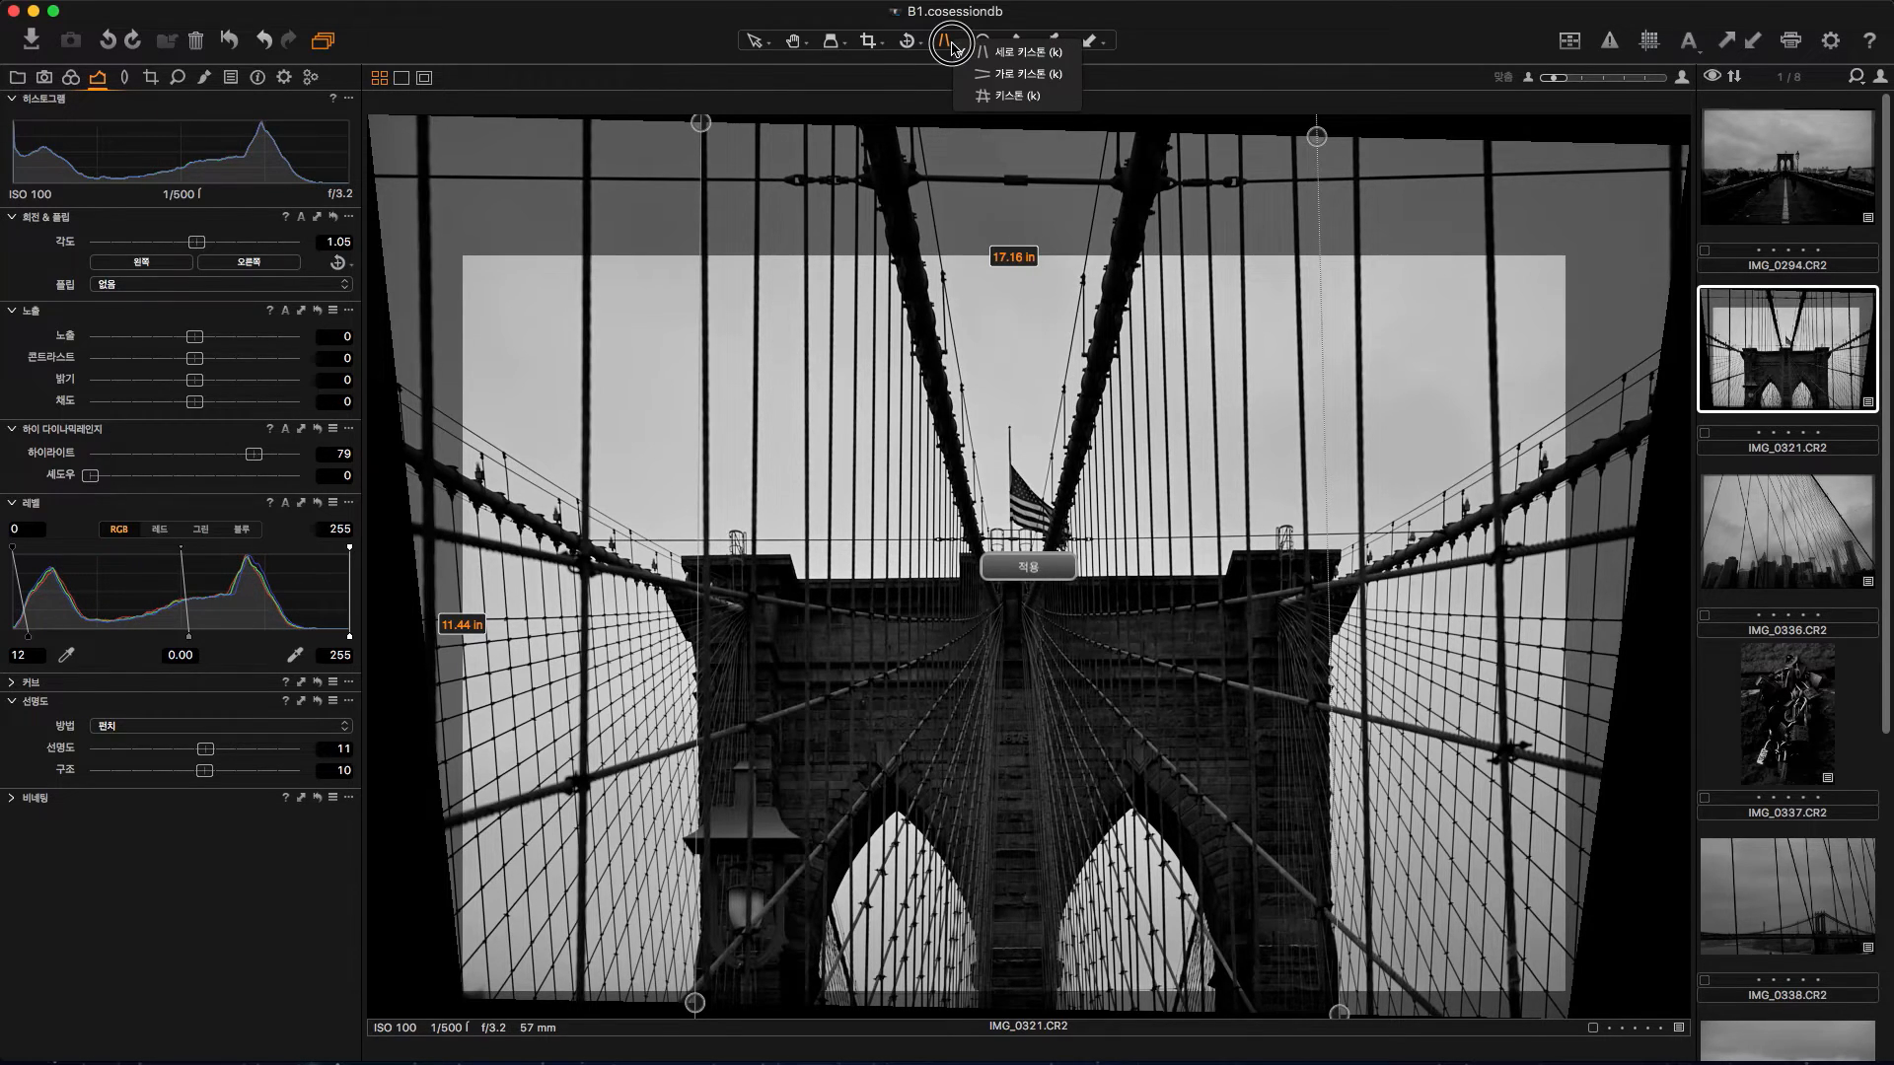
pyautogui.click(988, 77)
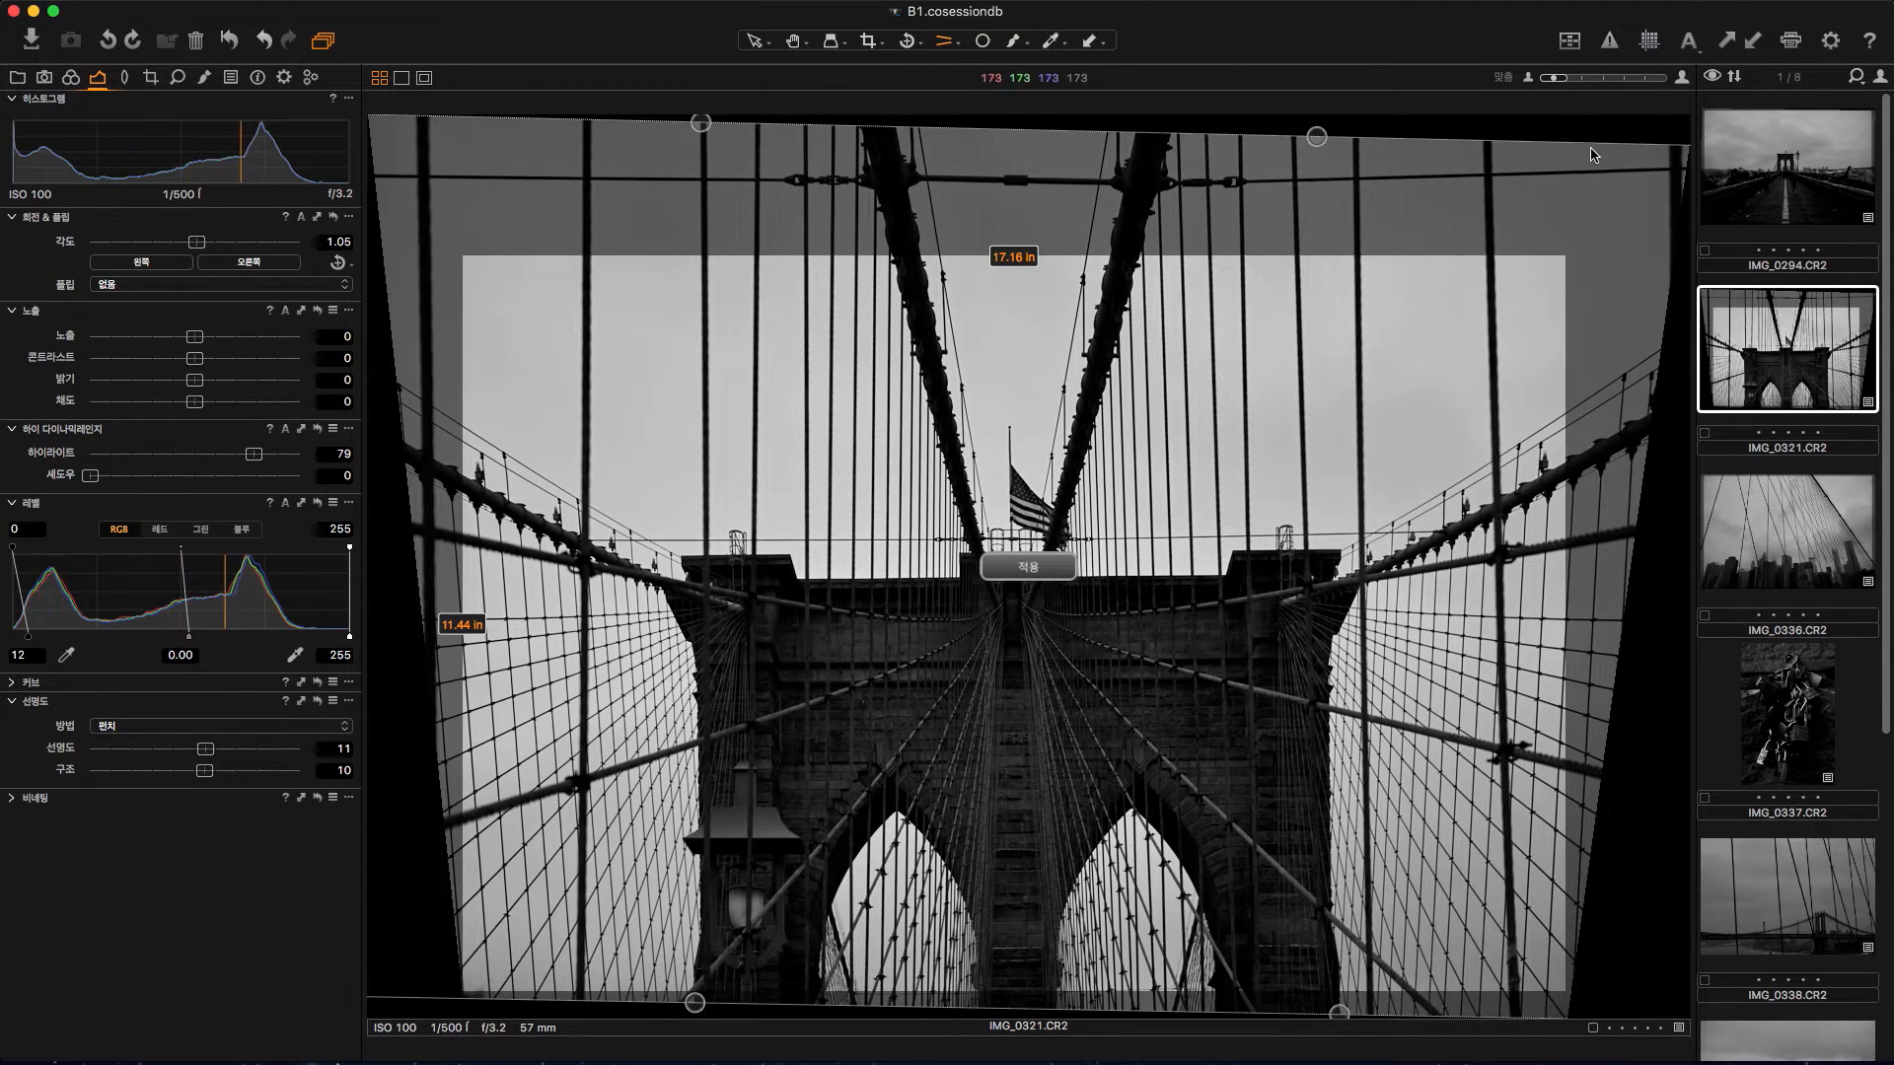
pyautogui.click(953, 47)
pyautogui.moveTo(954, 47); pyautogui.dragTo(975, 98)
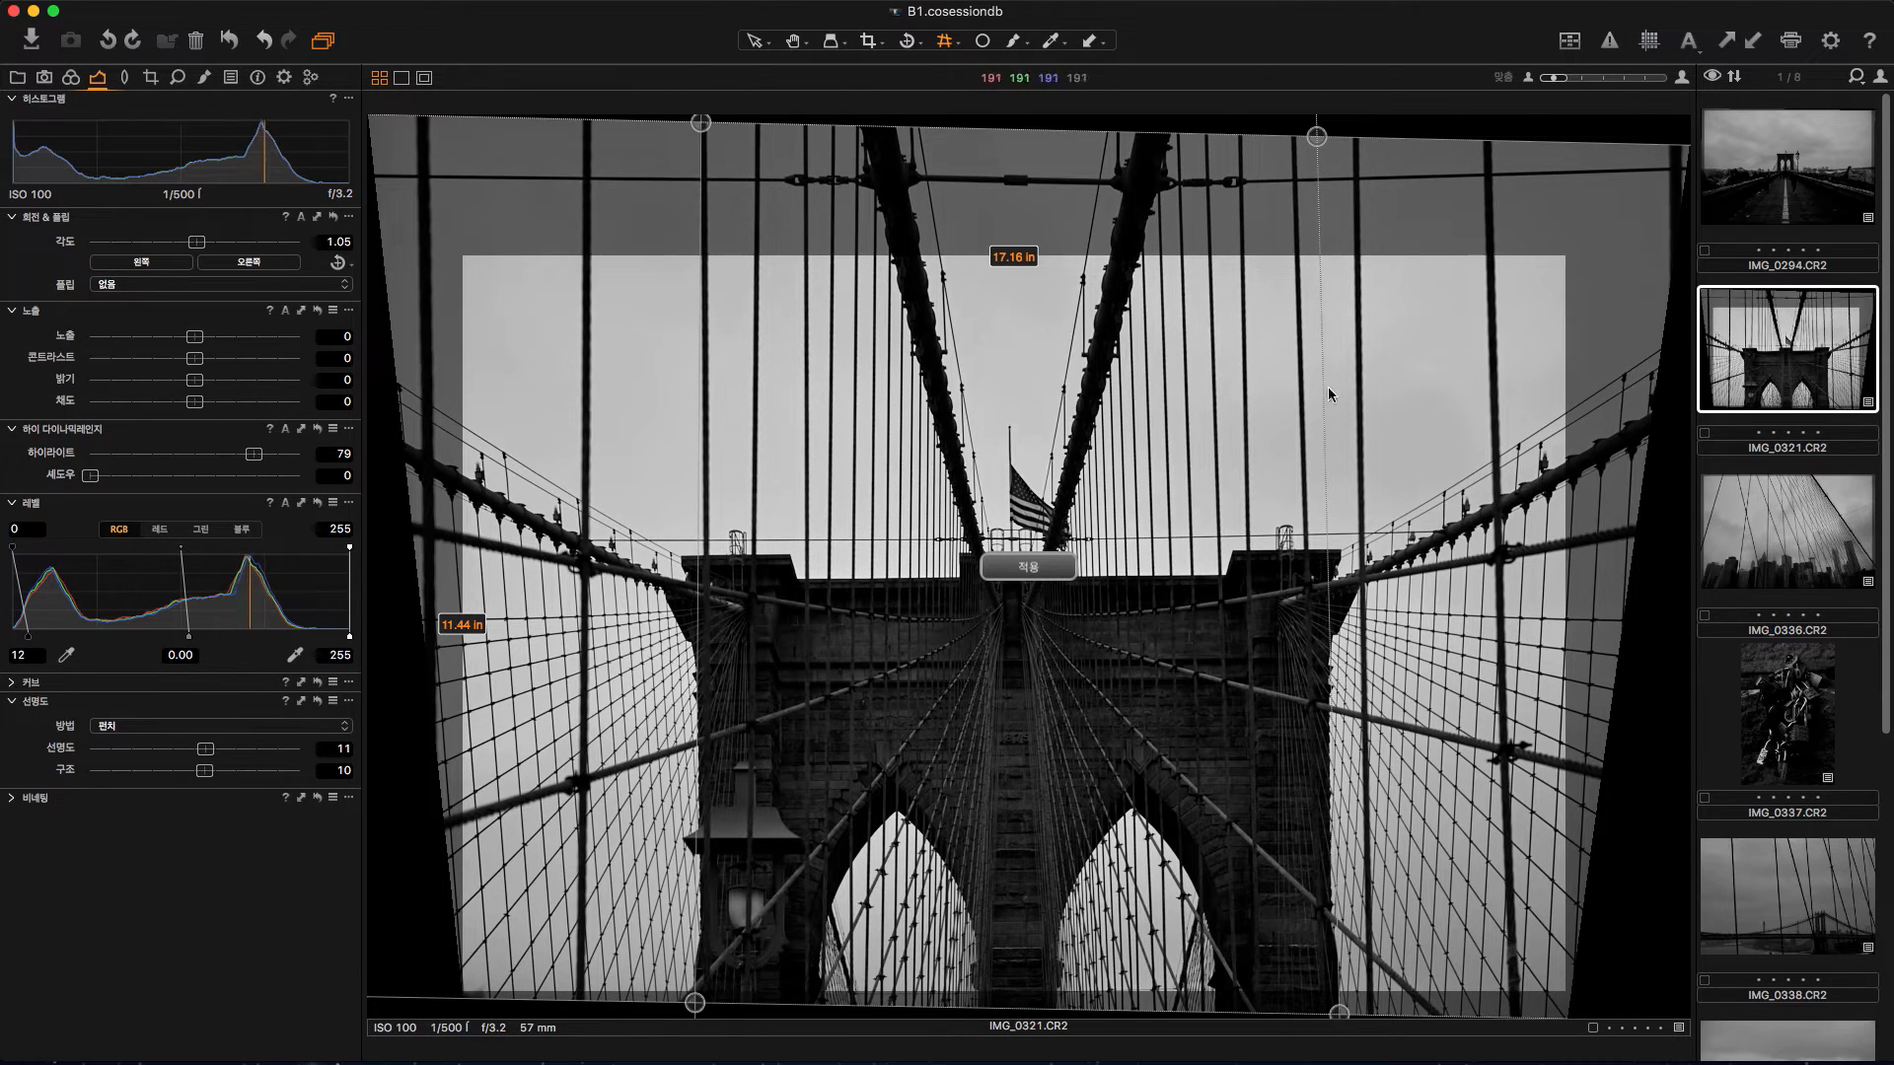
pyautogui.moveTo(950, 42); pyautogui.dragTo(985, 62)
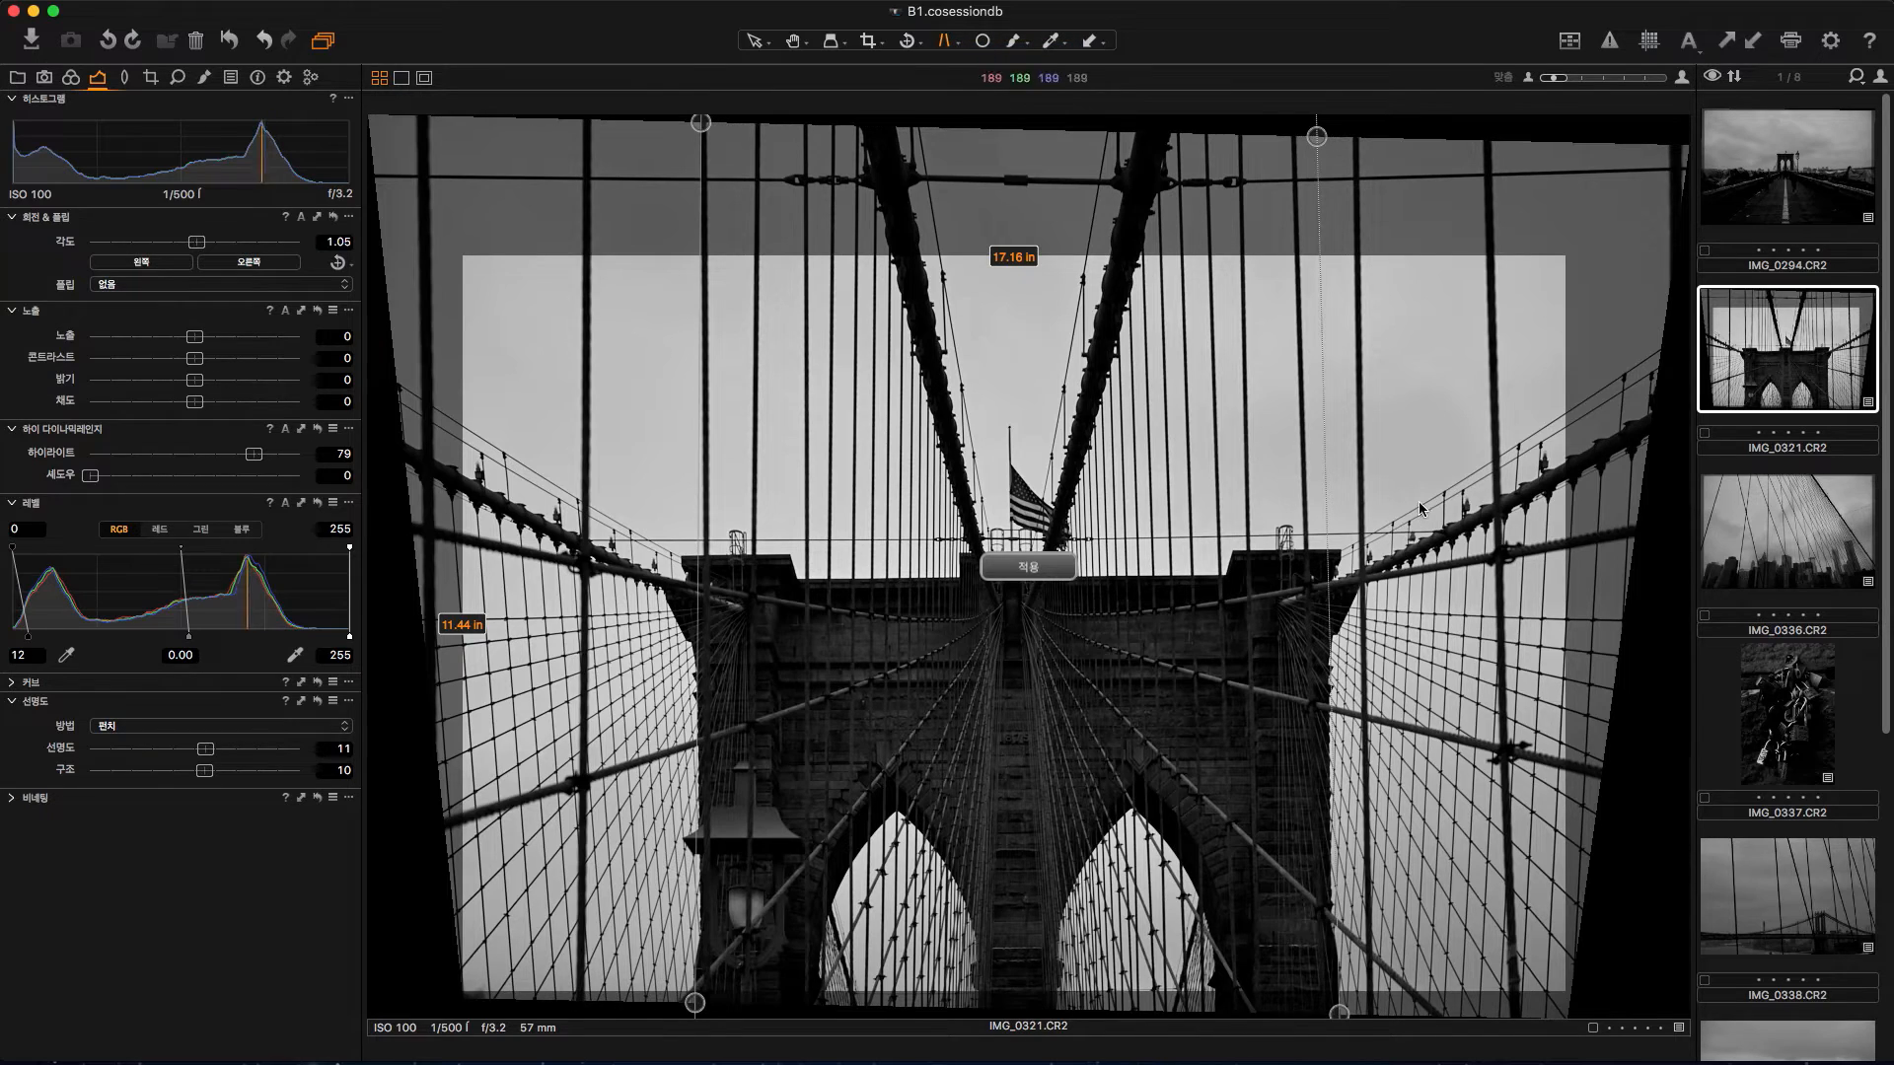
pyautogui.click(756, 42)
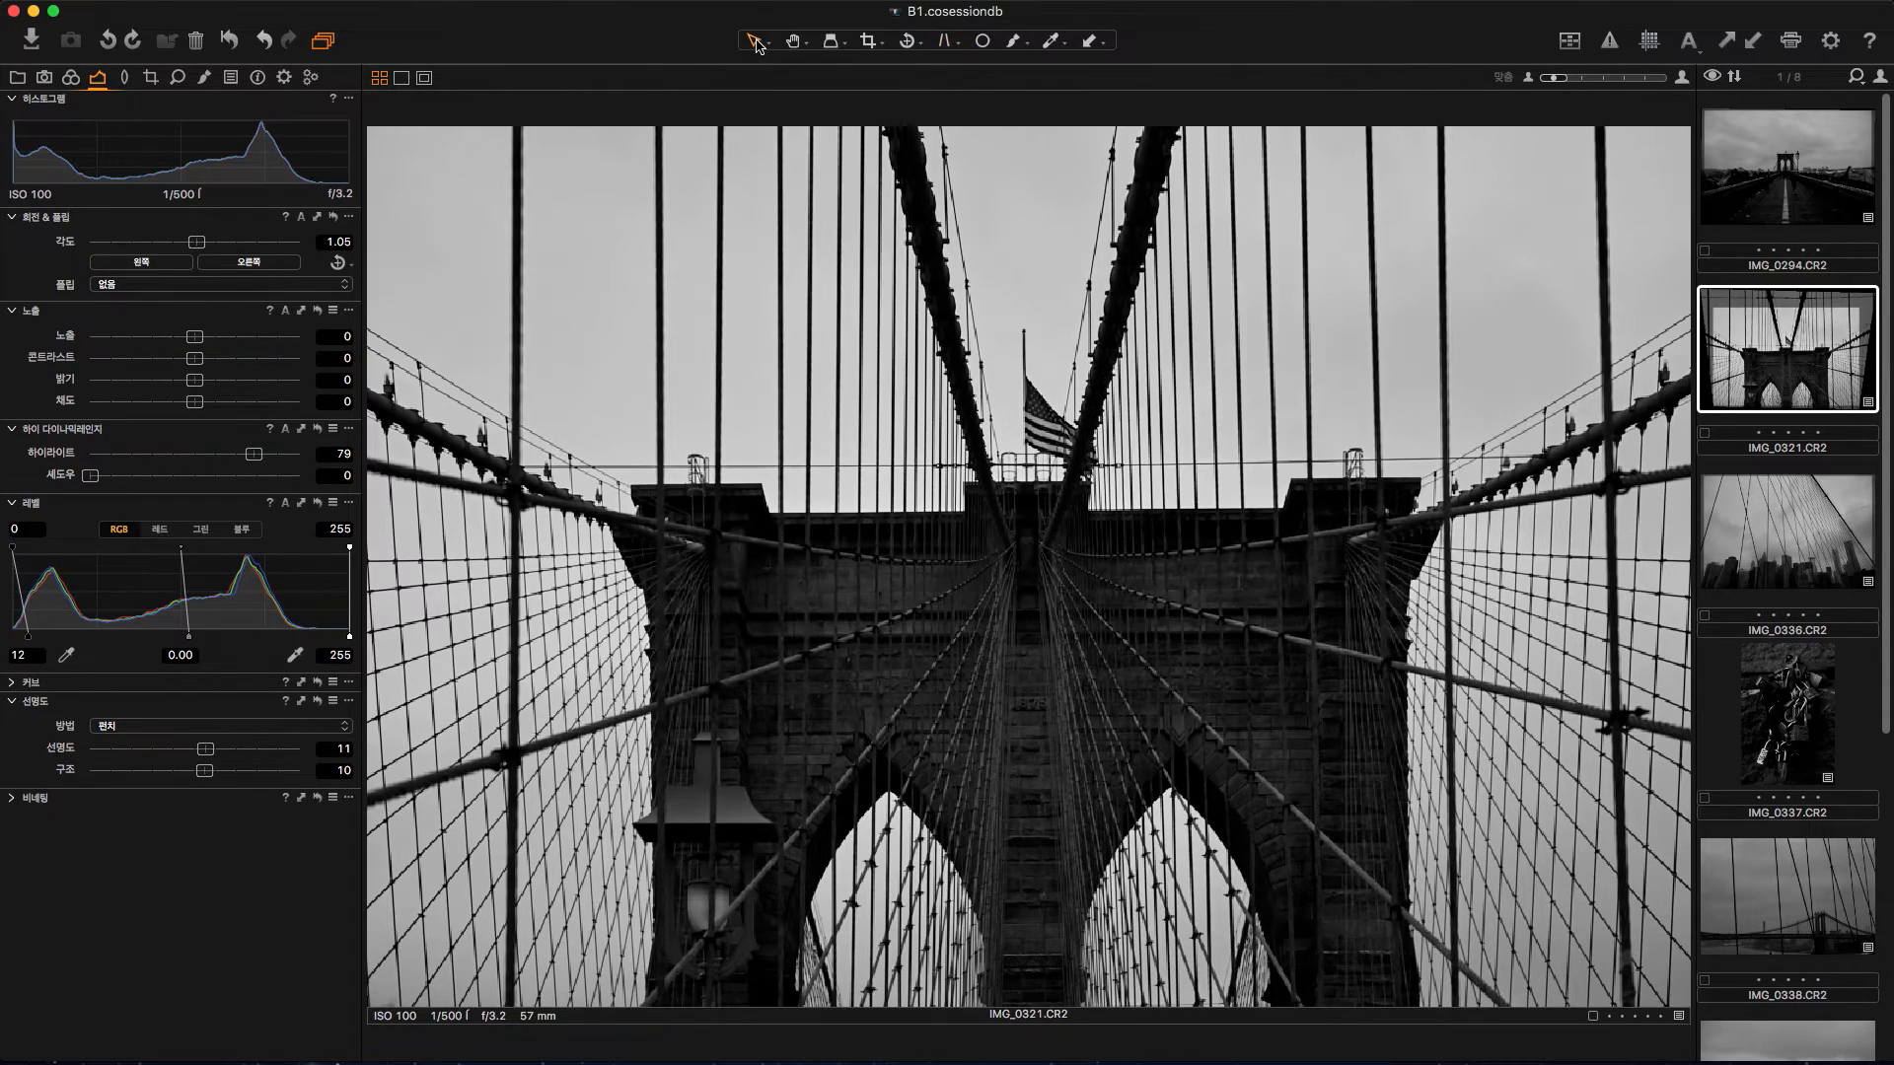
# Step: Create a new unedited variant of IMG_0321.CR2 and alternate between it and the edited variant to compare before and after
pyautogui.rightClick(1787, 372)
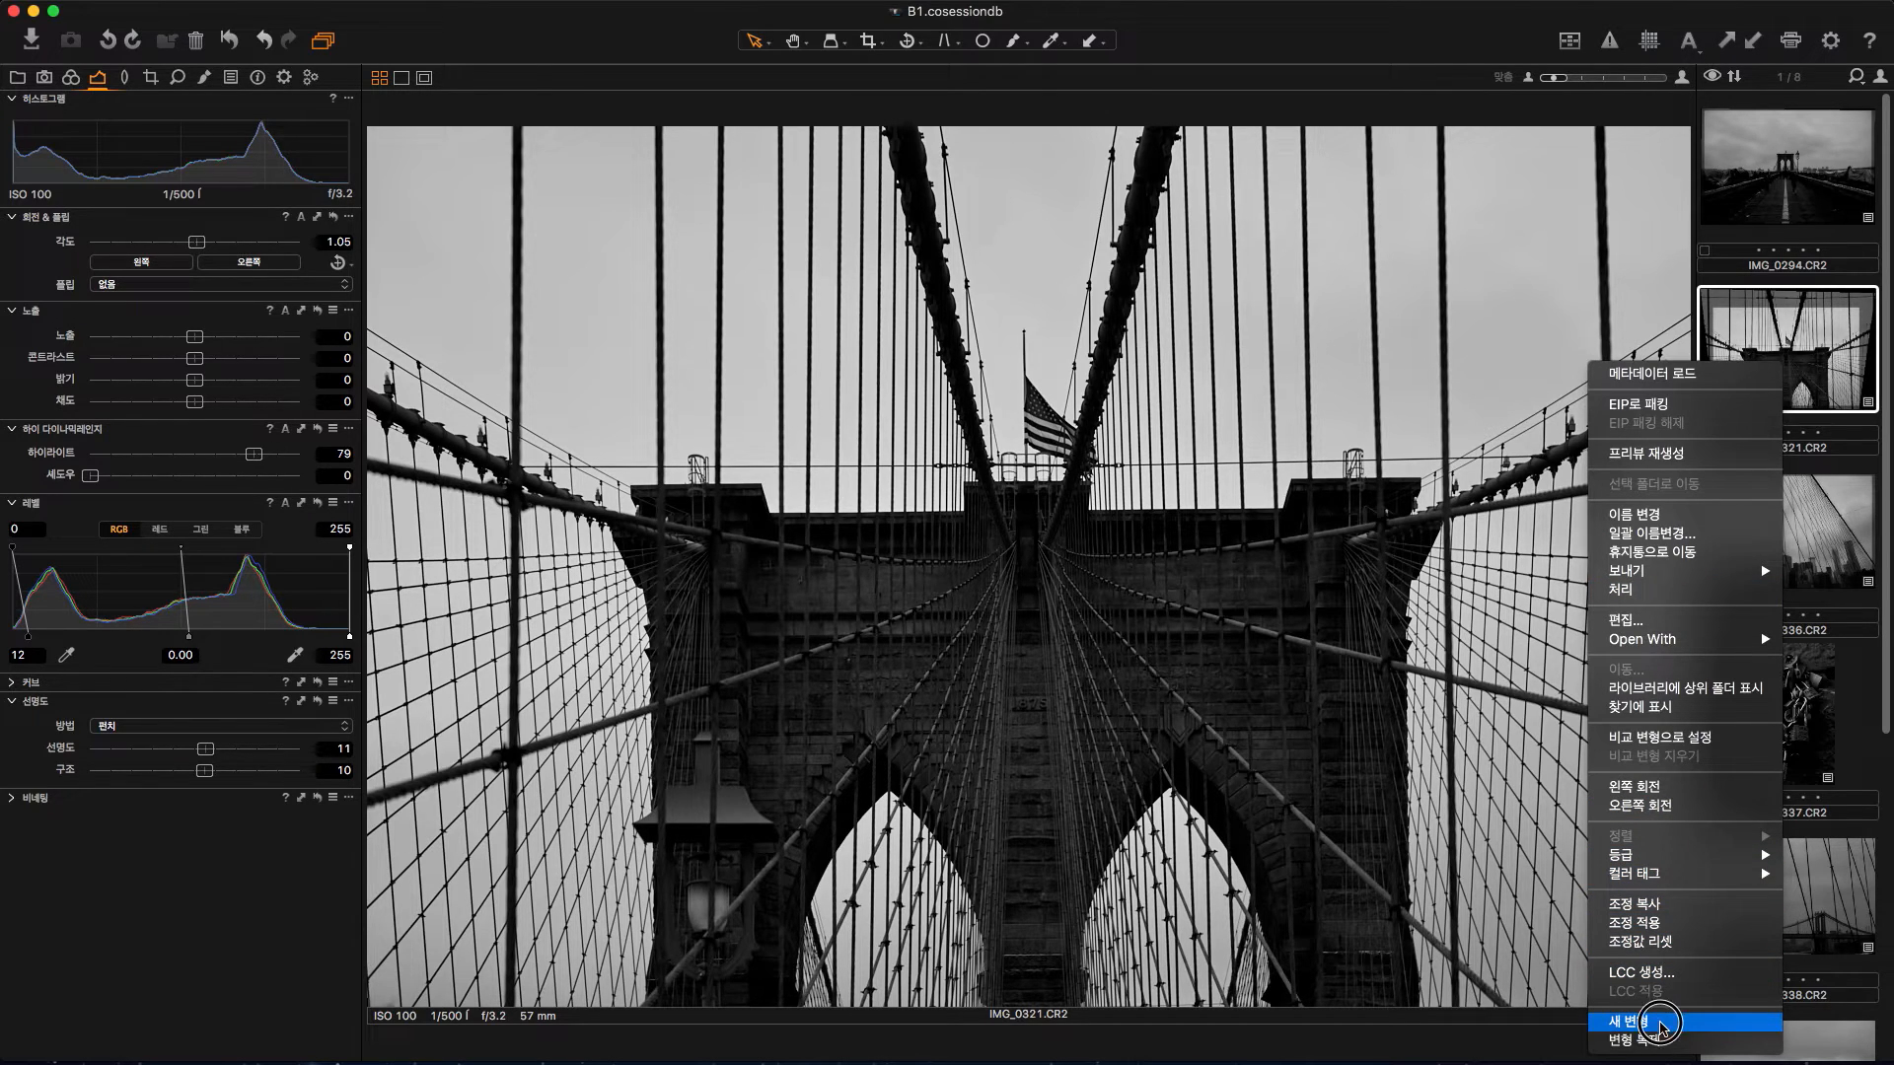
pyautogui.click(1663, 1029)
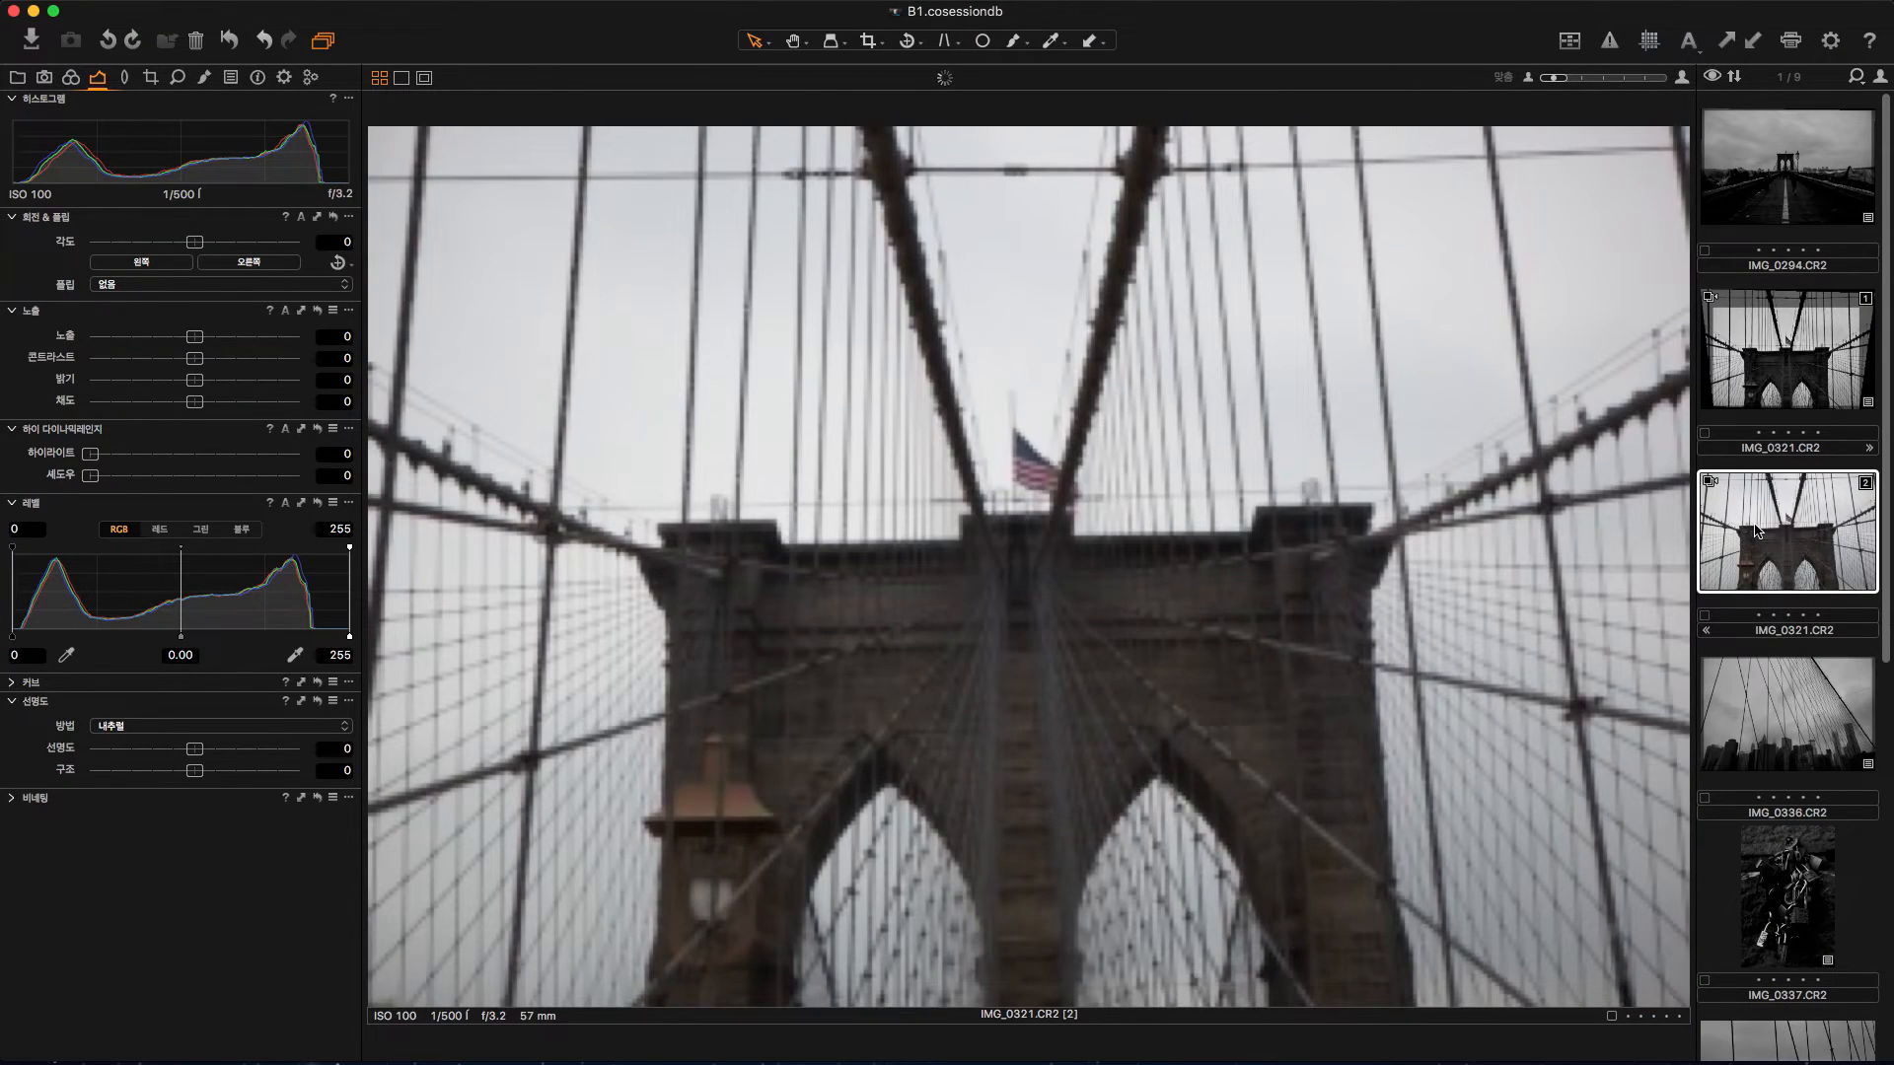
pyautogui.click(1787, 377)
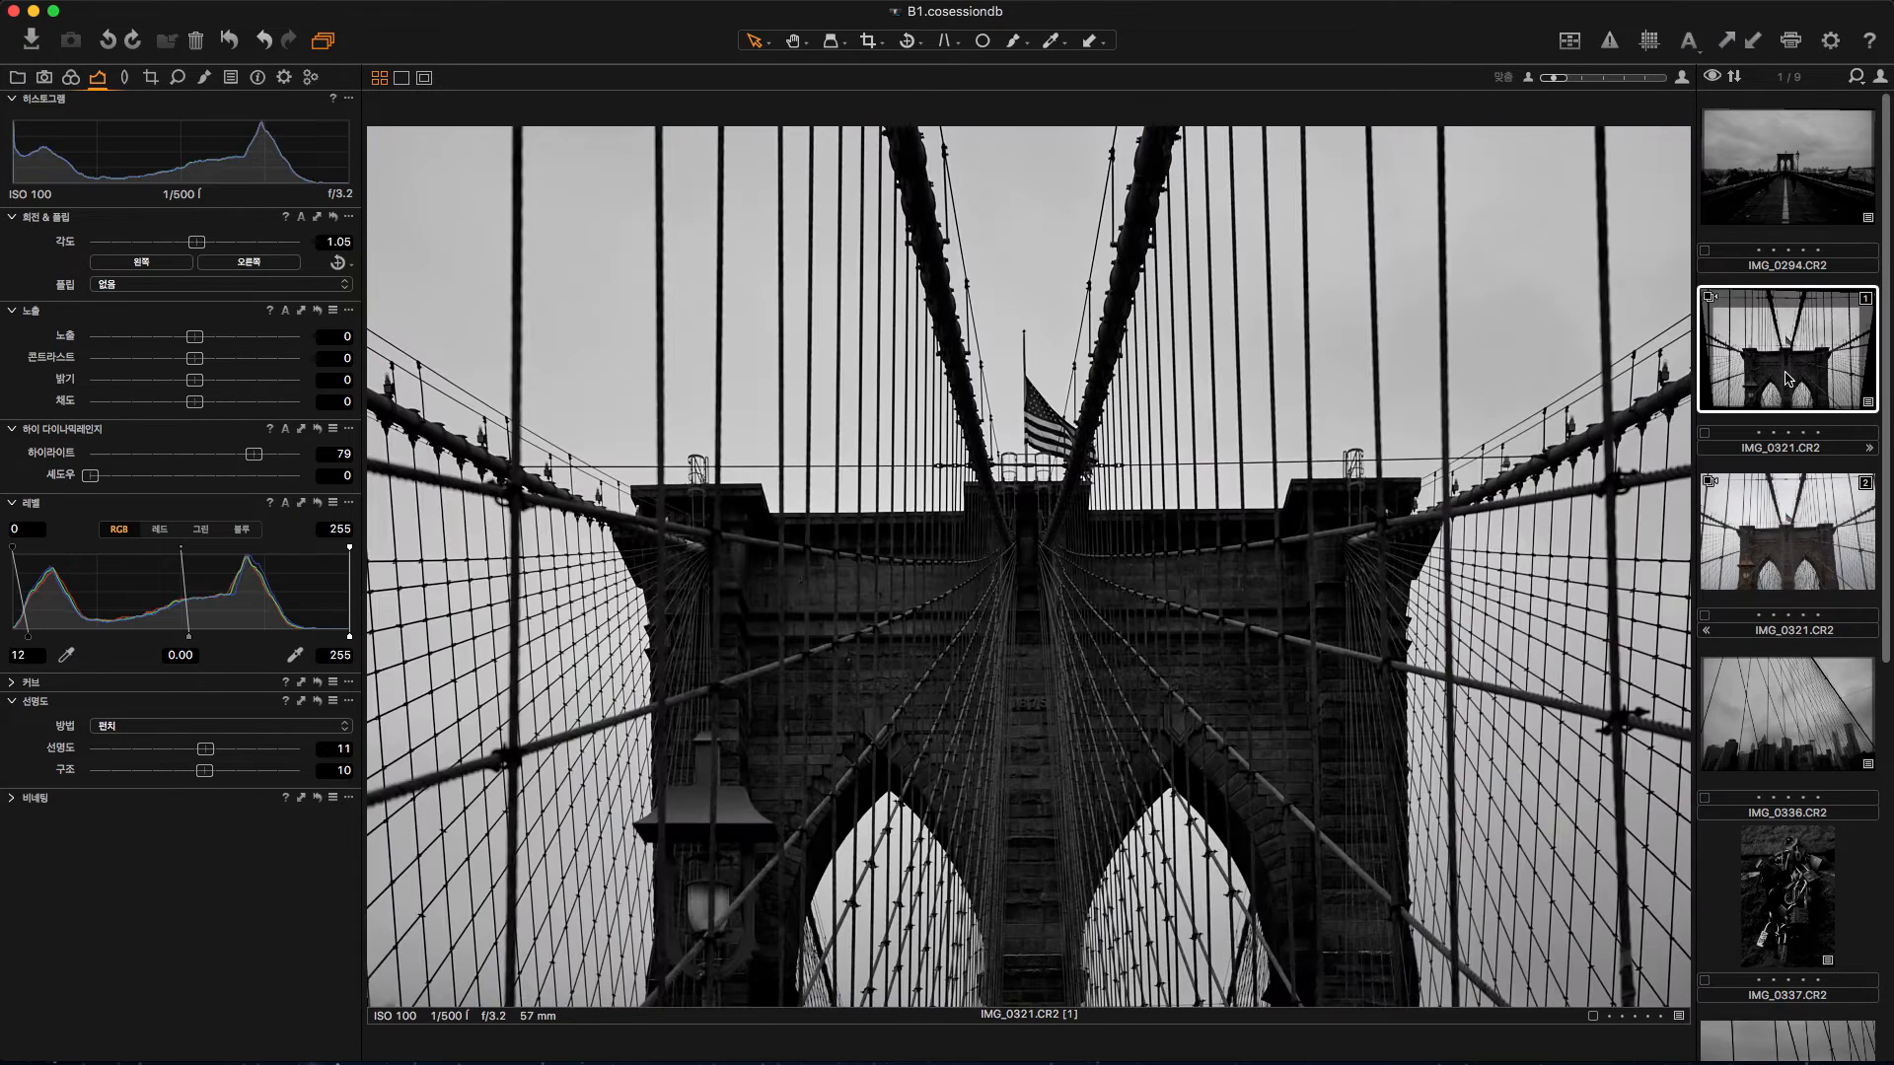
pyautogui.click(1808, 568)
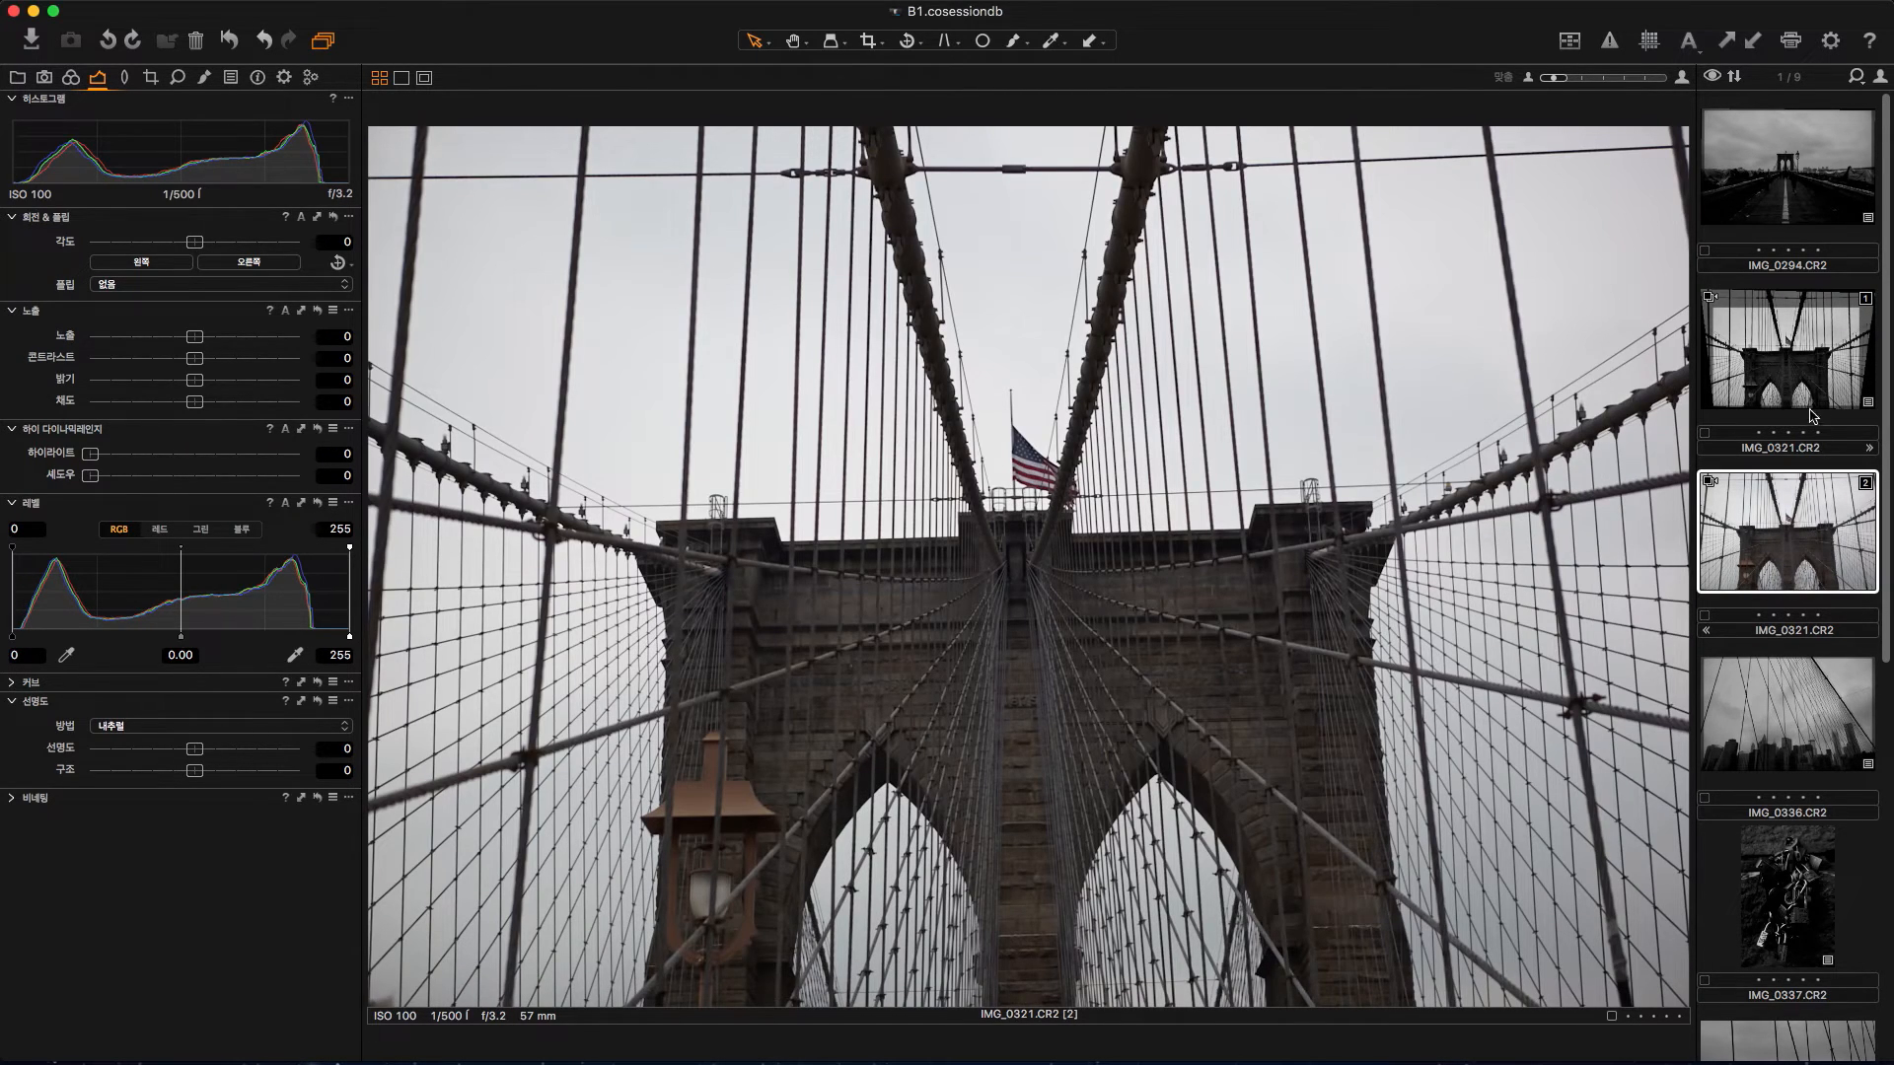
pyautogui.click(1807, 405)
pyautogui.click(1807, 550)
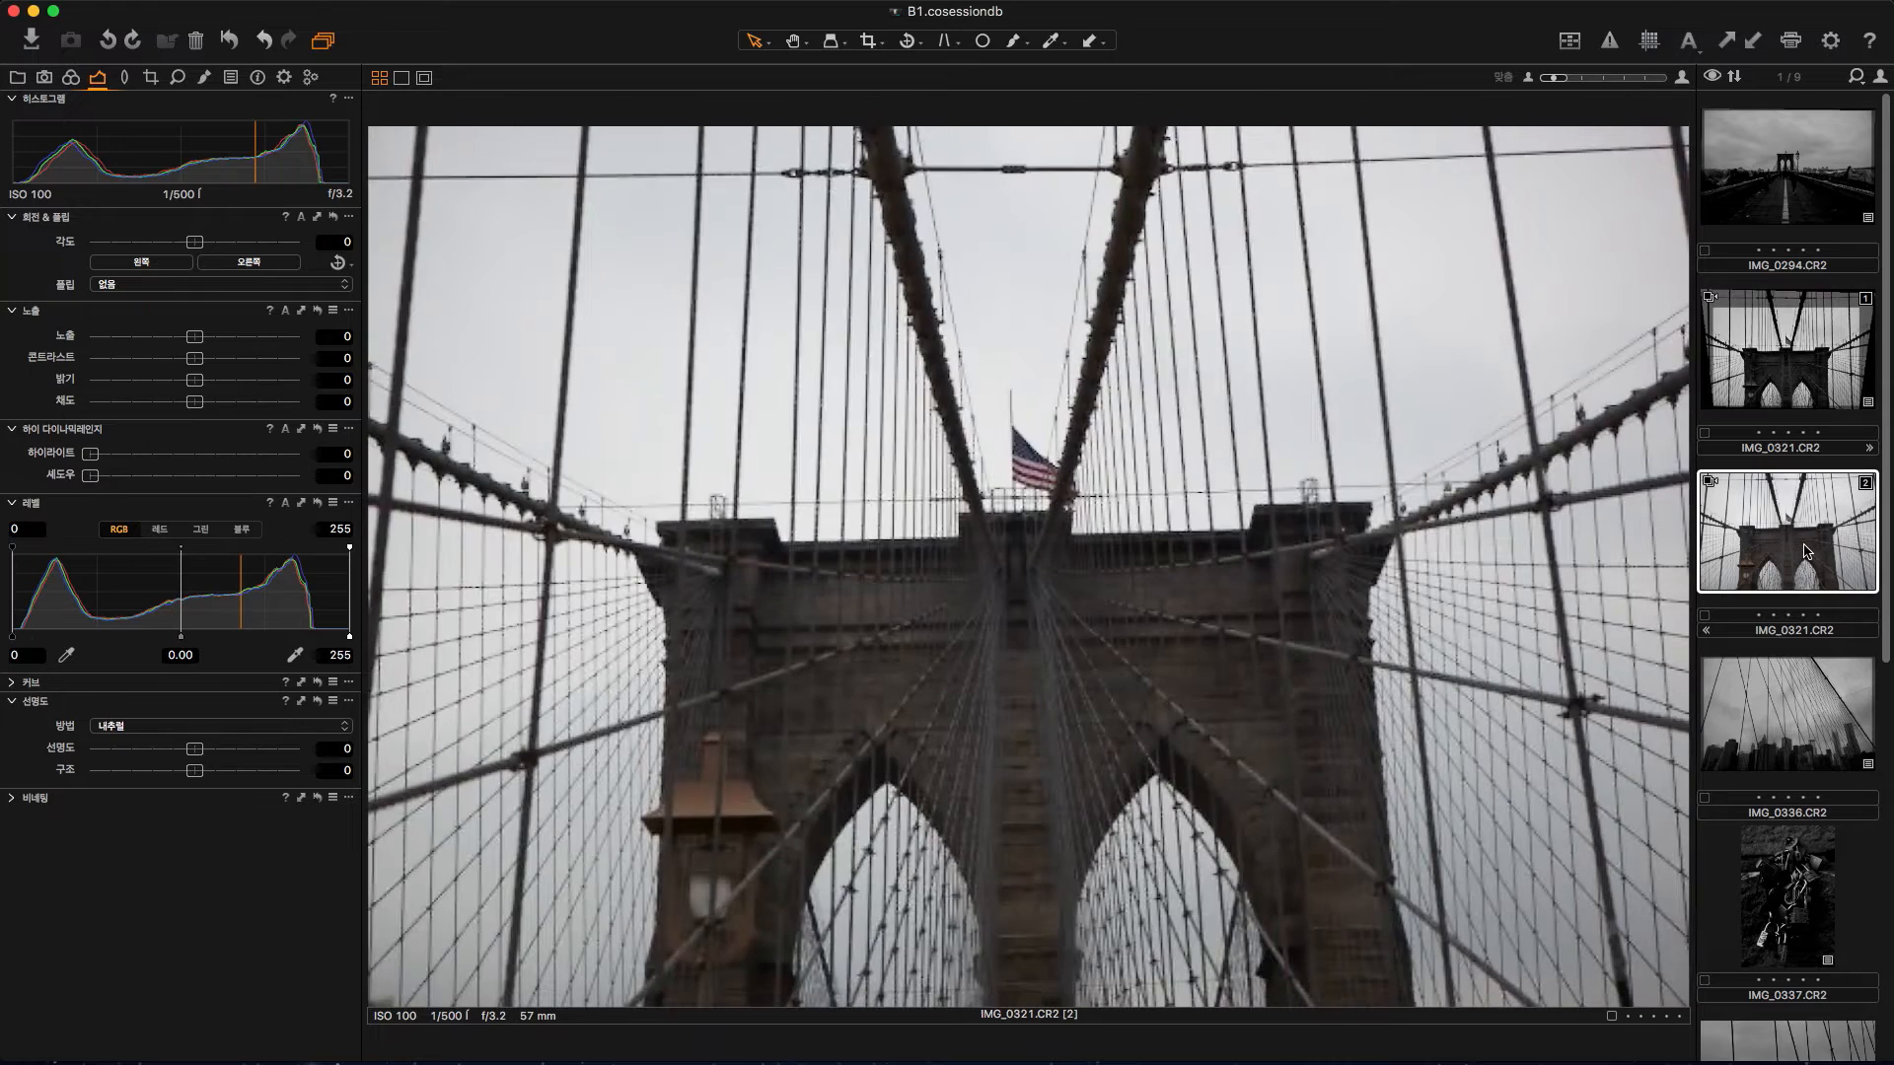
pyautogui.click(1806, 406)
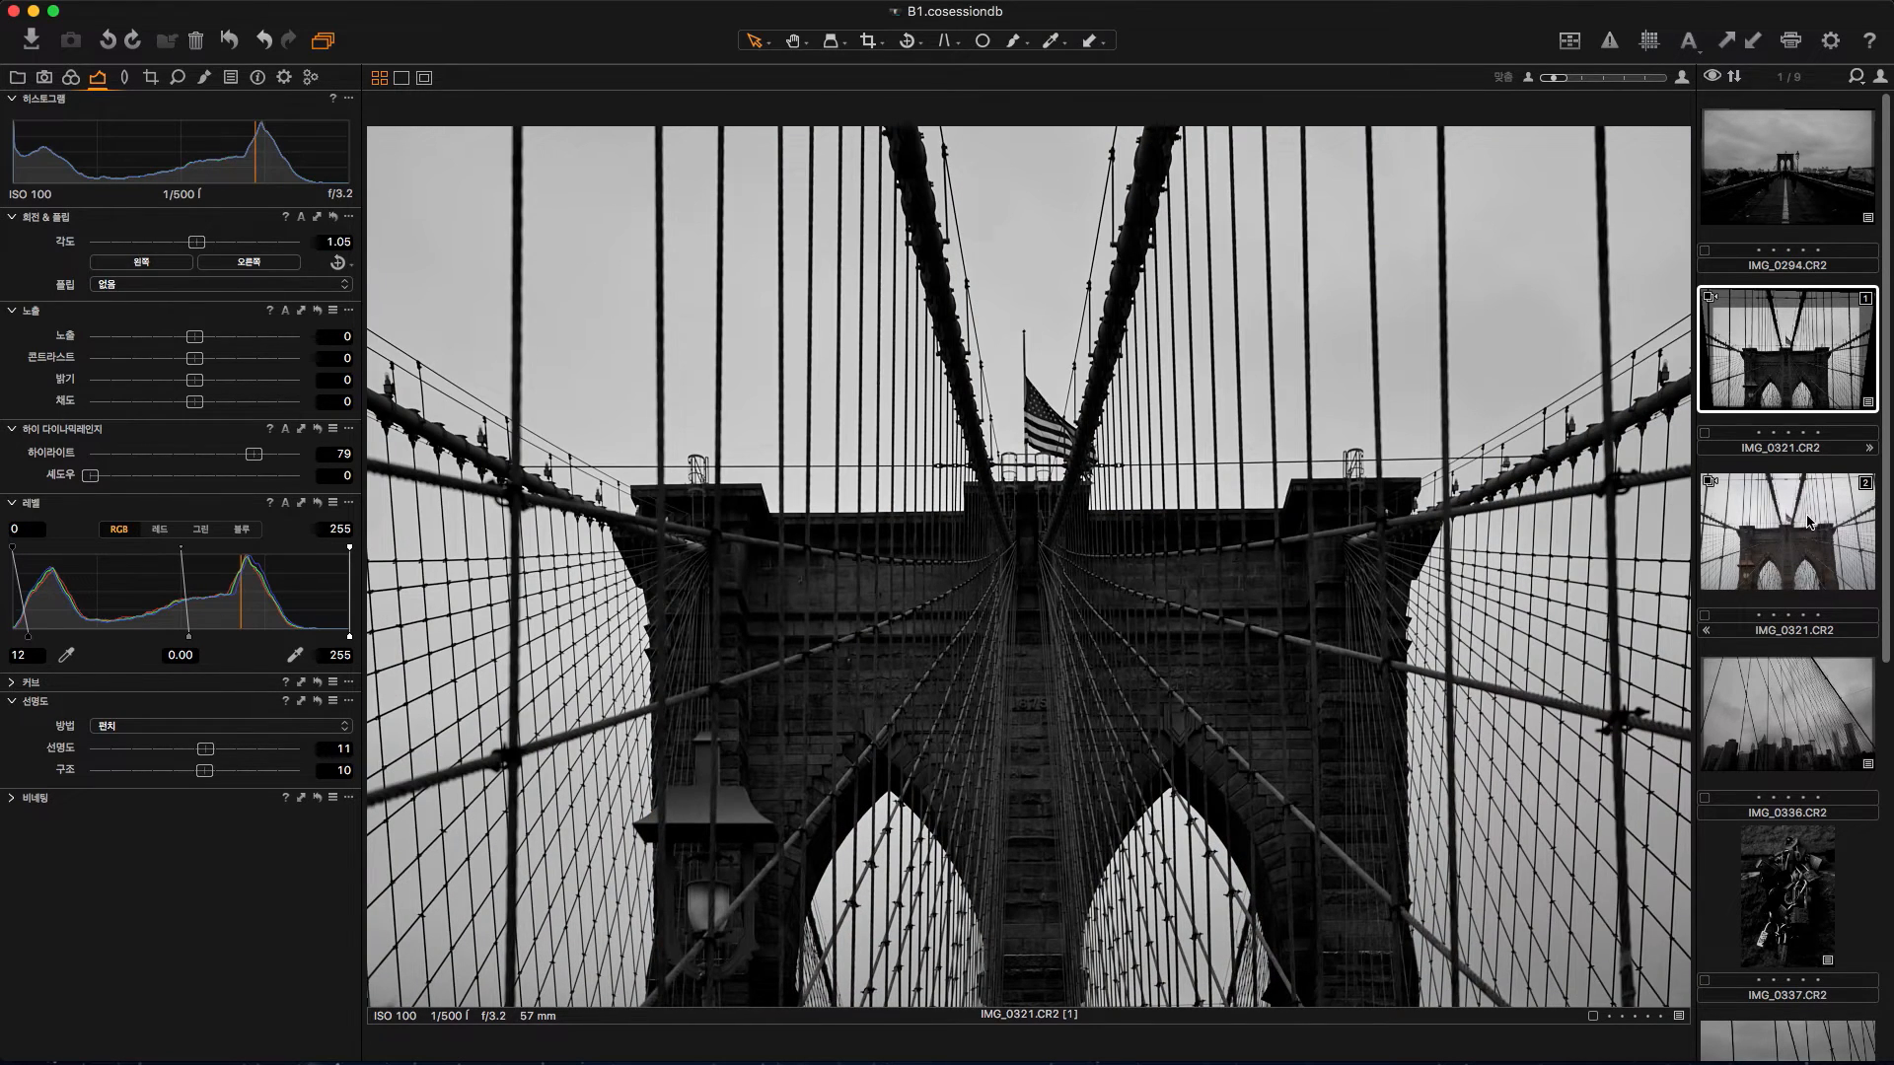
pyautogui.click(1809, 521)
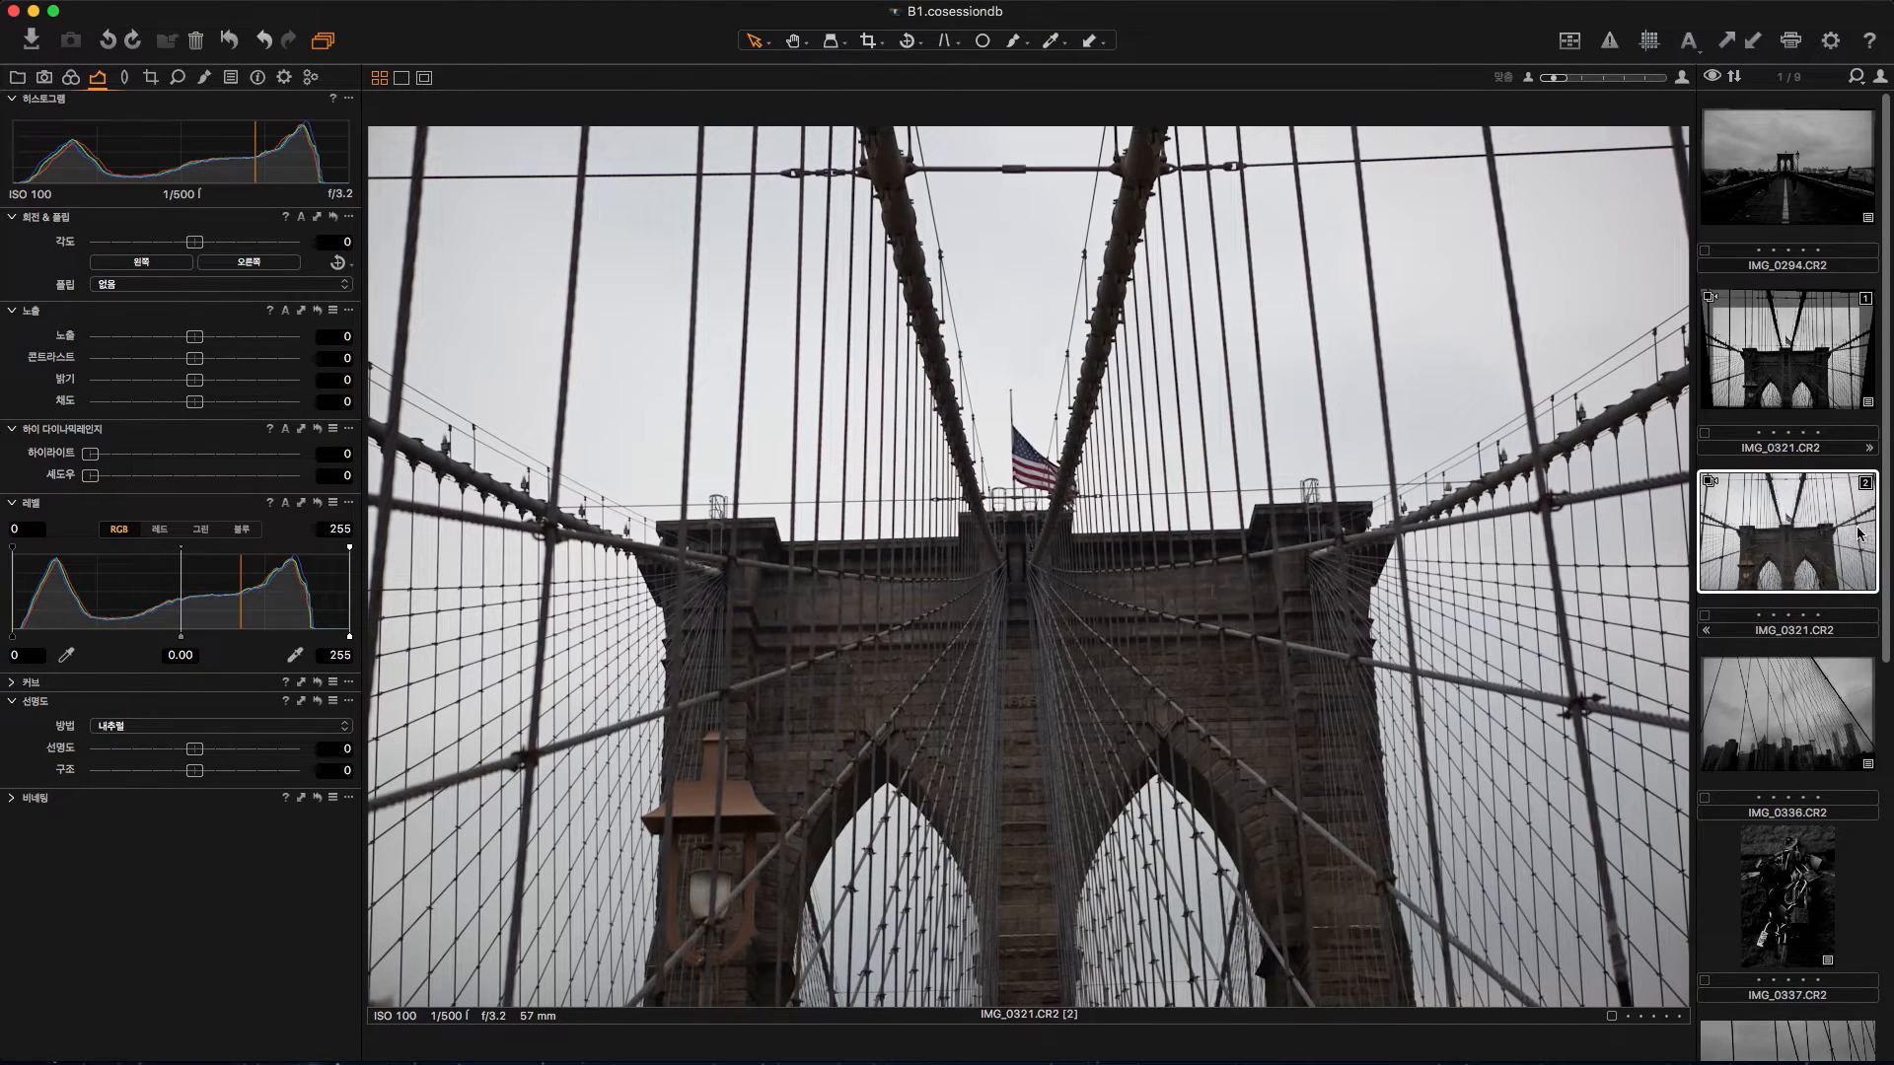
pyautogui.click(1787, 399)
pyautogui.click(1797, 526)
pyautogui.click(1796, 398)
pyautogui.click(1795, 525)
pyautogui.click(1770, 395)
# Step: Delete the unedited second variant of IMG_0321.CR2
pyautogui.click(1785, 508)
pyautogui.press('Delete')
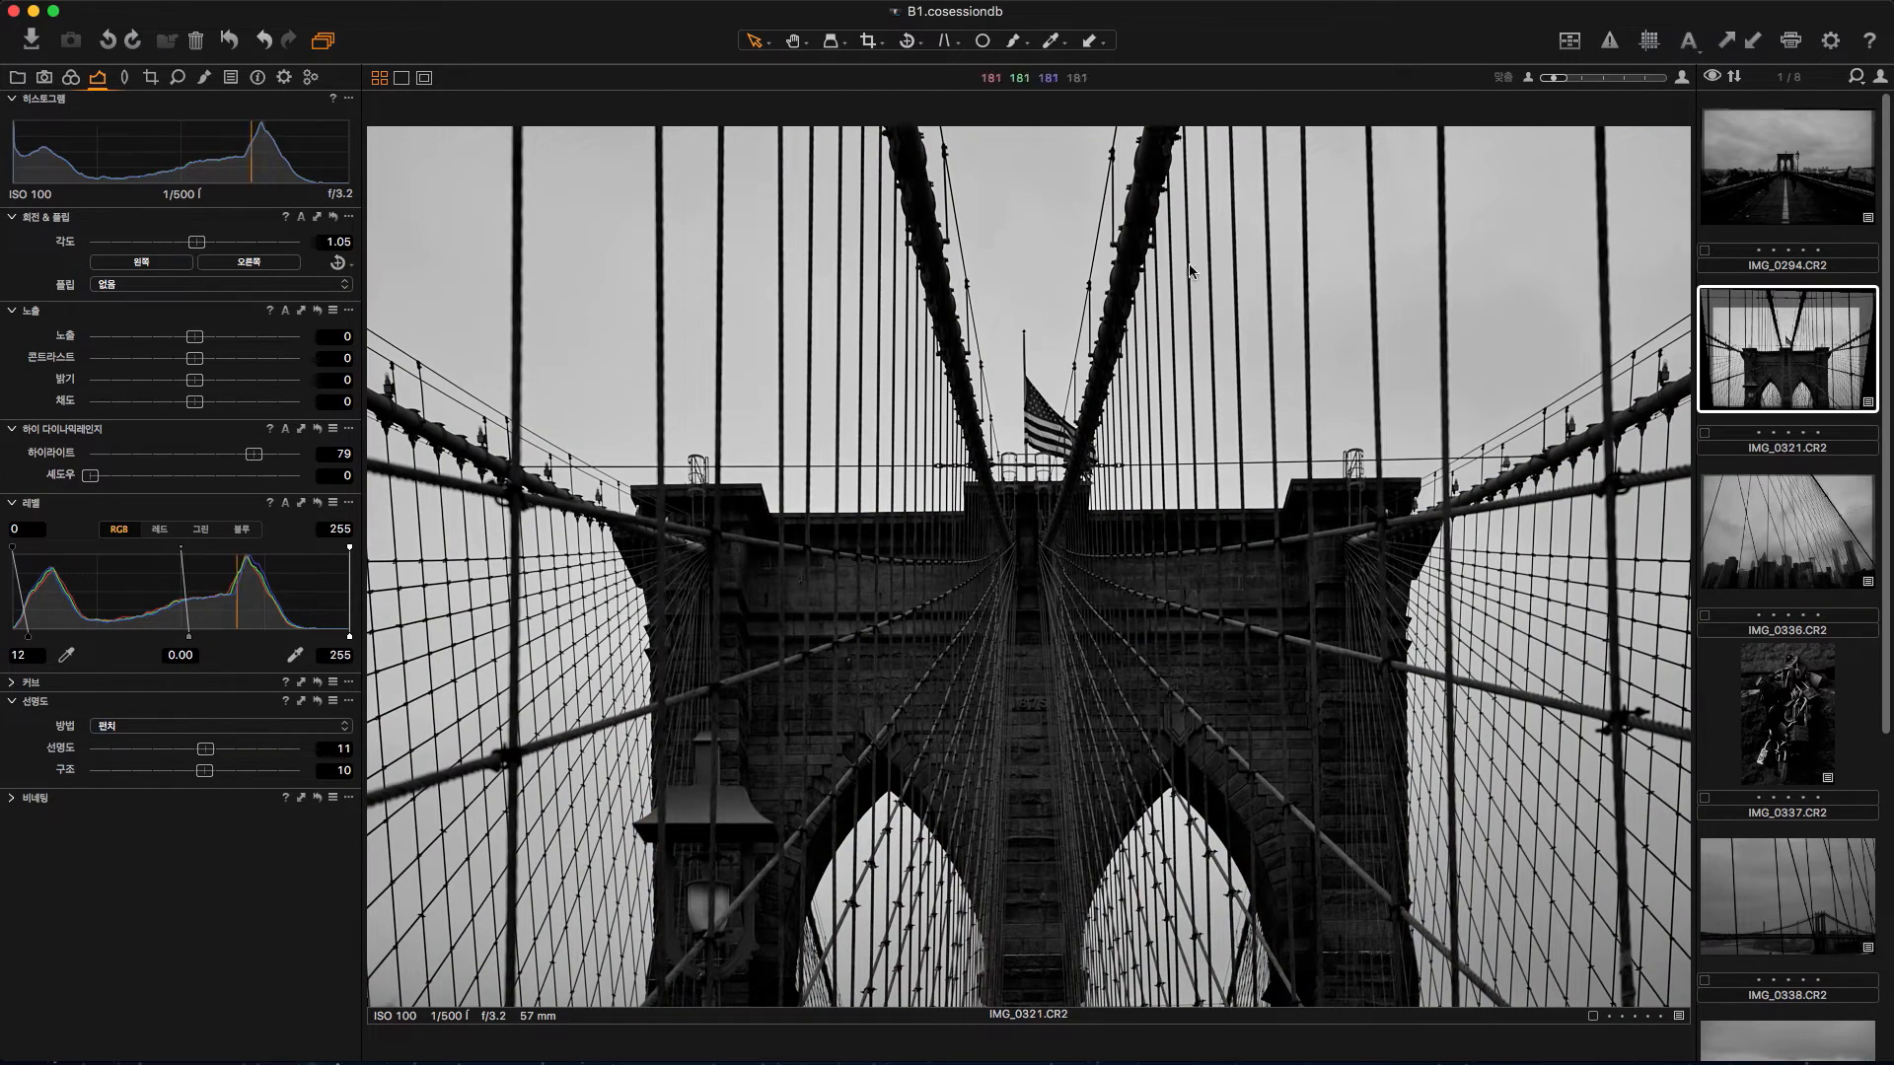
# Step: Check the session's trash folder, and in Finder inspect the files in the B1 session's Selects folder
pyautogui.click(17, 78)
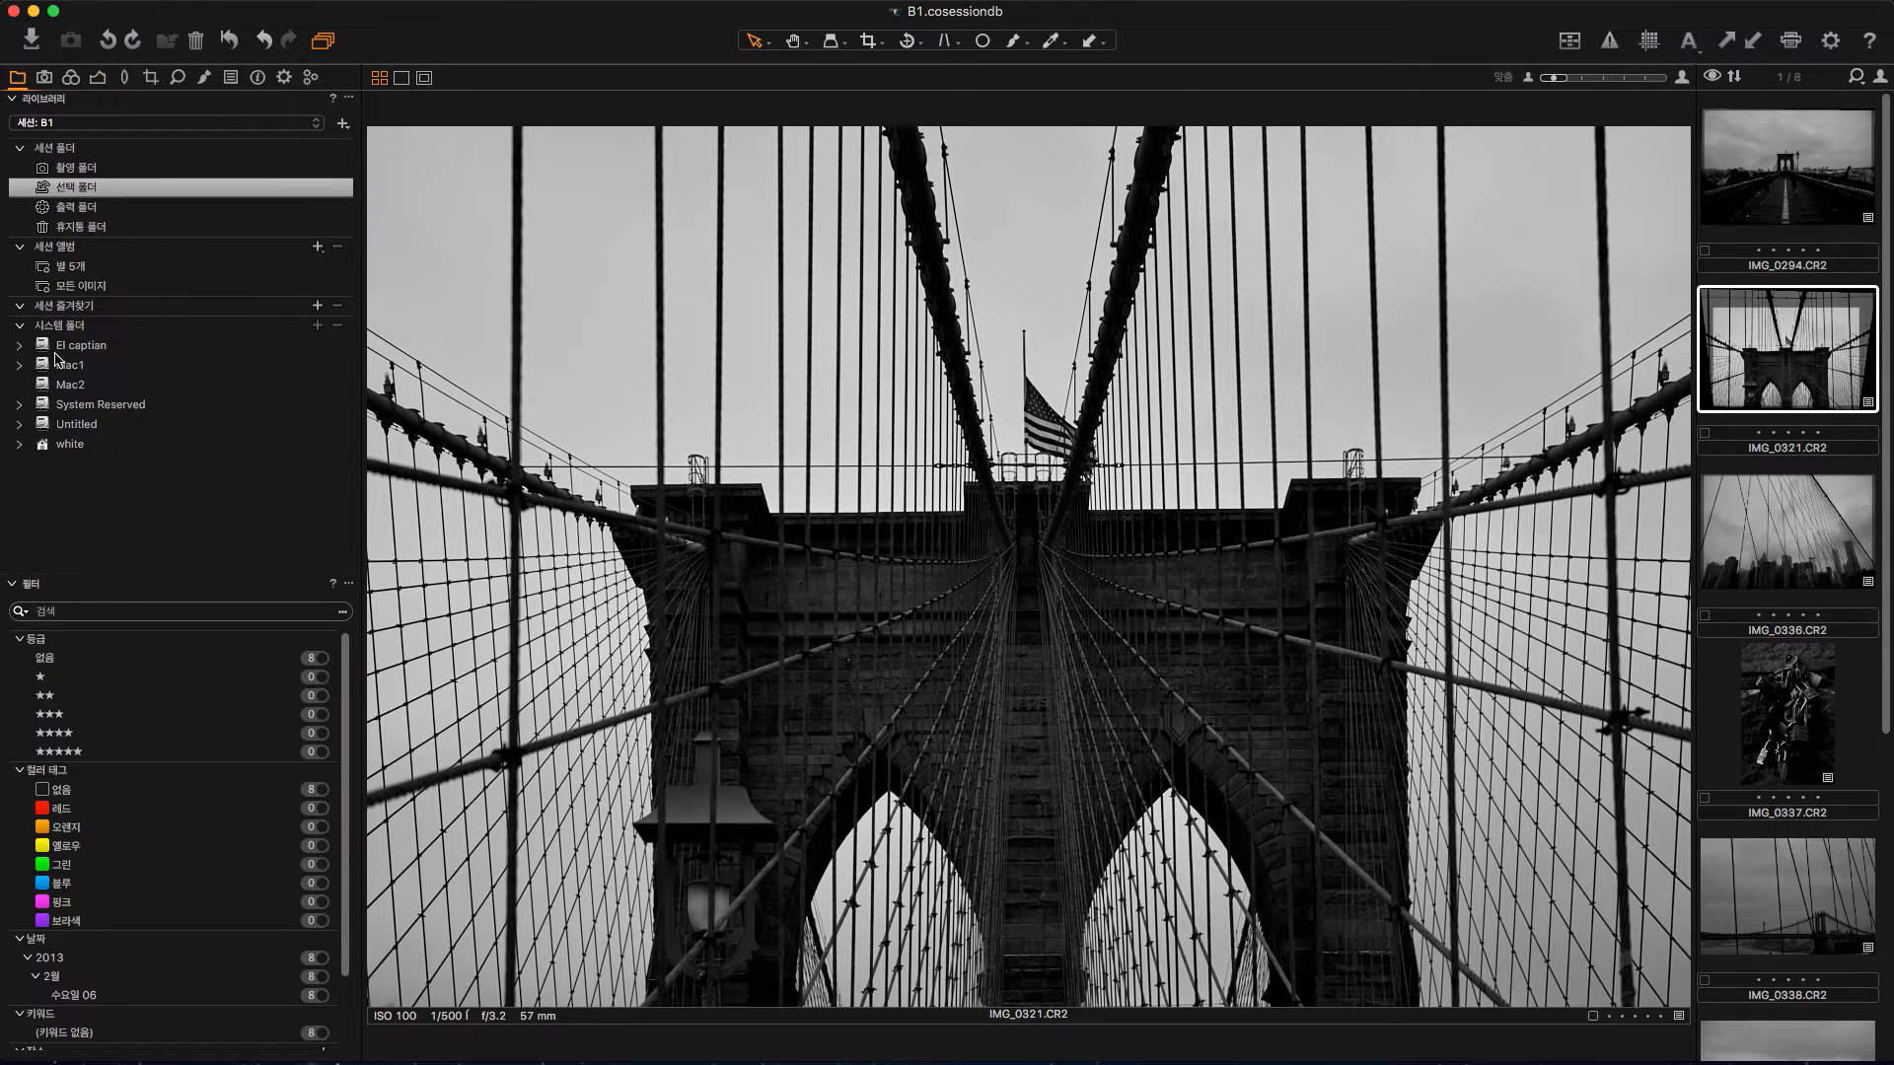
pyautogui.click(79, 229)
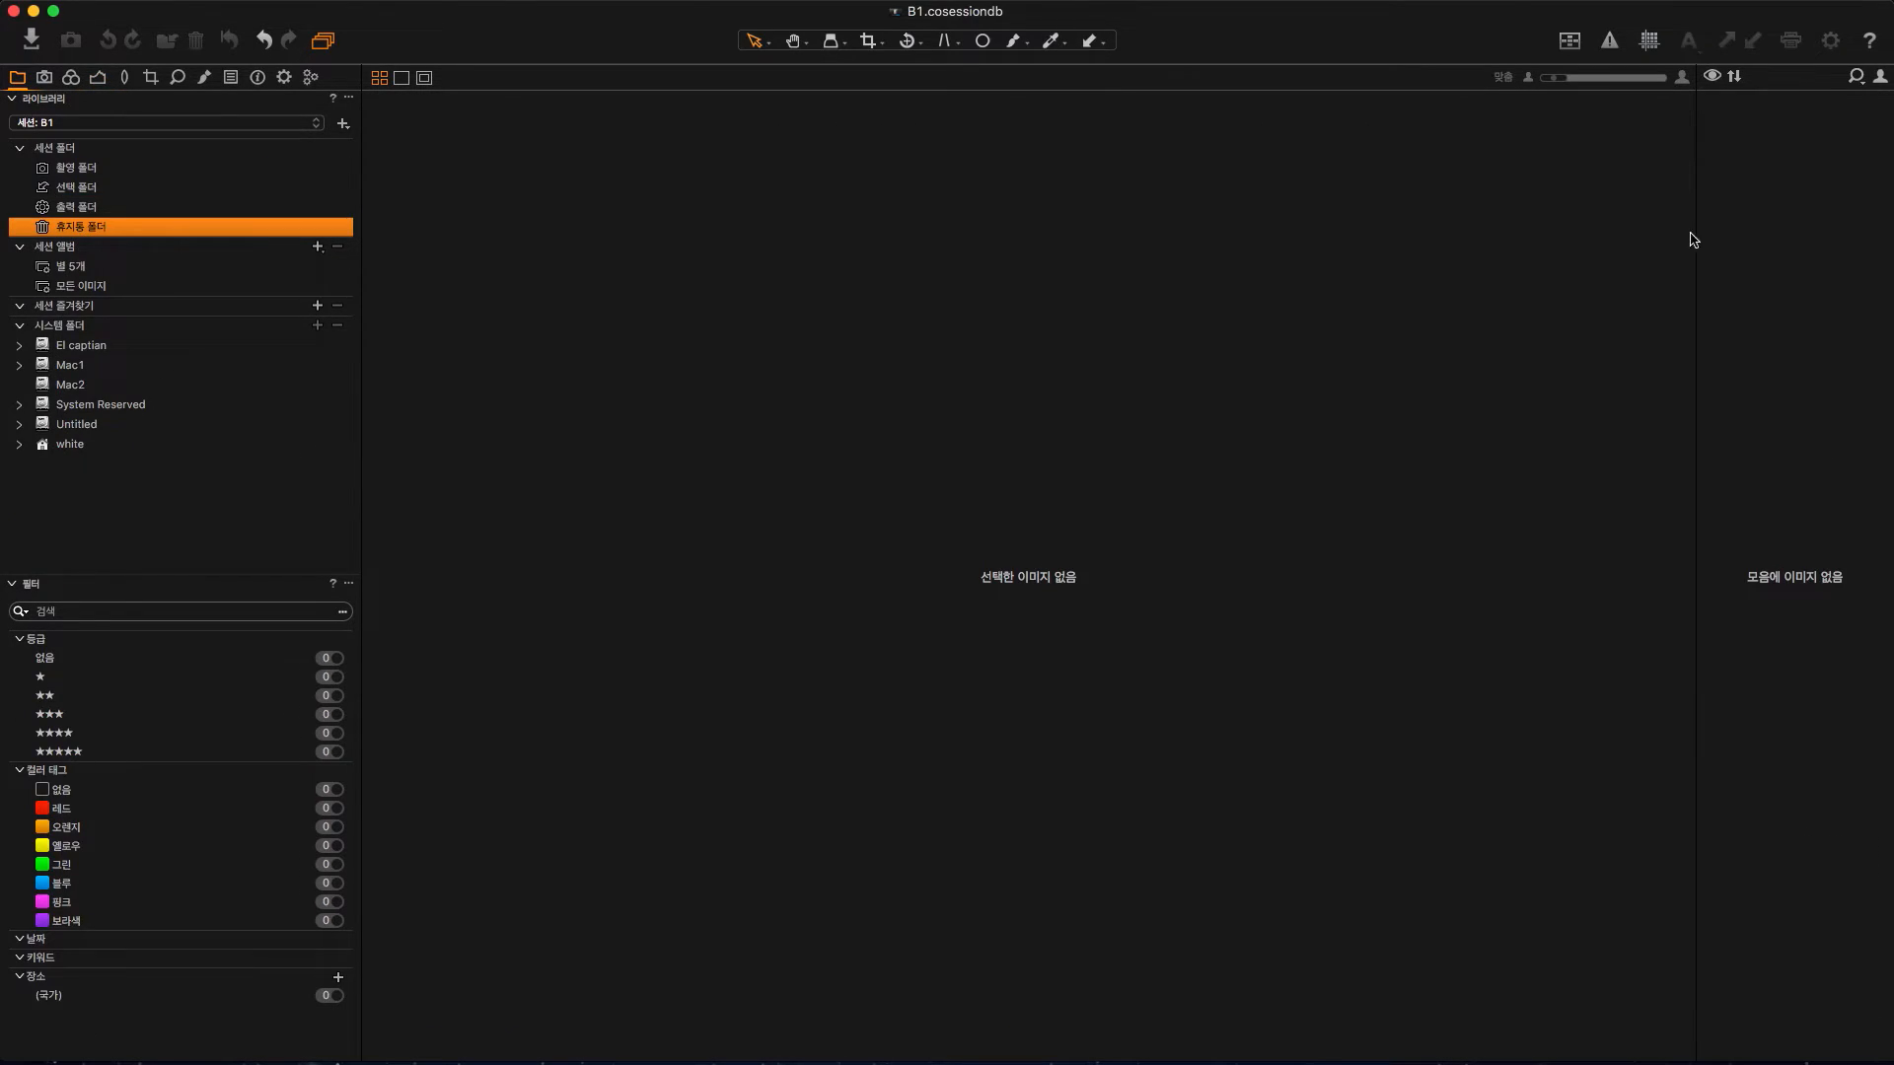
pyautogui.click(83, 188)
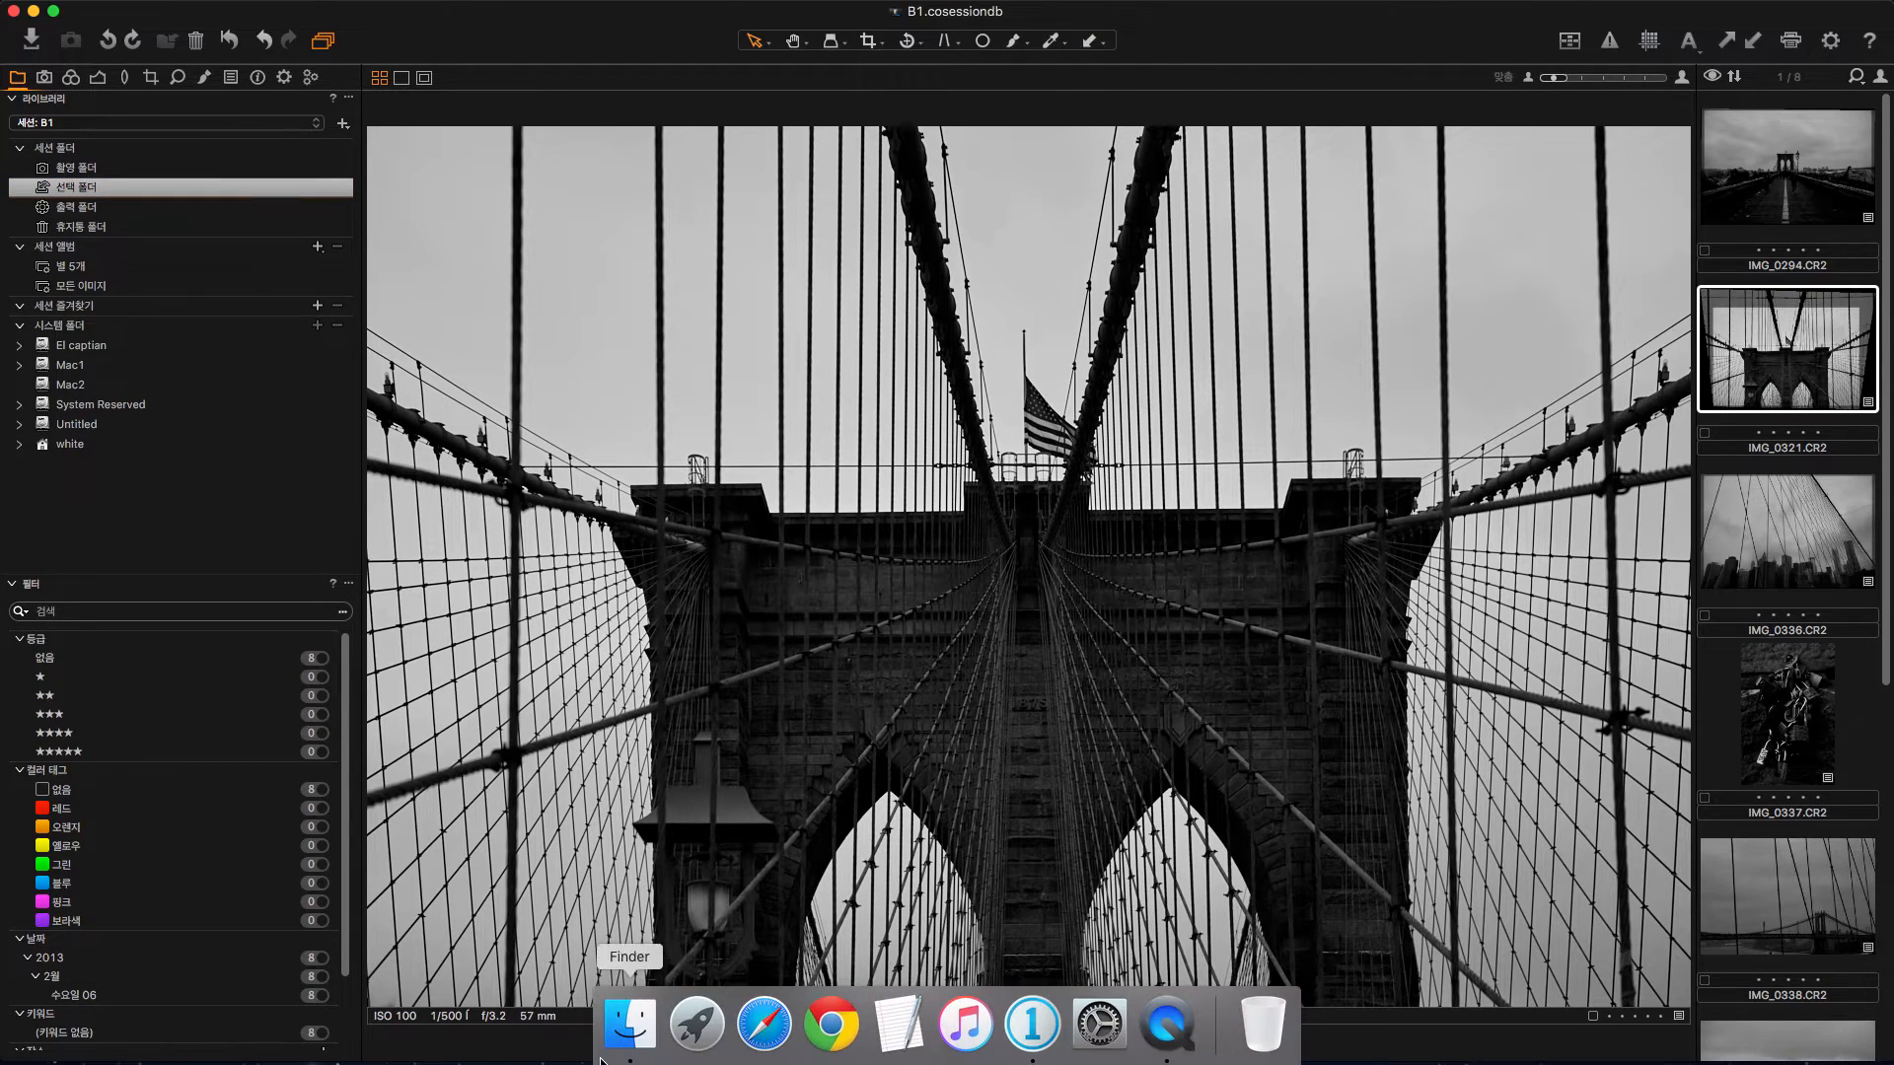
pyautogui.click(627, 1030)
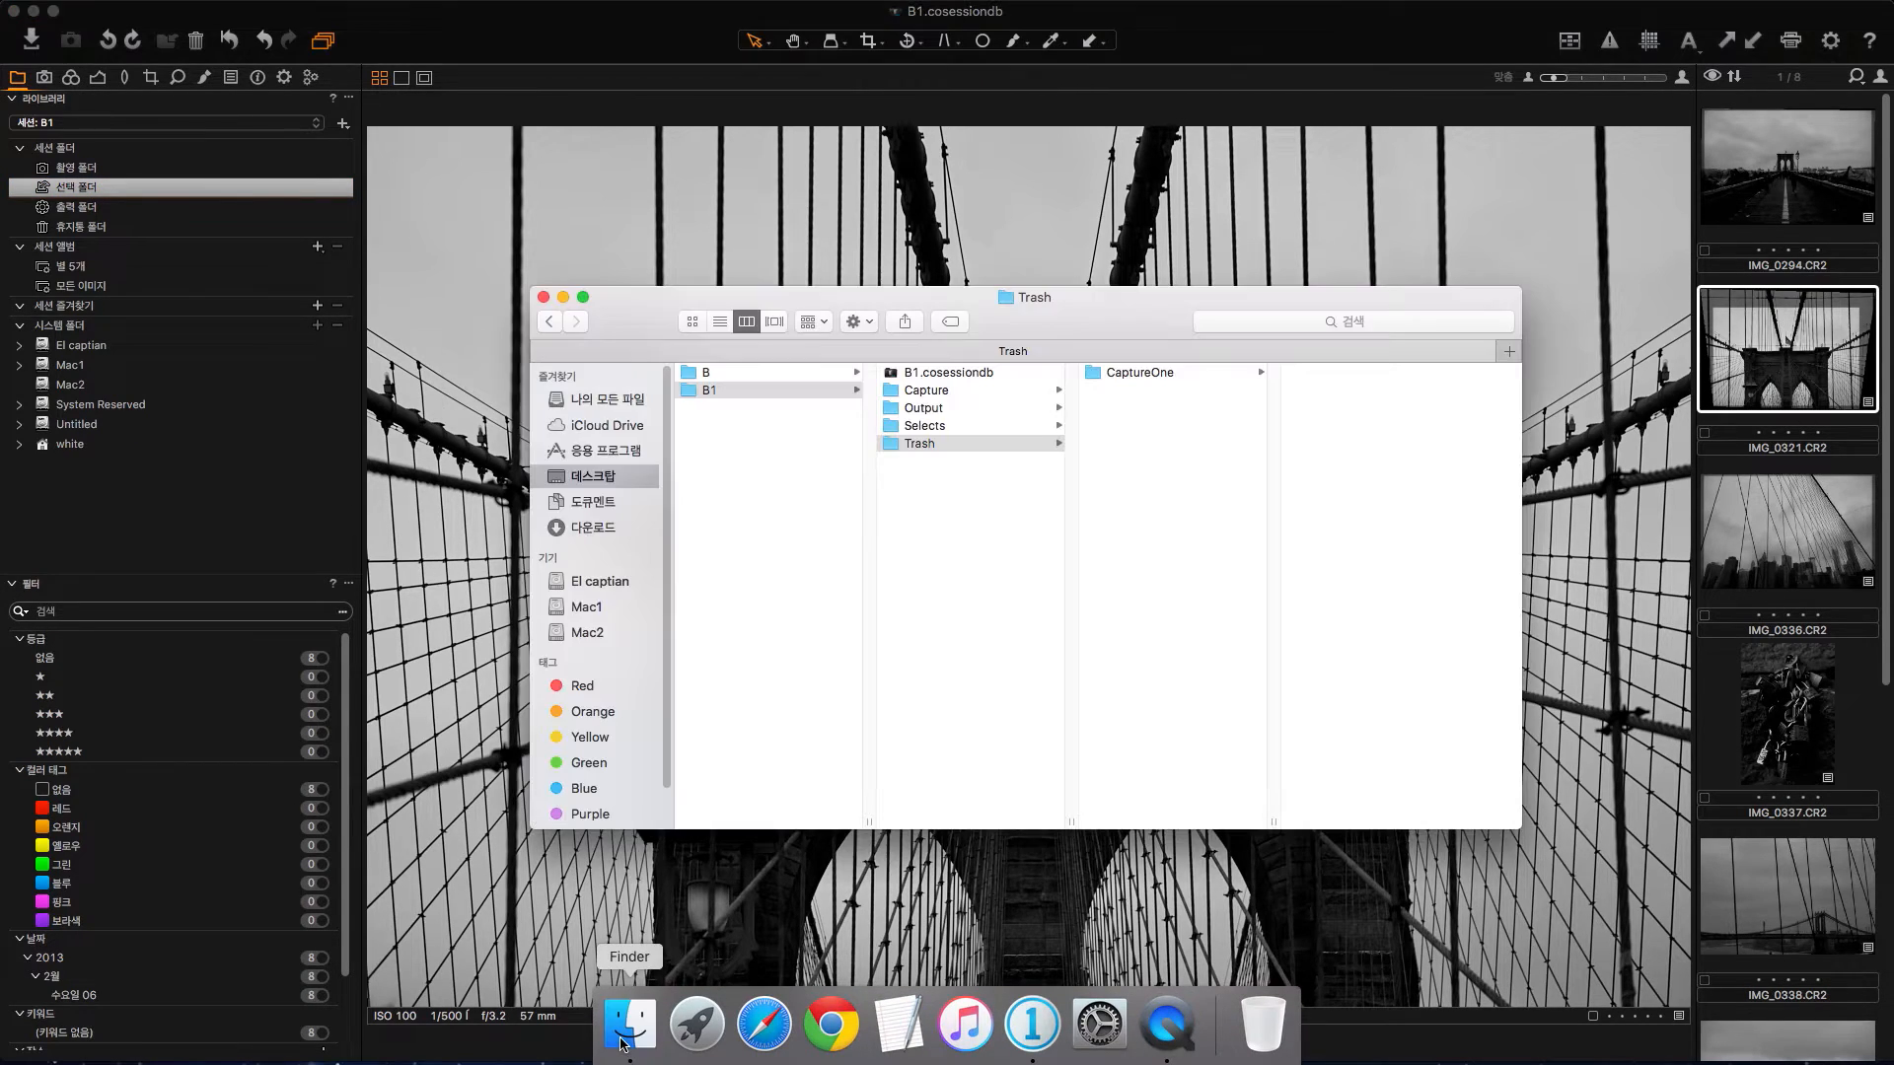
pyautogui.click(942, 426)
pyautogui.moveTo(1187, 565)
pyautogui.mouseDown()
pyautogui.moveTo(1128, 386)
pyautogui.moveTo(1190, 571)
pyautogui.mouseUp()
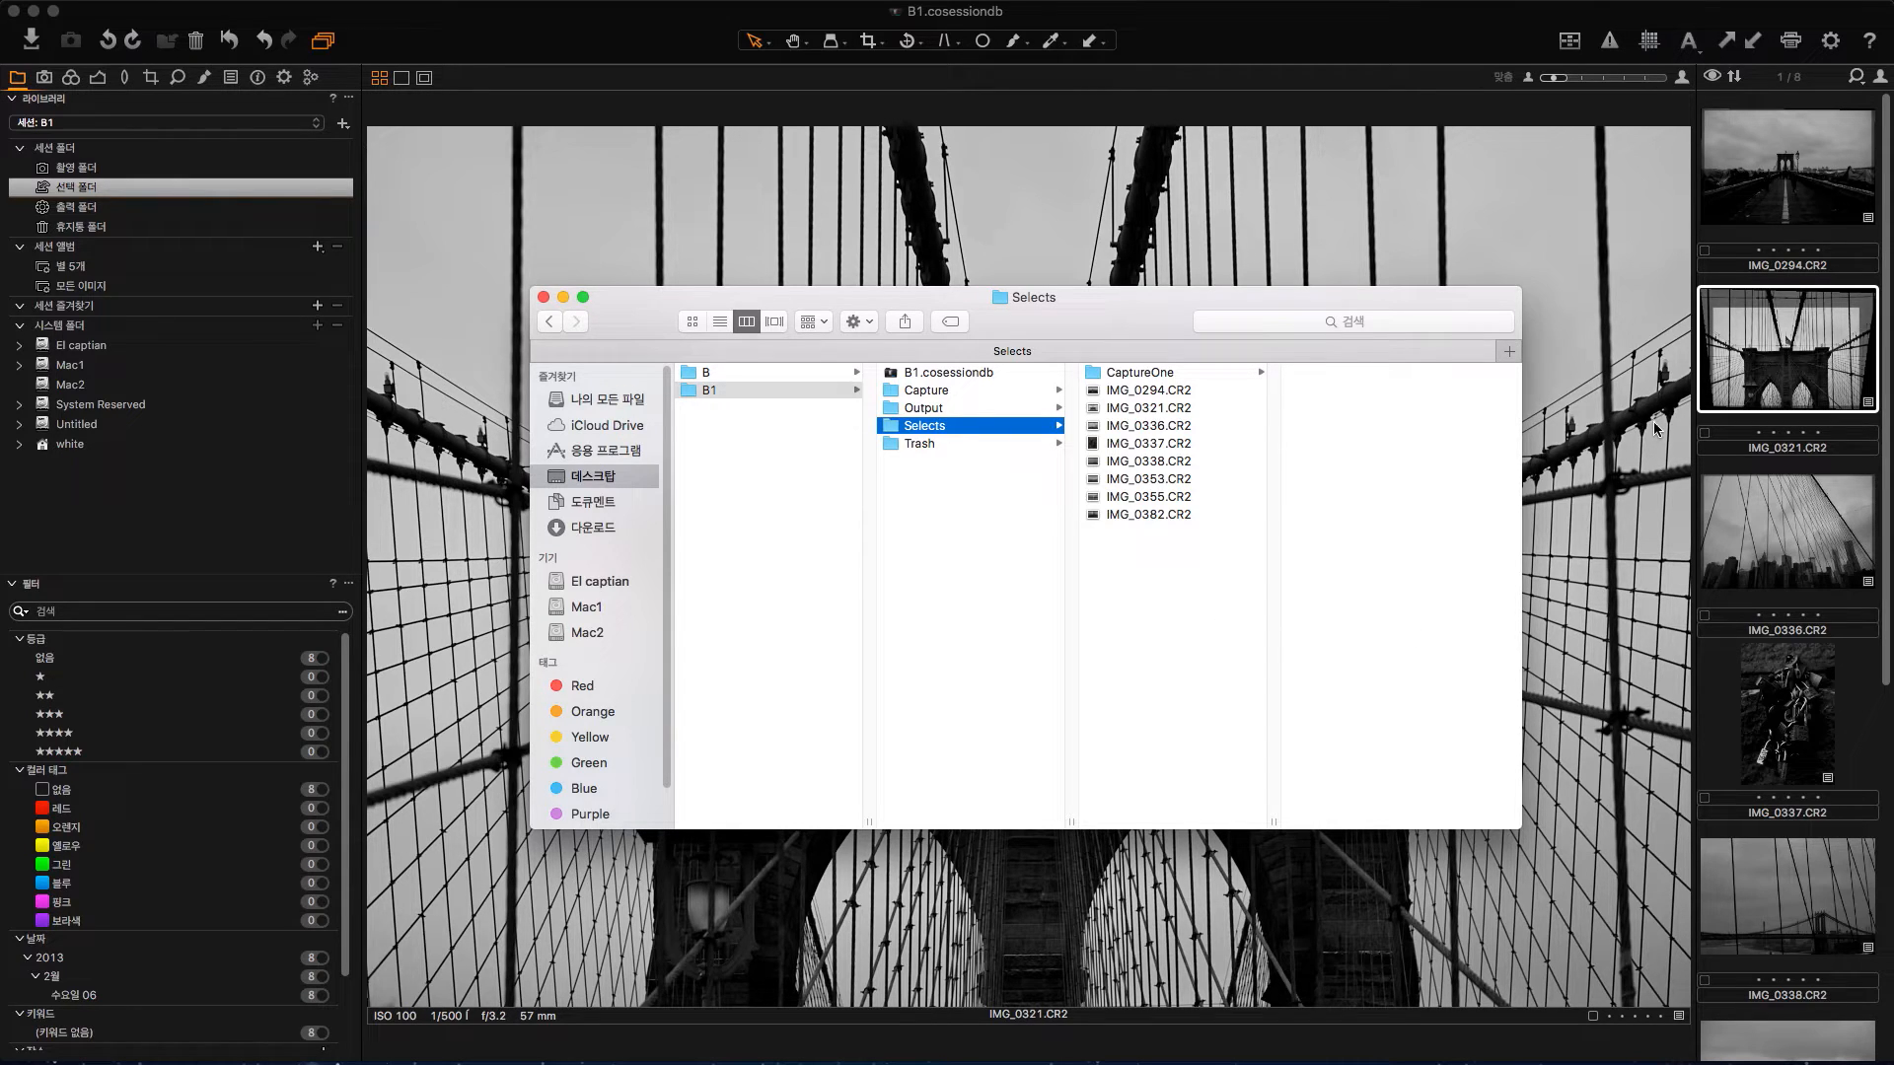
pyautogui.click(563, 297)
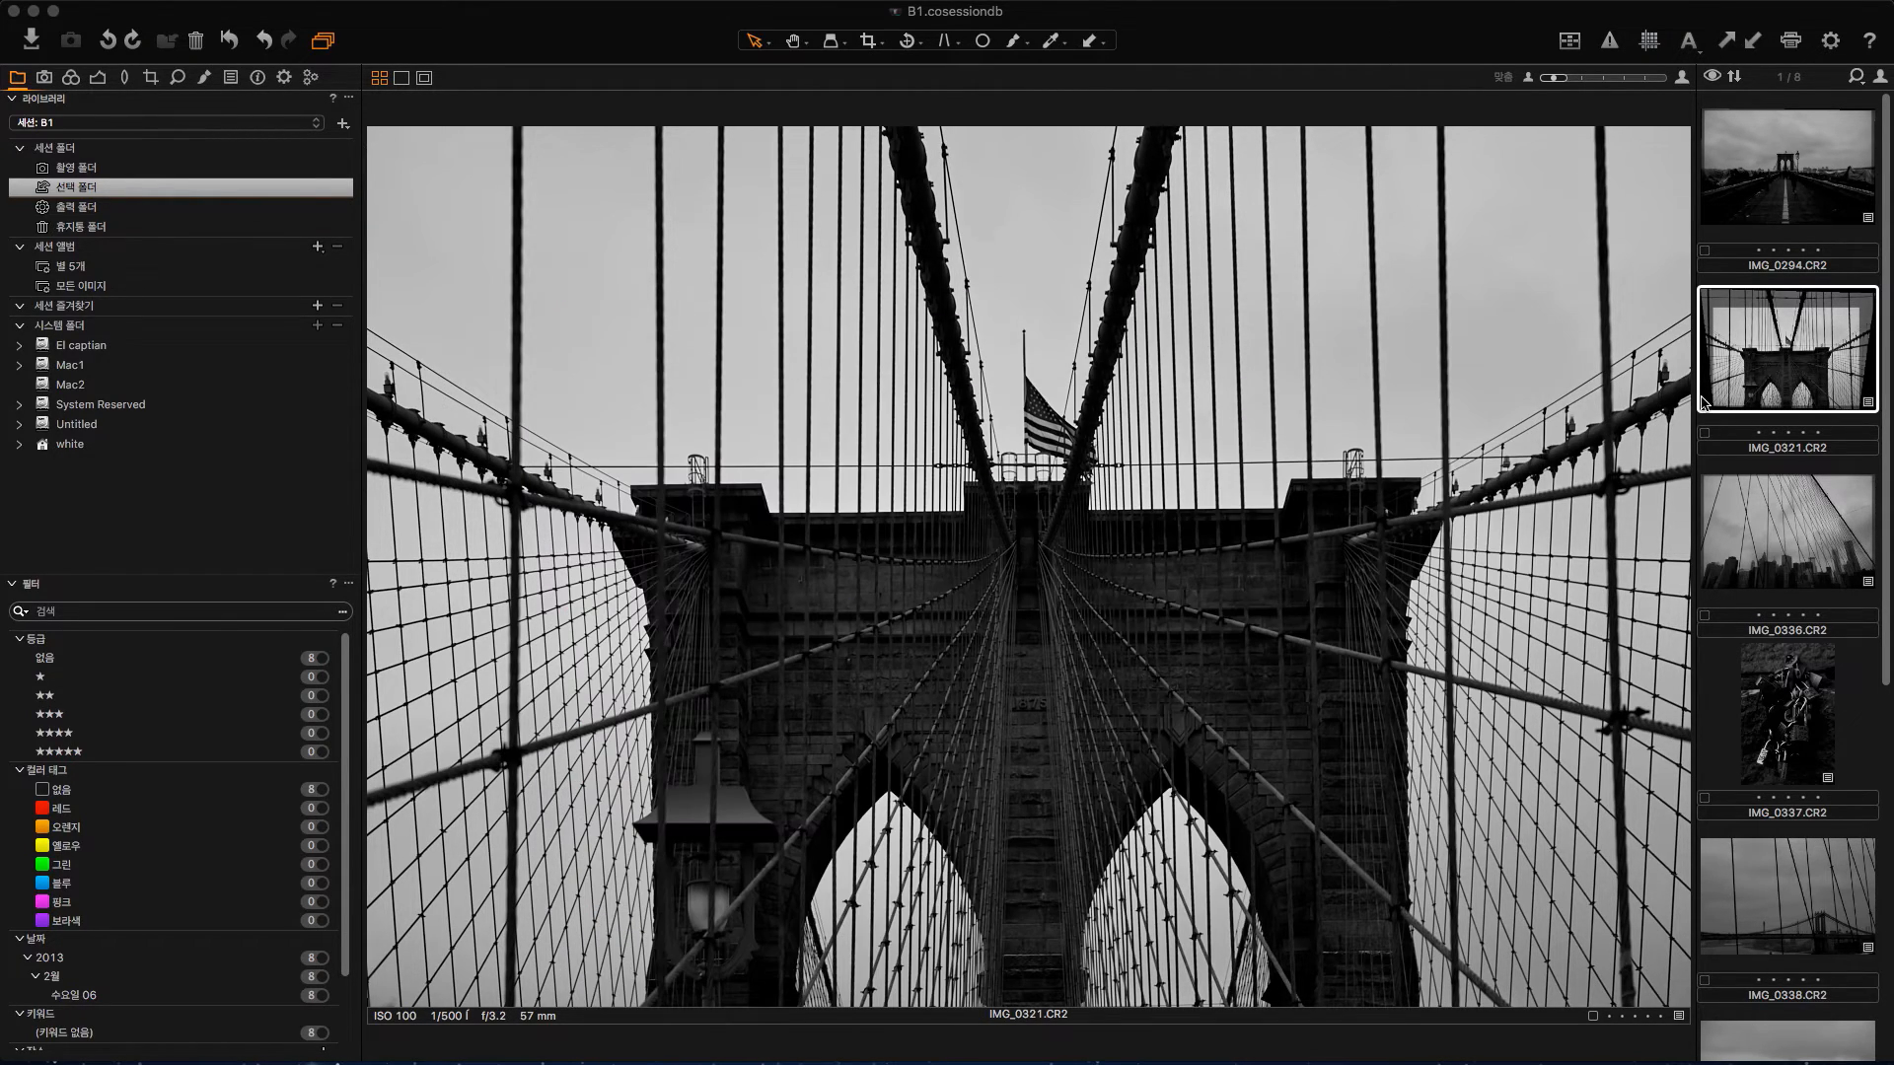
# Step: Create two new unedited variants of IMG_0321.CR2 and switch between the second one and the edited variant
pyautogui.rightClick(1793, 384)
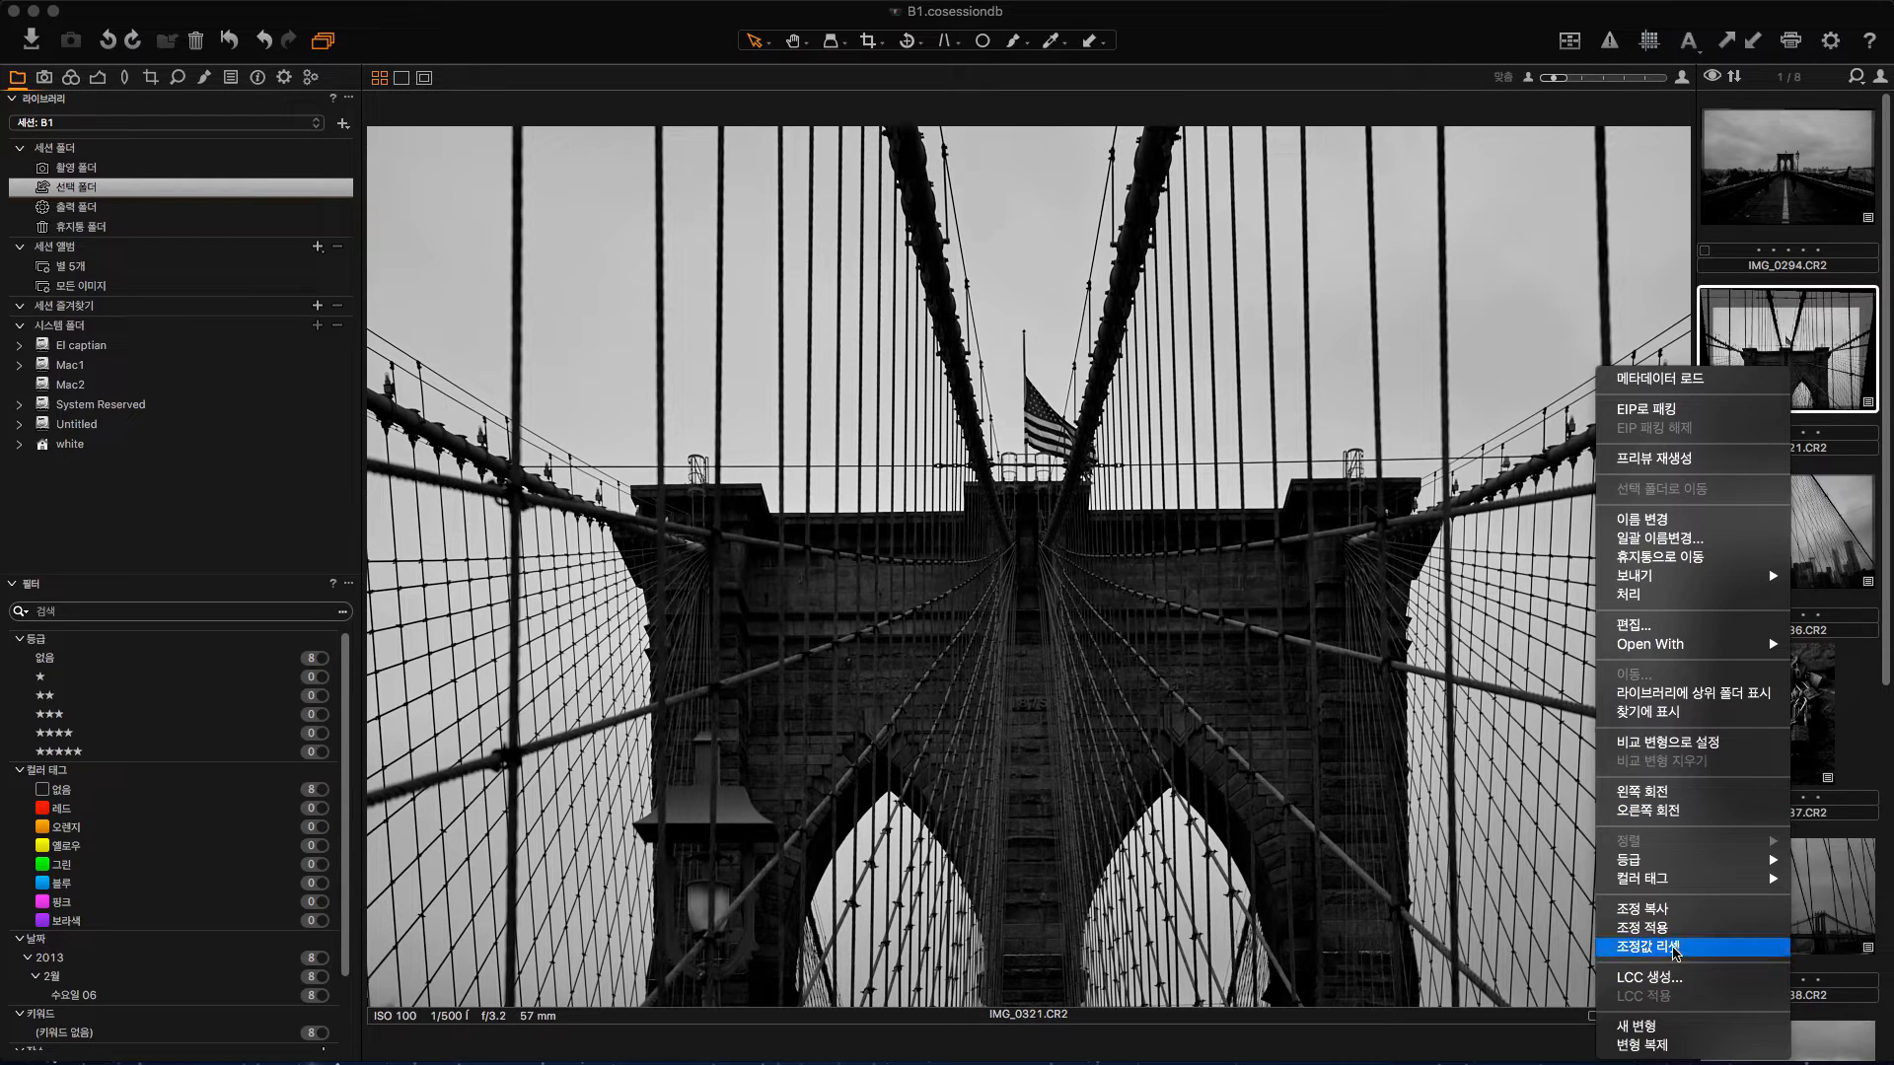
pyautogui.click(1716, 1024)
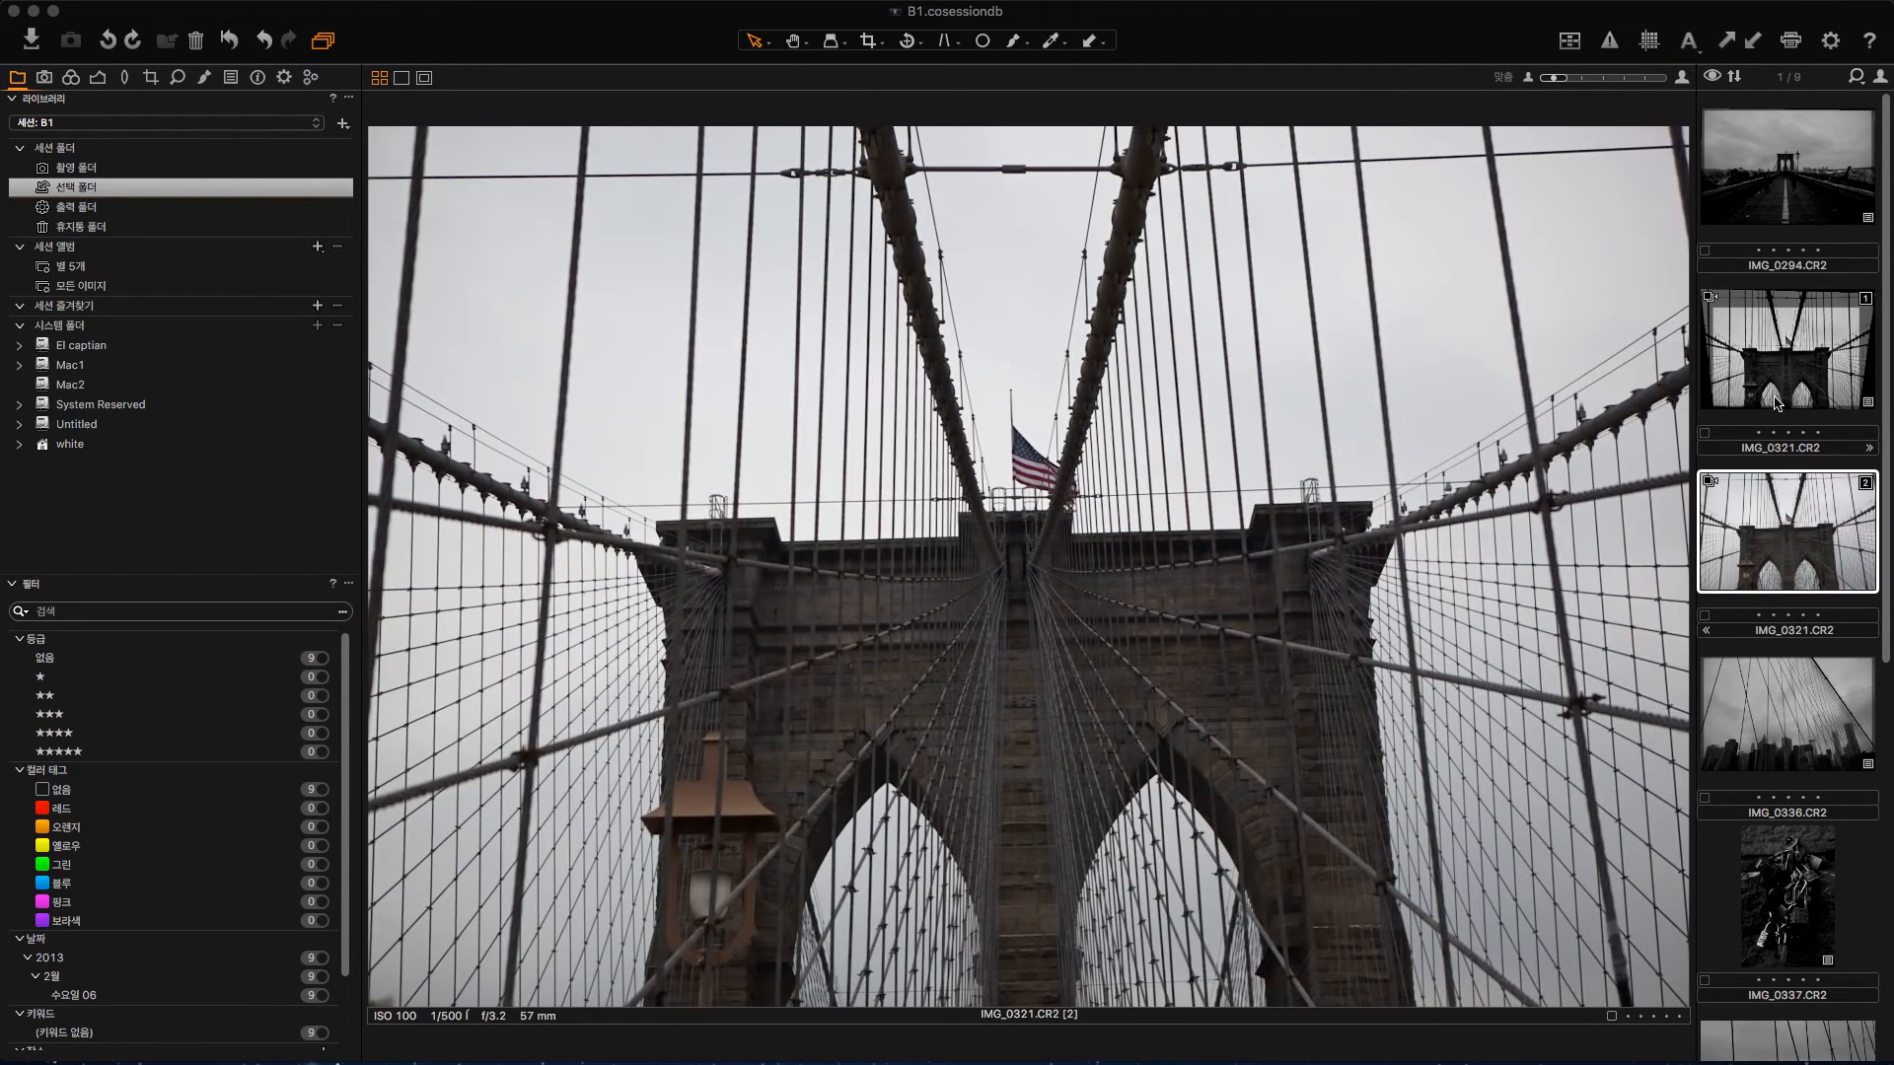
pyautogui.rightClick(1790, 460)
pyautogui.click(1702, 959)
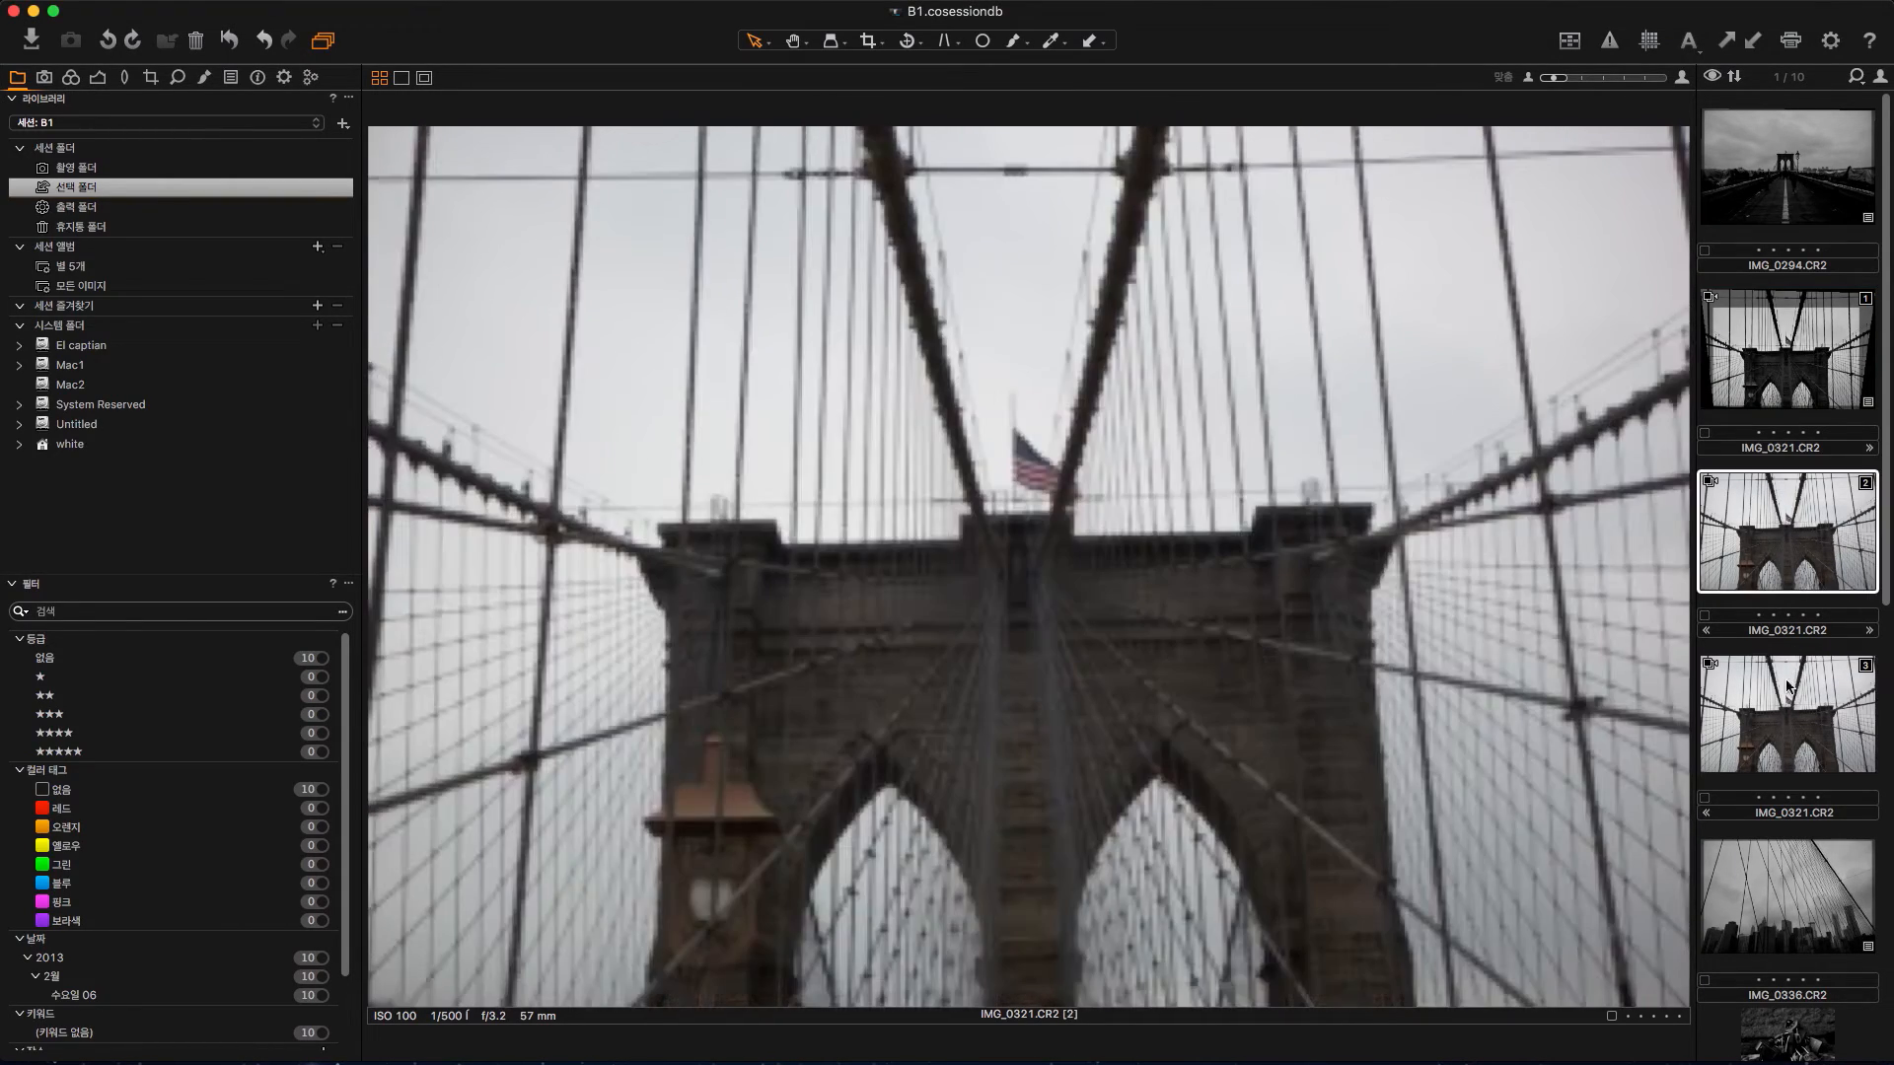
pyautogui.click(1785, 544)
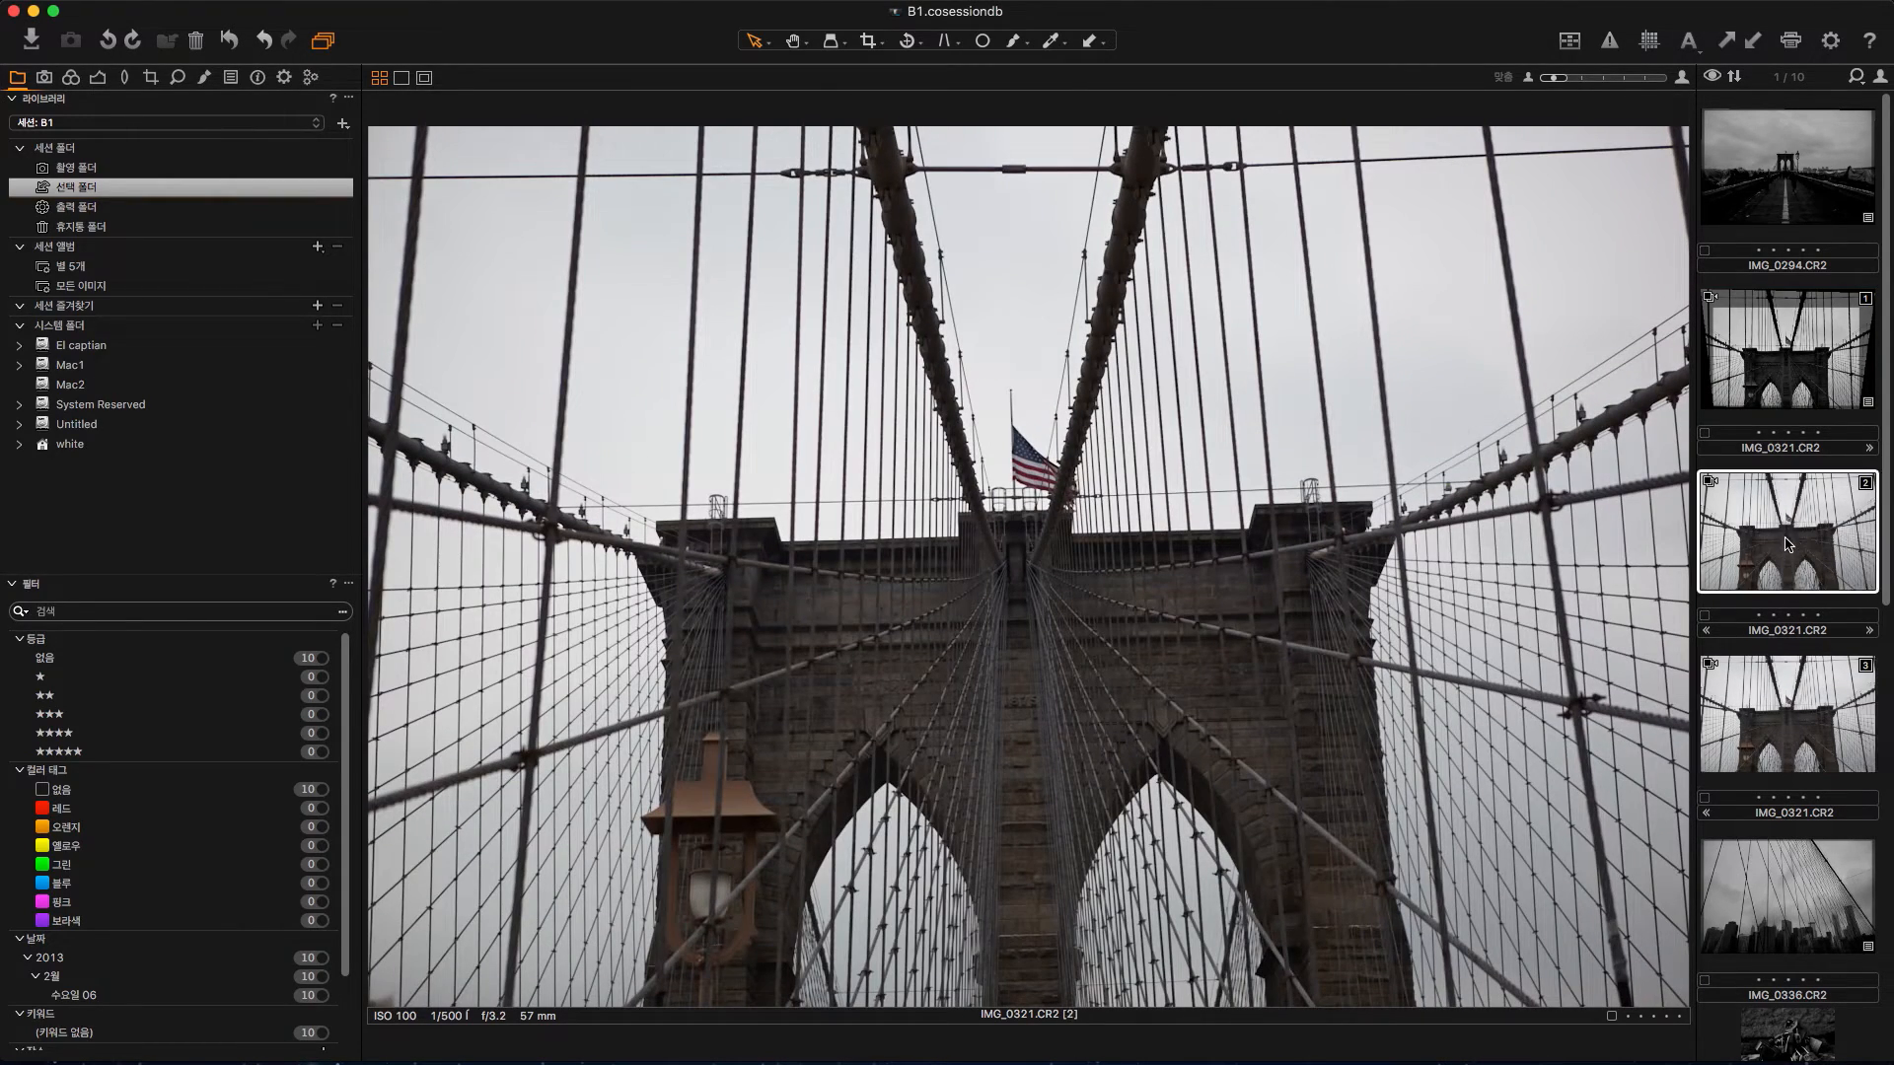
pyautogui.click(1775, 355)
pyautogui.click(1775, 505)
# Step: Set the second variant's exposure to 0.28, contrast to 21 and saturation to -55, brighten its levels midtones, and compare the three variants
pyautogui.click(96, 81)
pyautogui.moveTo(194, 337)
pyautogui.mouseDown()
pyautogui.moveTo(238, 359)
pyautogui.moveTo(137, 404)
pyautogui.moveTo(202, 337)
pyautogui.mouseUp()
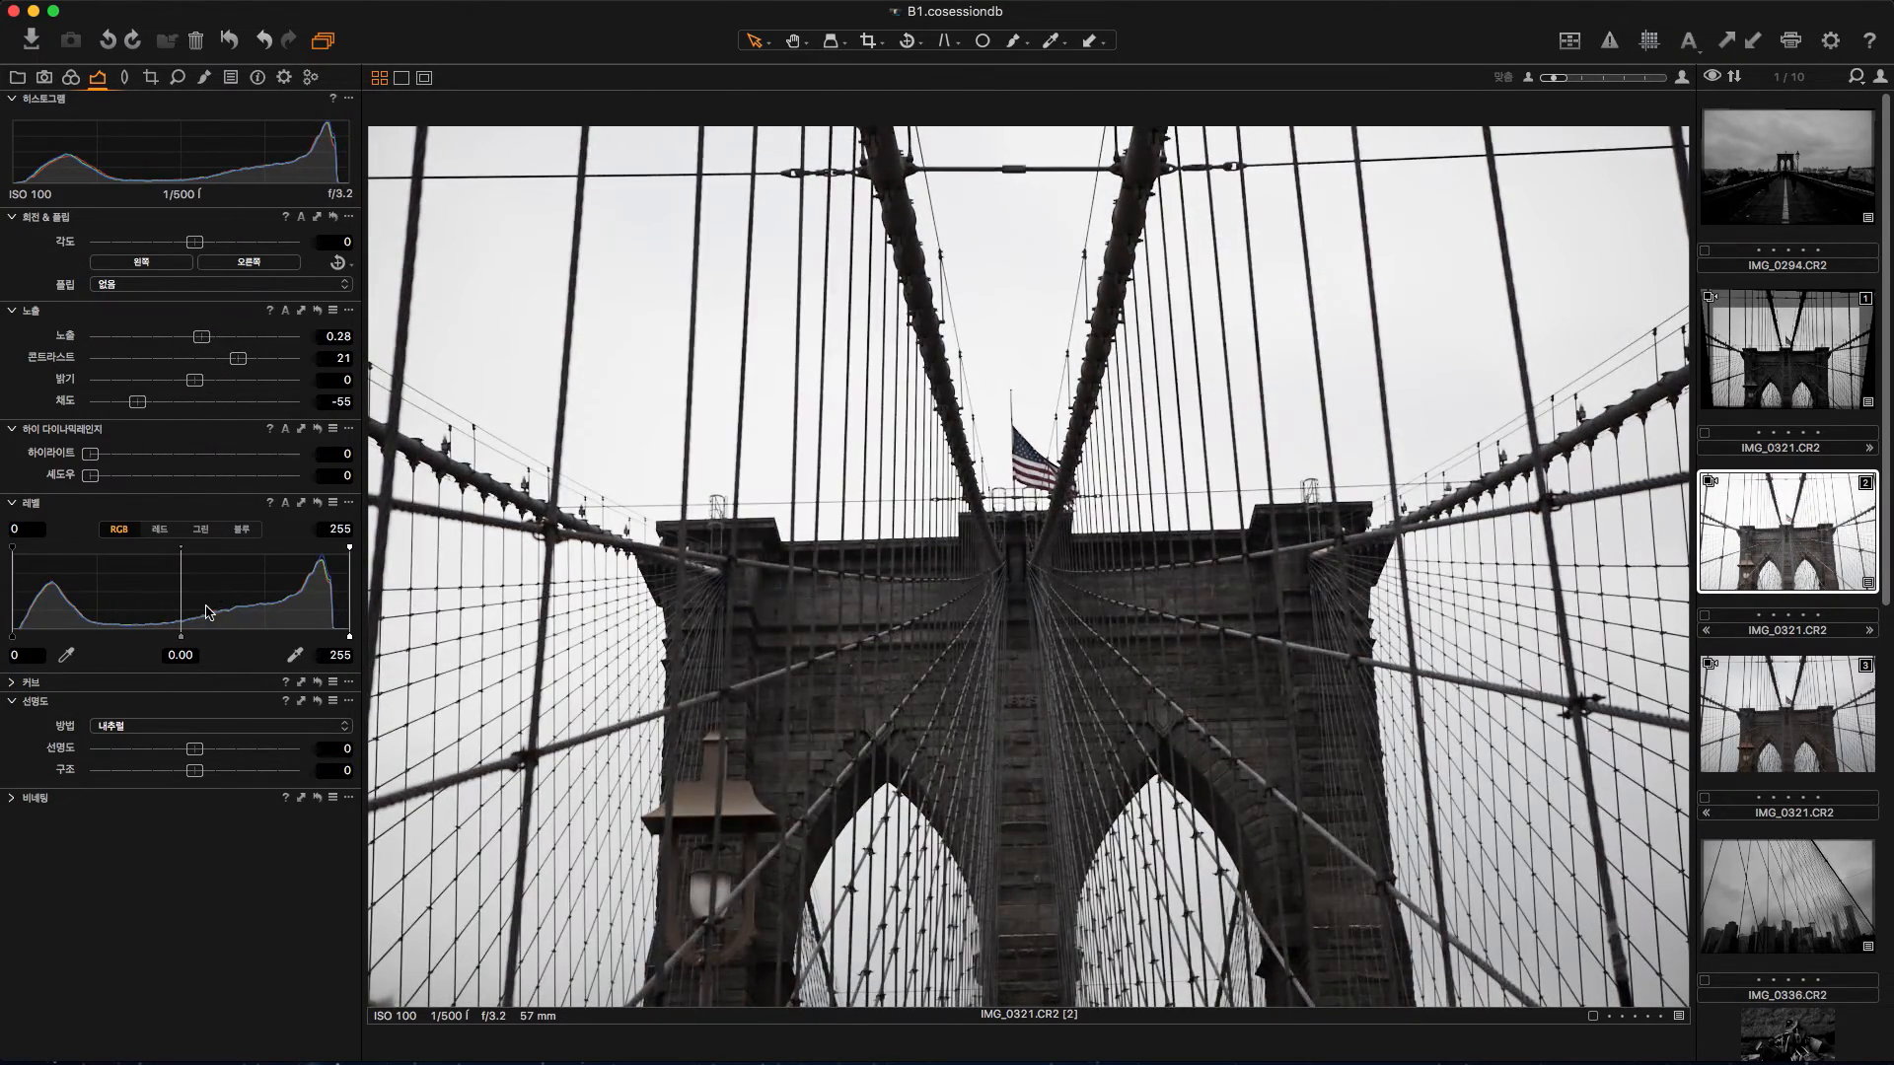
pyautogui.moveTo(182, 636); pyautogui.dragTo(162, 636)
pyautogui.click(1817, 345)
pyautogui.click(1790, 513)
pyautogui.click(1783, 695)
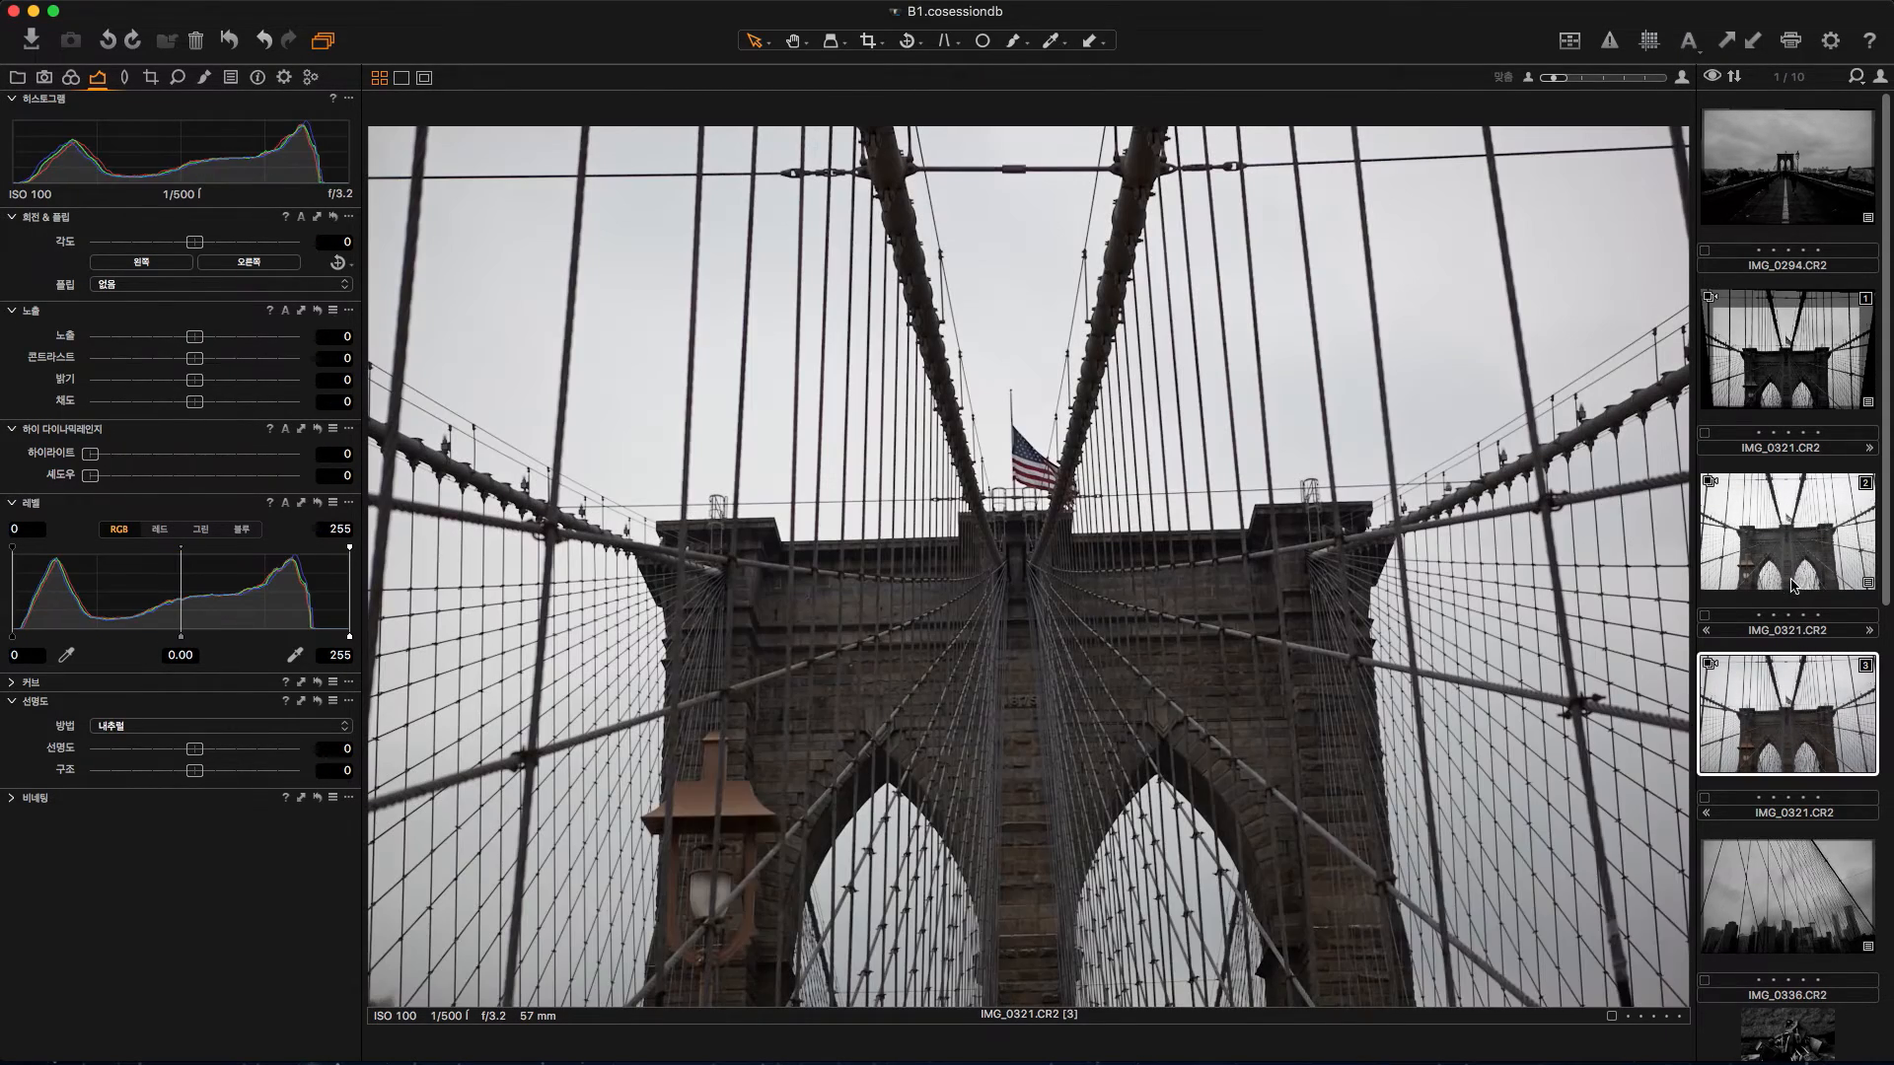
# Step: Delete the second and third variants of IMG_0321.CR2, leaving only the edited black-and-white variant
pyautogui.keyDown('super'); pyautogui.click(1793, 585); pyautogui.keyUp('super')
pyautogui.click(1830, 834)
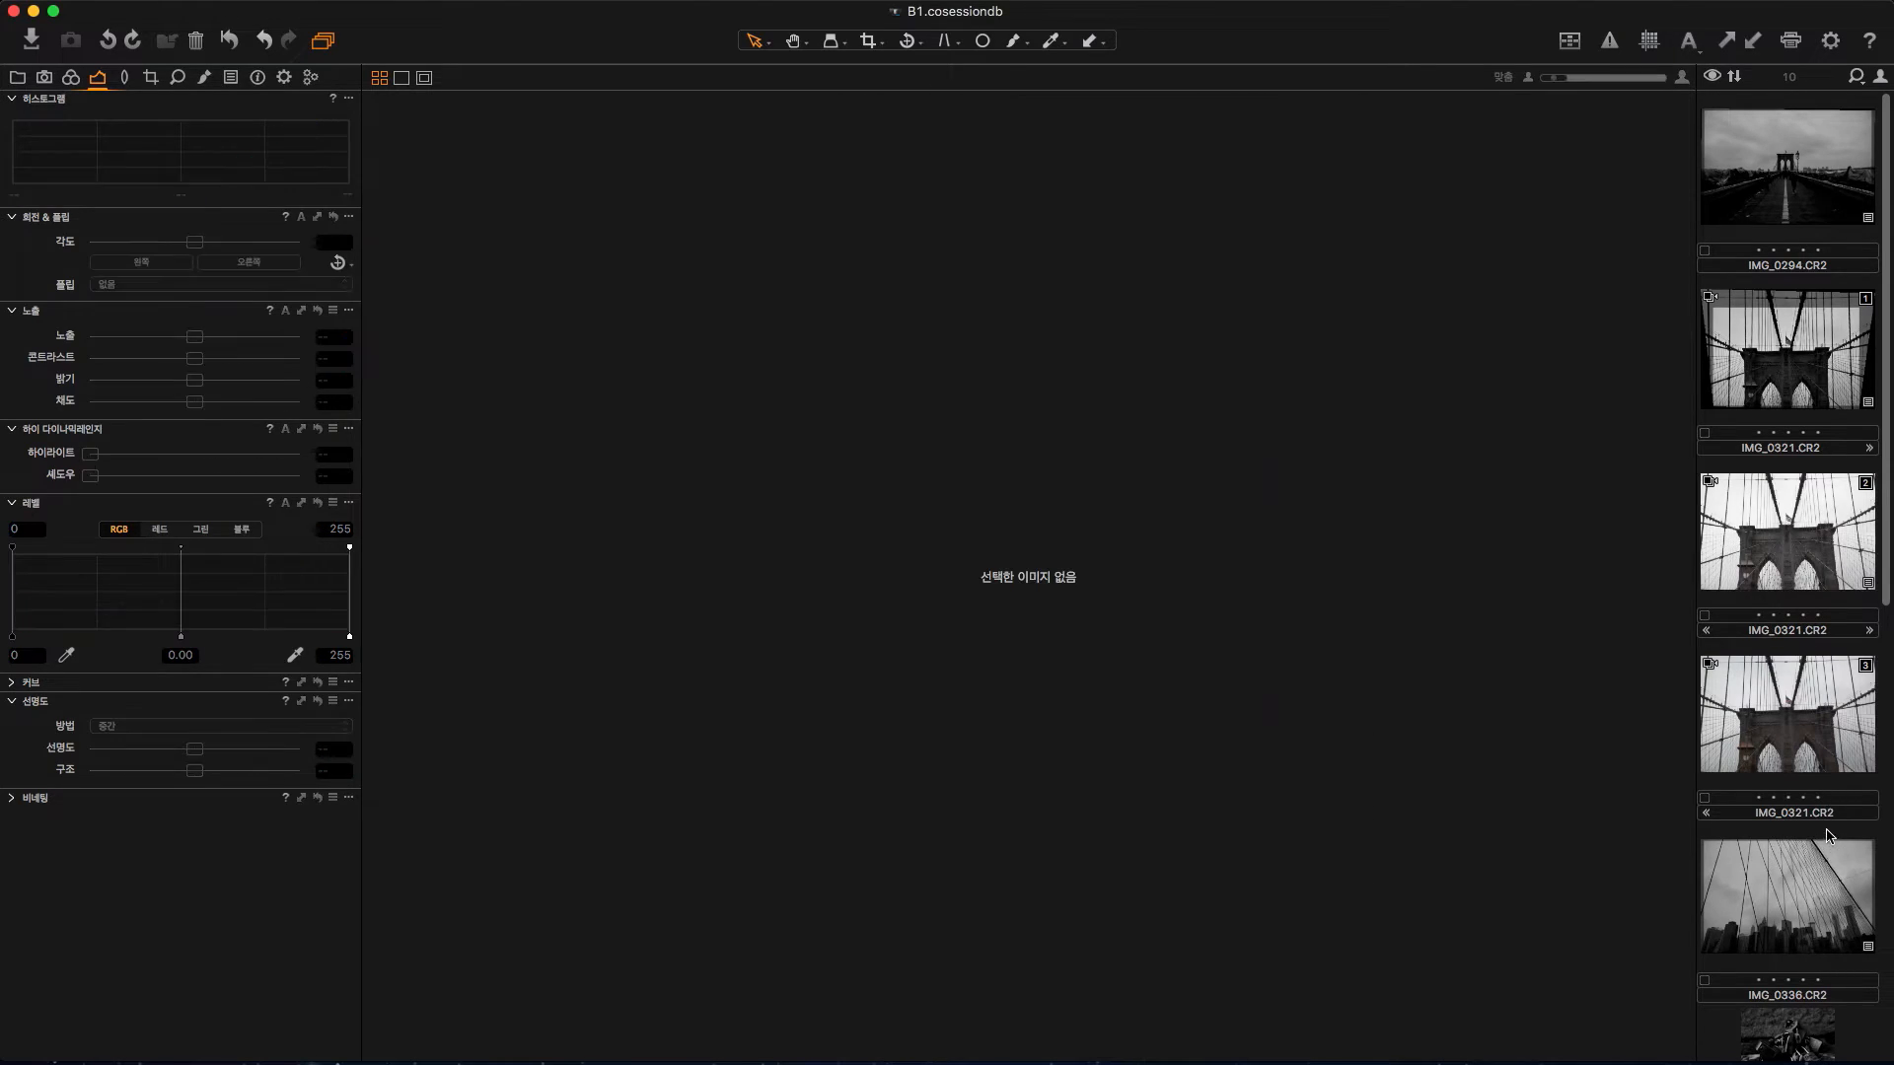
pyautogui.click(1800, 725)
pyautogui.click(1784, 557)
pyautogui.click(1779, 715)
pyautogui.click(1771, 554)
pyautogui.press('super+BackSpace')
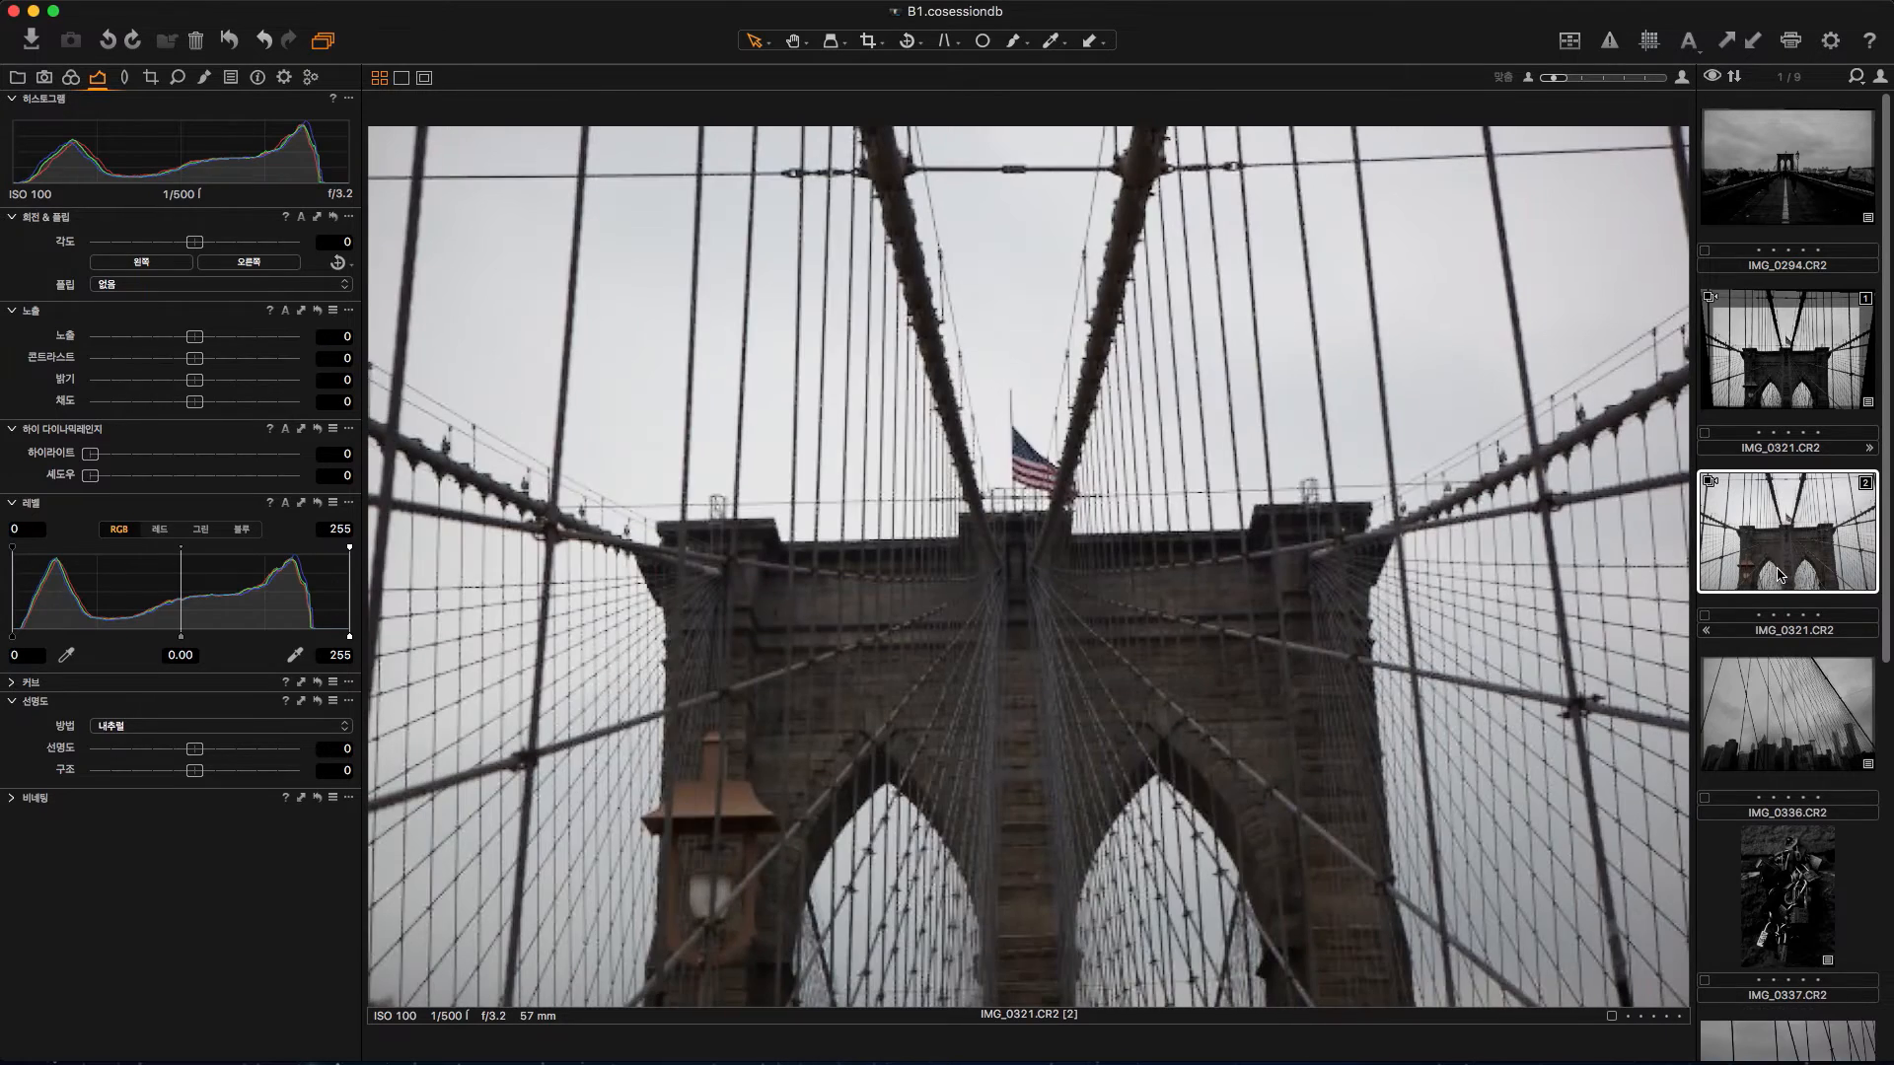
pyautogui.press('super+BackSpace')
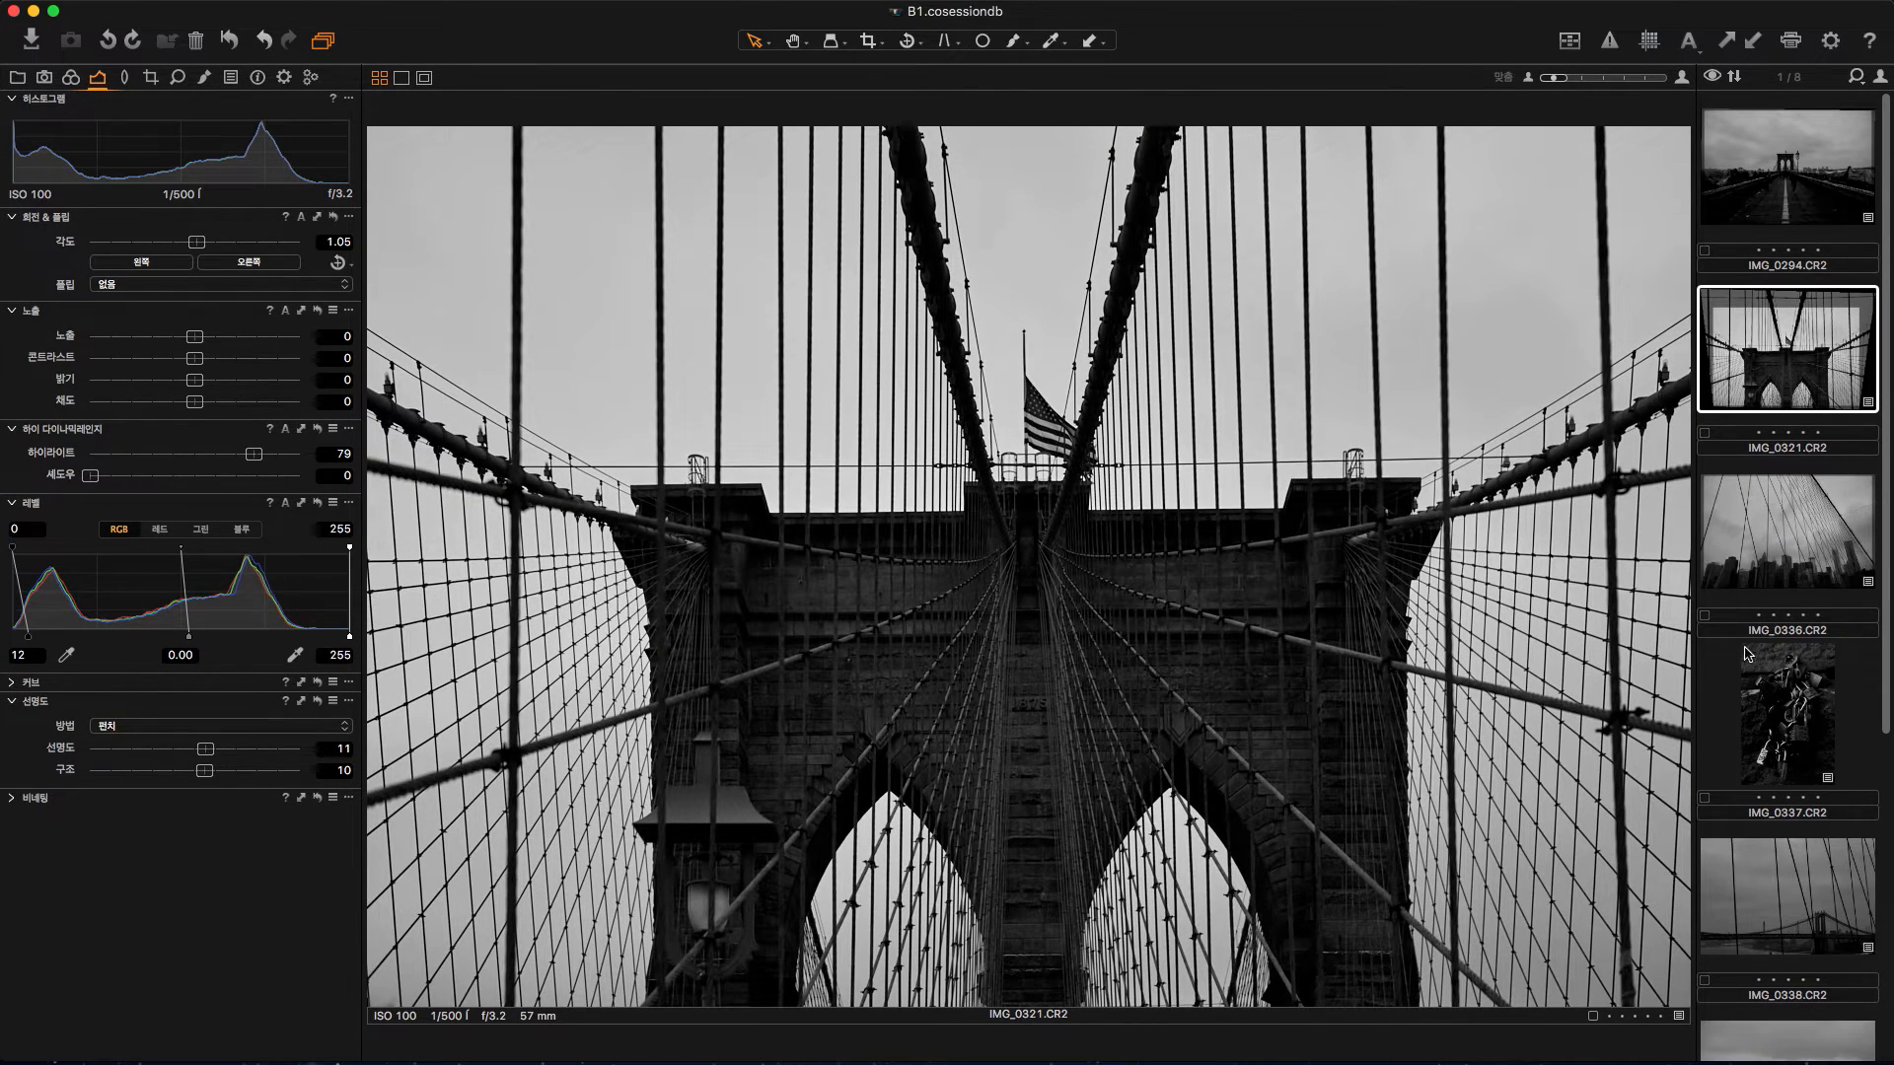
# Step: Clone the edited variant of IMG_0321.CR2, try a shadow recovery of 20 on the clone, and return it to 0
pyautogui.rightClick(1794, 363)
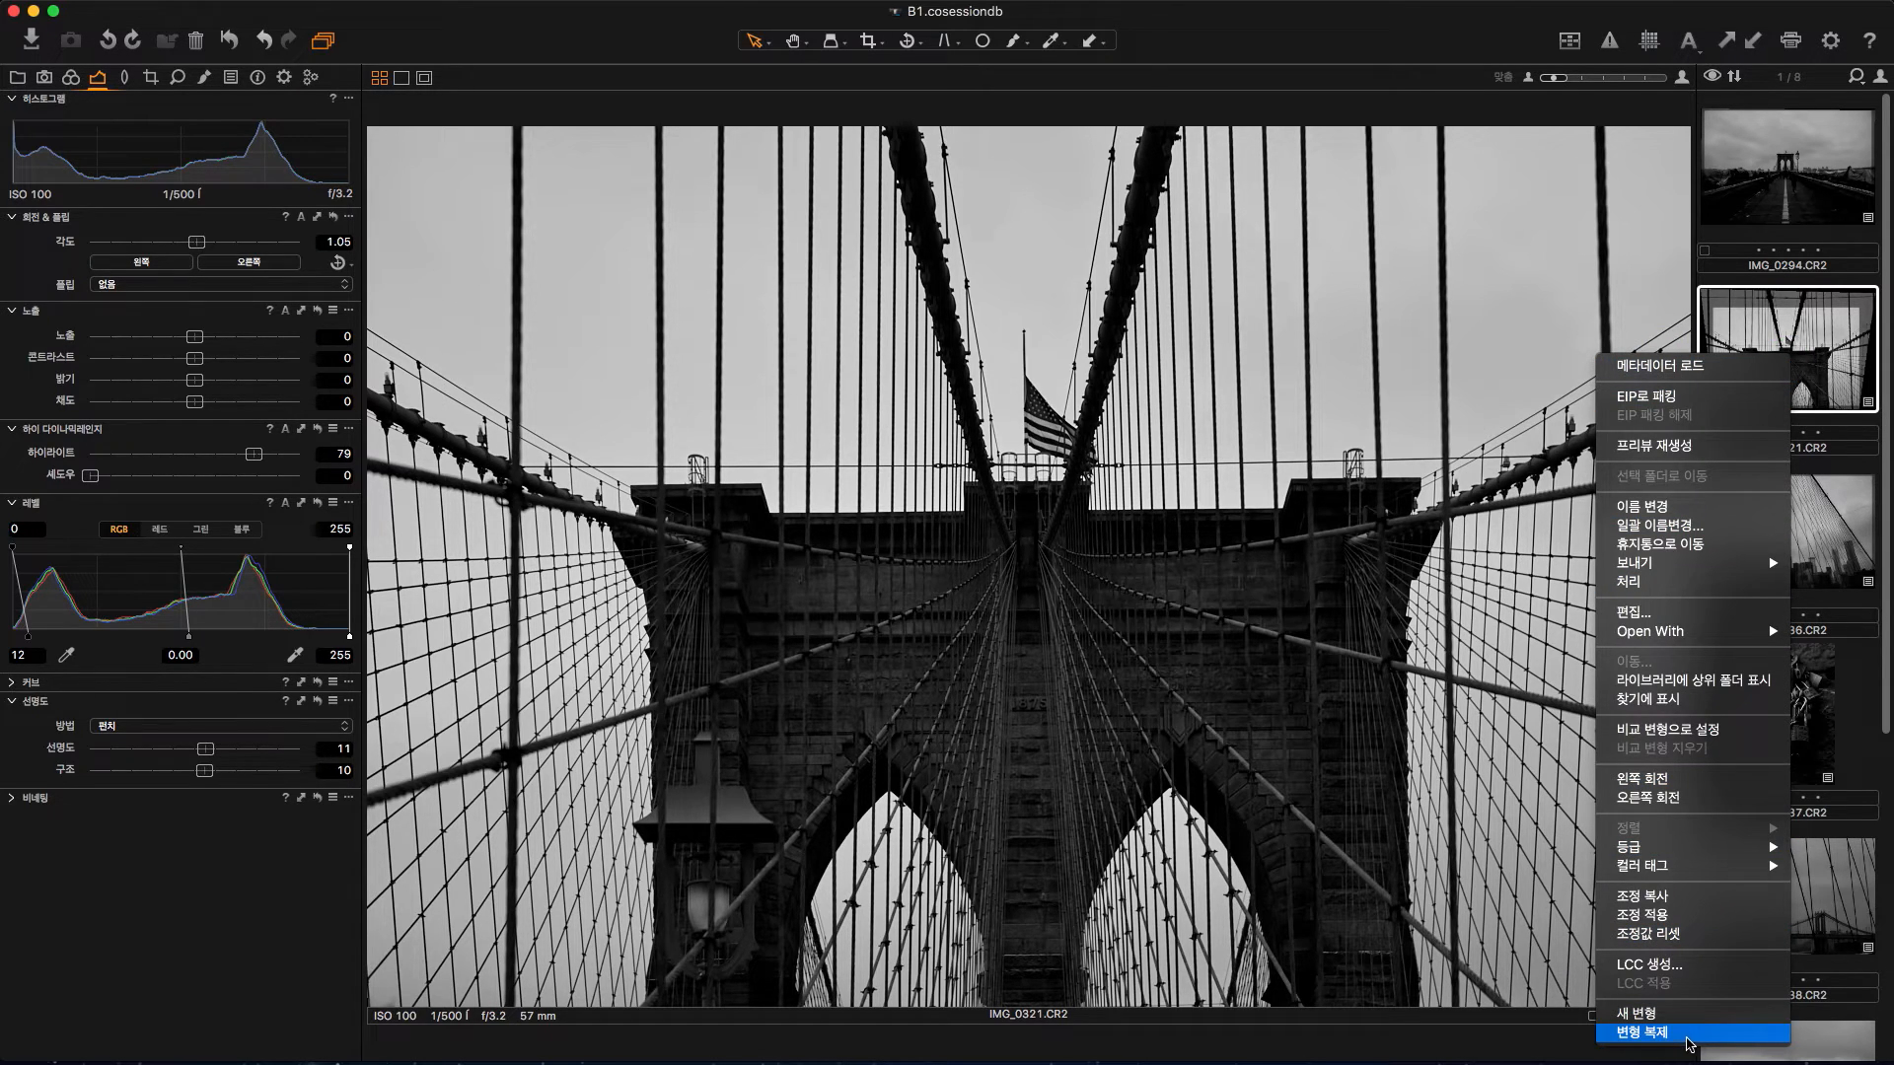
pyautogui.click(1690, 1033)
pyautogui.click(1794, 533)
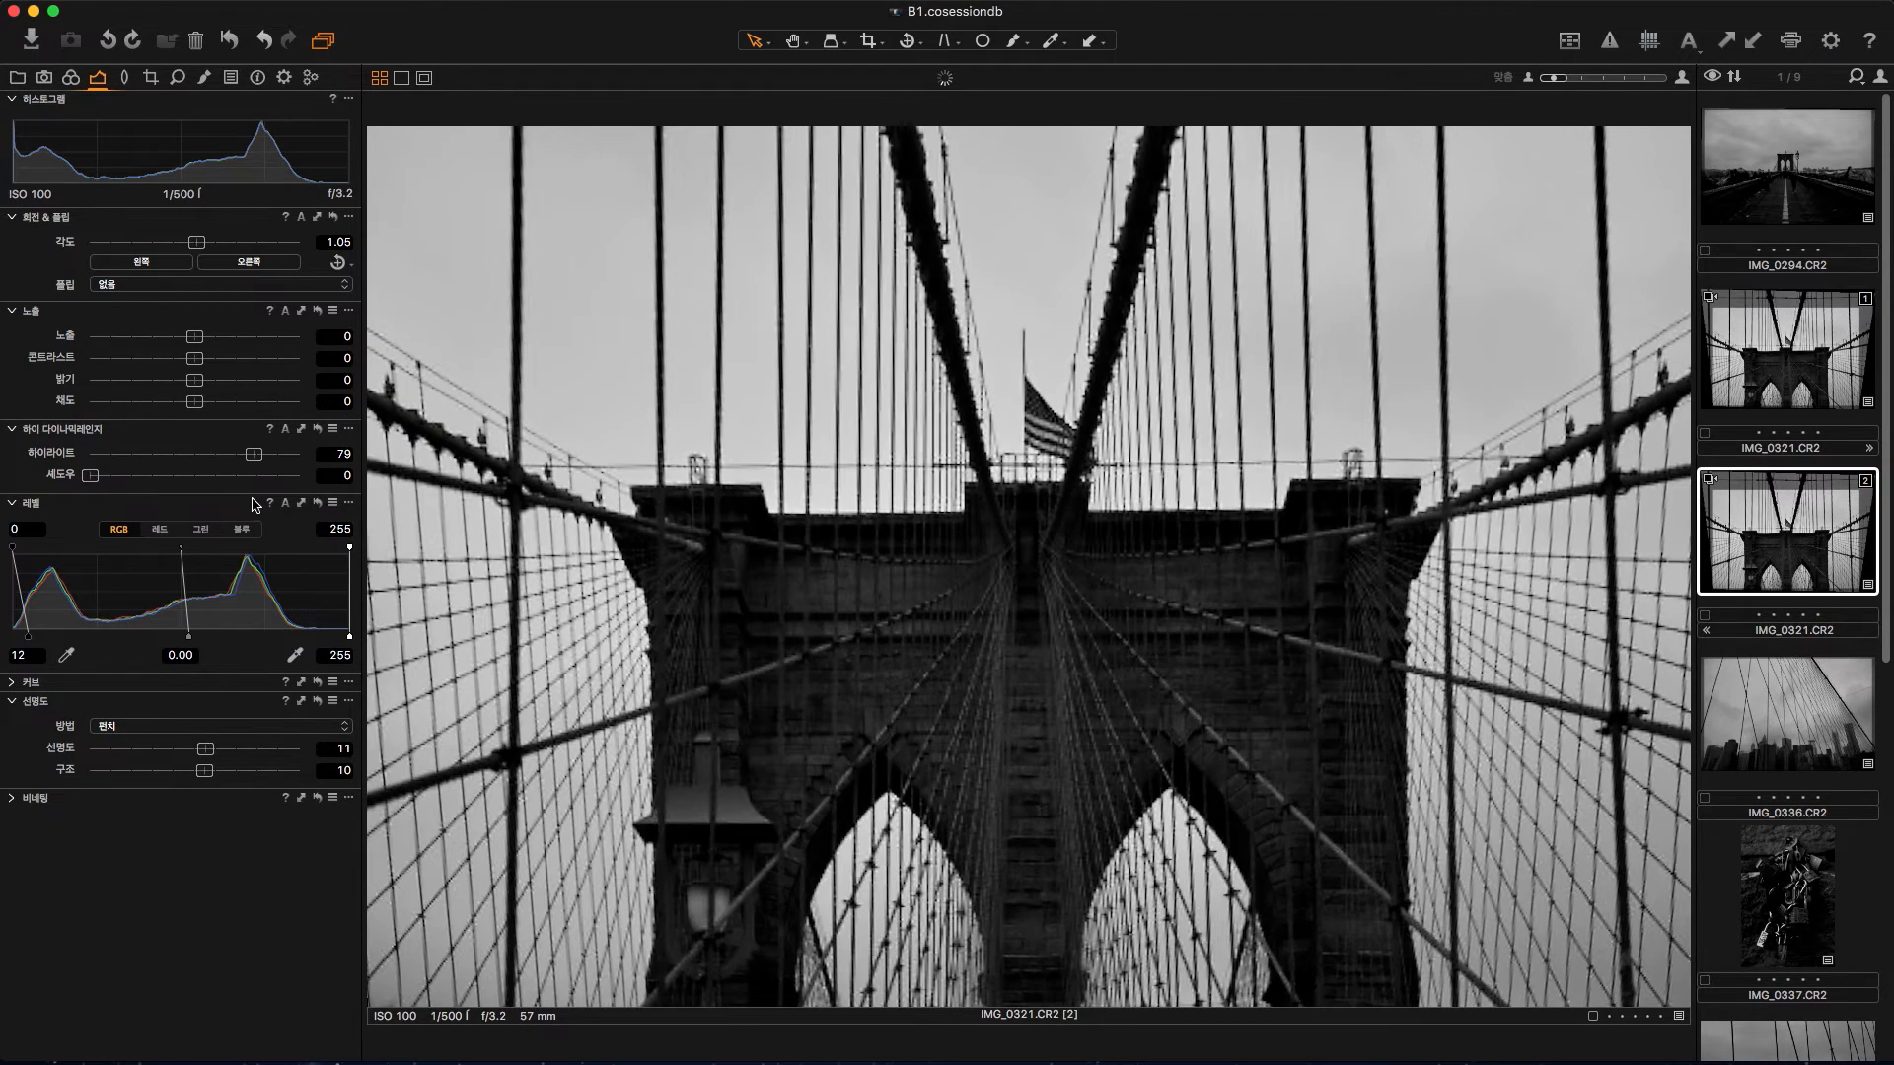
pyautogui.moveTo(89, 475)
pyautogui.mouseDown()
pyautogui.moveTo(140, 491)
pyautogui.moveTo(69, 479)
pyautogui.mouseUp()
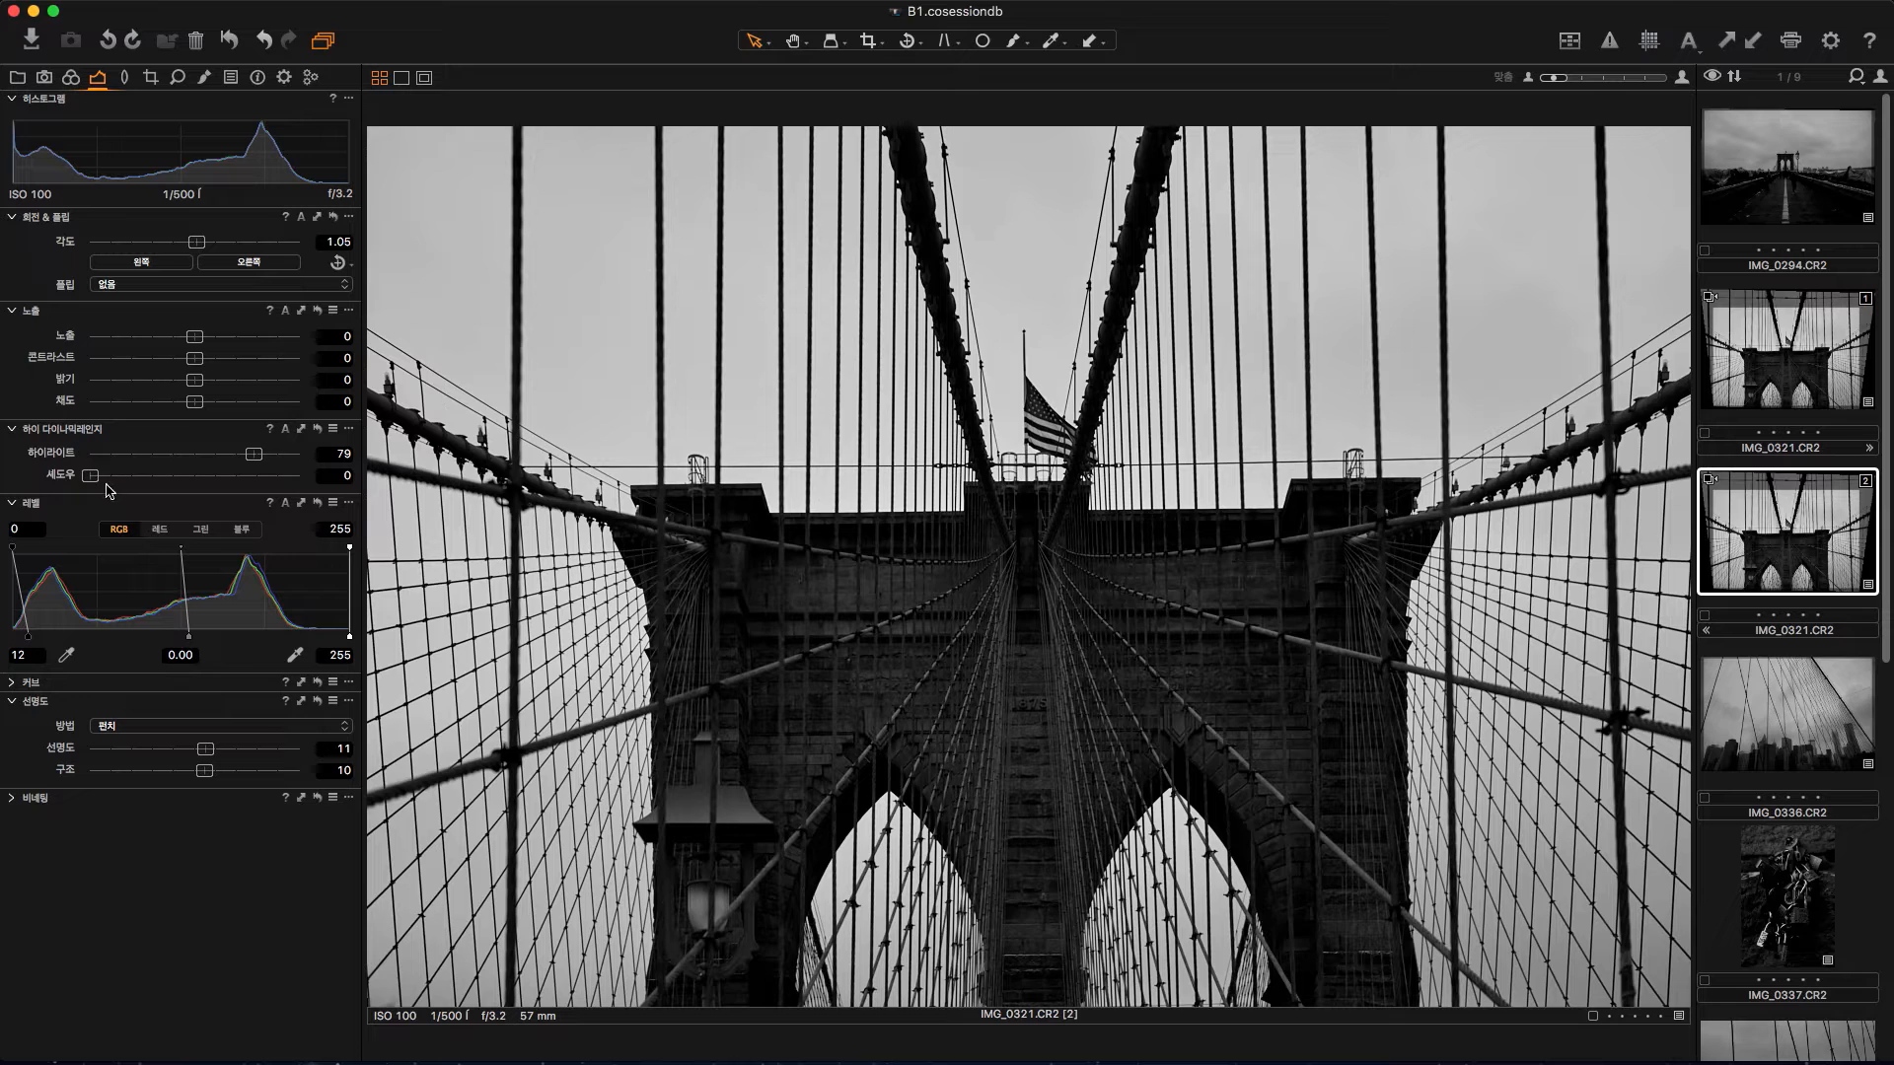
pyautogui.moveTo(93, 481); pyautogui.dragTo(139, 483)
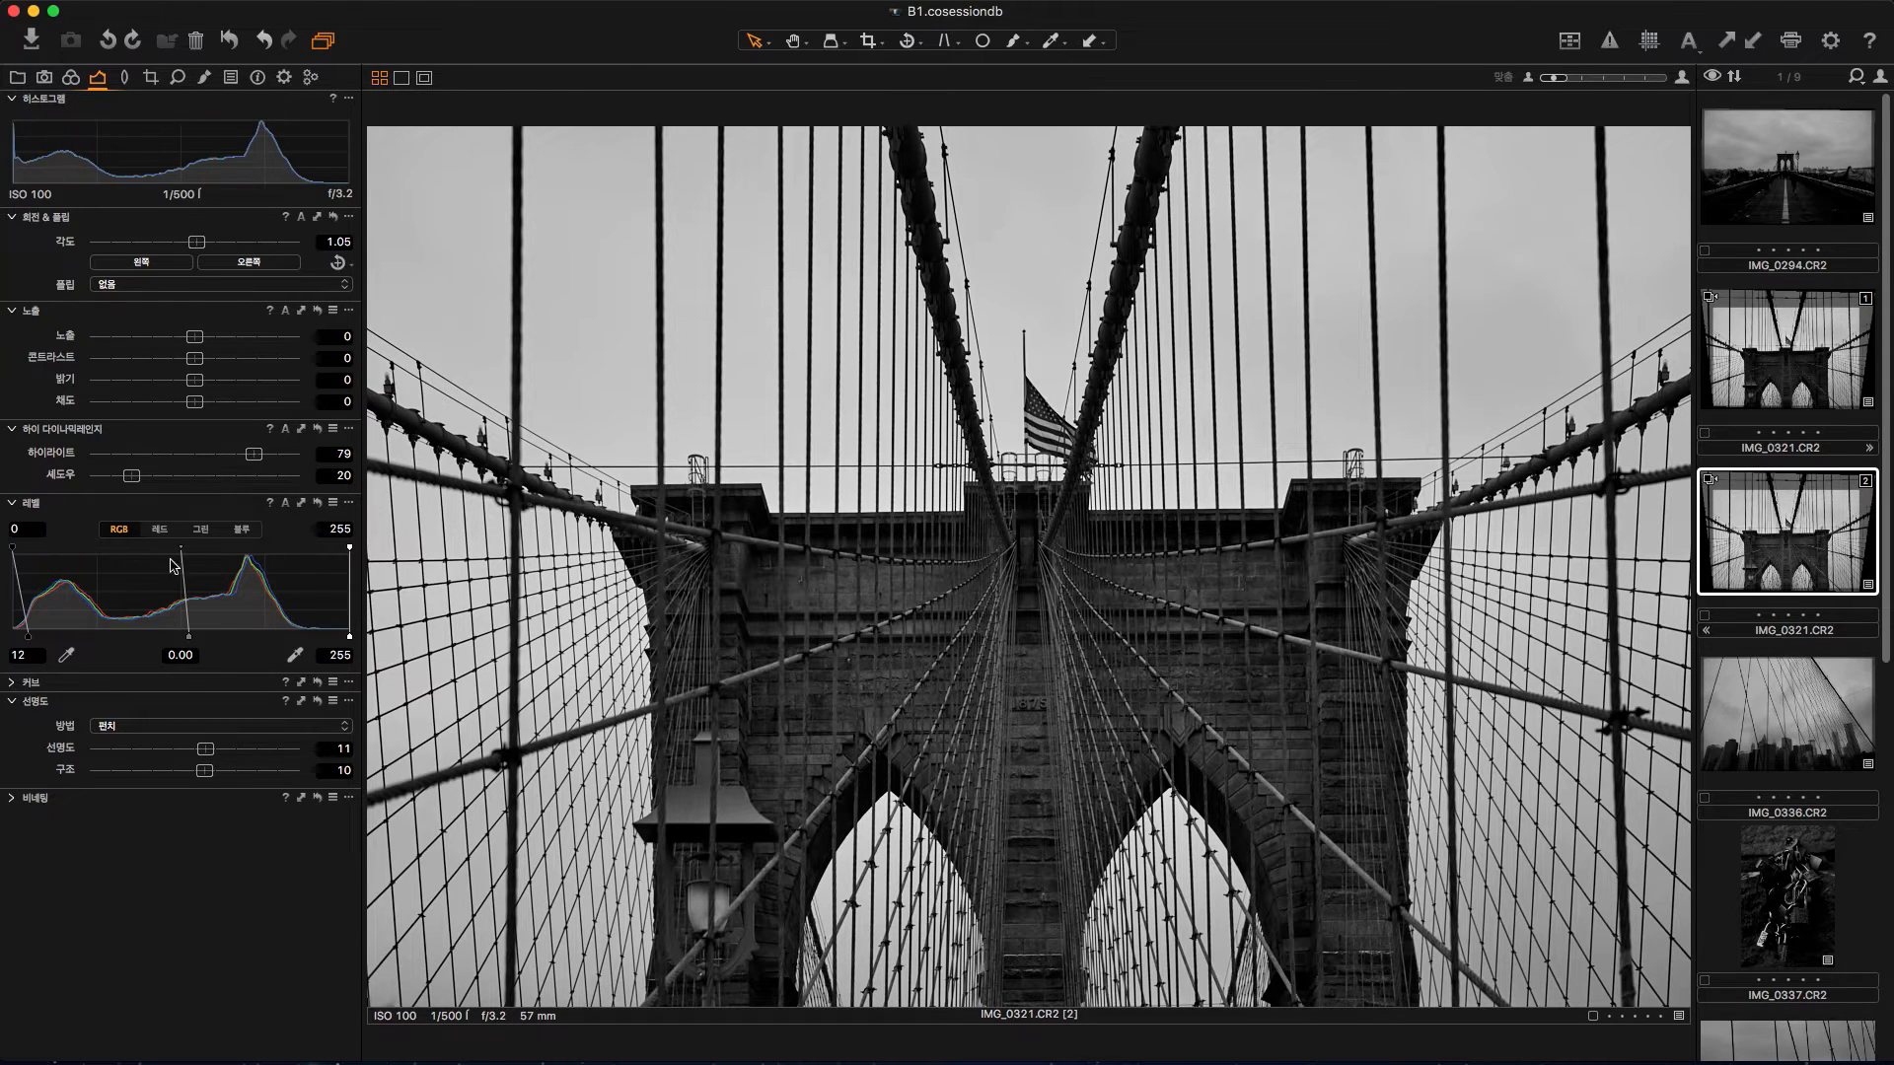
pyautogui.moveTo(135, 482); pyautogui.dragTo(20, 483)
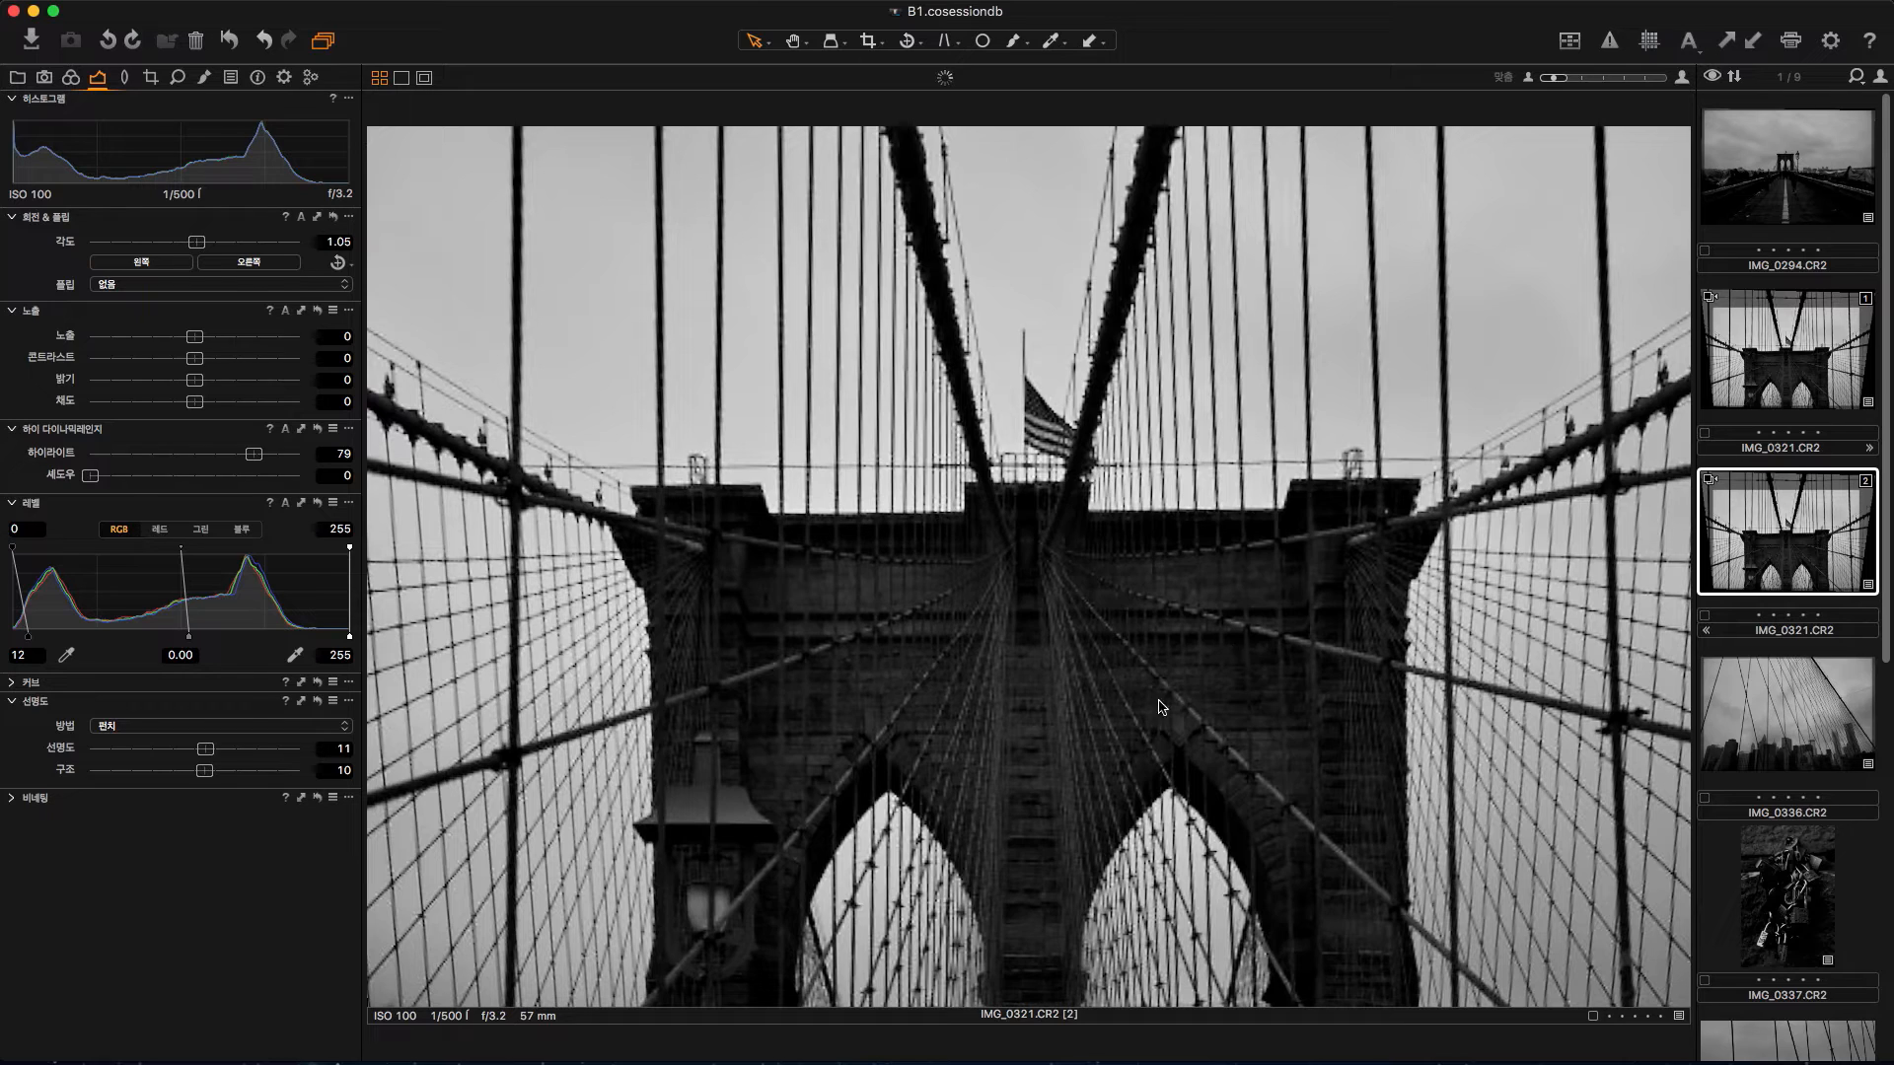
# Step: Compare the cloned variant of IMG_0321.CR2 with the edited one and delete the clone
pyautogui.click(1777, 389)
pyautogui.click(1787, 508)
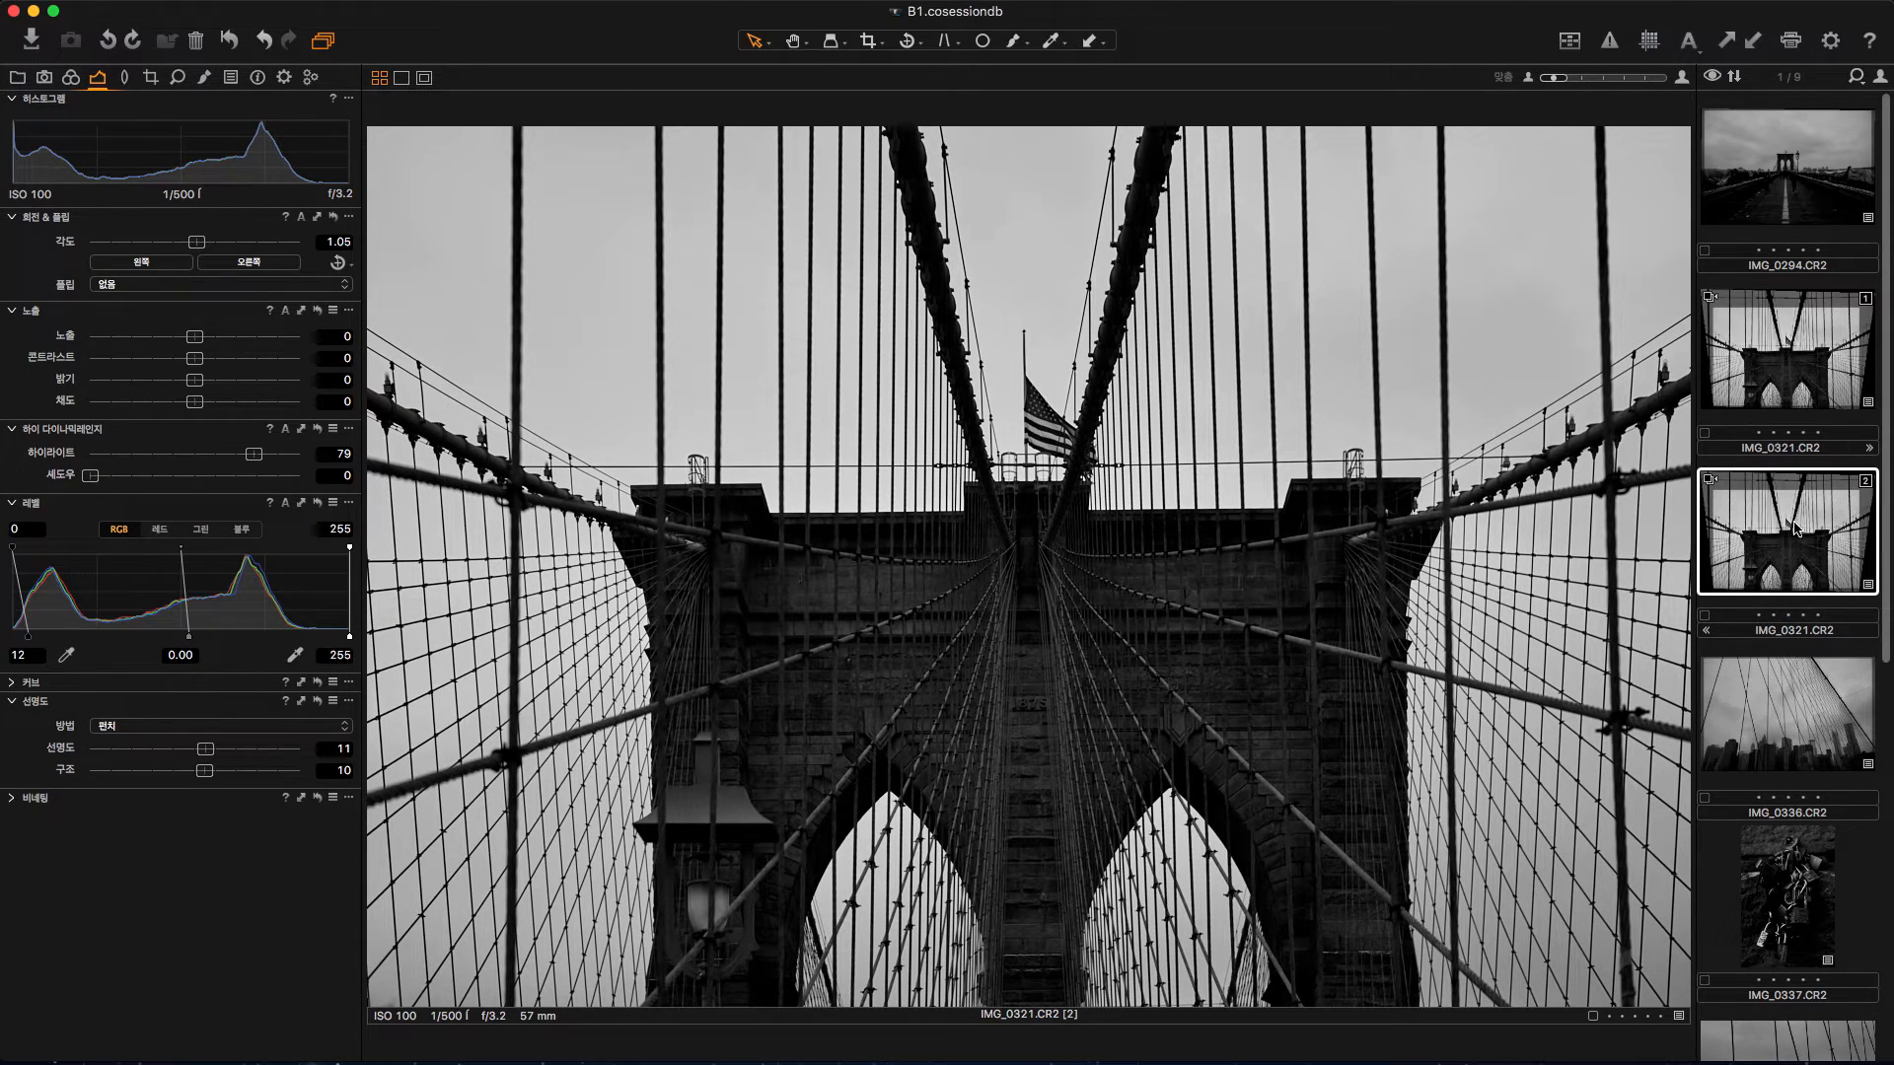
pyautogui.press('Delete')
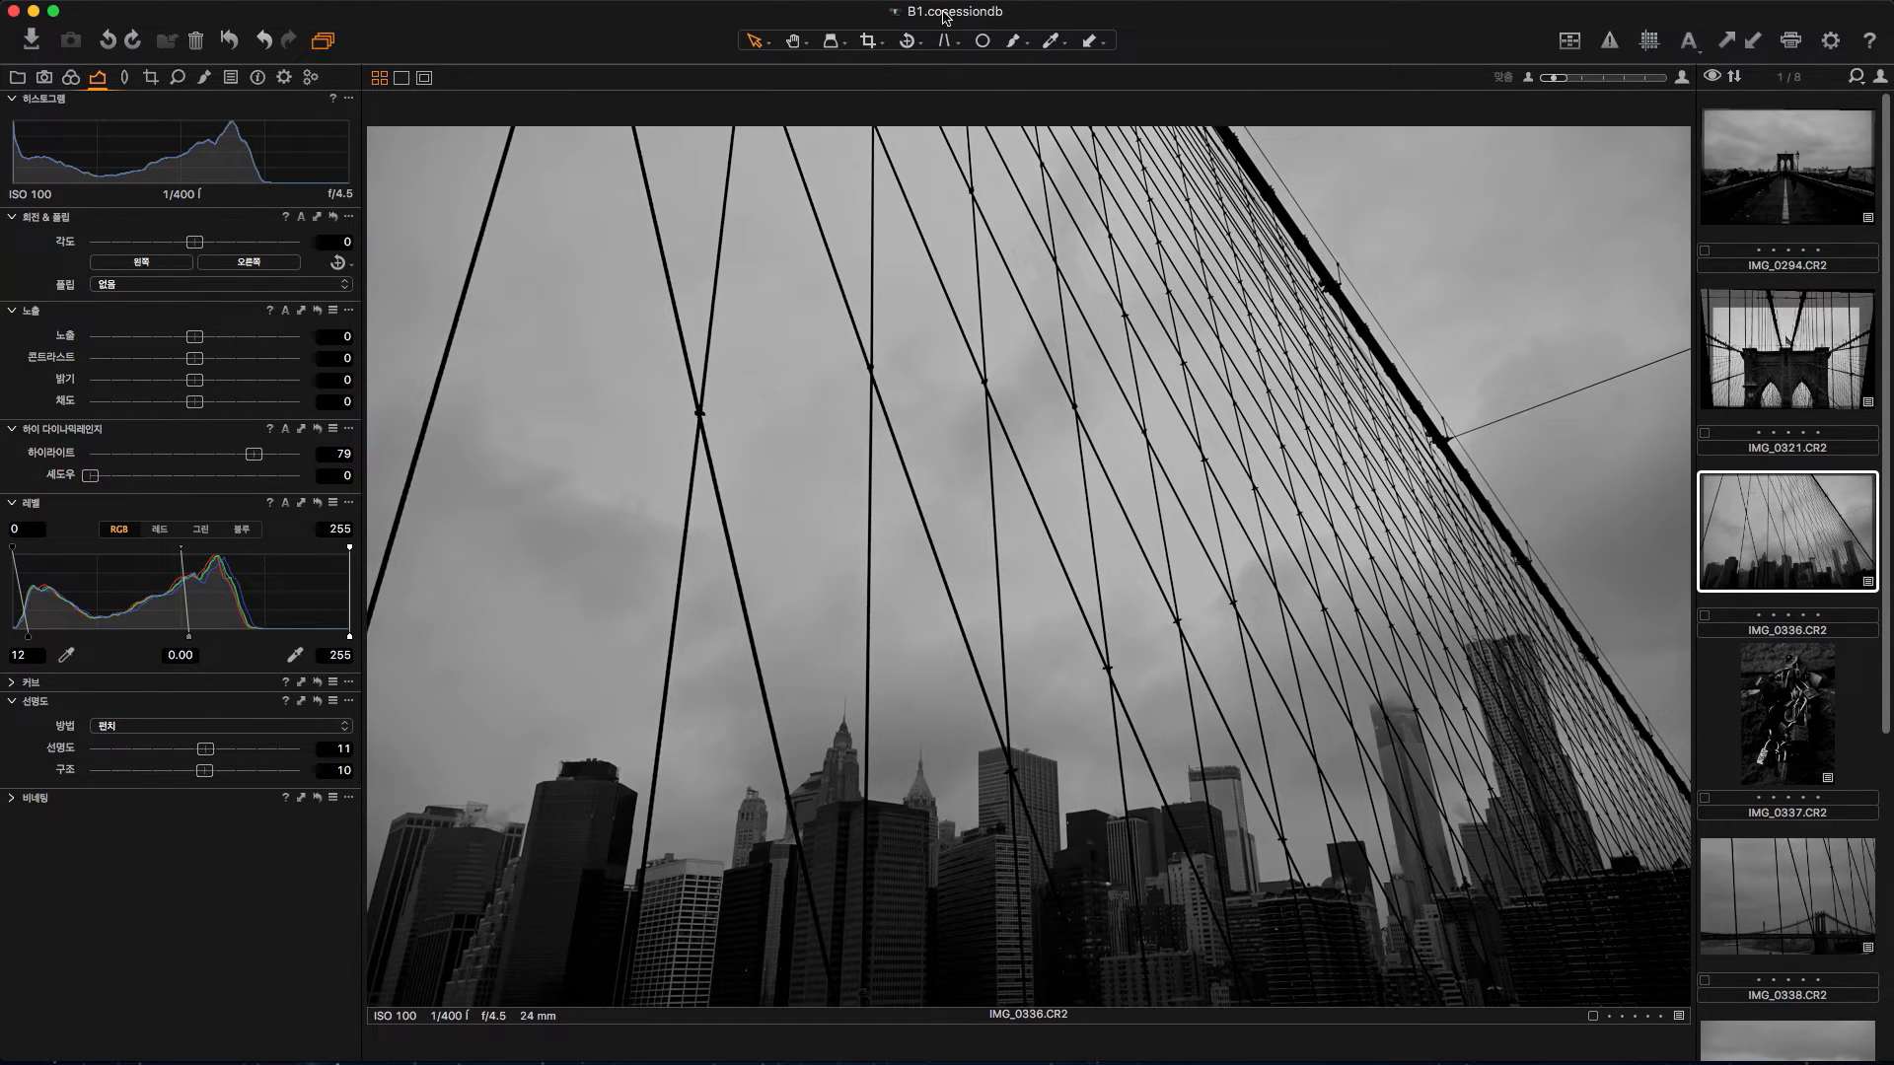
# Step: Correct IMG_0336.CR2's converging verticals by stretching two vertical keystone guides from the sky down through the skyline and applying the correction
pyautogui.click(946, 47)
pyautogui.moveTo(632, 827); pyautogui.dragTo(508, 1057)
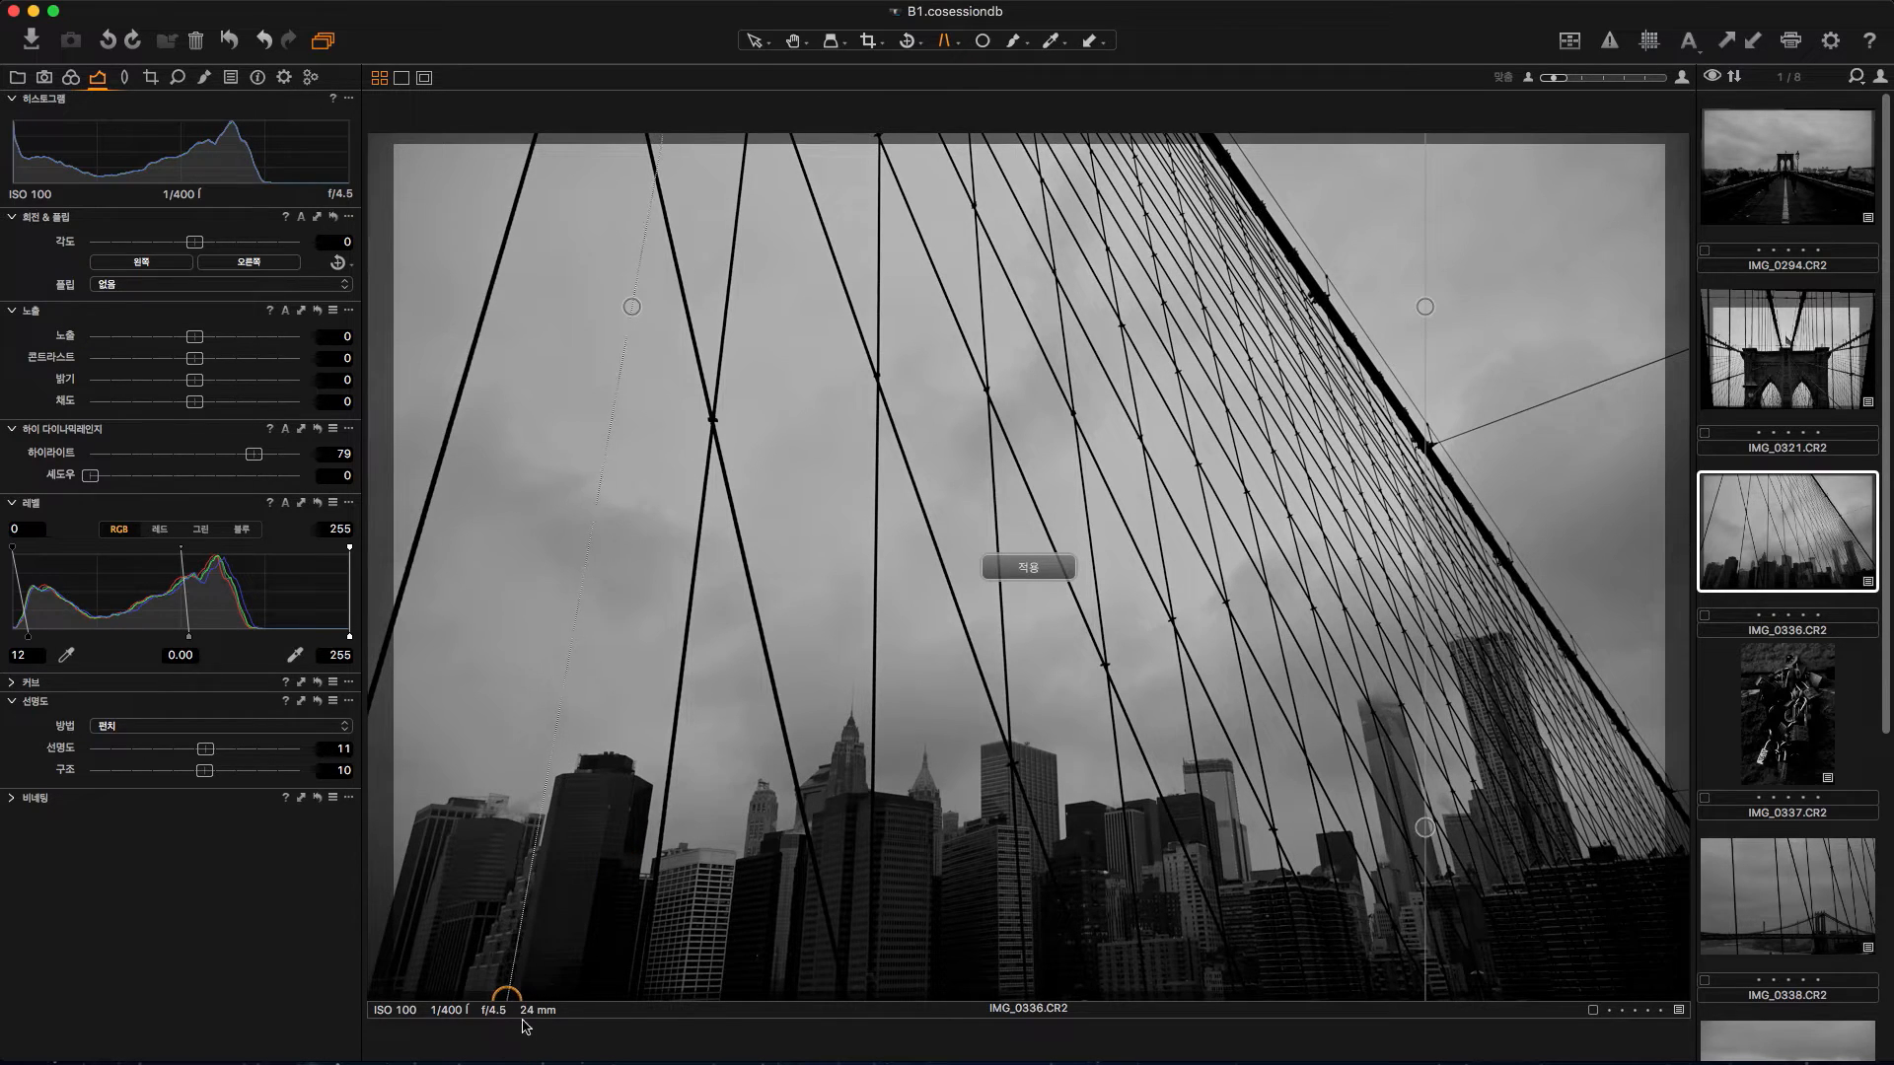
pyautogui.moveTo(631, 307); pyautogui.dragTo(695, 36)
pyautogui.moveTo(1424, 827); pyautogui.dragTo(1611, 1051)
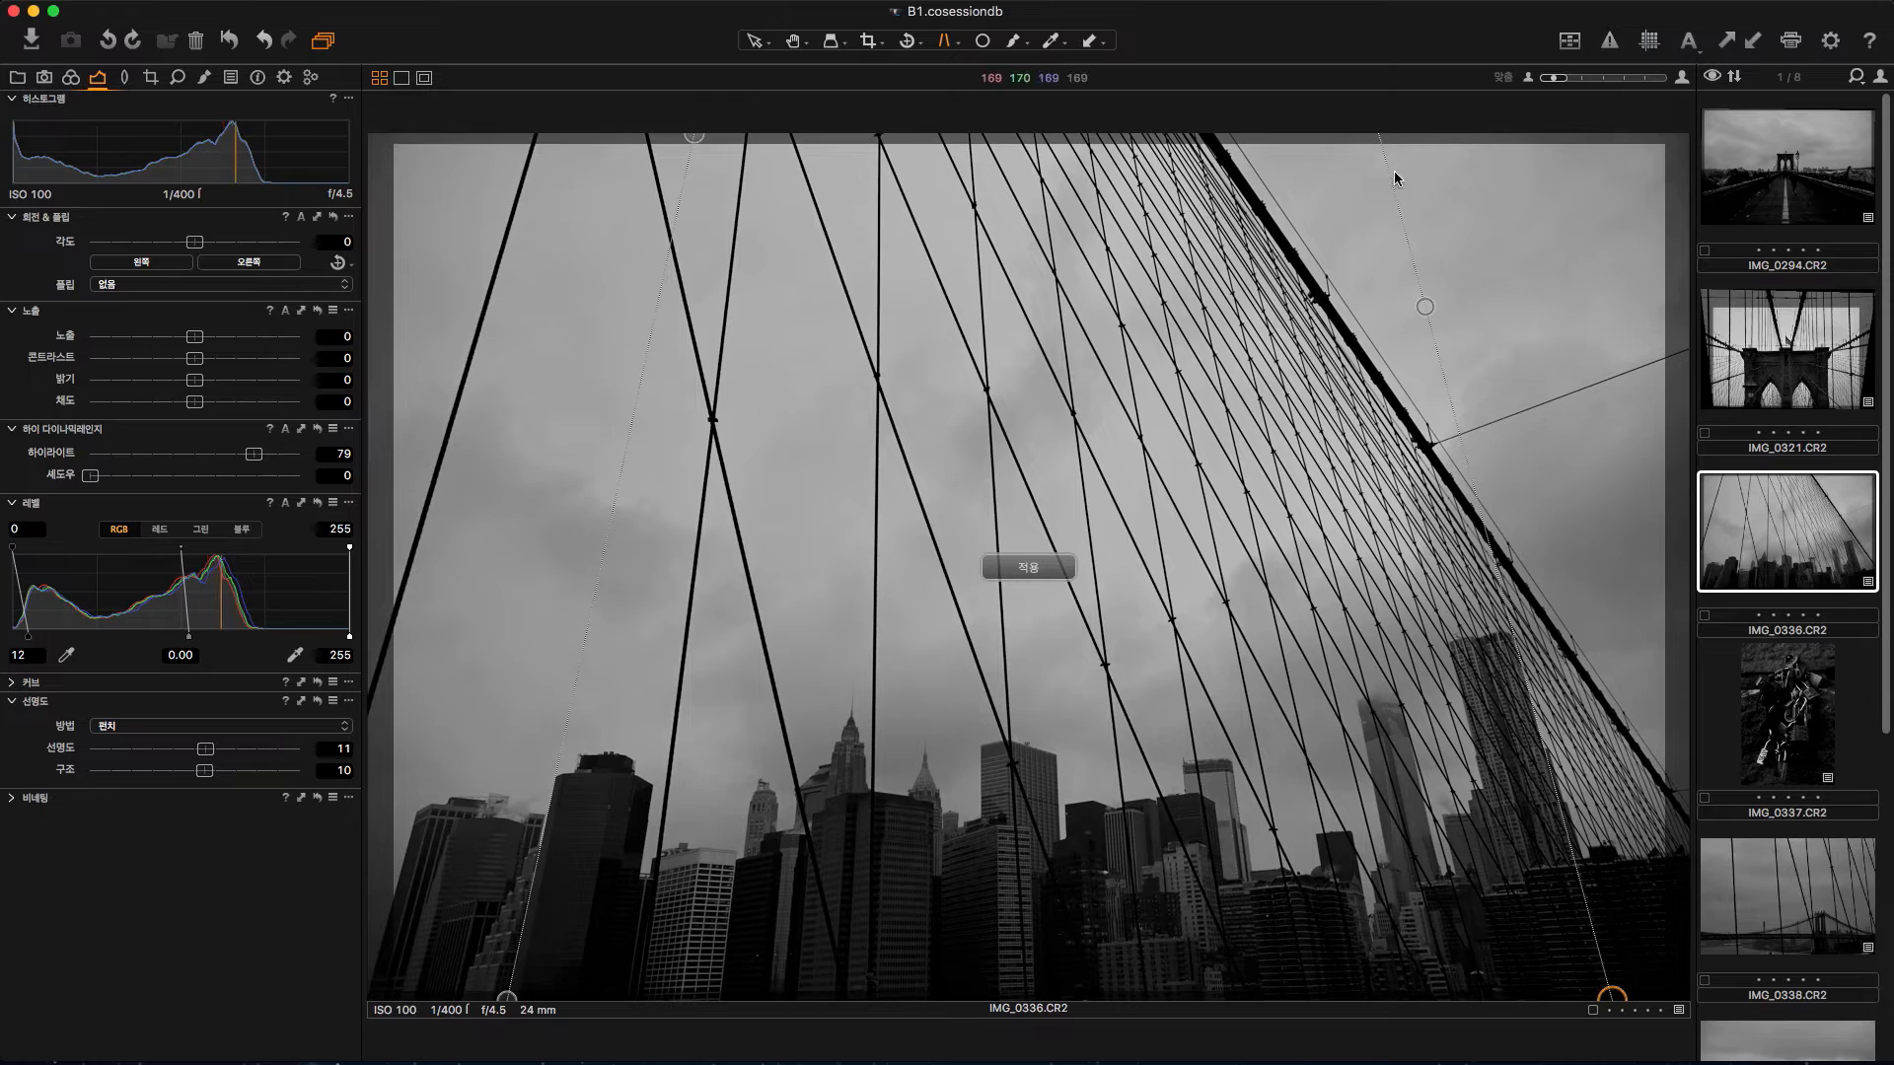
pyautogui.moveTo(1424, 307); pyautogui.dragTo(1396, 12)
pyautogui.click(1048, 566)
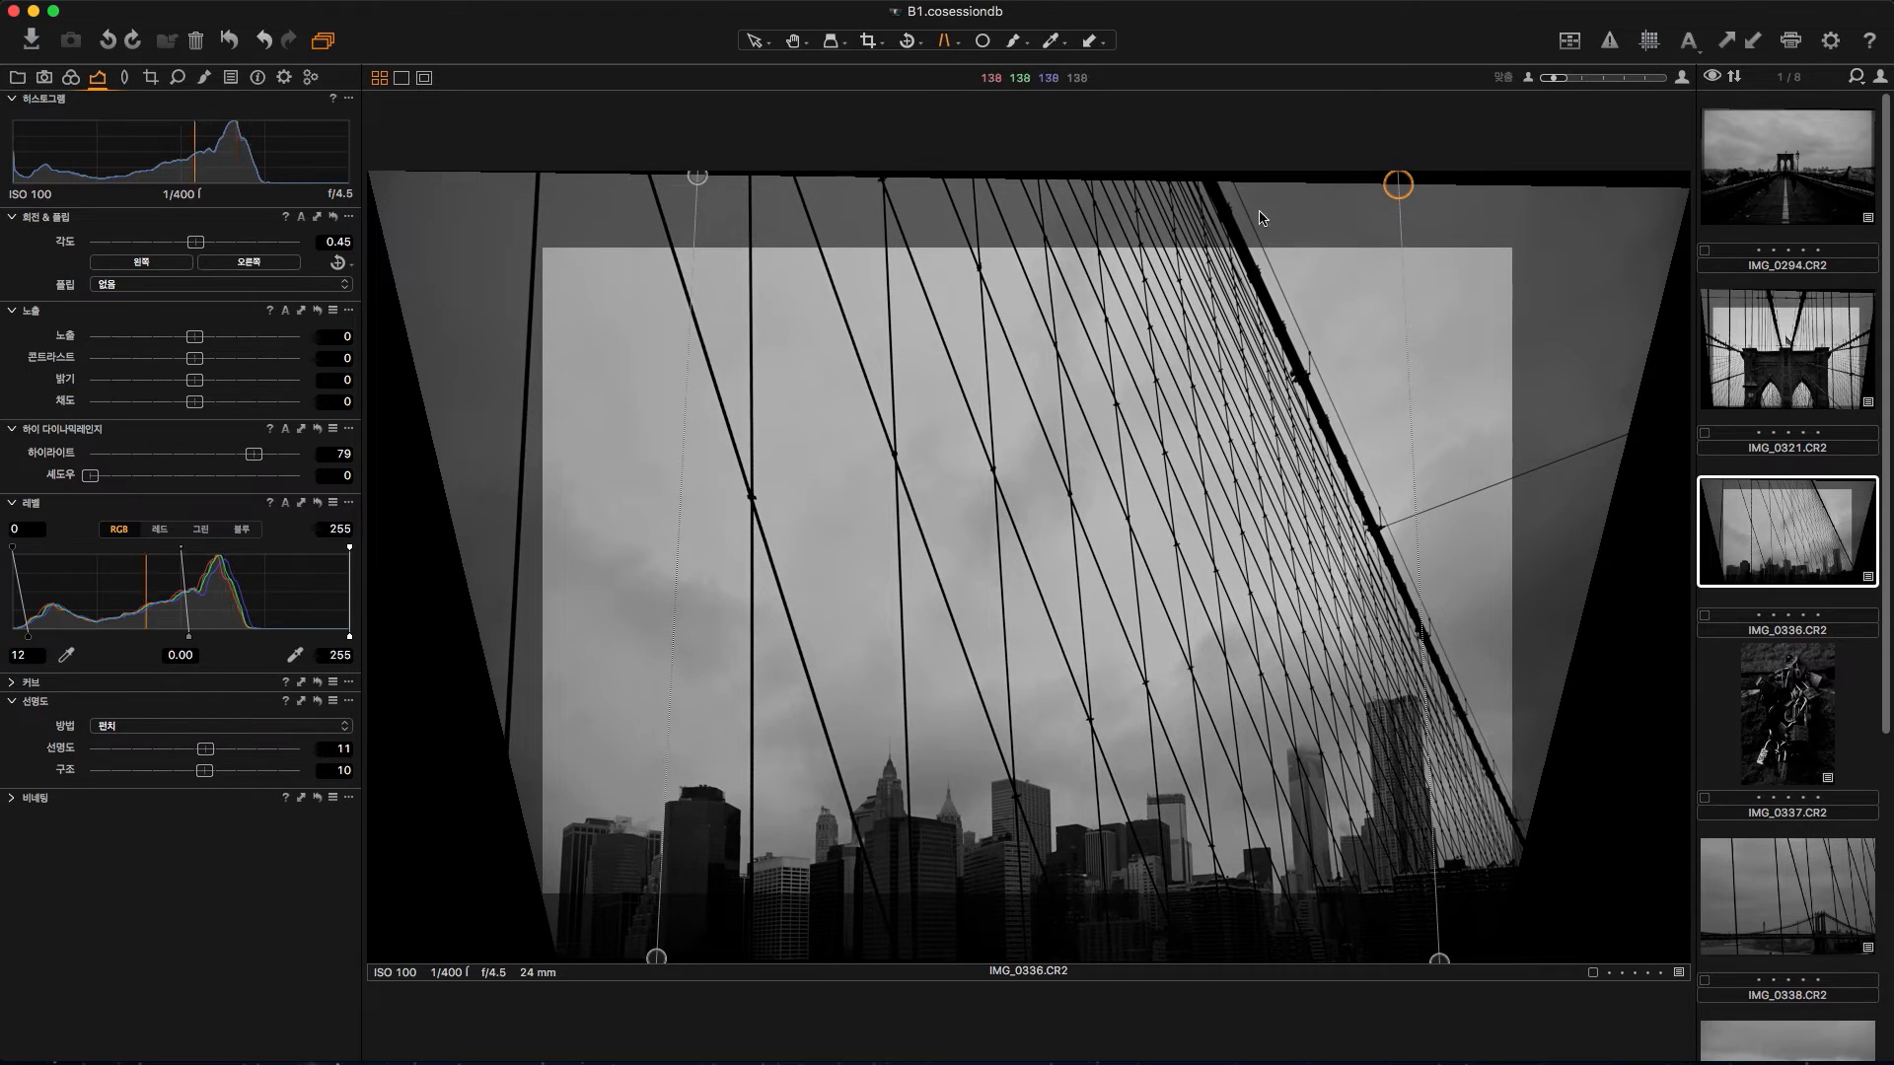
# Step: Crop IMG_0336.CR2 within the perspective-corrected area, moving the frame down to keep the skyline along its lower edge
pyautogui.click(864, 44)
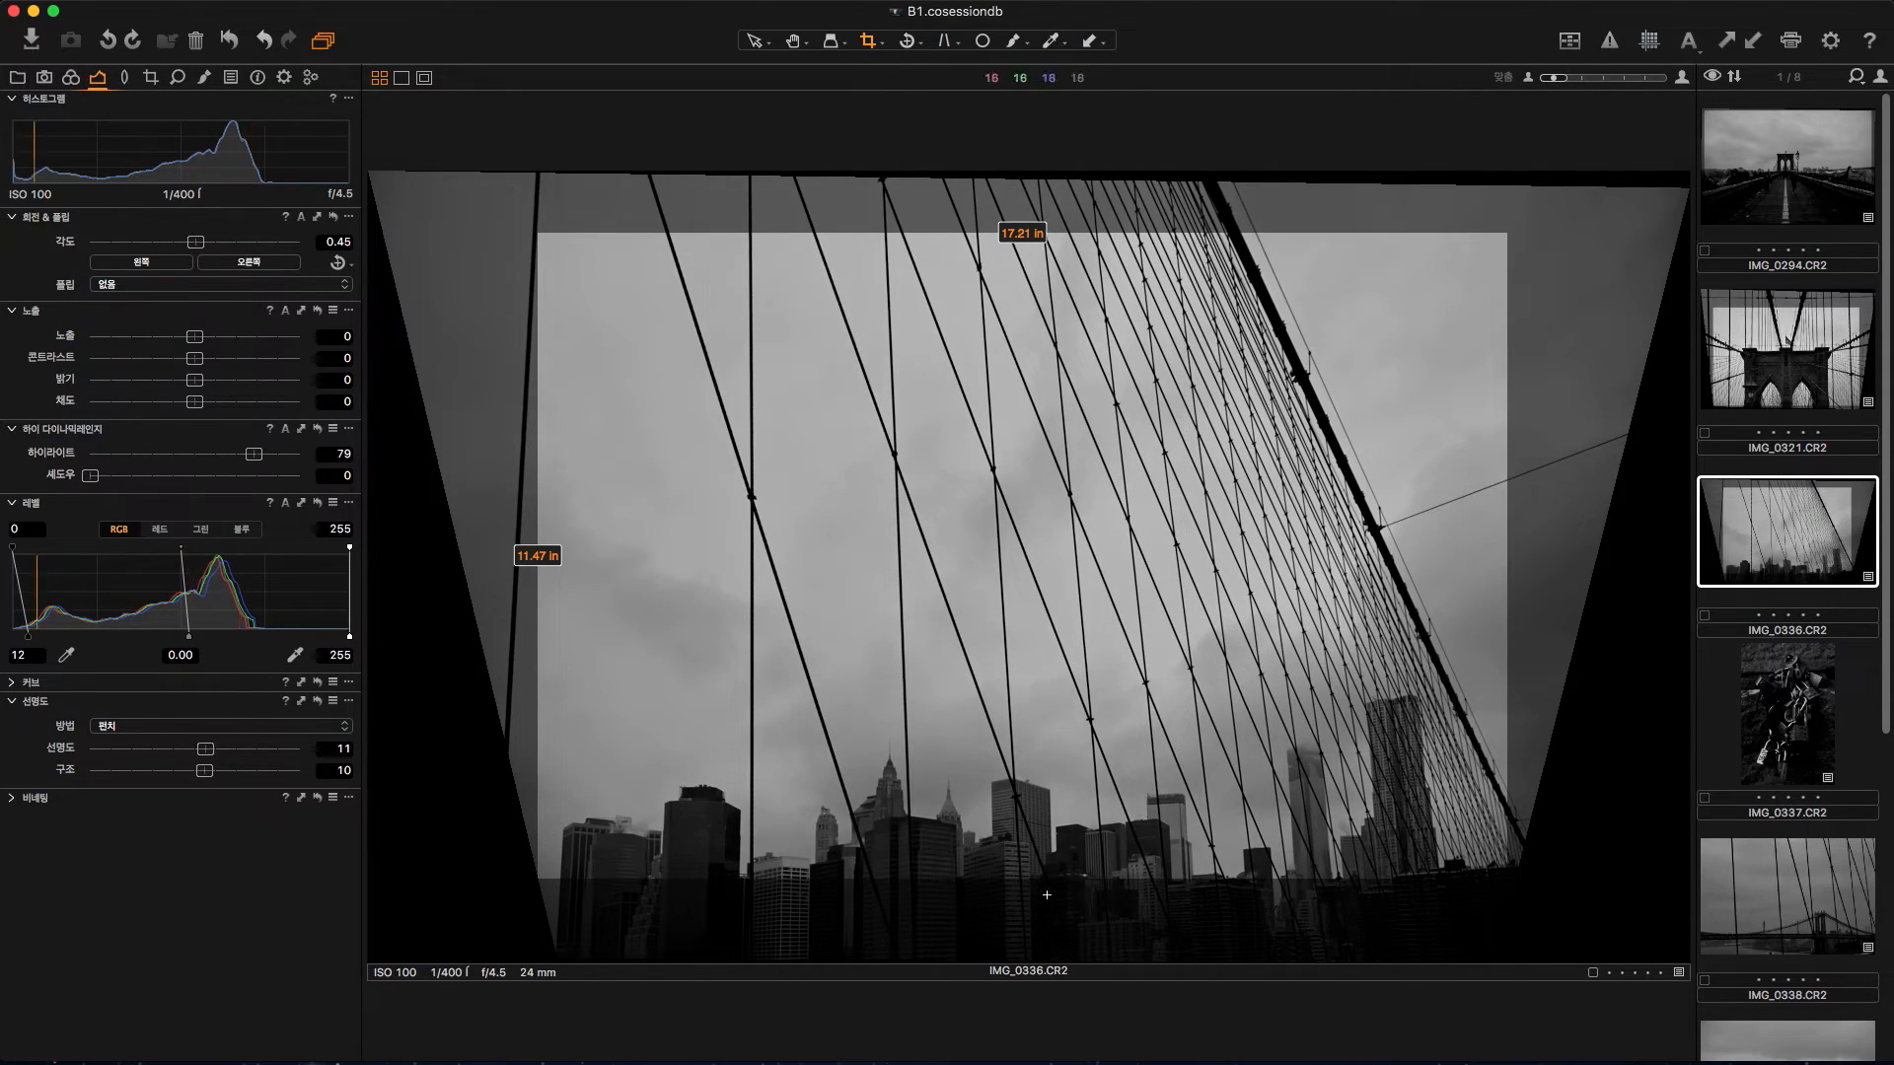
pyautogui.moveTo(1506, 234); pyautogui.dragTo(1473, 255)
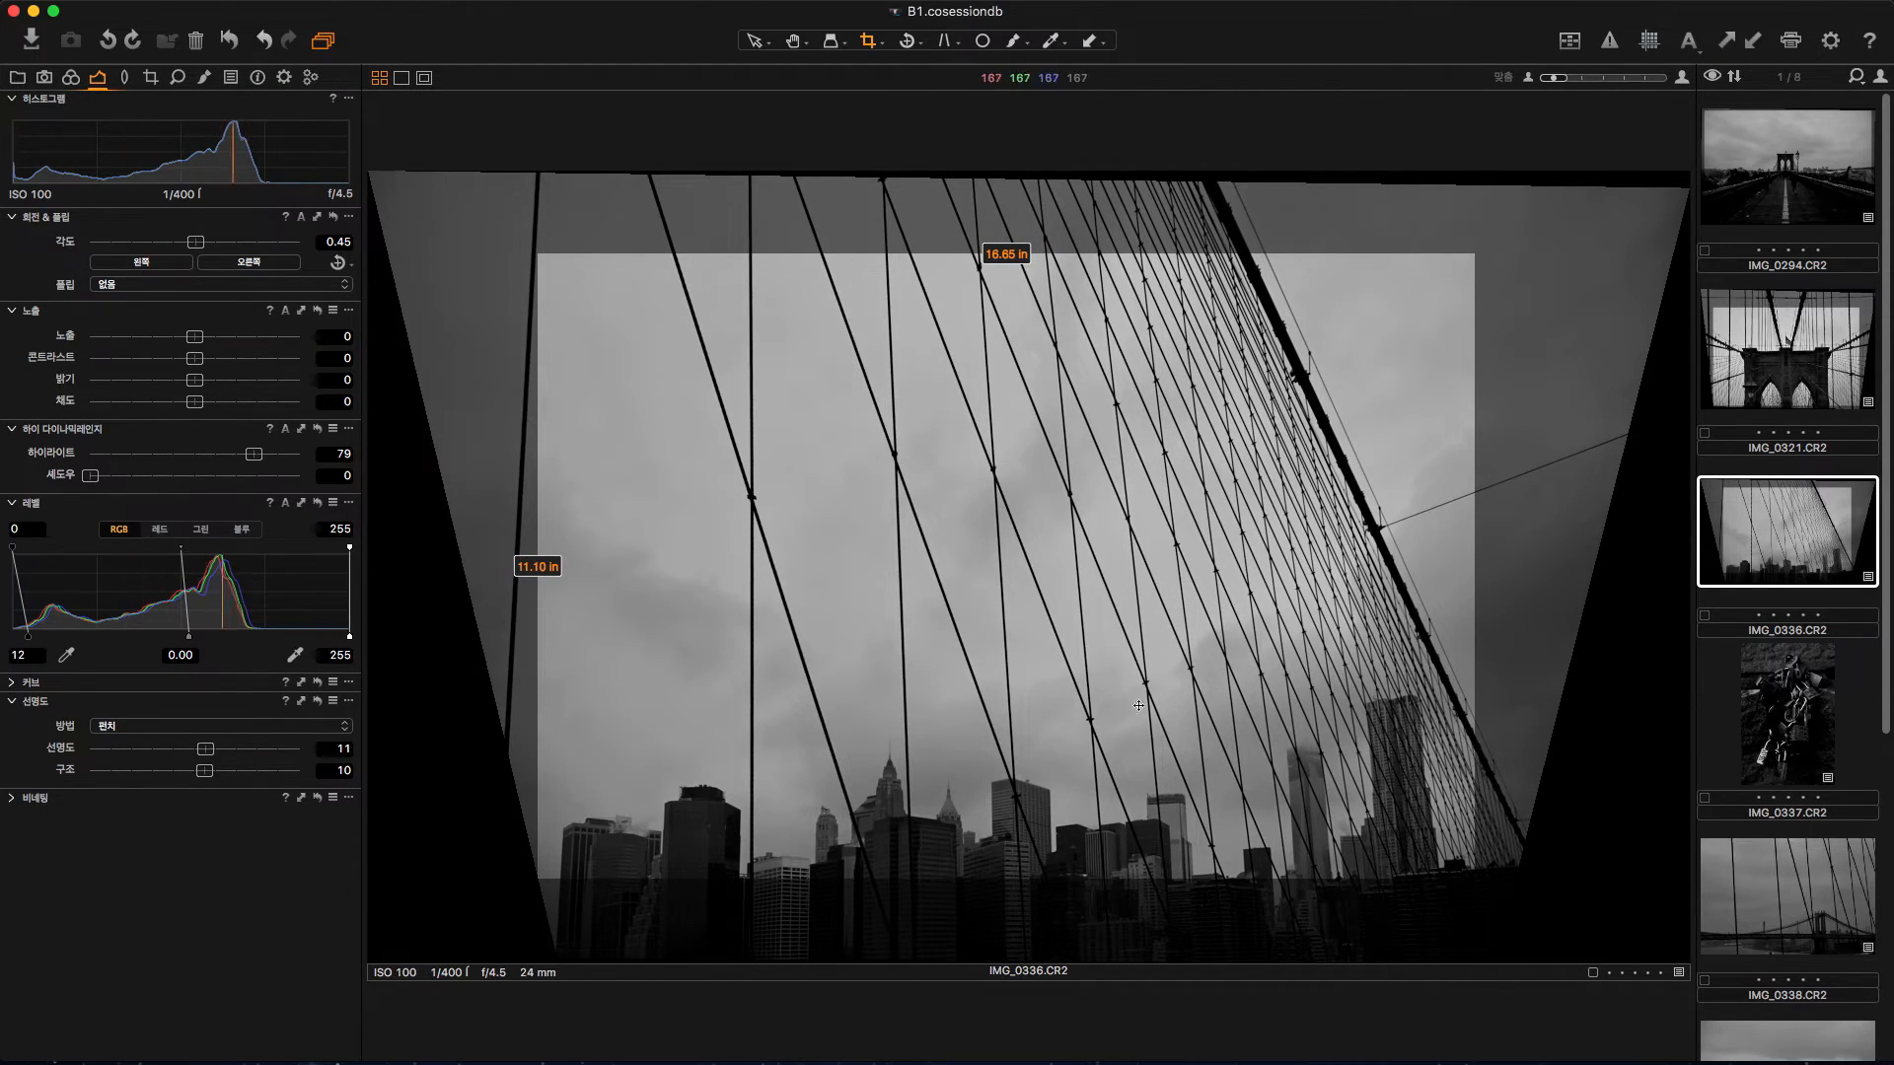
pyautogui.moveTo(1036, 602); pyautogui.dragTo(1056, 723)
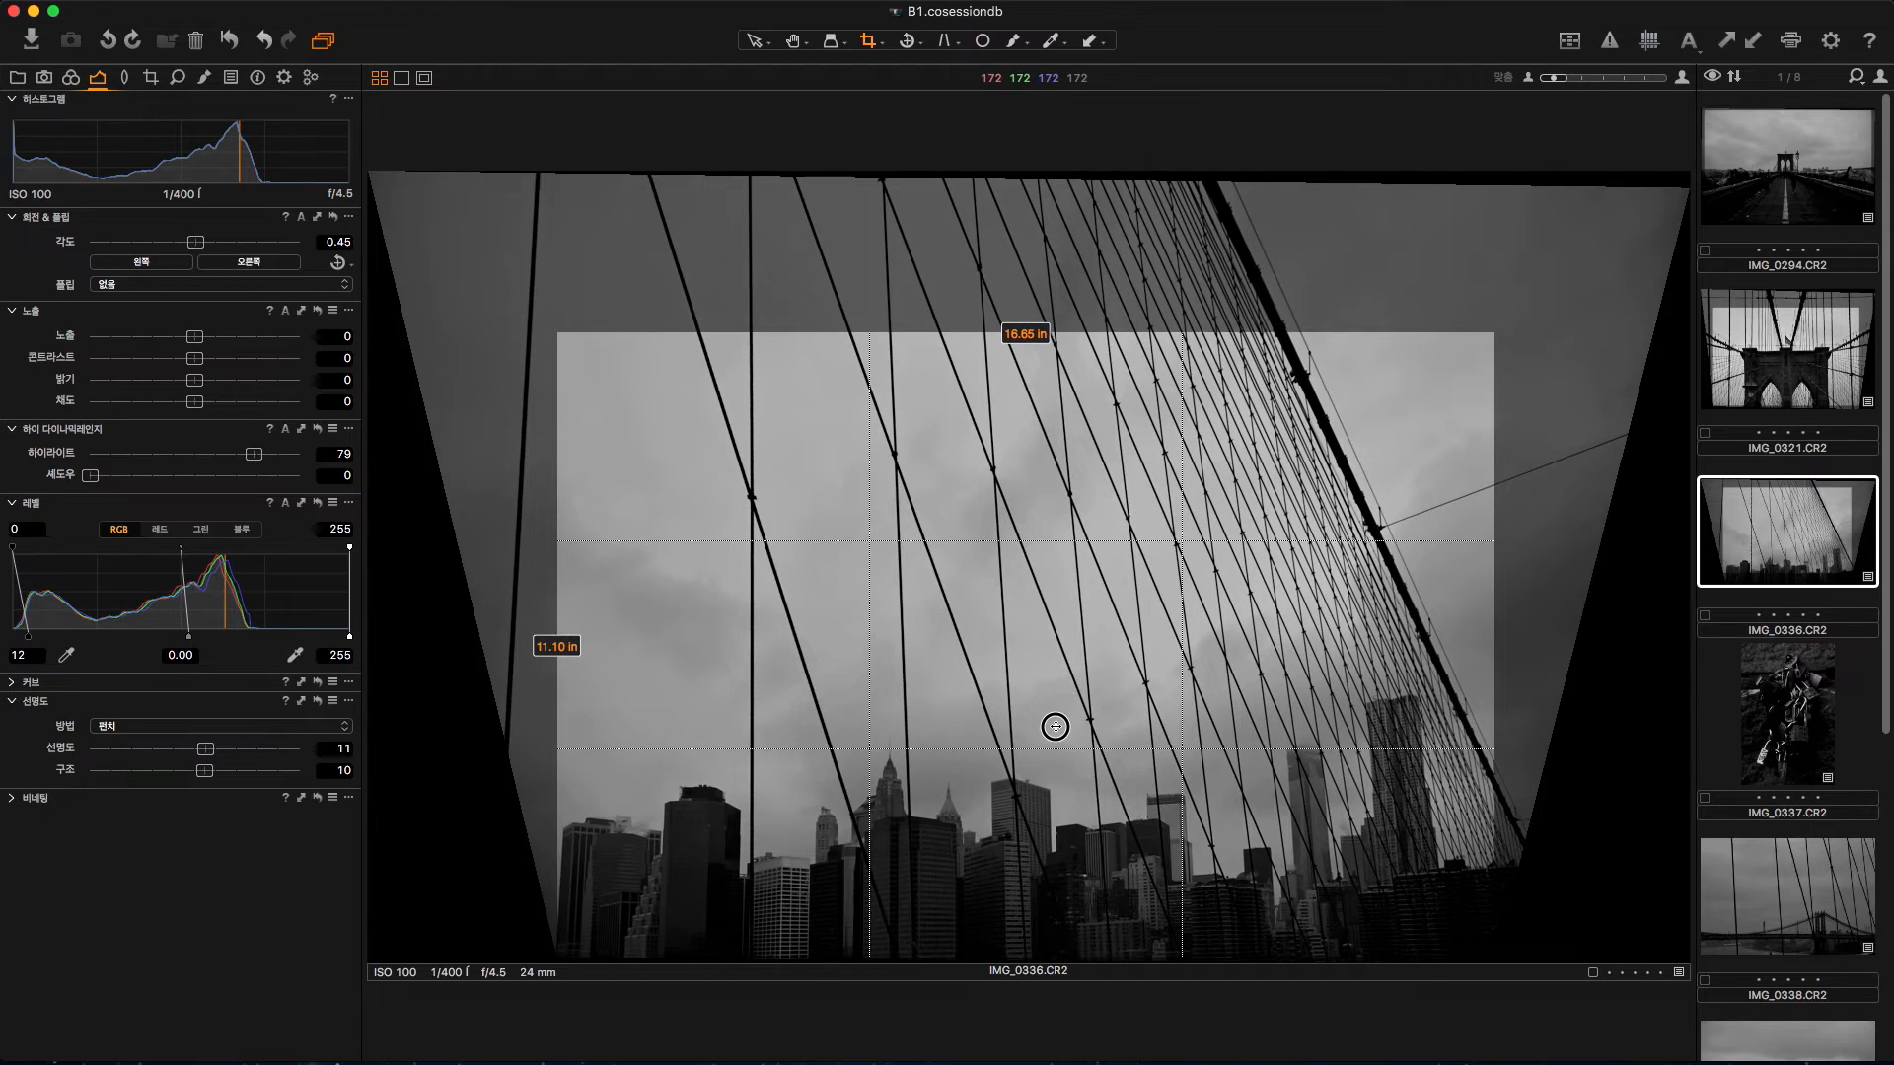
pyautogui.moveTo(1493, 332); pyautogui.dragTo(1499, 310)
pyautogui.click(755, 43)
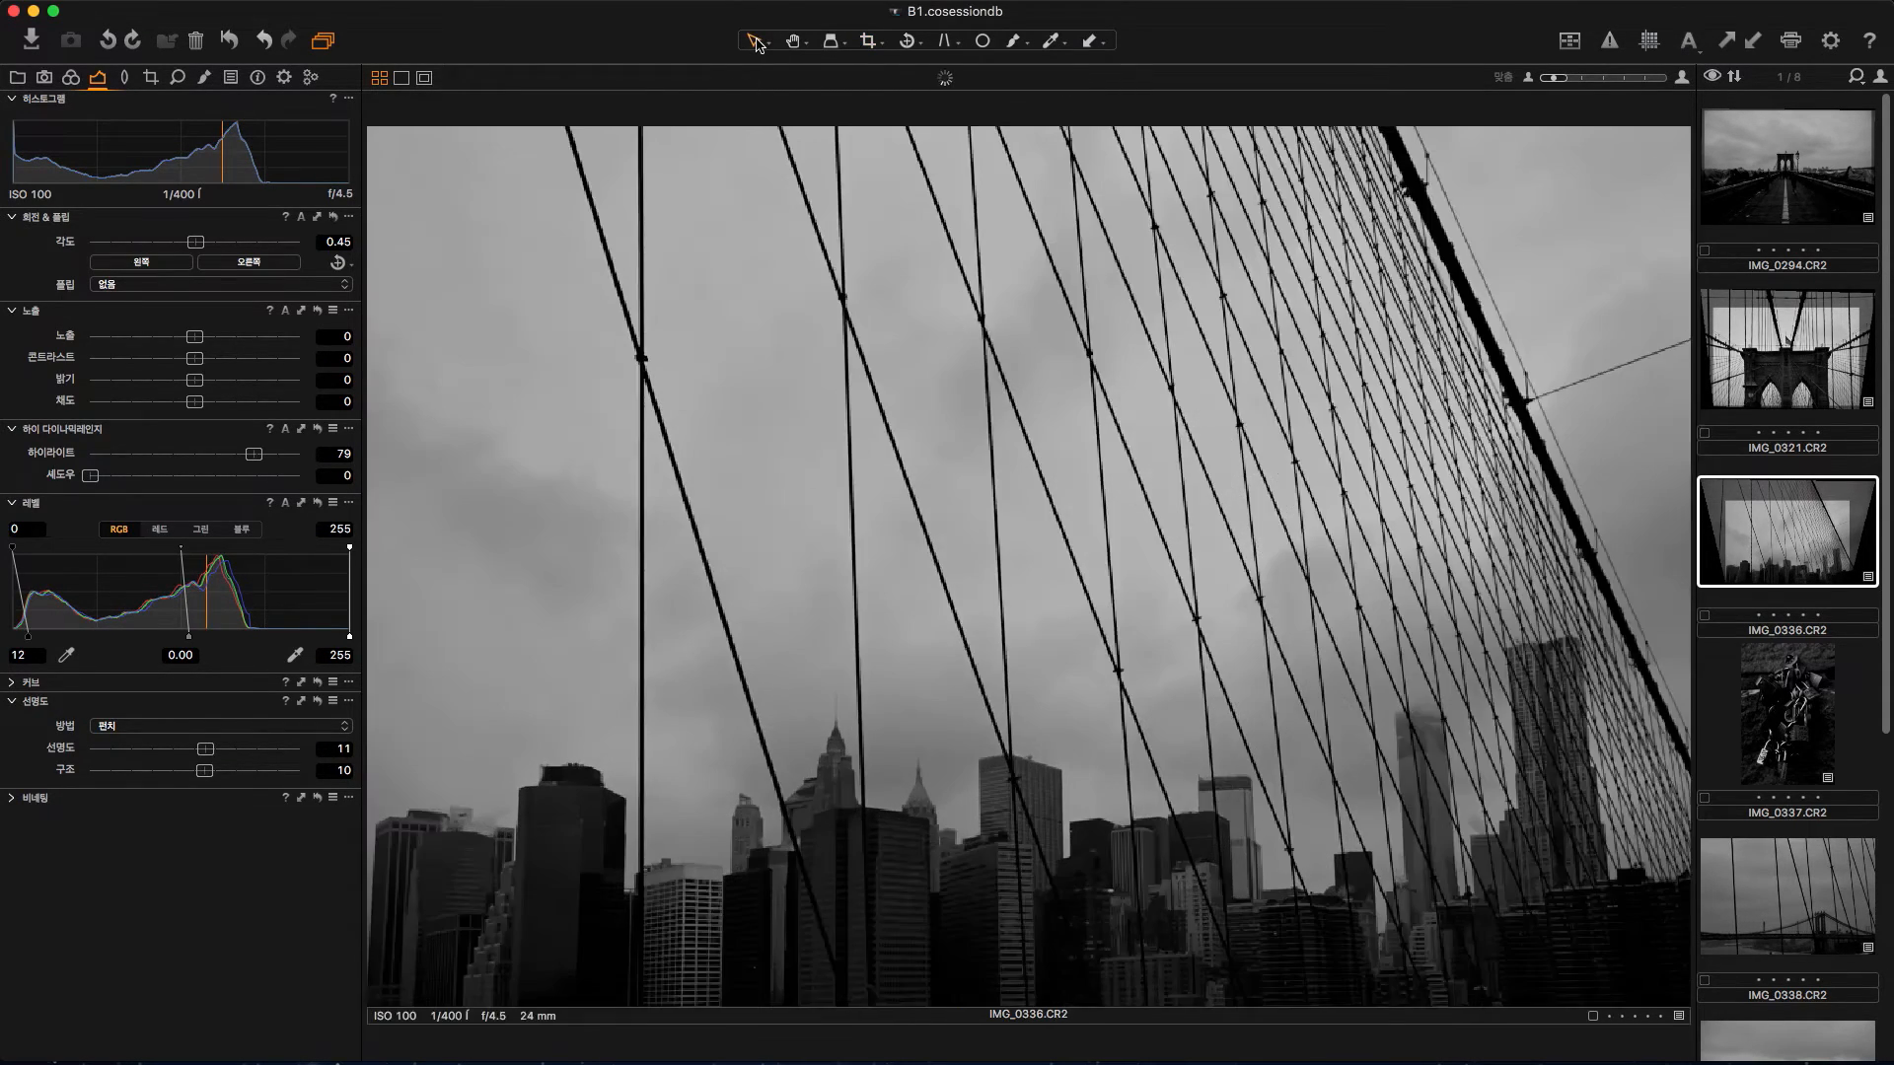
# Step: Move the black point of IMG_0336.CR2's RGB curve slightly inward to deepen the shadows, and set highlight recovery to 86
pyautogui.click(1797, 390)
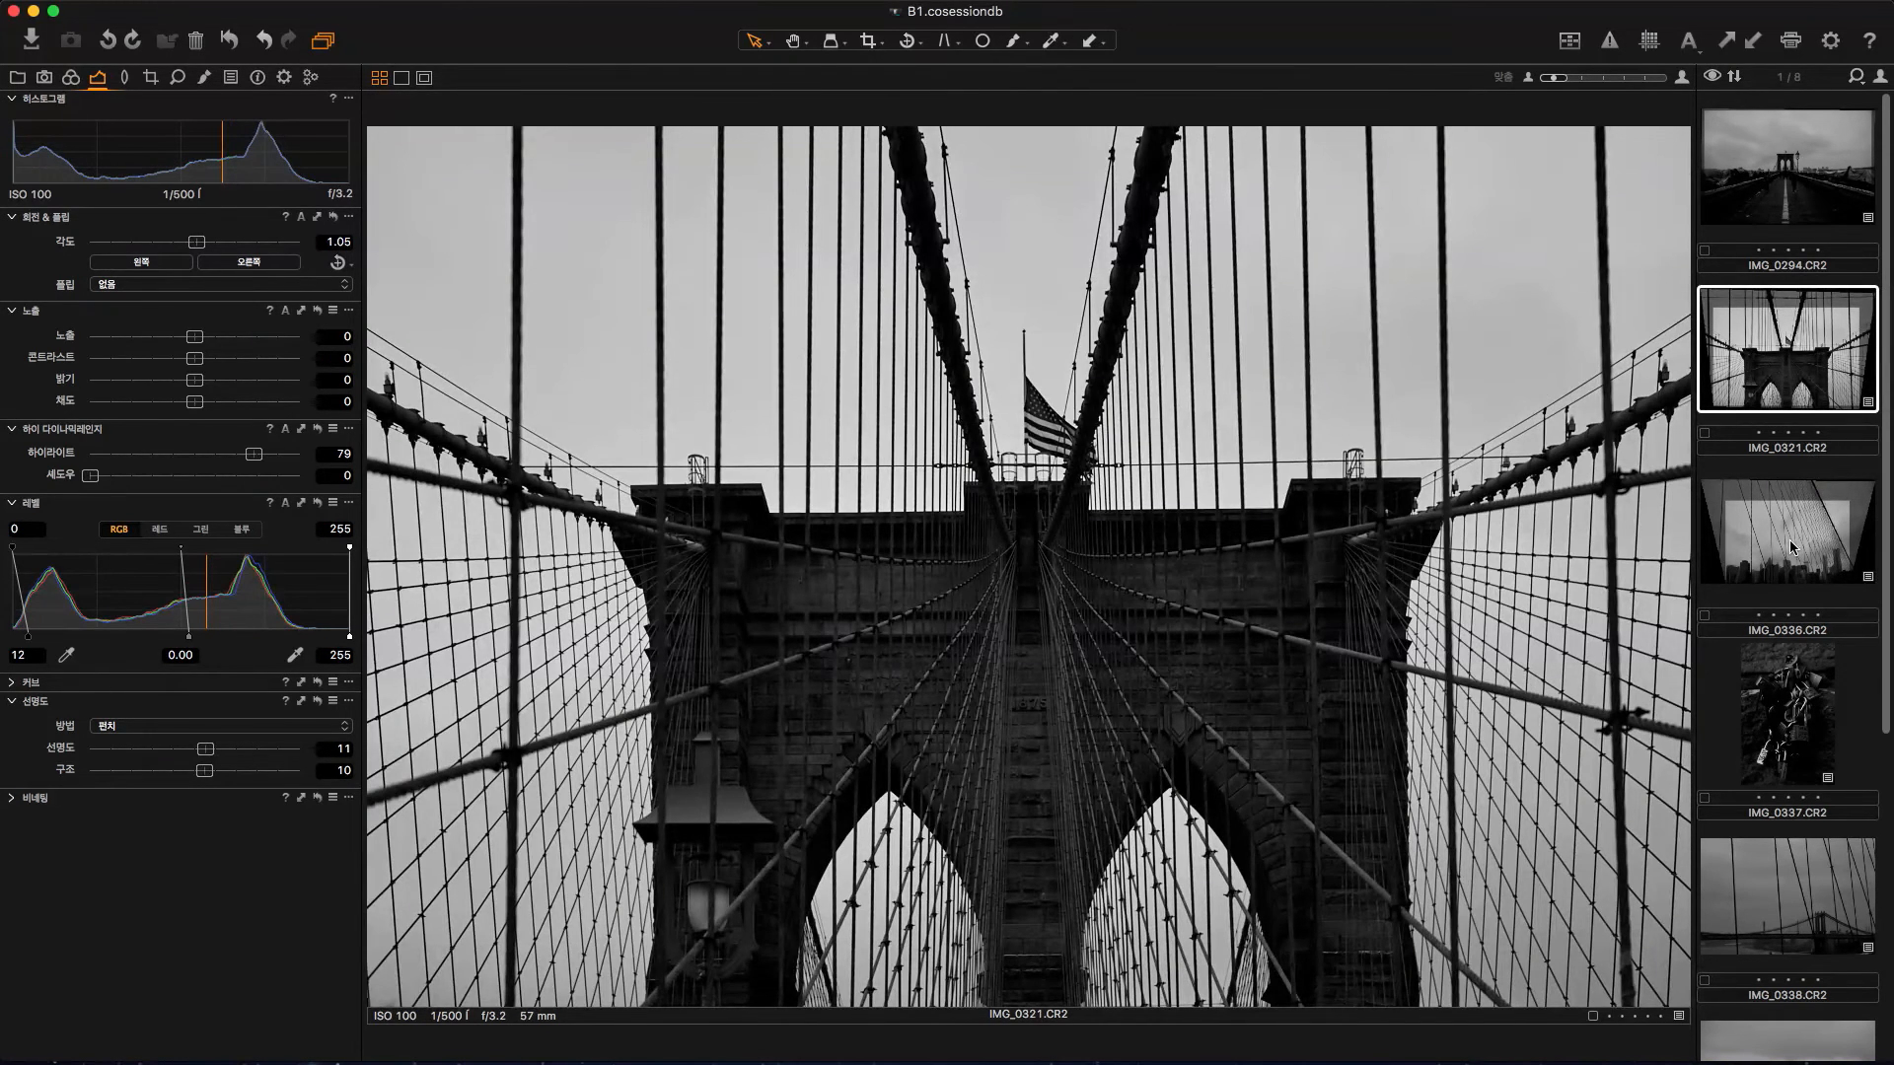
pyautogui.click(1793, 548)
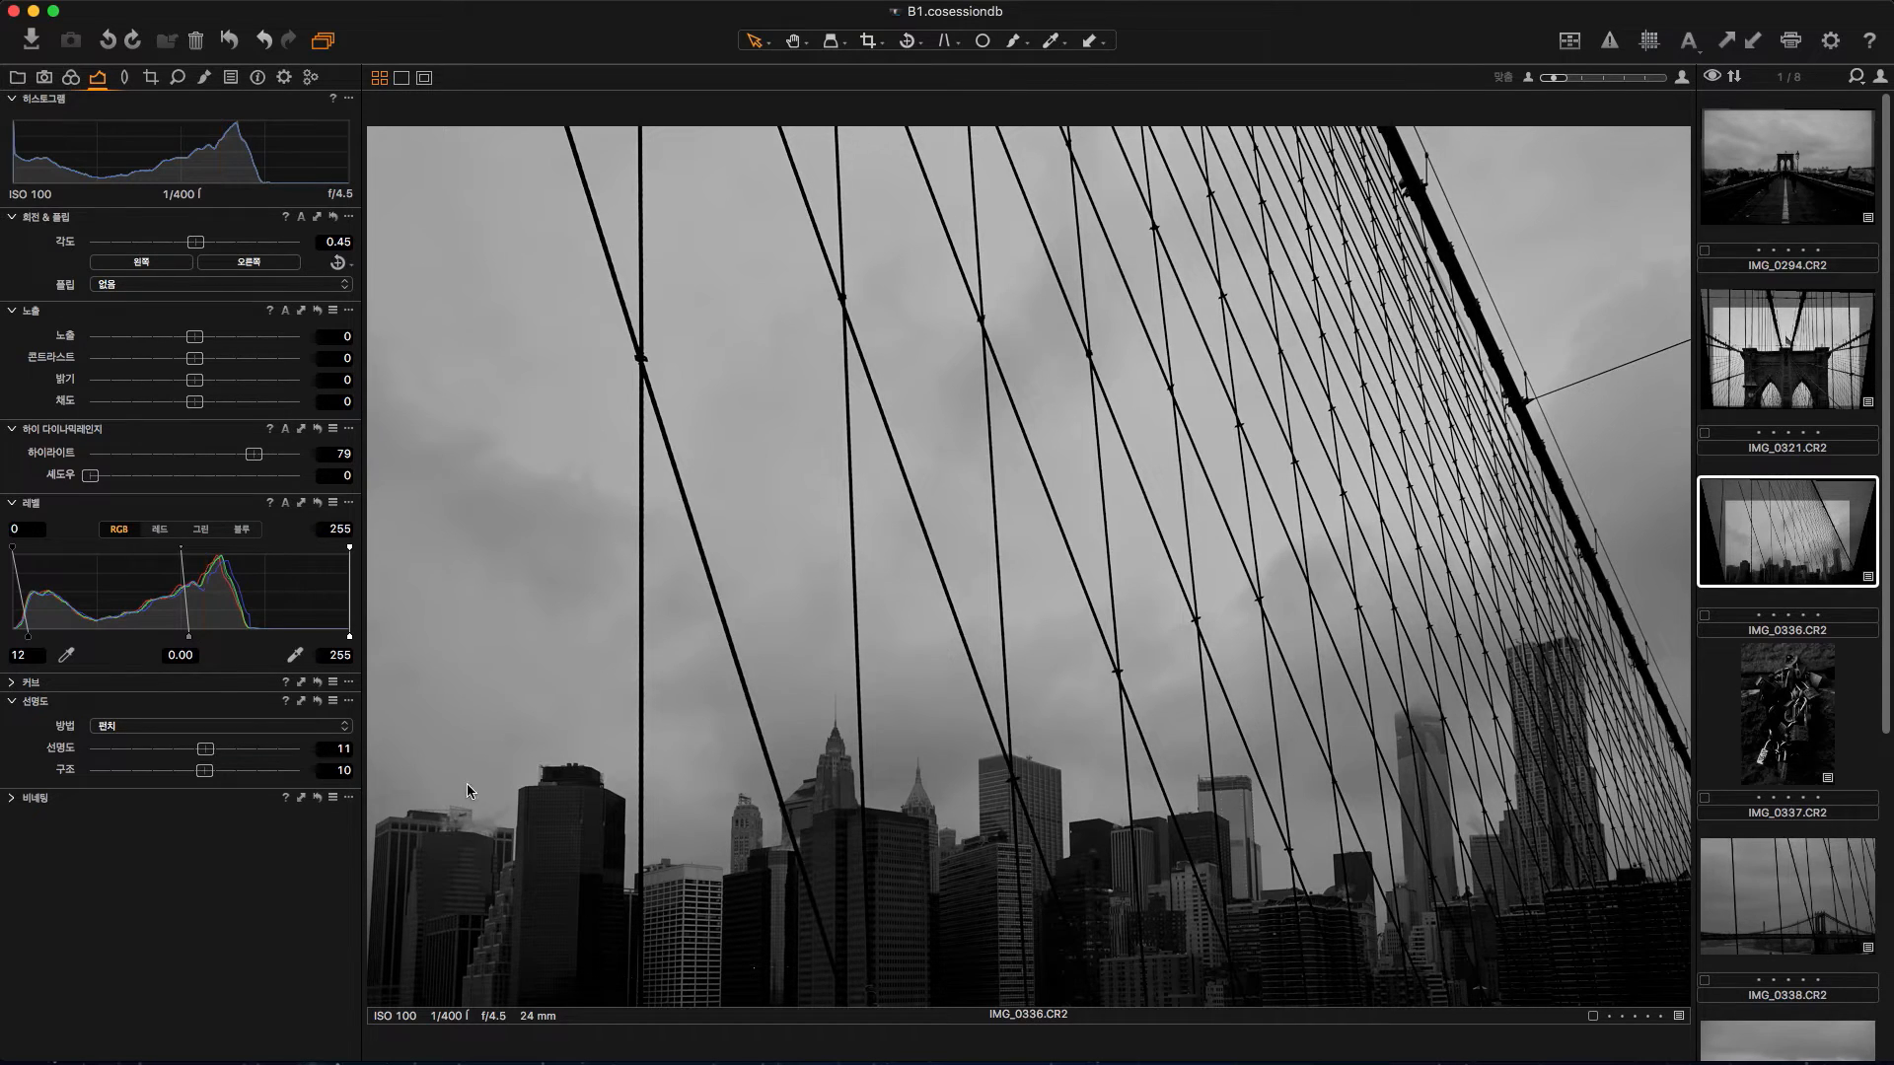
pyautogui.moveTo(33, 646); pyautogui.dragTo(27, 651)
pyautogui.click(22, 681)
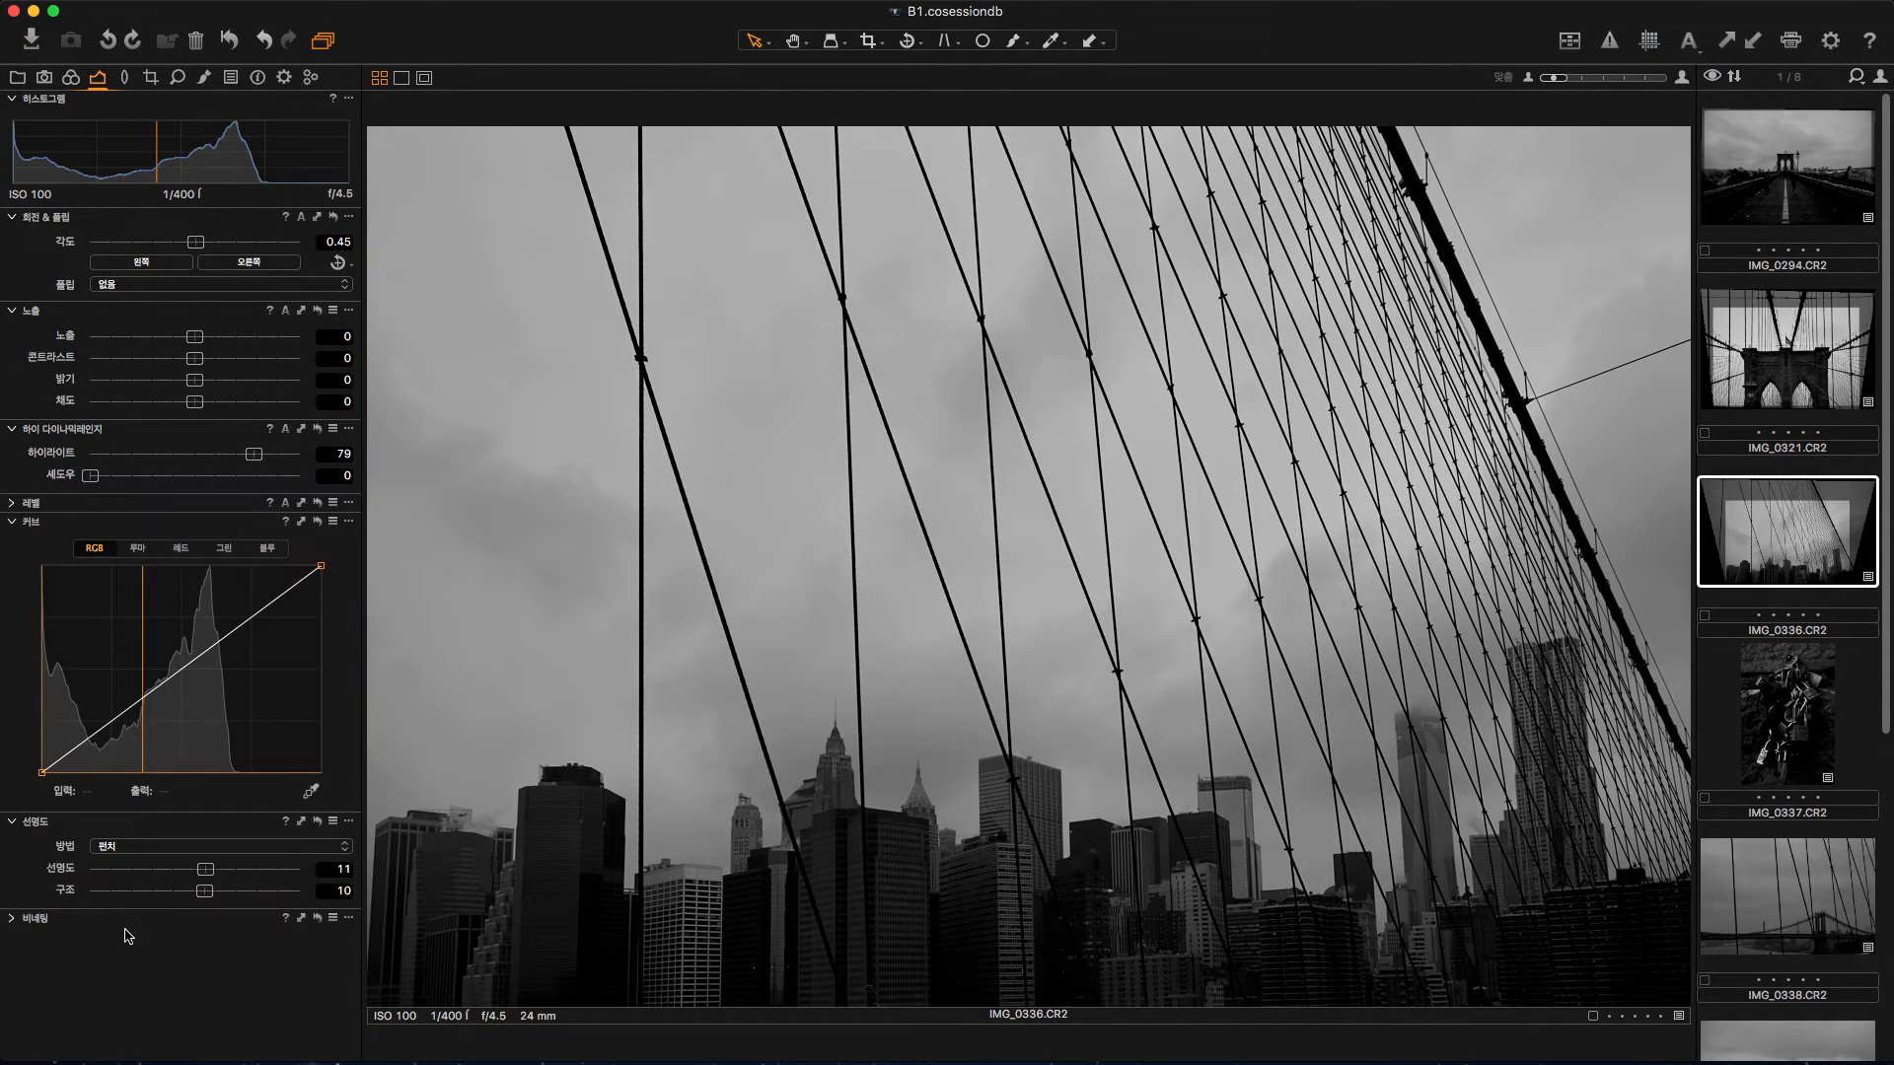
pyautogui.moveTo(44, 778); pyautogui.dragTo(58, 784)
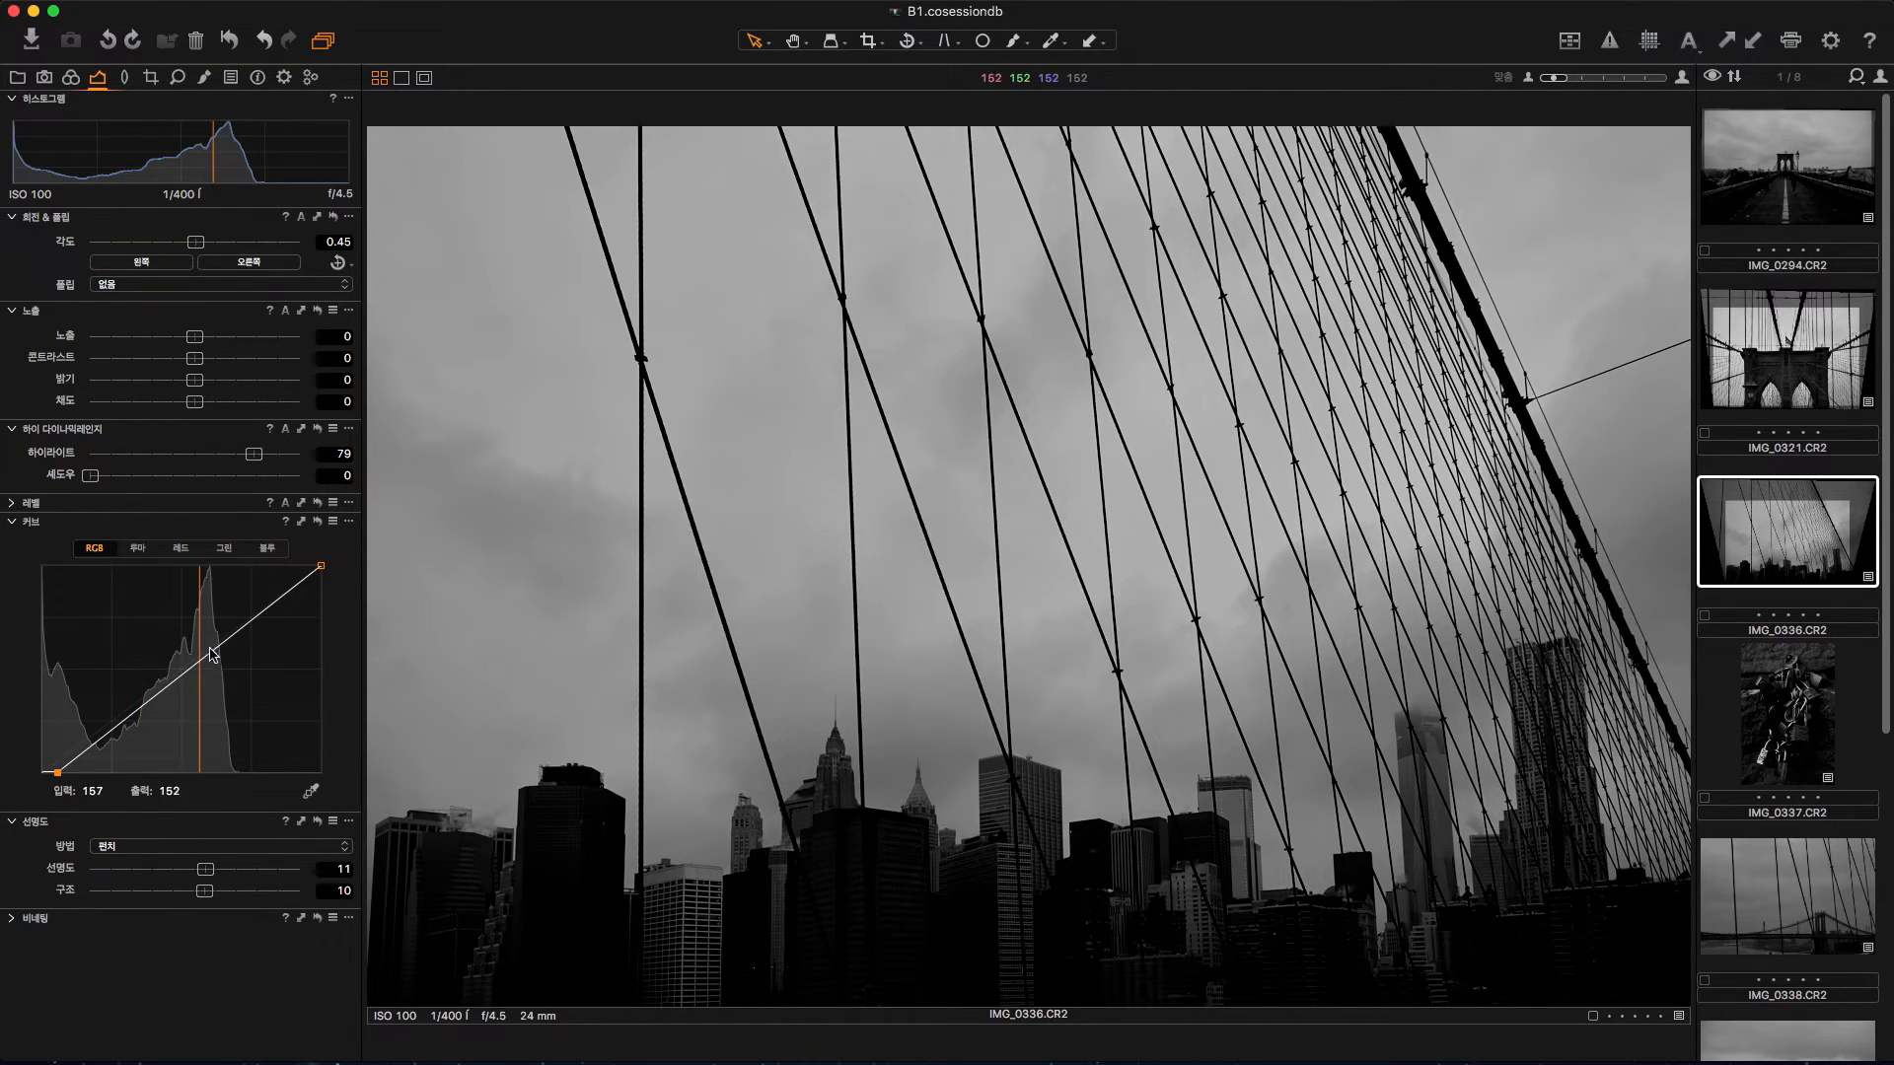
pyautogui.moveTo(246, 453); pyautogui.dragTo(366, 469)
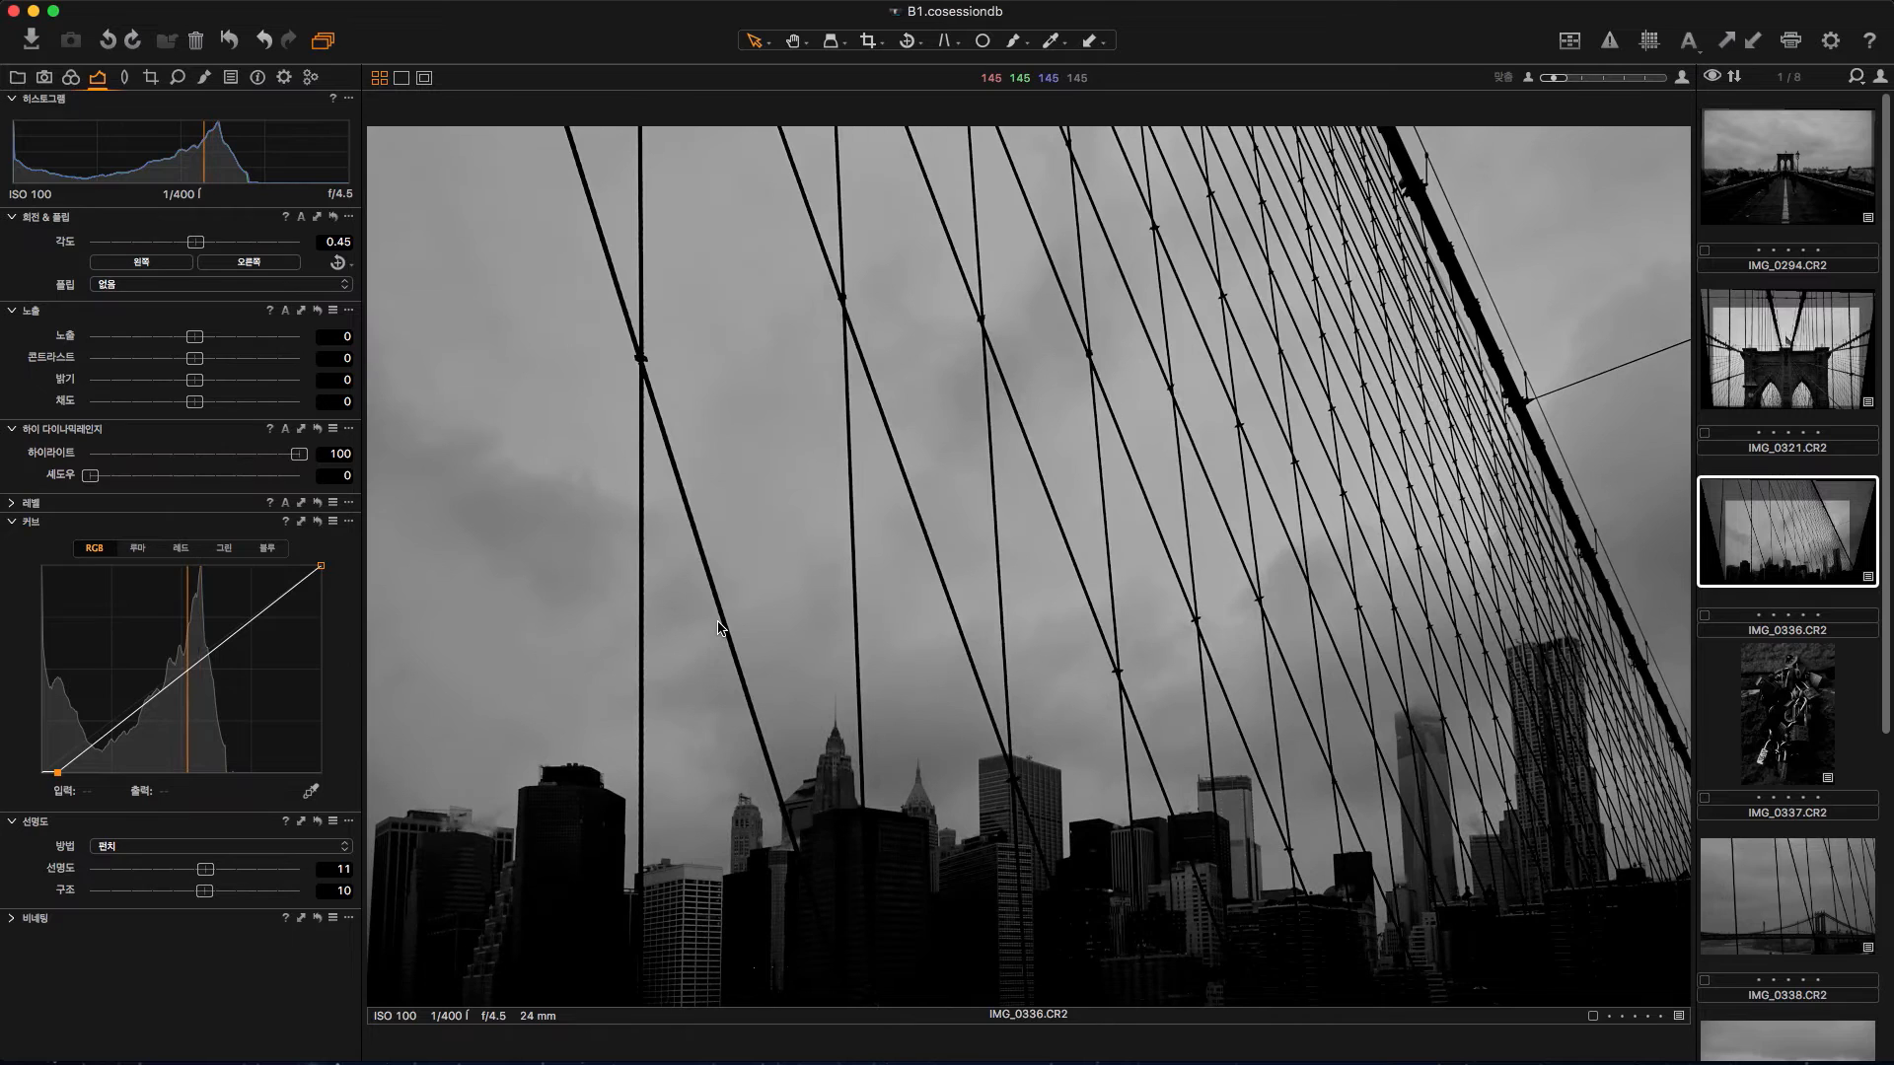
pyautogui.moveTo(308, 457); pyautogui.dragTo(268, 462)
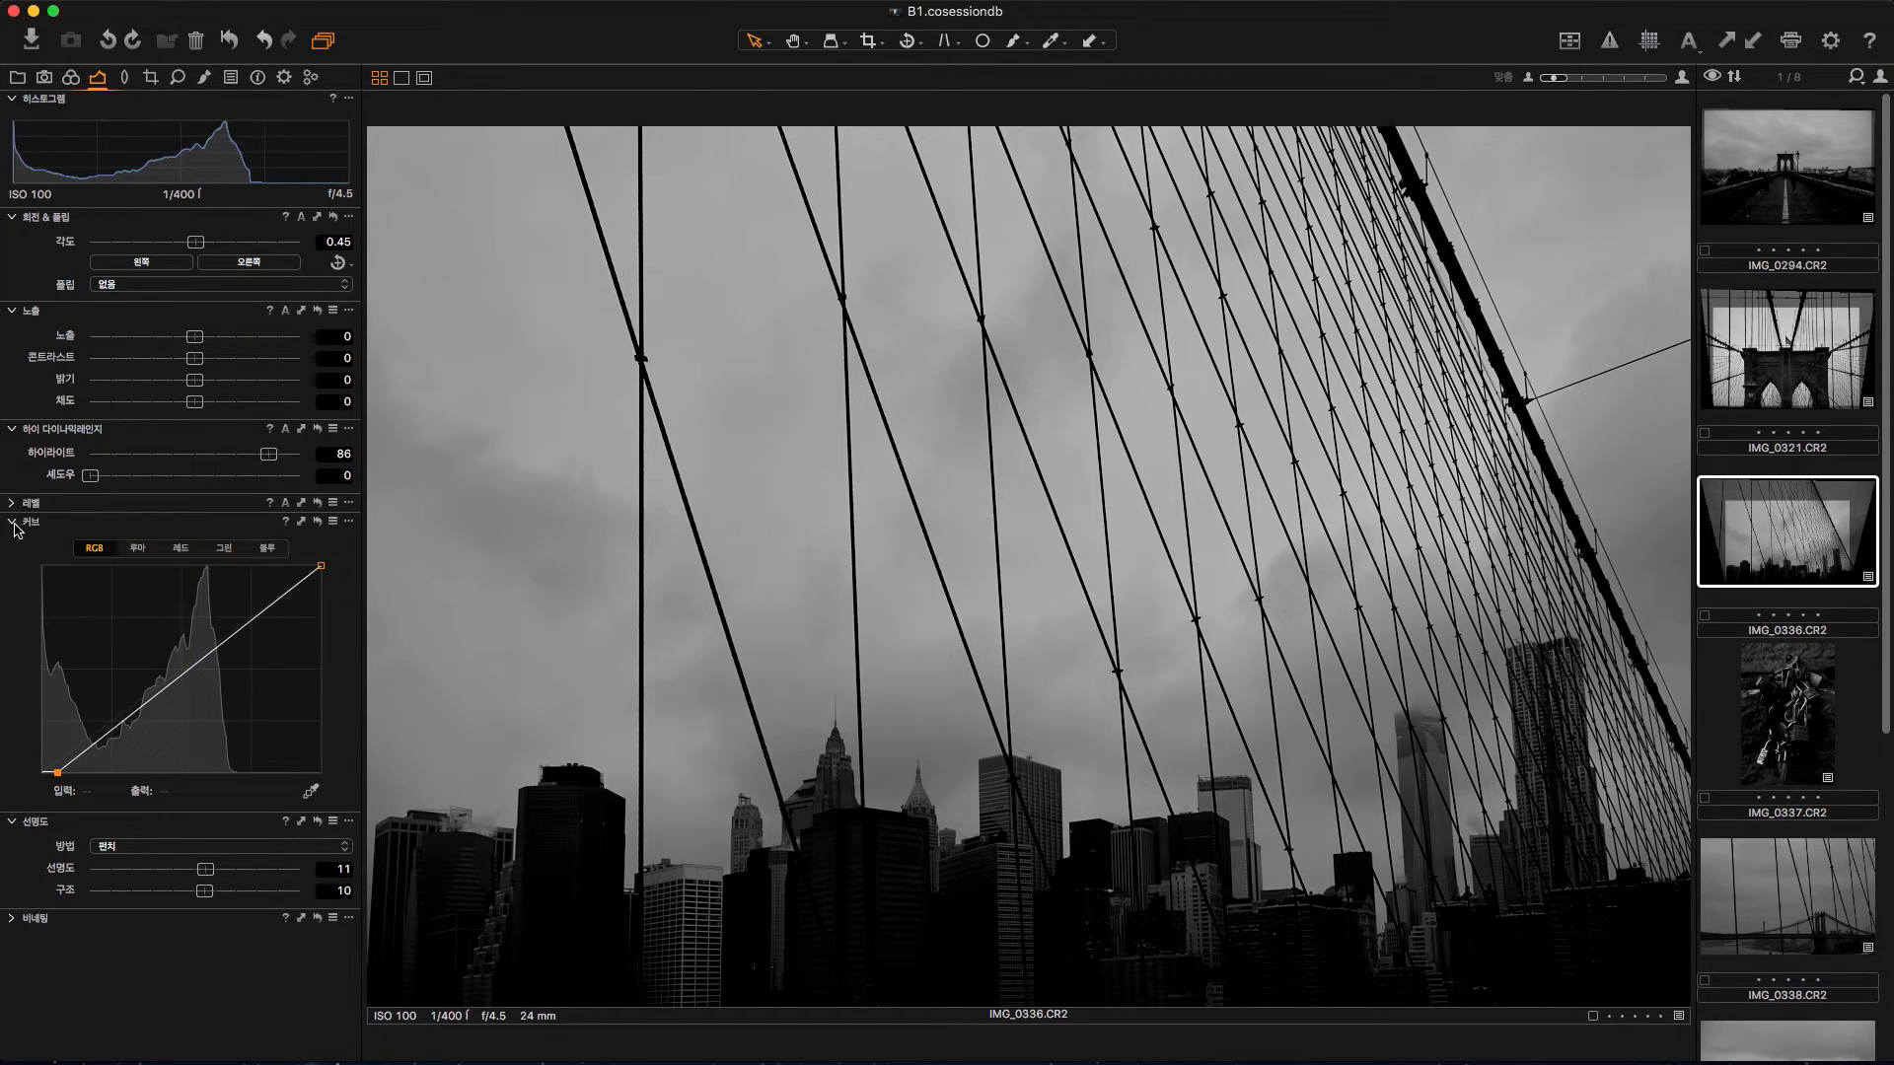
# Step: Set IMG_0336.CR2's contrast to 3 and ease the RGB curve's black point slightly back outward
pyautogui.moveTo(194, 365)
pyautogui.mouseDown()
pyautogui.moveTo(222, 365)
pyautogui.moveTo(205, 367)
pyautogui.mouseUp()
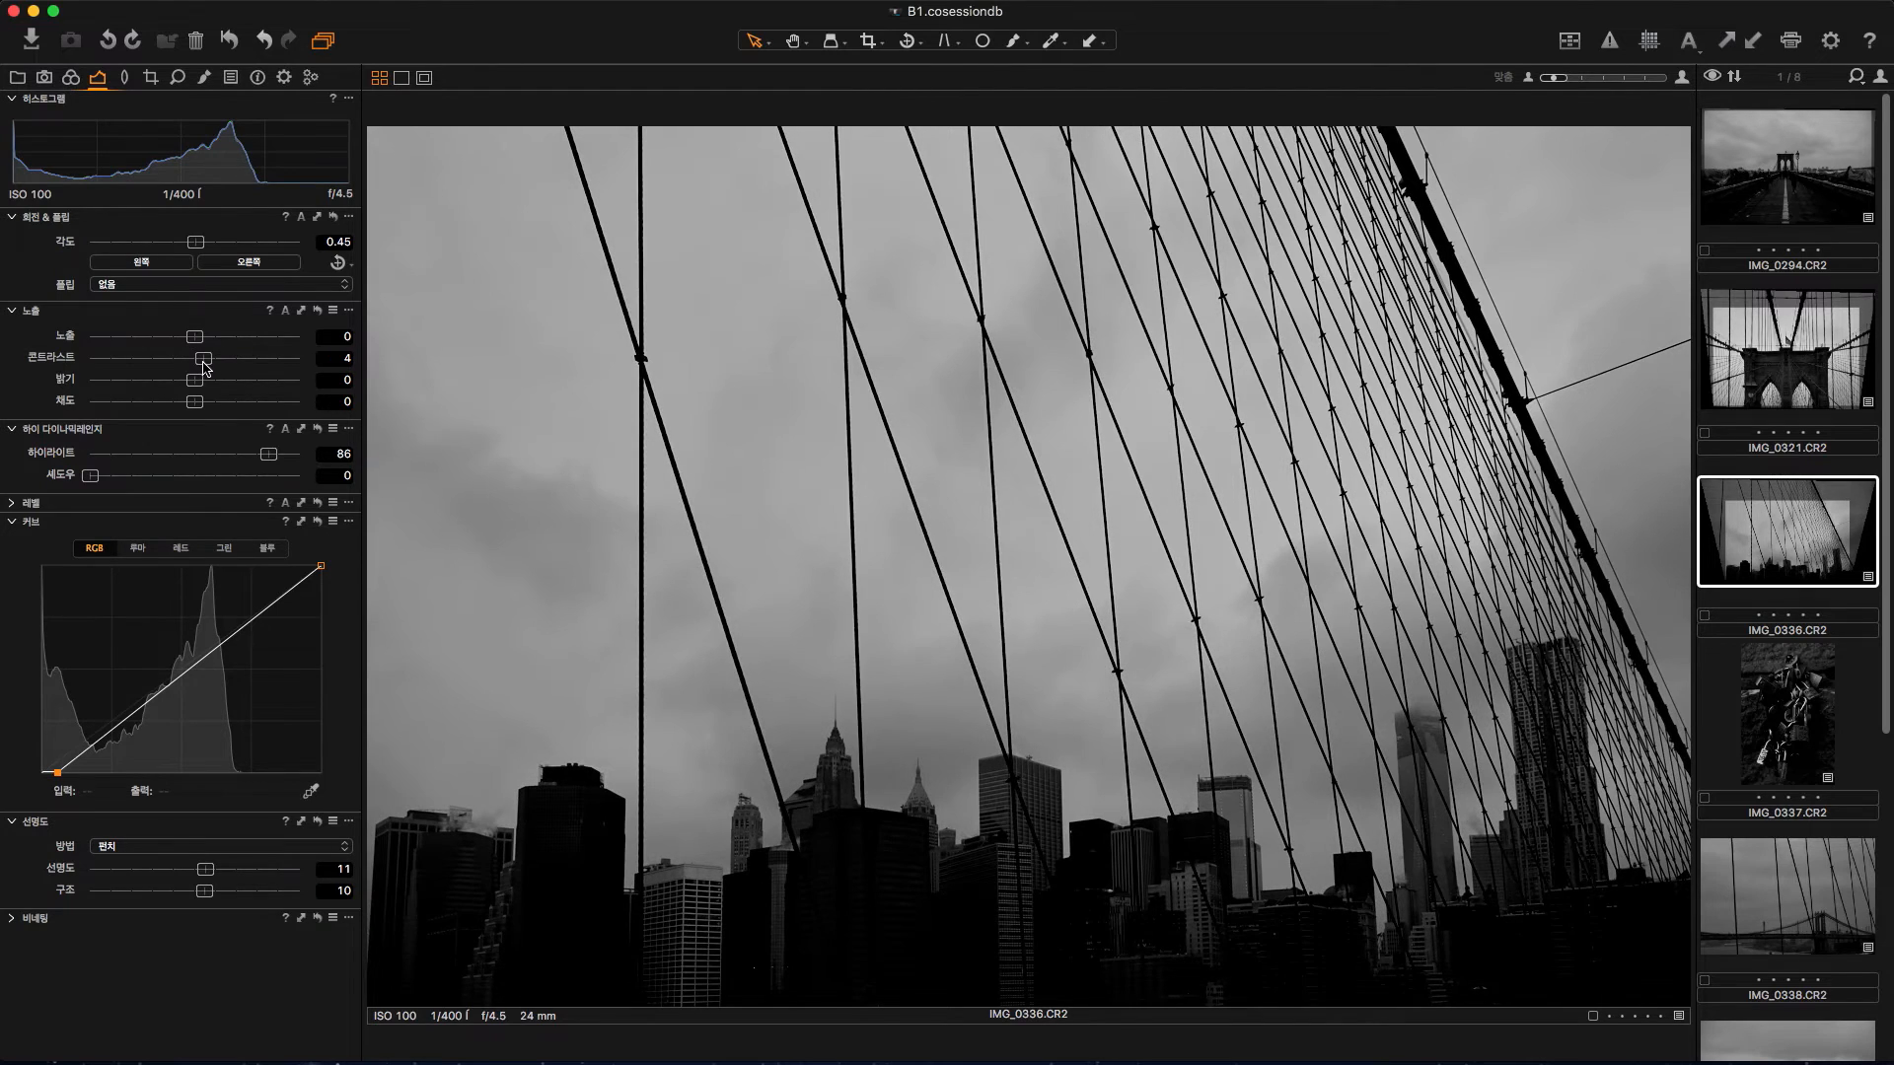
pyautogui.click(204, 367)
pyautogui.moveTo(204, 367); pyautogui.dragTo(202, 367)
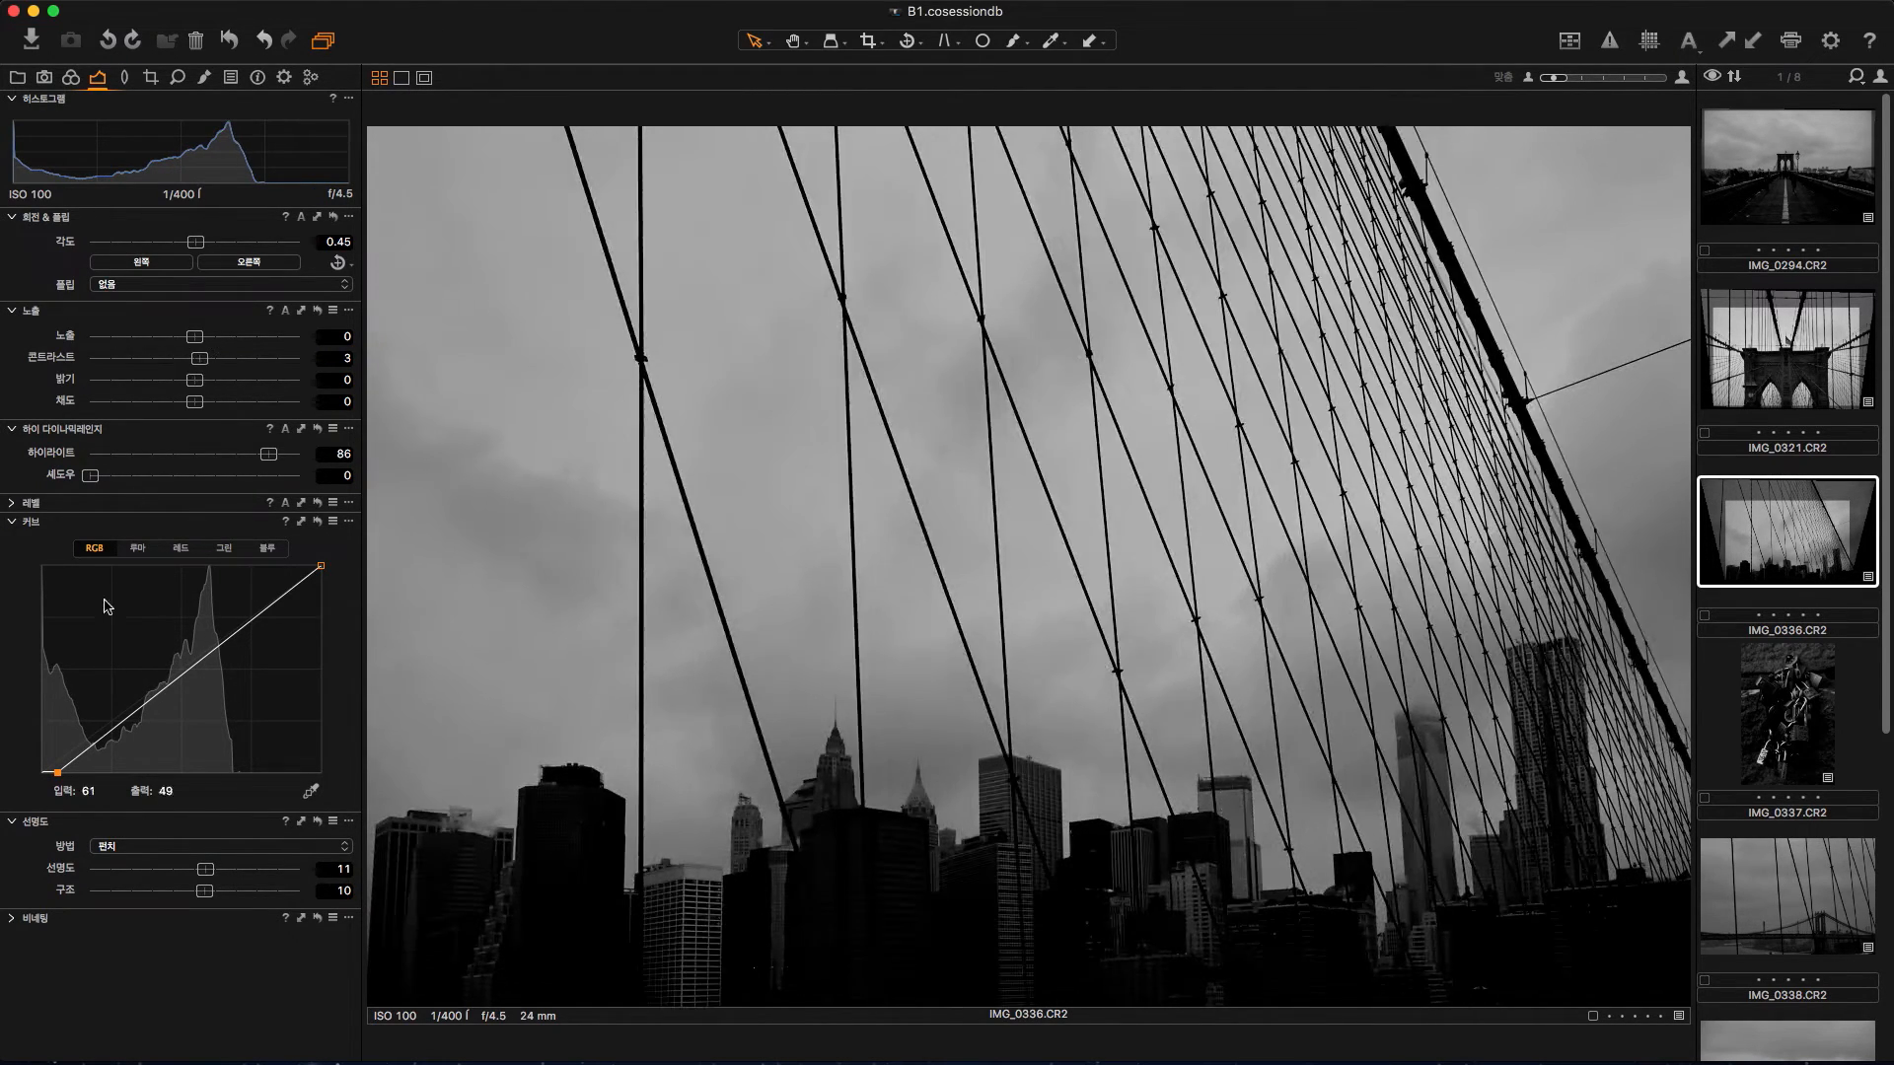
pyautogui.moveTo(58, 771); pyautogui.dragTo(51, 779)
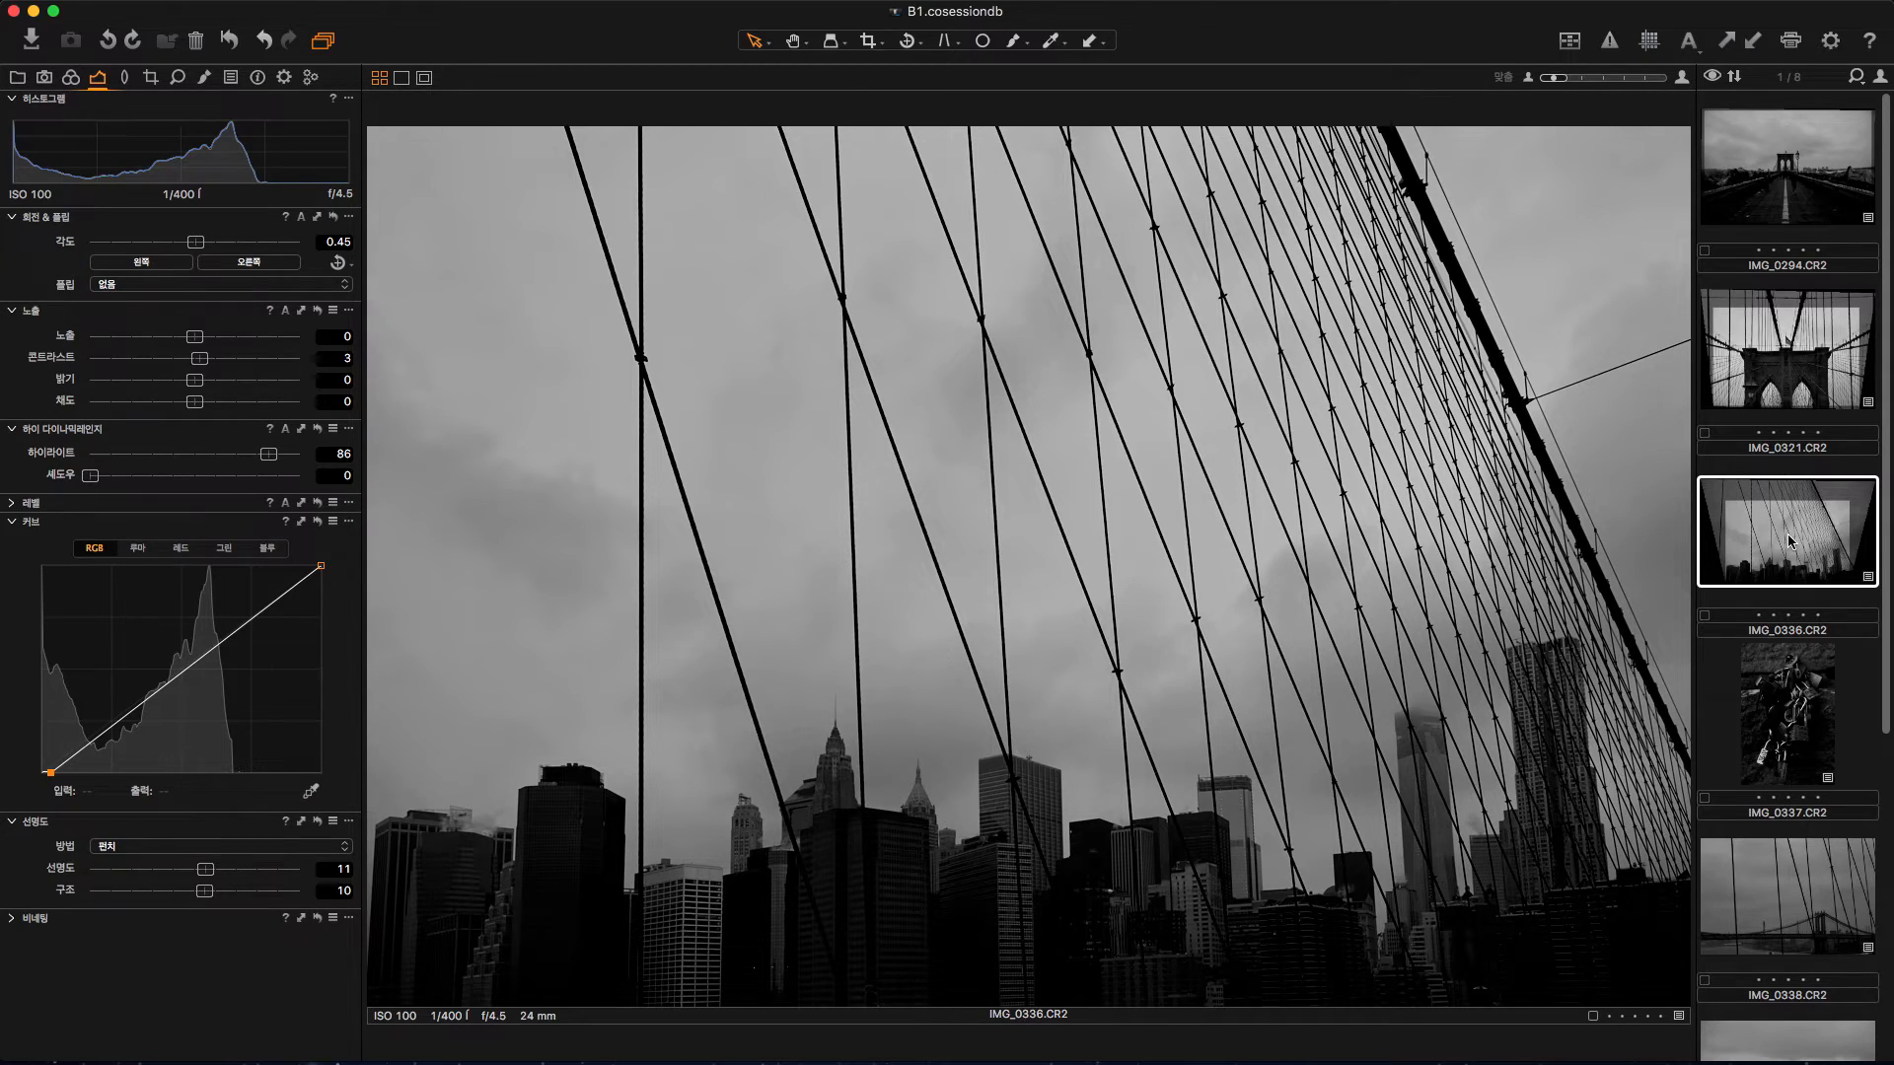
# Step: Raise IMG_0337.CR2's exposure to 0.43 and darken its edges with a vignetting amount of about -0.80
pyautogui.click(1799, 706)
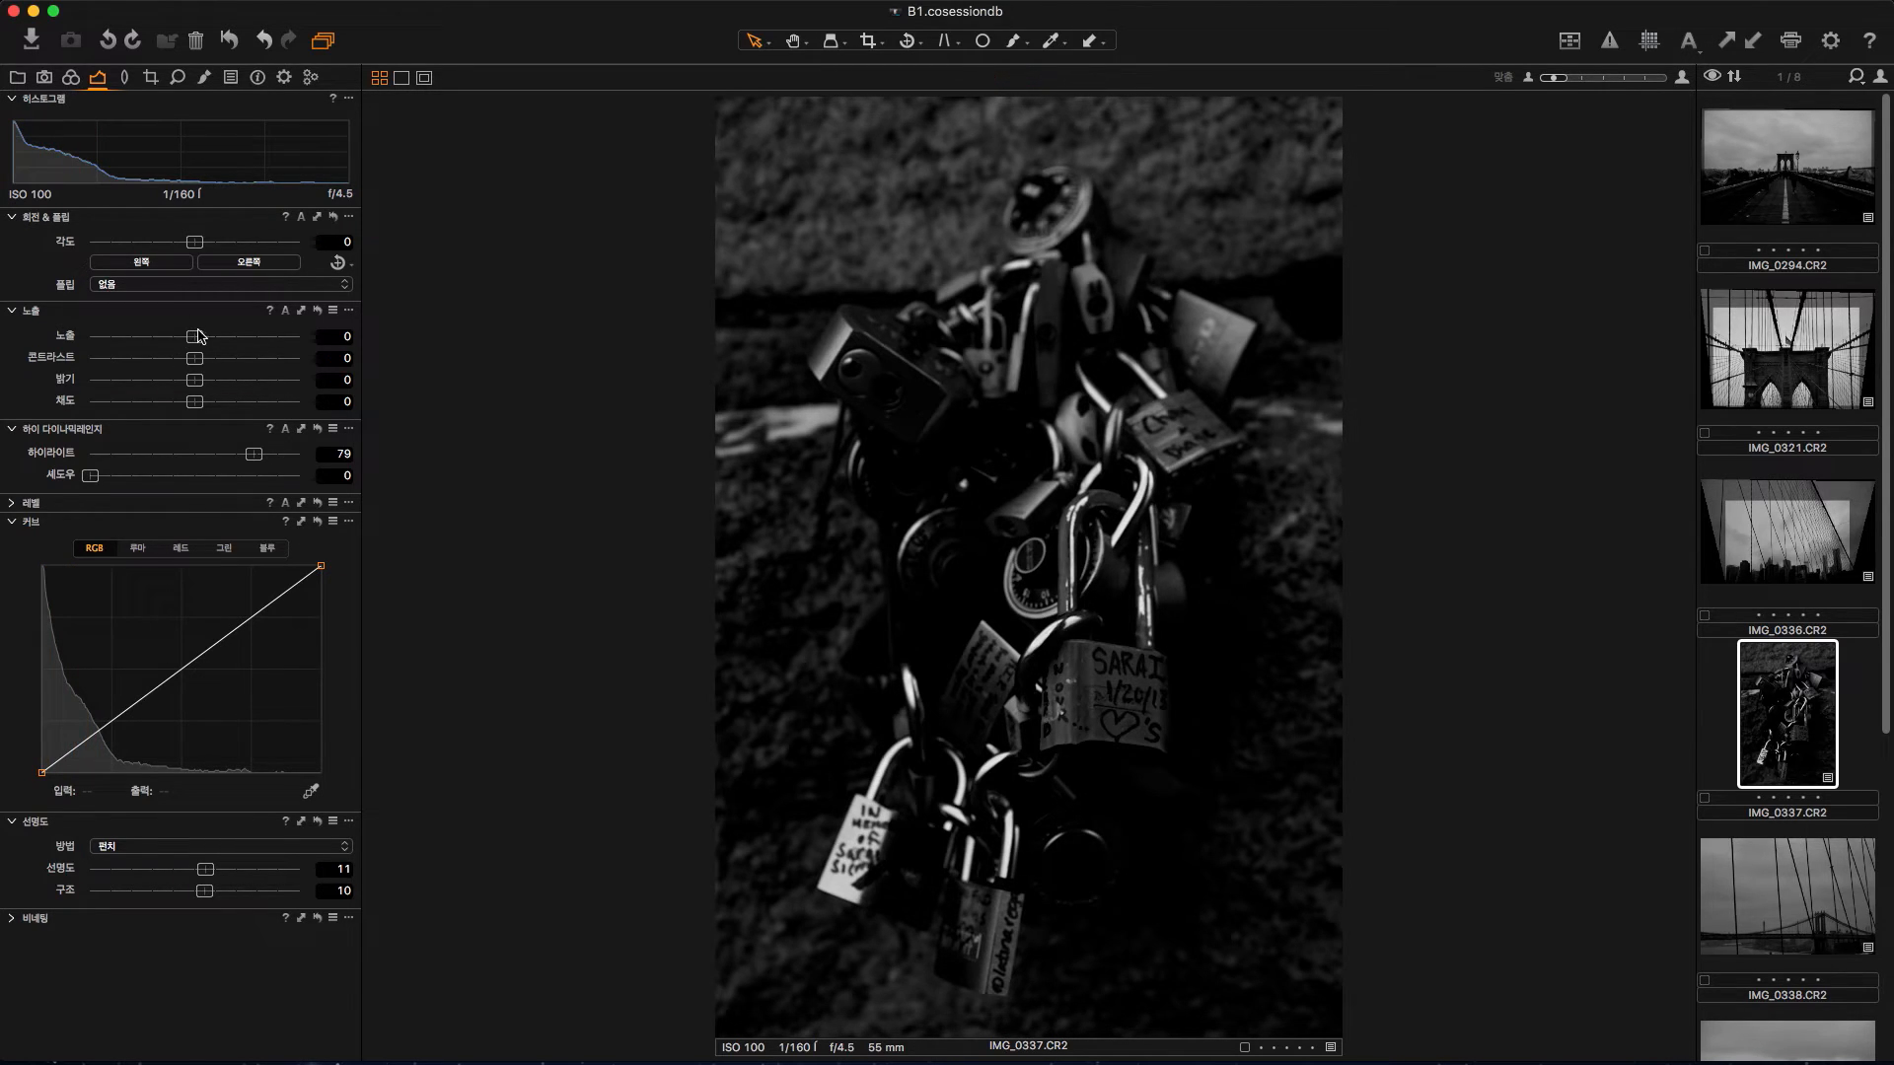
pyautogui.moveTo(203, 340); pyautogui.dragTo(212, 342)
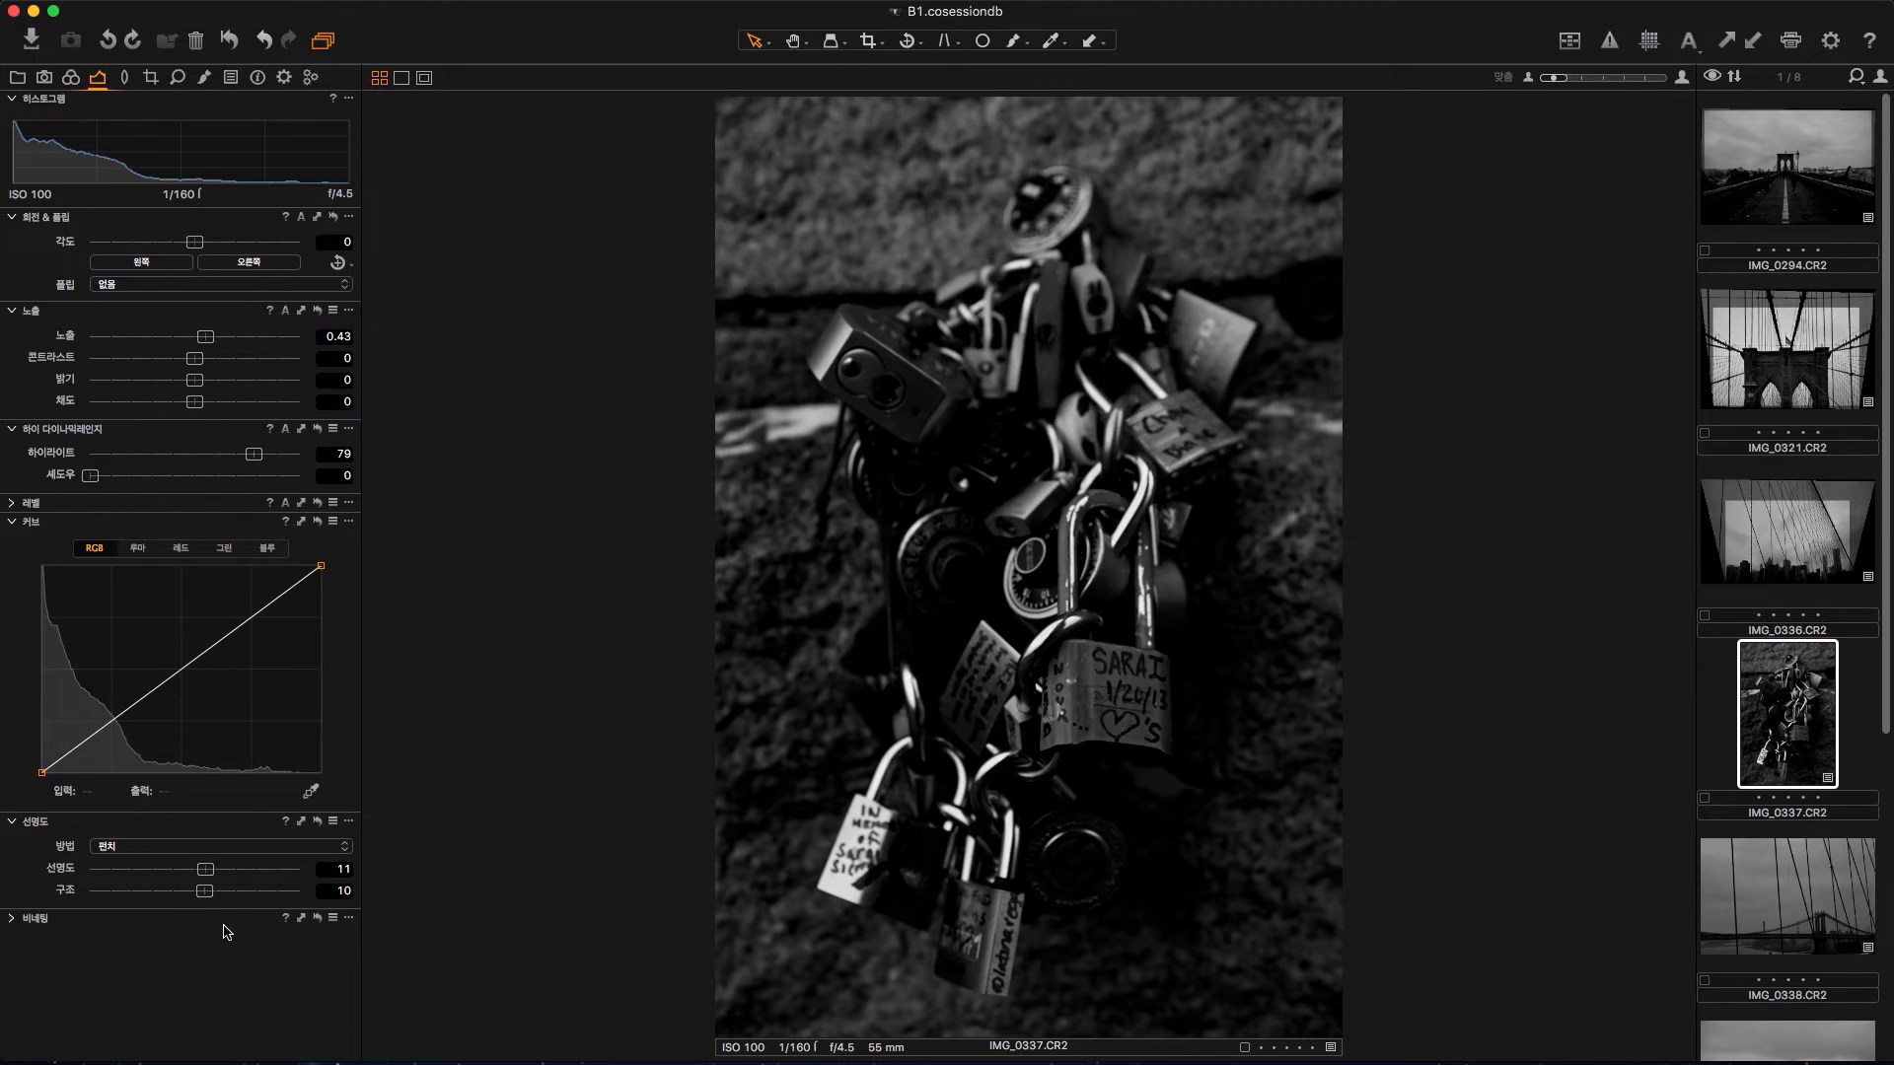
pyautogui.click(12, 918)
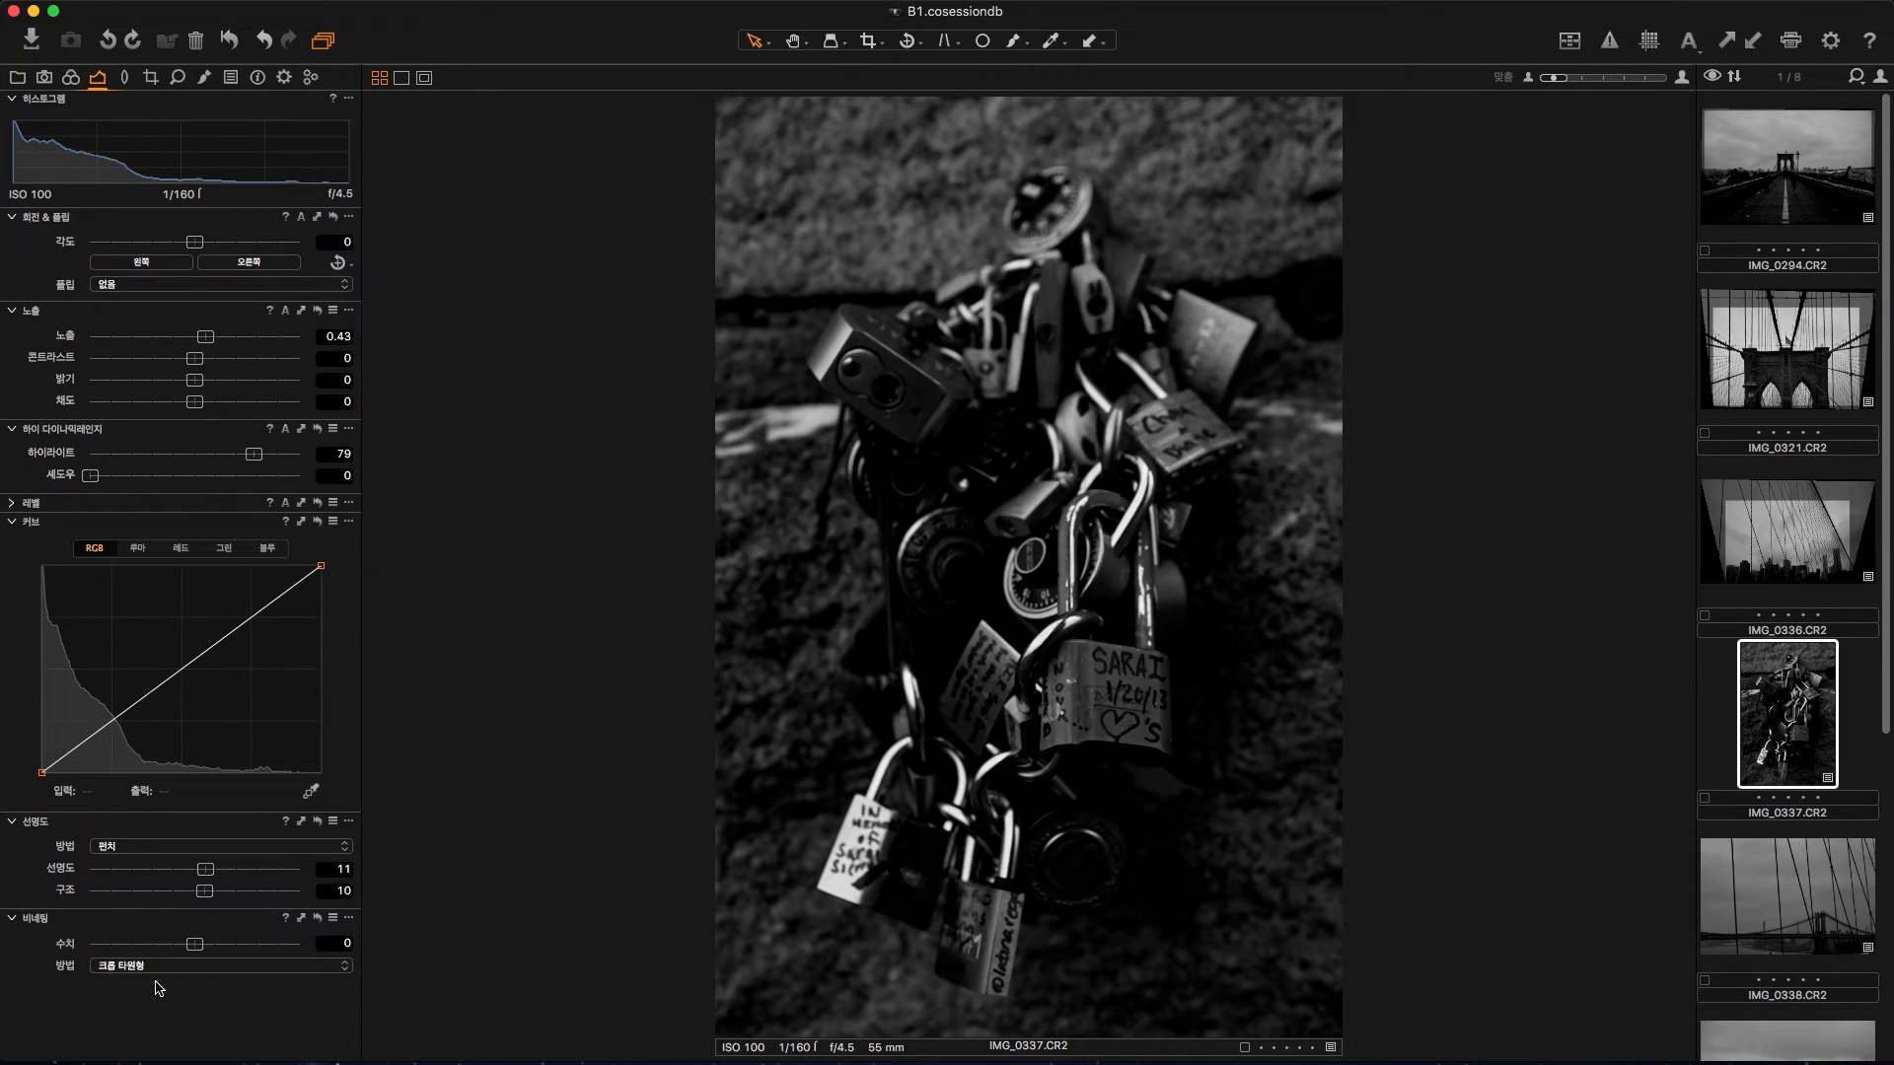
pyautogui.moveTo(193, 950); pyautogui.dragTo(174, 944)
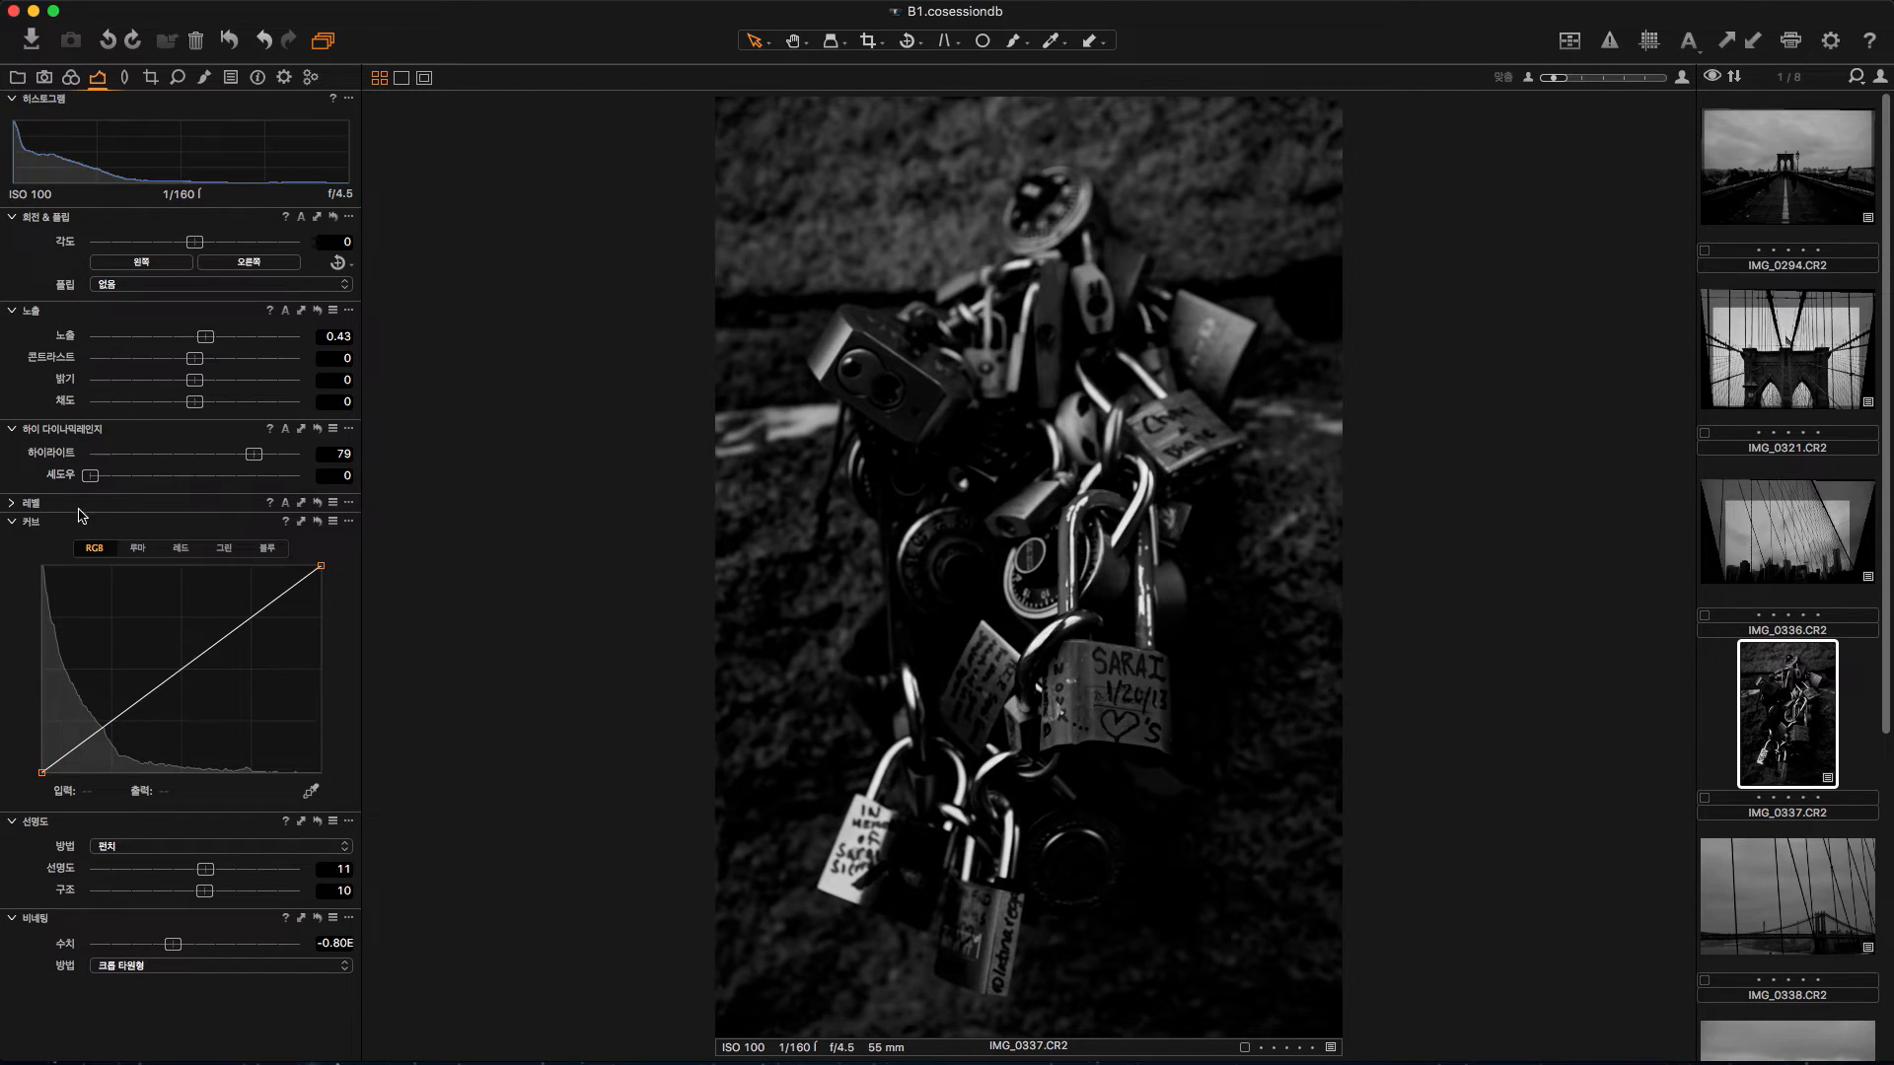
# Step: Set IMG_0337.CR2's RGB levels to shadow 13 and midtone 0.07, and strengthen the vignetting to about -0.94
pyautogui.click(12, 503)
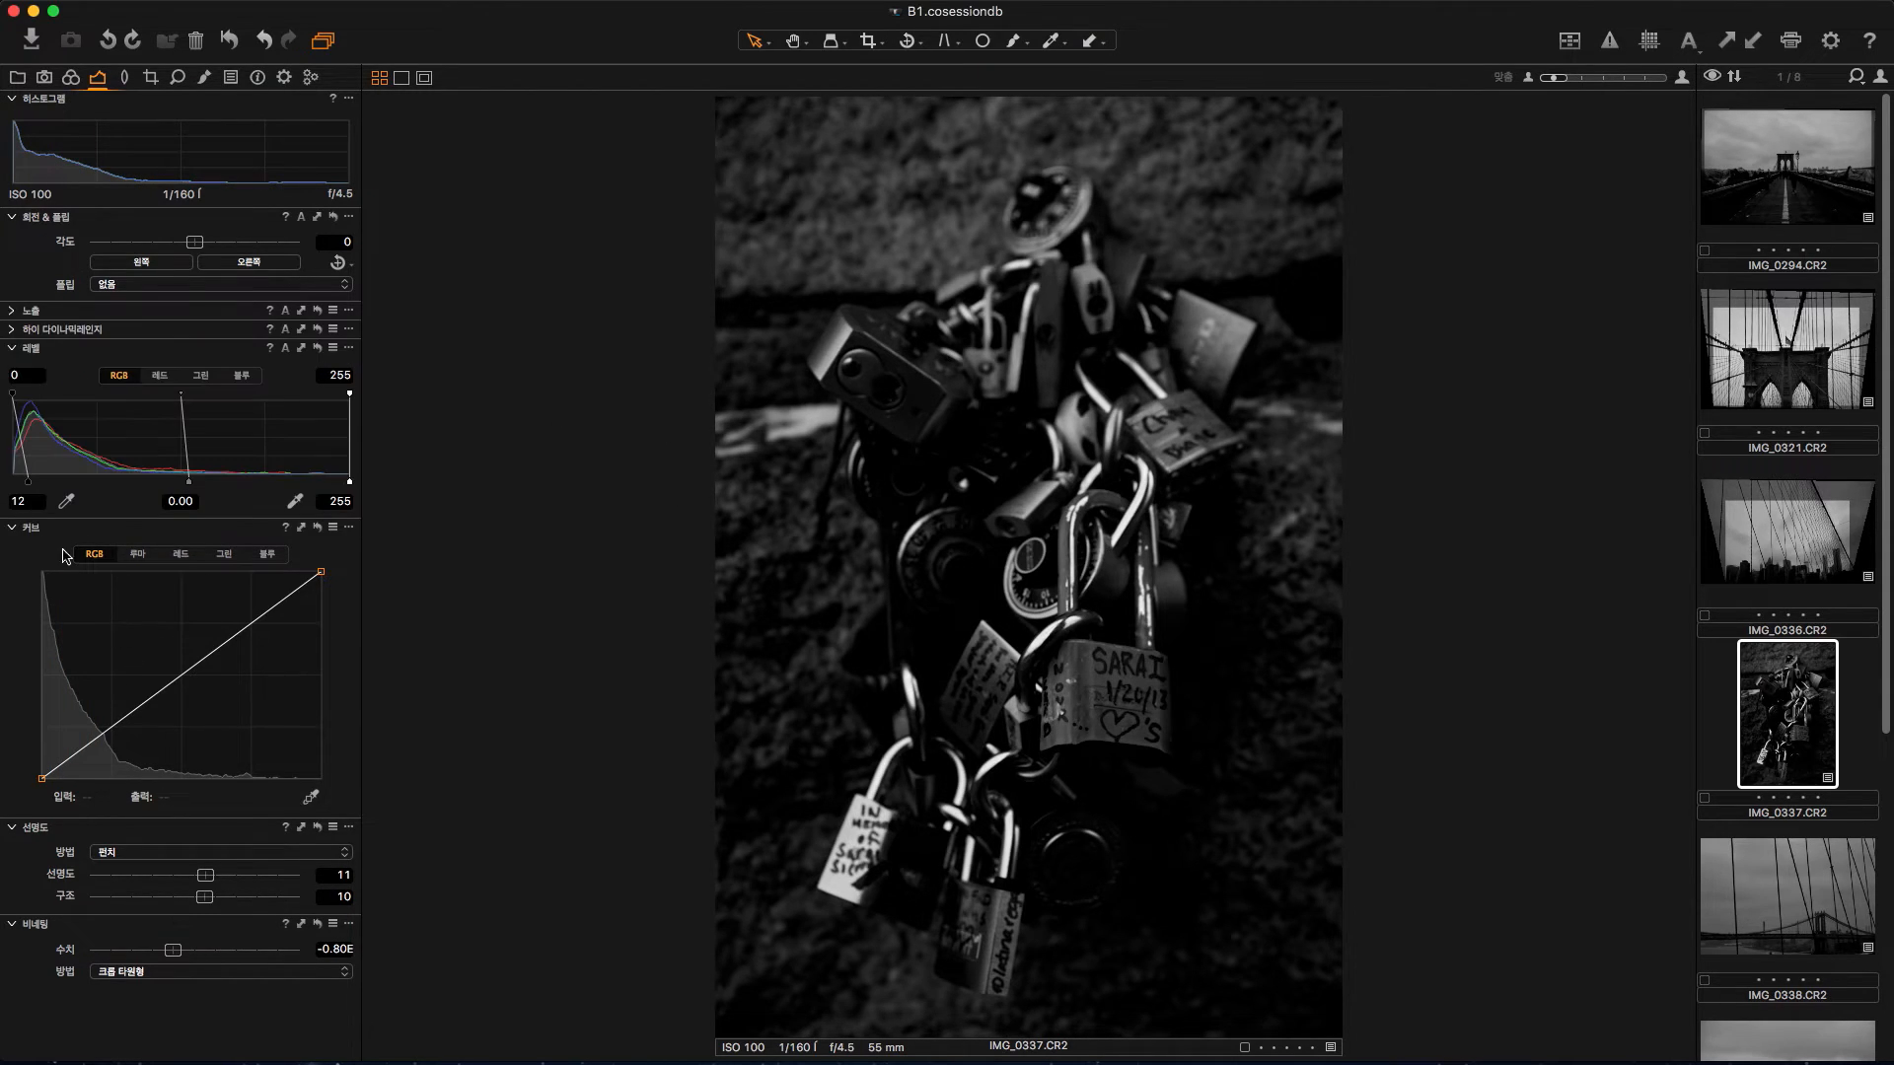
pyautogui.moveTo(29, 482); pyautogui.dragTo(30, 483)
pyautogui.moveTo(191, 488); pyautogui.dragTo(178, 494)
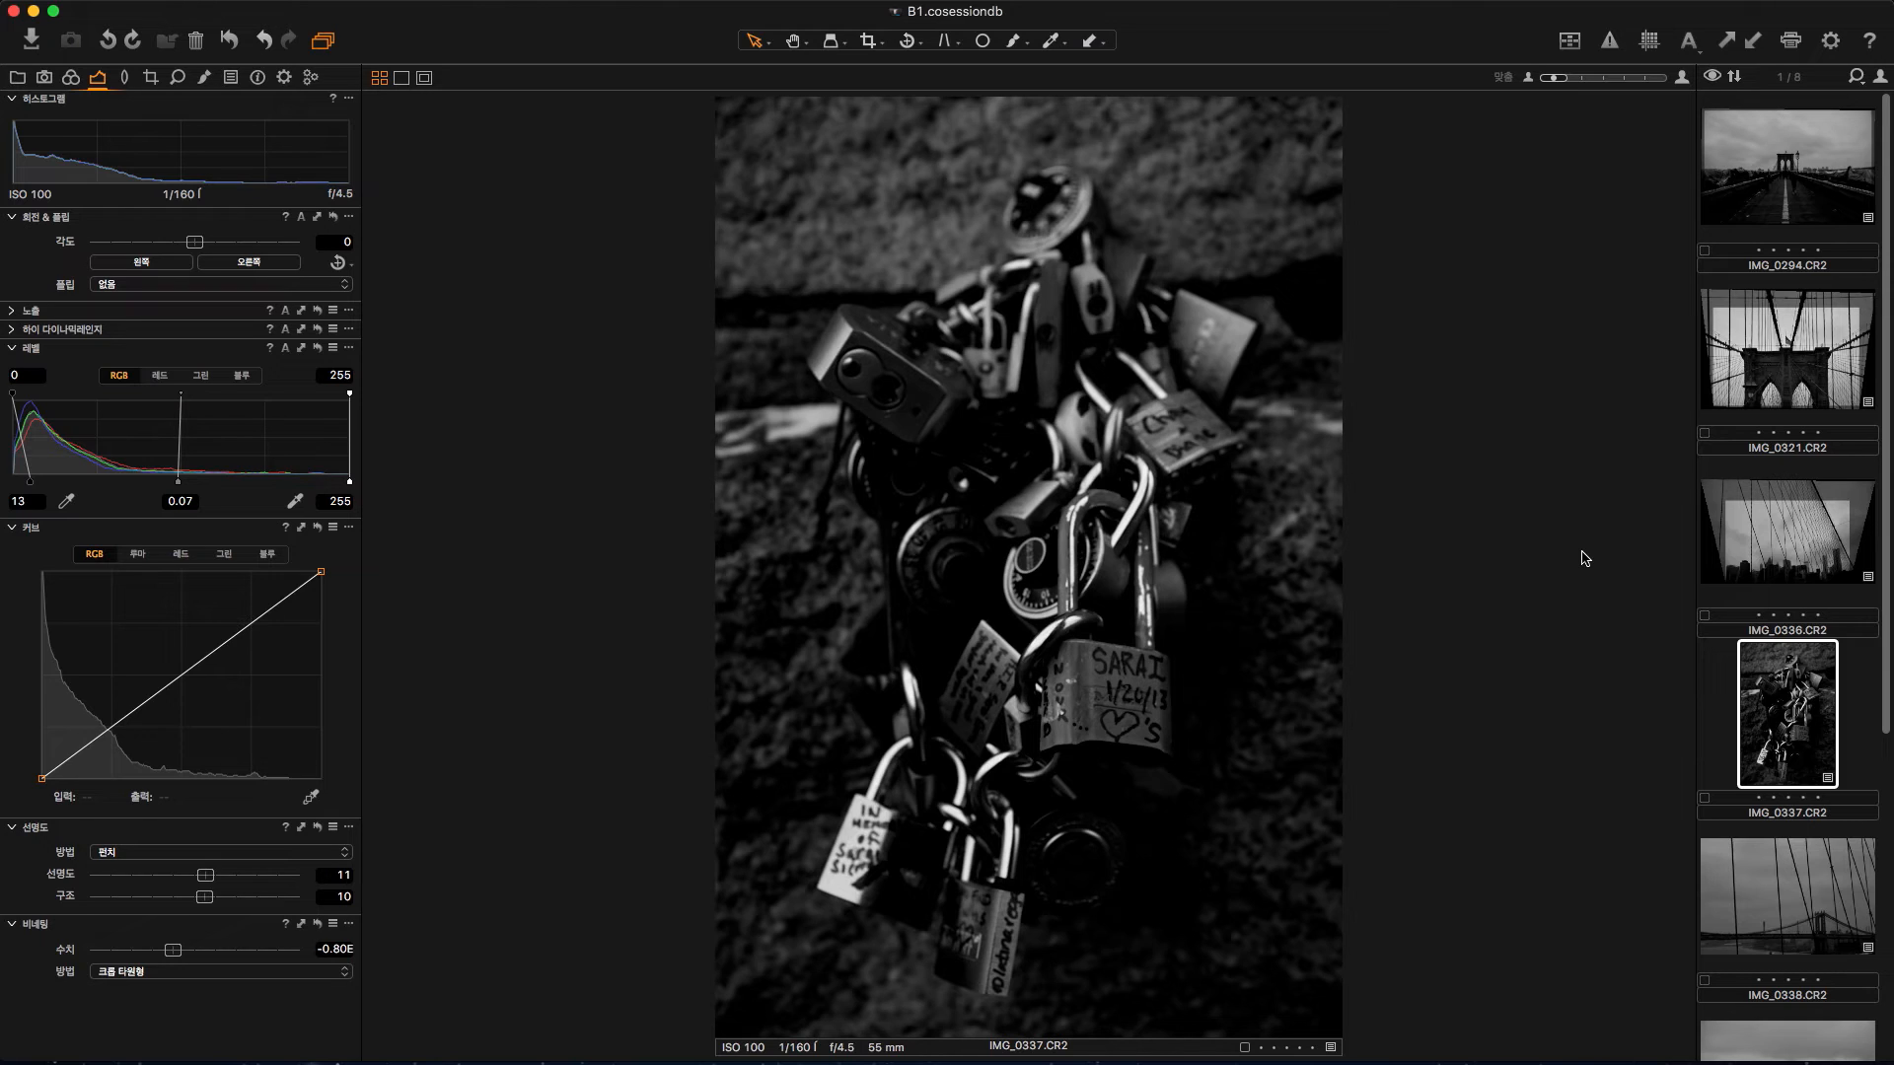
pyautogui.moveTo(172, 950); pyautogui.dragTo(170, 951)
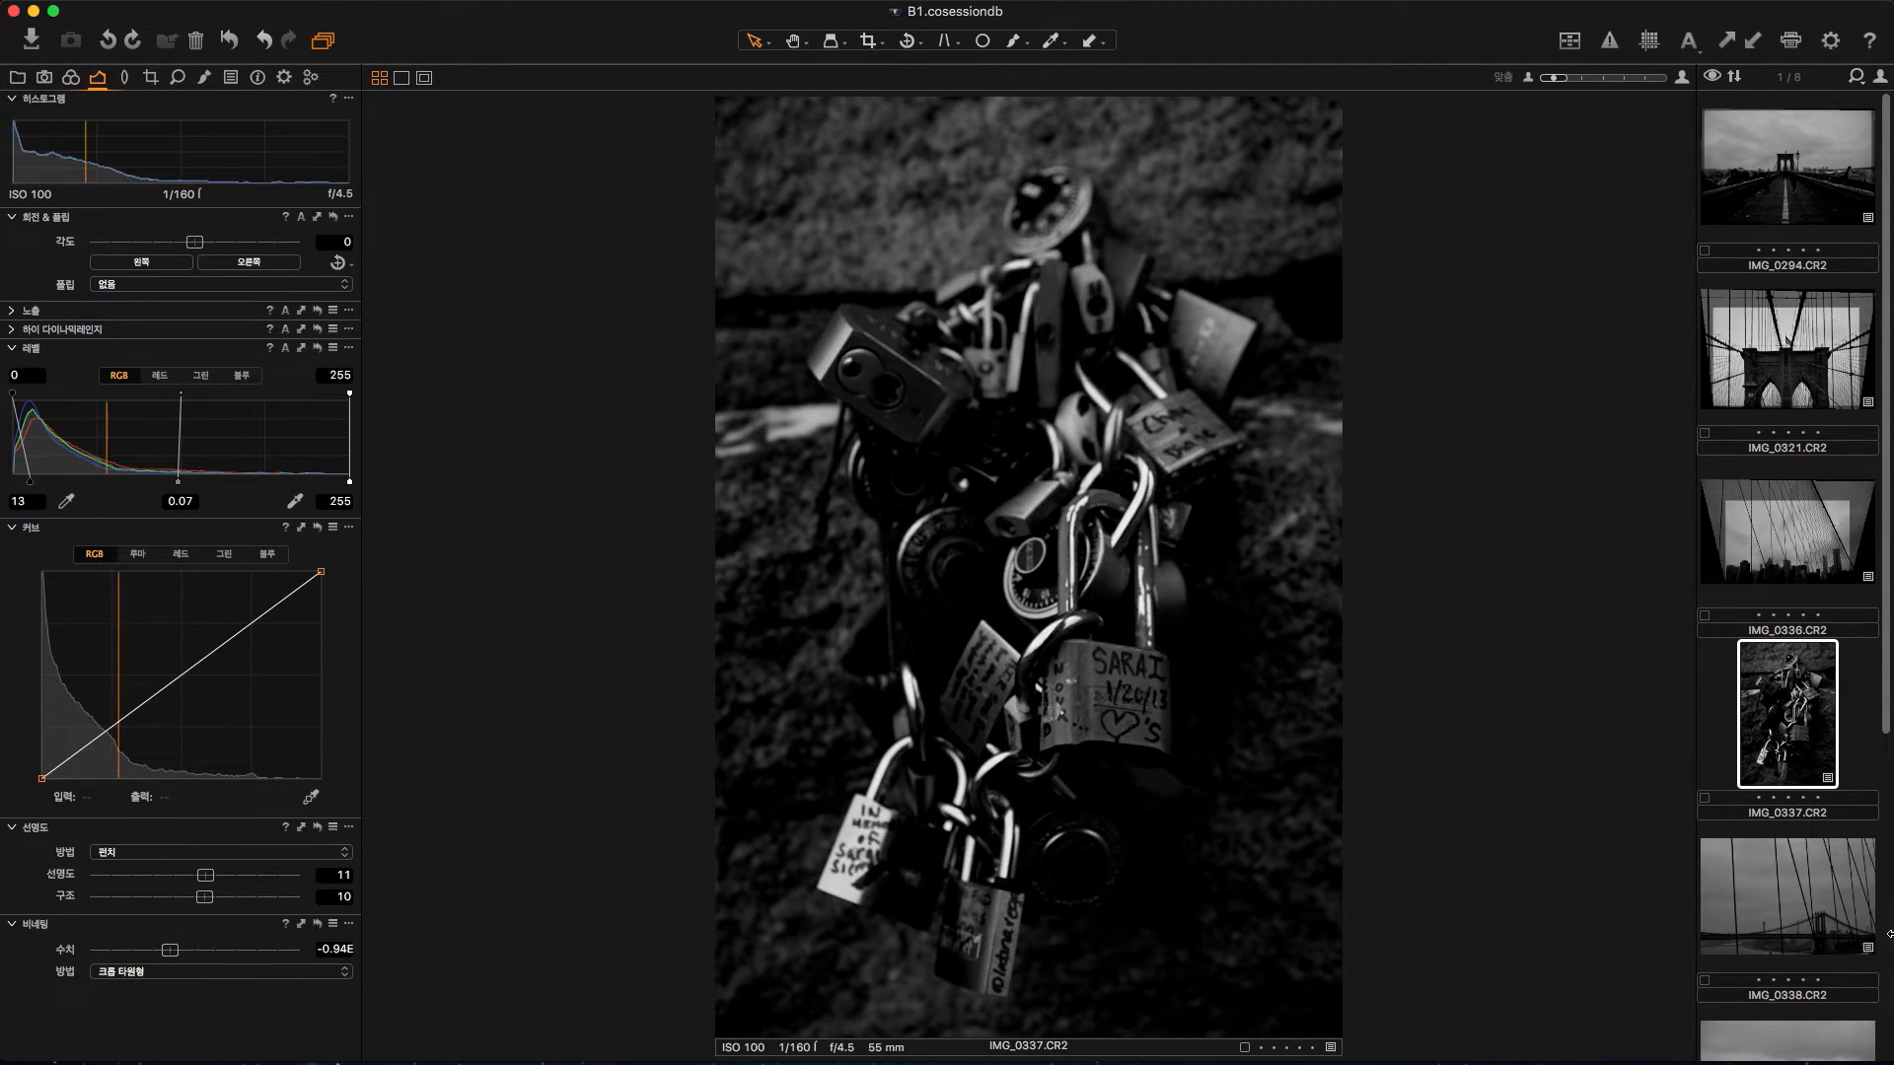
# Step: Set IMG_0338.CR2's exposure to 0.33 and contrast to 10
pyautogui.click(1790, 902)
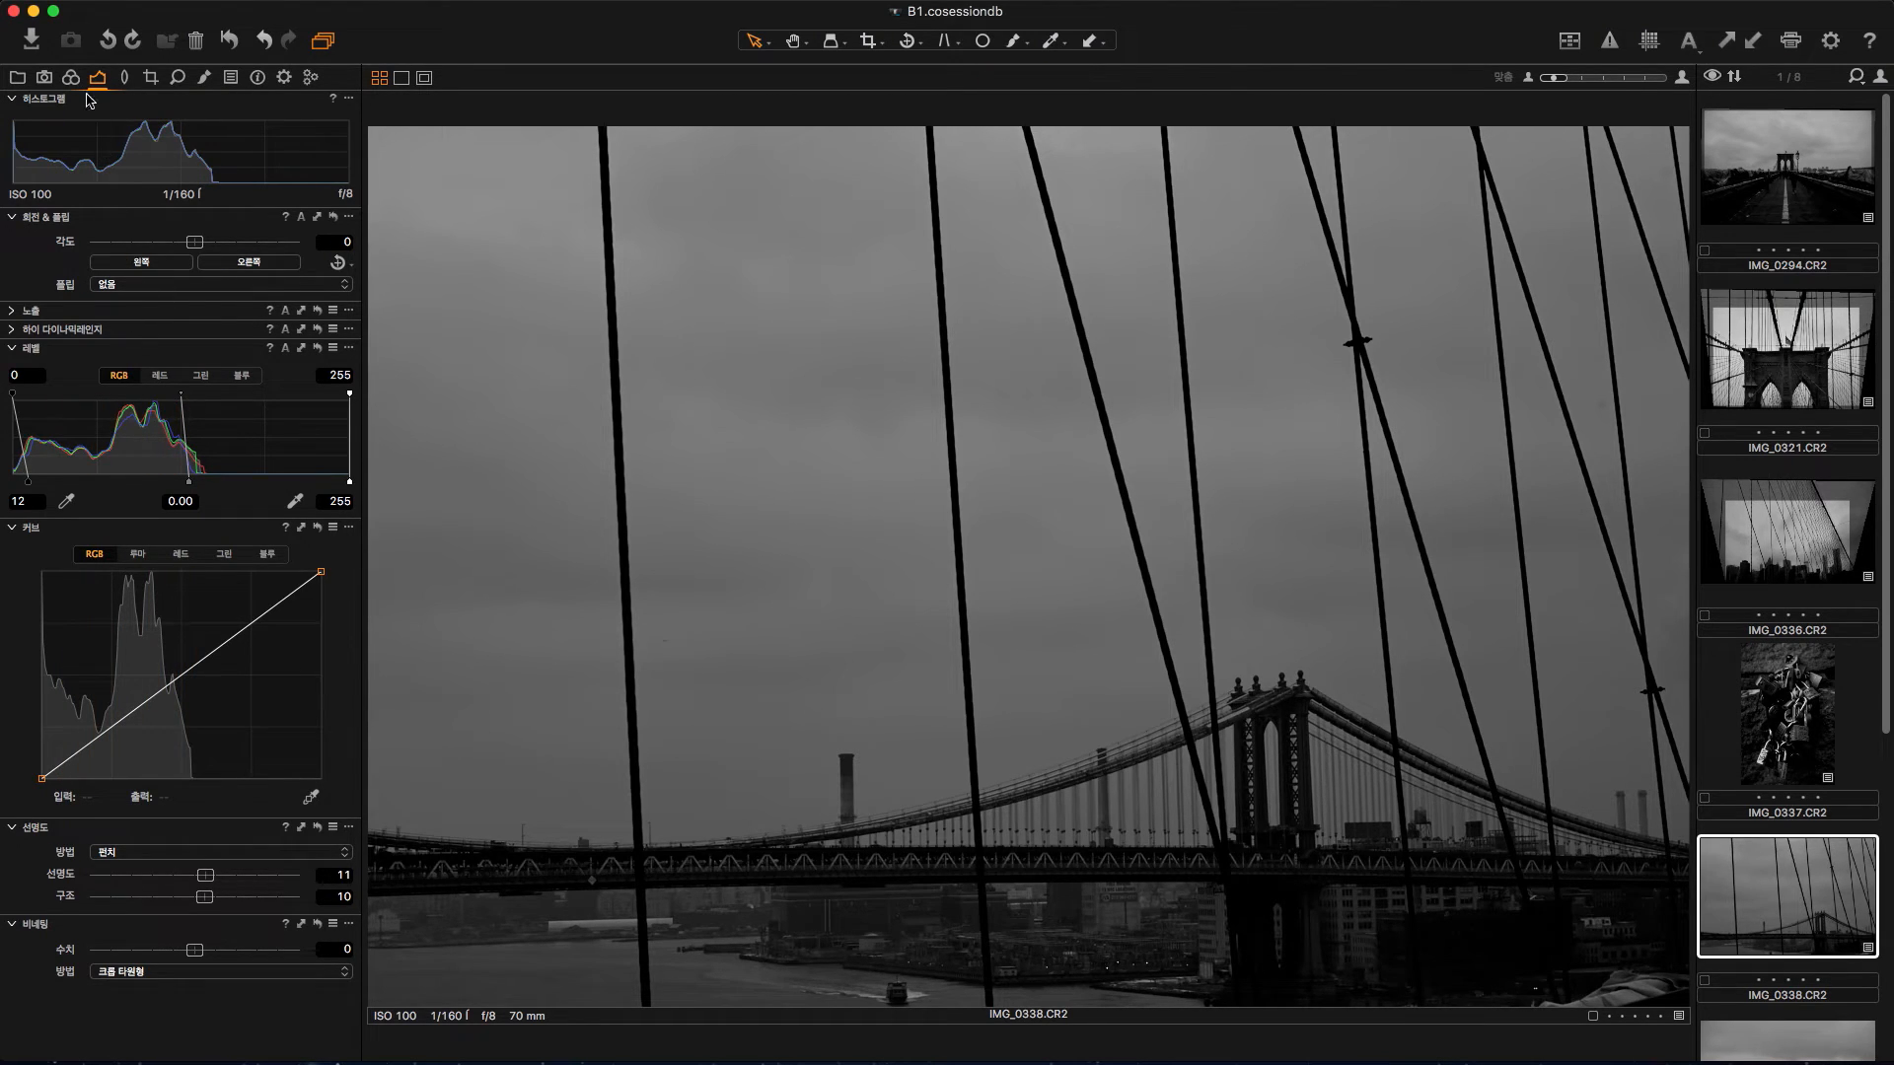
pyautogui.click(16, 311)
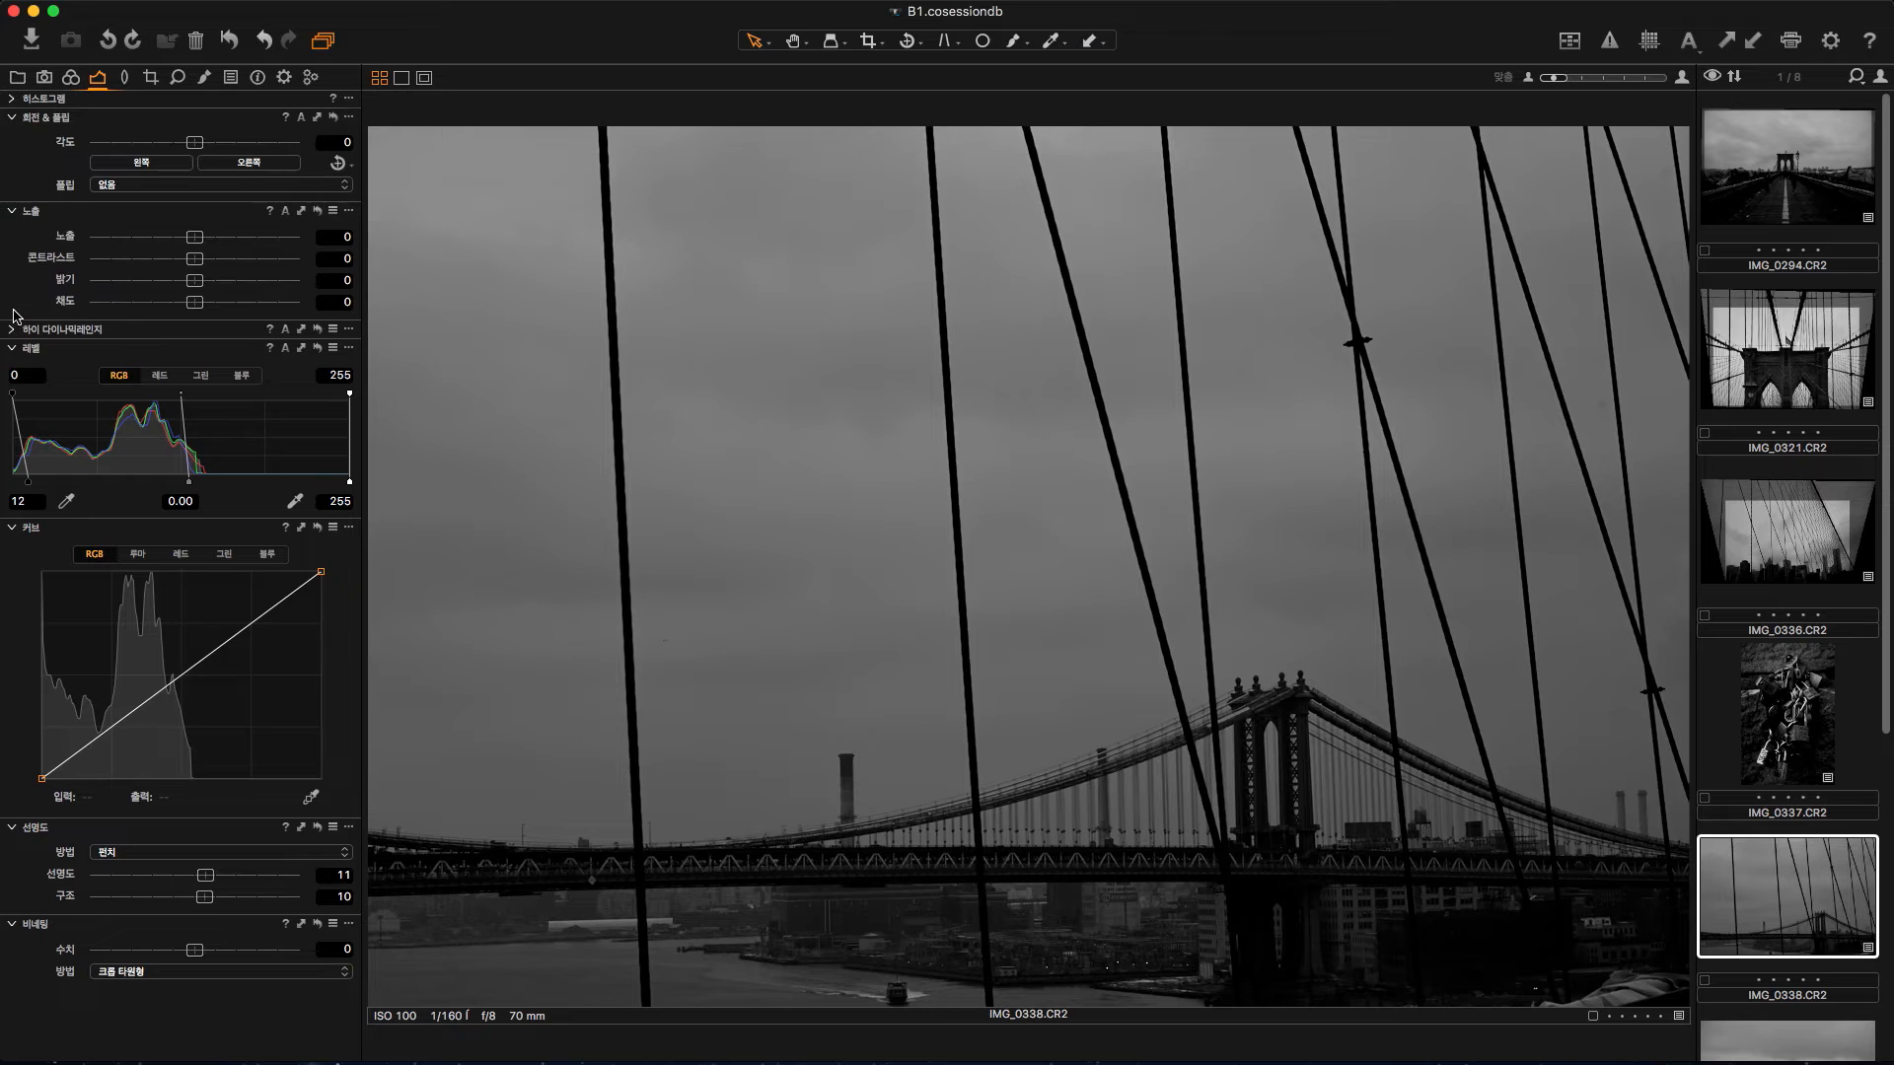
pyautogui.moveTo(199, 240); pyautogui.dragTo(220, 271)
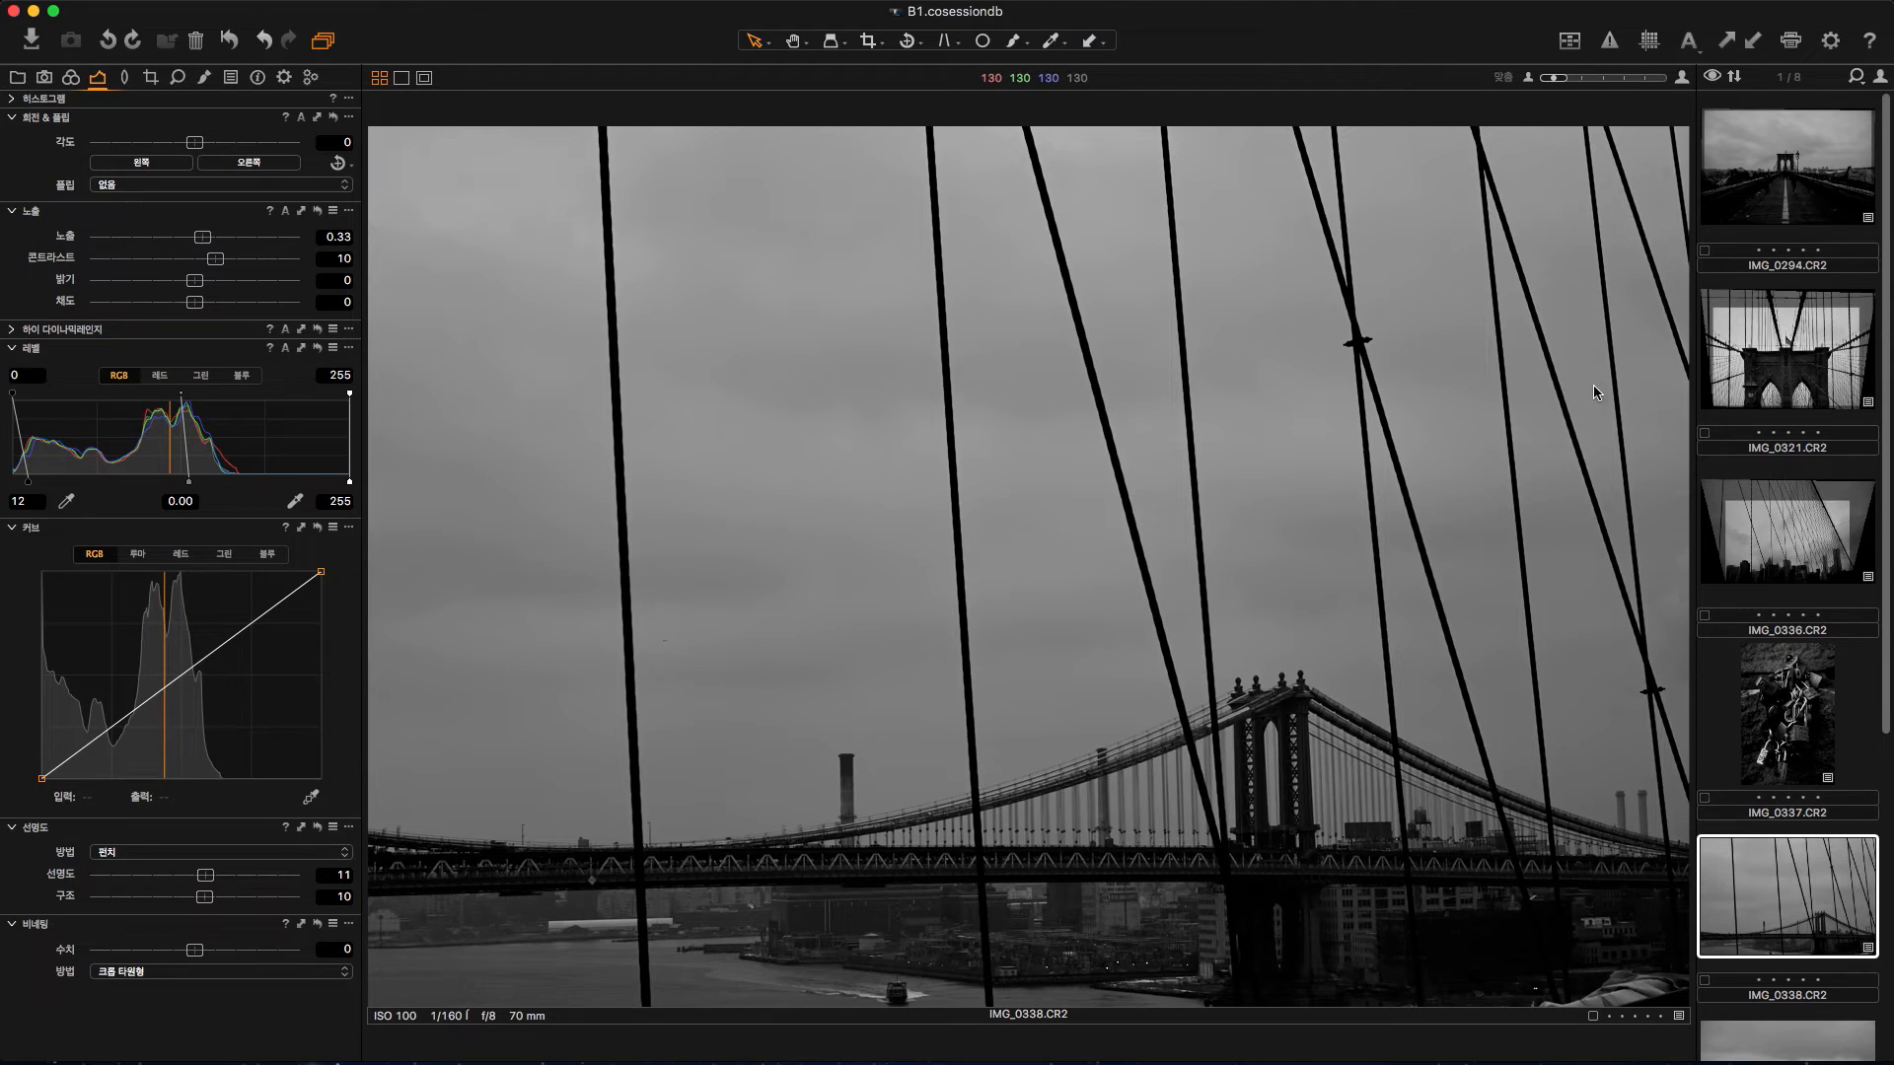
# Step: Remove the round dust spot in IMG_0338.CR2's sky between the bridge cables with a spot removal circle sized to match
pyautogui.click(796, 42)
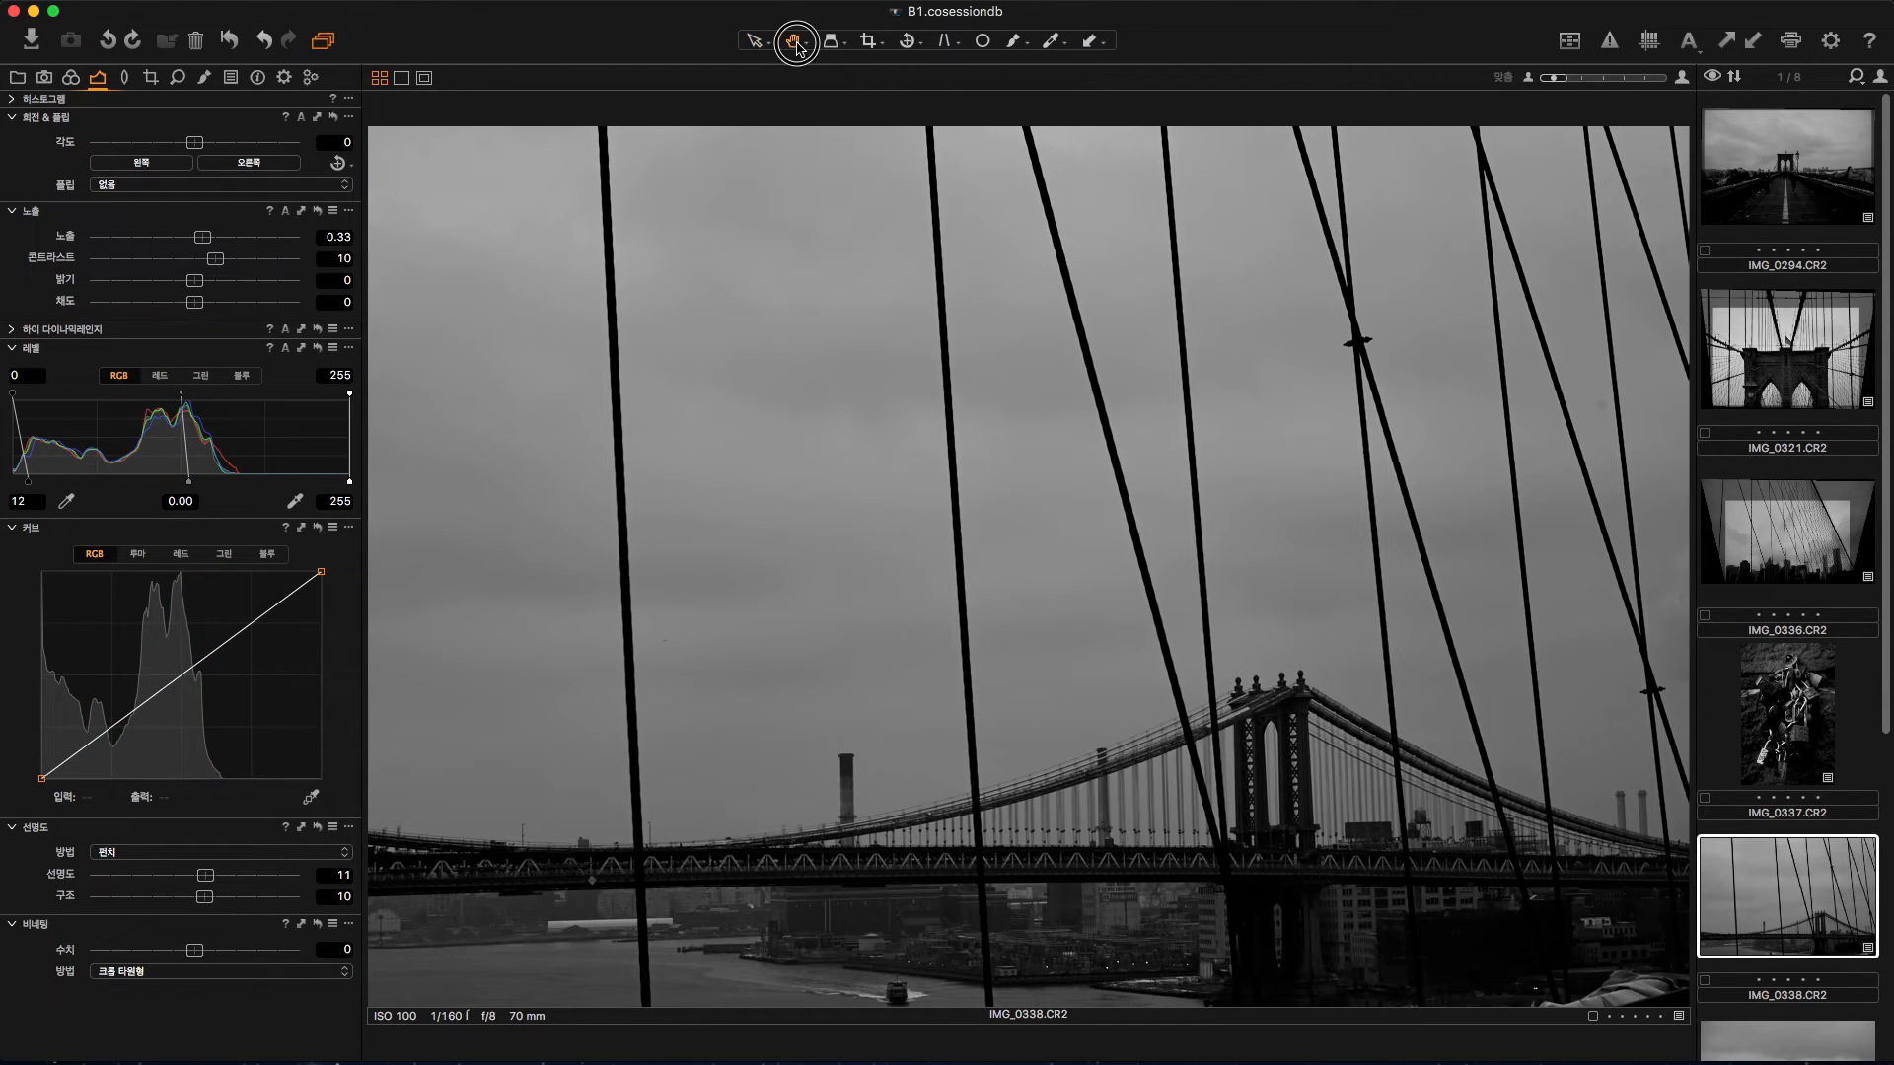
pyautogui.click(1539, 535)
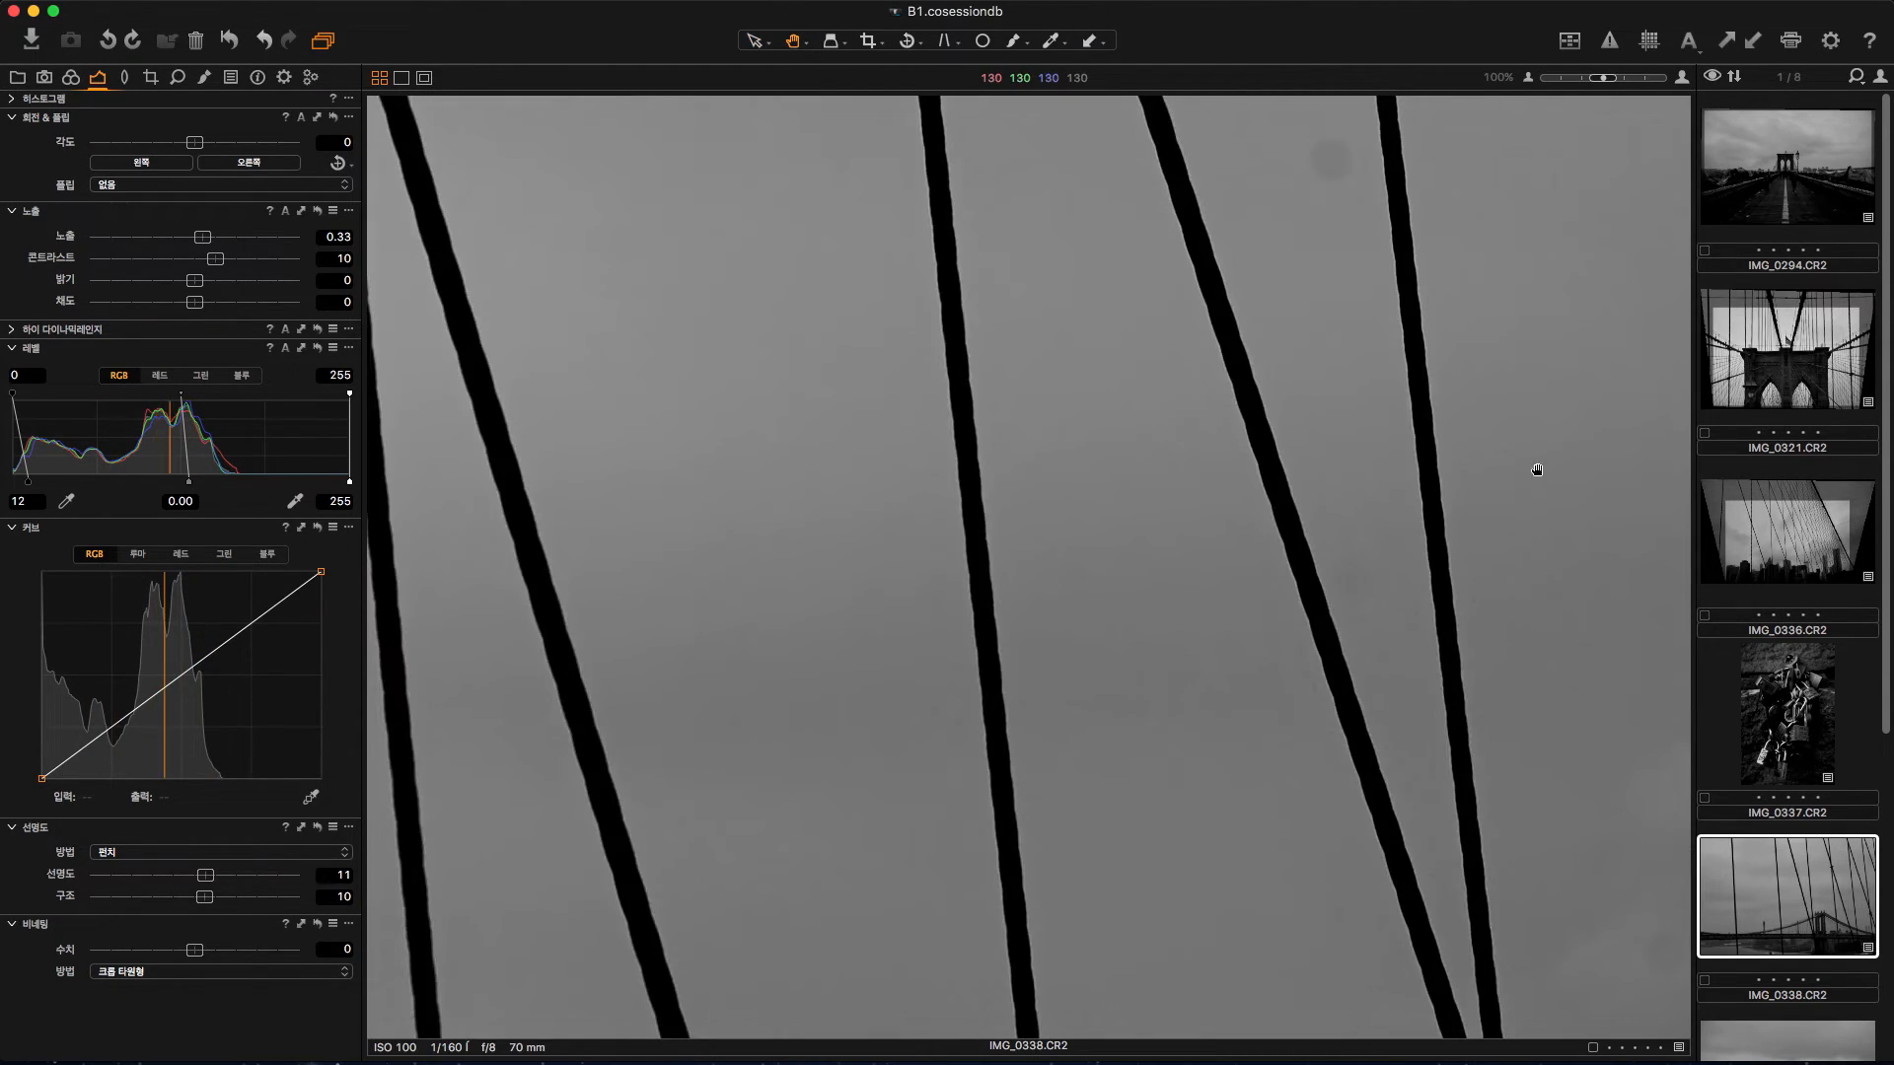
pyautogui.click(937, 302)
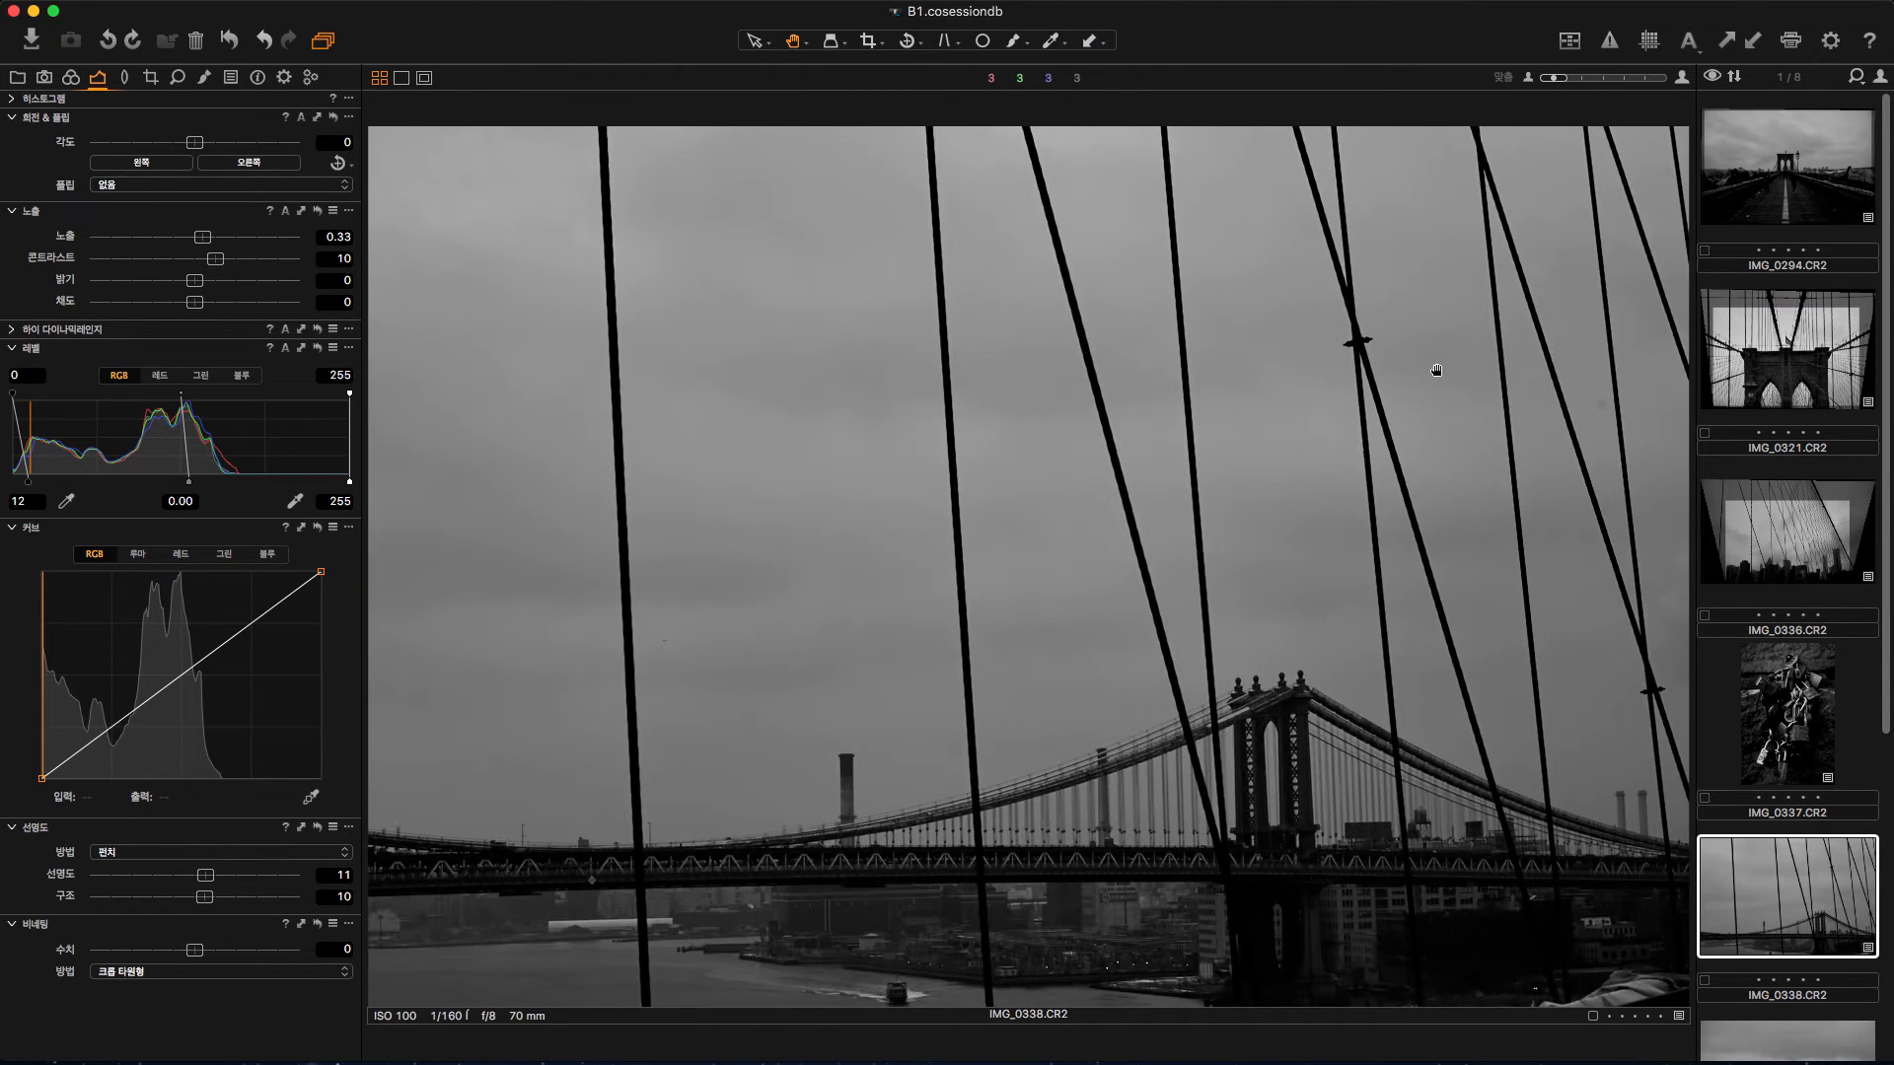
pyautogui.click(1445, 369)
pyautogui.moveTo(1479, 346); pyautogui.dragTo(1192, 499)
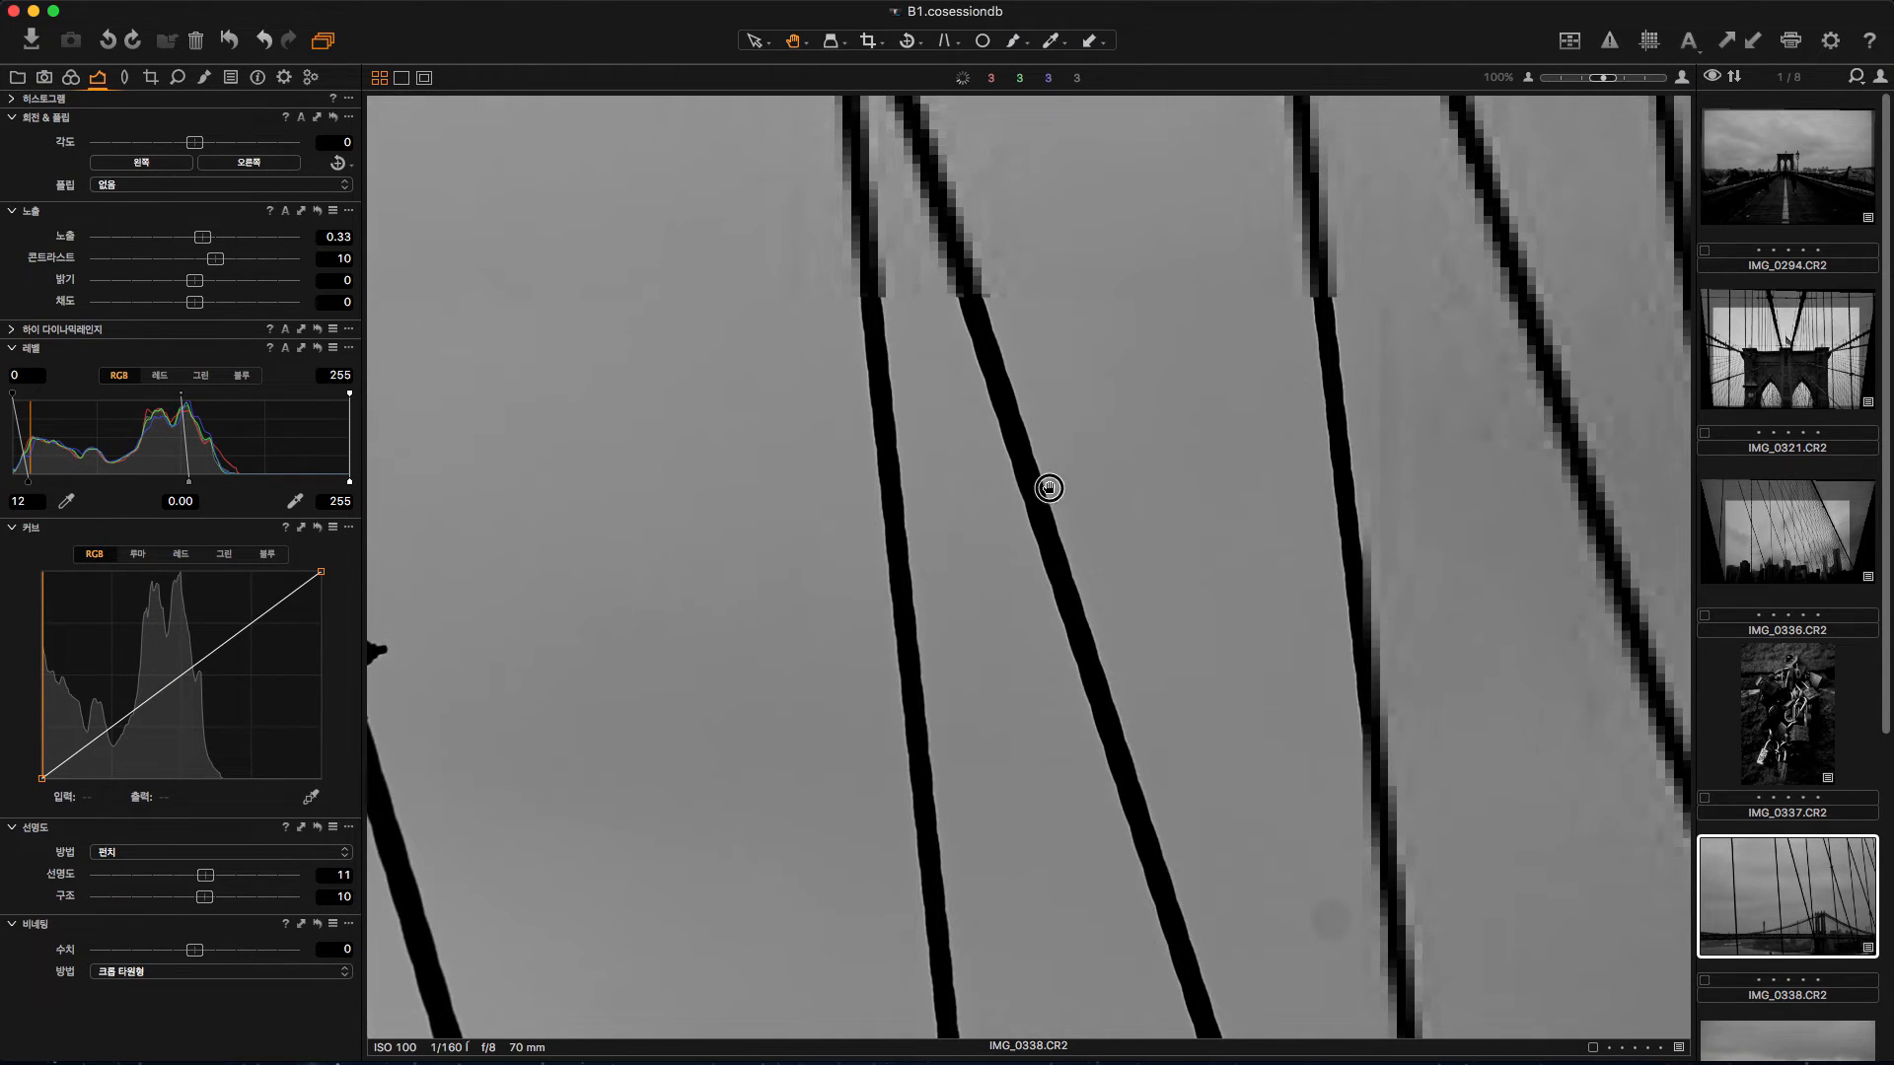
pyautogui.moveTo(1063, 326); pyautogui.dragTo(1329, 584)
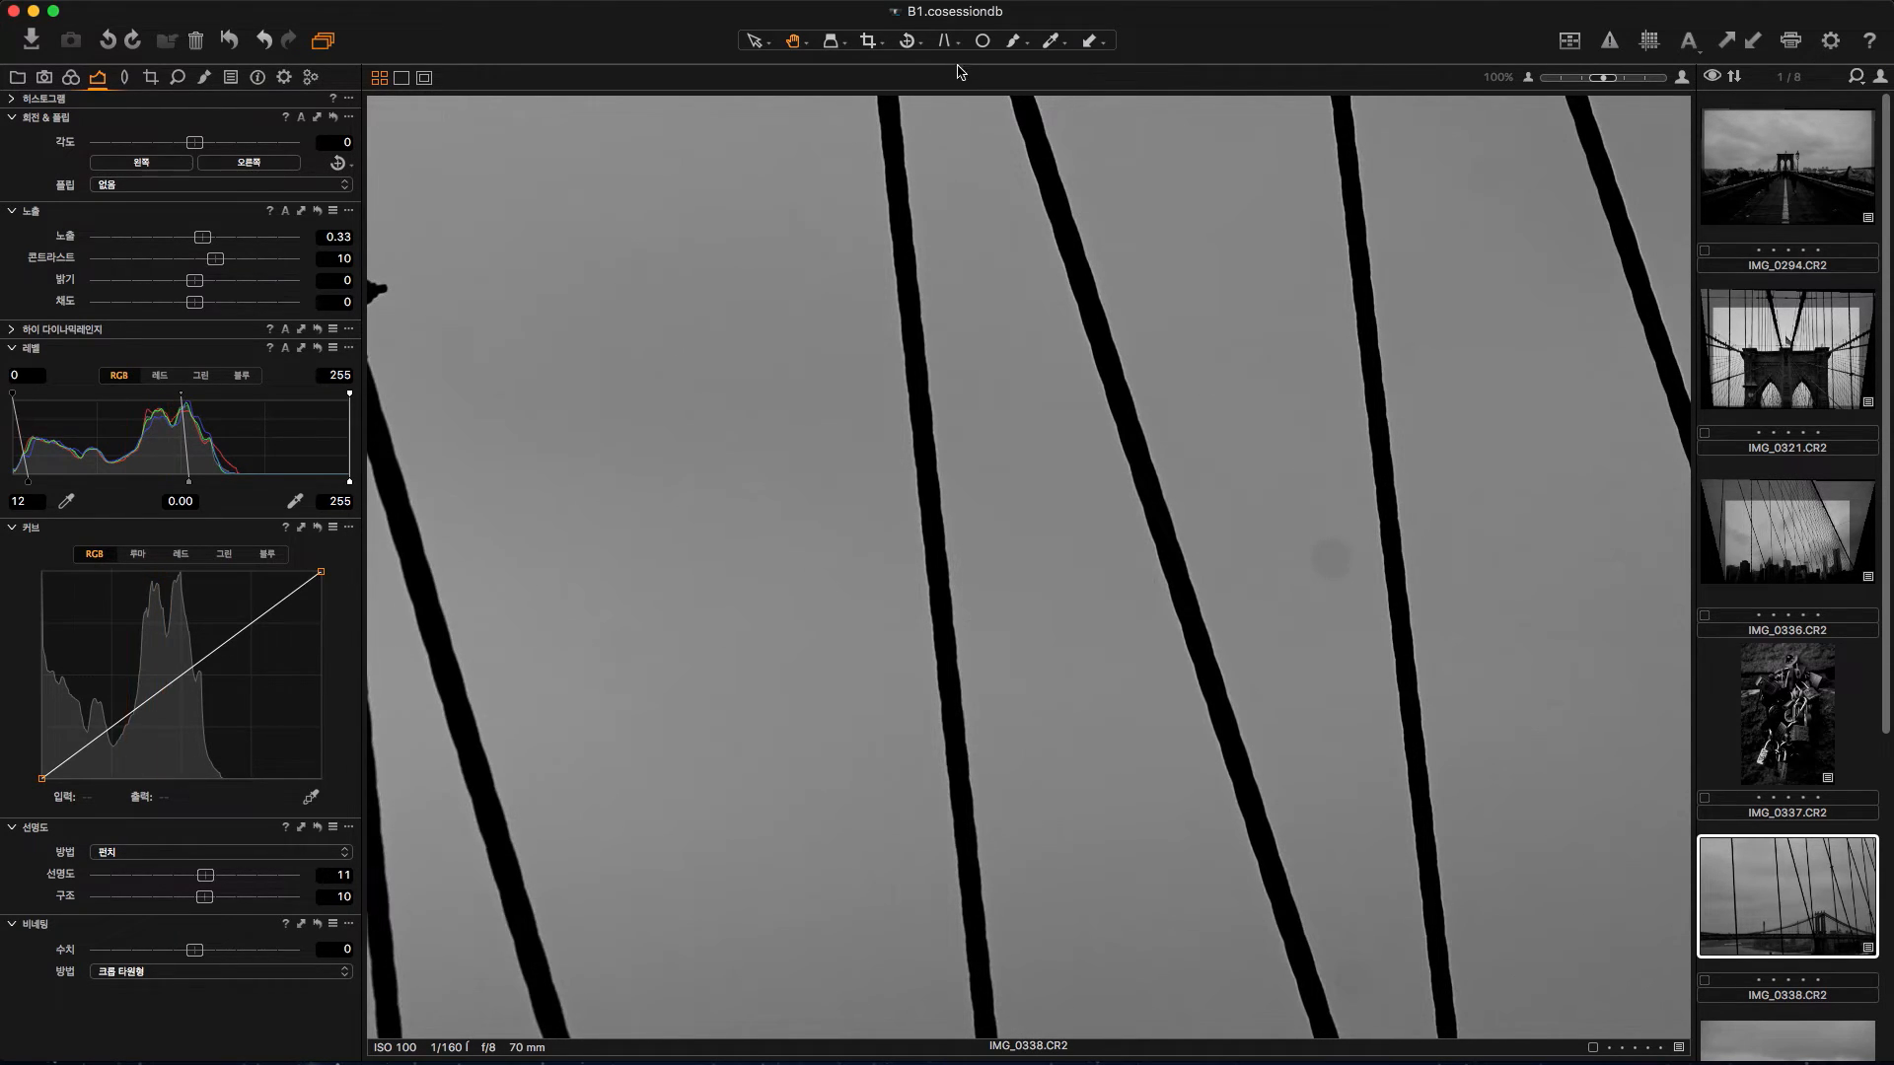
pyautogui.click(982, 46)
pyautogui.press(']')
pyautogui.press(']')
pyautogui.press(']')
pyautogui.press(']')
pyautogui.press(']')
pyautogui.press('[')
pyautogui.press('[')
pyautogui.press('[')
pyautogui.press('[')
pyautogui.press('[')
pyautogui.press('[')
pyautogui.click(1331, 559)
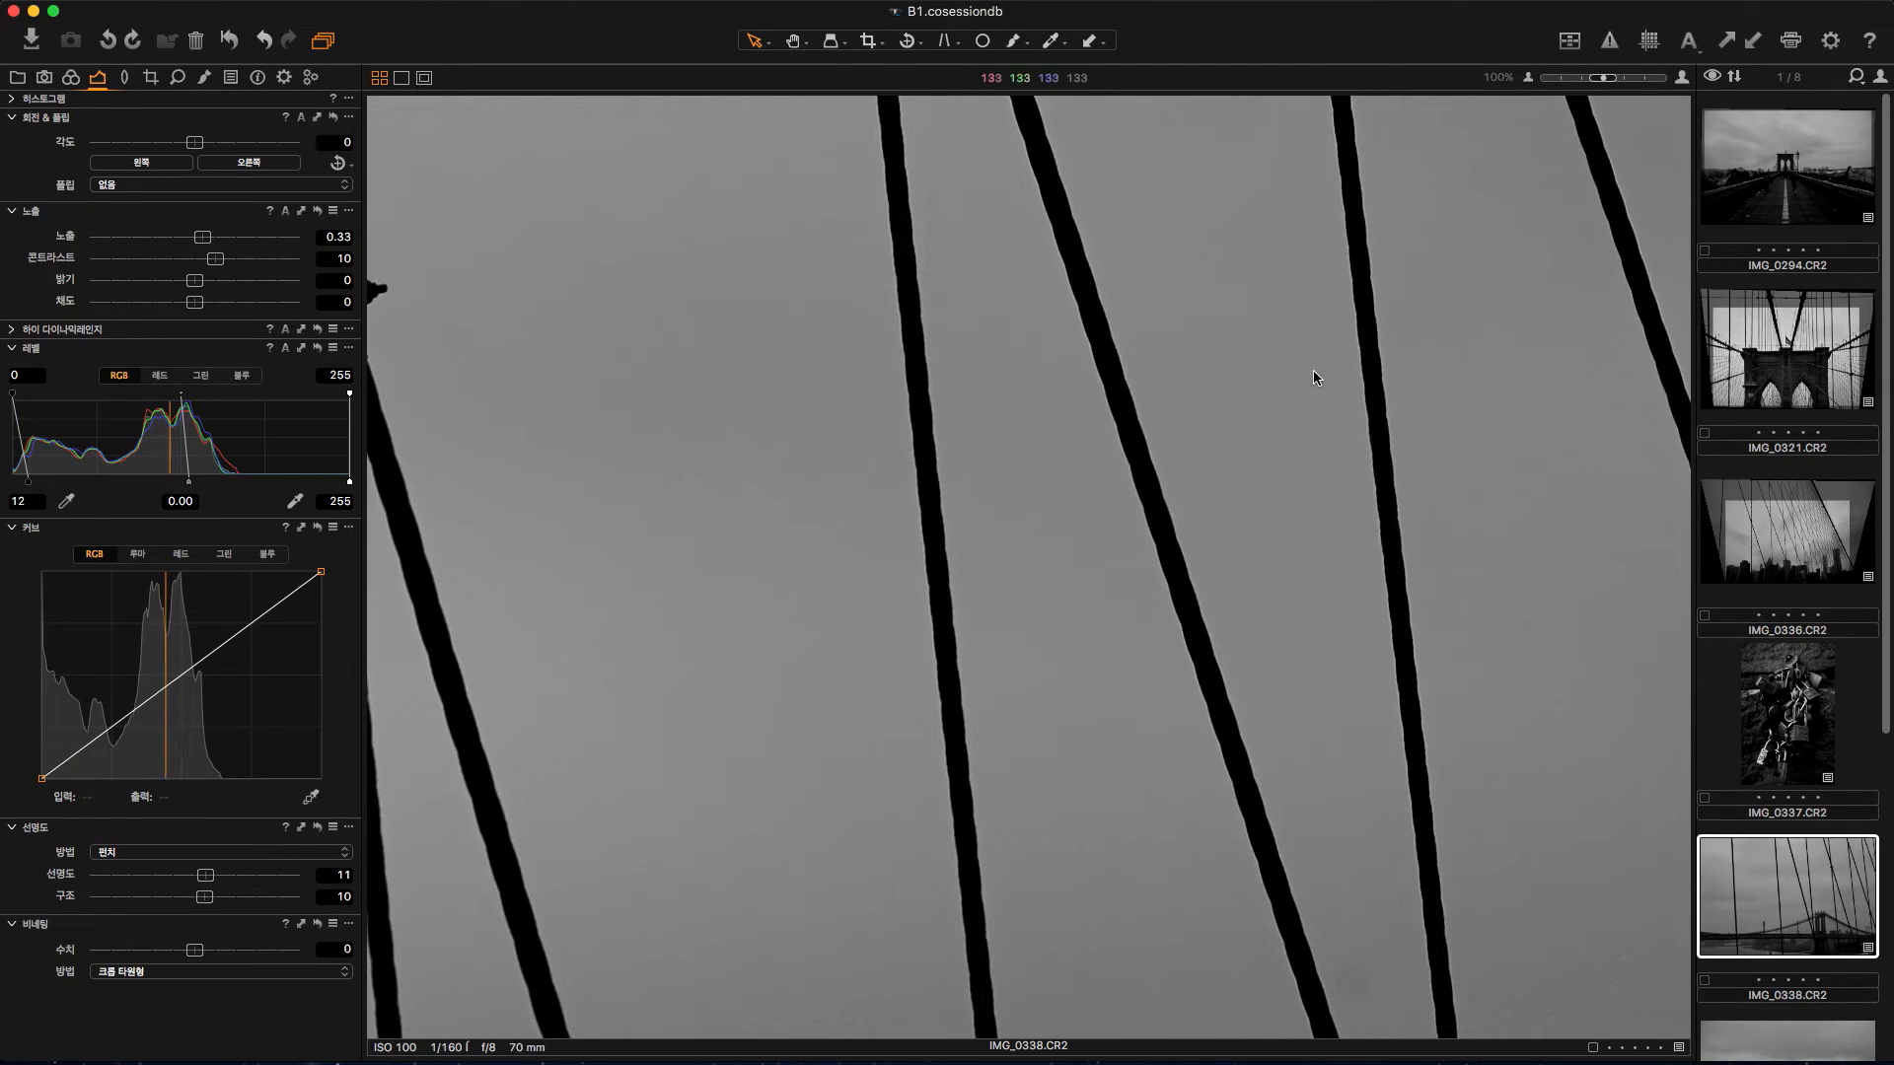
pyautogui.doubleClick(1032, 464)
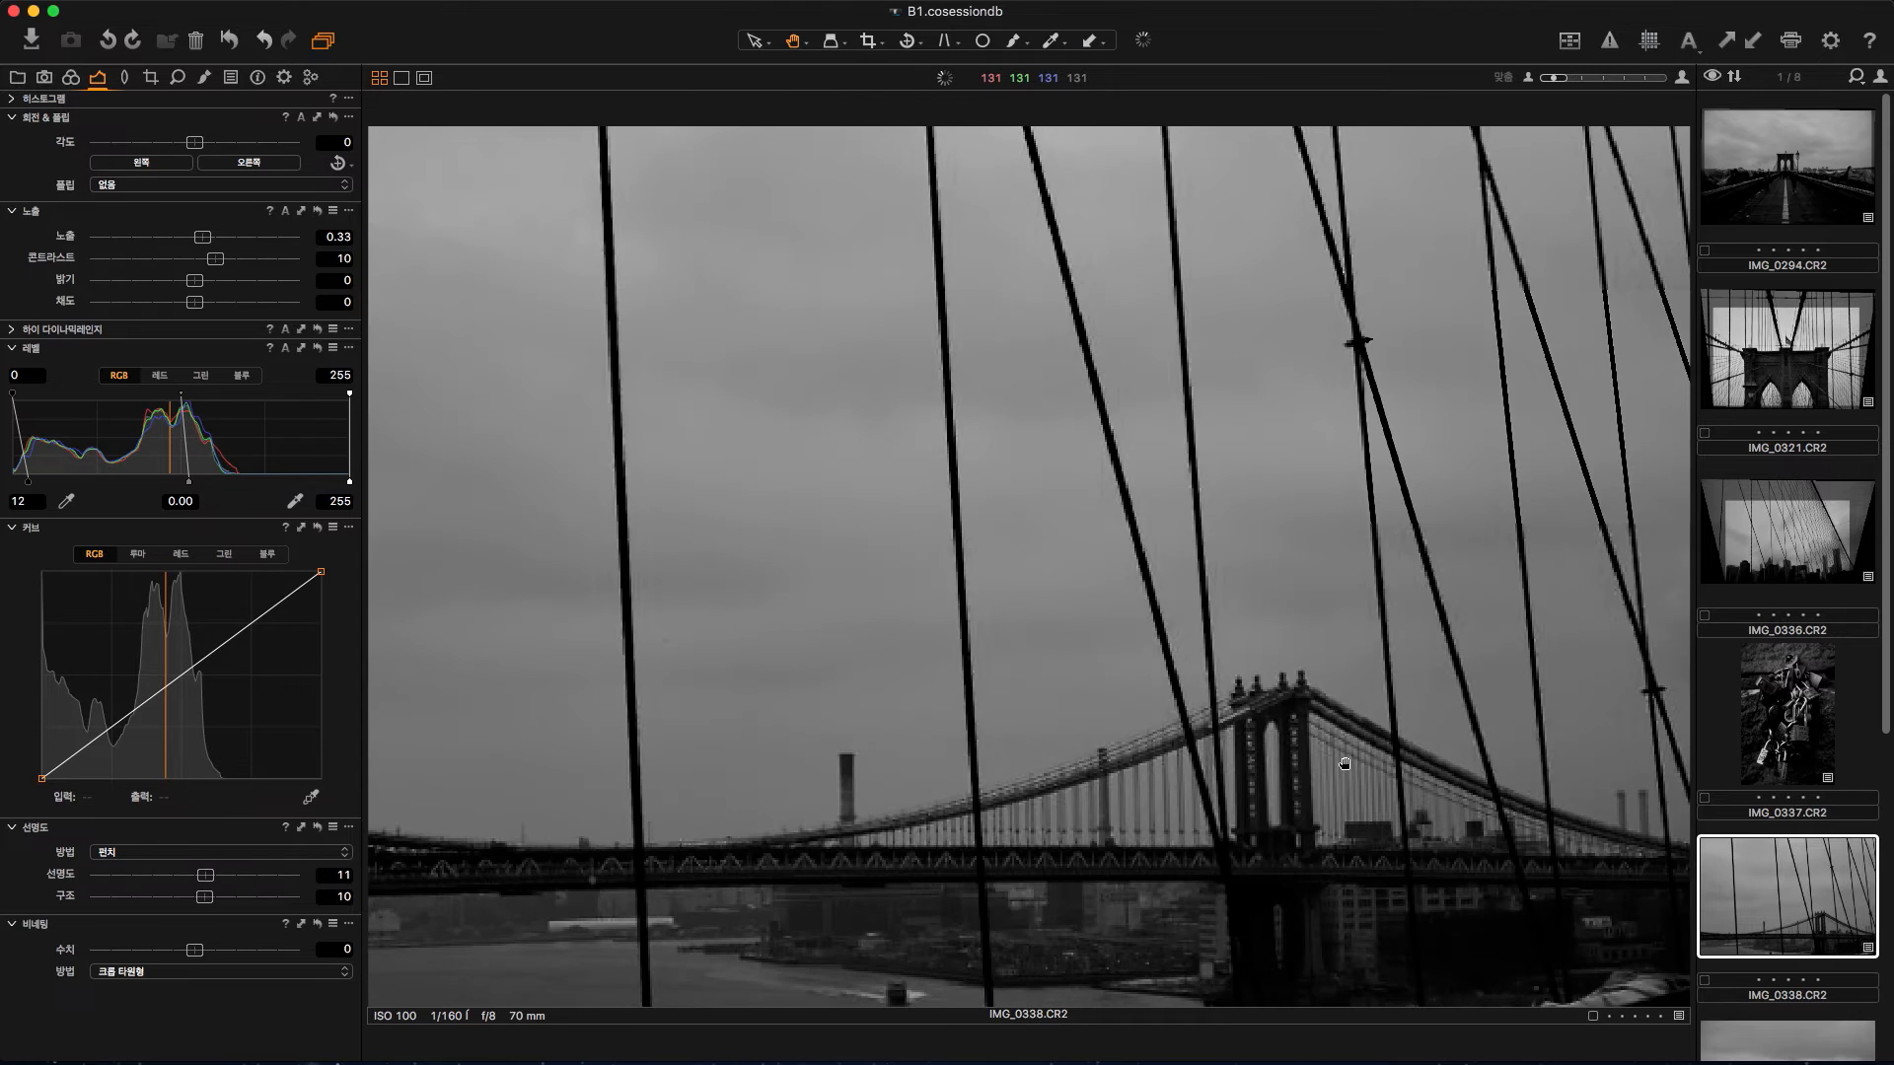
# Step: Shape IMG_0353.CR2's RGB curve with two midtone points and a lowered shadow point, moving the black point slightly inward and keeping contrast at 0
pyautogui.scroll(-3, 1795, 838)
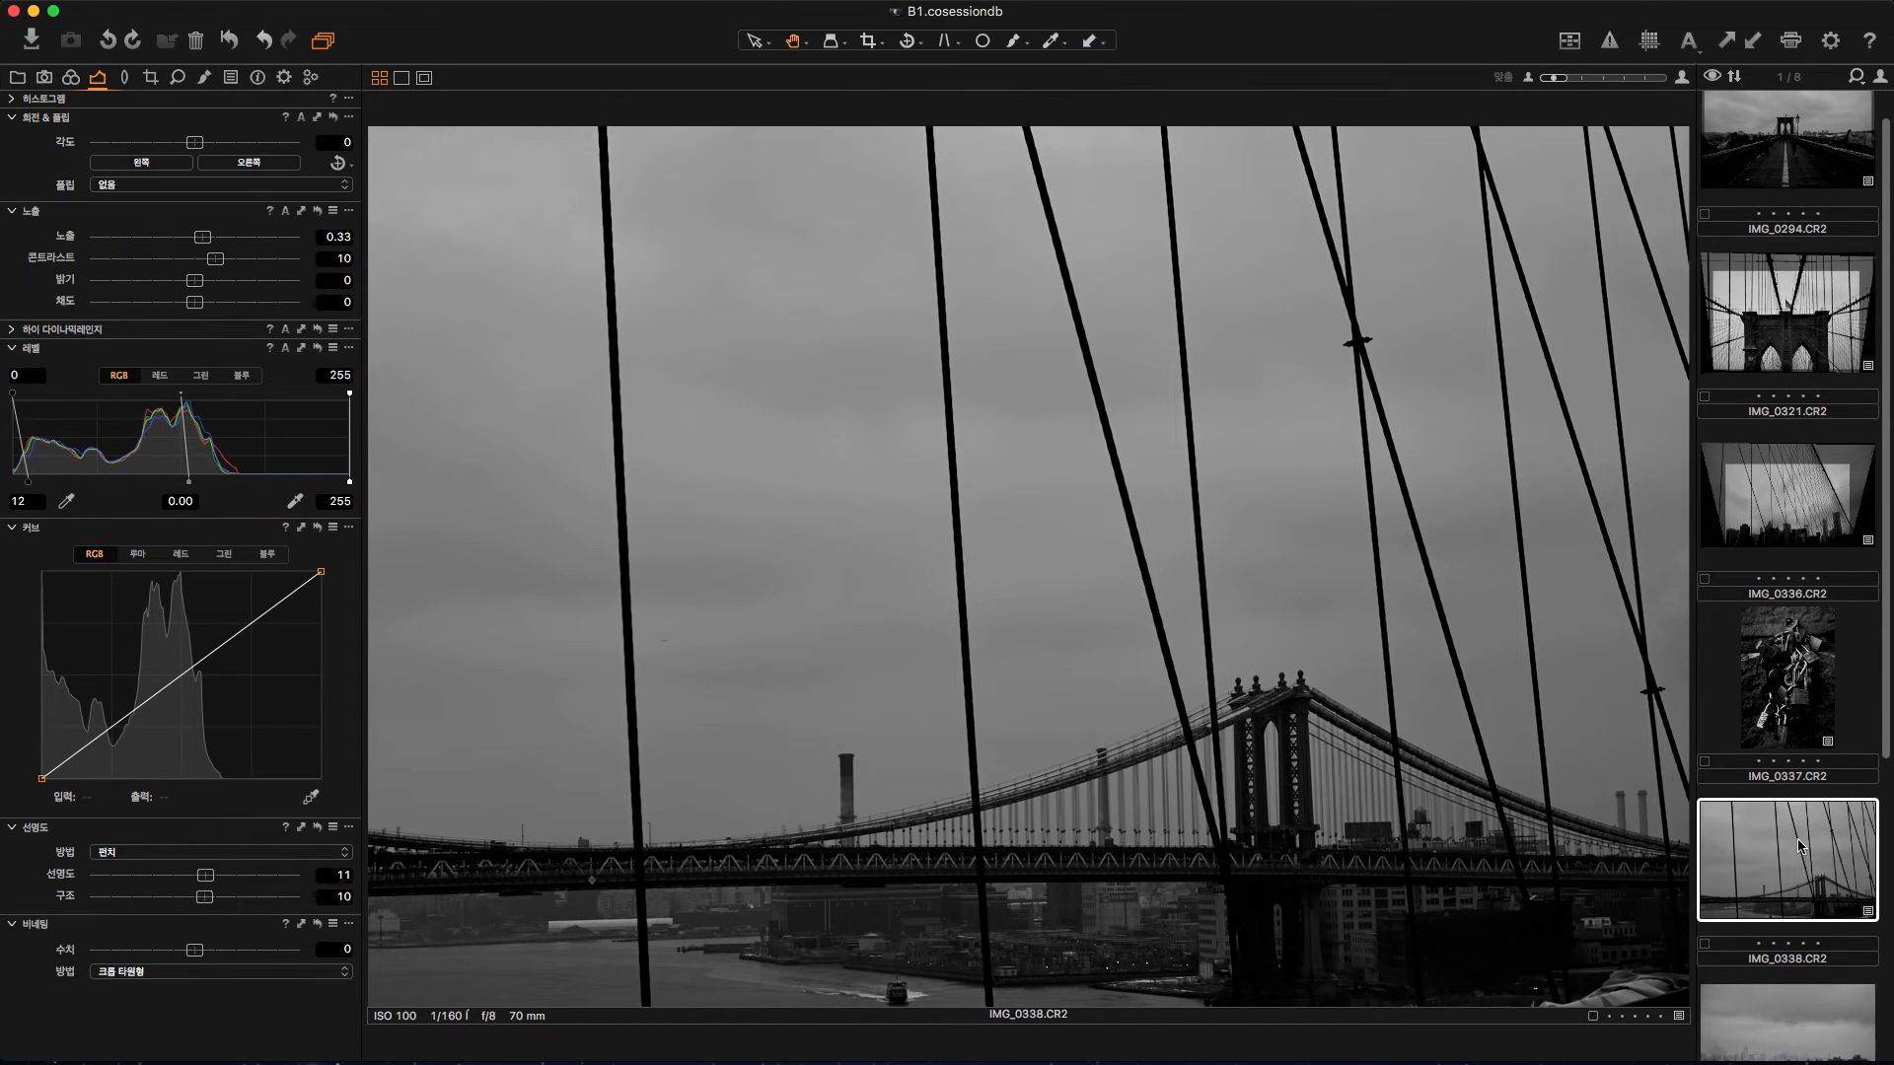
pyautogui.click(1795, 790)
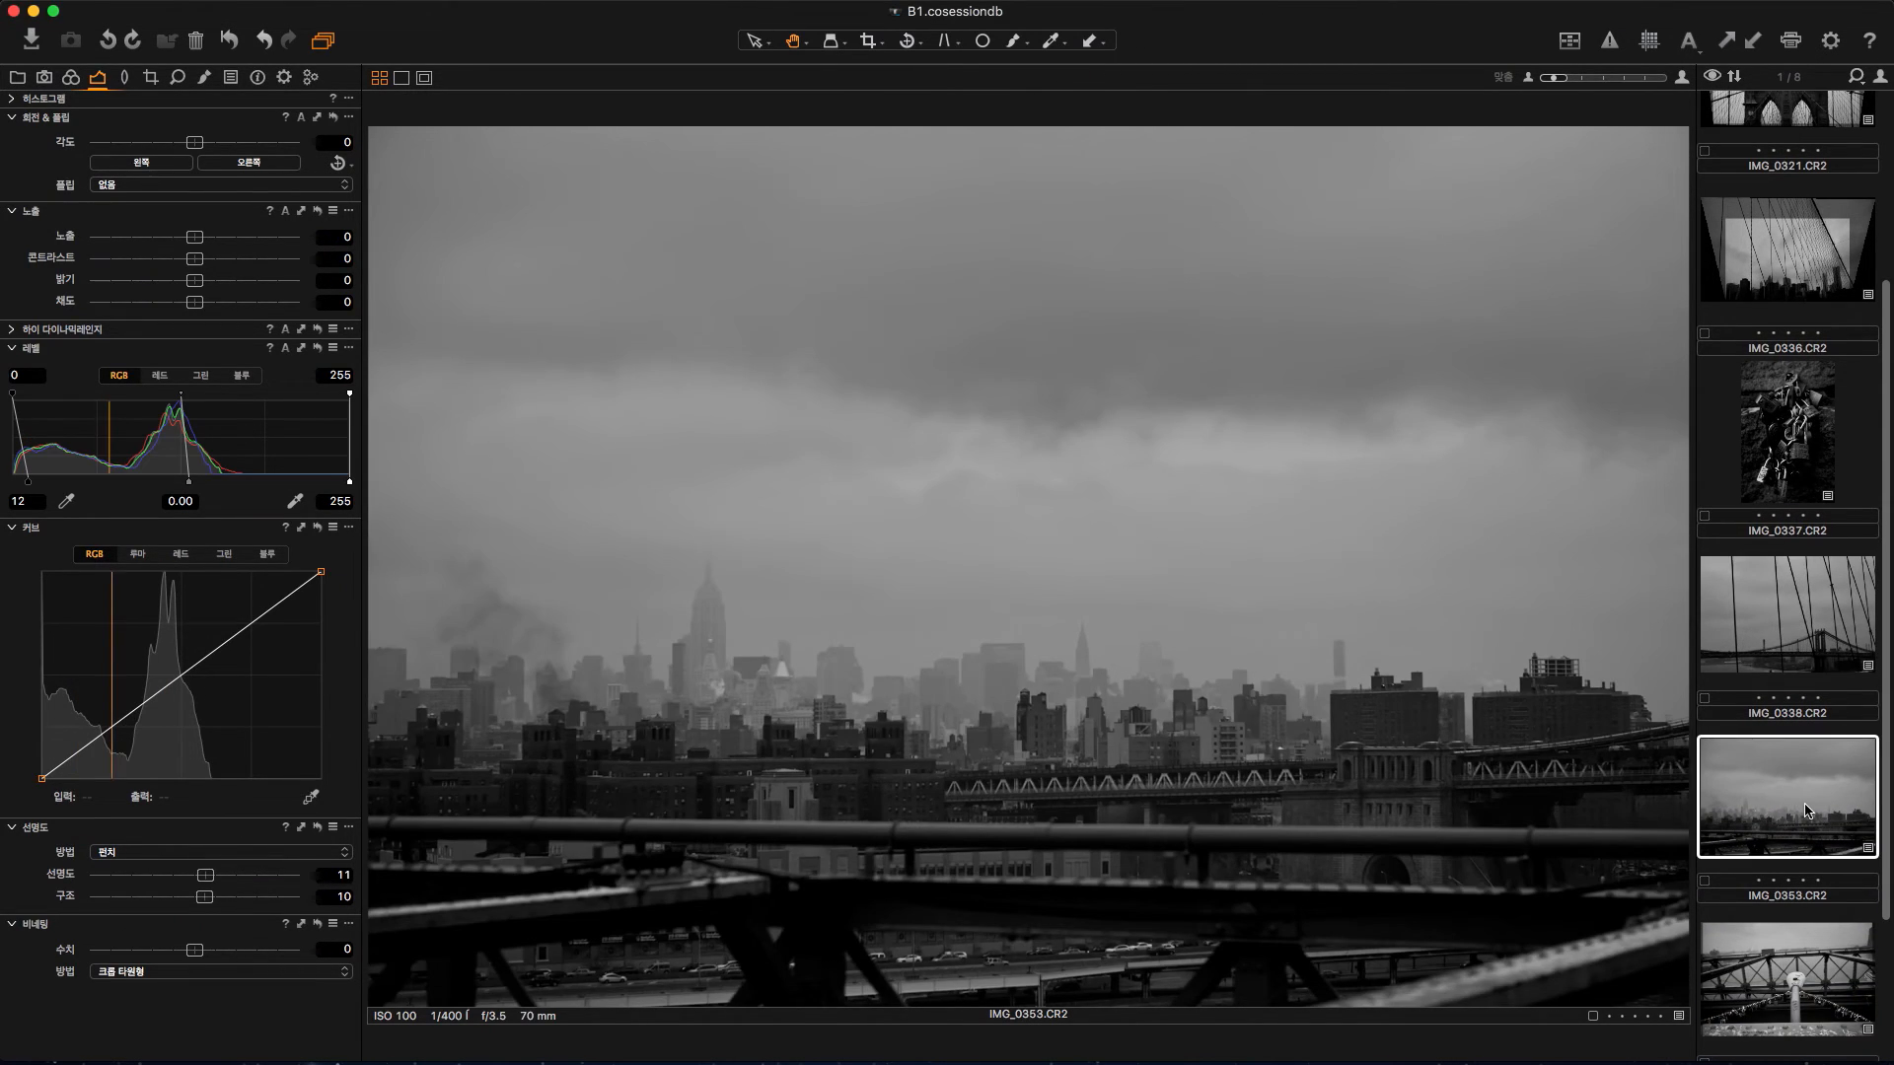
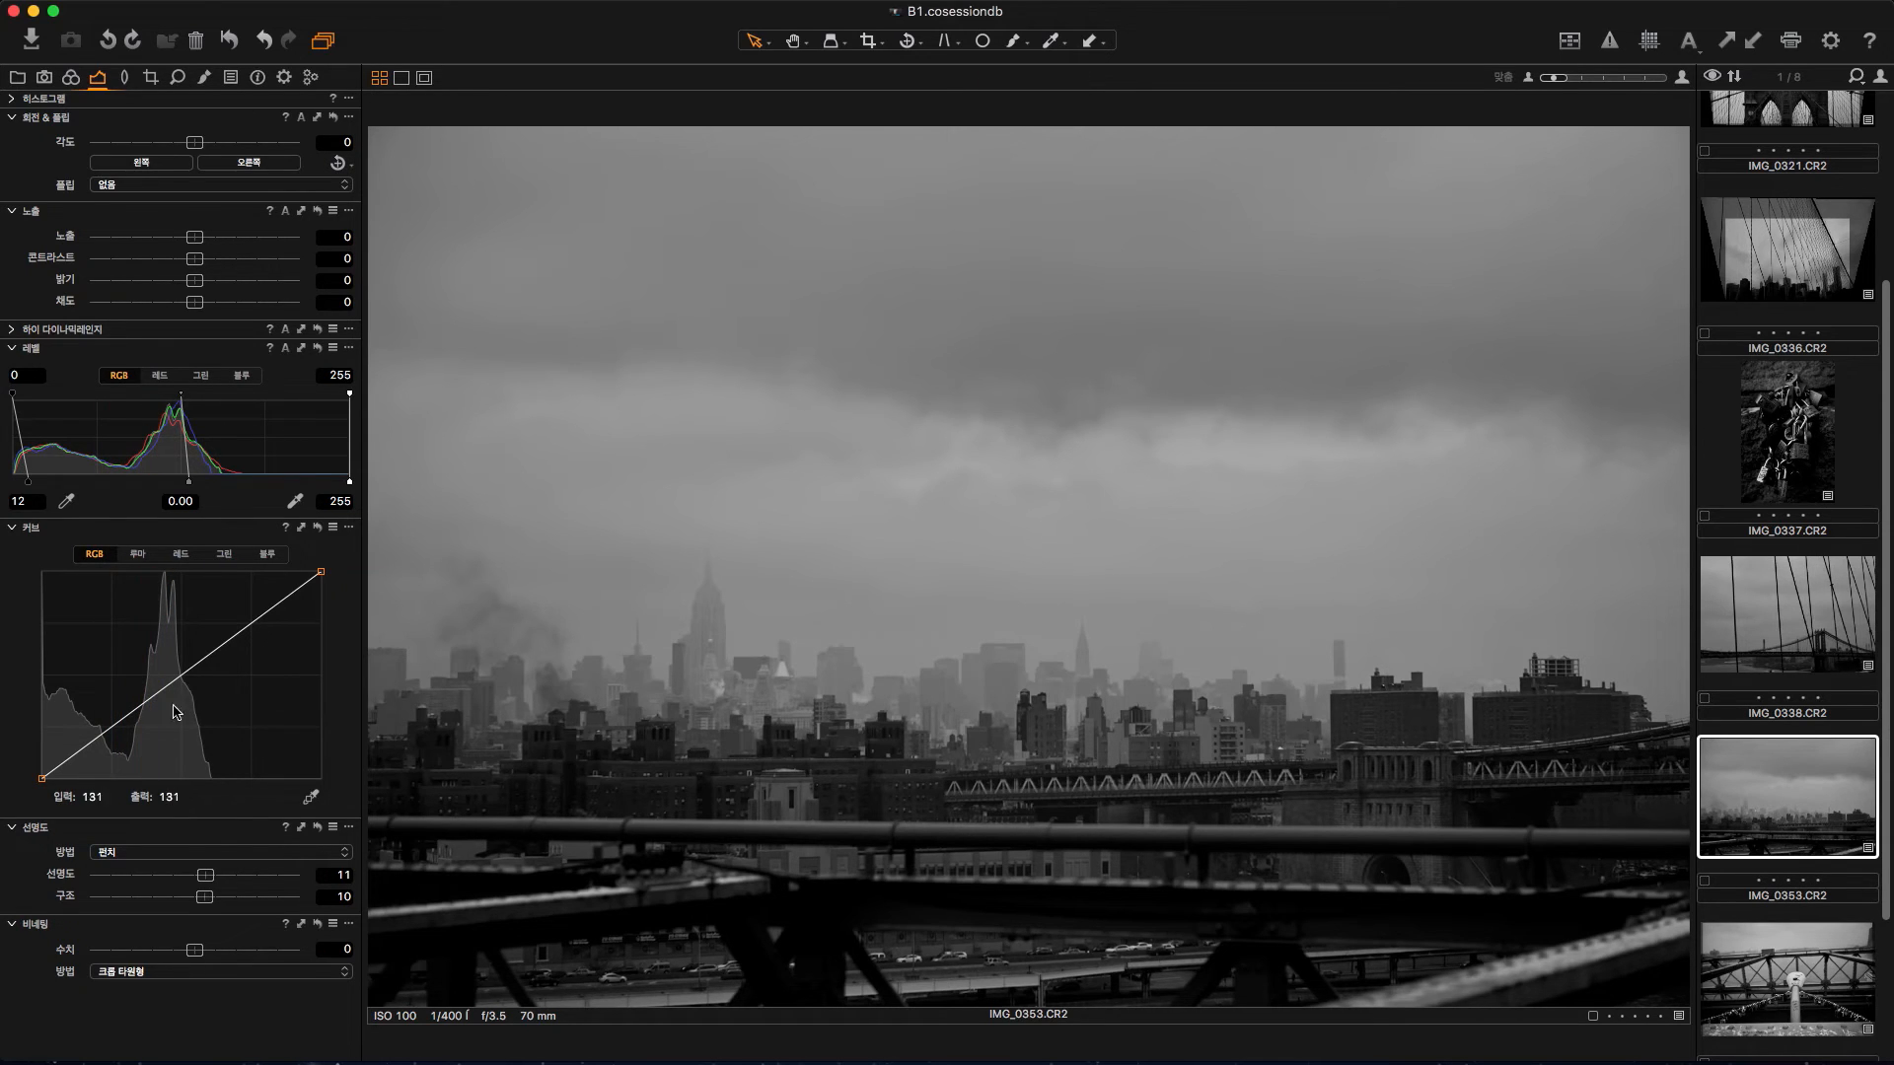
pyautogui.moveTo(142, 712); pyautogui.dragTo(192, 682)
pyautogui.moveTo(188, 677); pyautogui.dragTo(189, 679)
pyautogui.moveTo(109, 738); pyautogui.dragTo(106, 741)
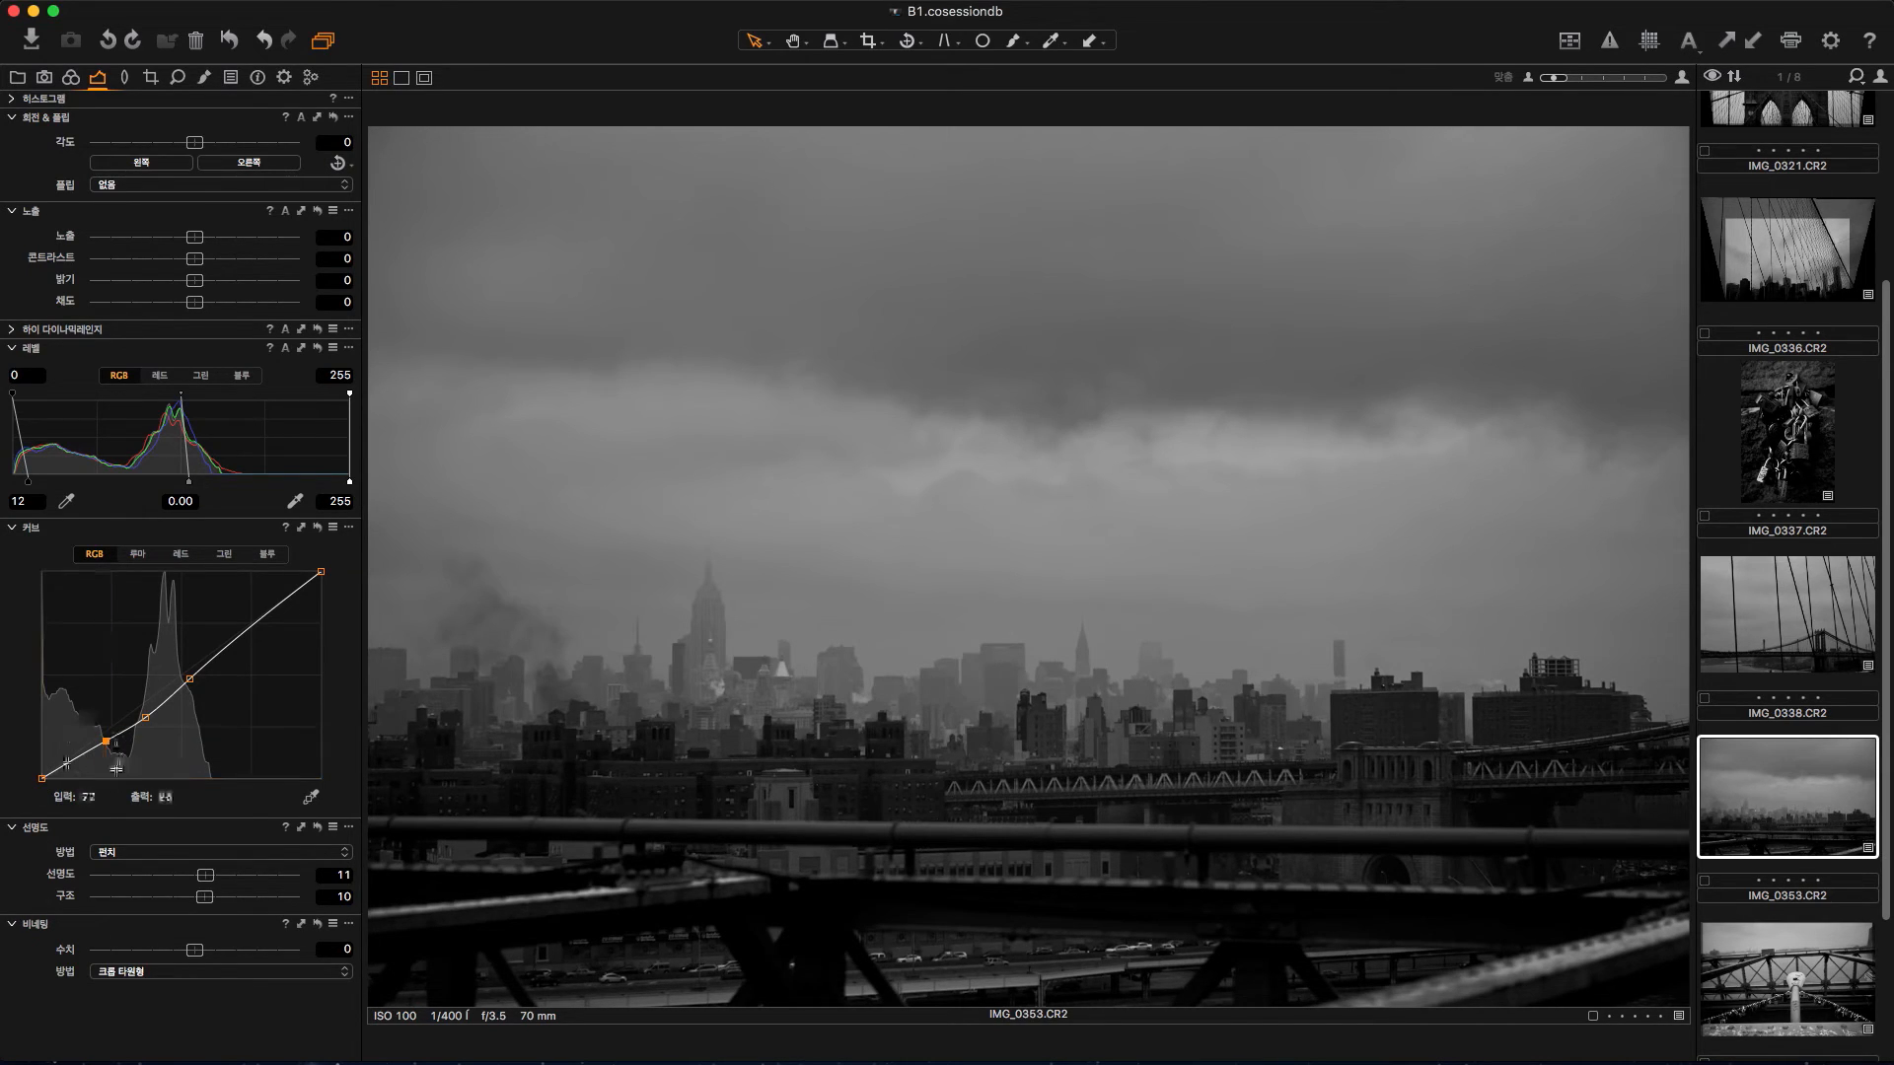
pyautogui.moveTo(106, 743); pyautogui.dragTo(58, 782)
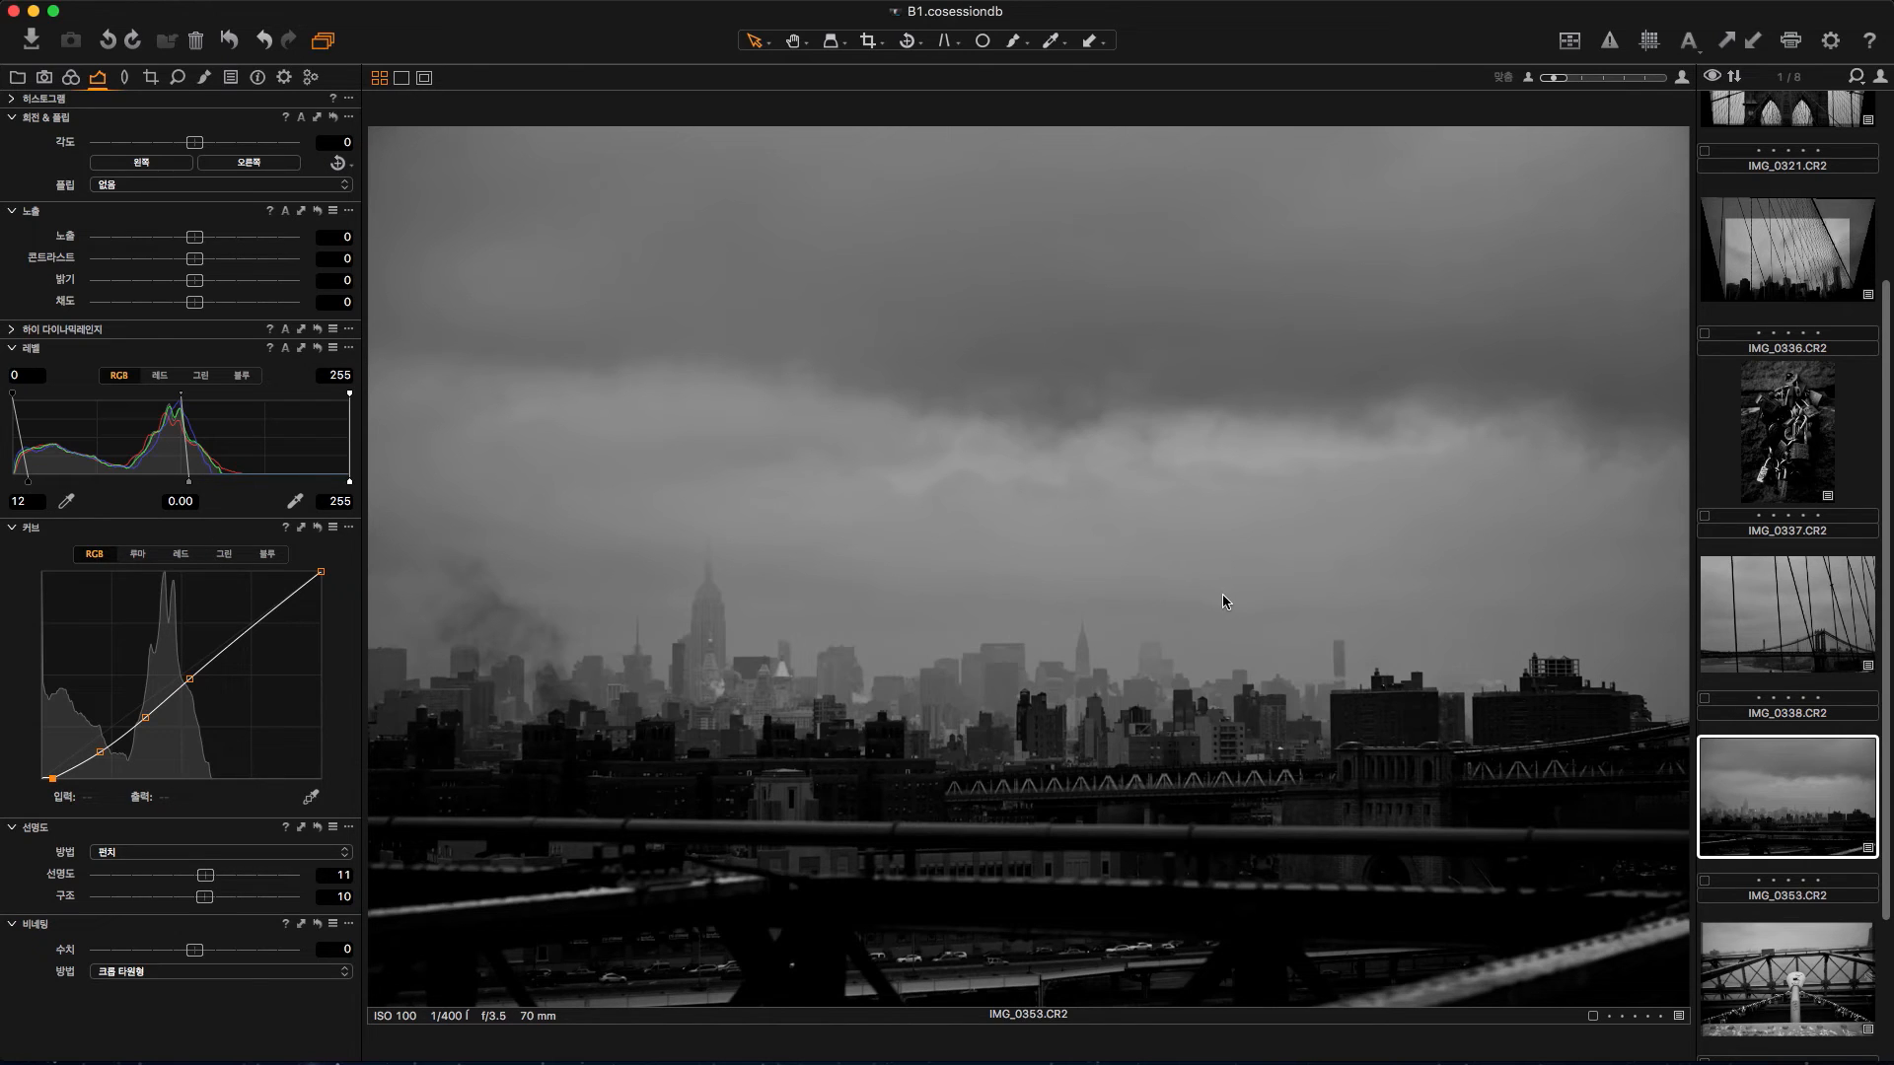
pyautogui.moveTo(204, 261)
pyautogui.mouseDown()
pyautogui.moveTo(220, 264)
pyautogui.moveTo(196, 263)
pyautogui.mouseUp()
# Step: Move the black point of IMG_0355.CR2's RGB curve in to input 11, output 0, and place a slightly lowered midtone point
pyautogui.scroll(-3, 1785, 791)
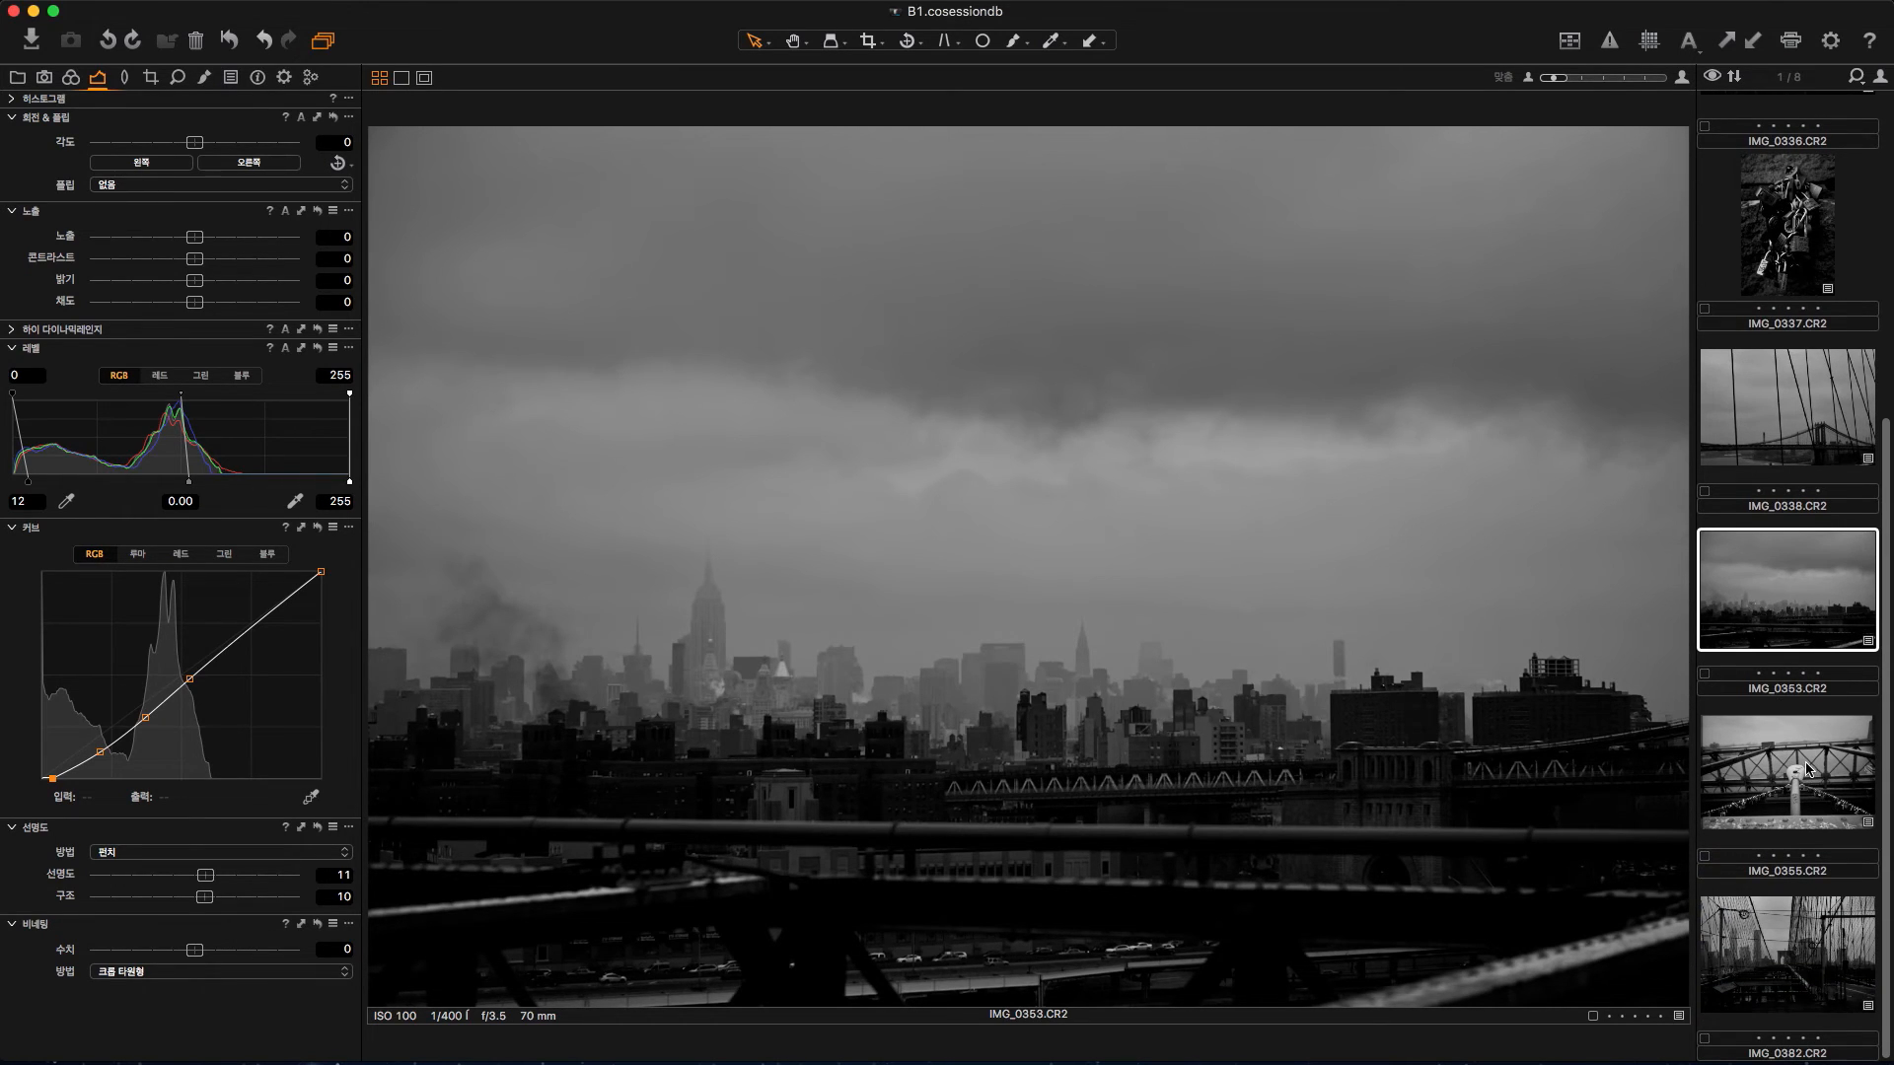
pyautogui.click(1809, 770)
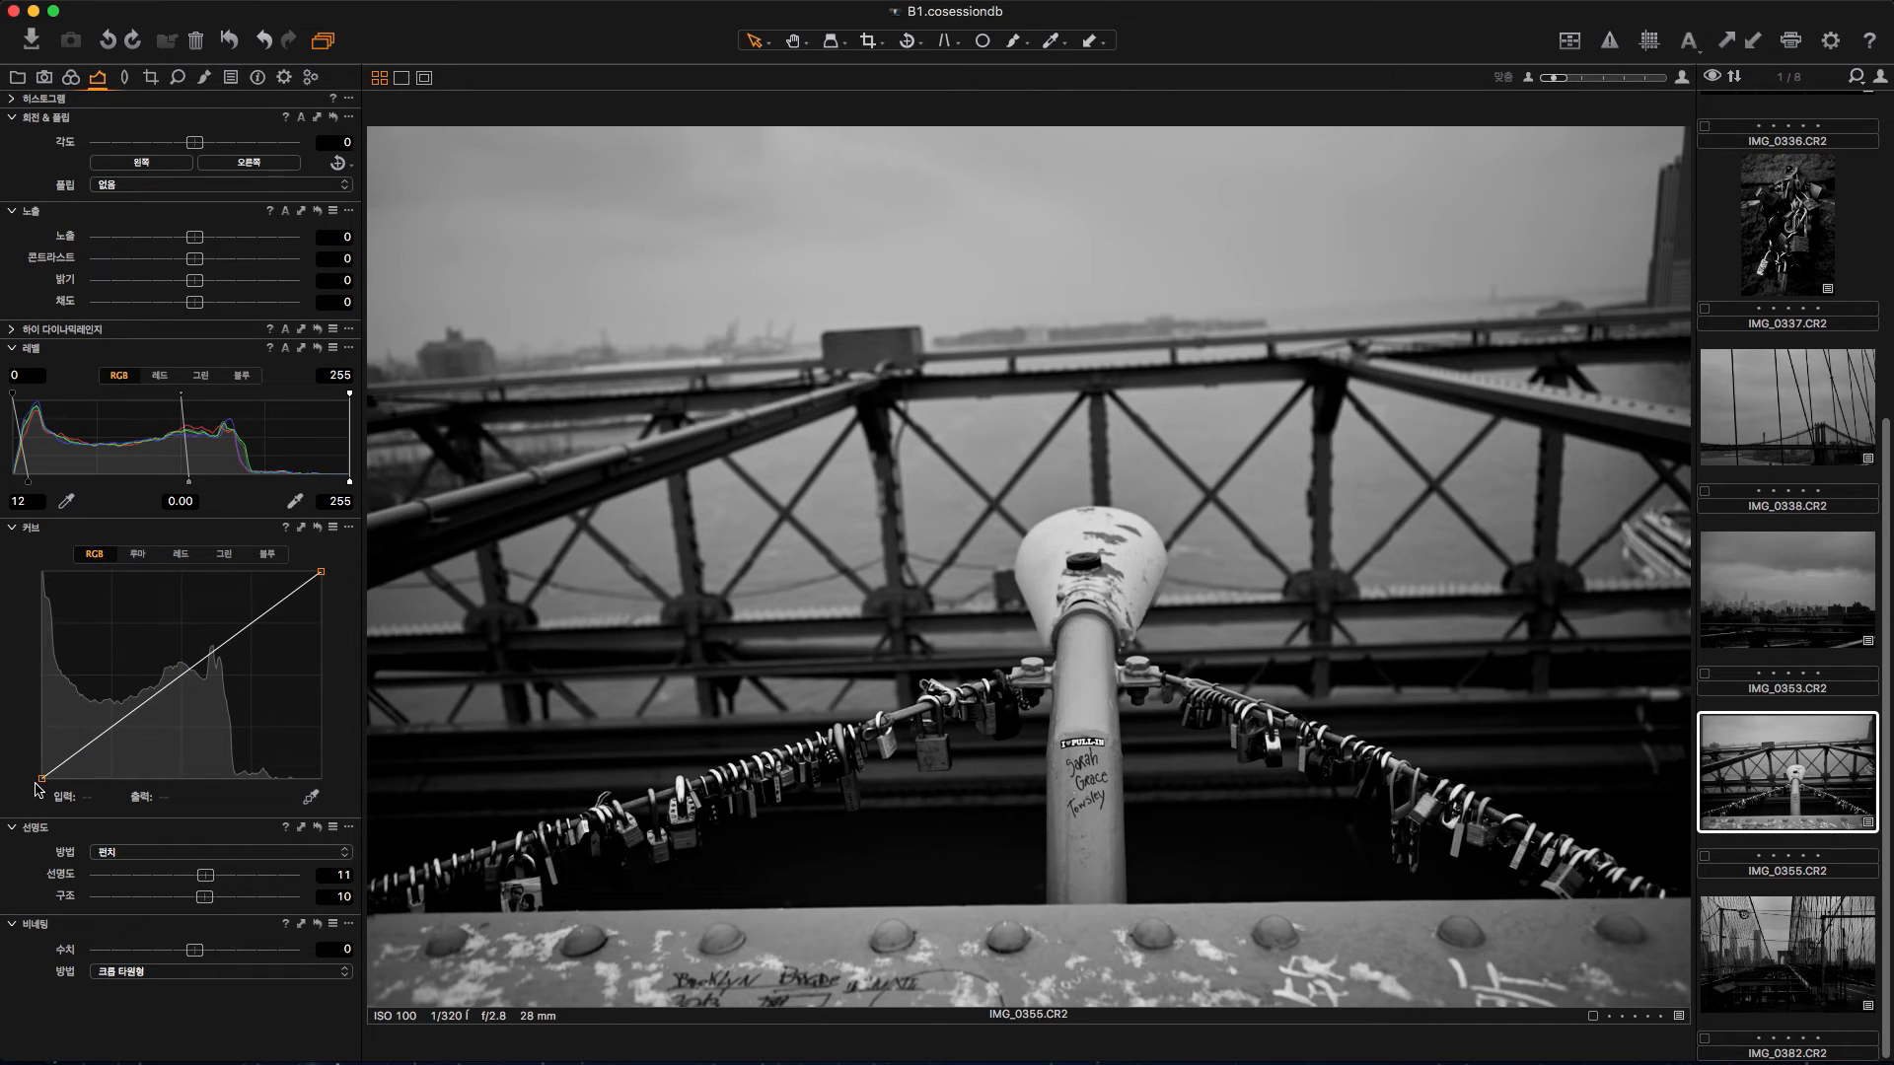
pyautogui.moveTo(44, 784); pyautogui.dragTo(59, 792)
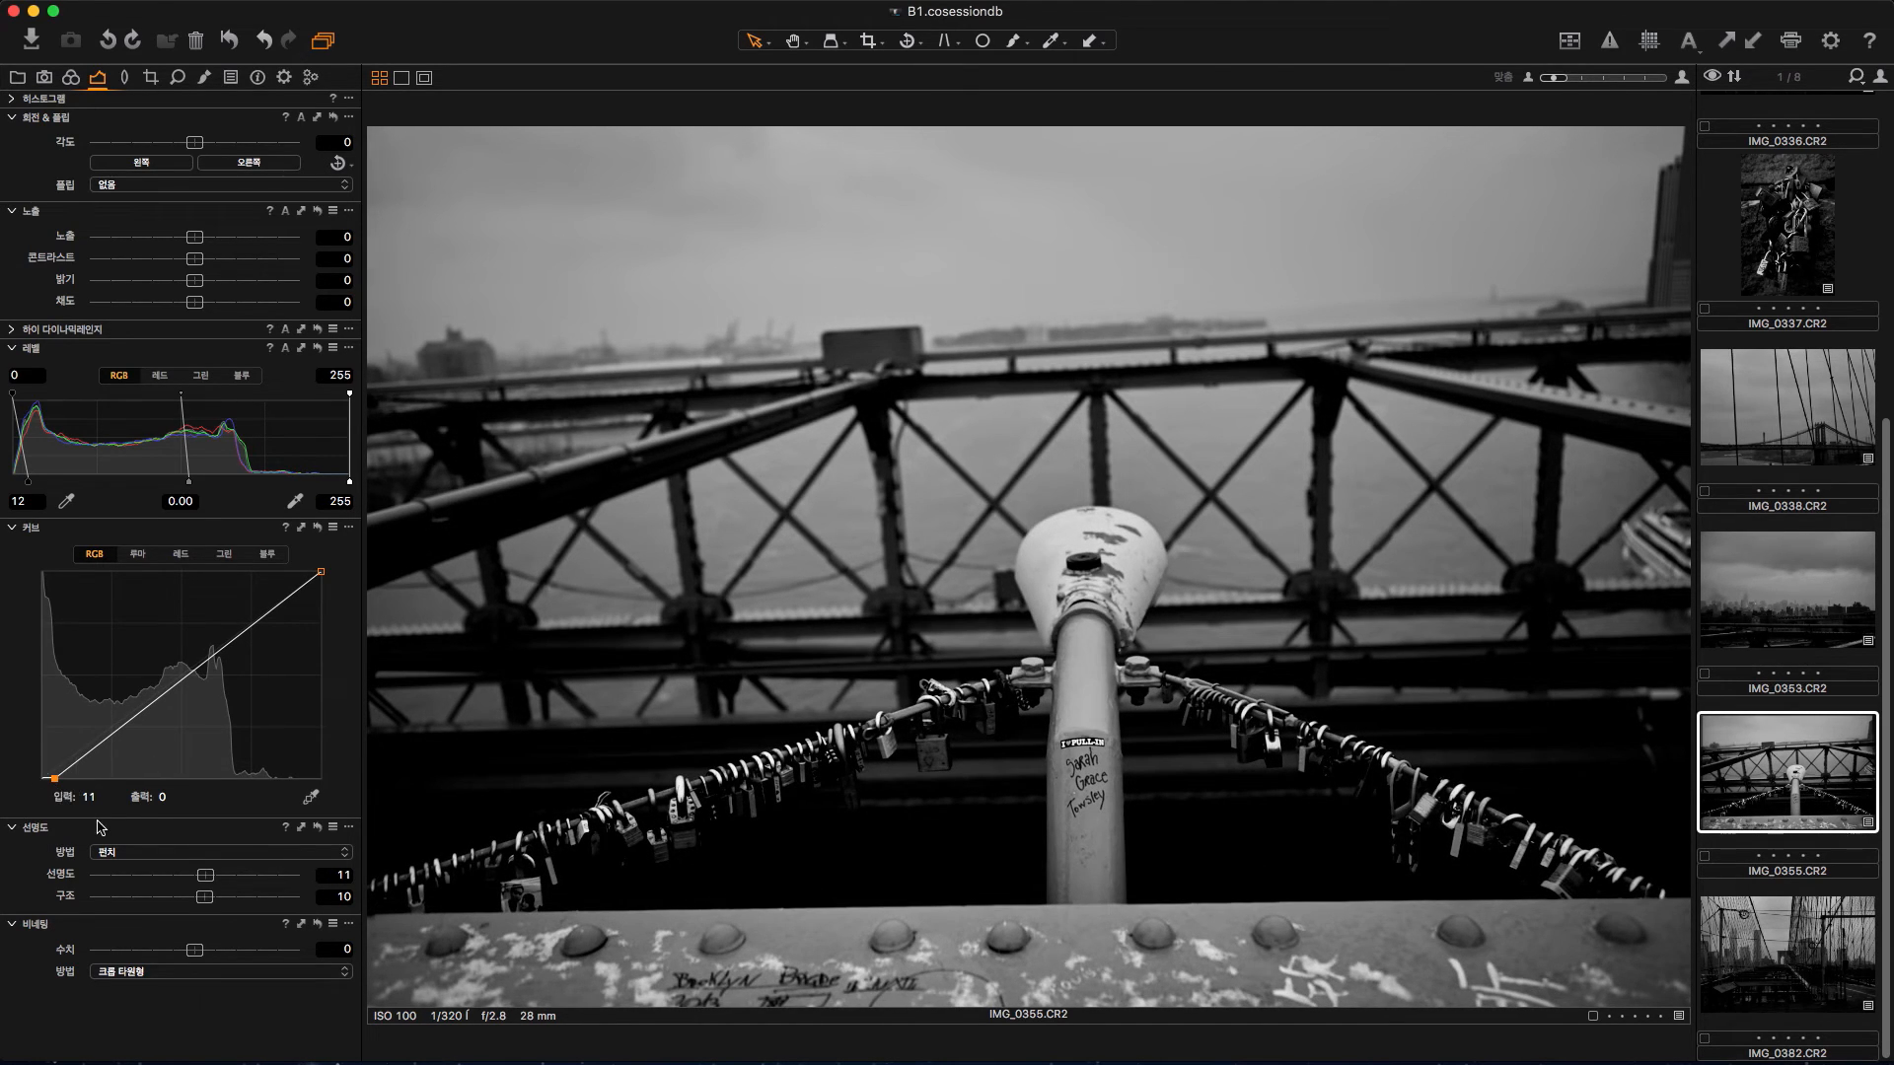
pyautogui.click(164, 701)
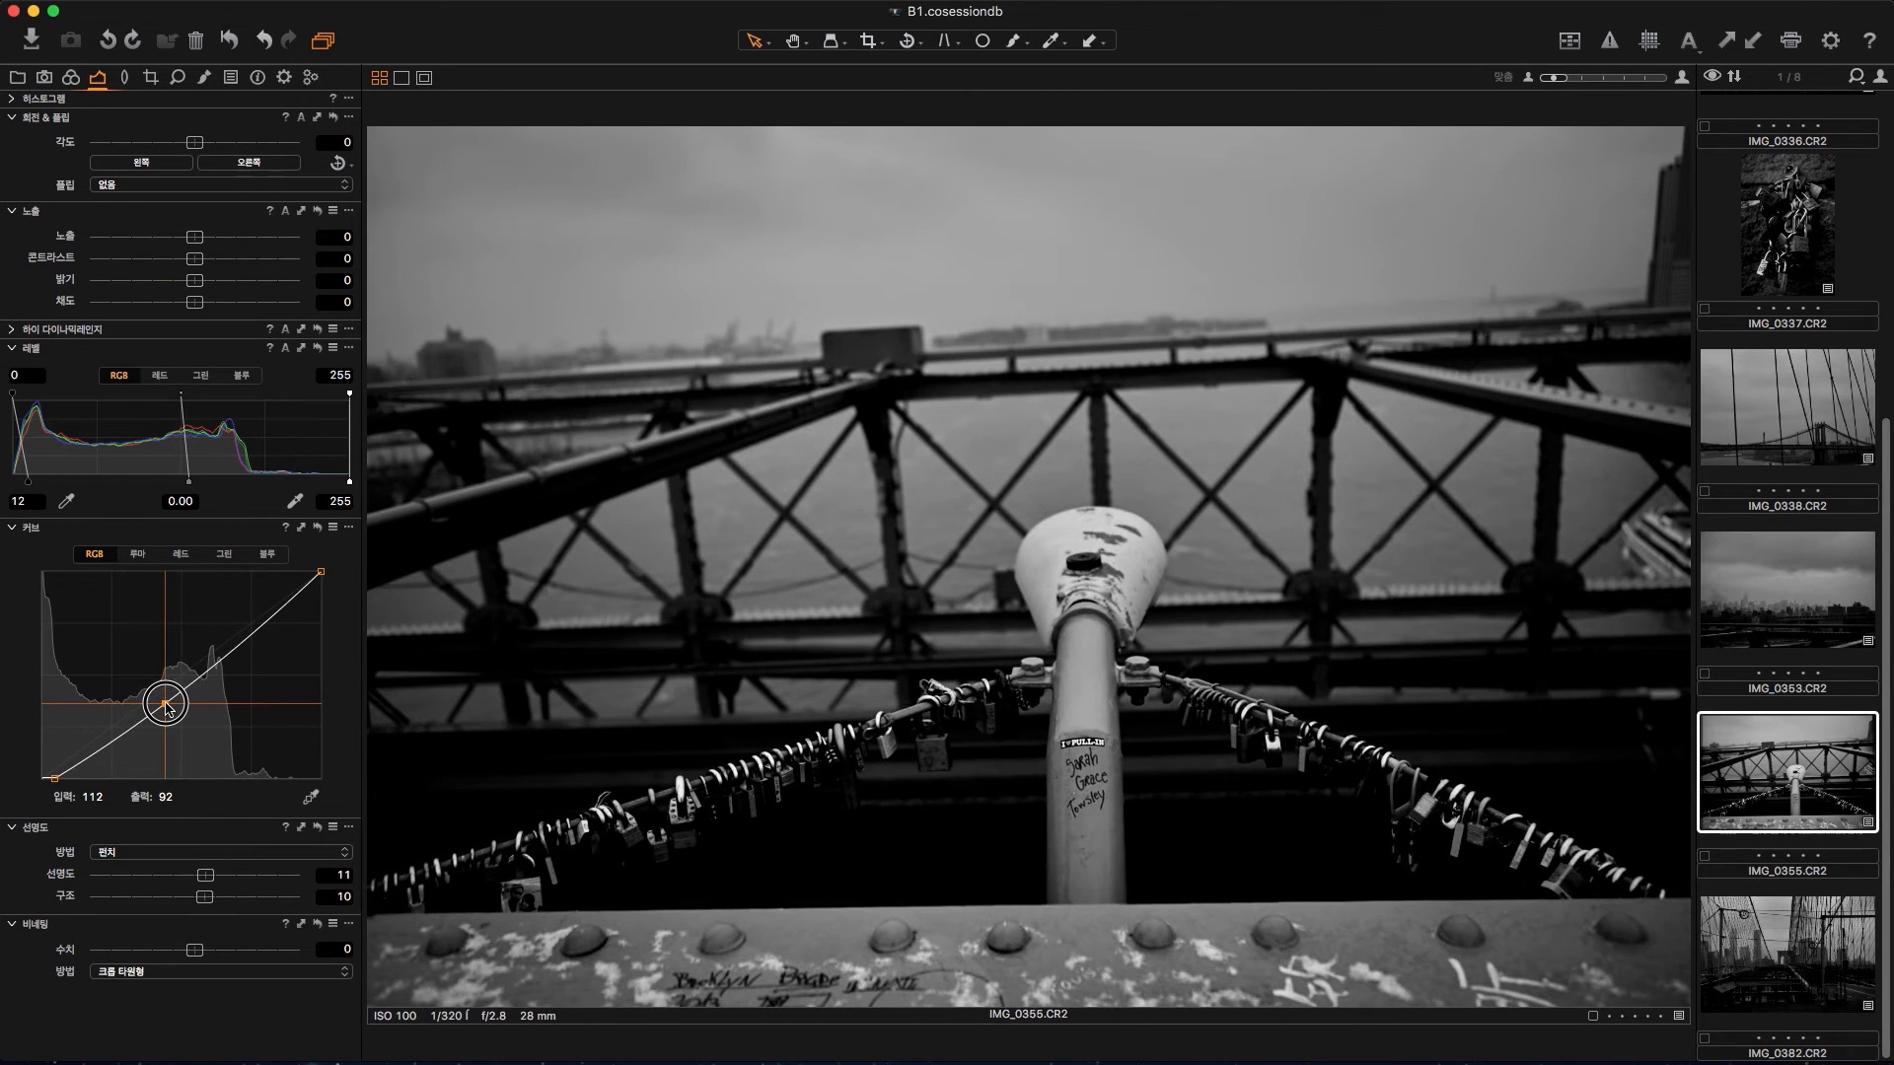
pyautogui.moveTo(162, 700); pyautogui.dragTo(164, 702)
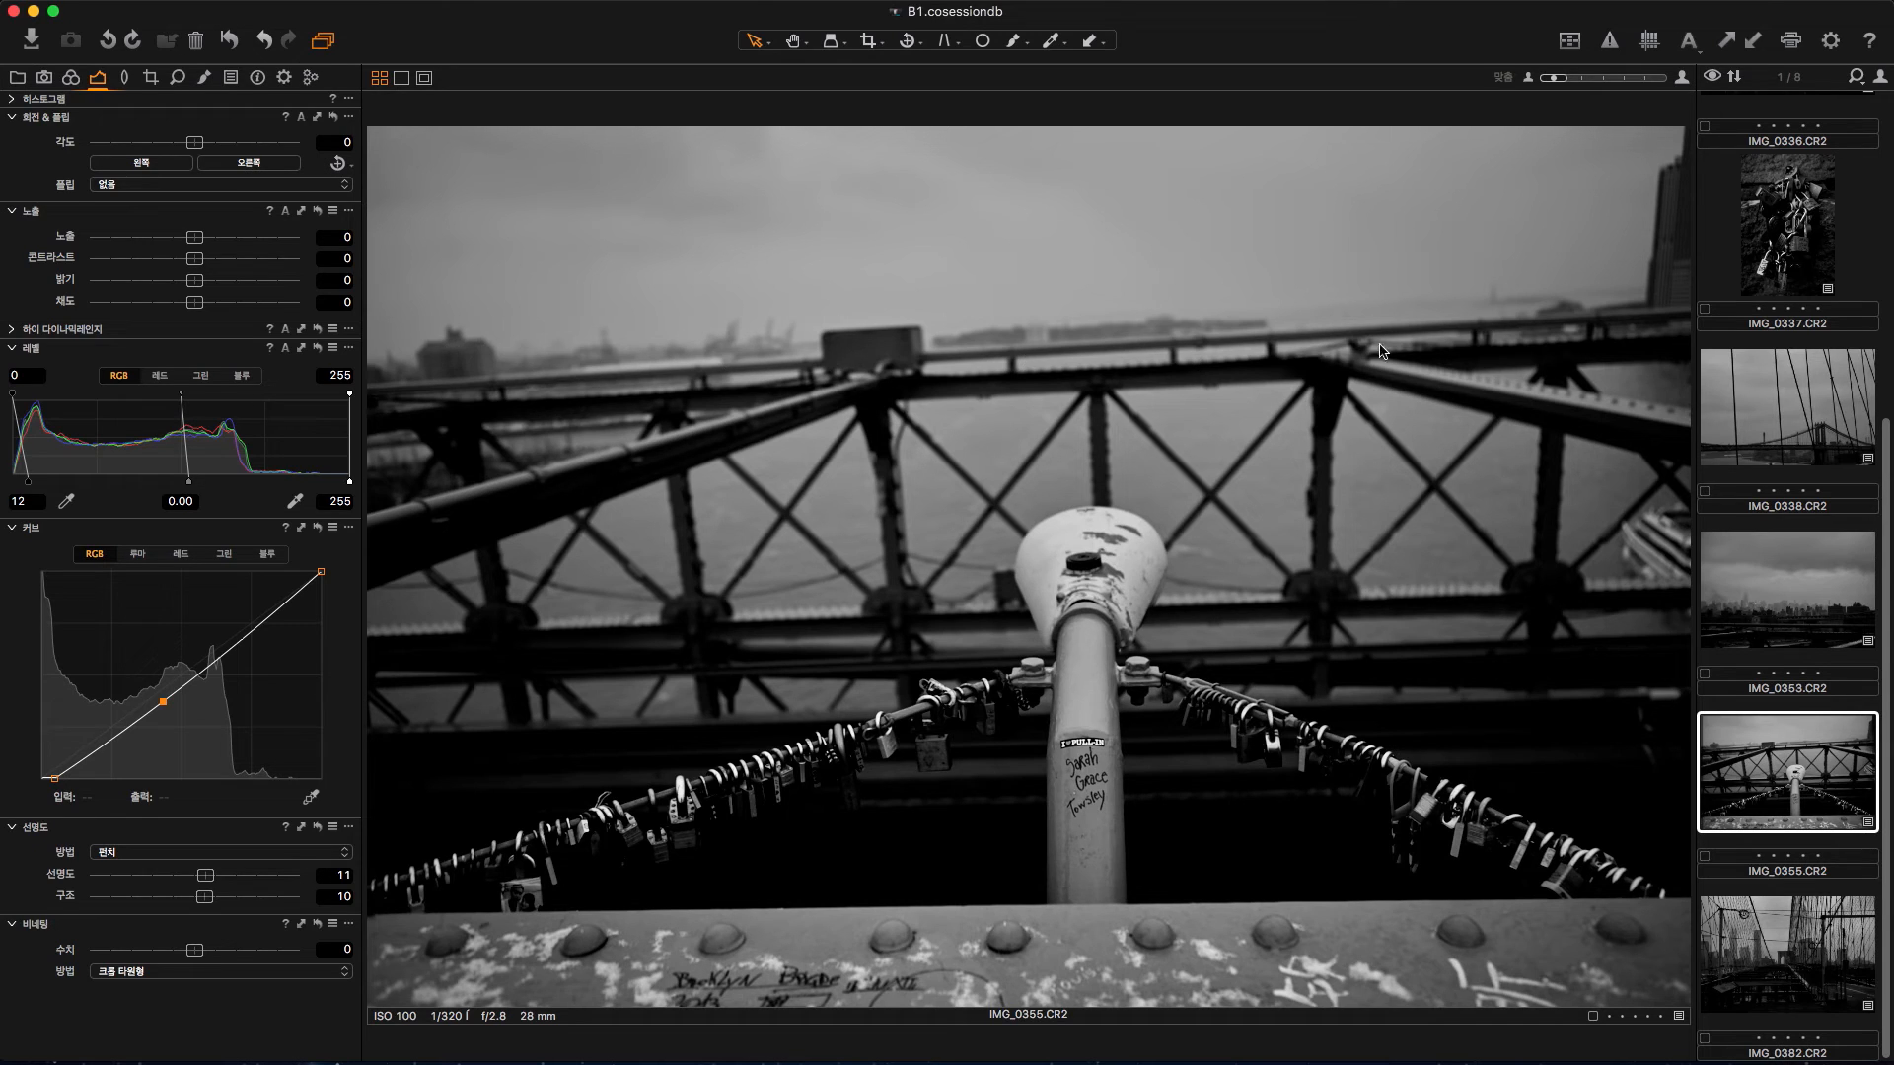
# Step: Straighten IMG_0355.CR2 by setting its rotation angle to 1.89
pyautogui.scroll(10, 194, 151)
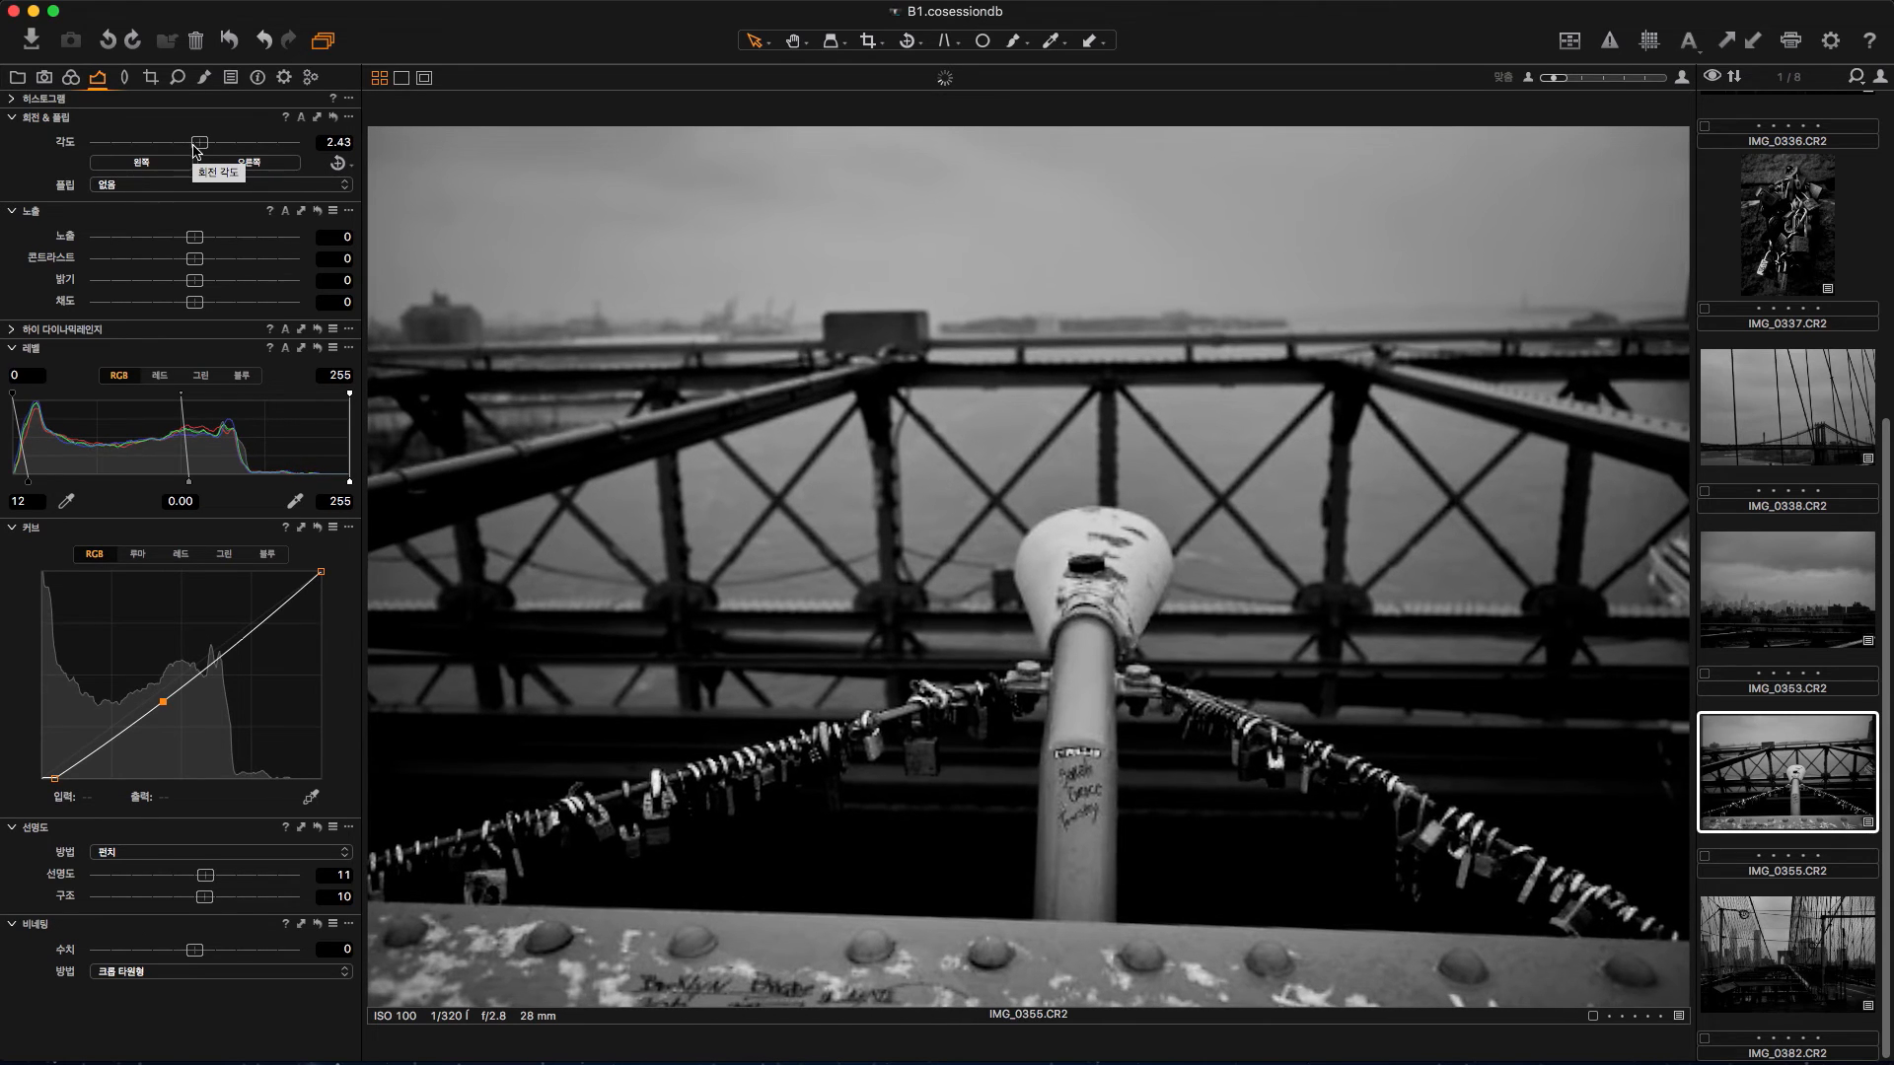
pyautogui.scroll(-3, 193, 151)
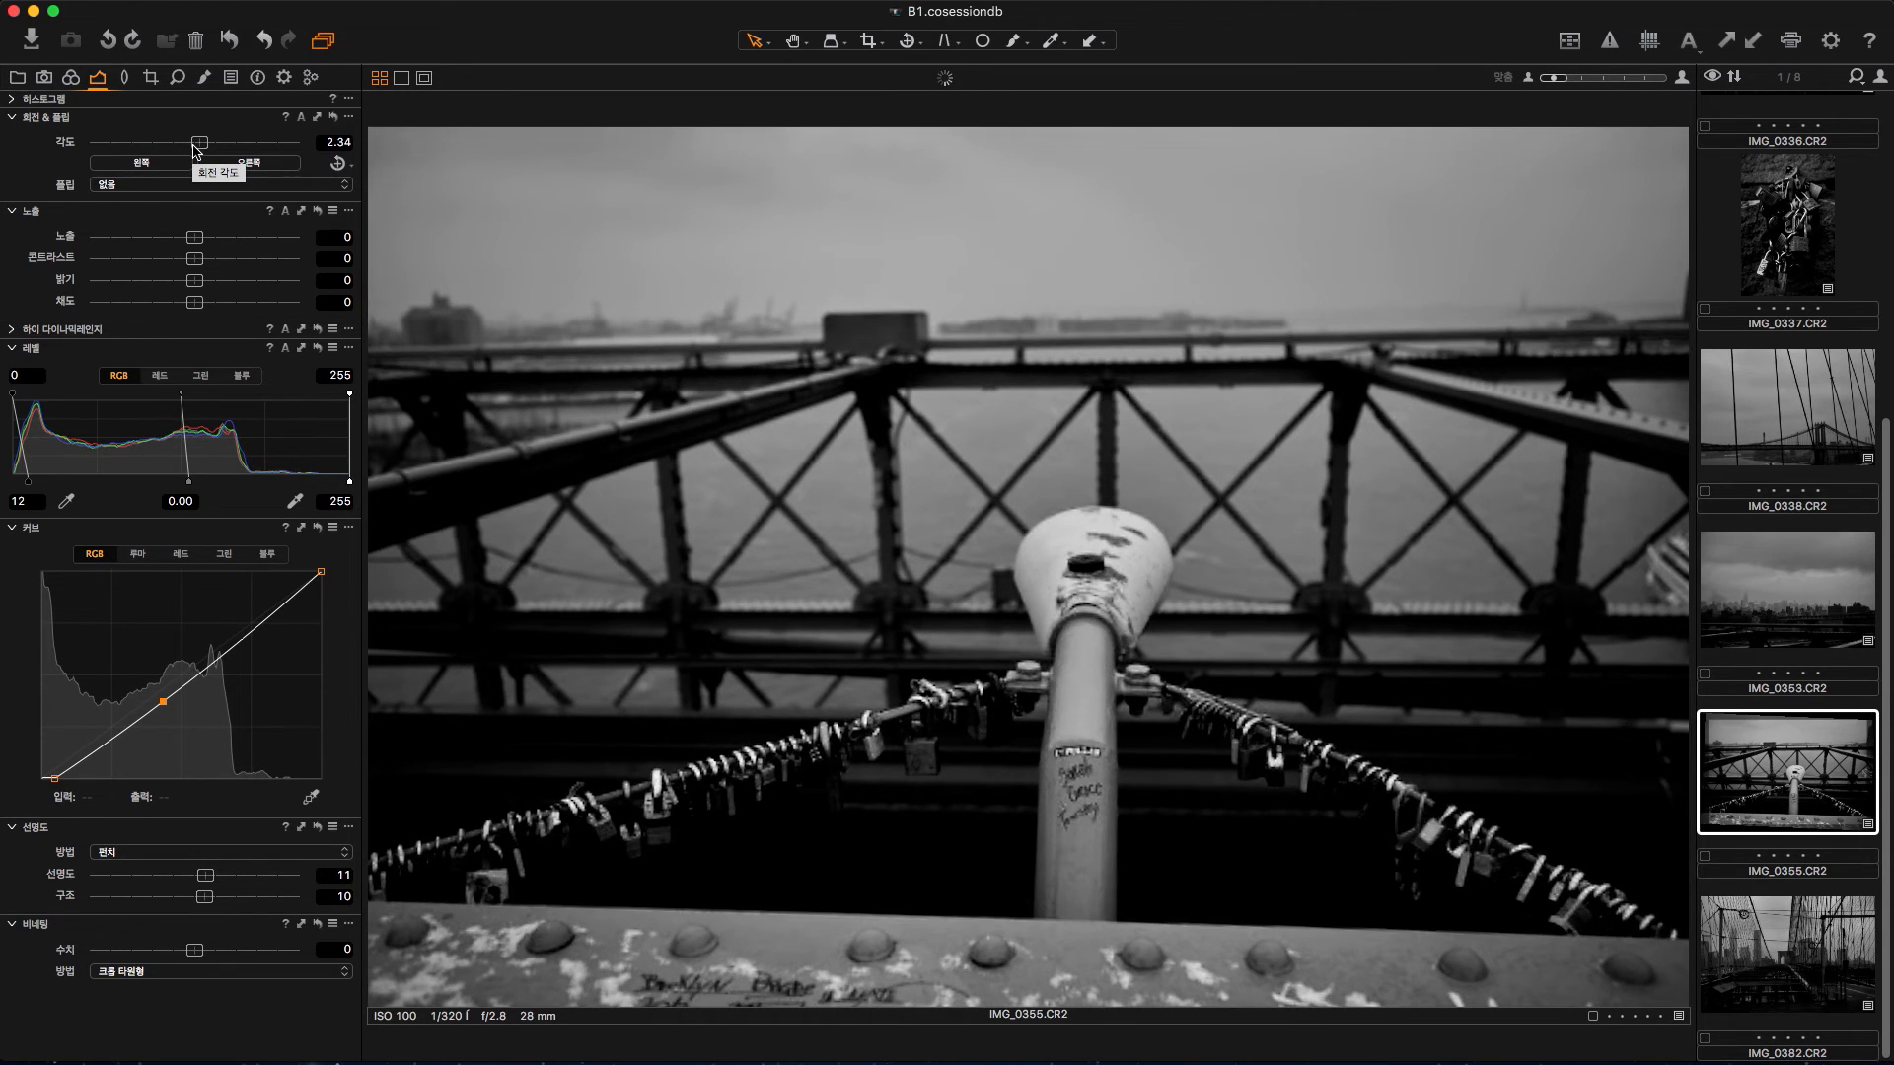
pyautogui.scroll(-3, 194, 151)
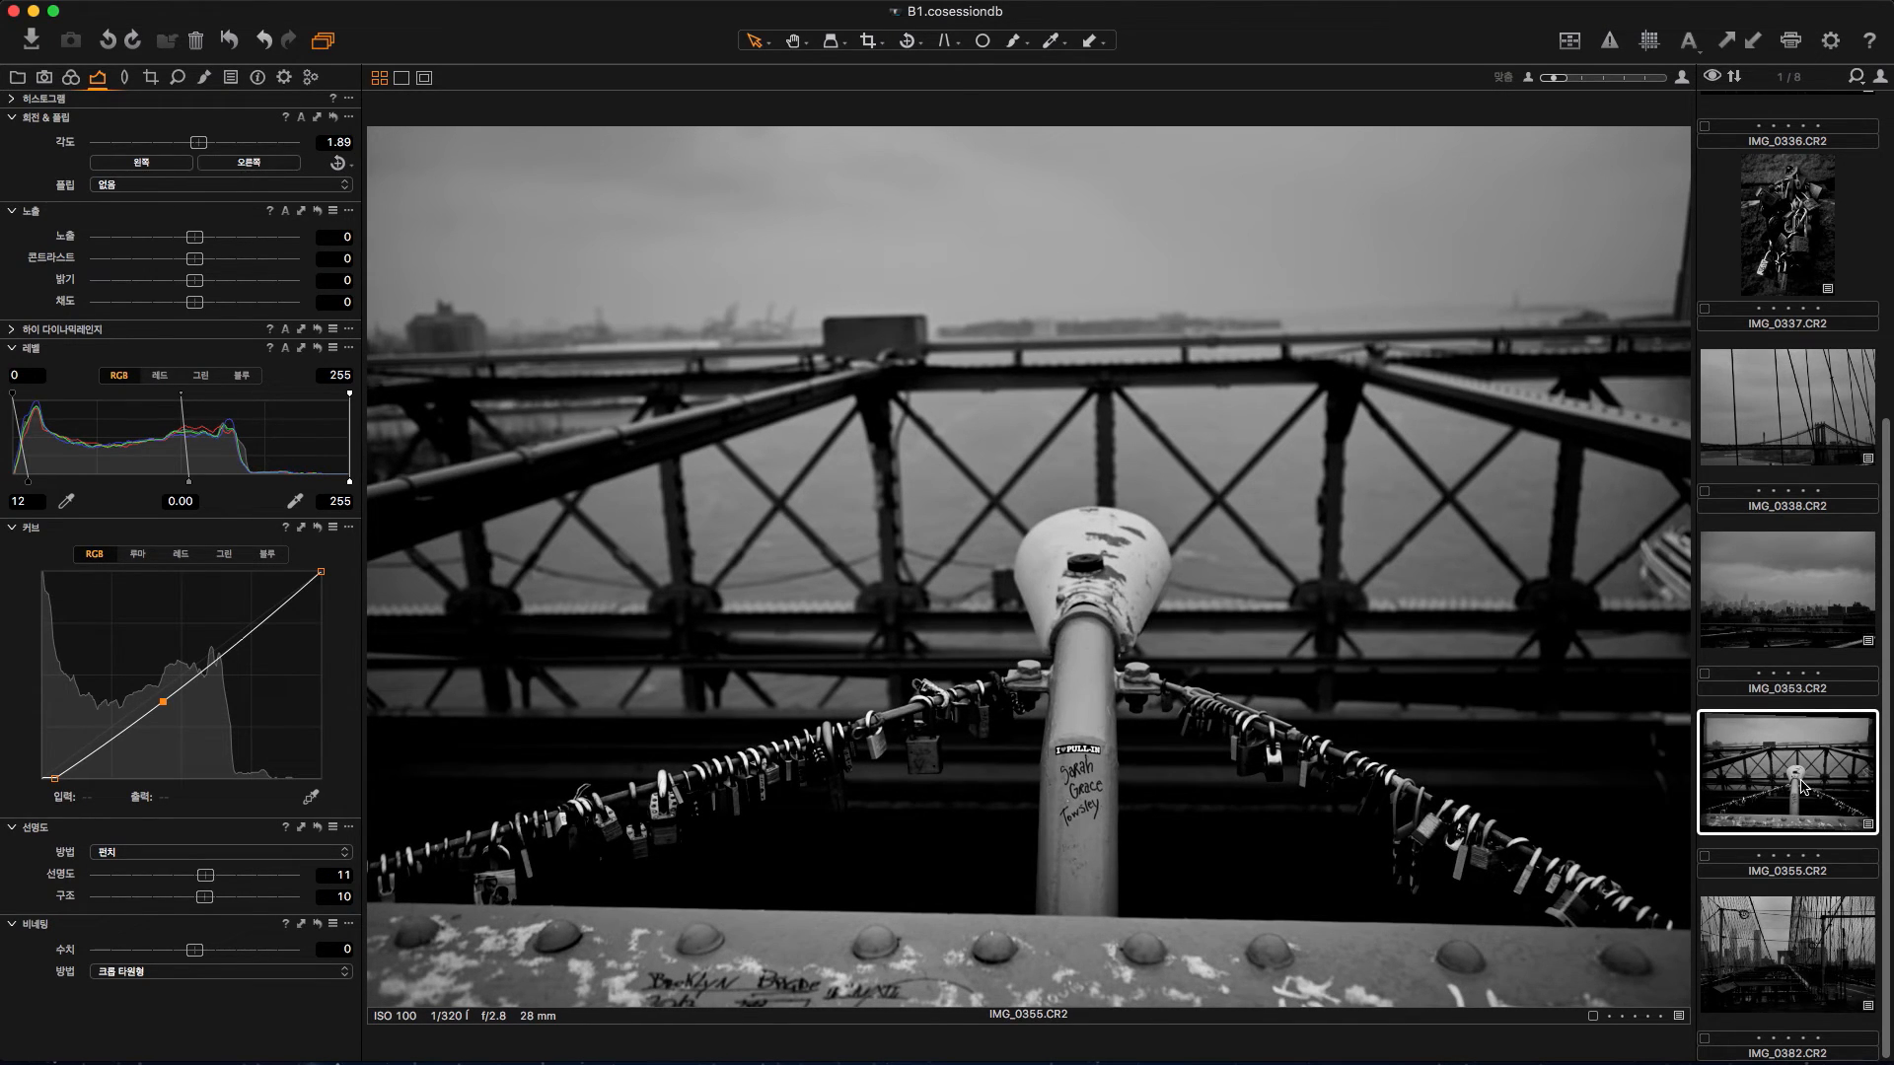
# Step: Shape IMG_0382.CR2's RGB curve with a highlight point at input 187, output 189, and a slightly lowered shadow point near input 64
pyautogui.click(1820, 950)
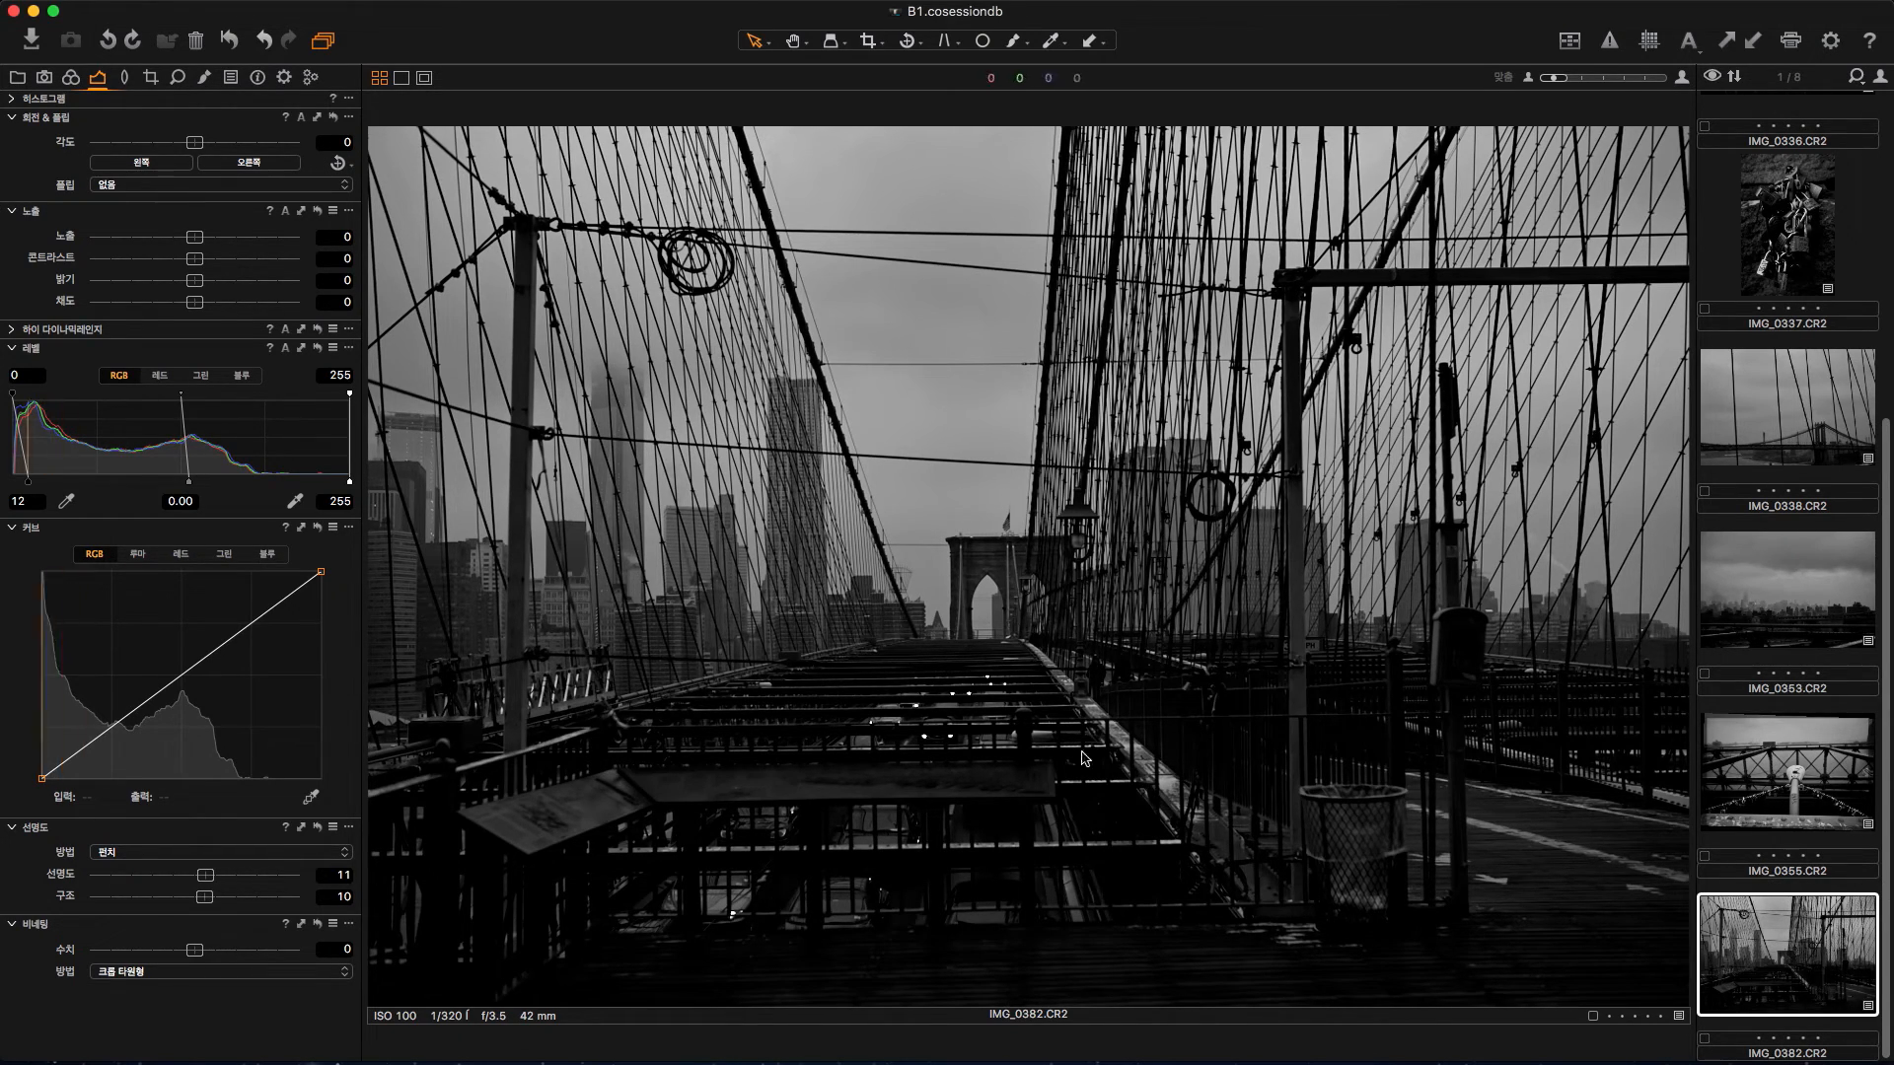
pyautogui.moveTo(244, 629); pyautogui.dragTo(249, 630)
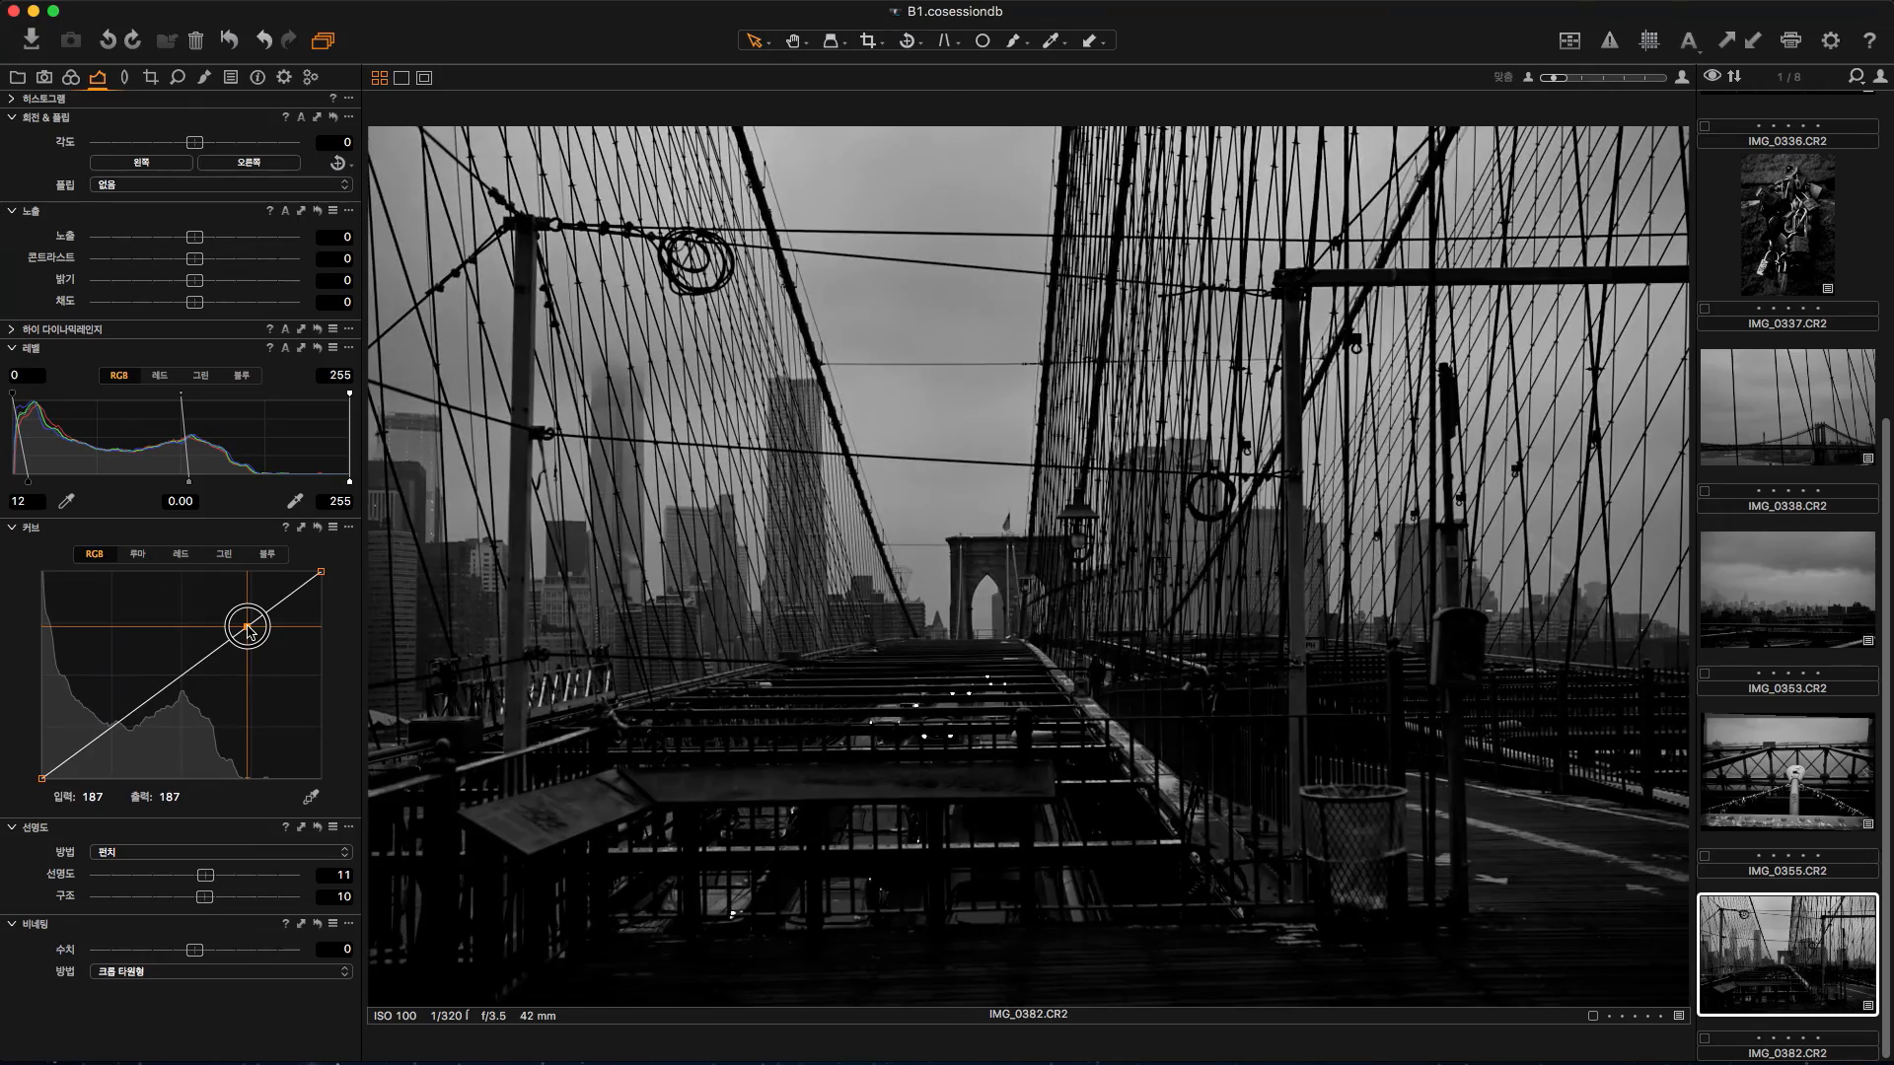
pyautogui.click(113, 731)
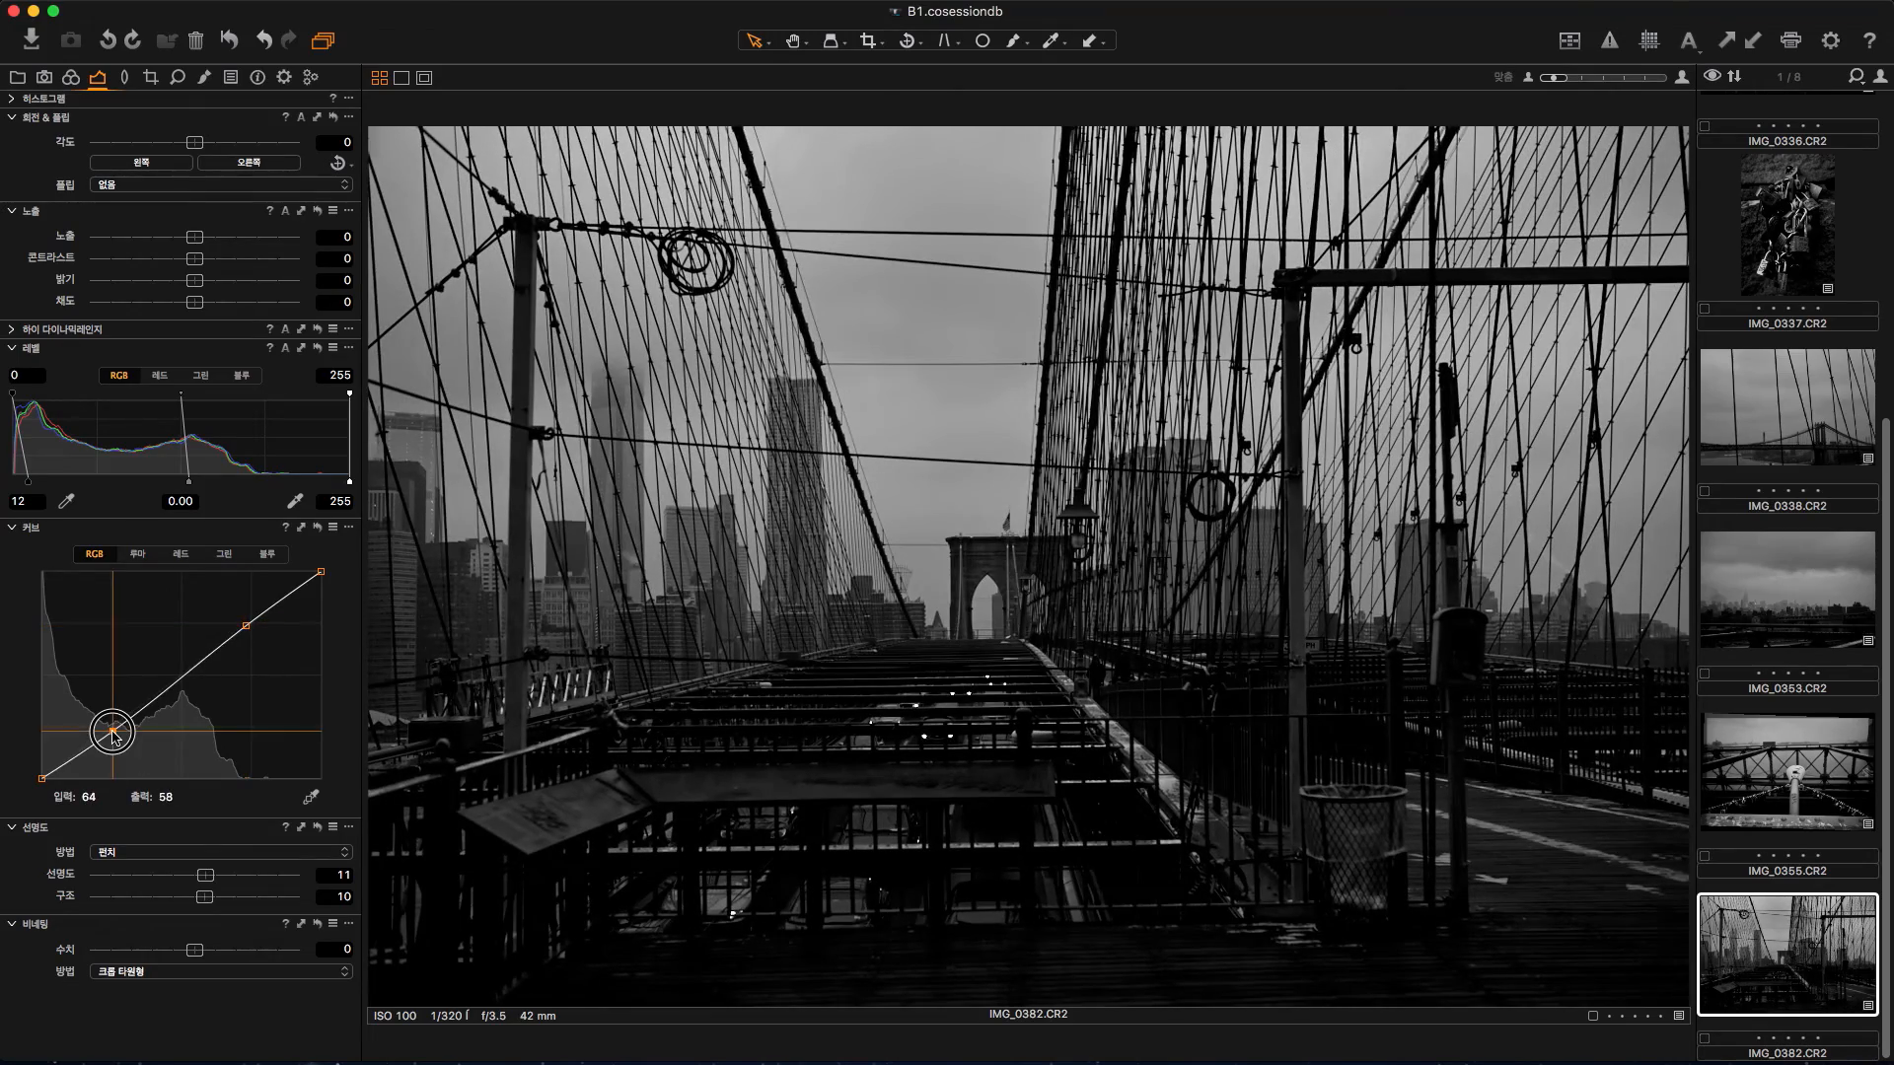
pyautogui.moveTo(113, 732); pyautogui.dragTo(111, 730)
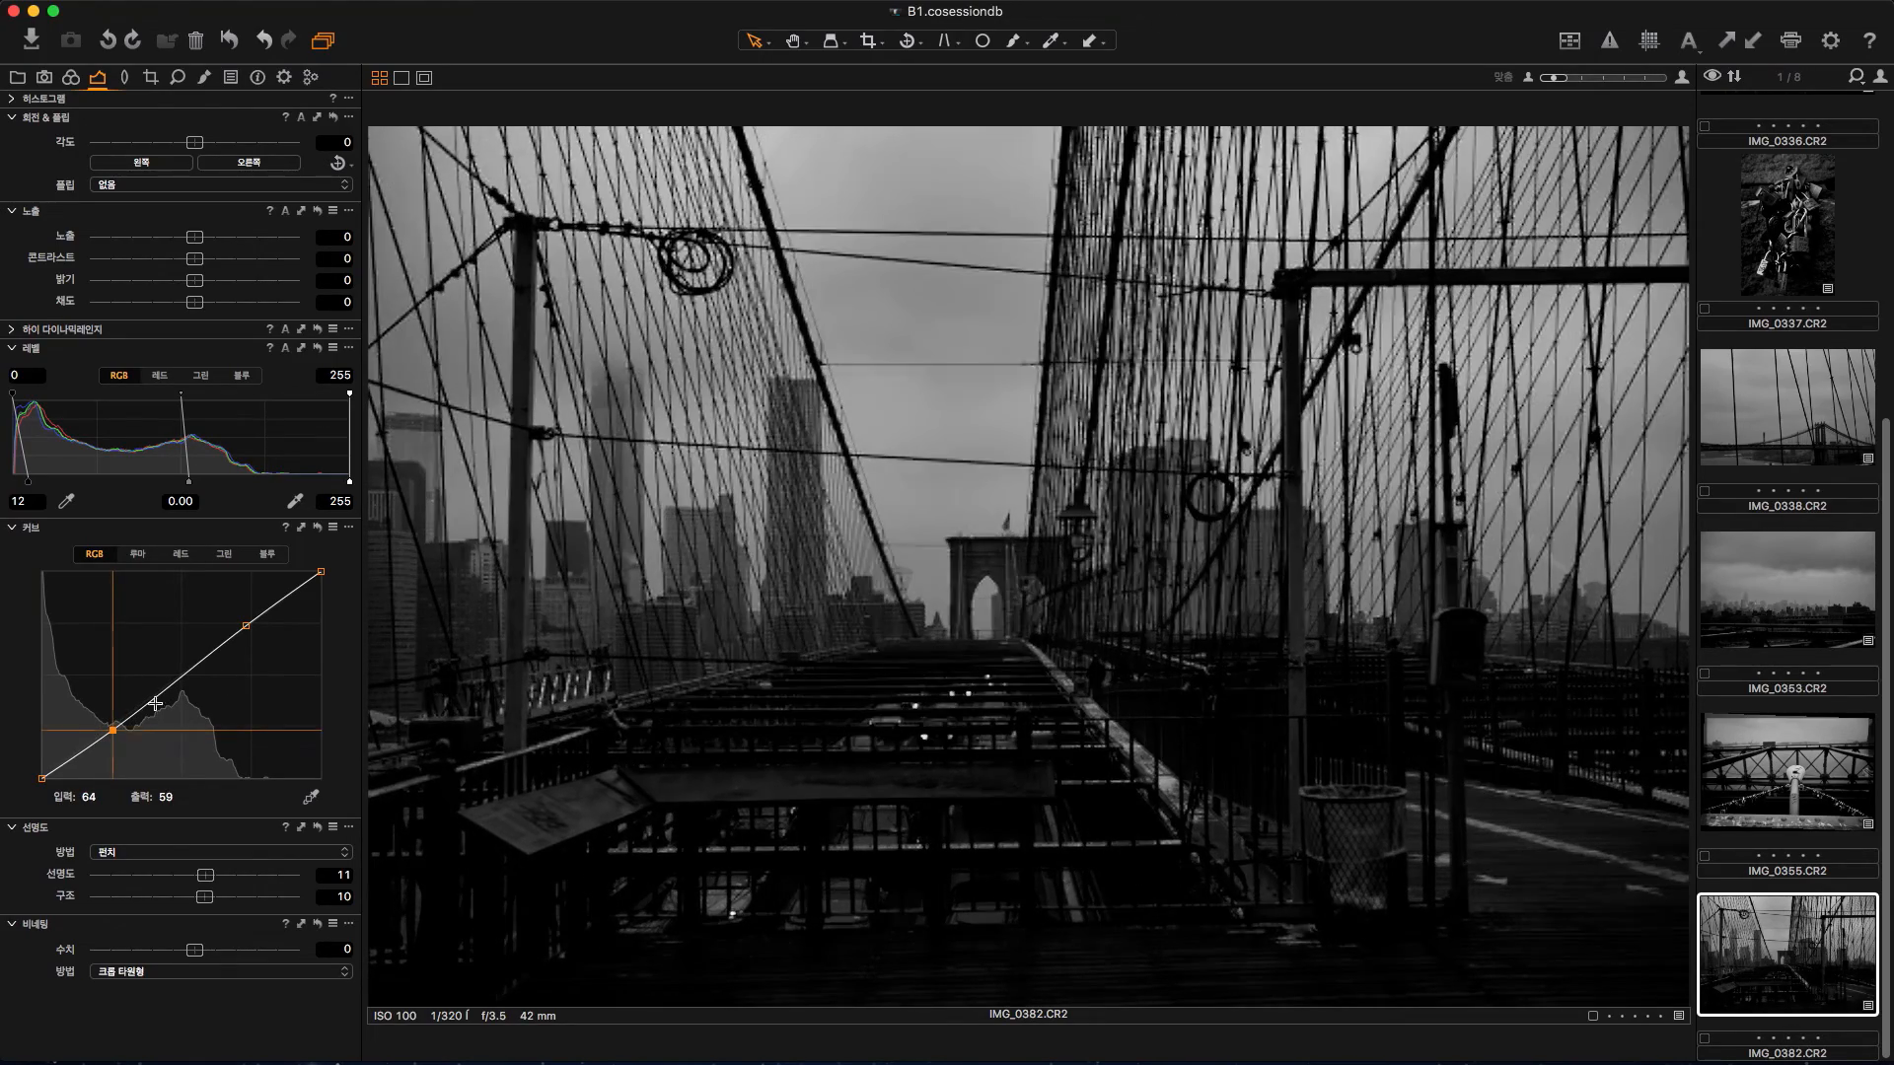
pyautogui.click(246, 624)
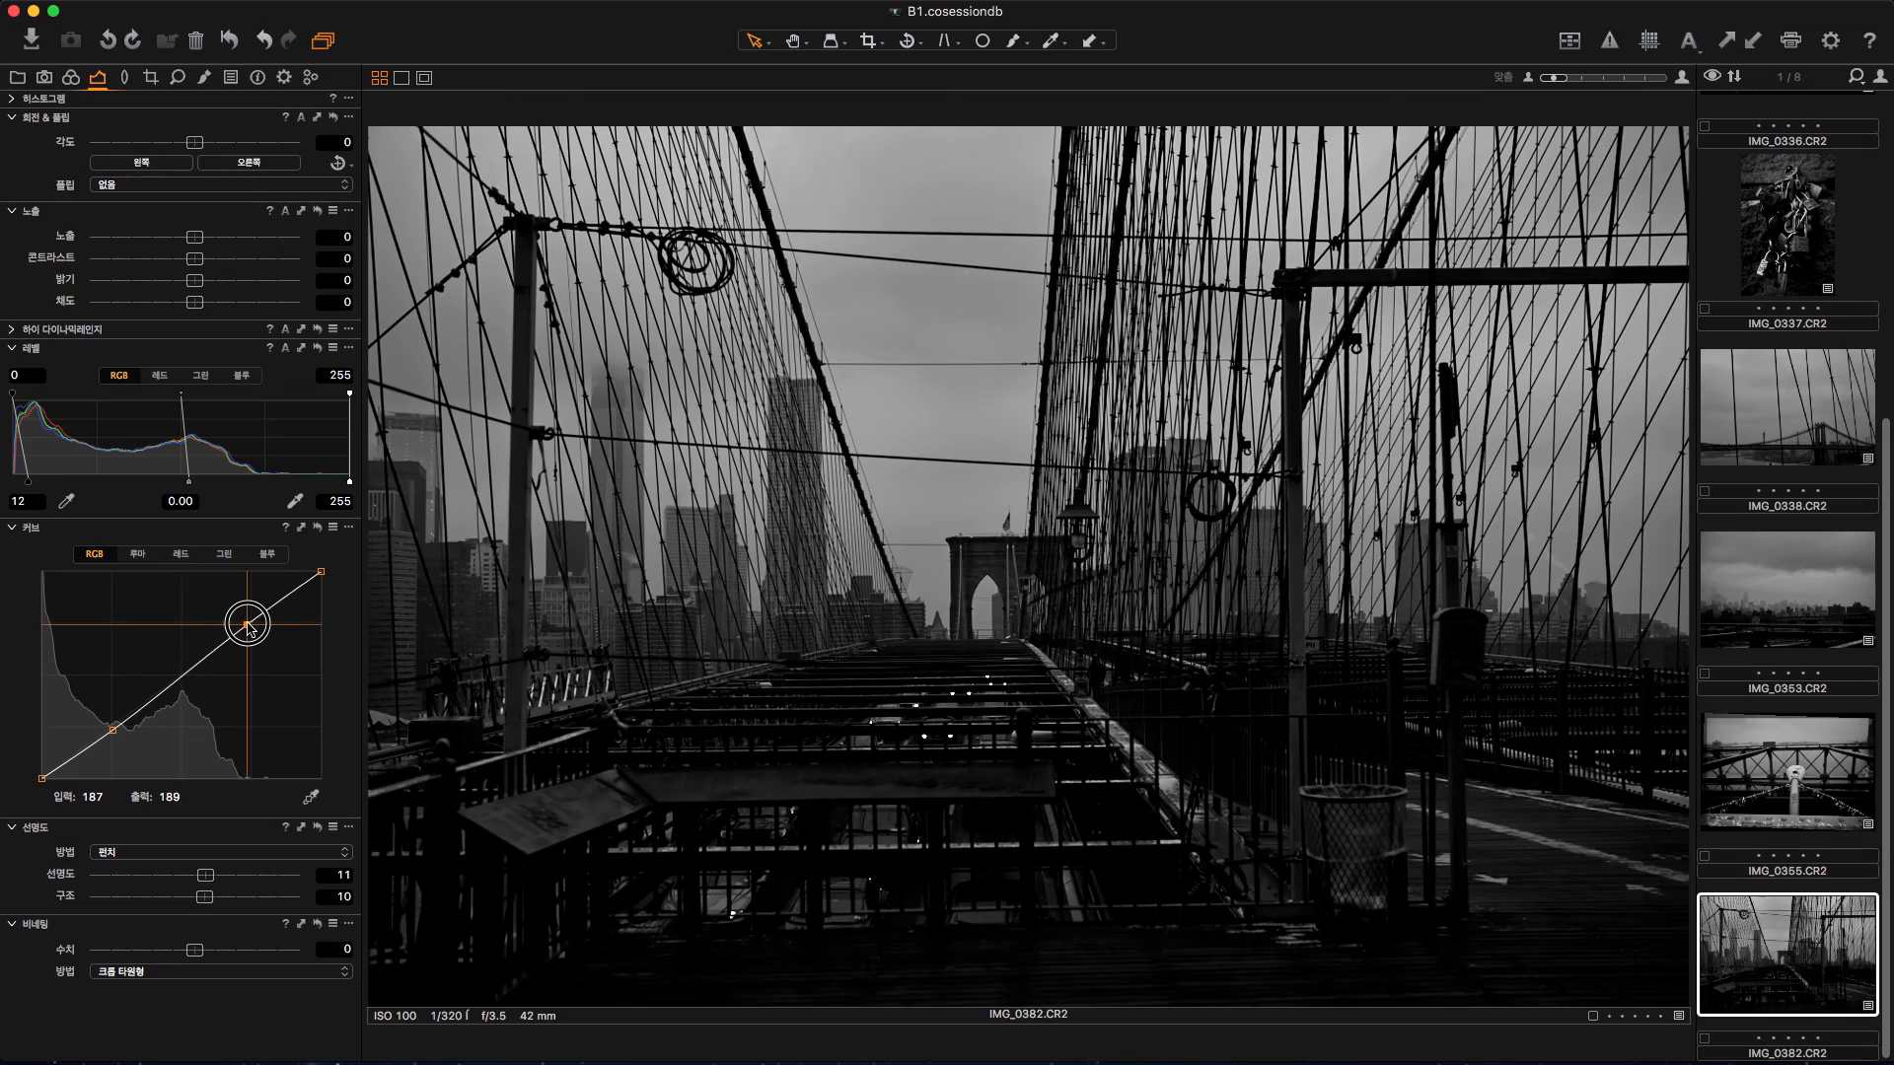
pyautogui.moveTo(113, 732); pyautogui.dragTo(111, 730)
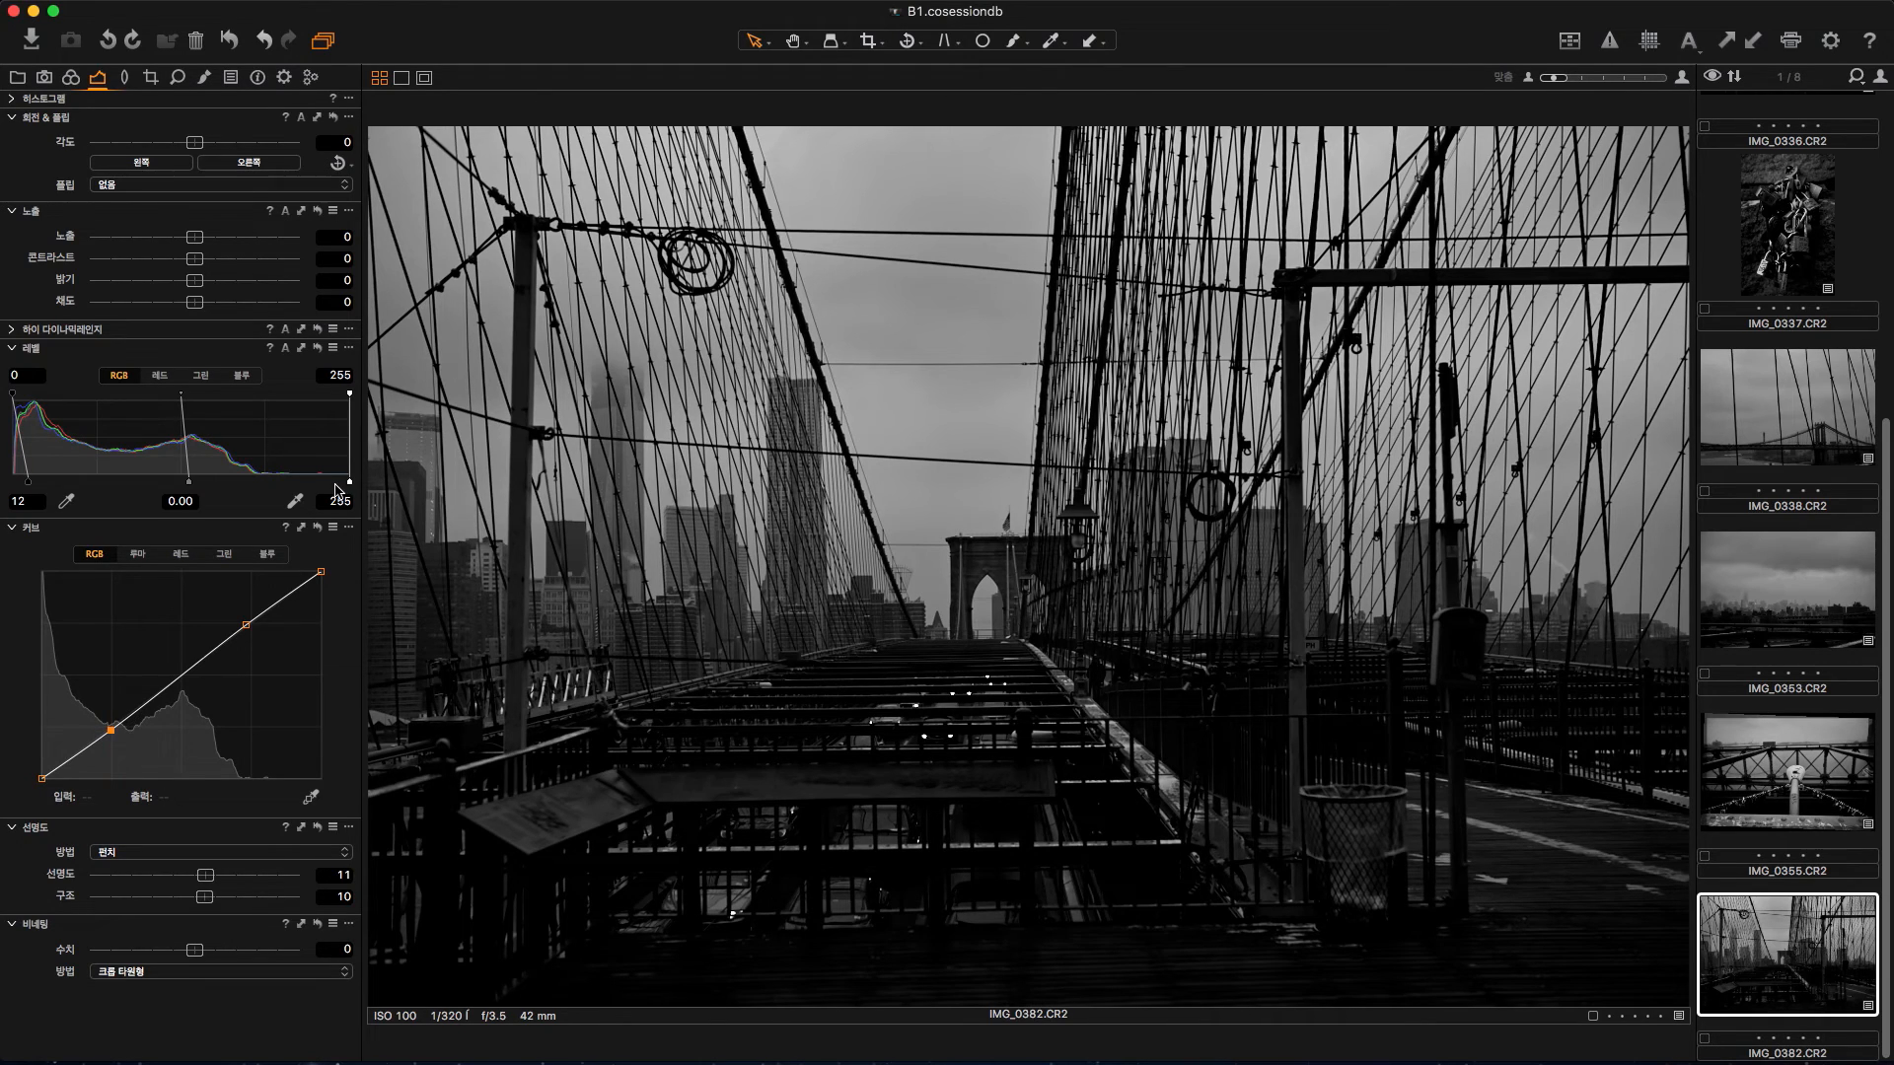
# Step: Set IMG_0382.CR2's High Dynamic Range highlight value to 42, keeping the rotation angle at 0
pyautogui.click(13, 330)
pyautogui.moveTo(254, 354); pyautogui.dragTo(179, 358)
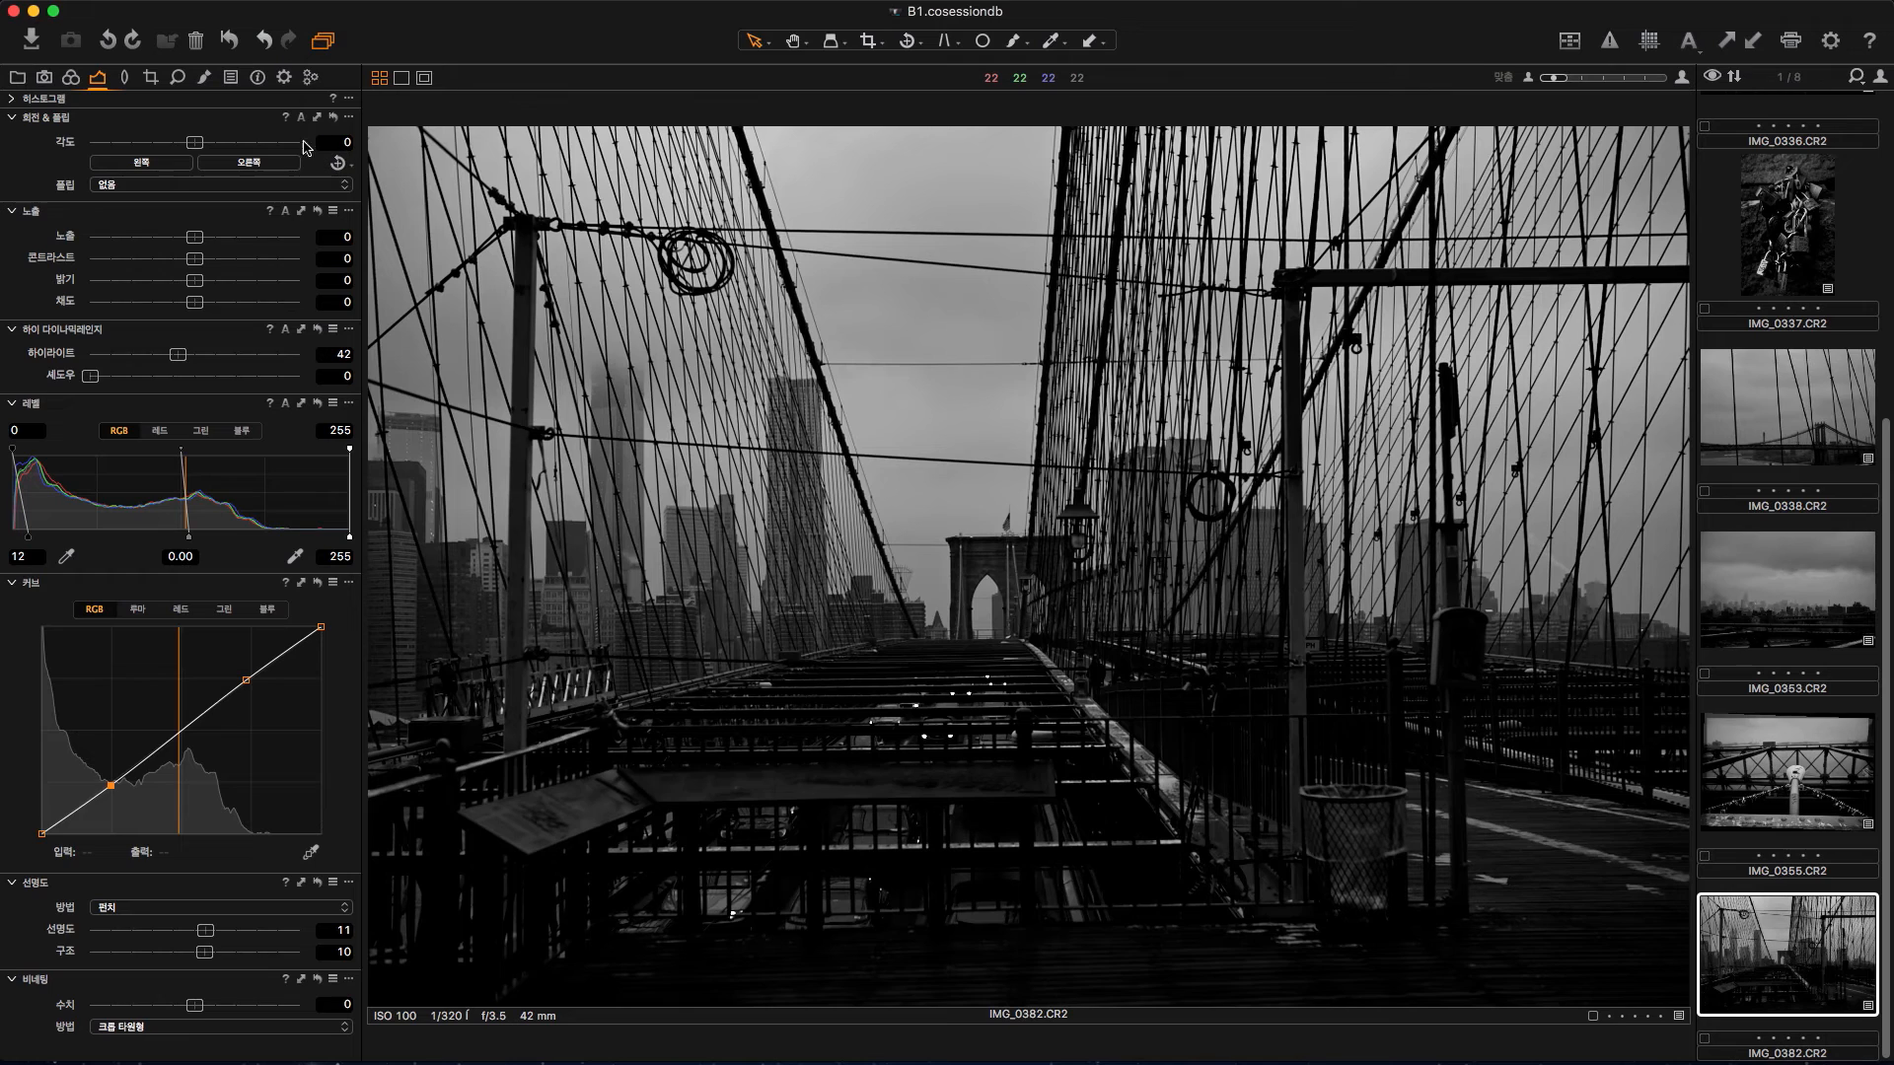
pyautogui.scroll(-2, 198, 141)
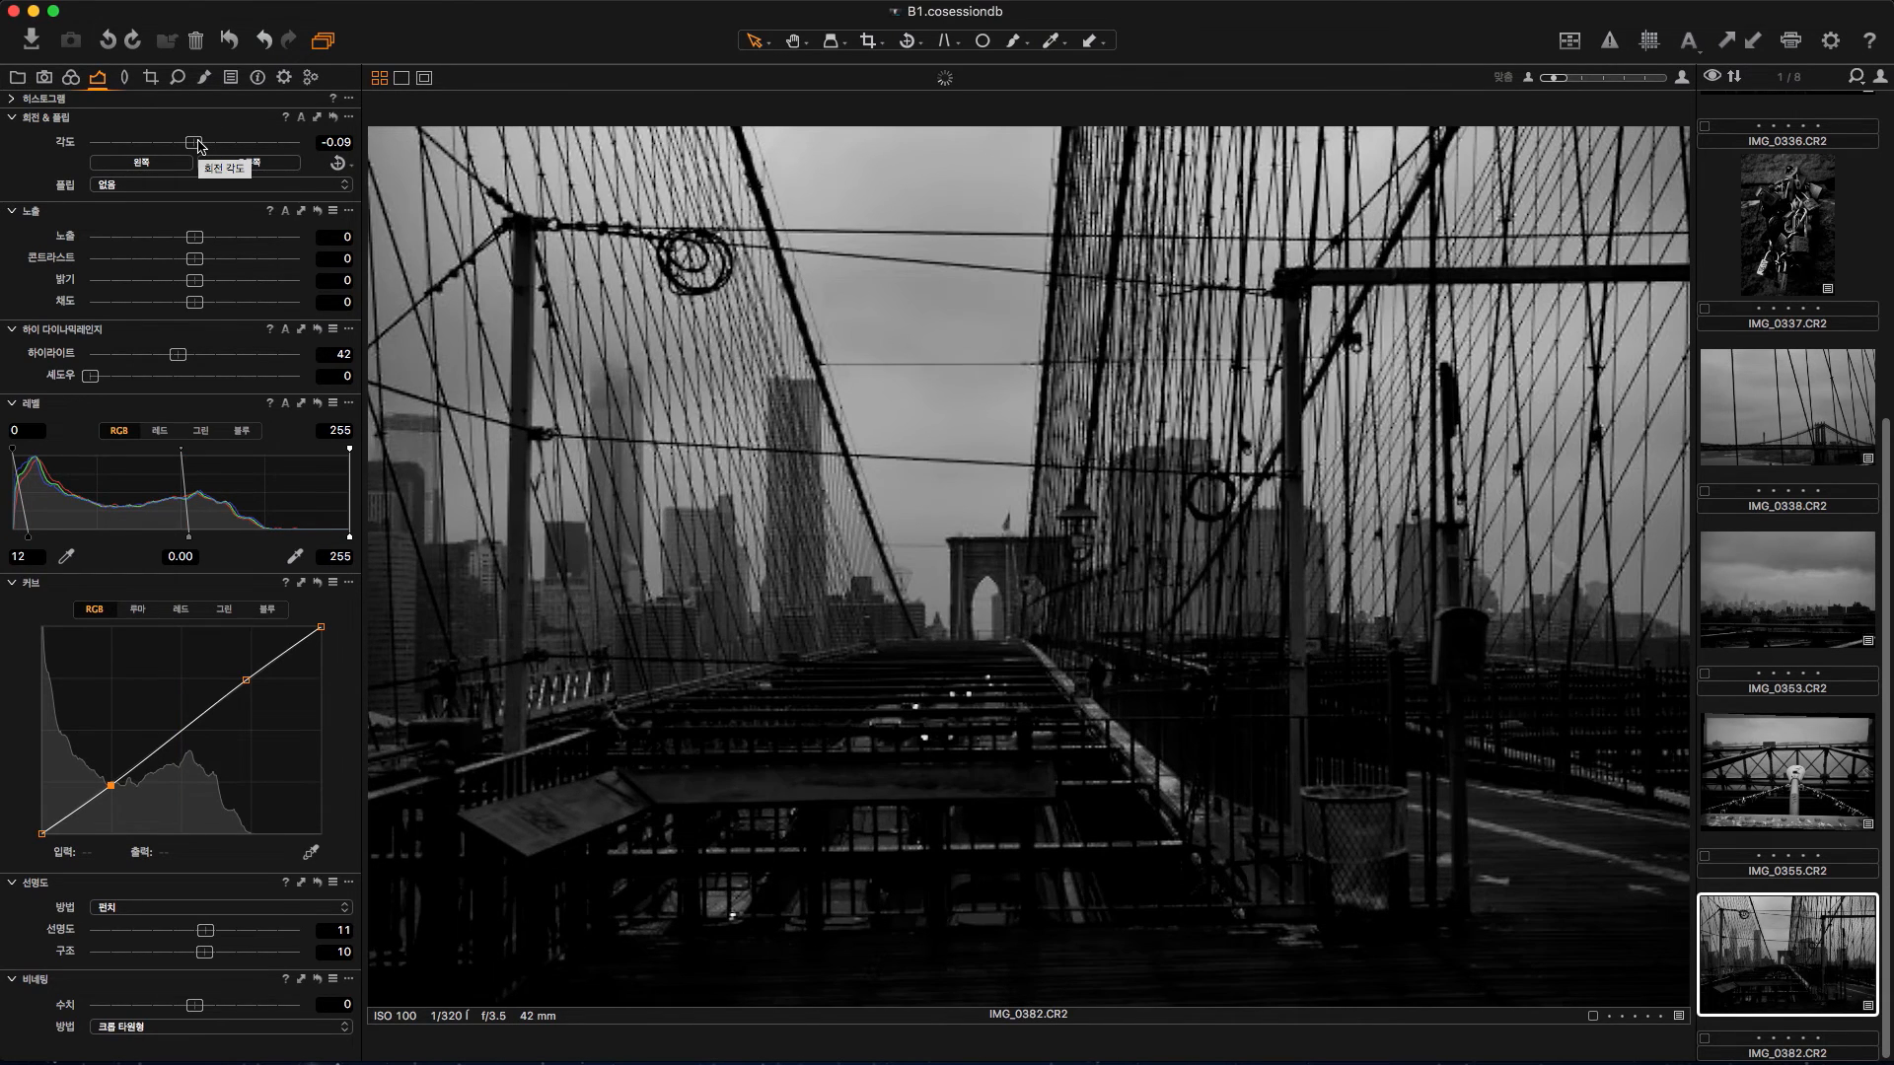
pyautogui.scroll(2, 198, 143)
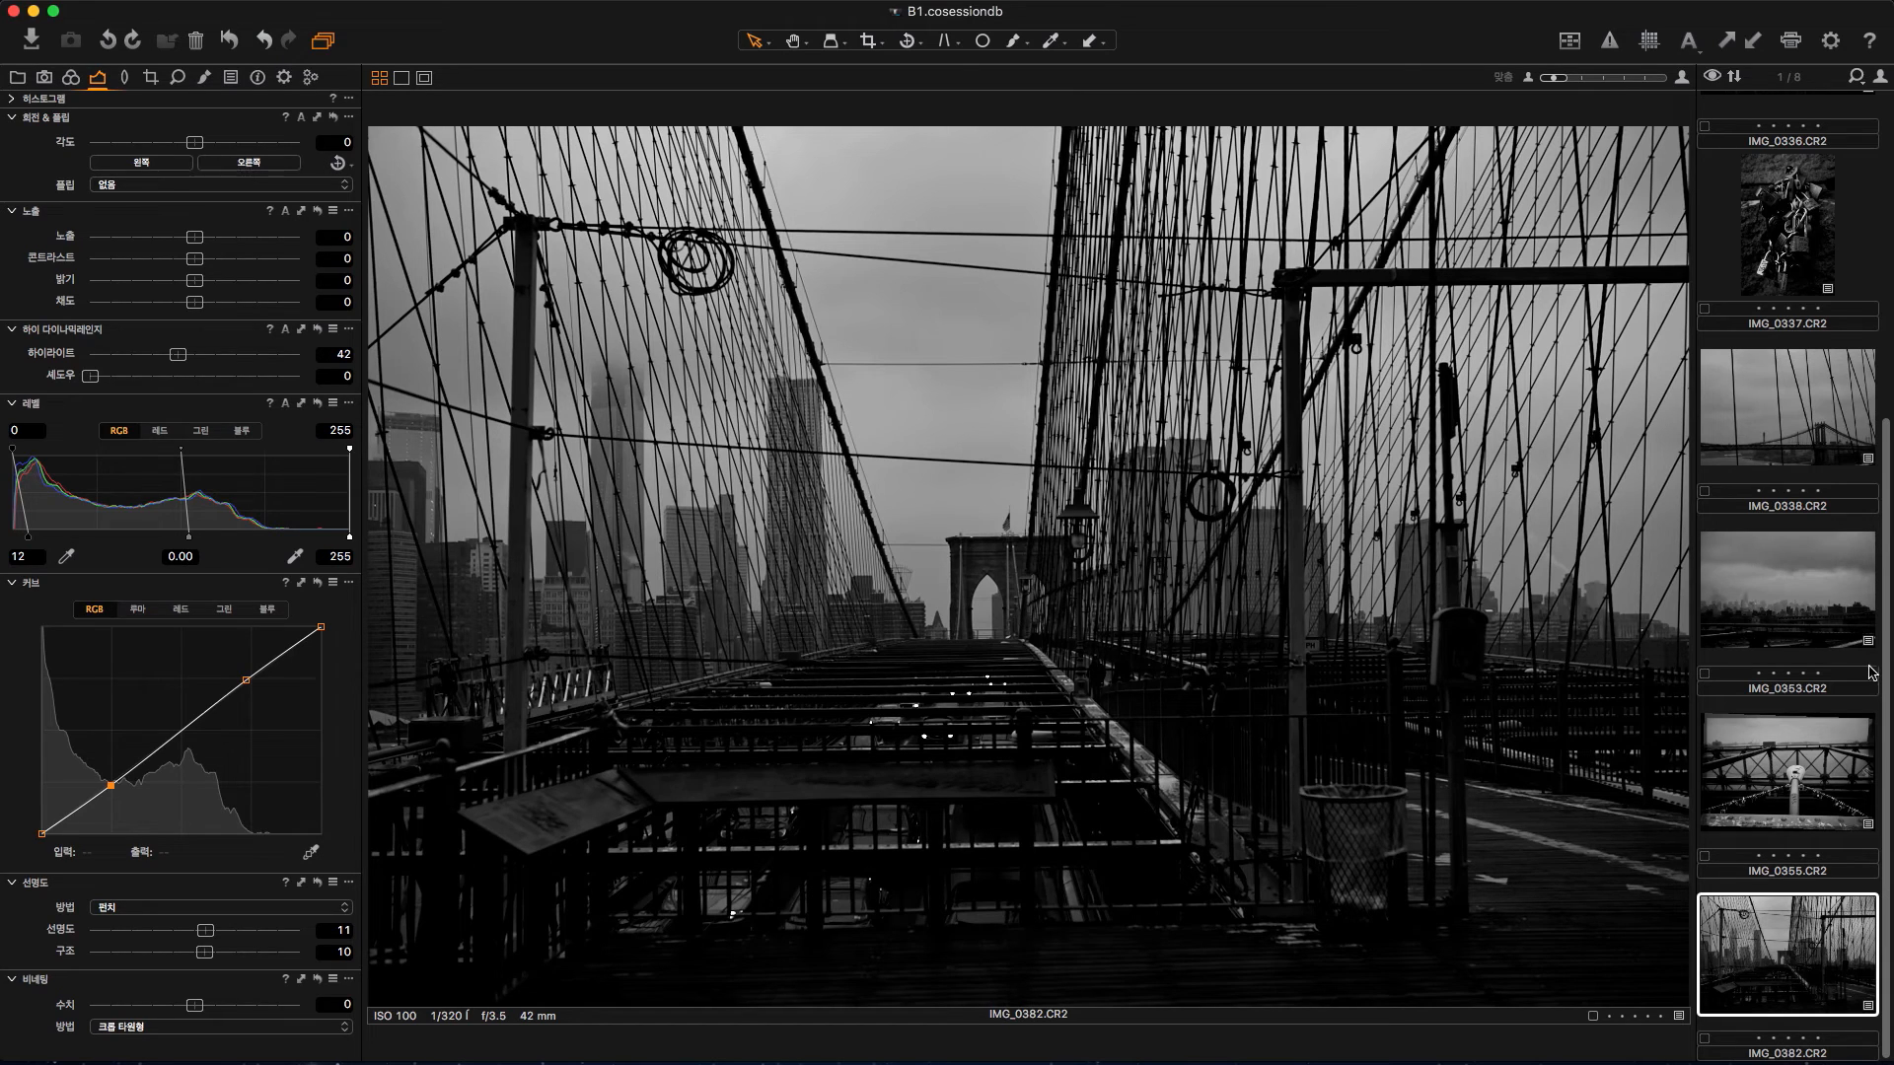
# Step: Review the edited bridge images one by one, from IMG_0355.CR2 back to IMG_0294.CR2 and on to IMG_0337.CR2
pyautogui.click(1788, 877)
pyautogui.press('Down')
pyautogui.press('Up')
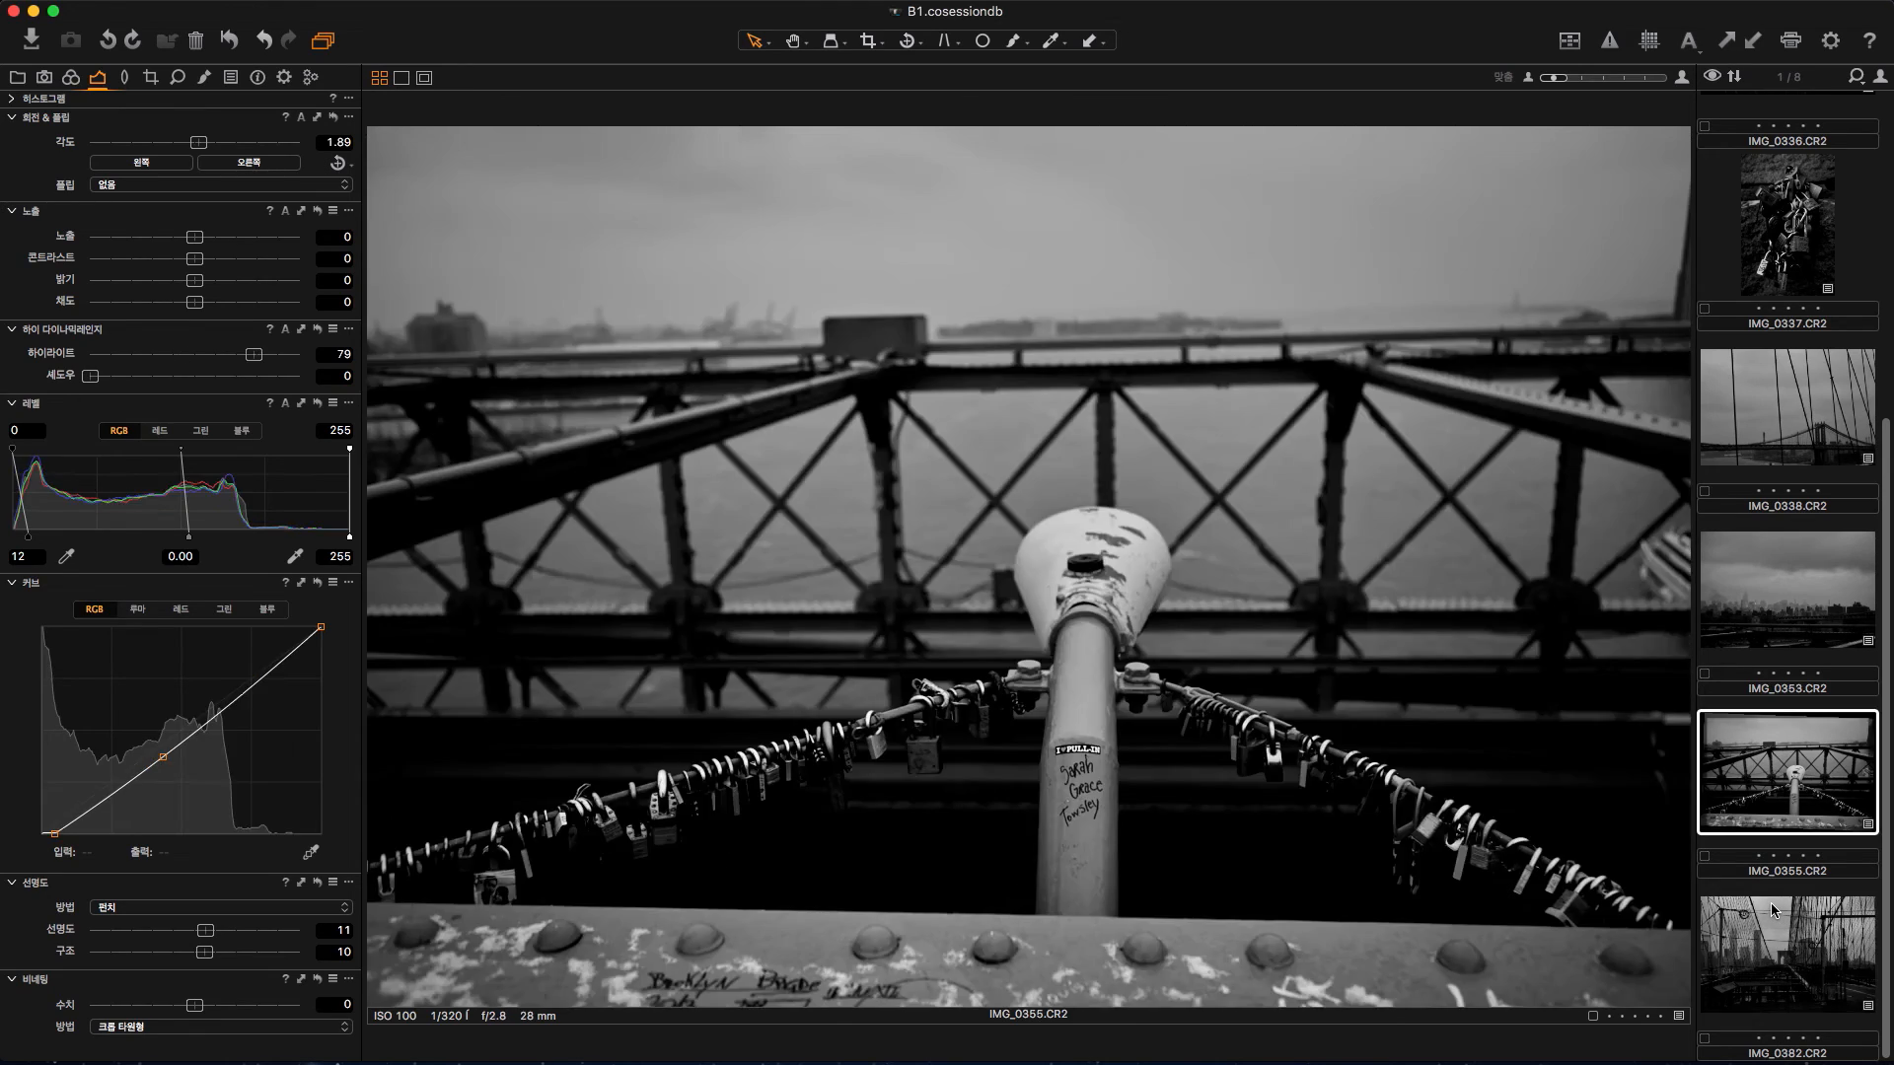
pyautogui.press('Down')
pyautogui.press('Up')
pyautogui.press('Up')
pyautogui.press('Up')
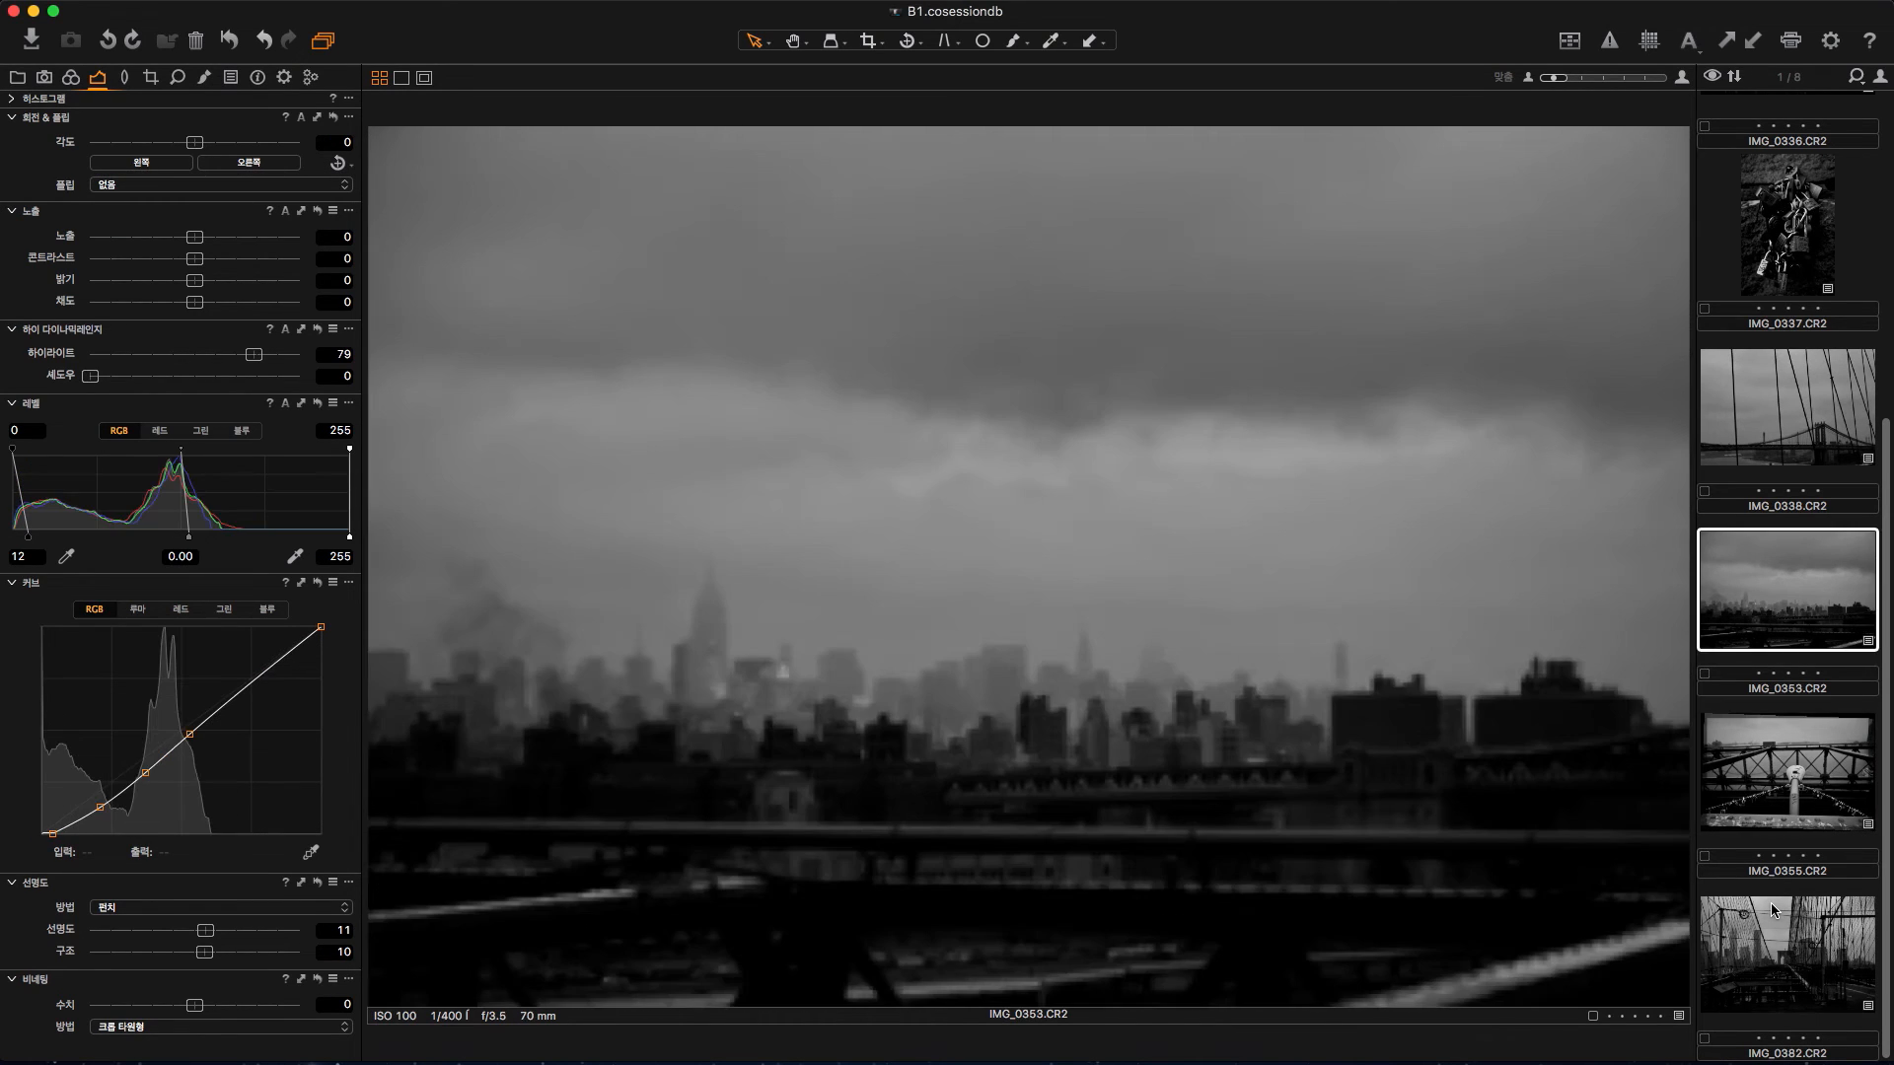
pyautogui.press('Up')
pyautogui.press('Up')
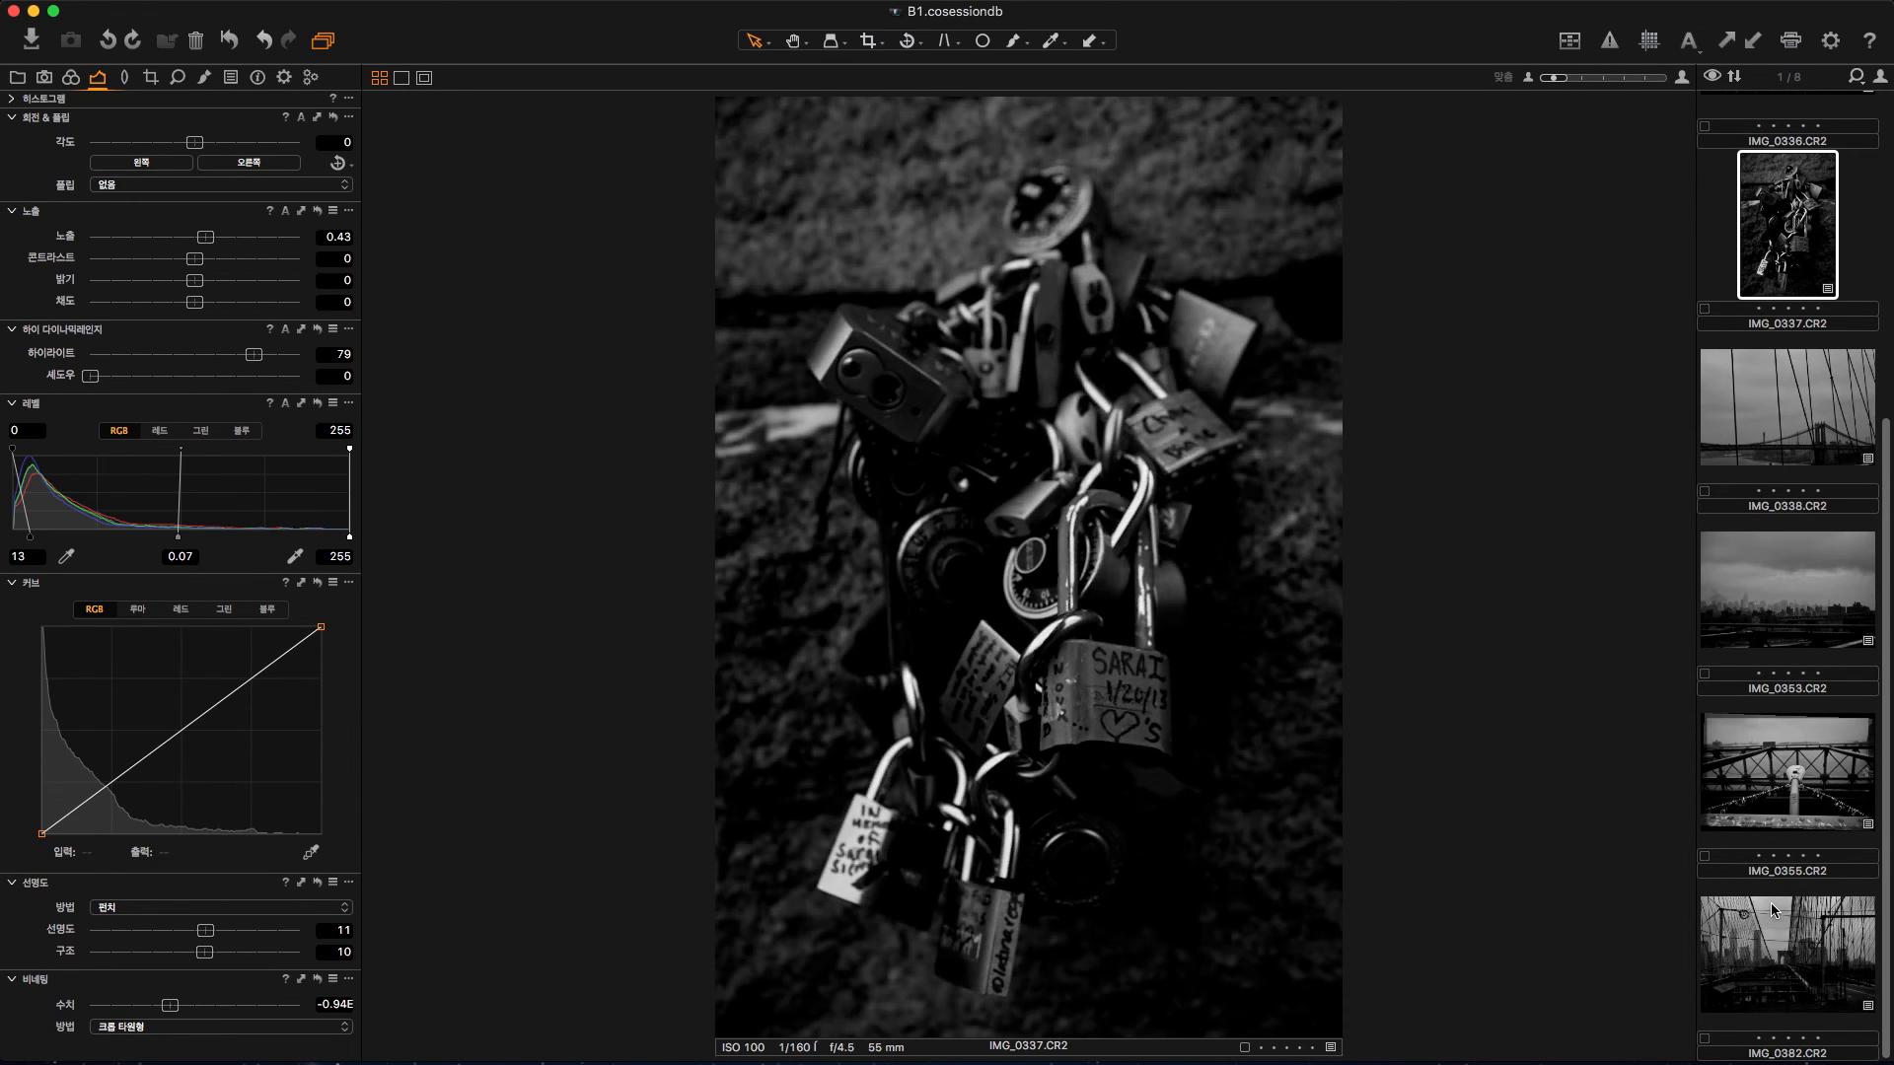
pyautogui.press('Up')
pyautogui.press('Up')
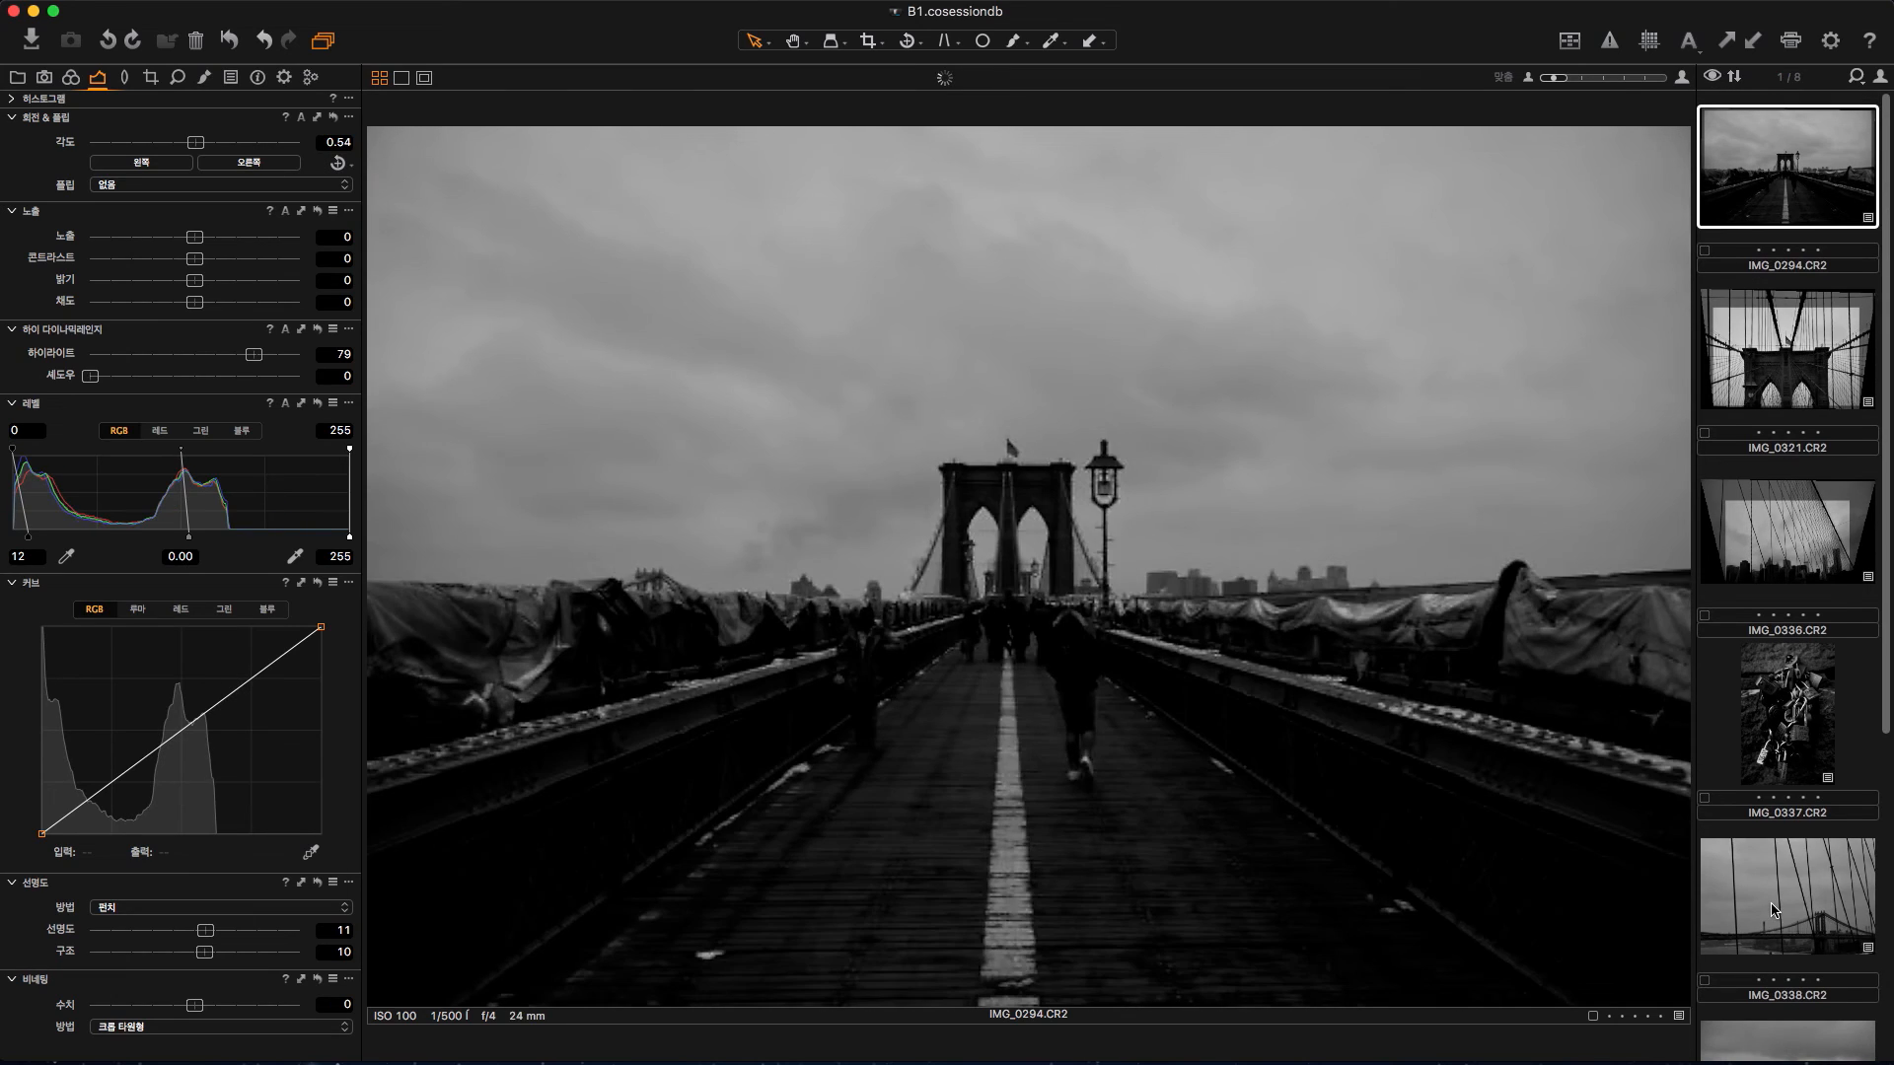
pyautogui.click(1793, 320)
pyautogui.click(1805, 680)
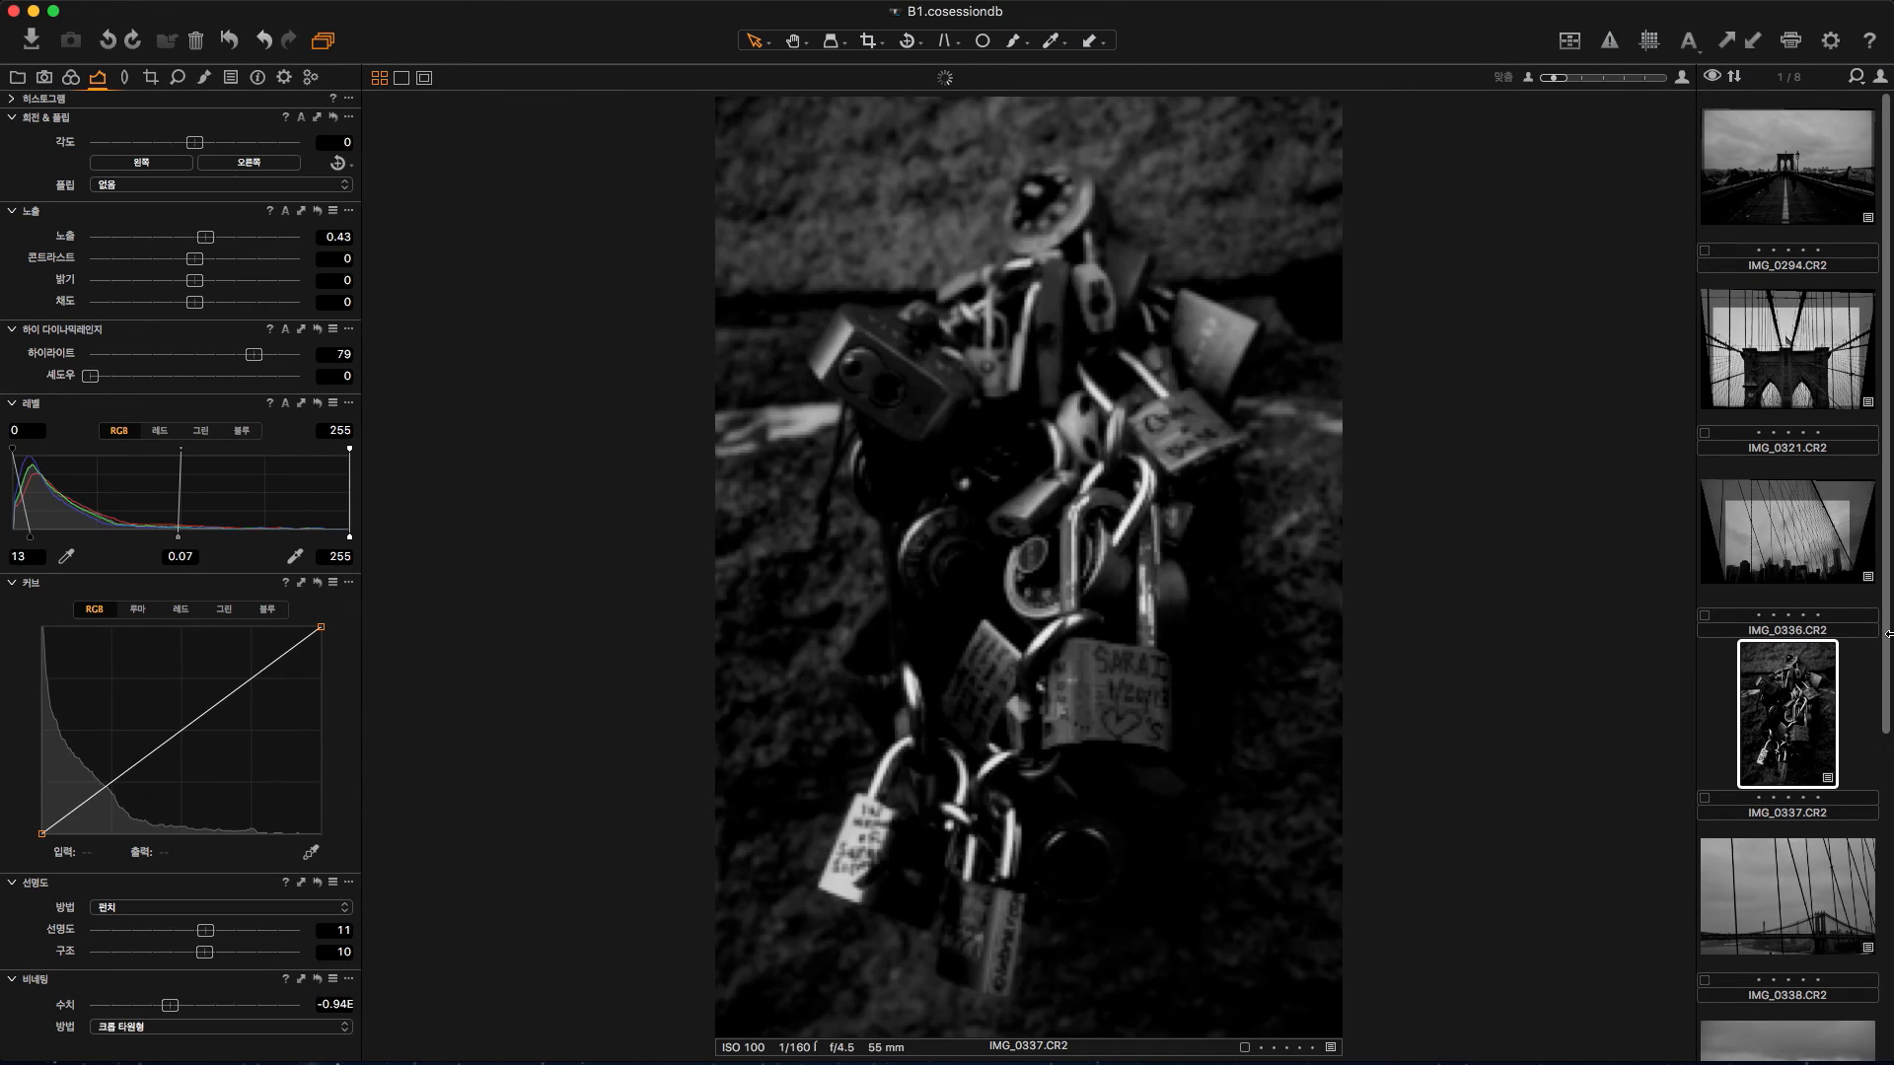
pyautogui.moveTo(1884, 637); pyautogui.dragTo(1867, 544)
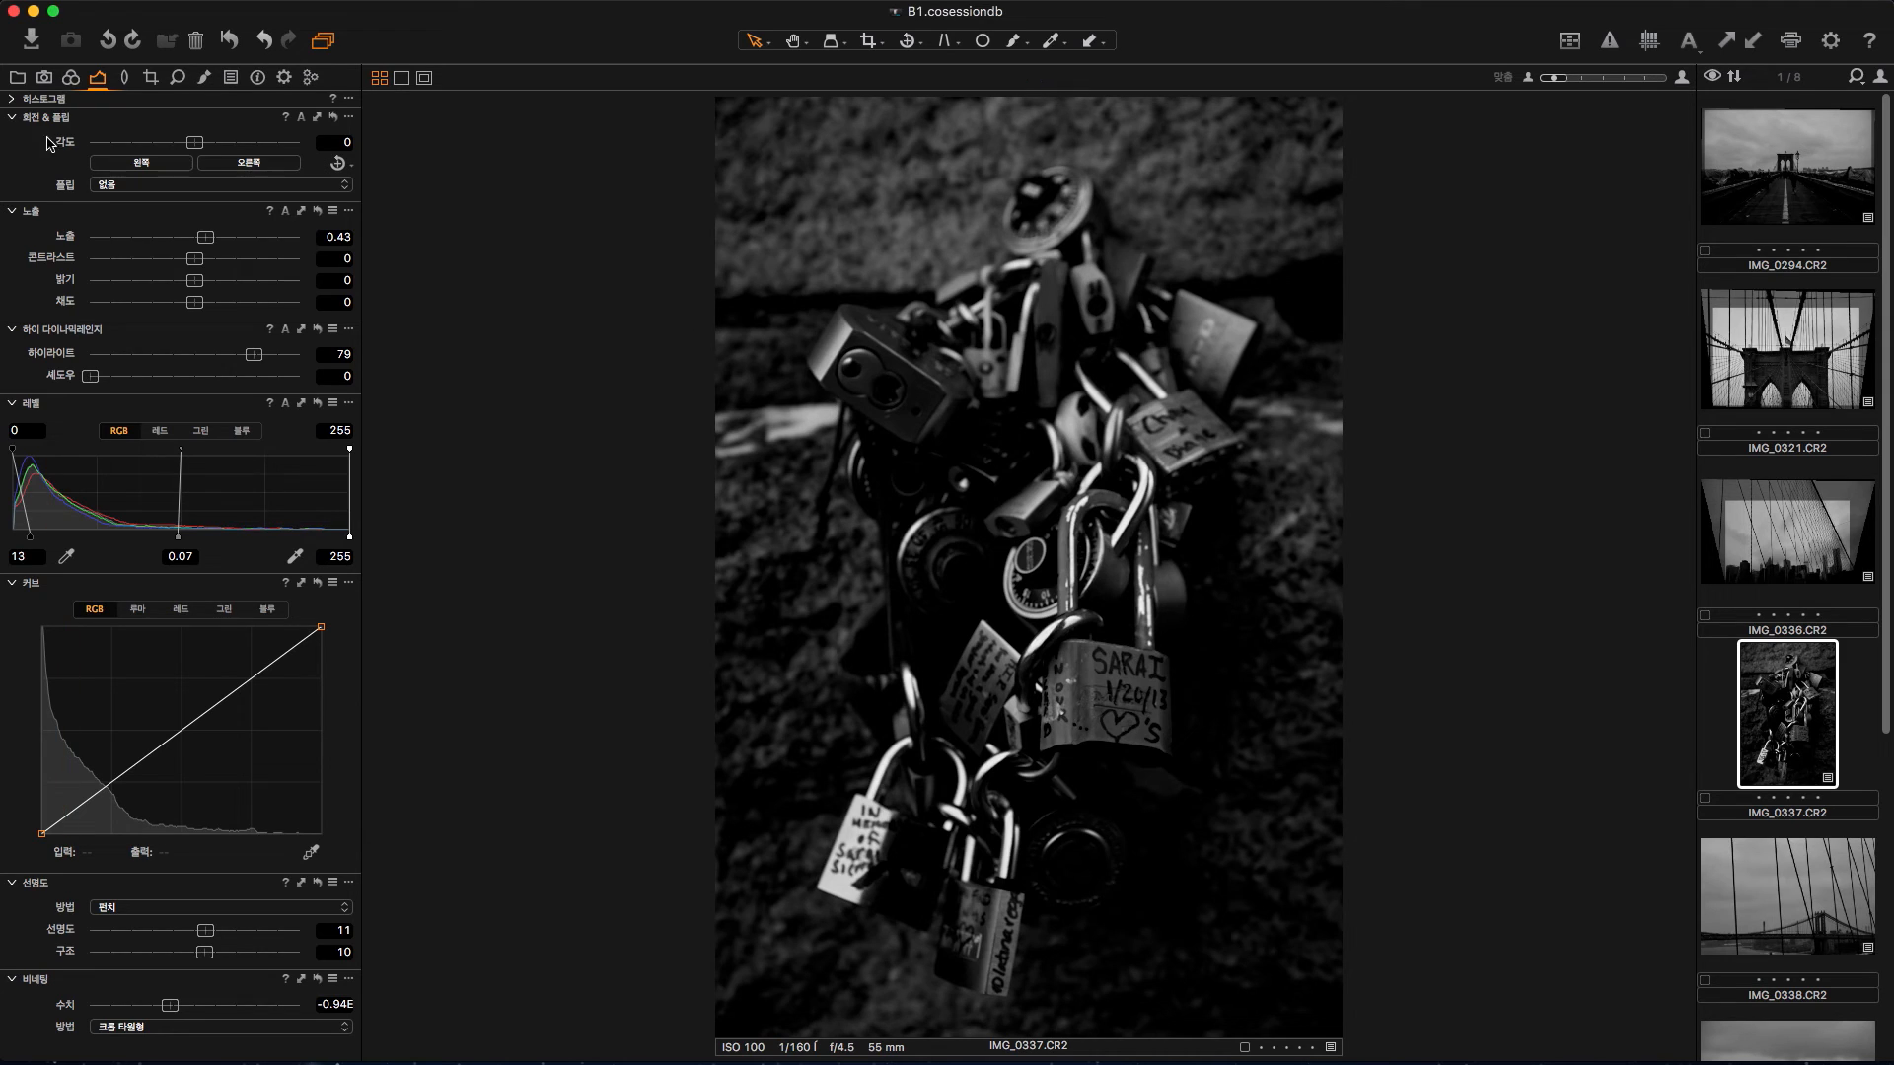
# Step: Select the whole series from IMG_0294.CR2 through IMG_0382.CR2
pyautogui.click(1792, 187)
pyautogui.press('super+a')
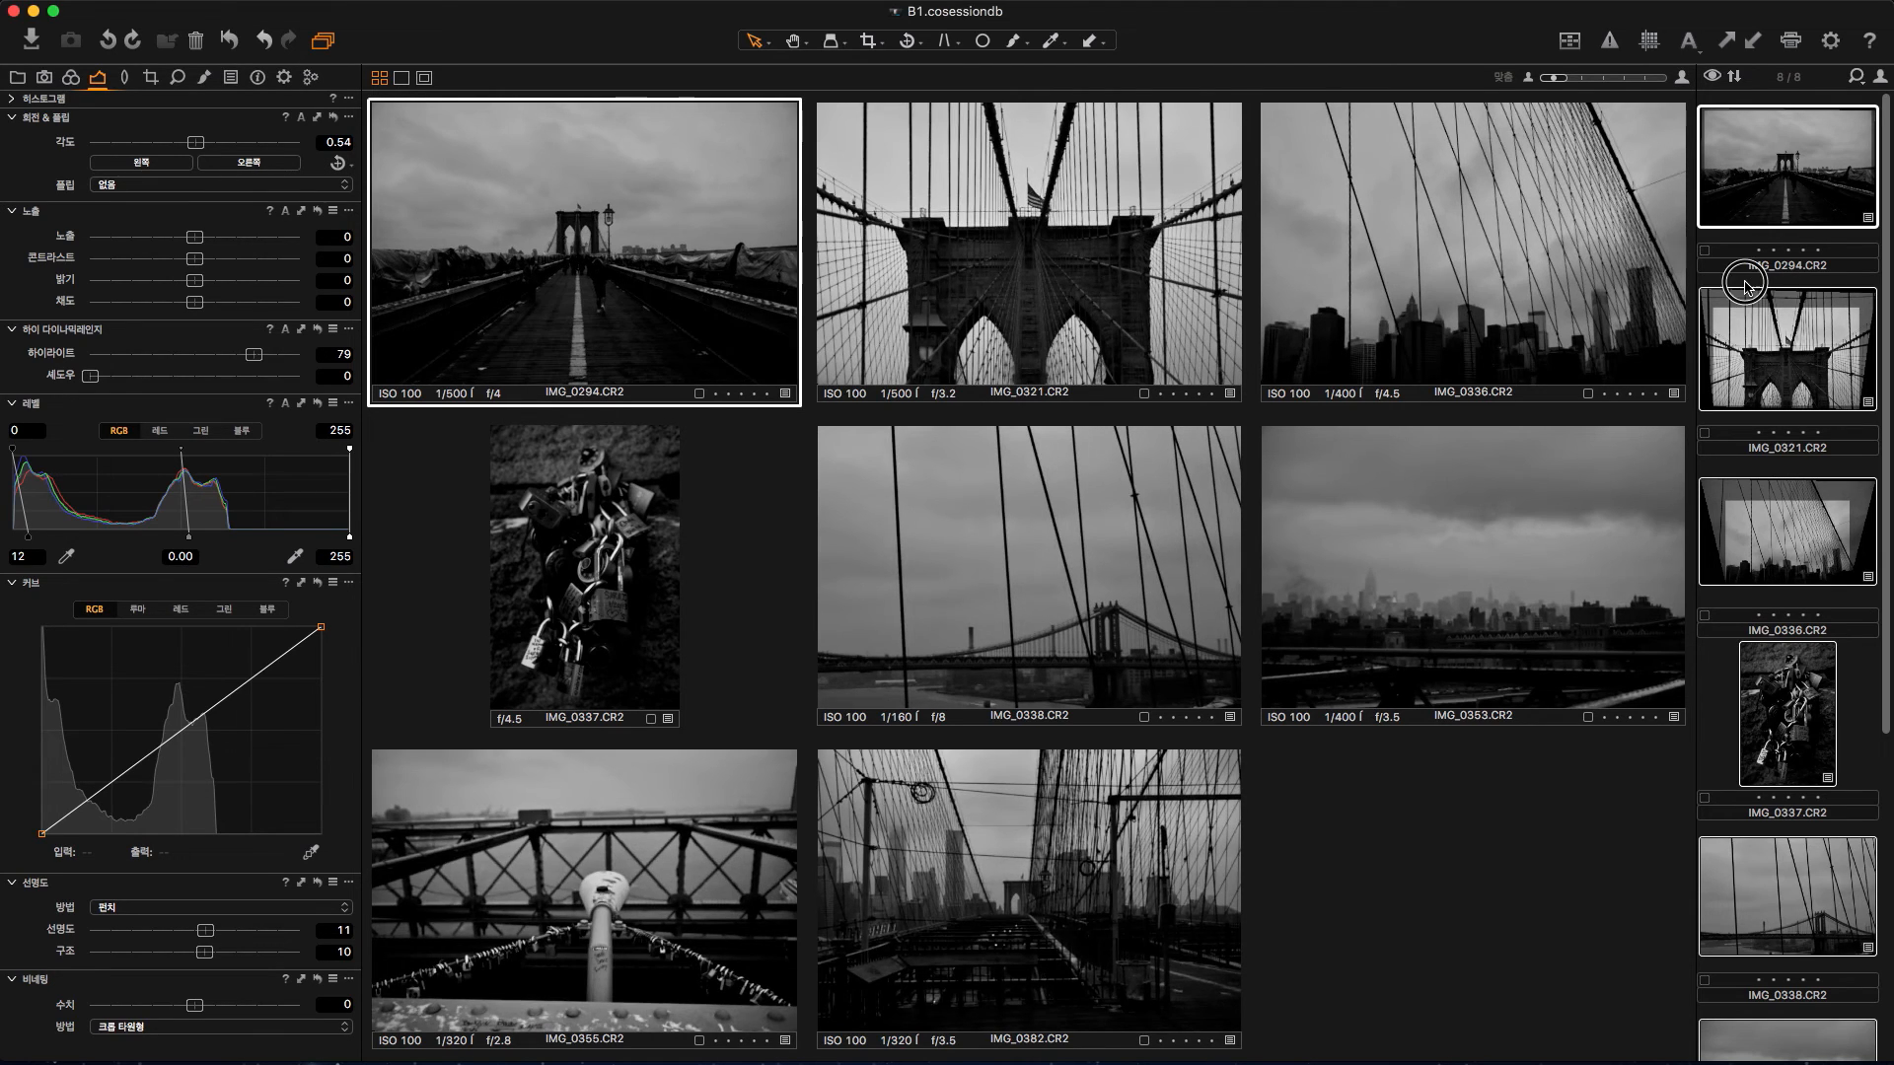
pyautogui.press('super+d')
pyautogui.click(1831, 212)
pyautogui.scroll(-5, 1870, 213)
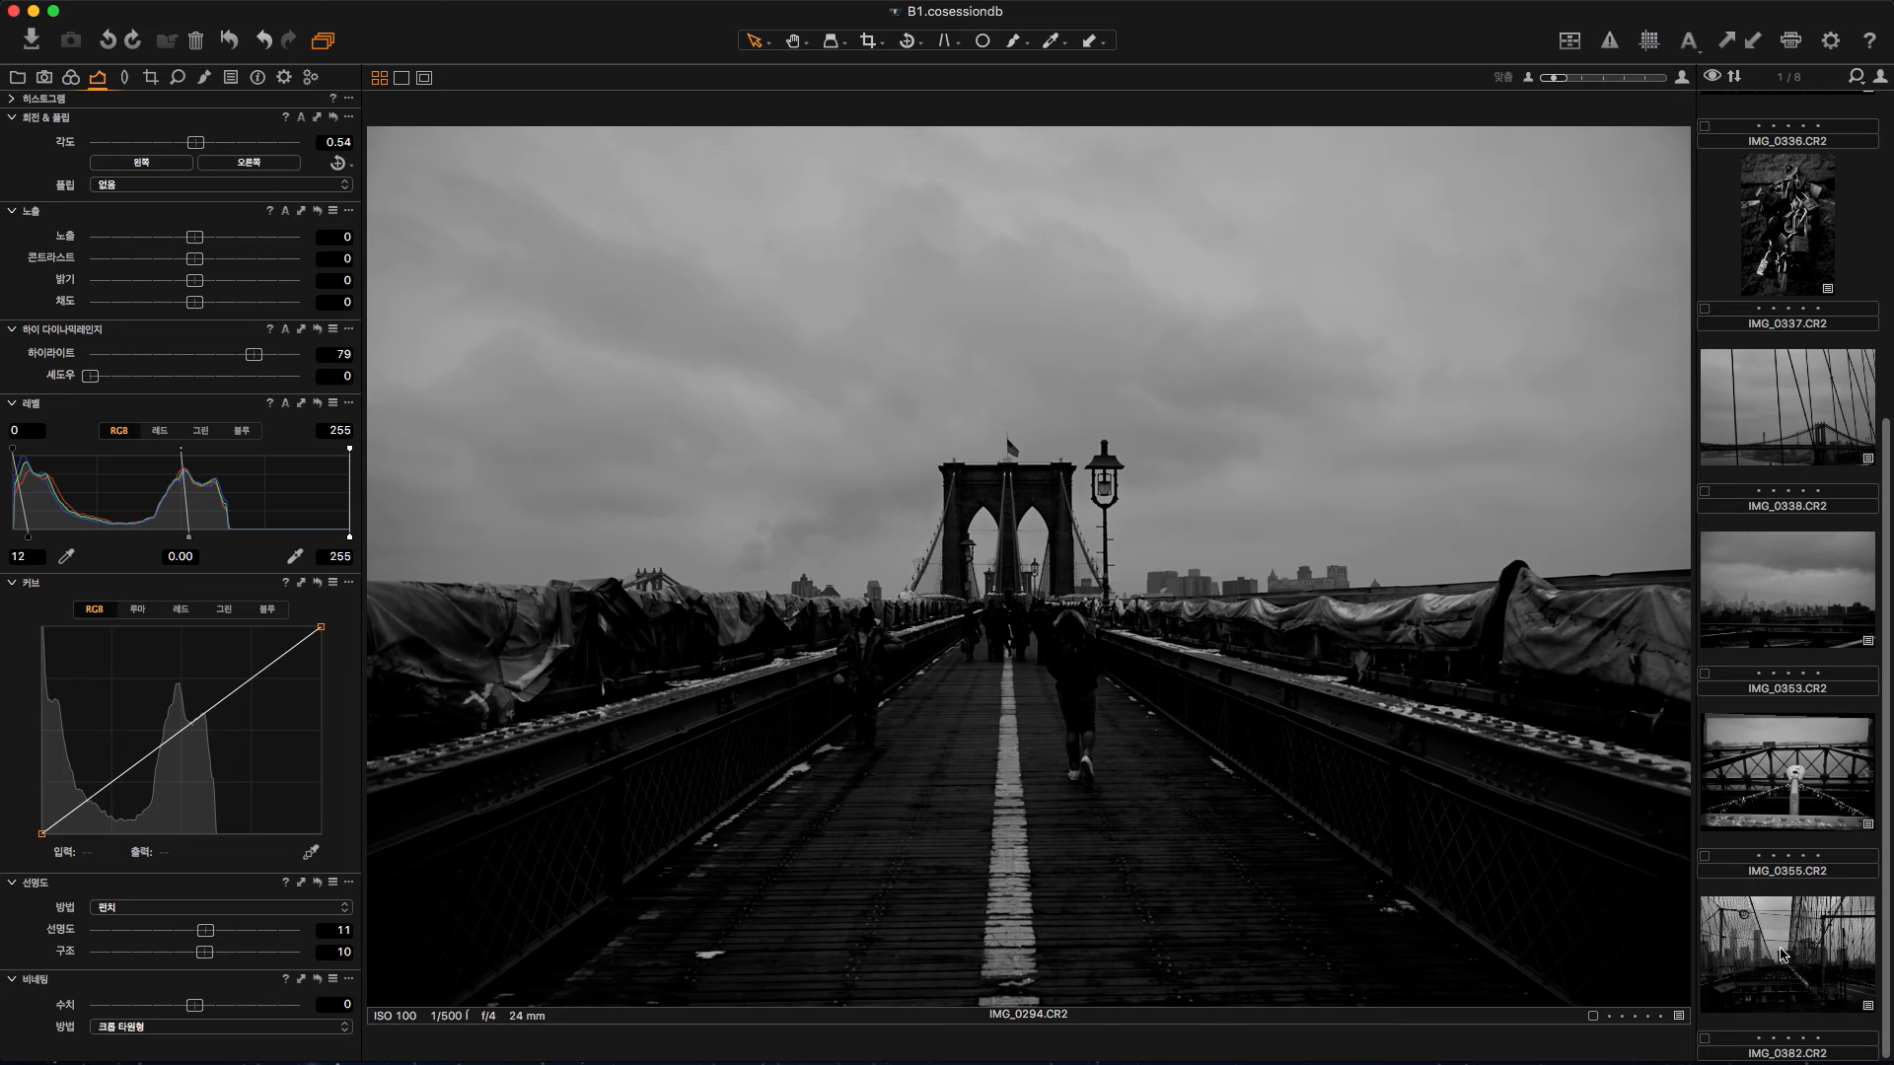
pyautogui.keyDown('shift'); pyautogui.click(1865, 914); pyautogui.keyUp('shift')
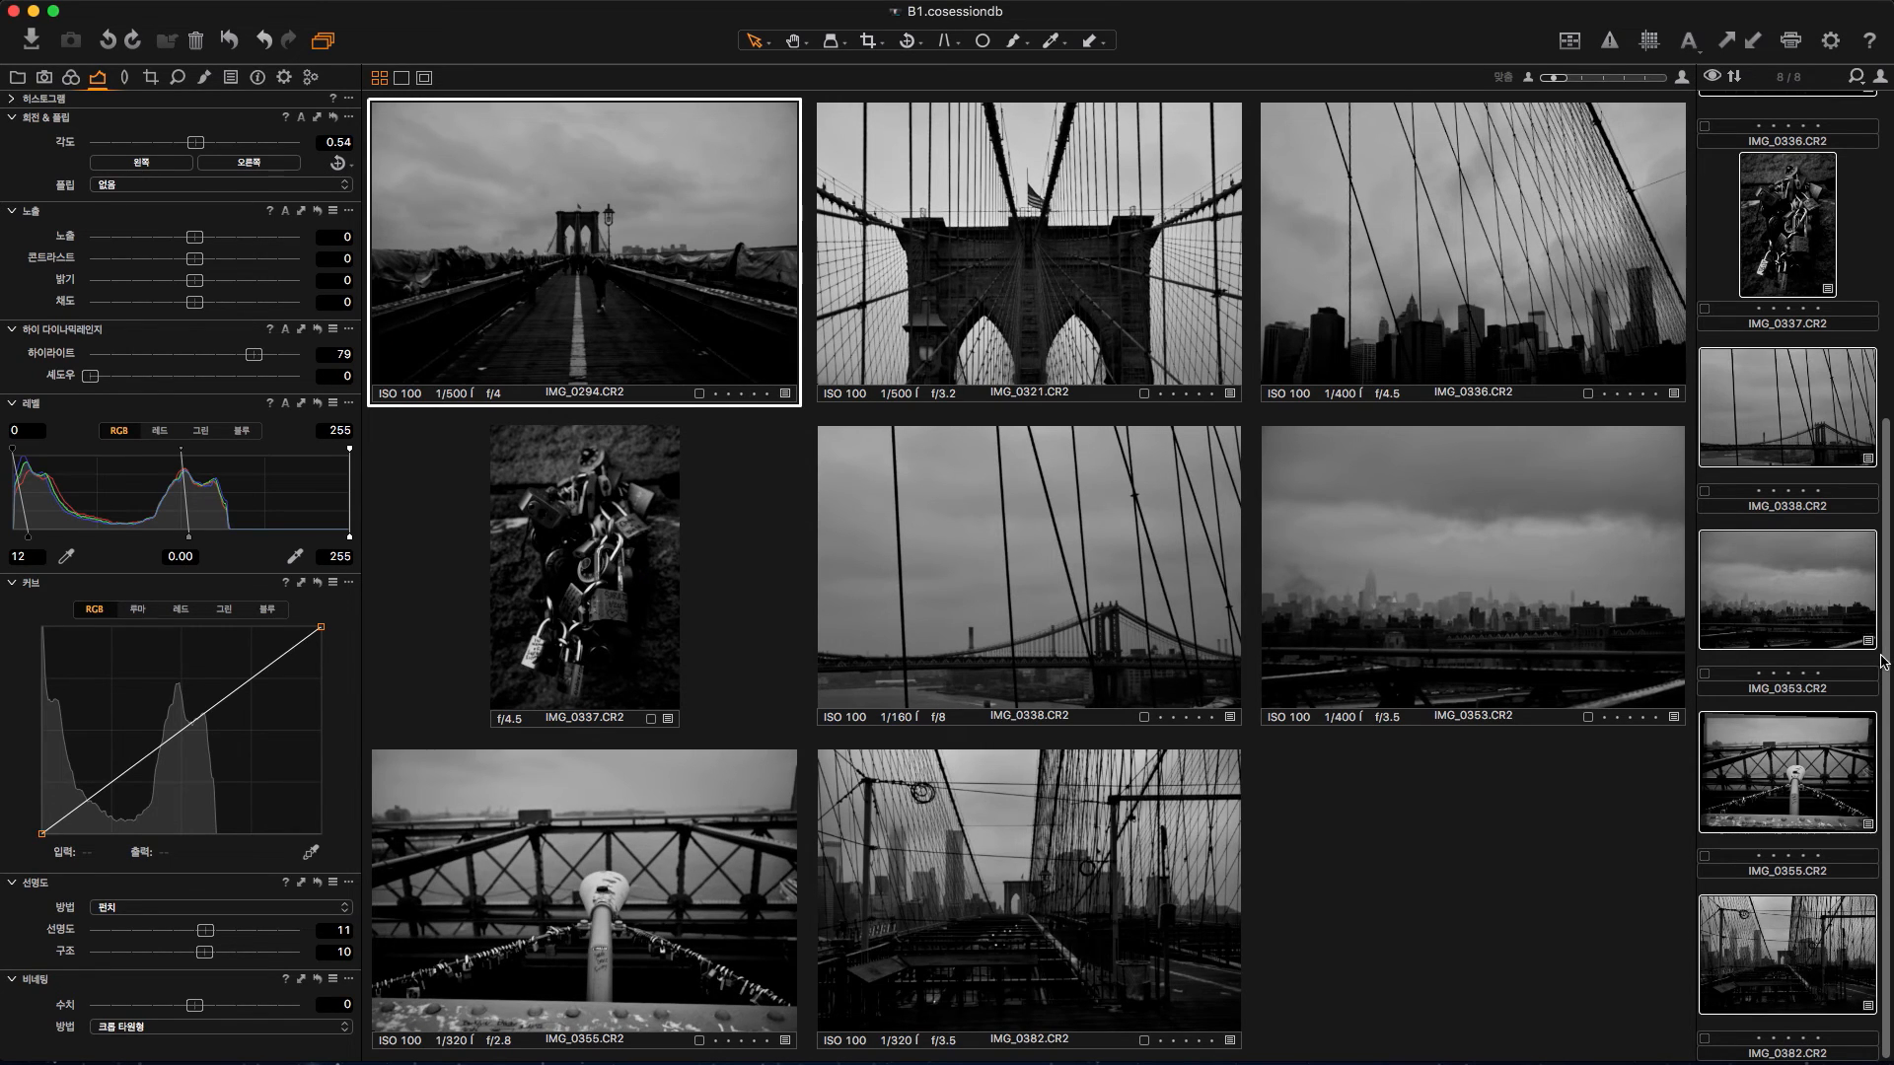
pyautogui.scroll(5, 1834, 552)
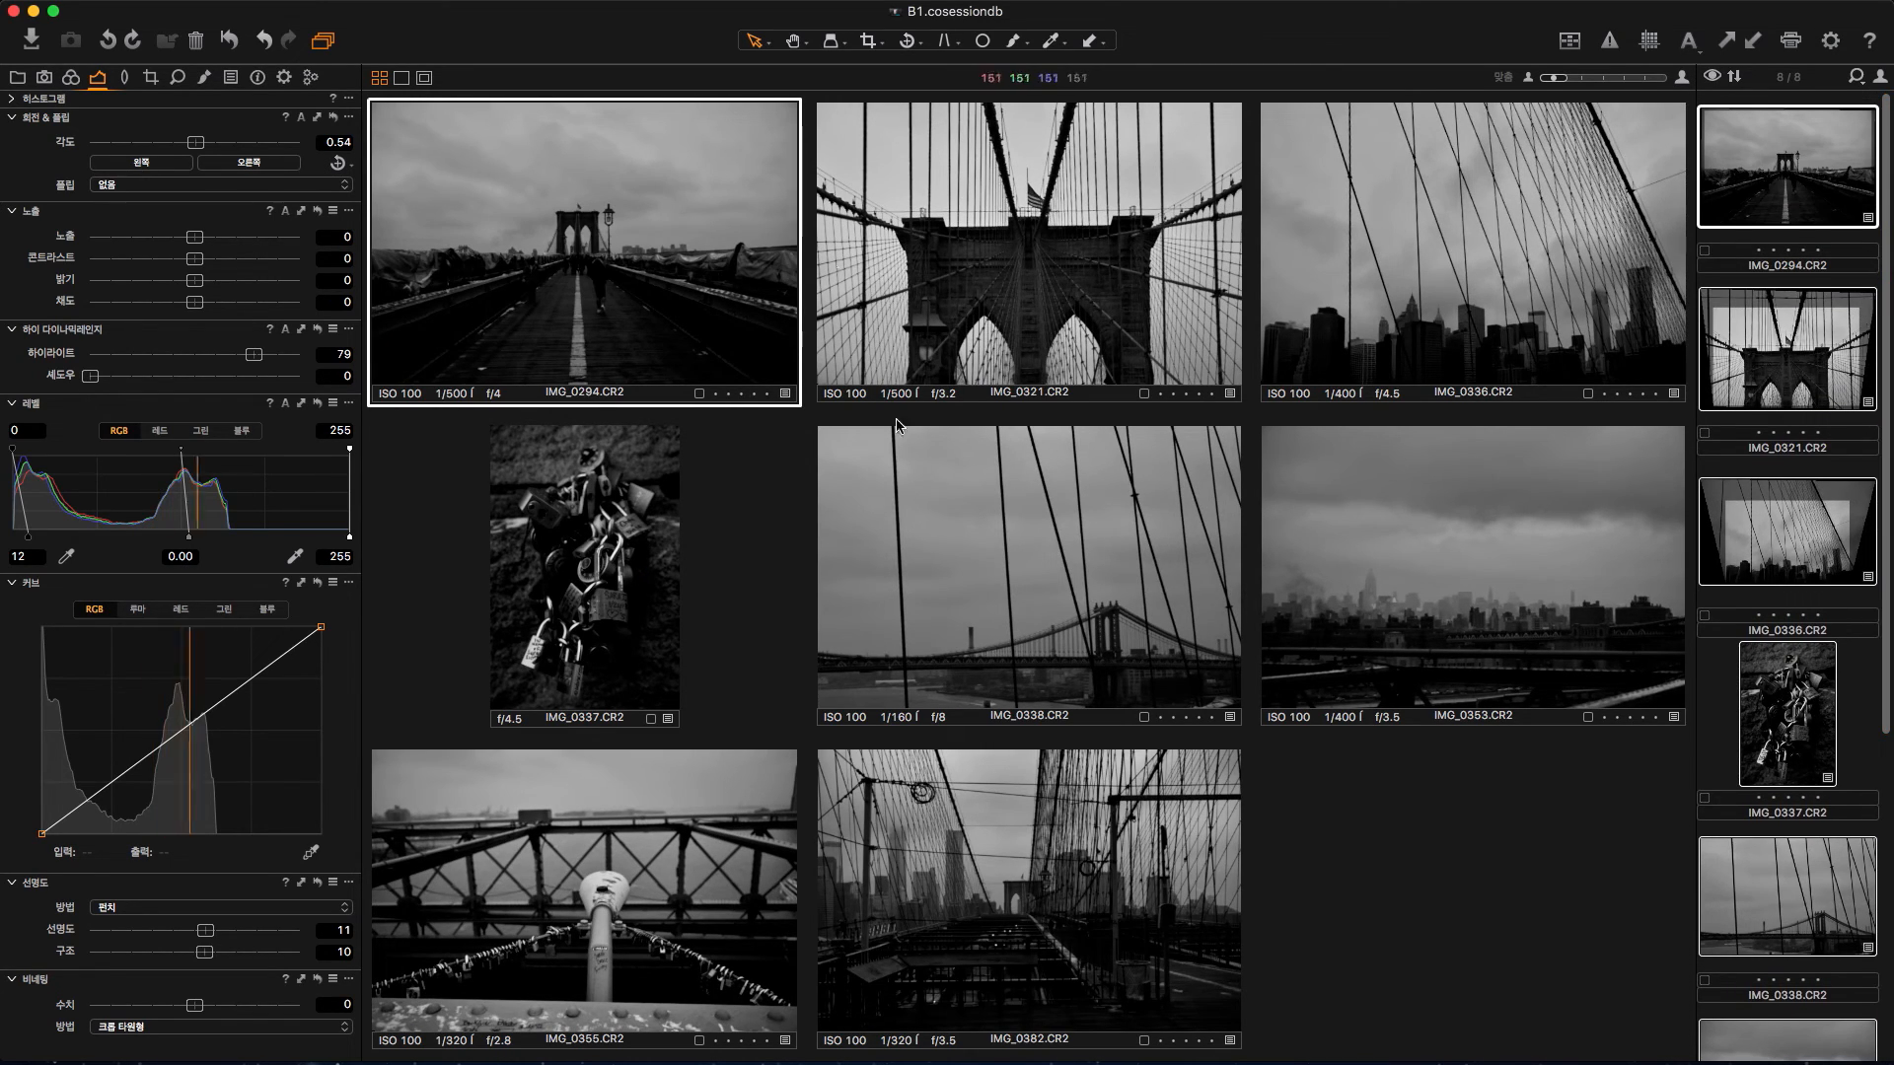
# Step: Set the scale of the JPEG 1280 Pixels Long Edge (sRGB) process recipe to Long Edge at 2000 px
pyautogui.click(284, 77)
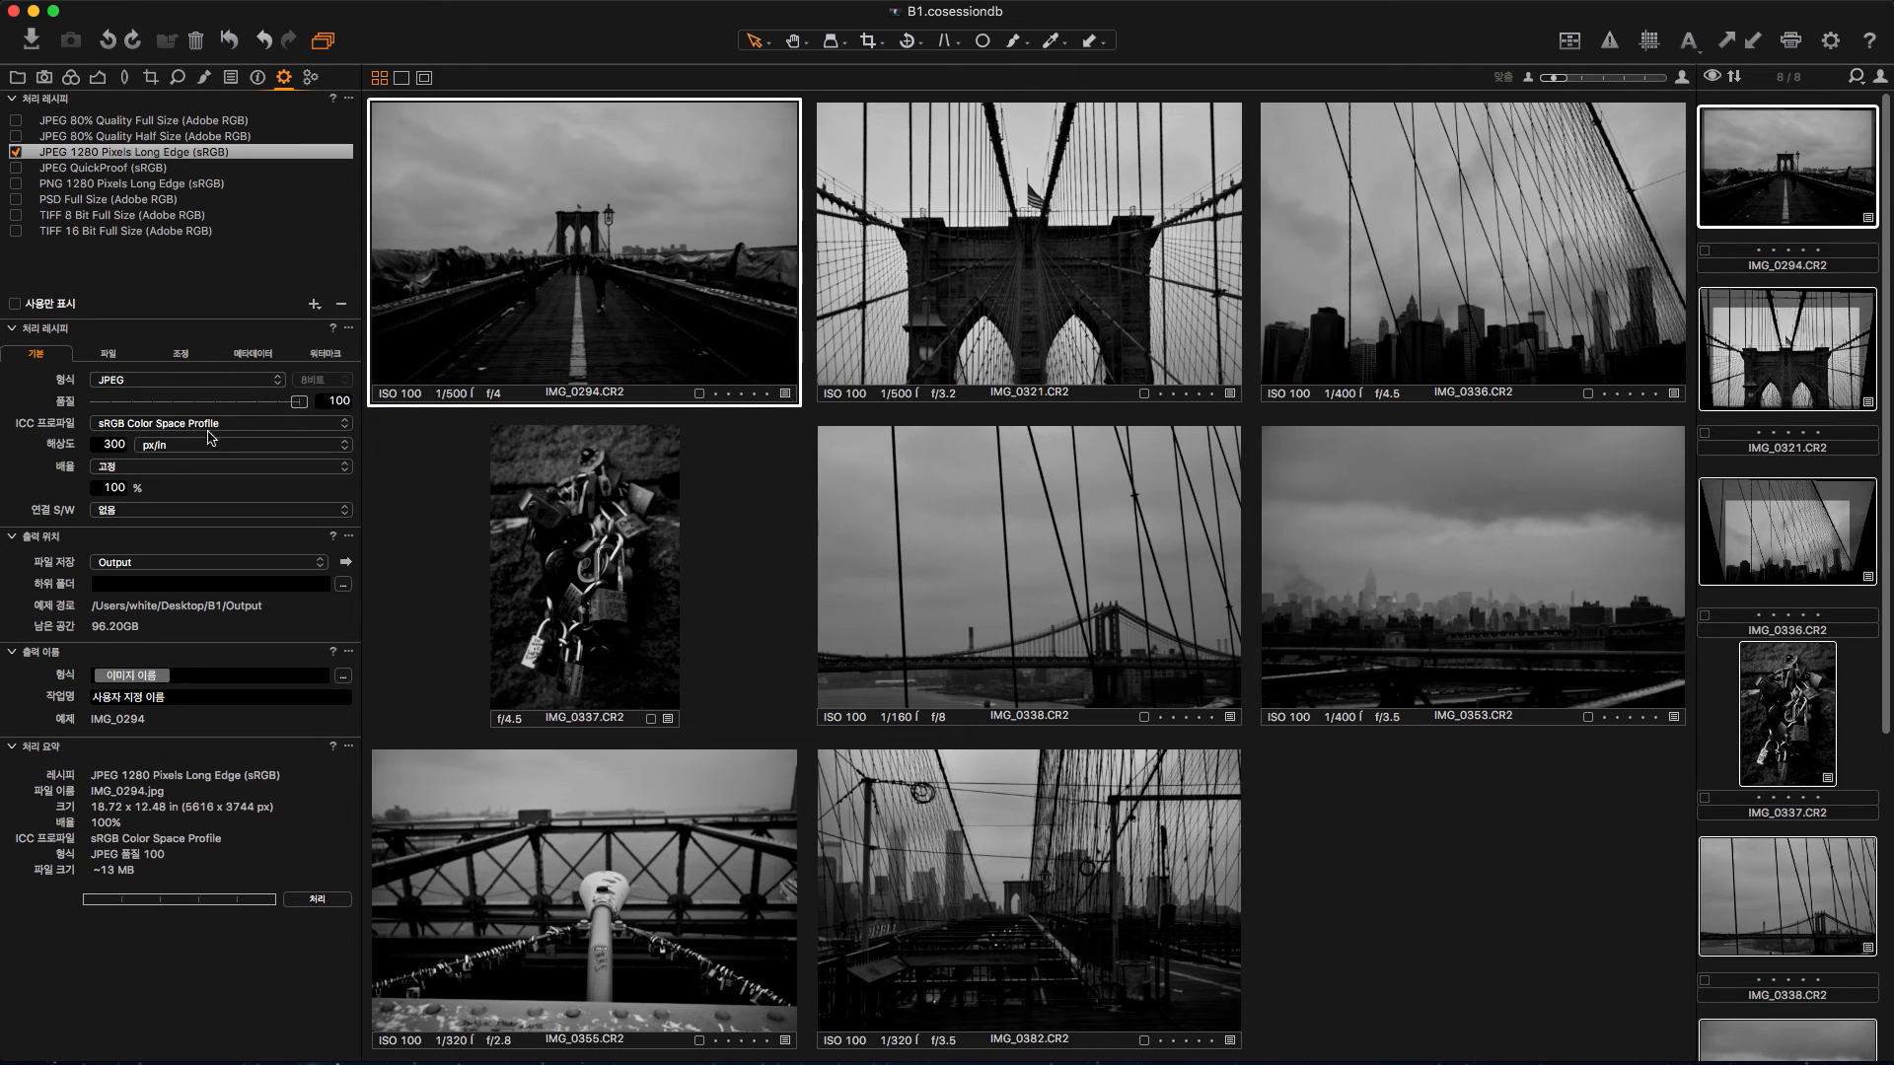
pyautogui.click(156, 471)
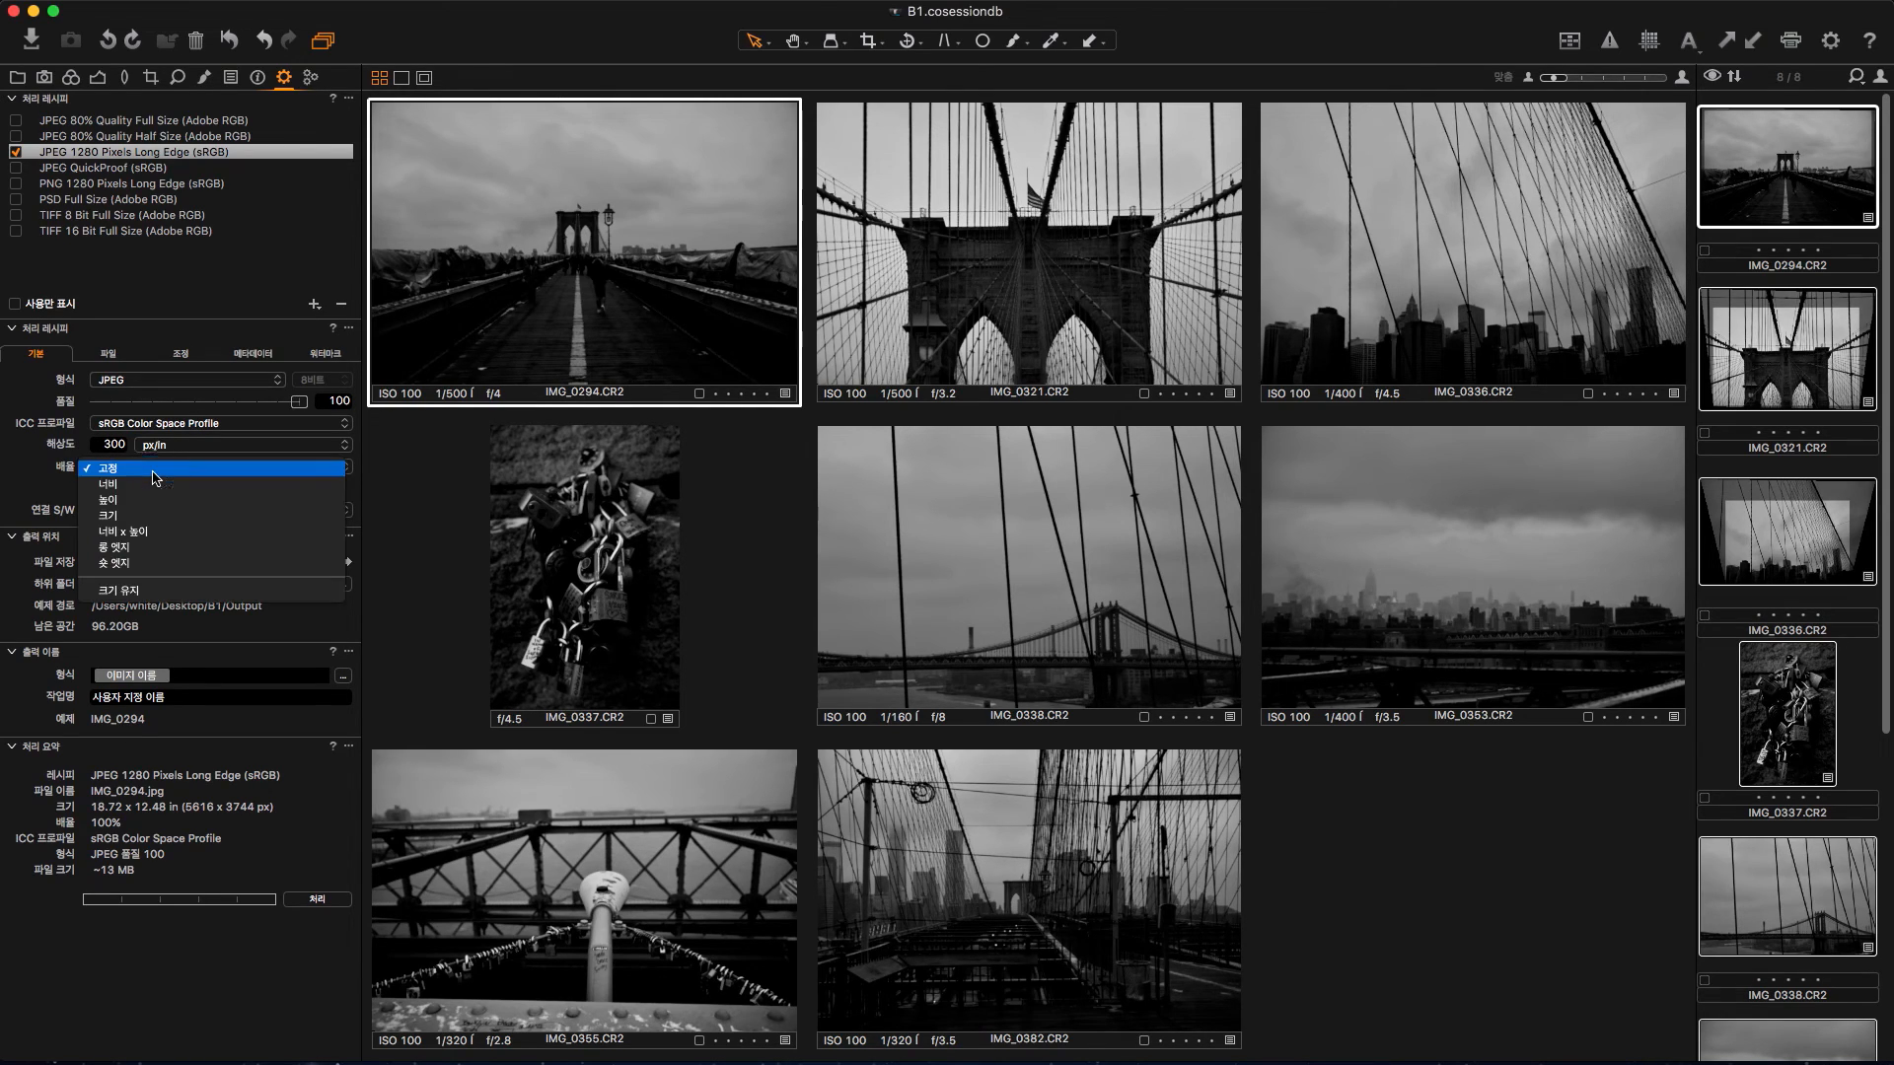
pyautogui.click(156, 471)
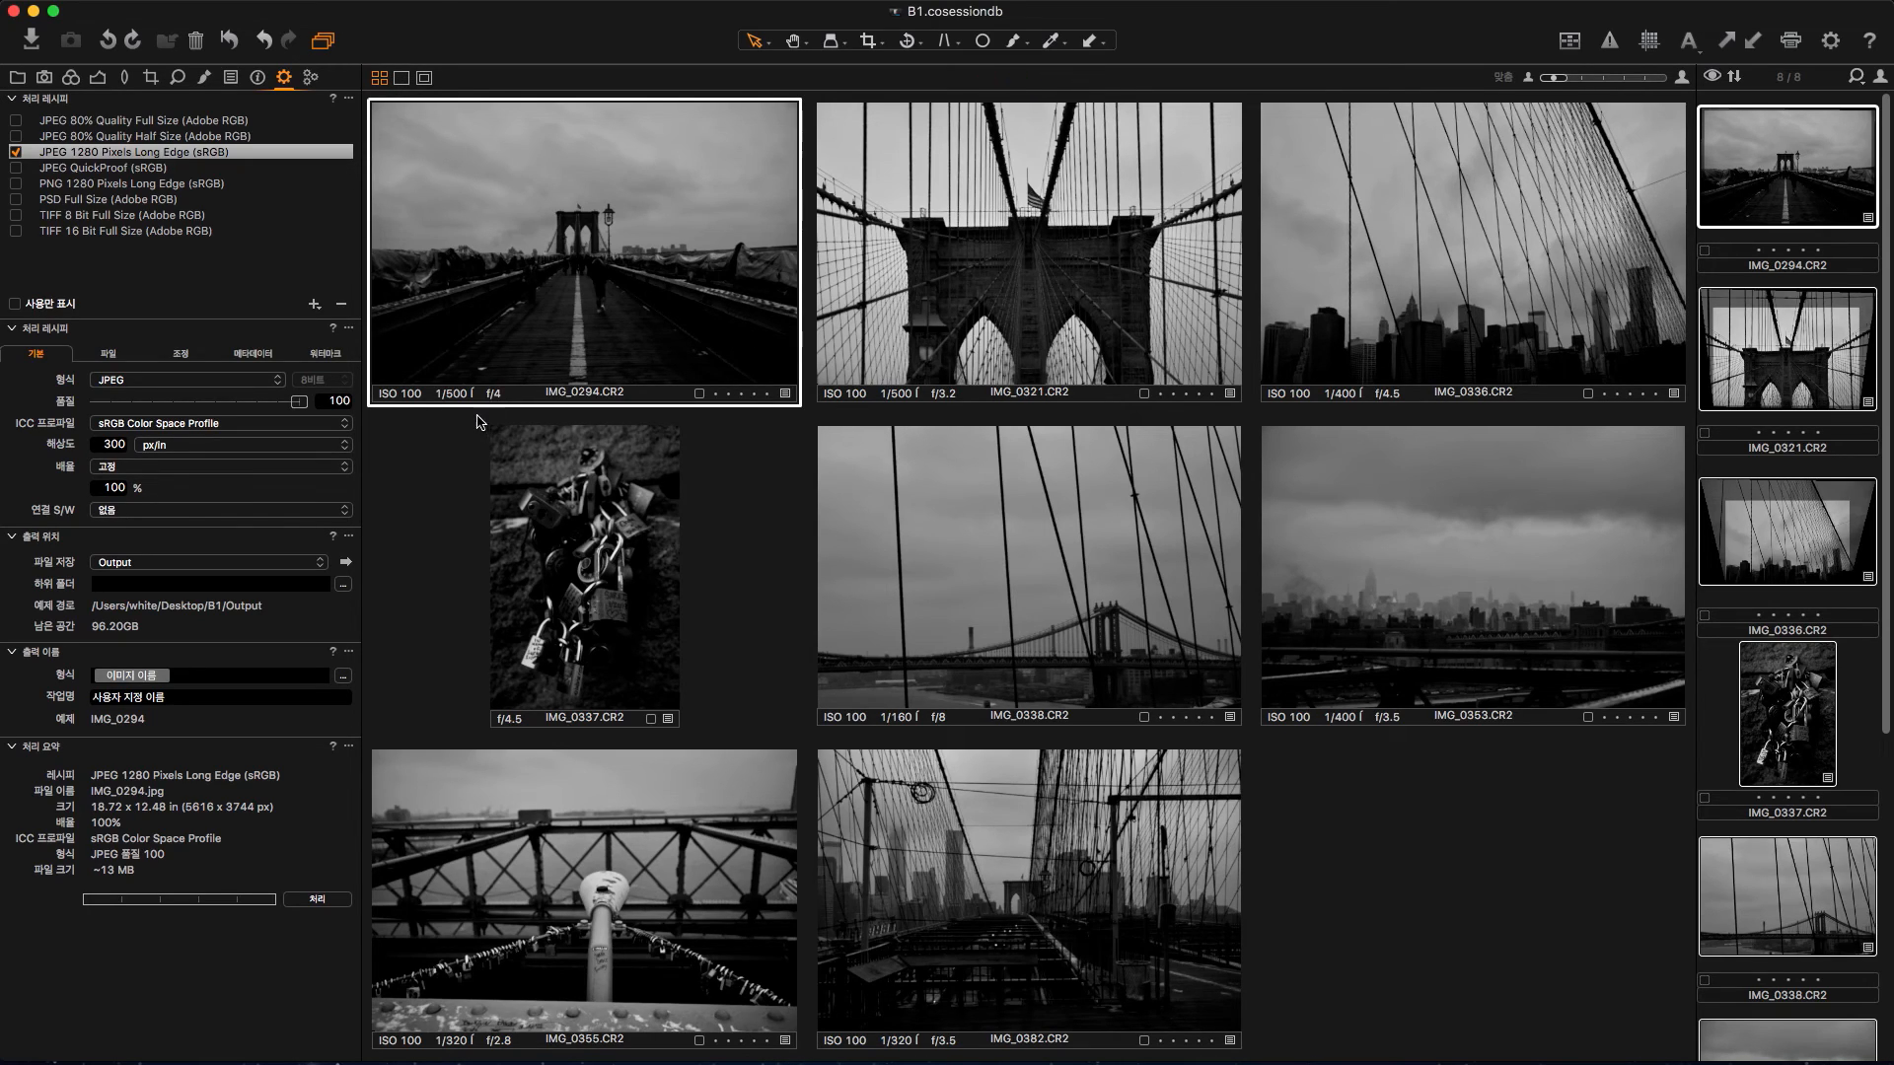
pyautogui.click(154, 466)
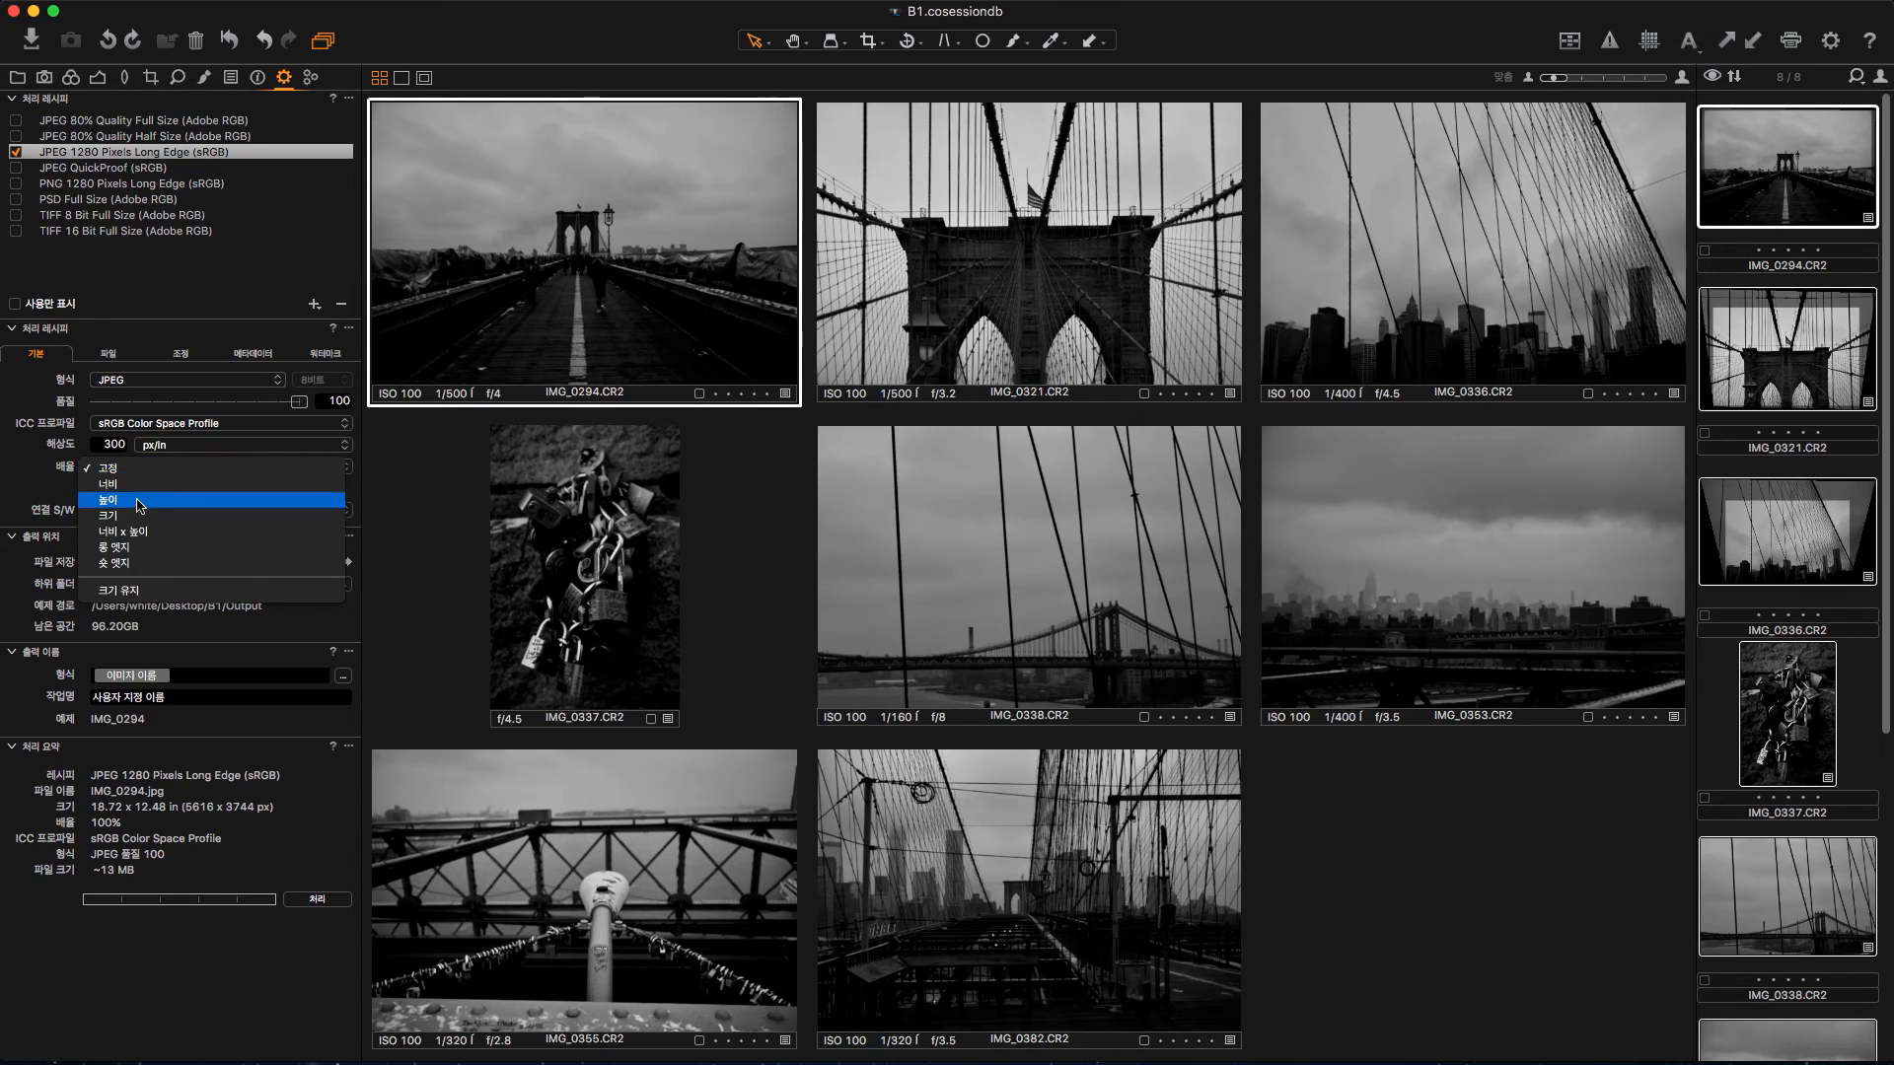
pyautogui.click(118, 546)
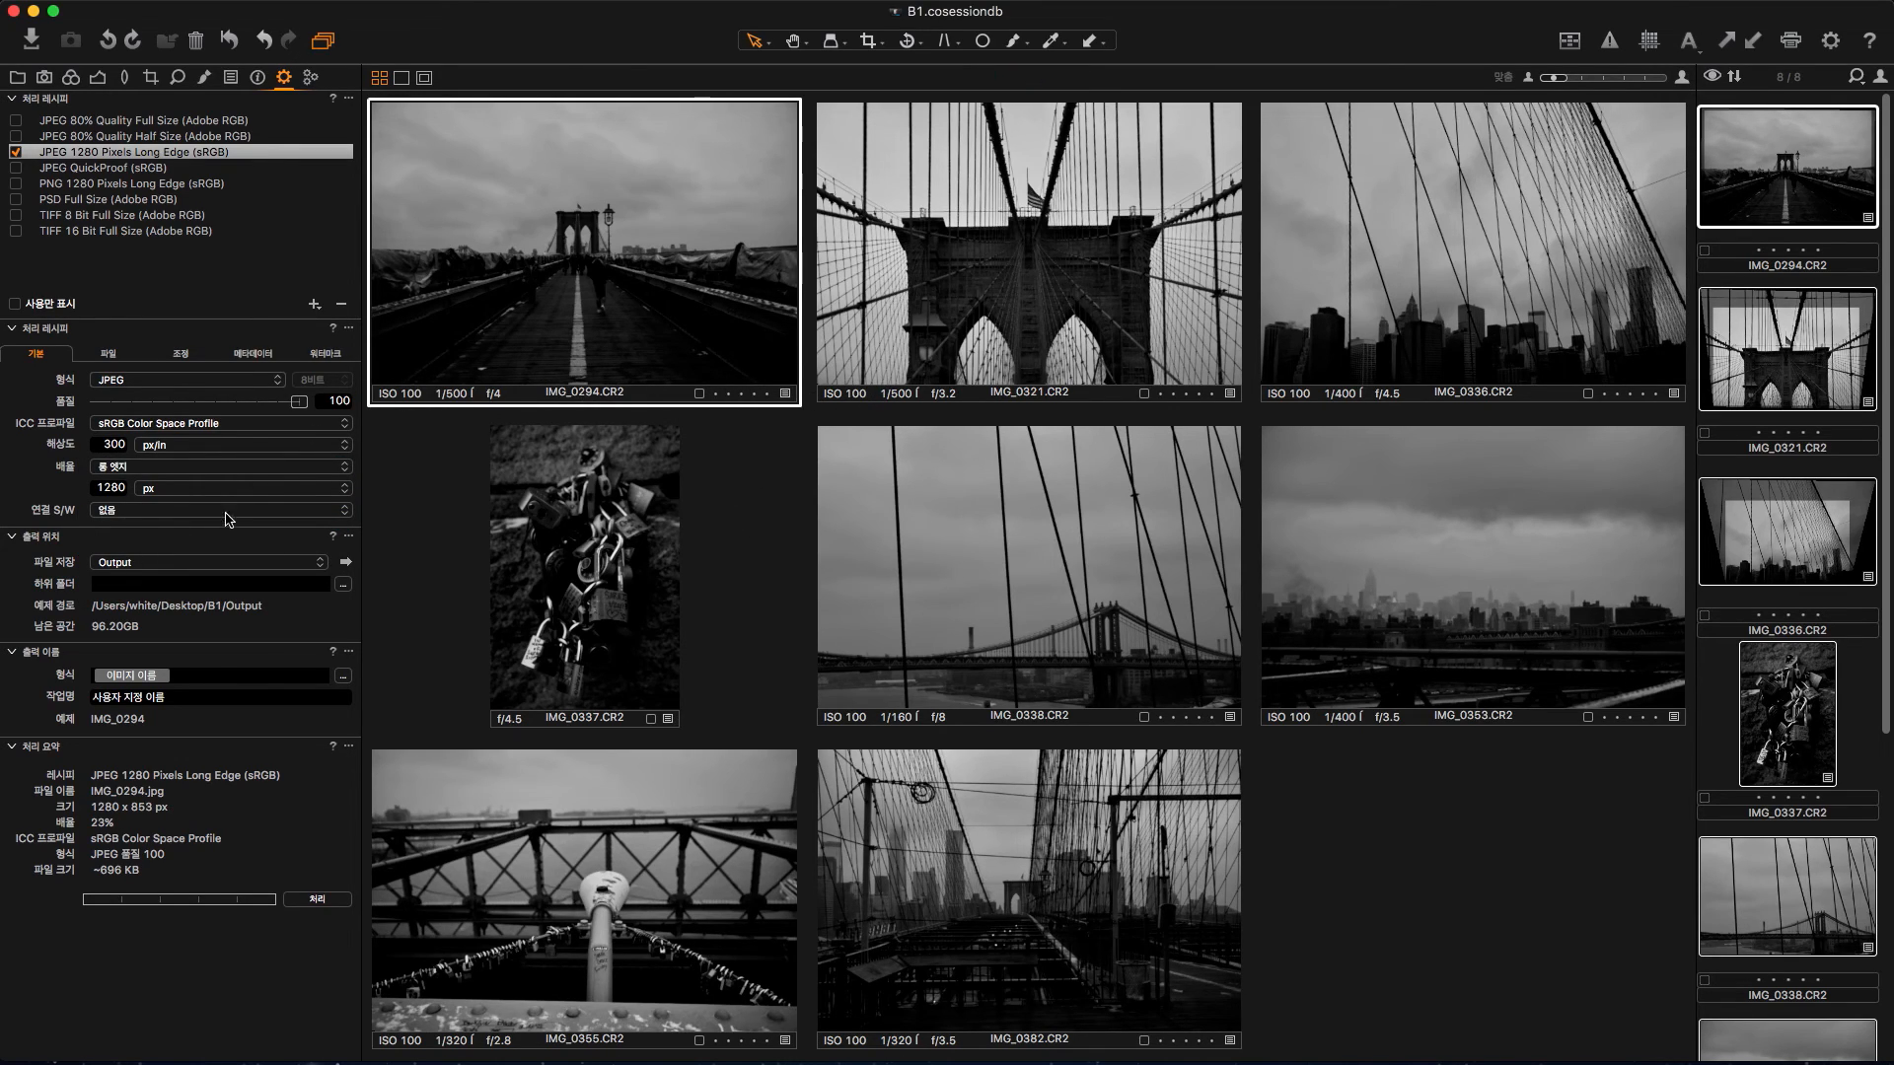
pyautogui.doubleClick(124, 488)
pyautogui.write('2')
pyautogui.click(165, 488)
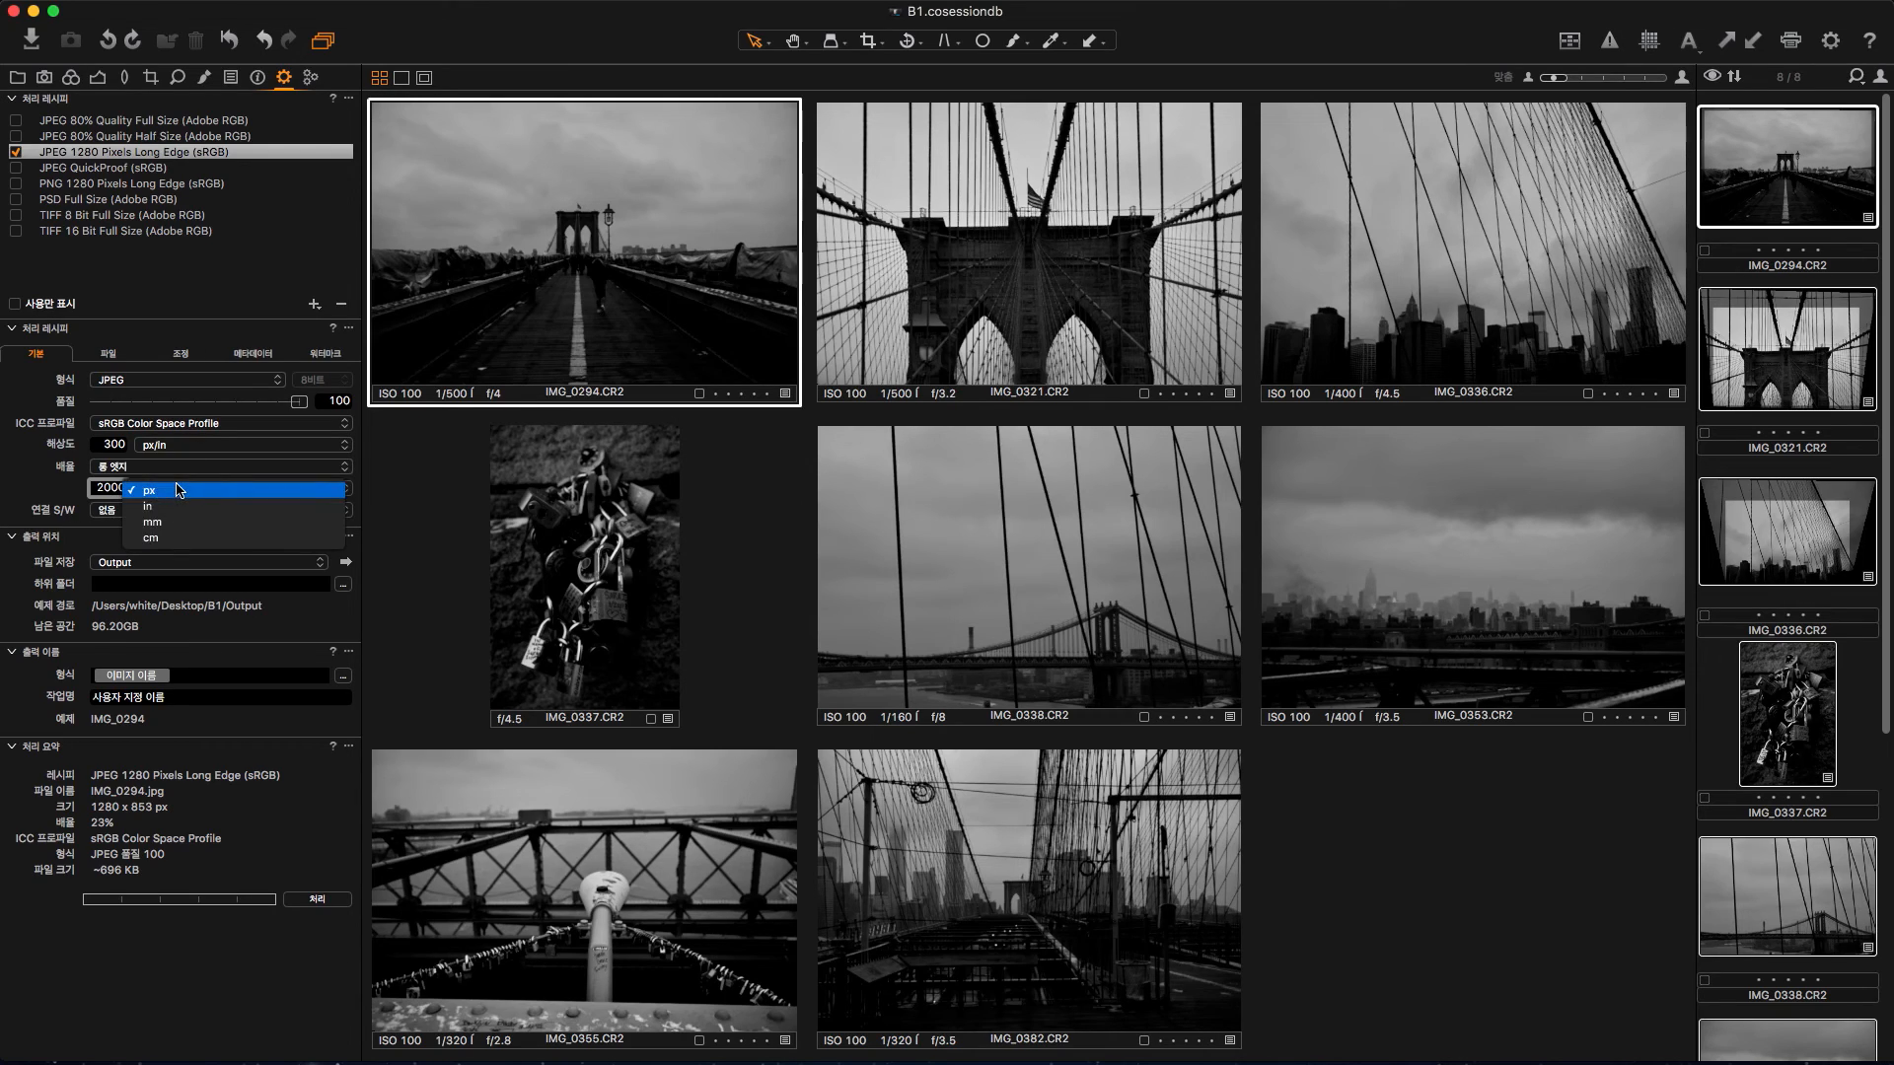
pyautogui.click(180, 493)
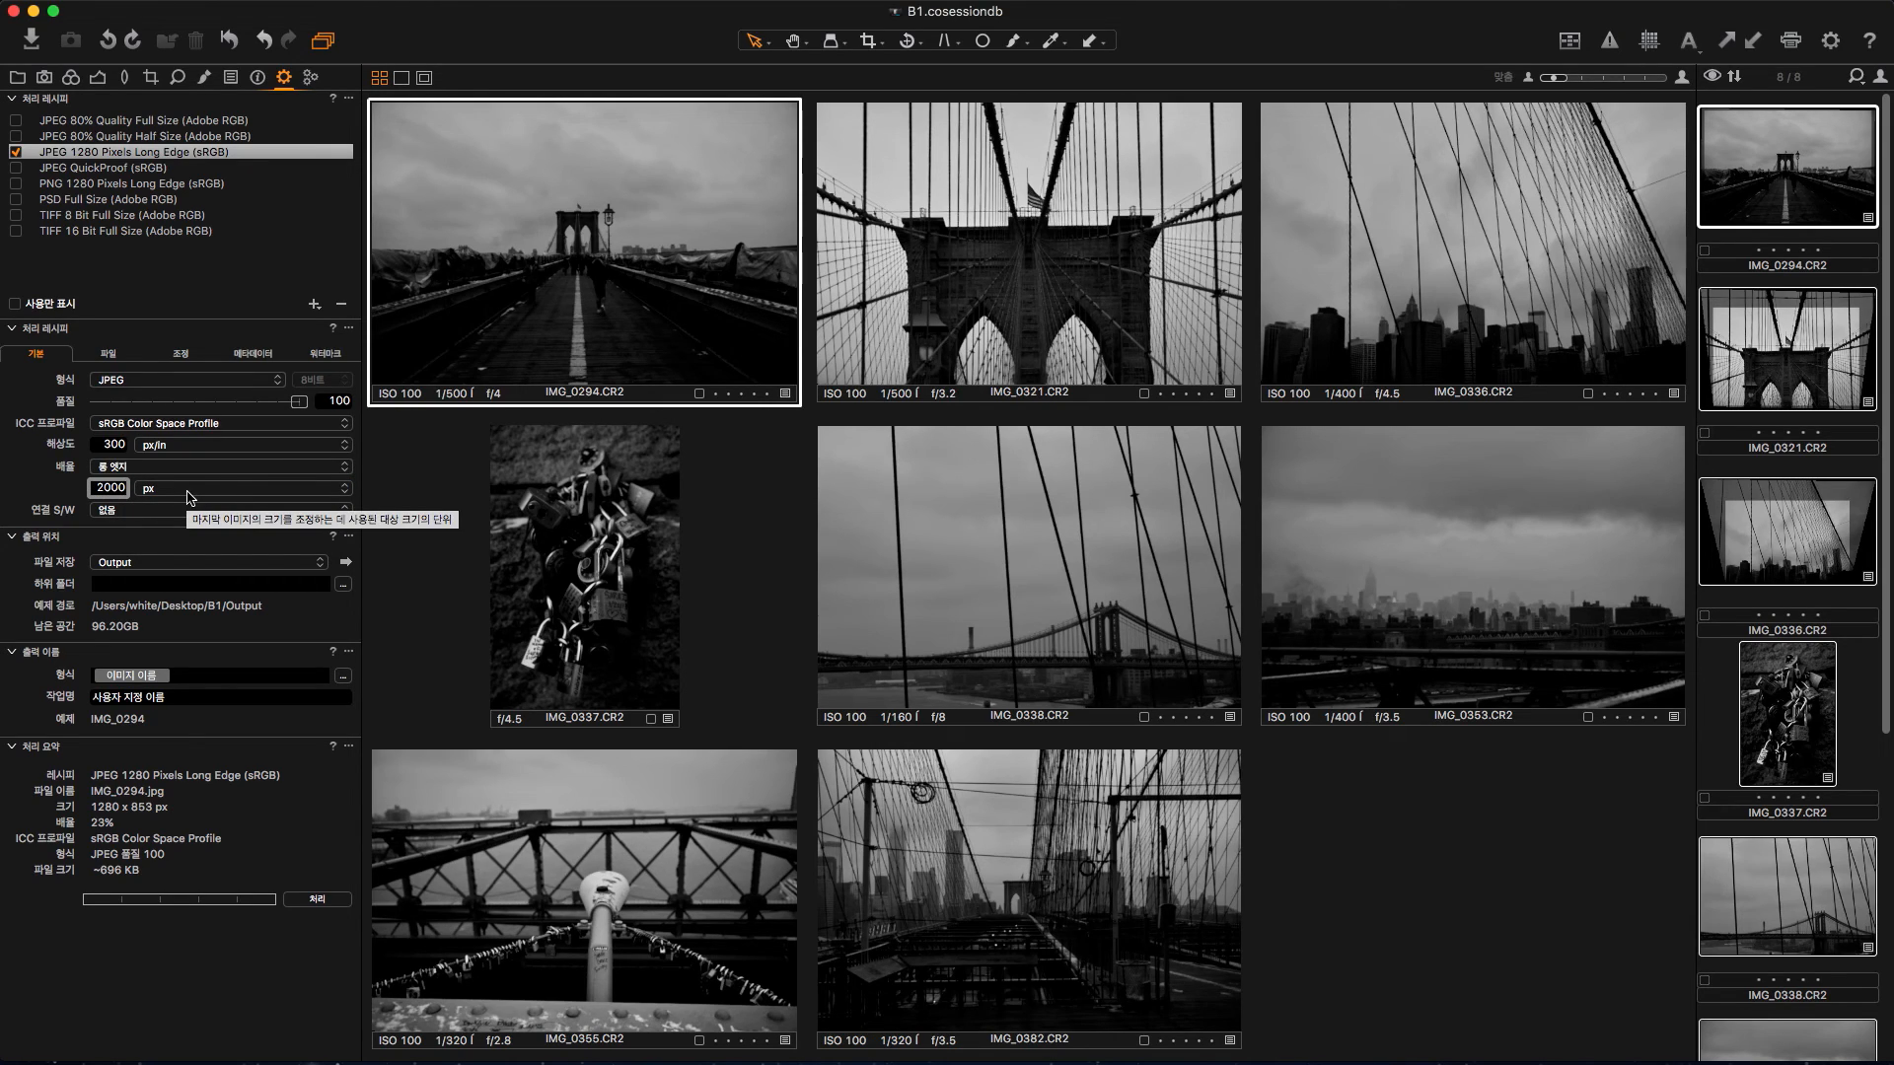
# Step: Process the selected images with the JPEG recipe and check the B1 session's Output folder in Finder, closing the window when done
pyautogui.click(323, 900)
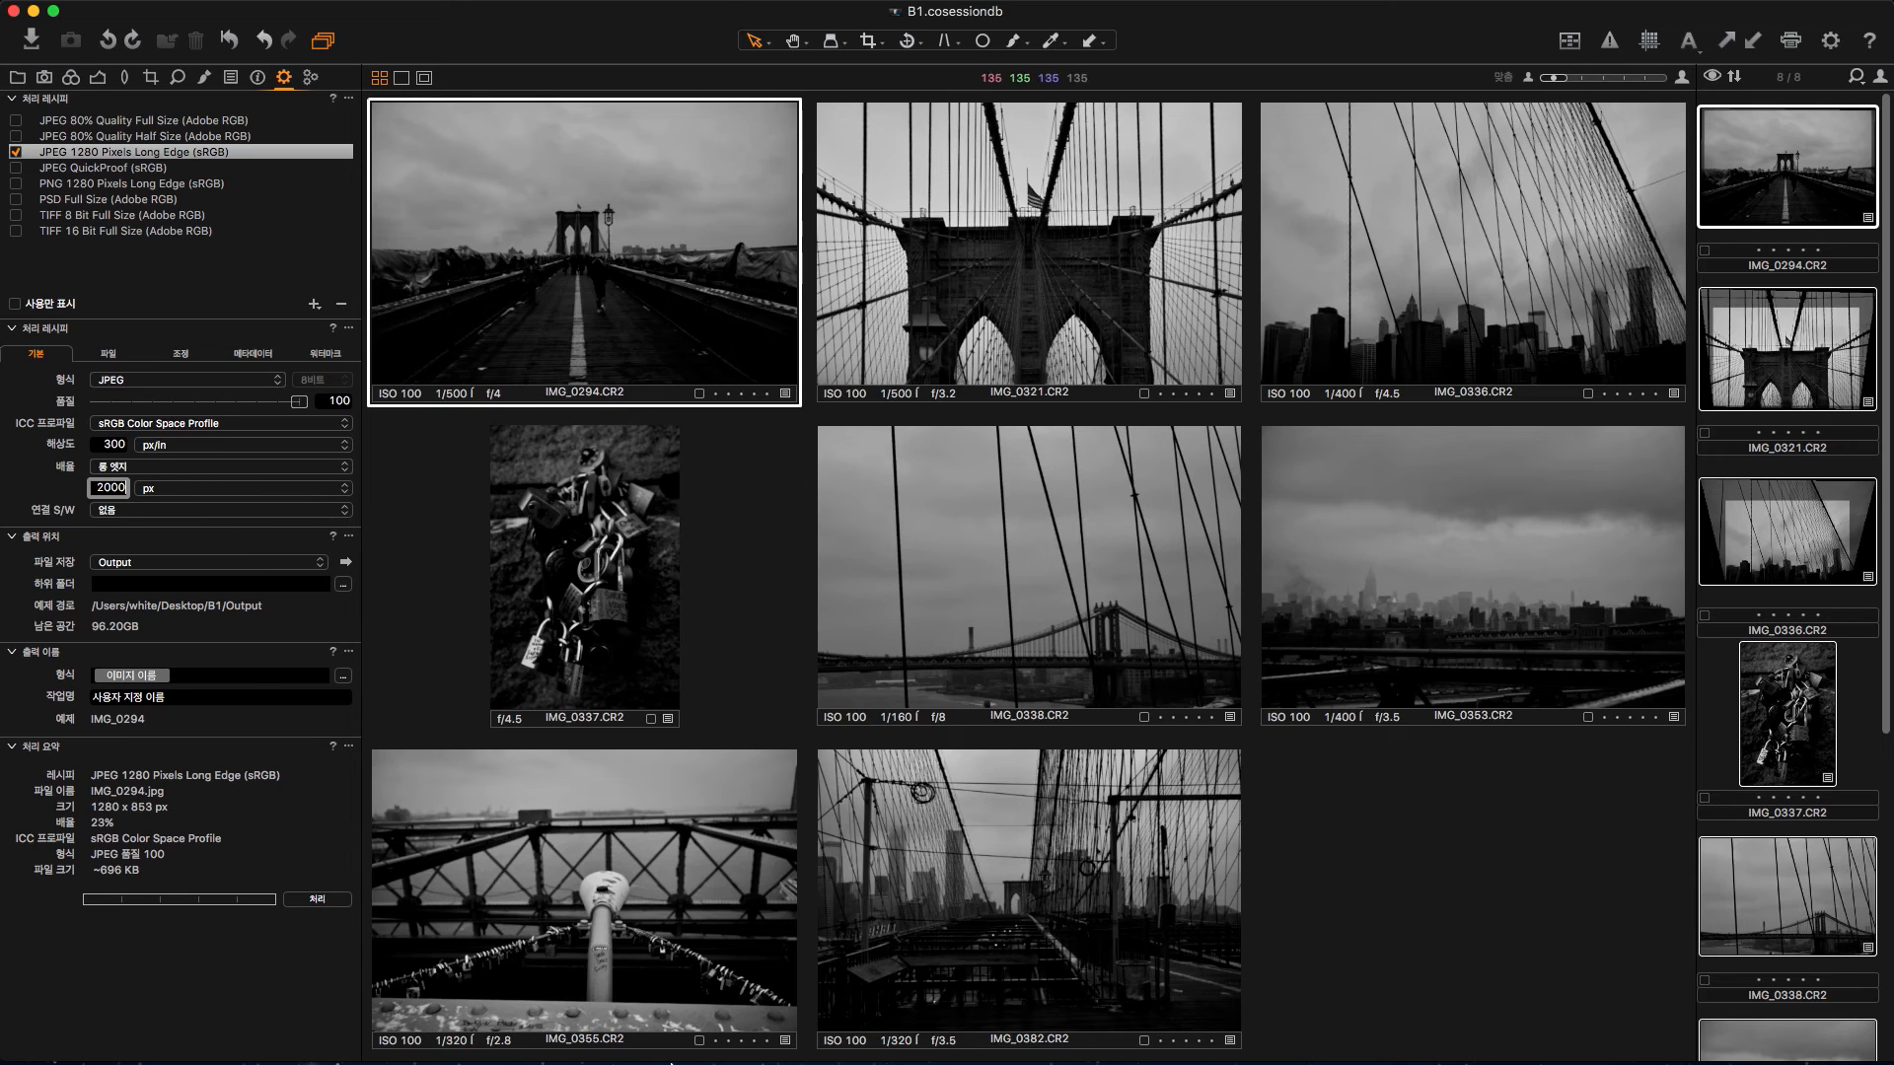
pyautogui.click(638, 1033)
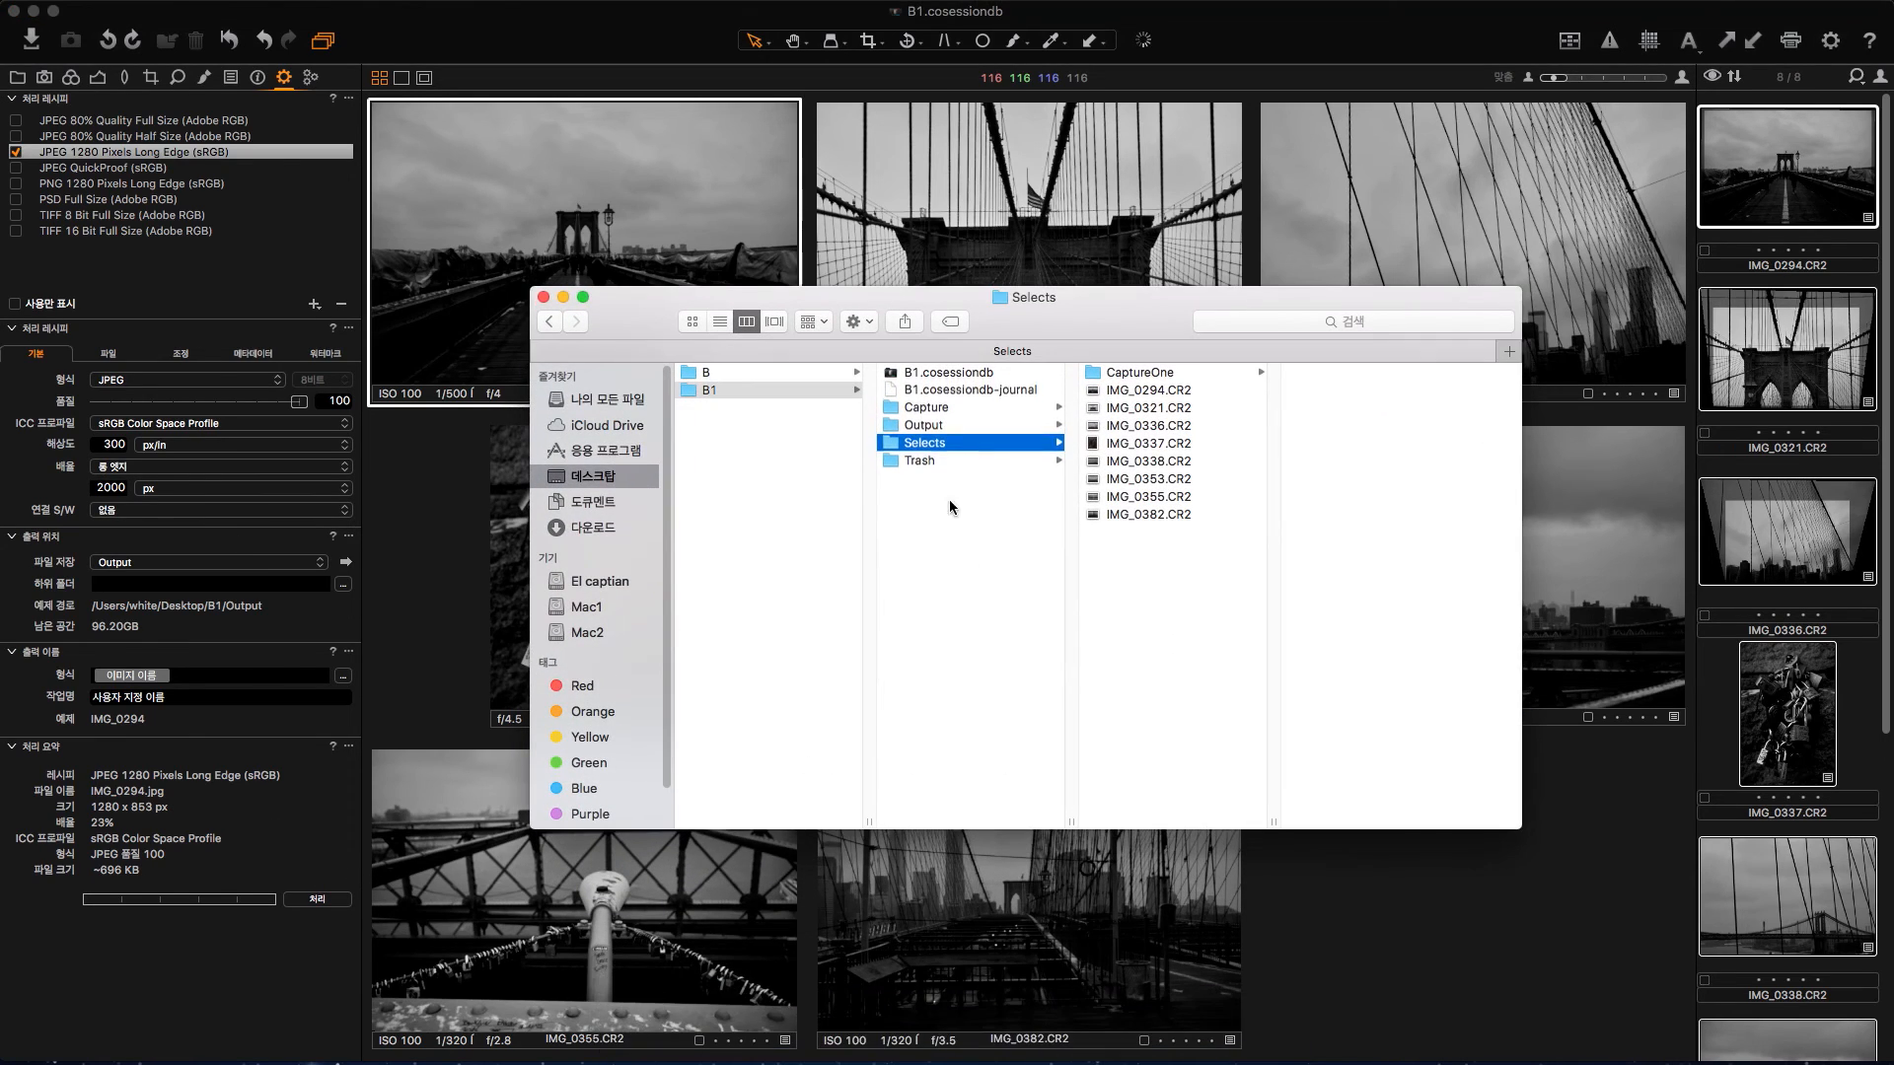
pyautogui.click(719, 392)
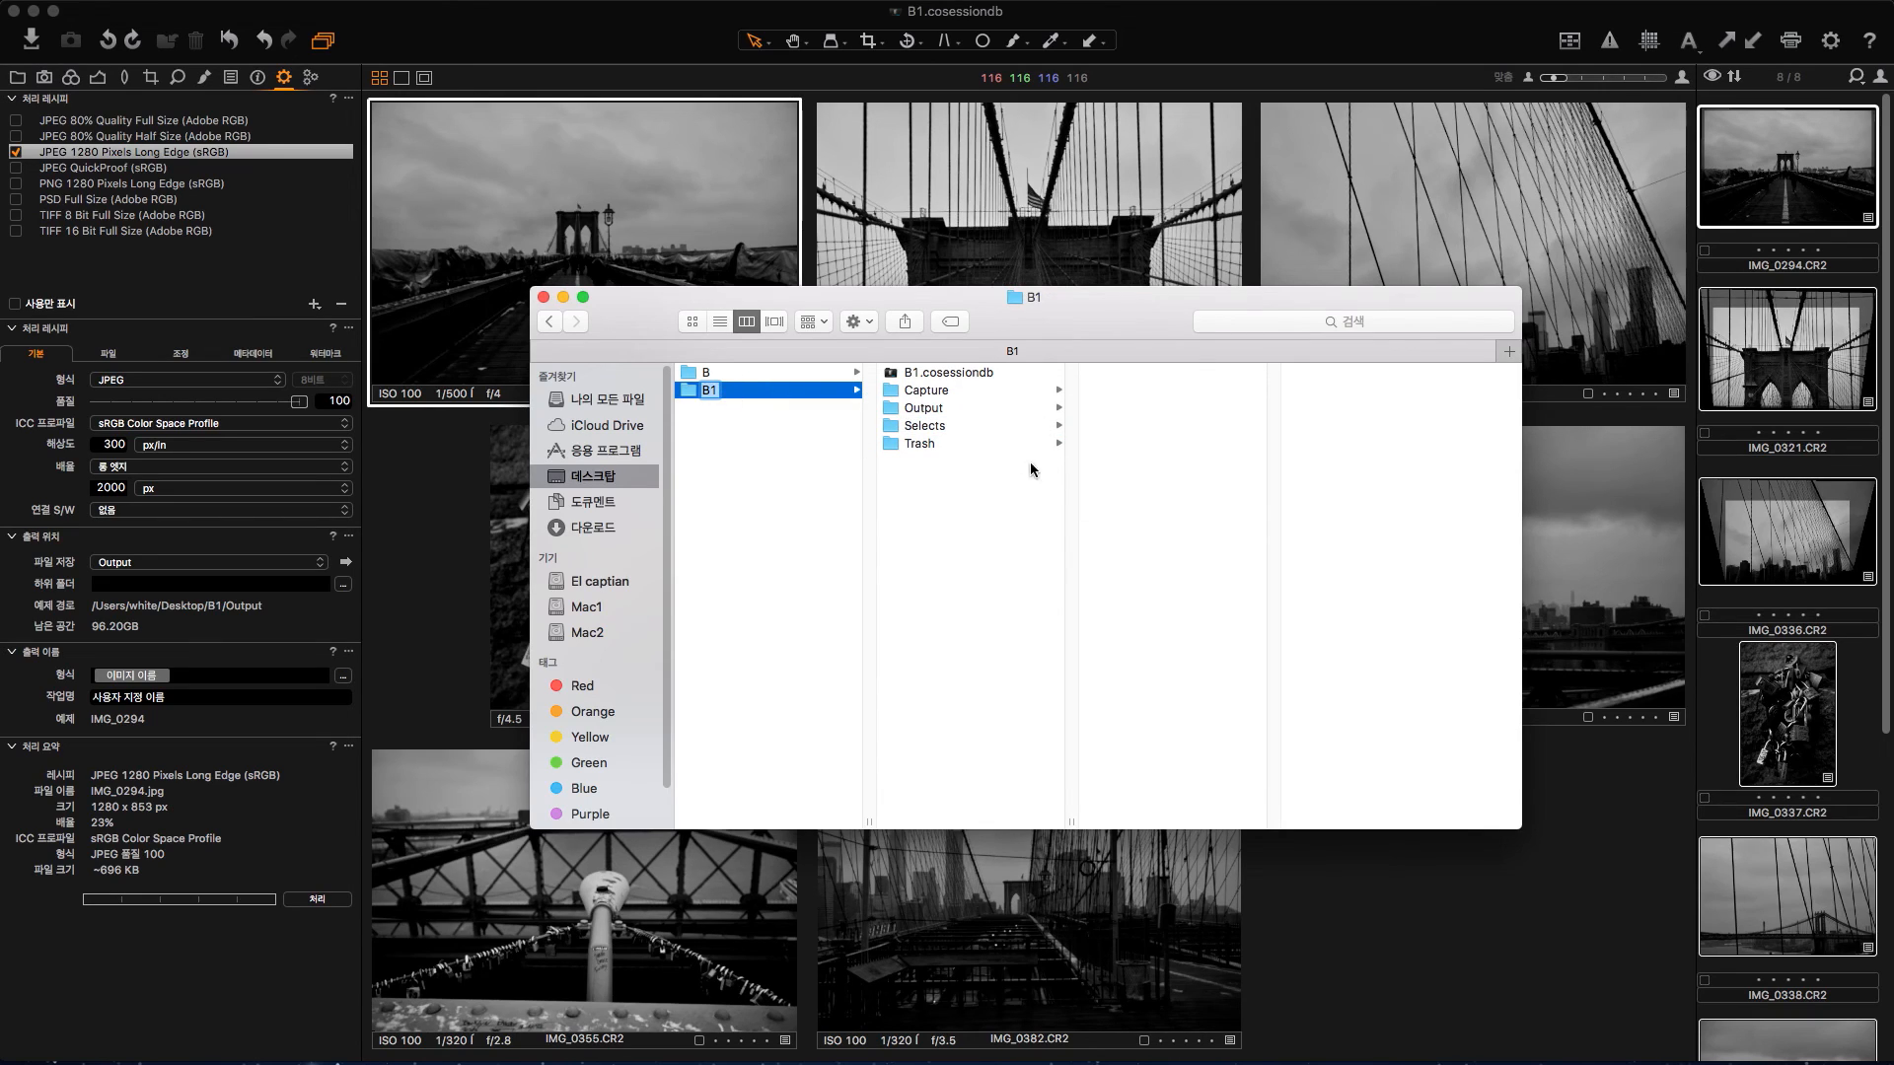
pyautogui.click(945, 409)
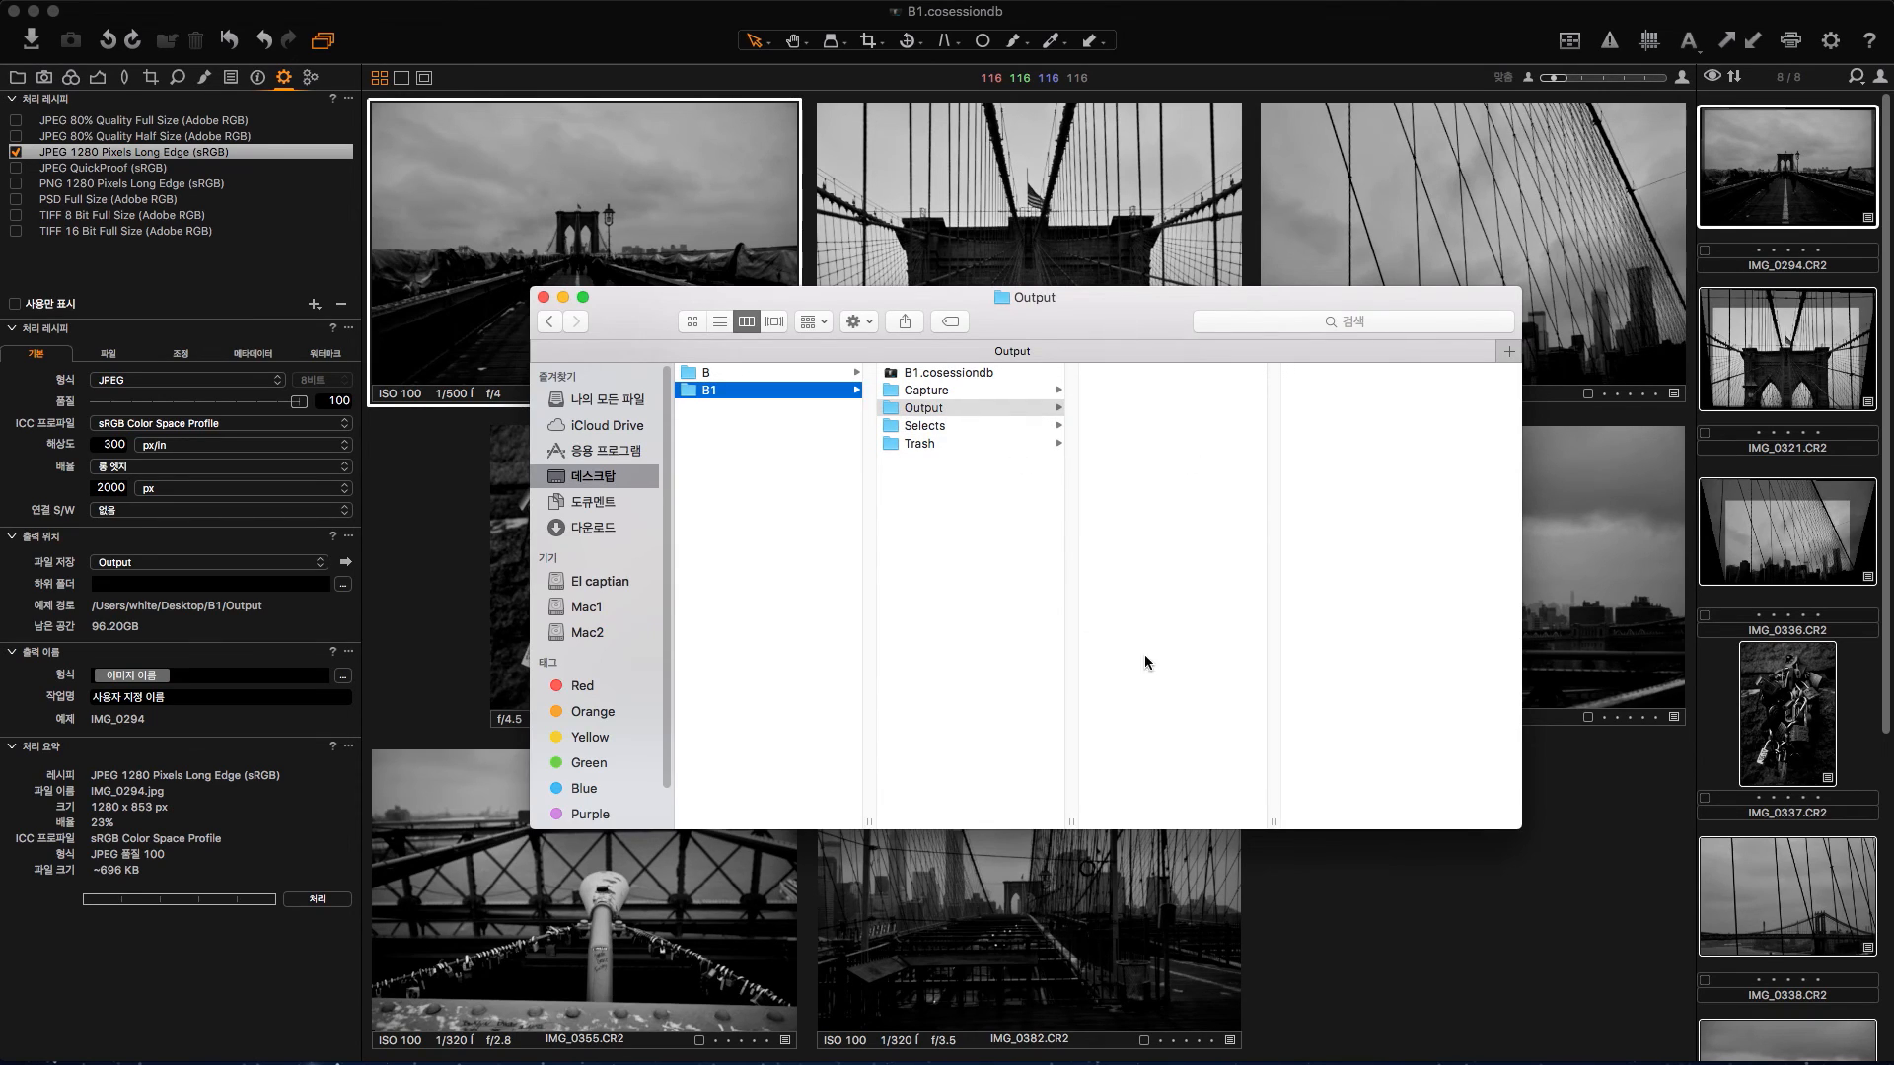
pyautogui.click(543, 297)
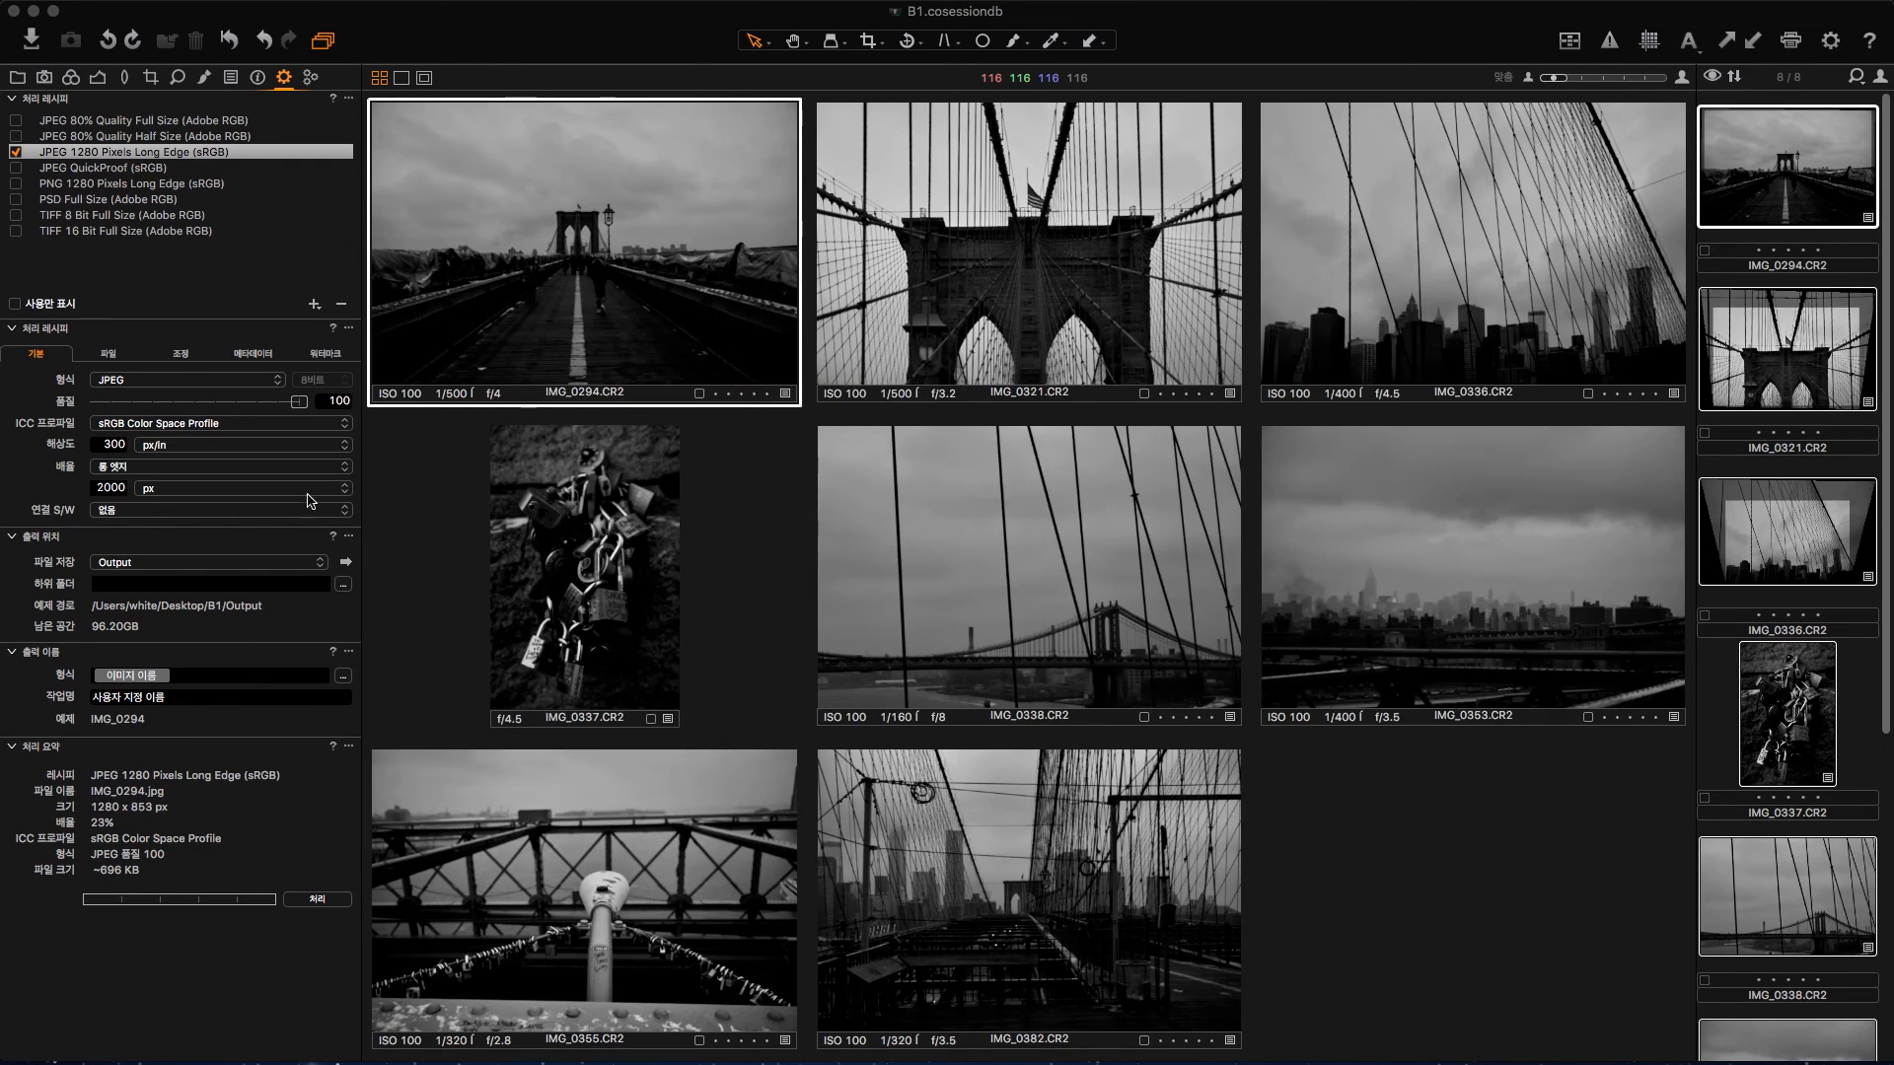
# Step: Set the JPEG 1280 Pixels Long Edge (sRGB) recipe's scale back to Fixed at 100%
pyautogui.click(158, 496)
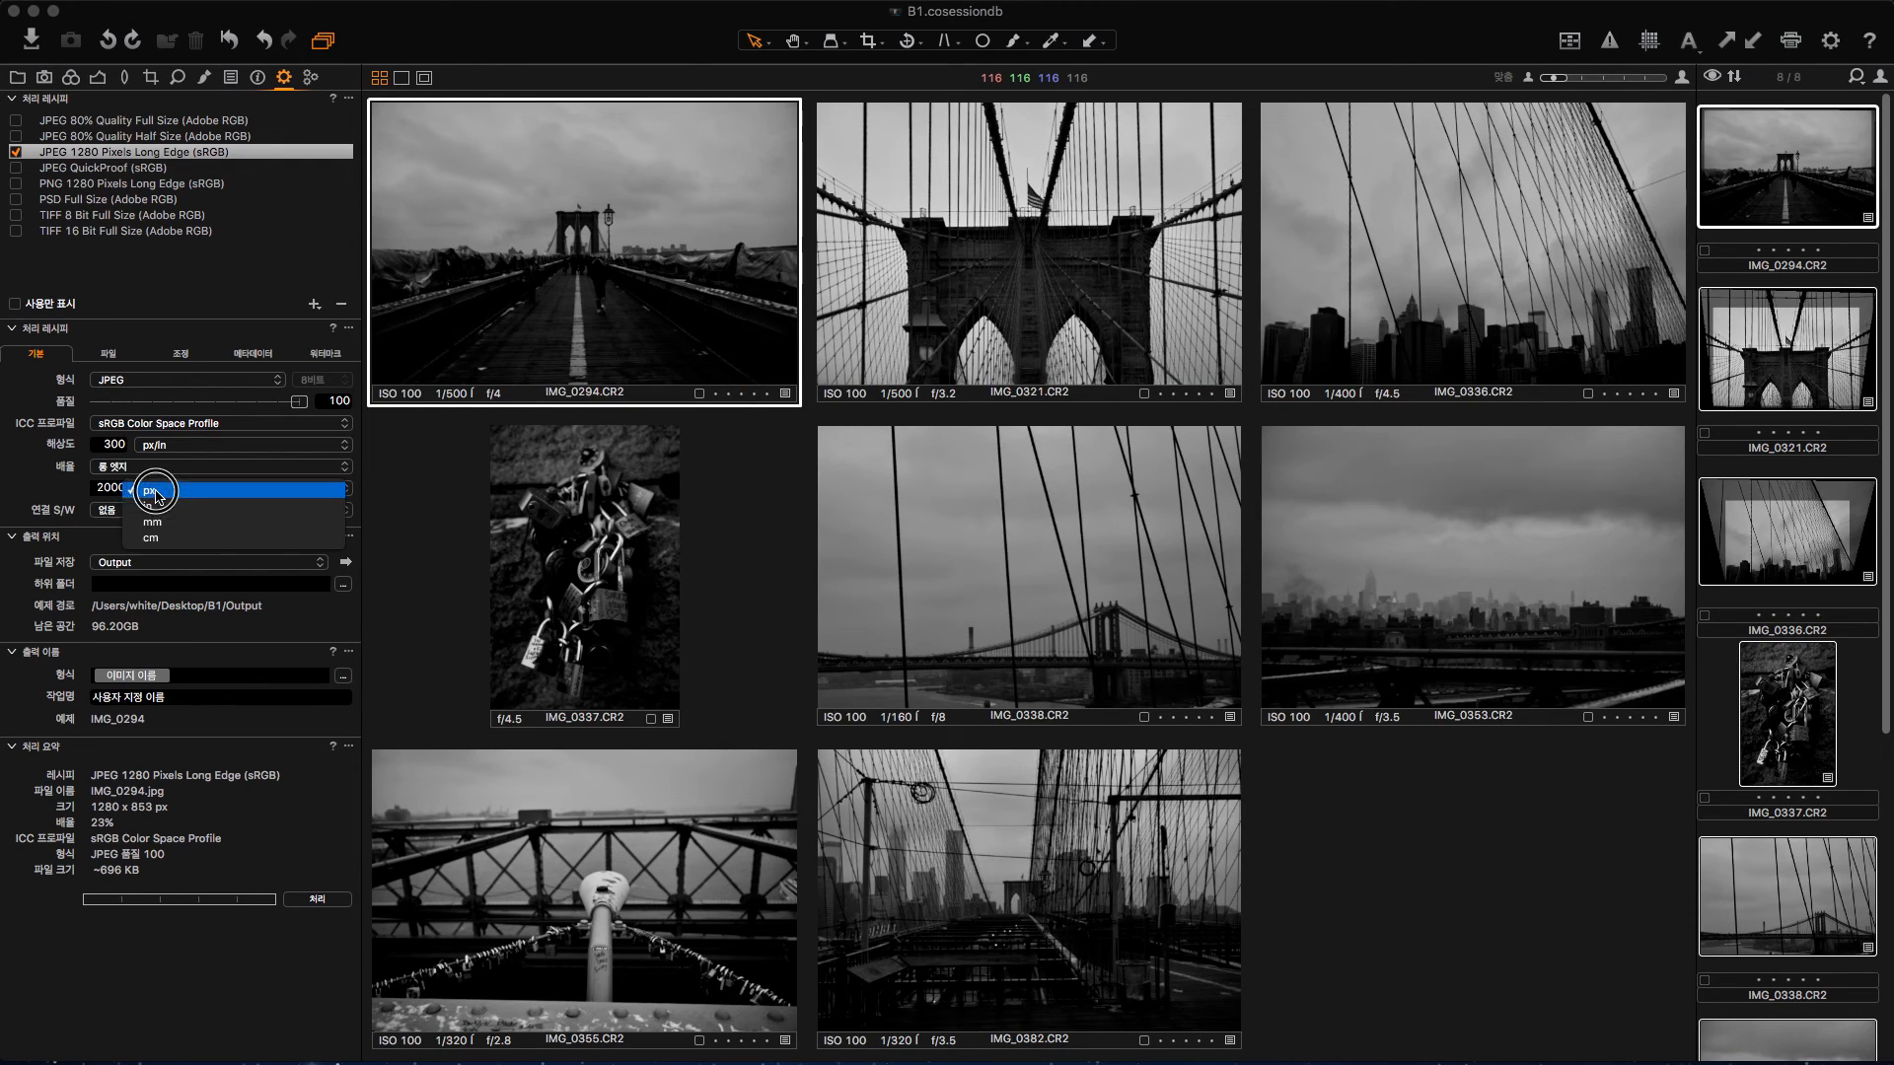
pyautogui.click(150, 489)
pyautogui.click(145, 470)
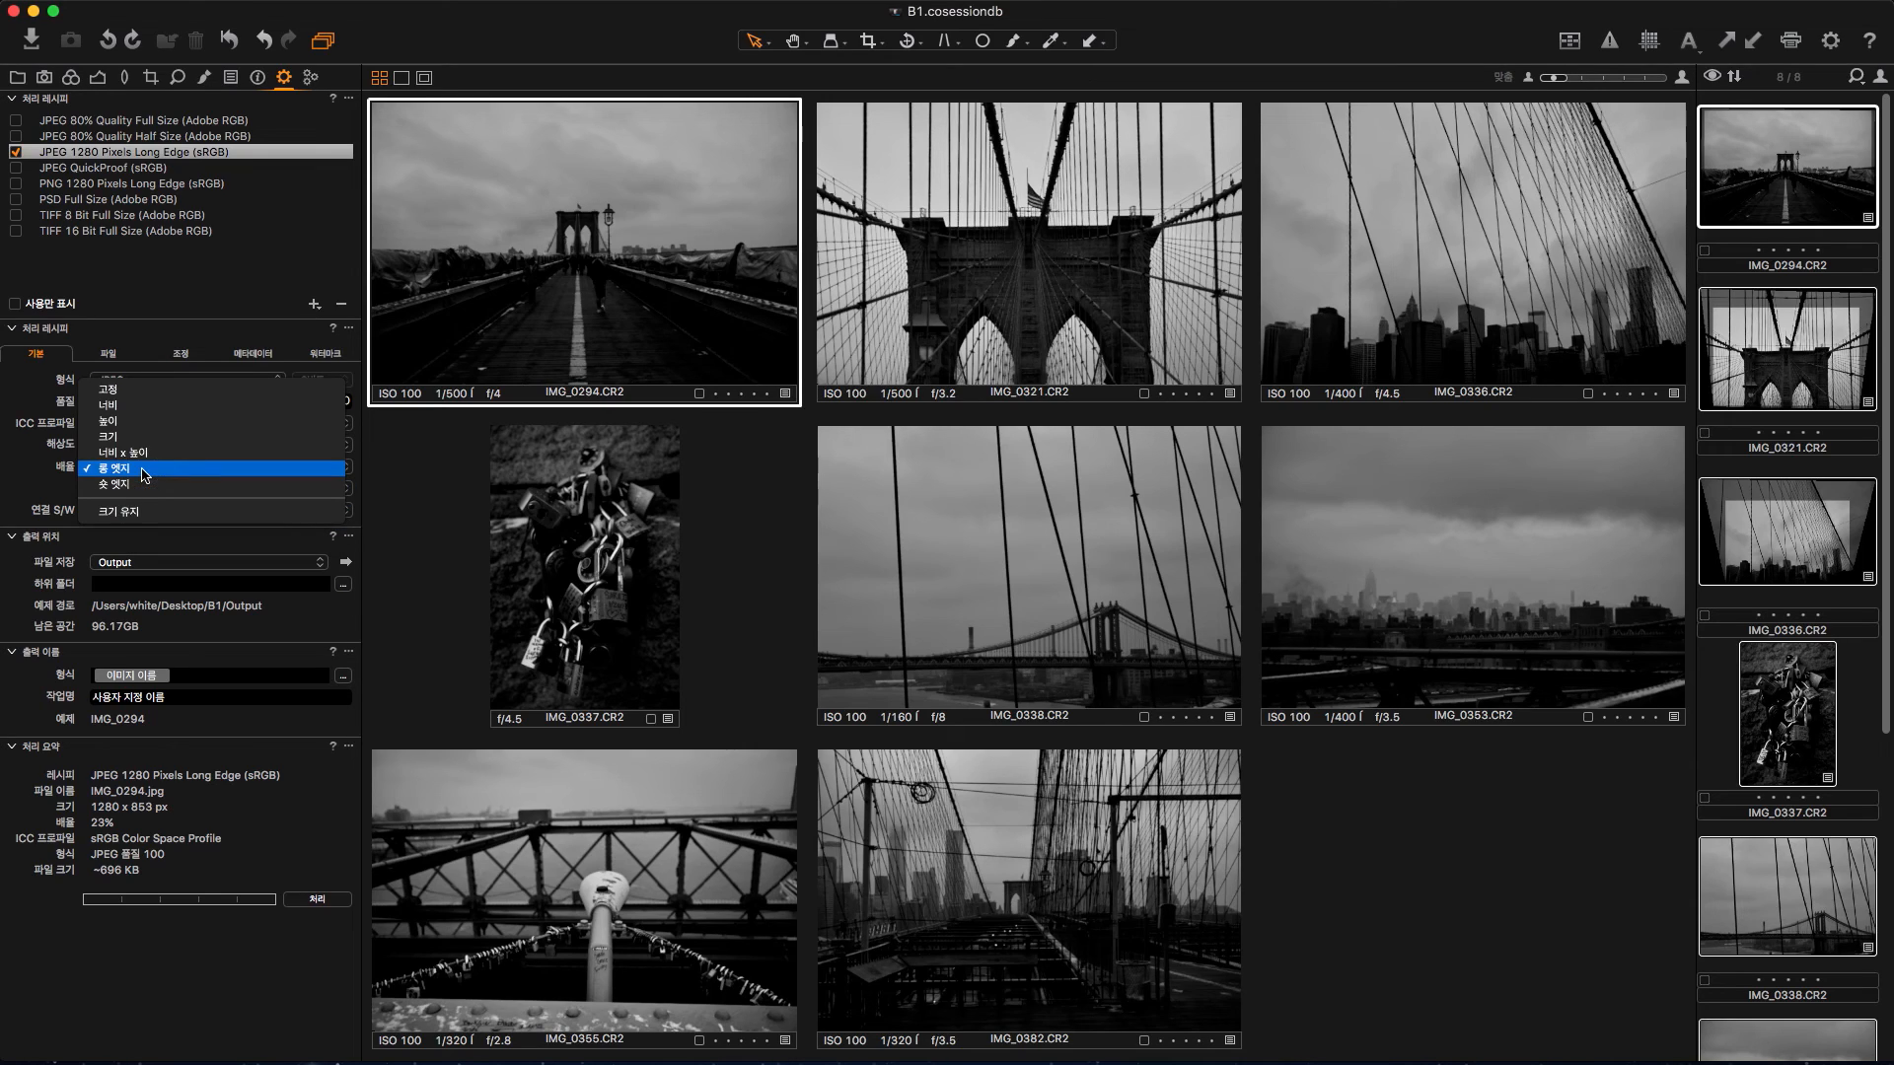
pyautogui.click(117, 389)
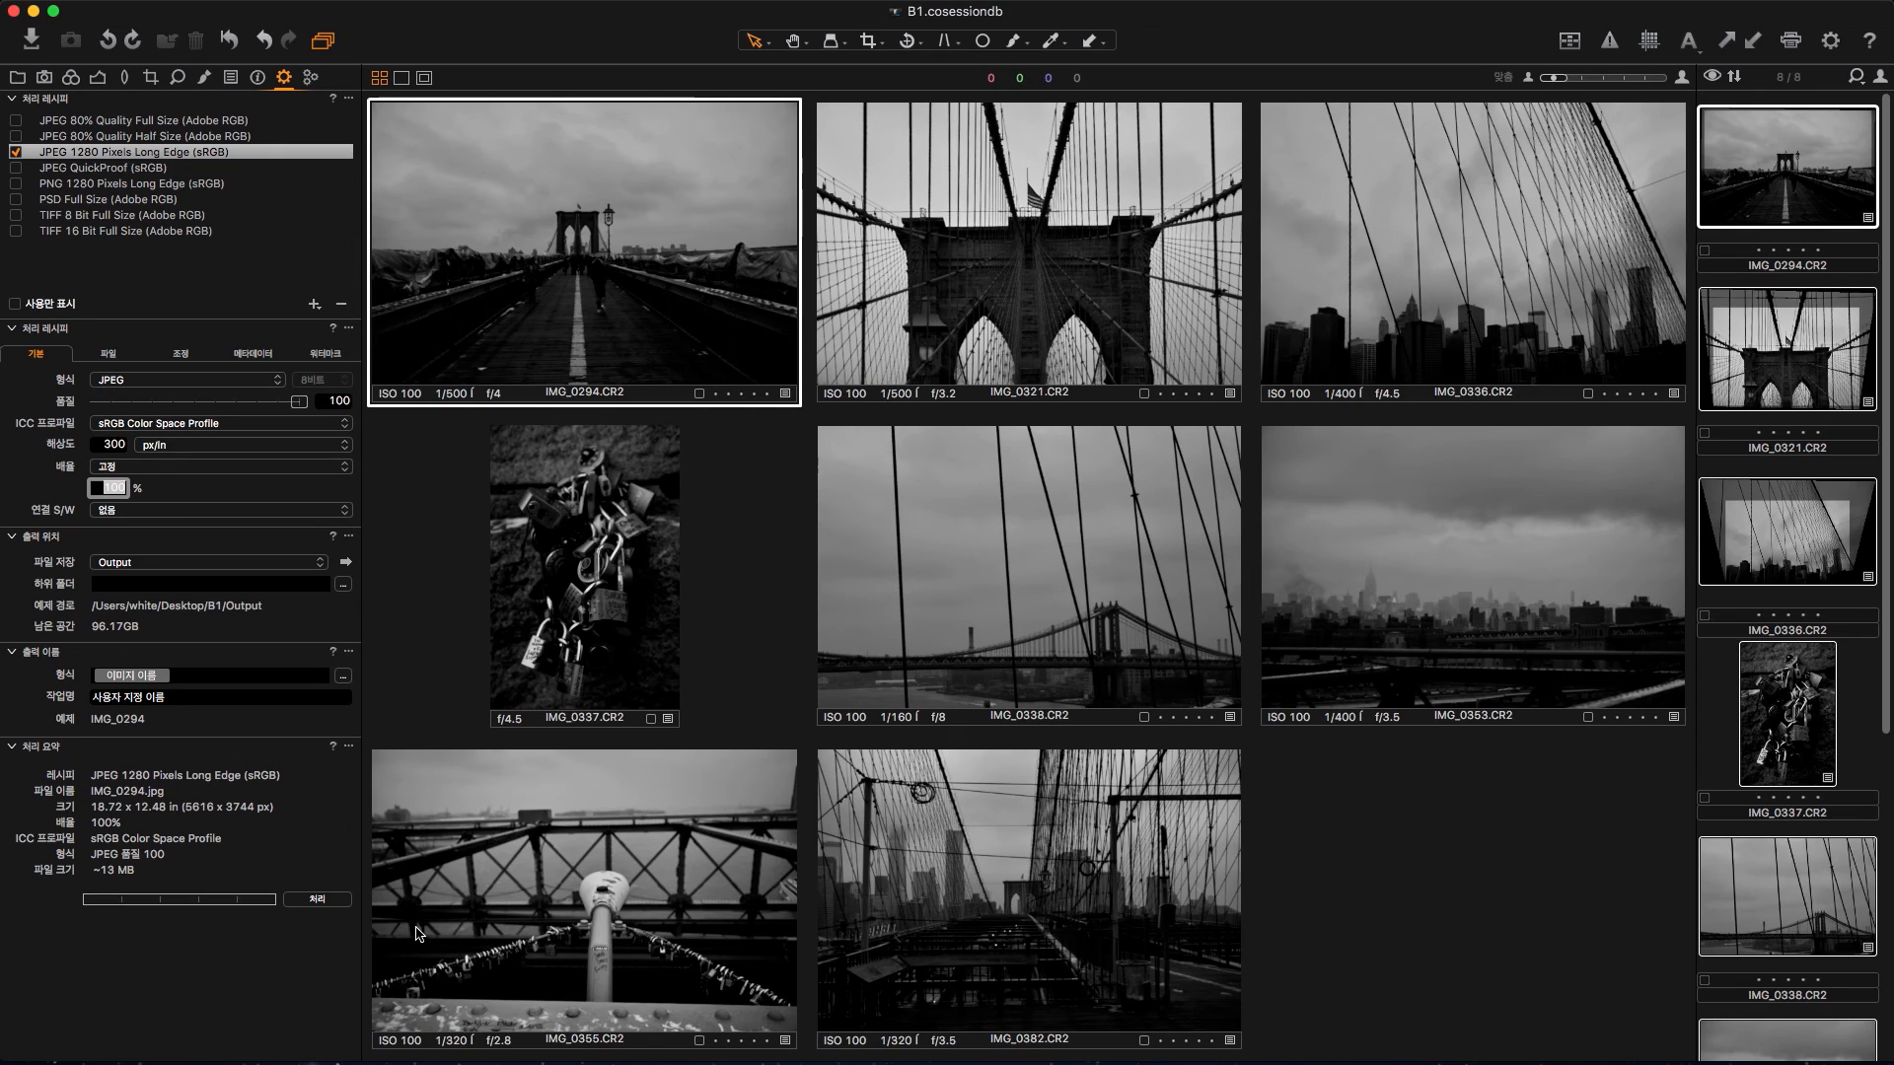
pyautogui.click(67, 155)
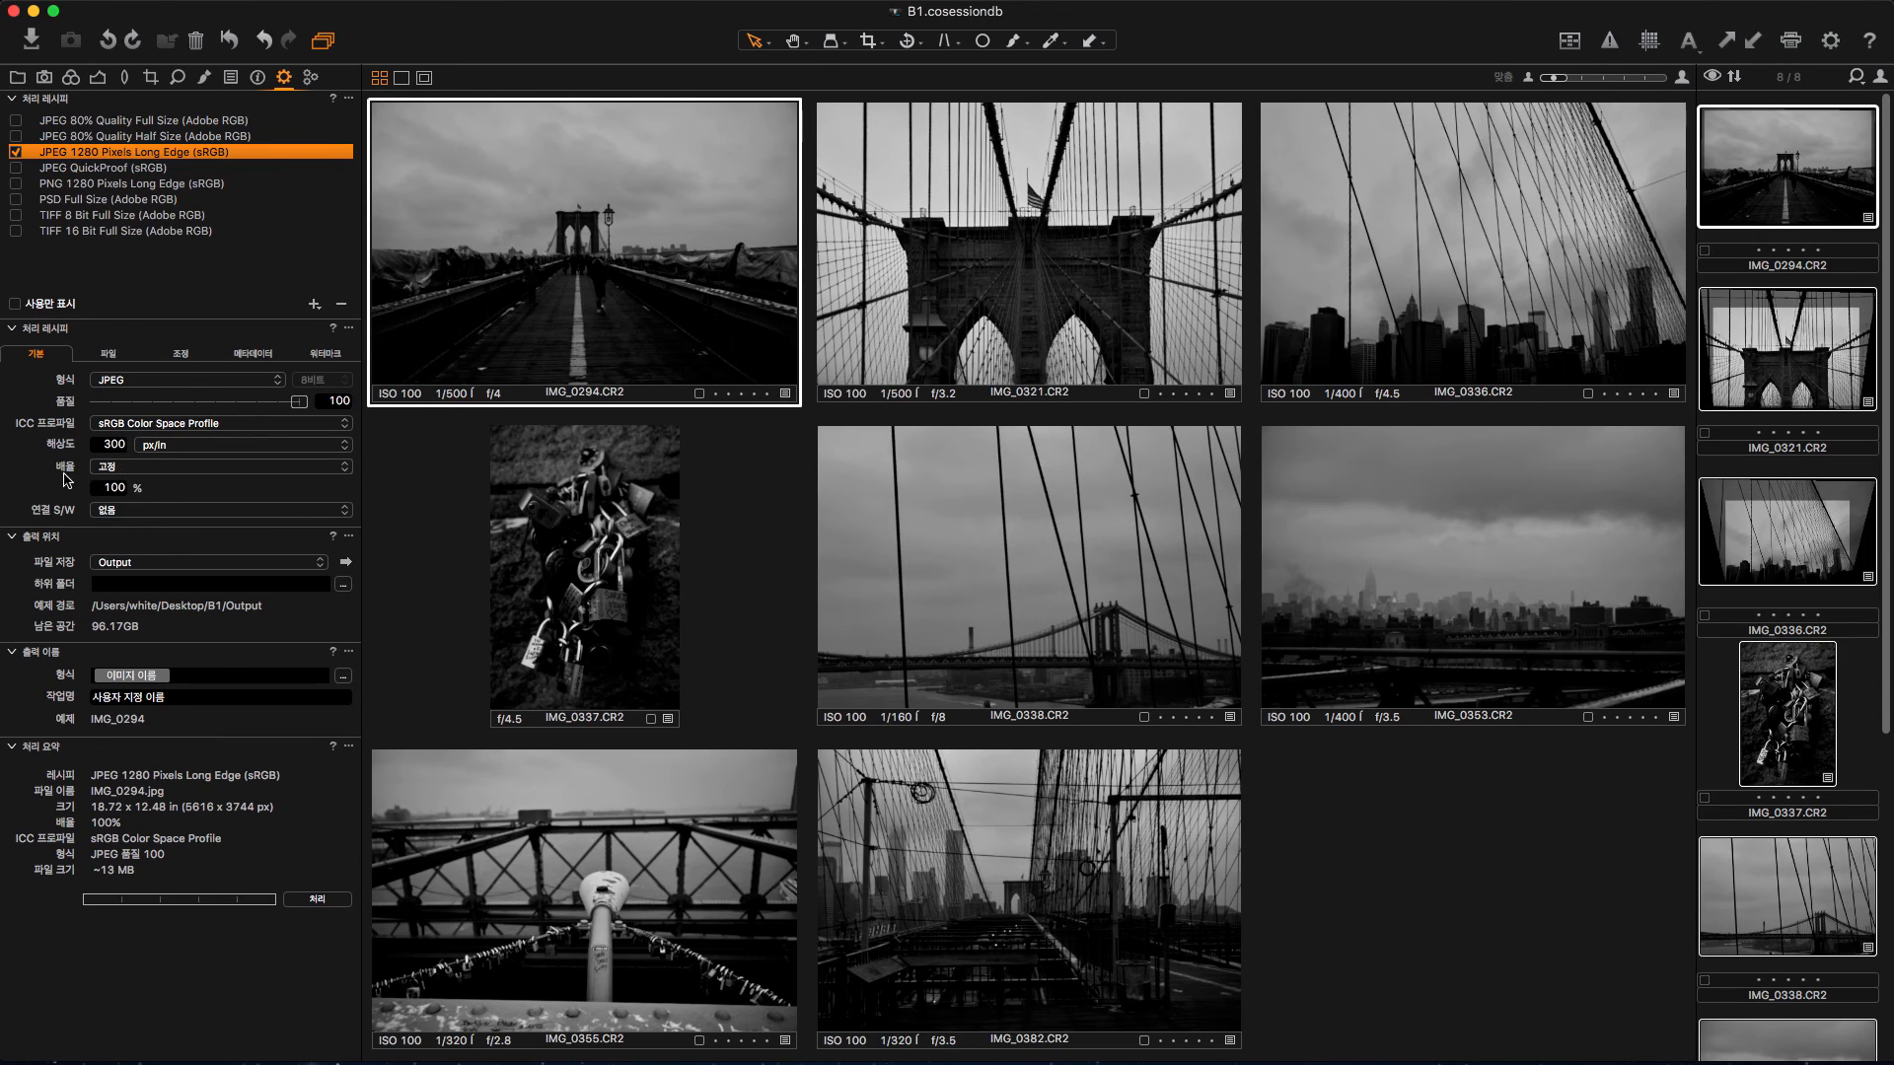
# Step: Process the selected images with the JPEG 1280 Pixels Long Edge (sRGB) recipe, keeping its scale at Fixed 100%
pyautogui.click(120, 471)
pyautogui.click(143, 472)
pyautogui.click(330, 902)
# Step: Monitor the batch's processing progress in the activity window and close that window when the batch is done
pyautogui.click(1142, 42)
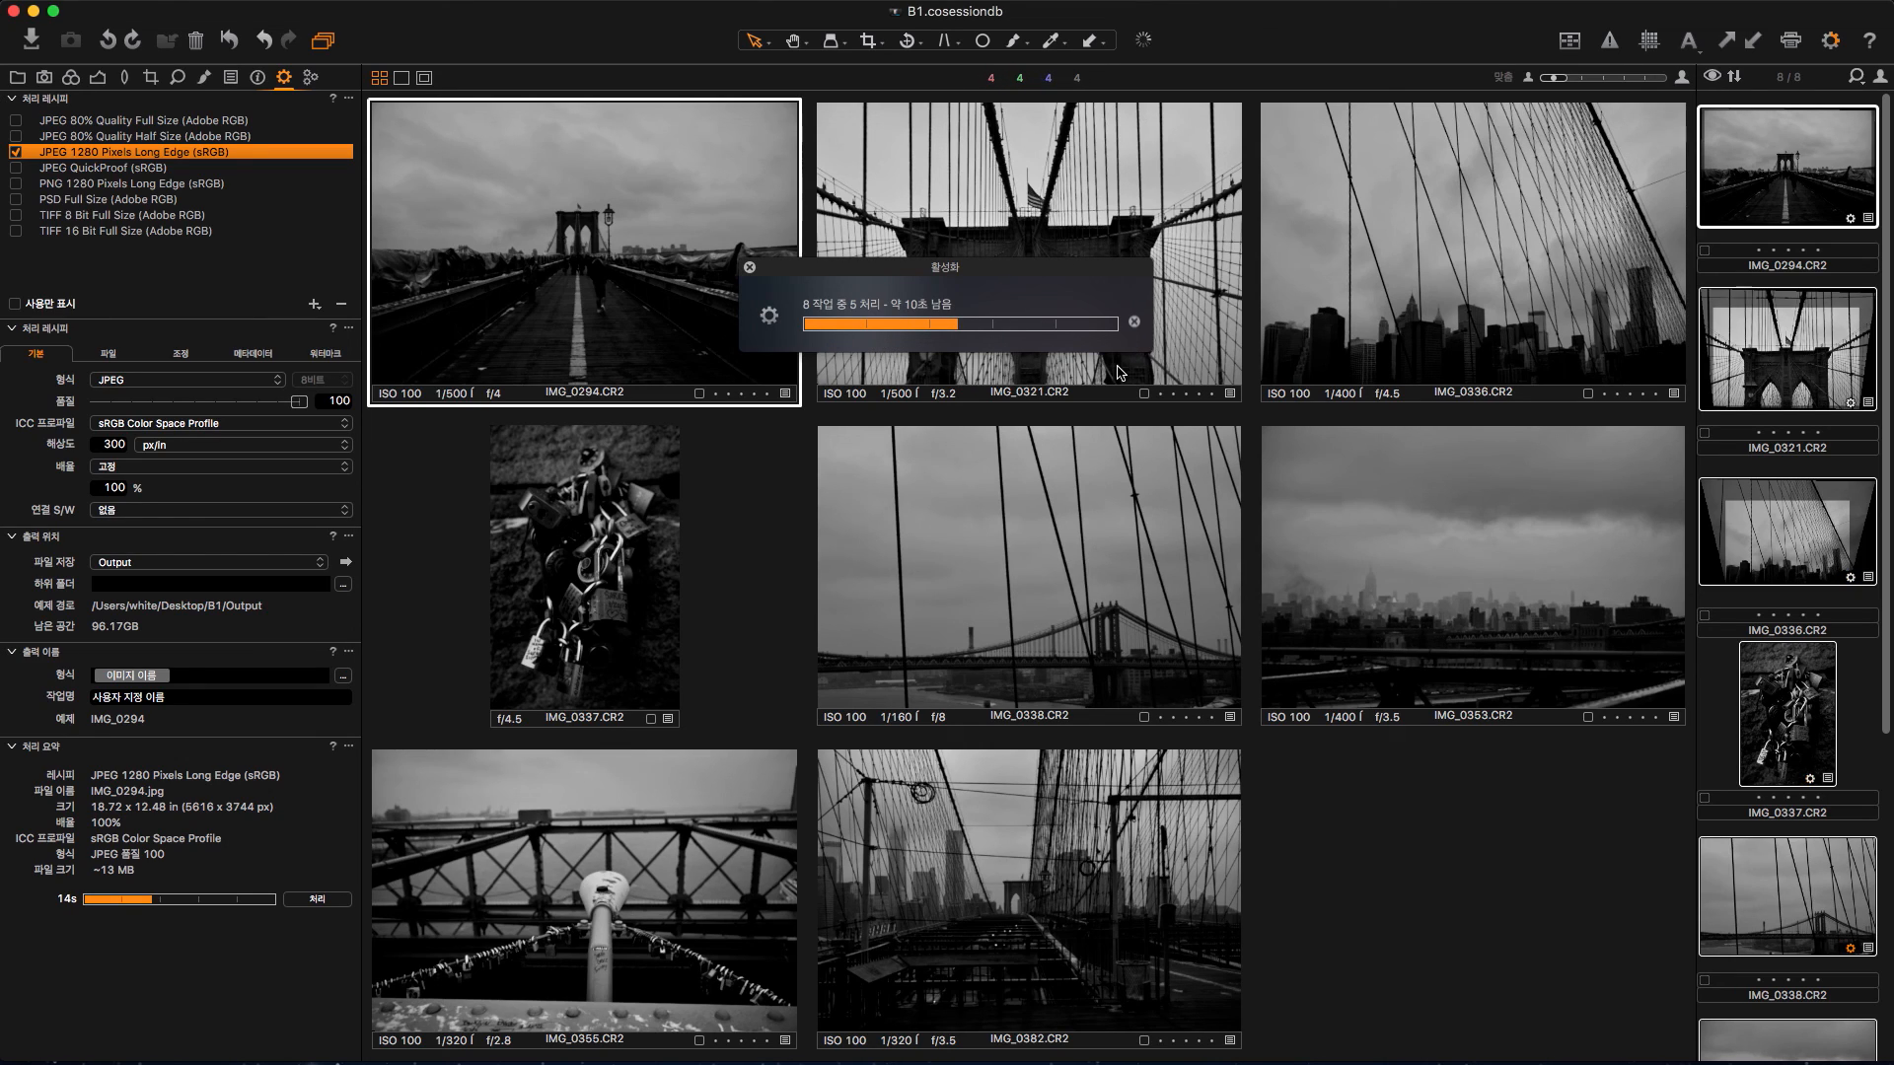
pyautogui.click(1144, 47)
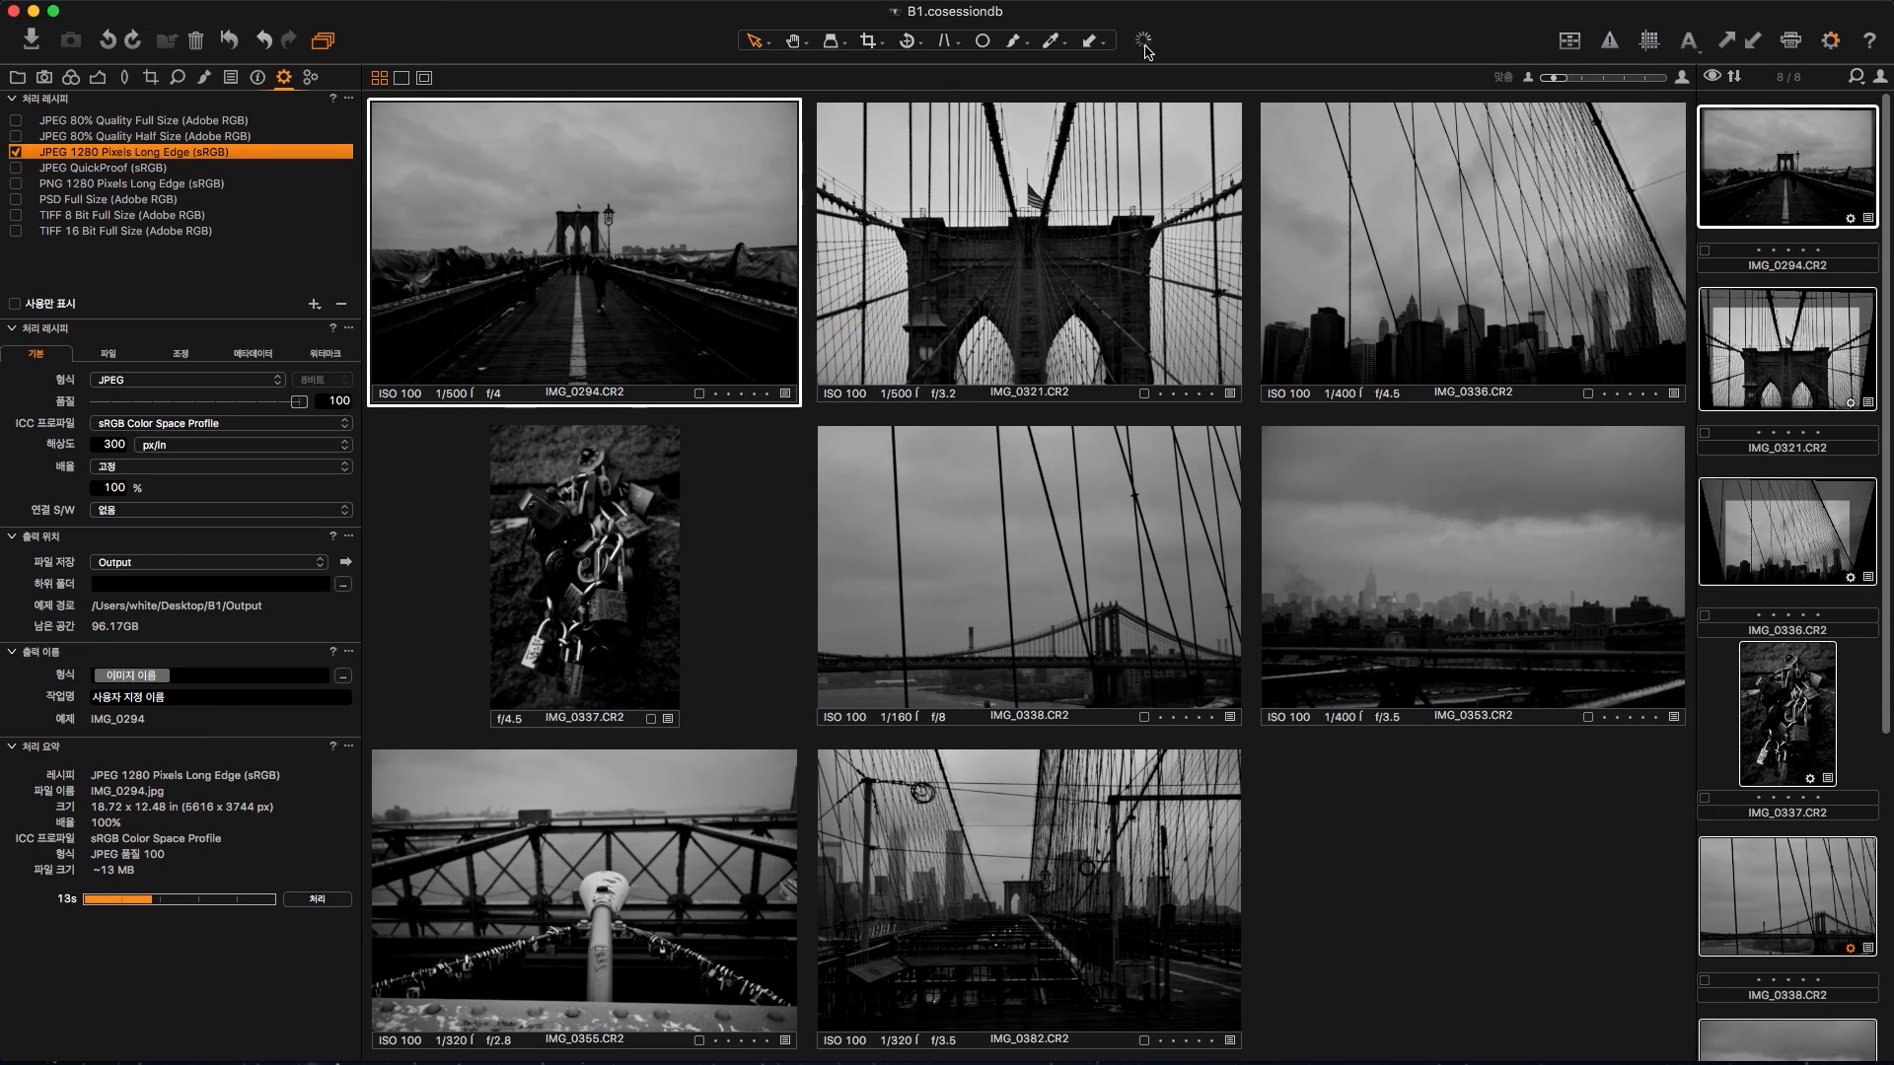
pyautogui.click(1144, 46)
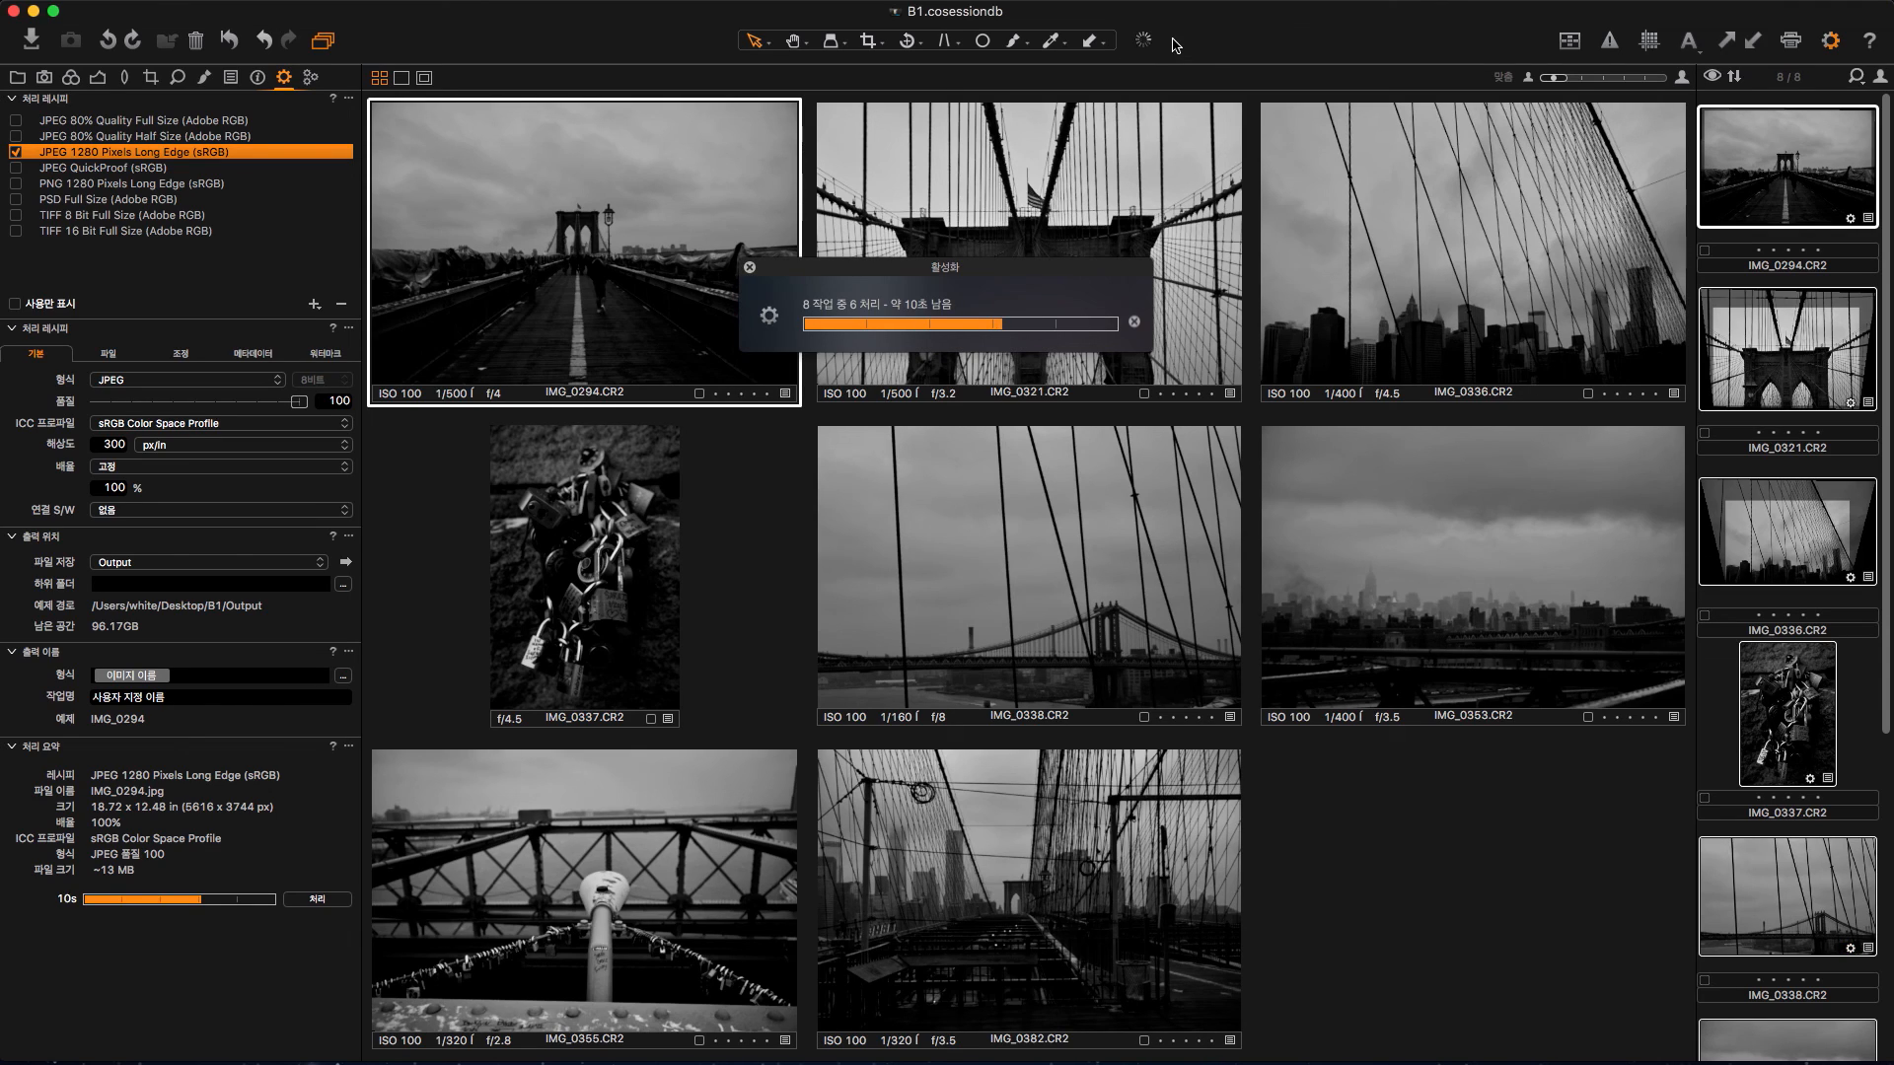
pyautogui.click(1145, 42)
pyautogui.click(1145, 41)
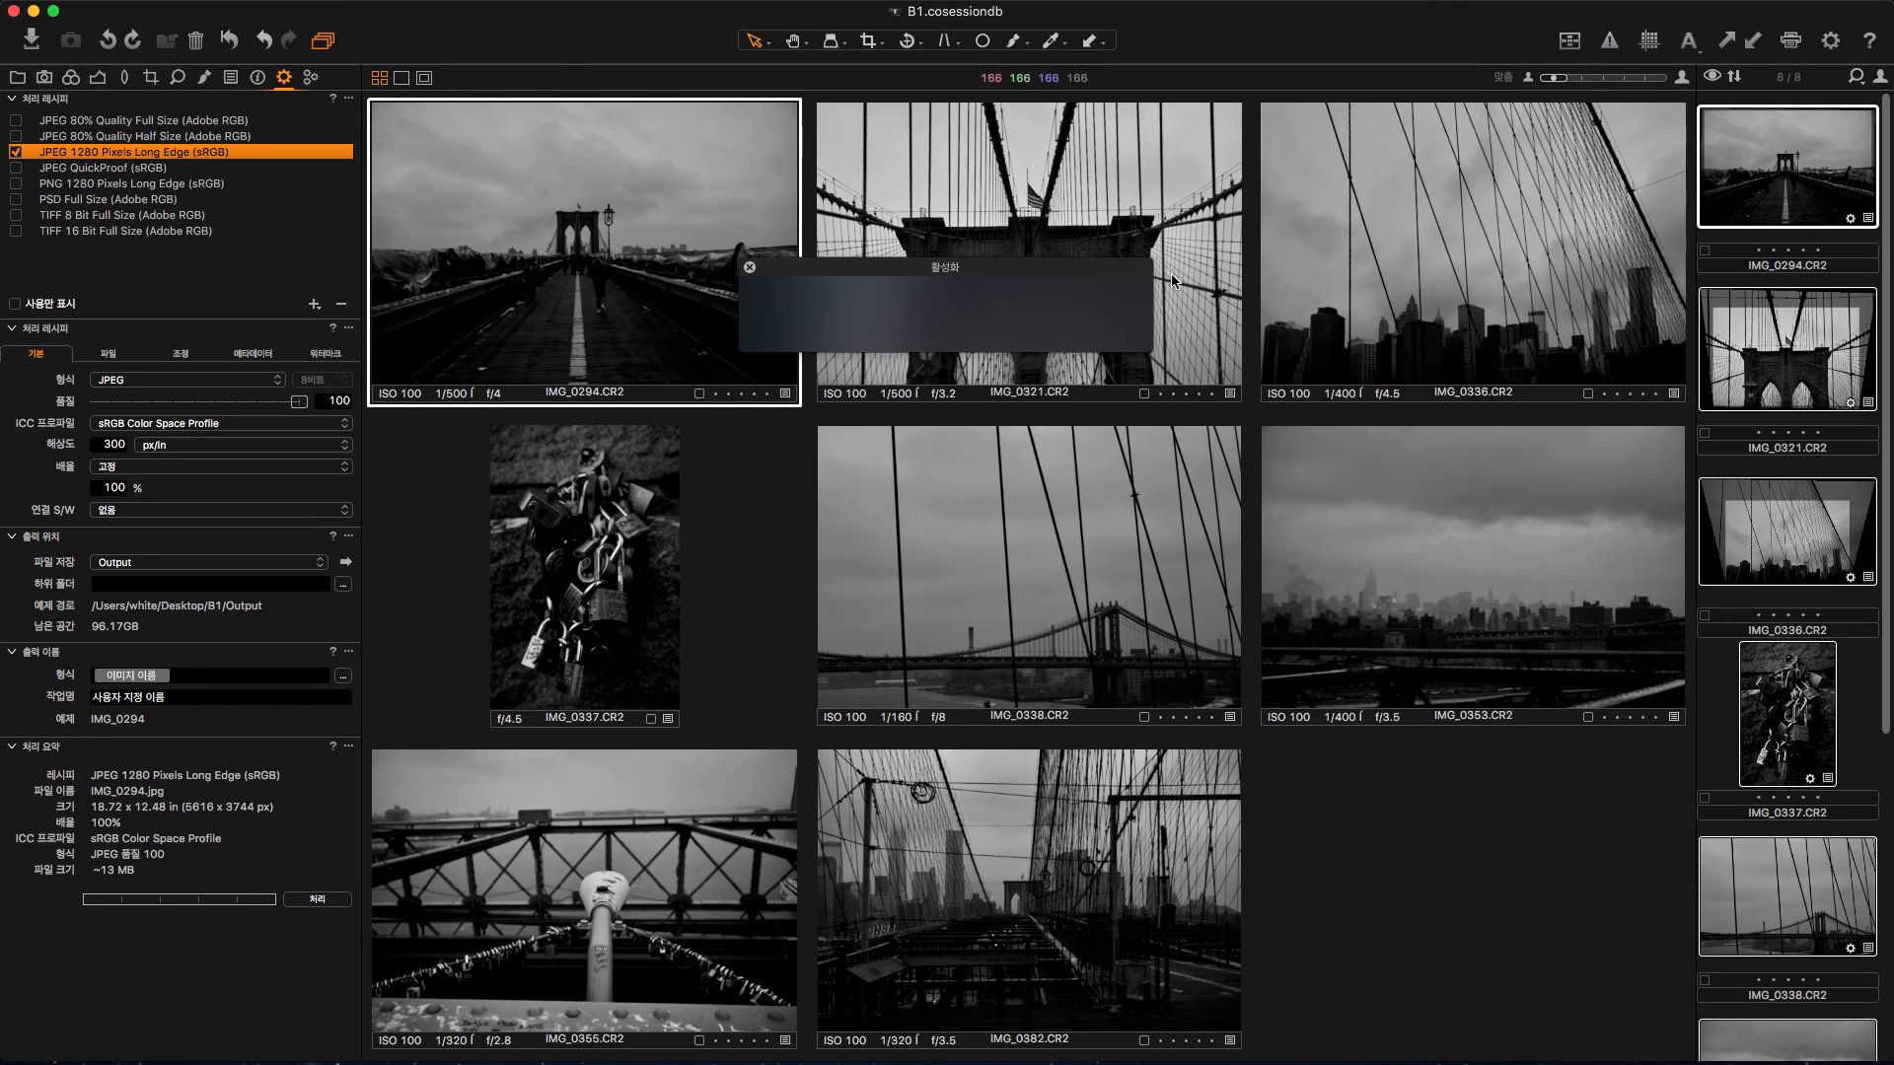
pyautogui.click(749, 268)
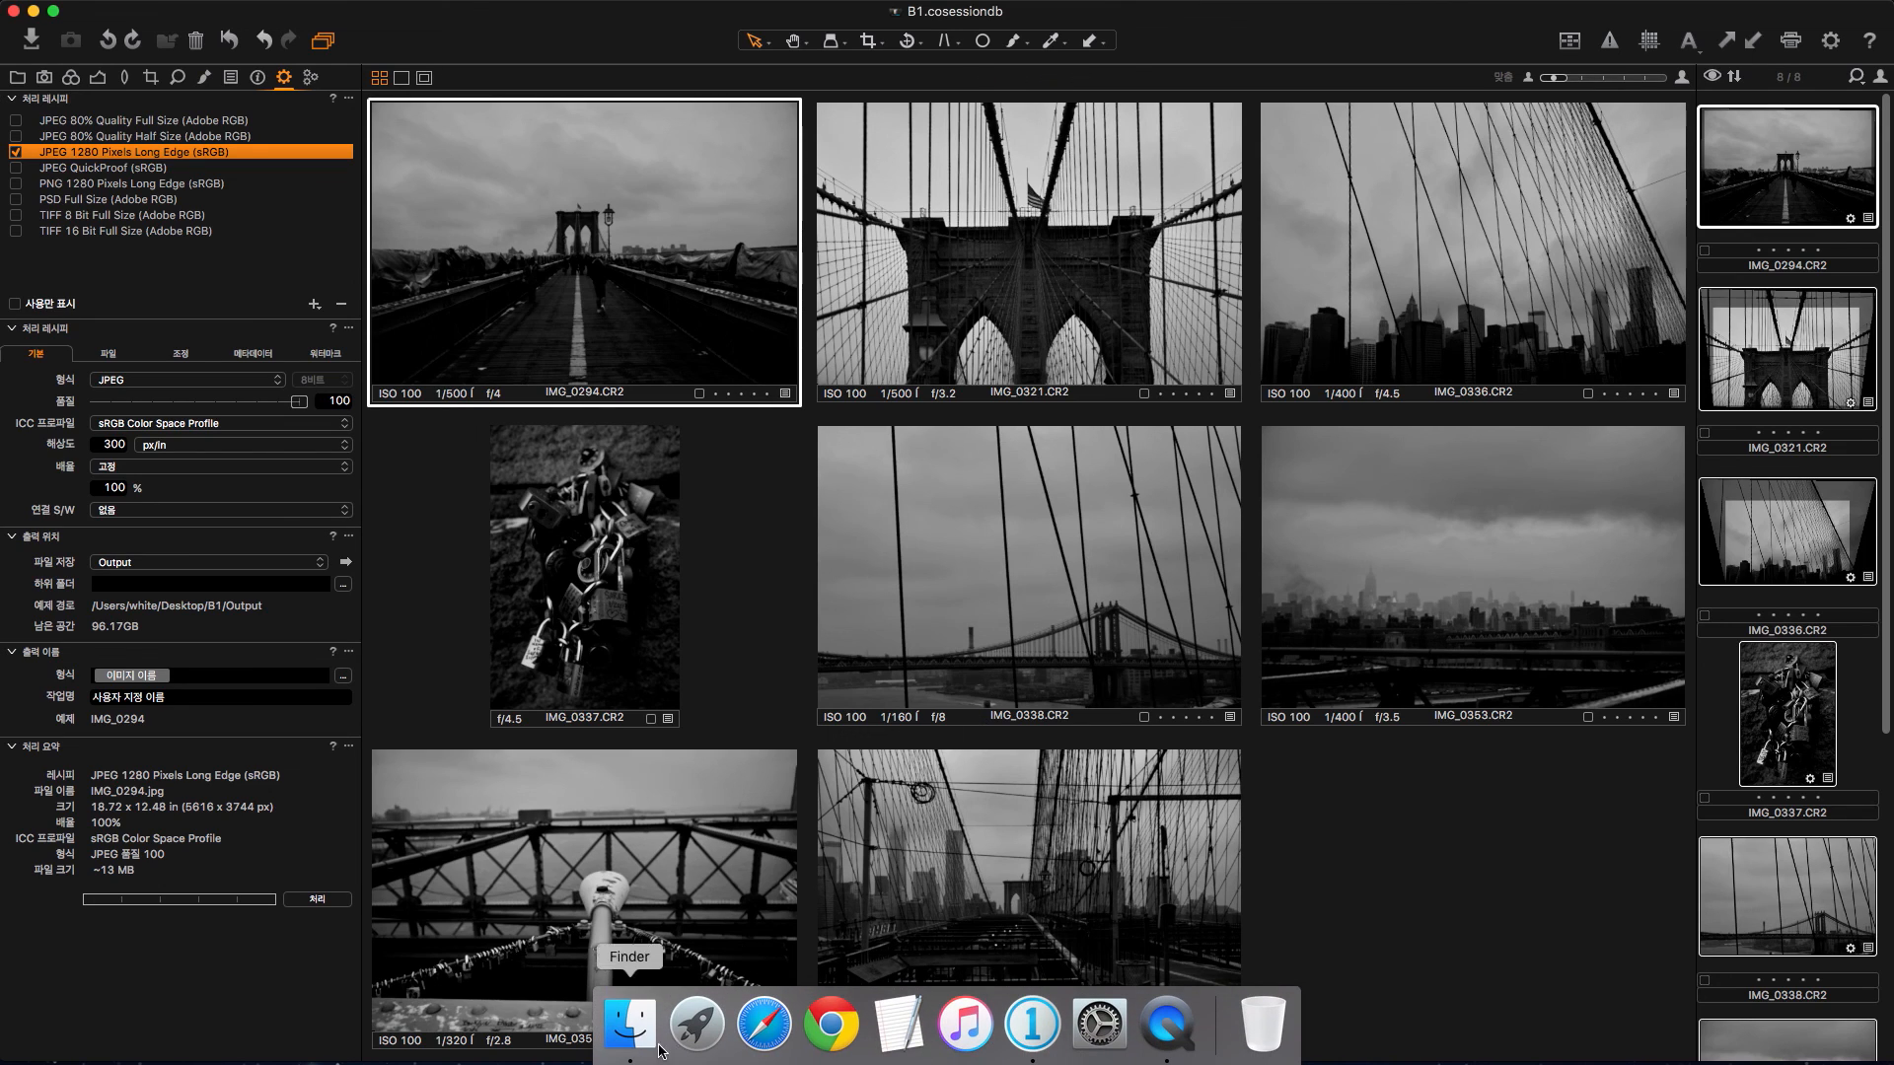
# Step: Switch to Finder and open the Output folder of the B1 session on the desktop
pyautogui.click(641, 1032)
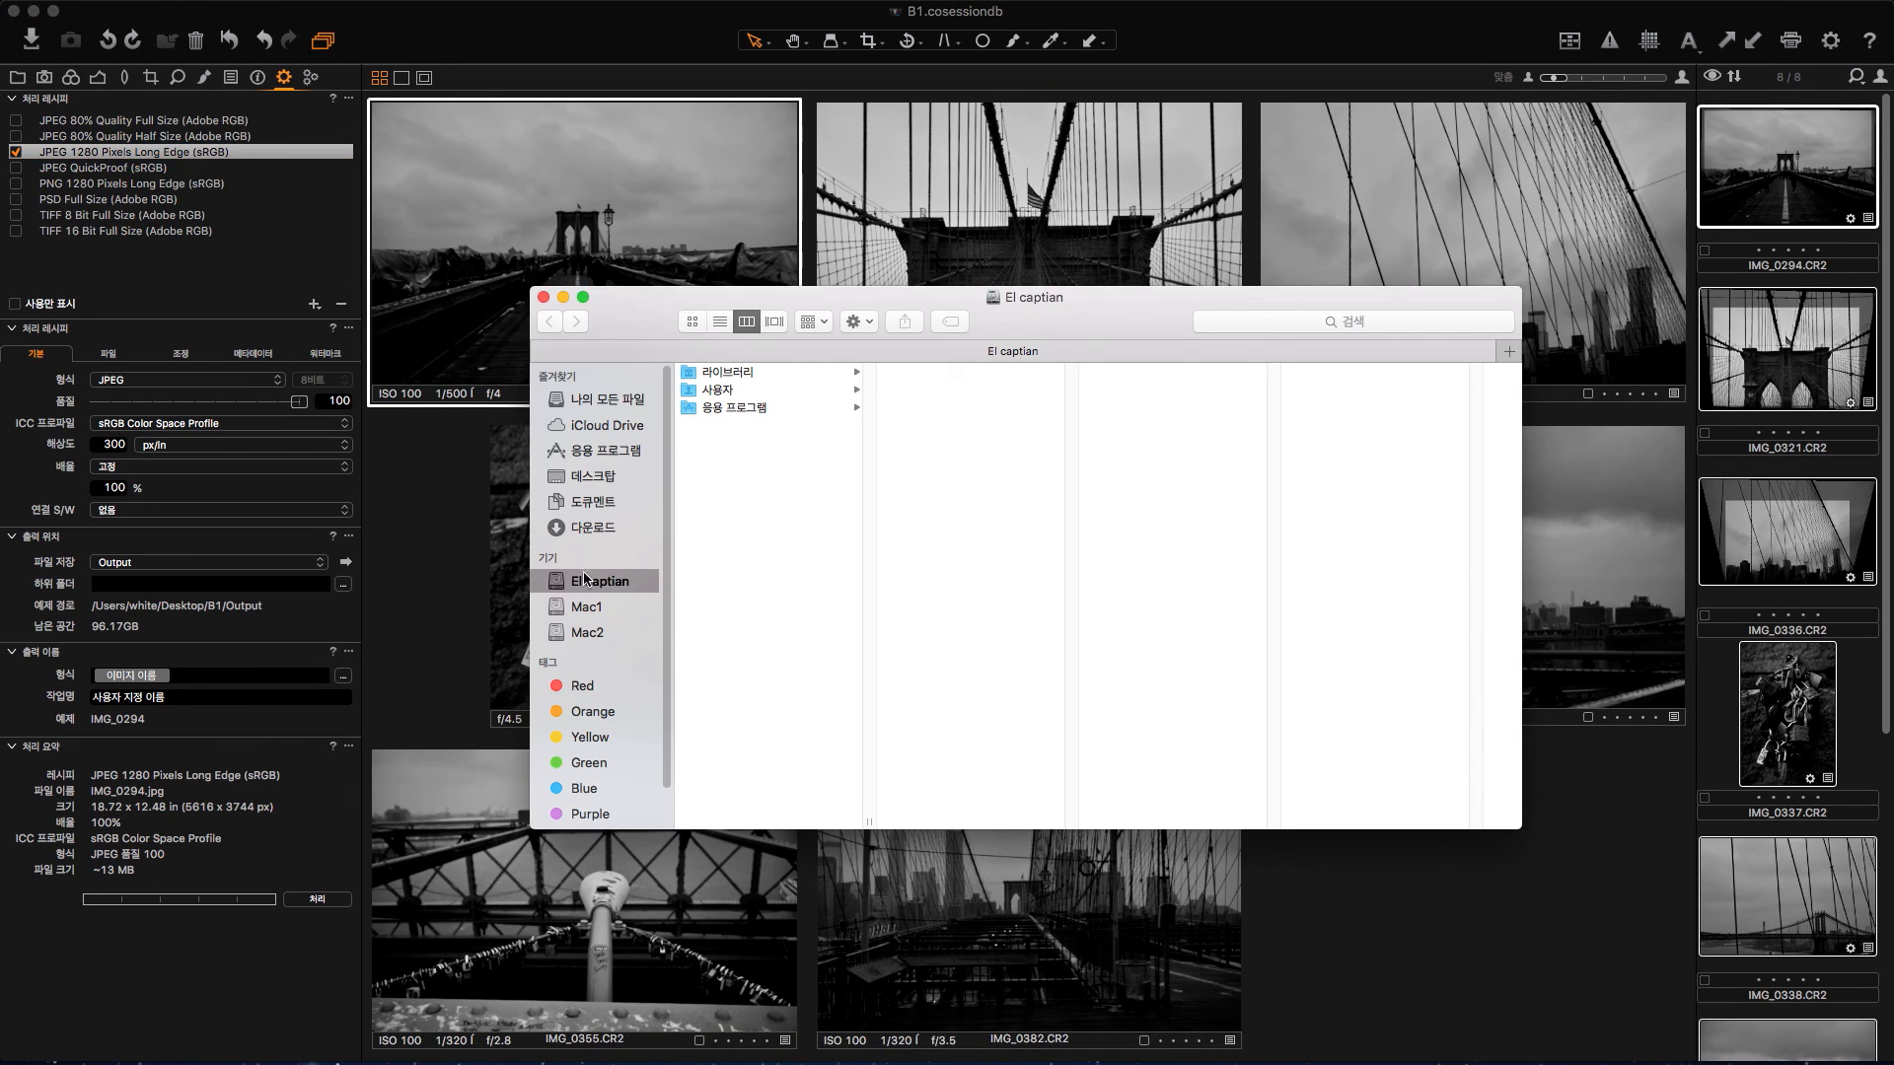
pyautogui.click(587, 483)
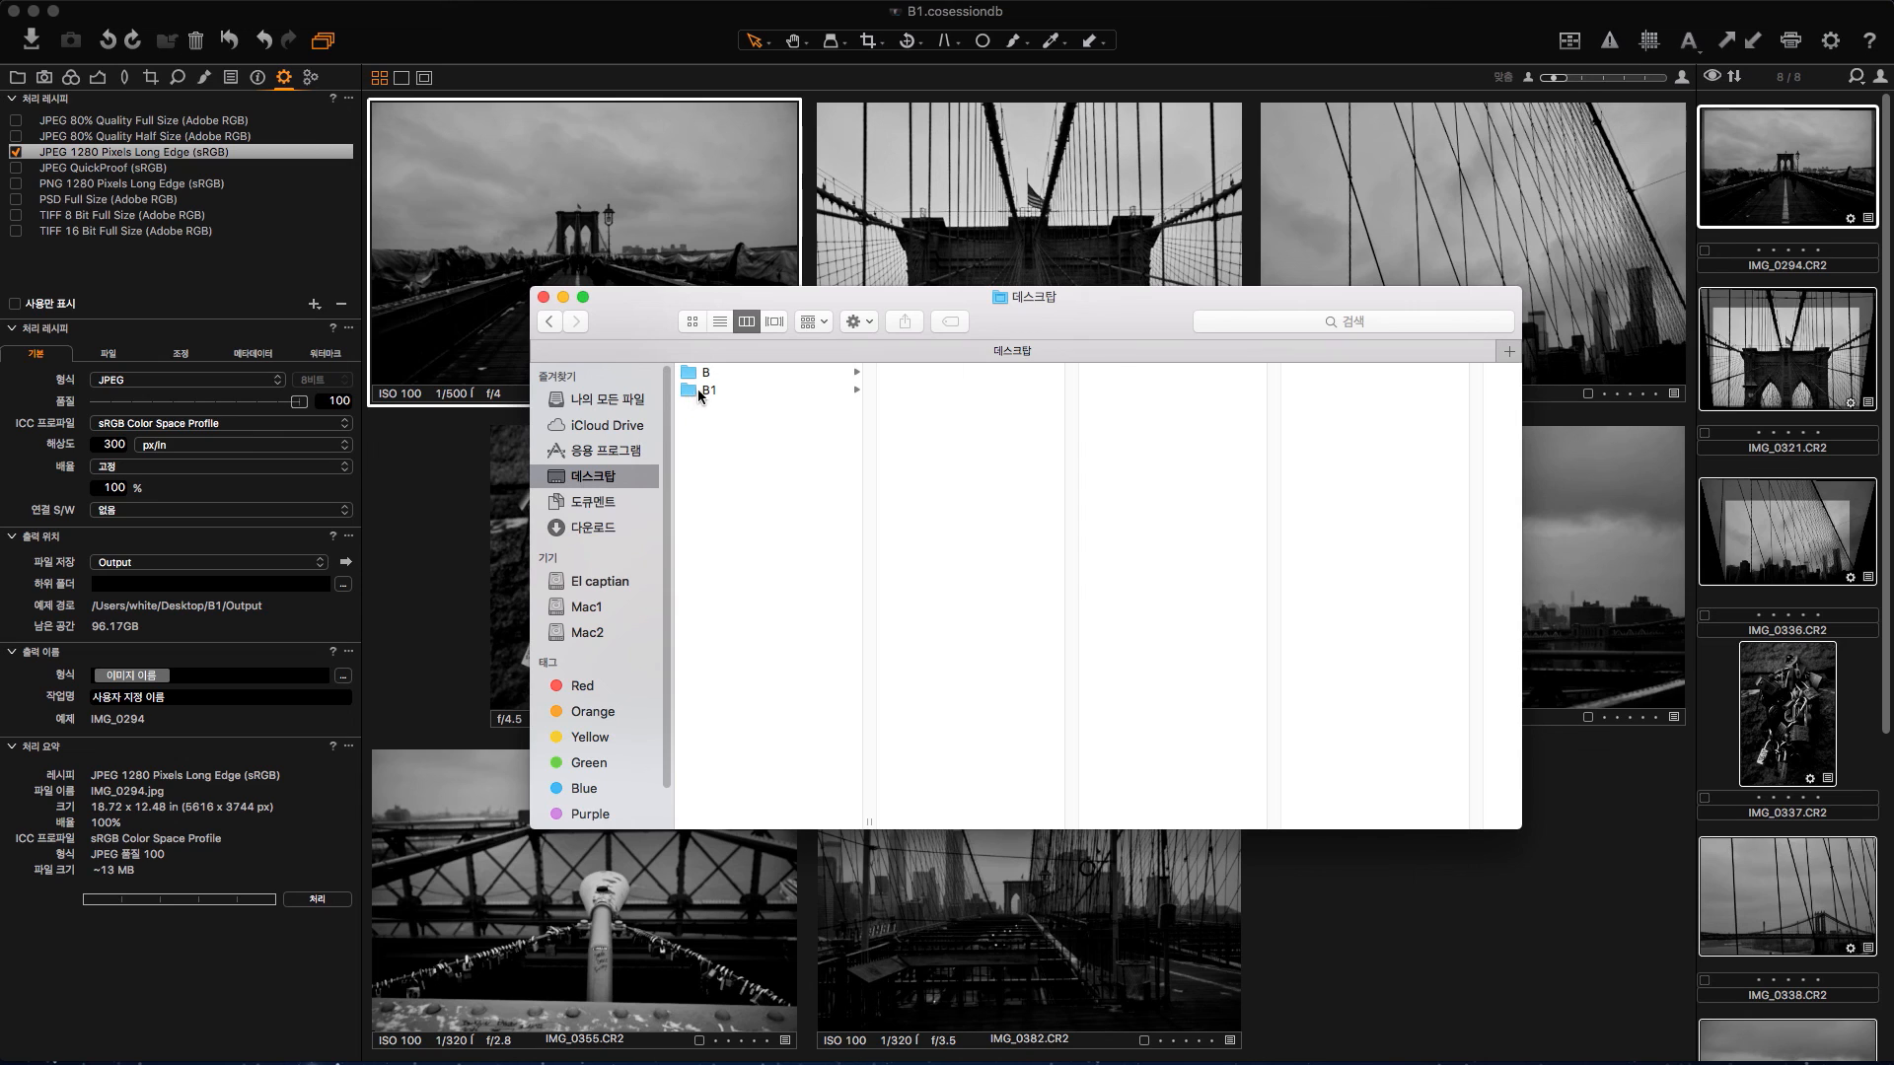
pyautogui.click(700, 390)
pyautogui.click(942, 408)
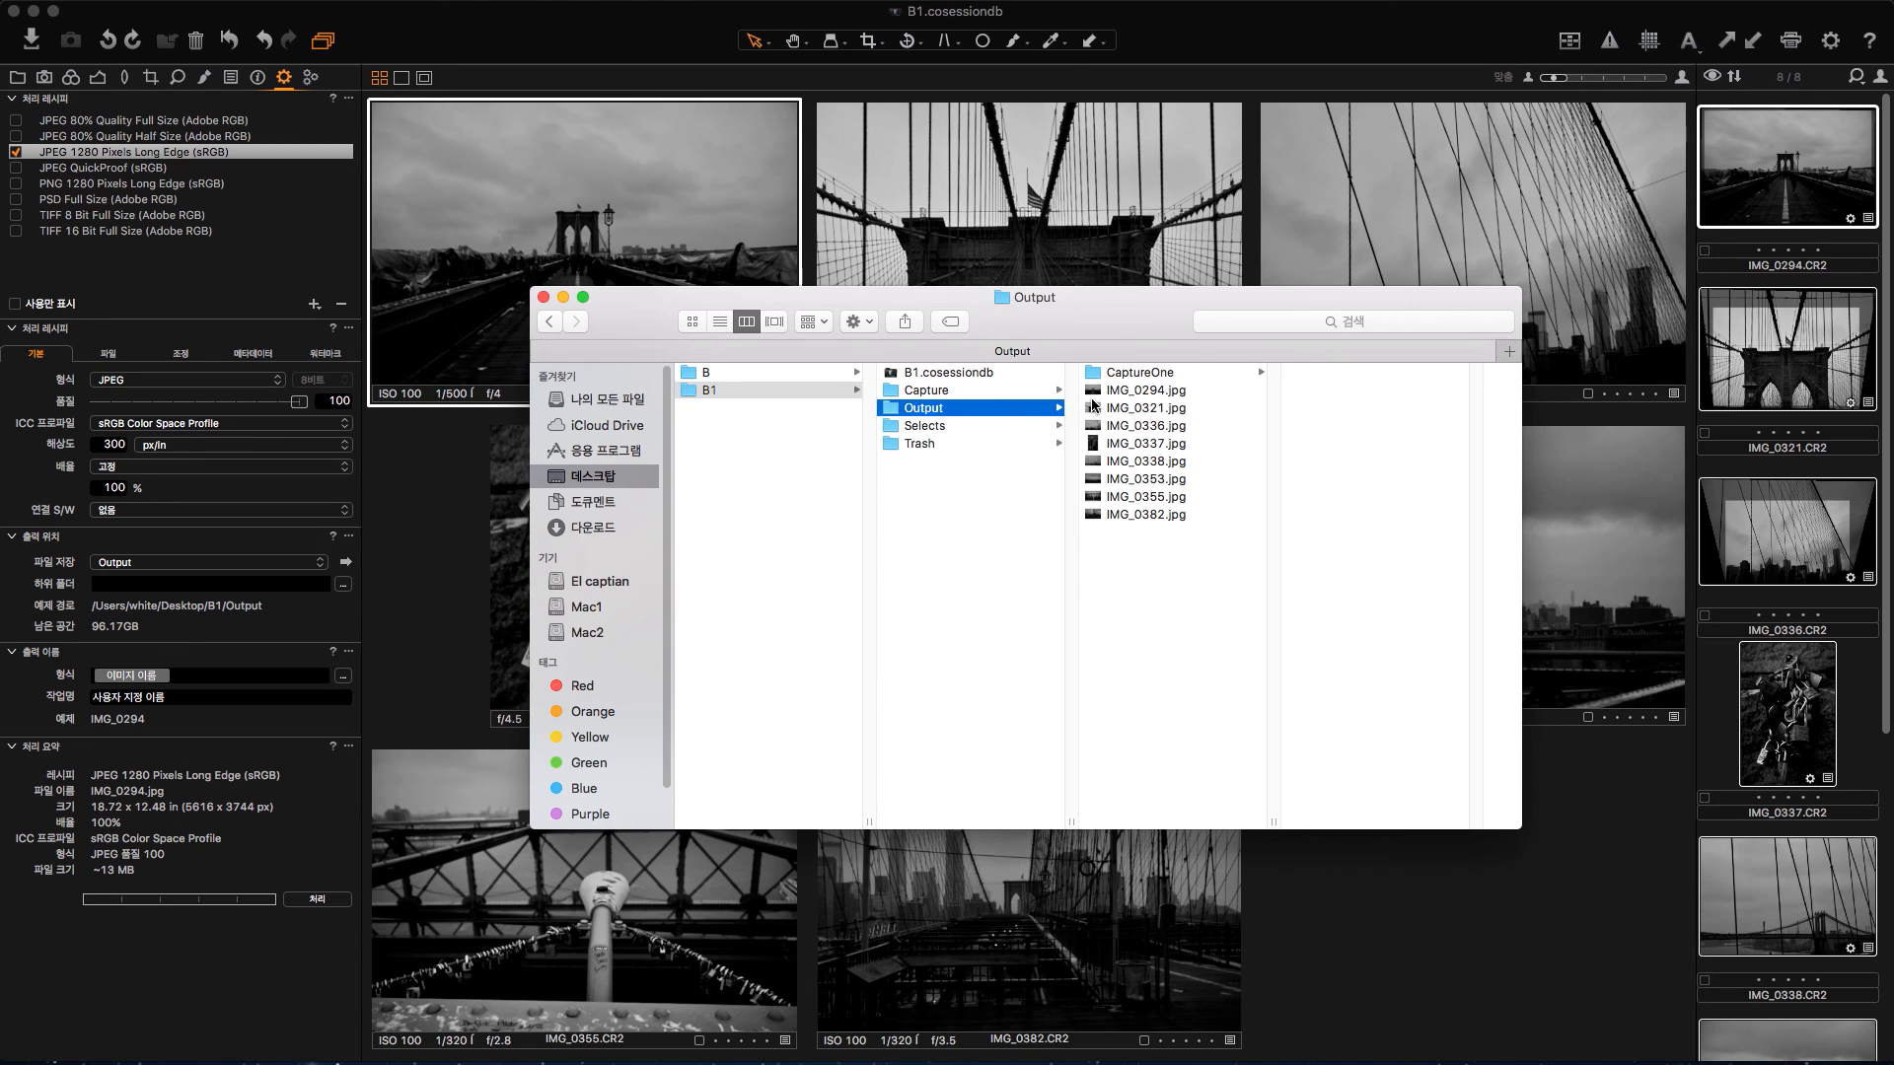
# Step: Preview the exported JPEGs full size with Quick Look, from IMG_0294.jpg through IMG_0382.jpg and back to IMG_0337.jpg
pyautogui.click(1102, 394)
pyautogui.press('space')
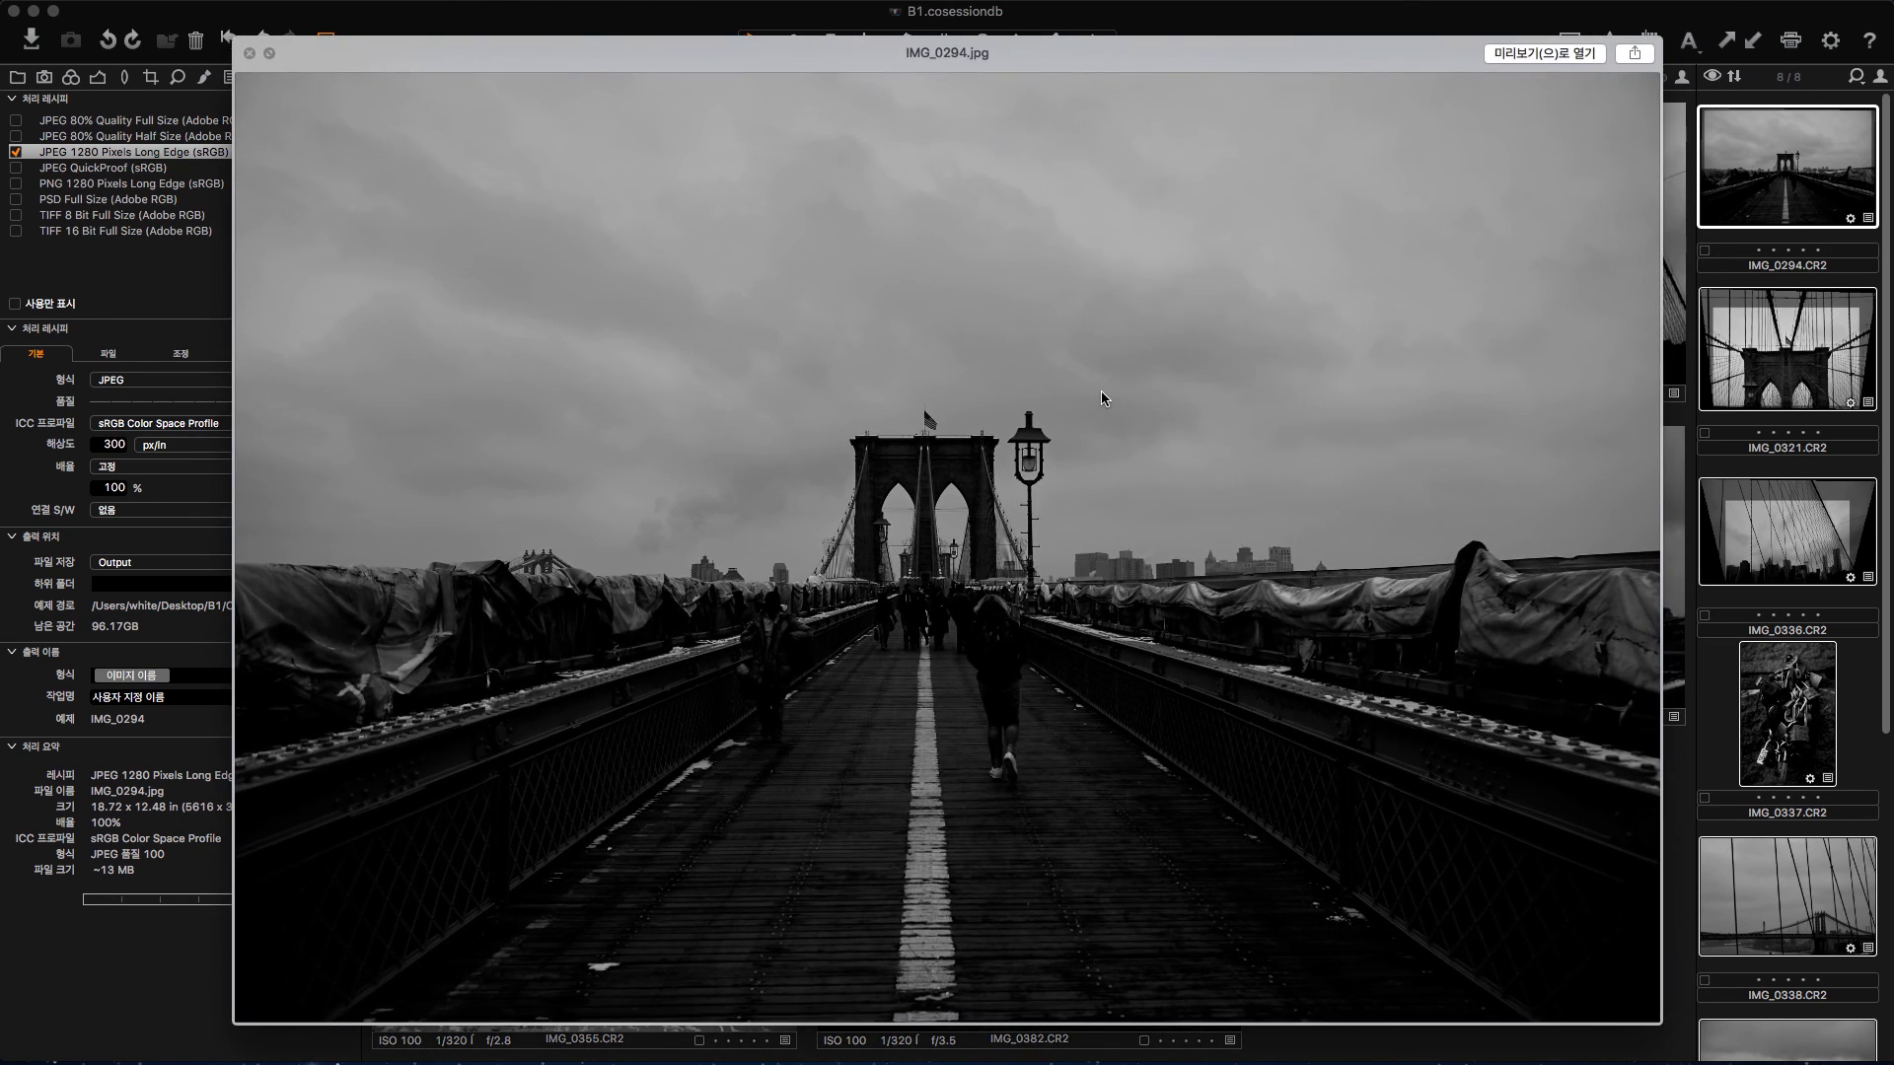
pyautogui.press('Down')
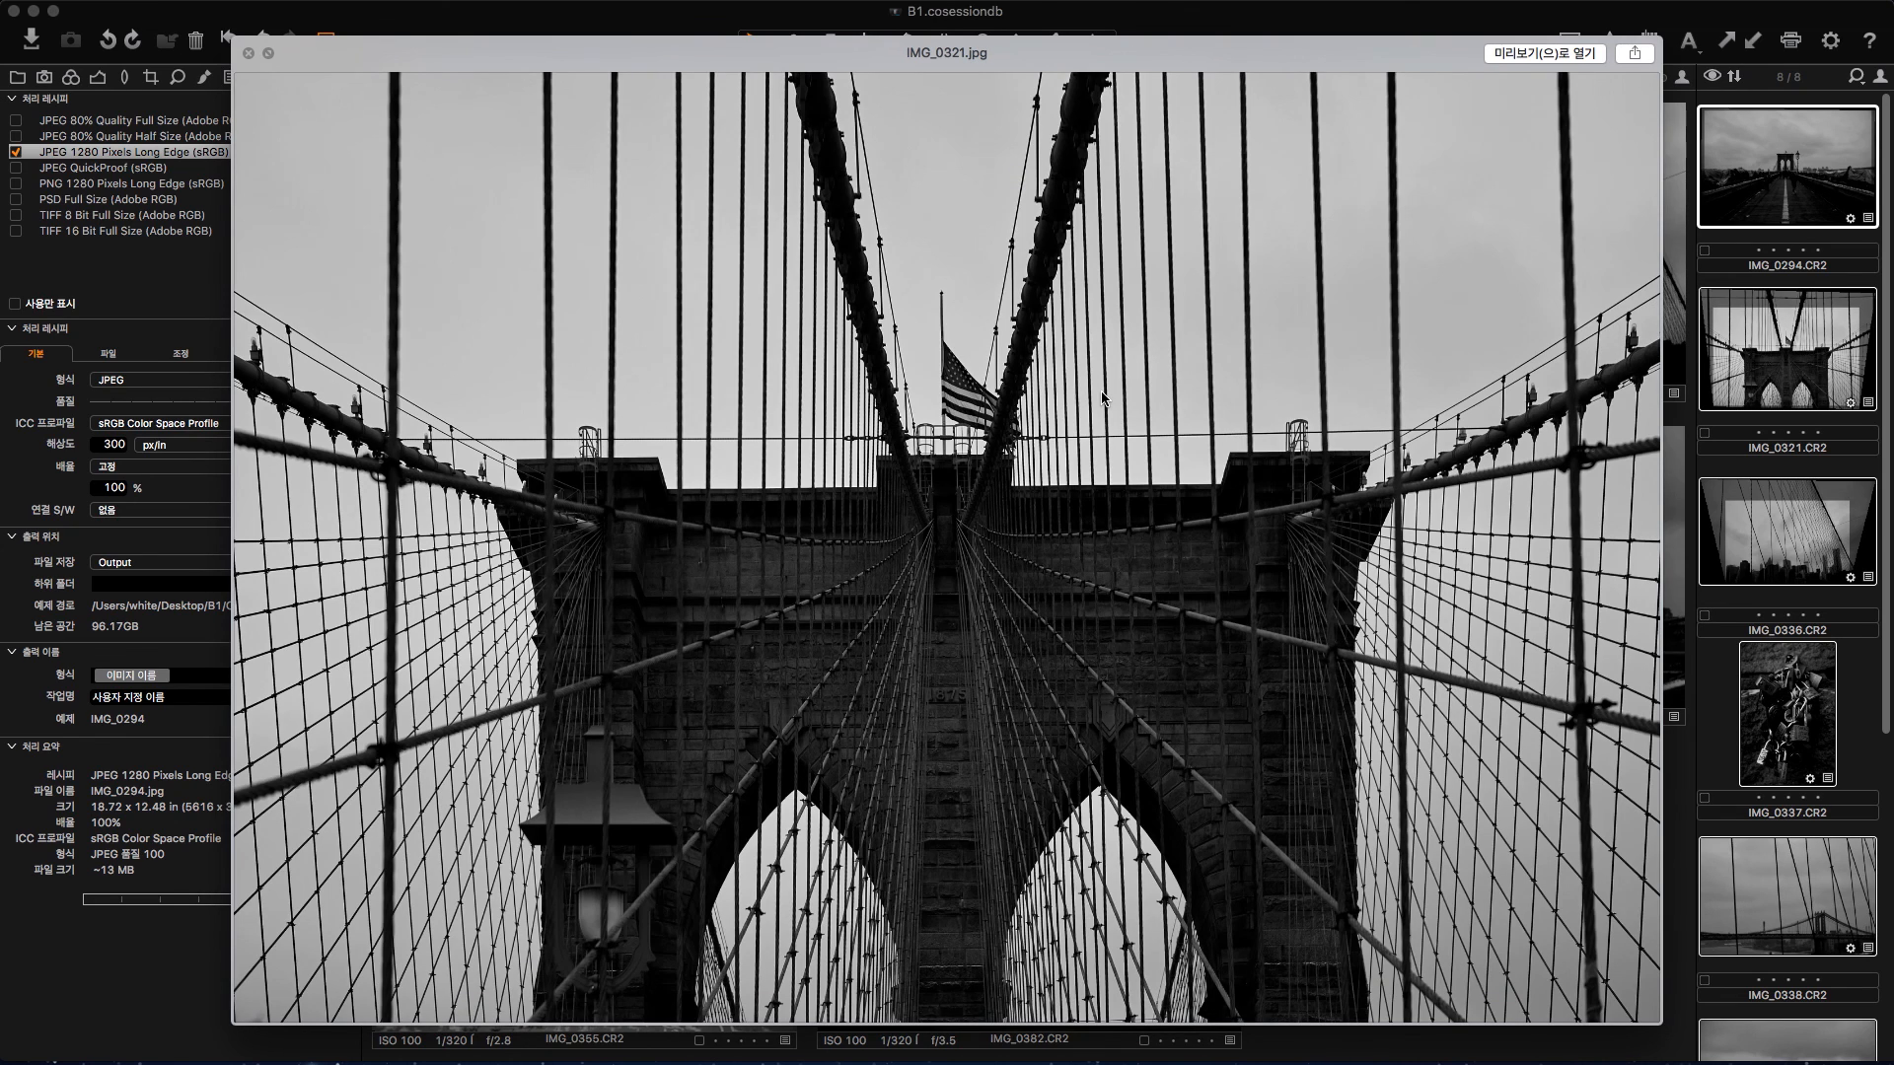
pyautogui.press('Down')
pyautogui.press('Down')
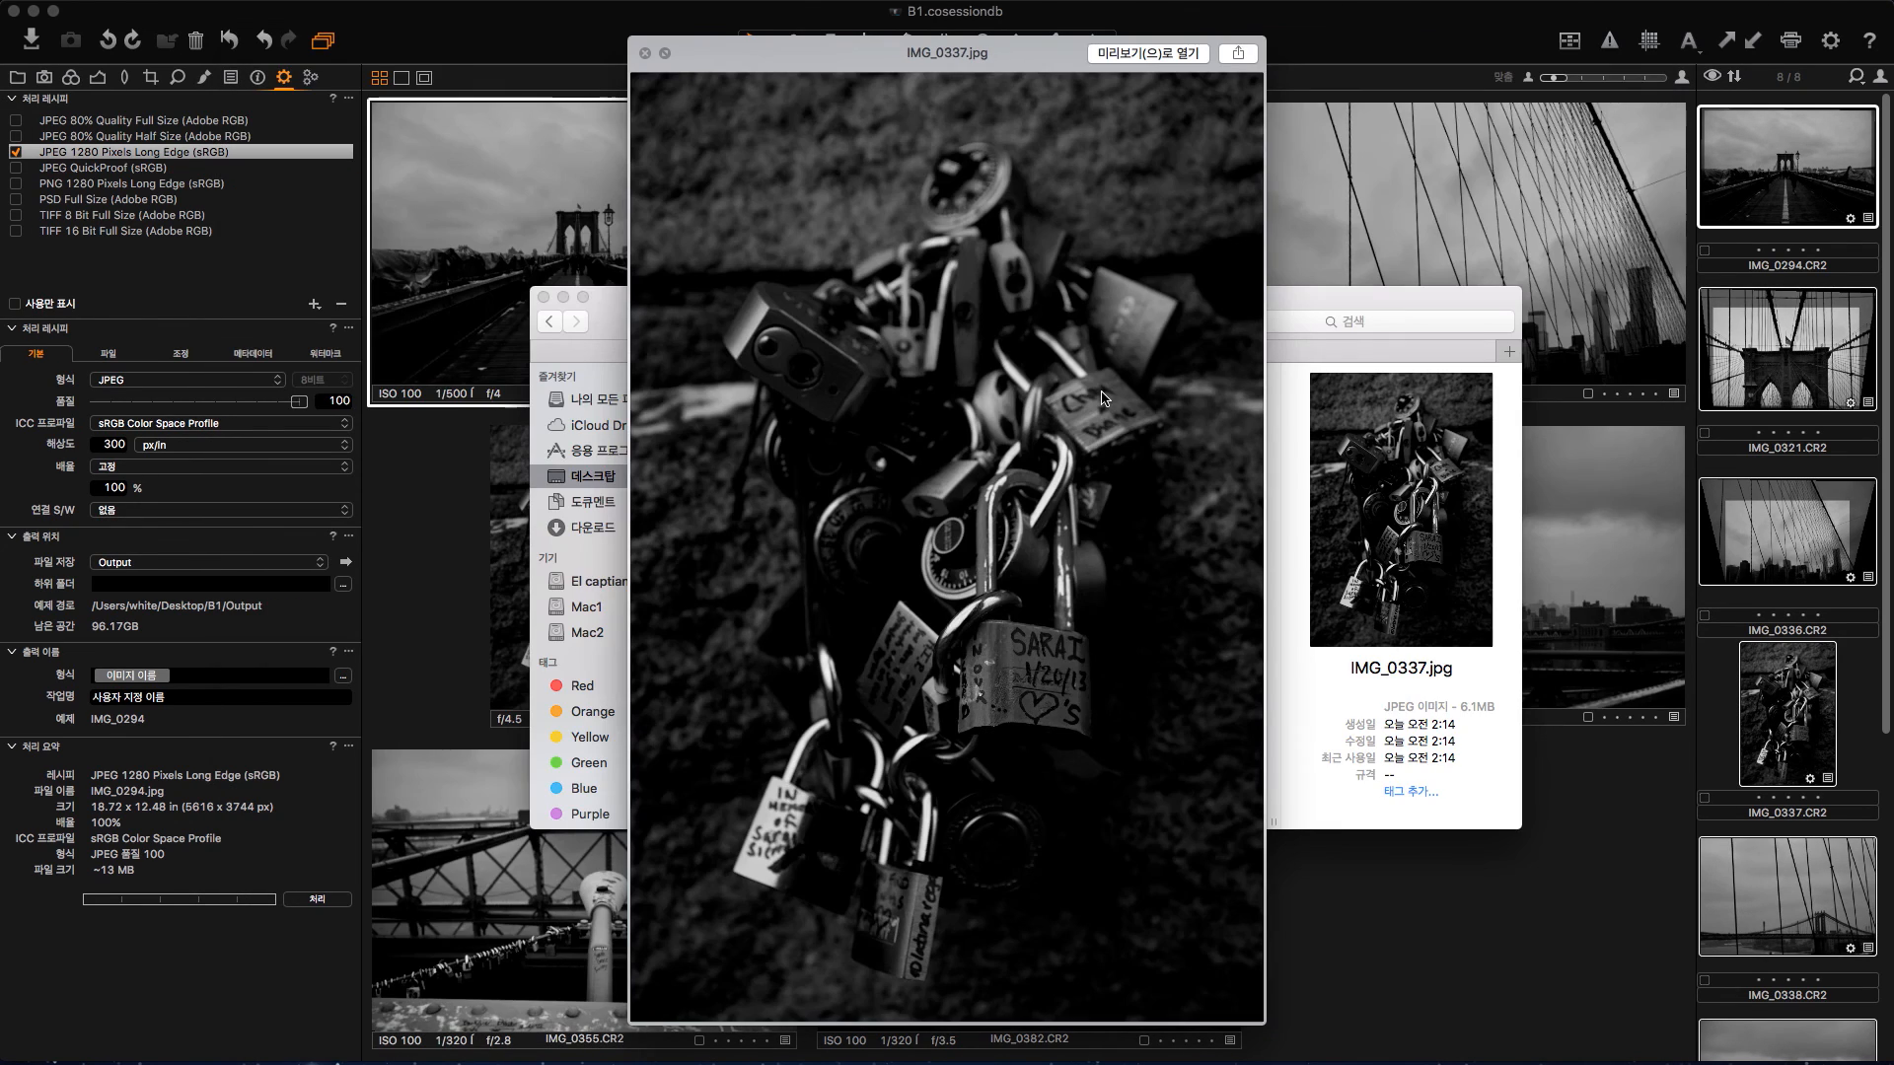
pyautogui.press('Down')
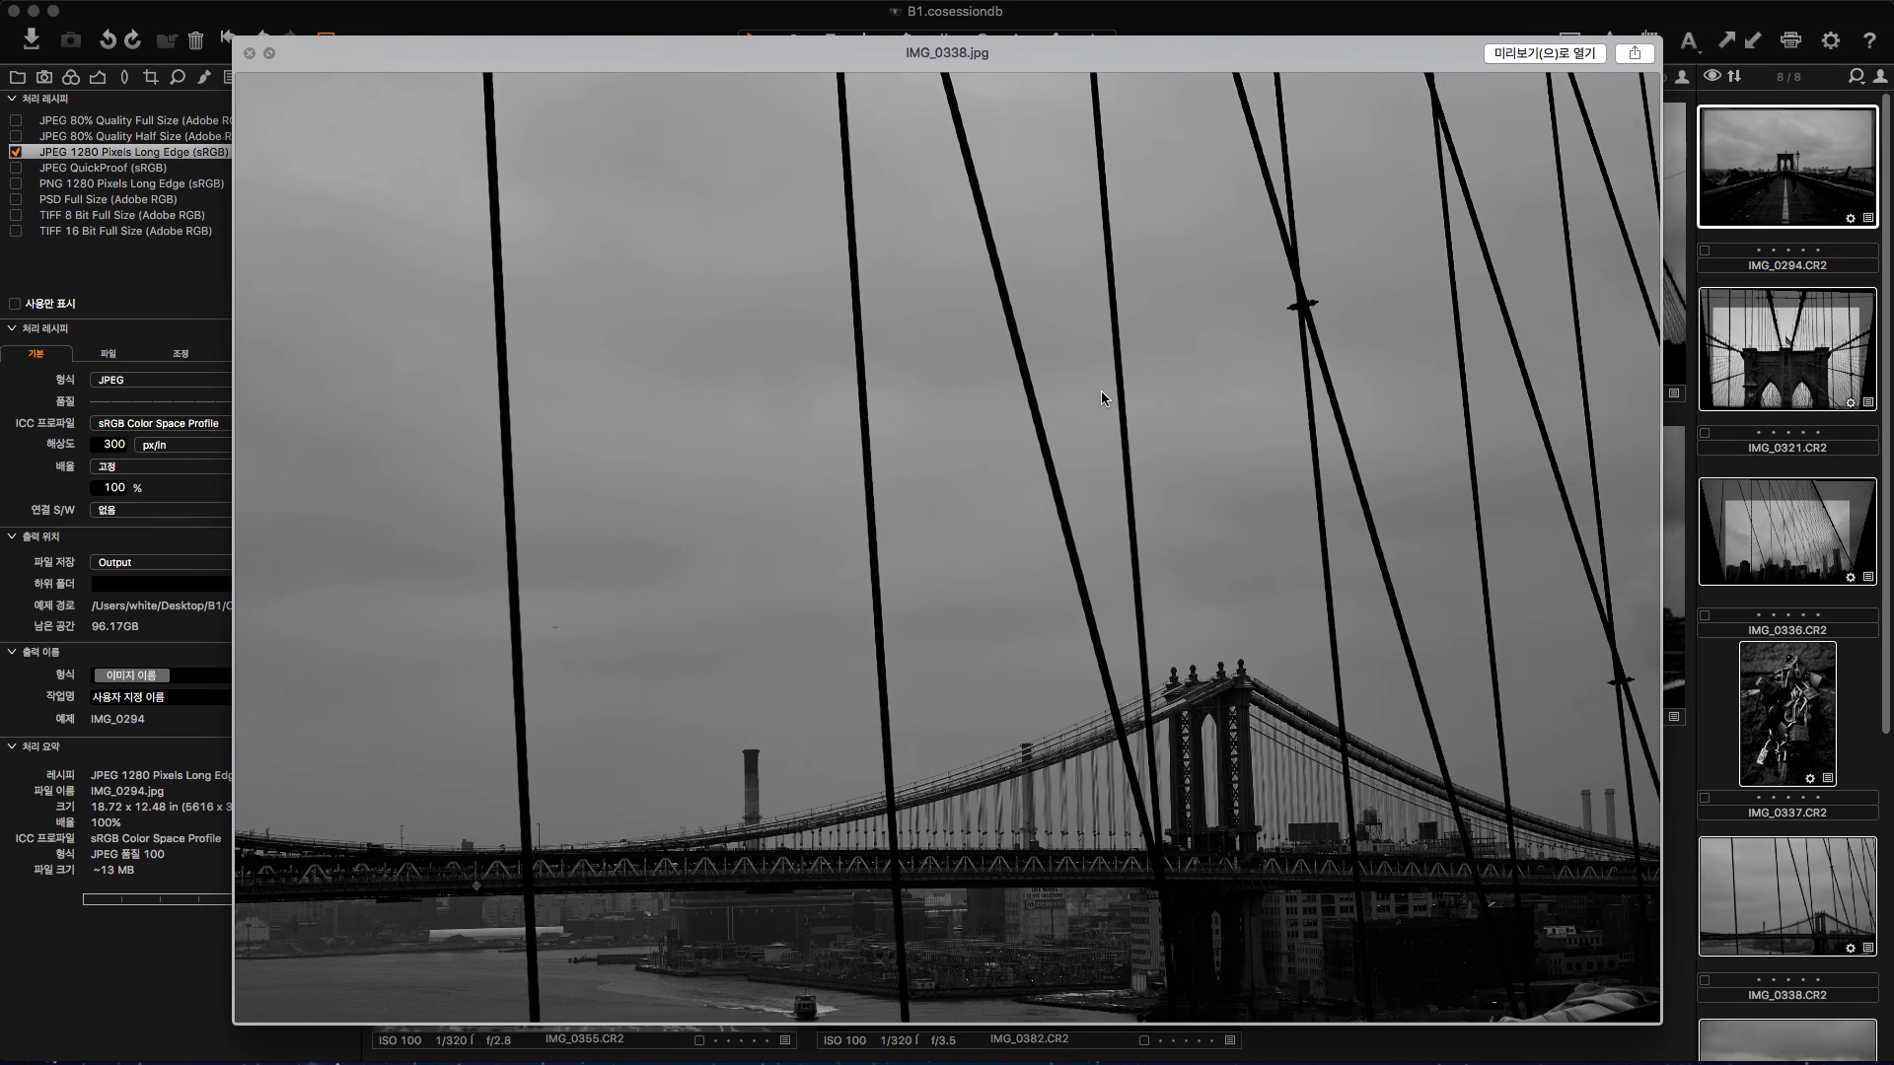
pyautogui.press('Down')
pyautogui.press('Down')
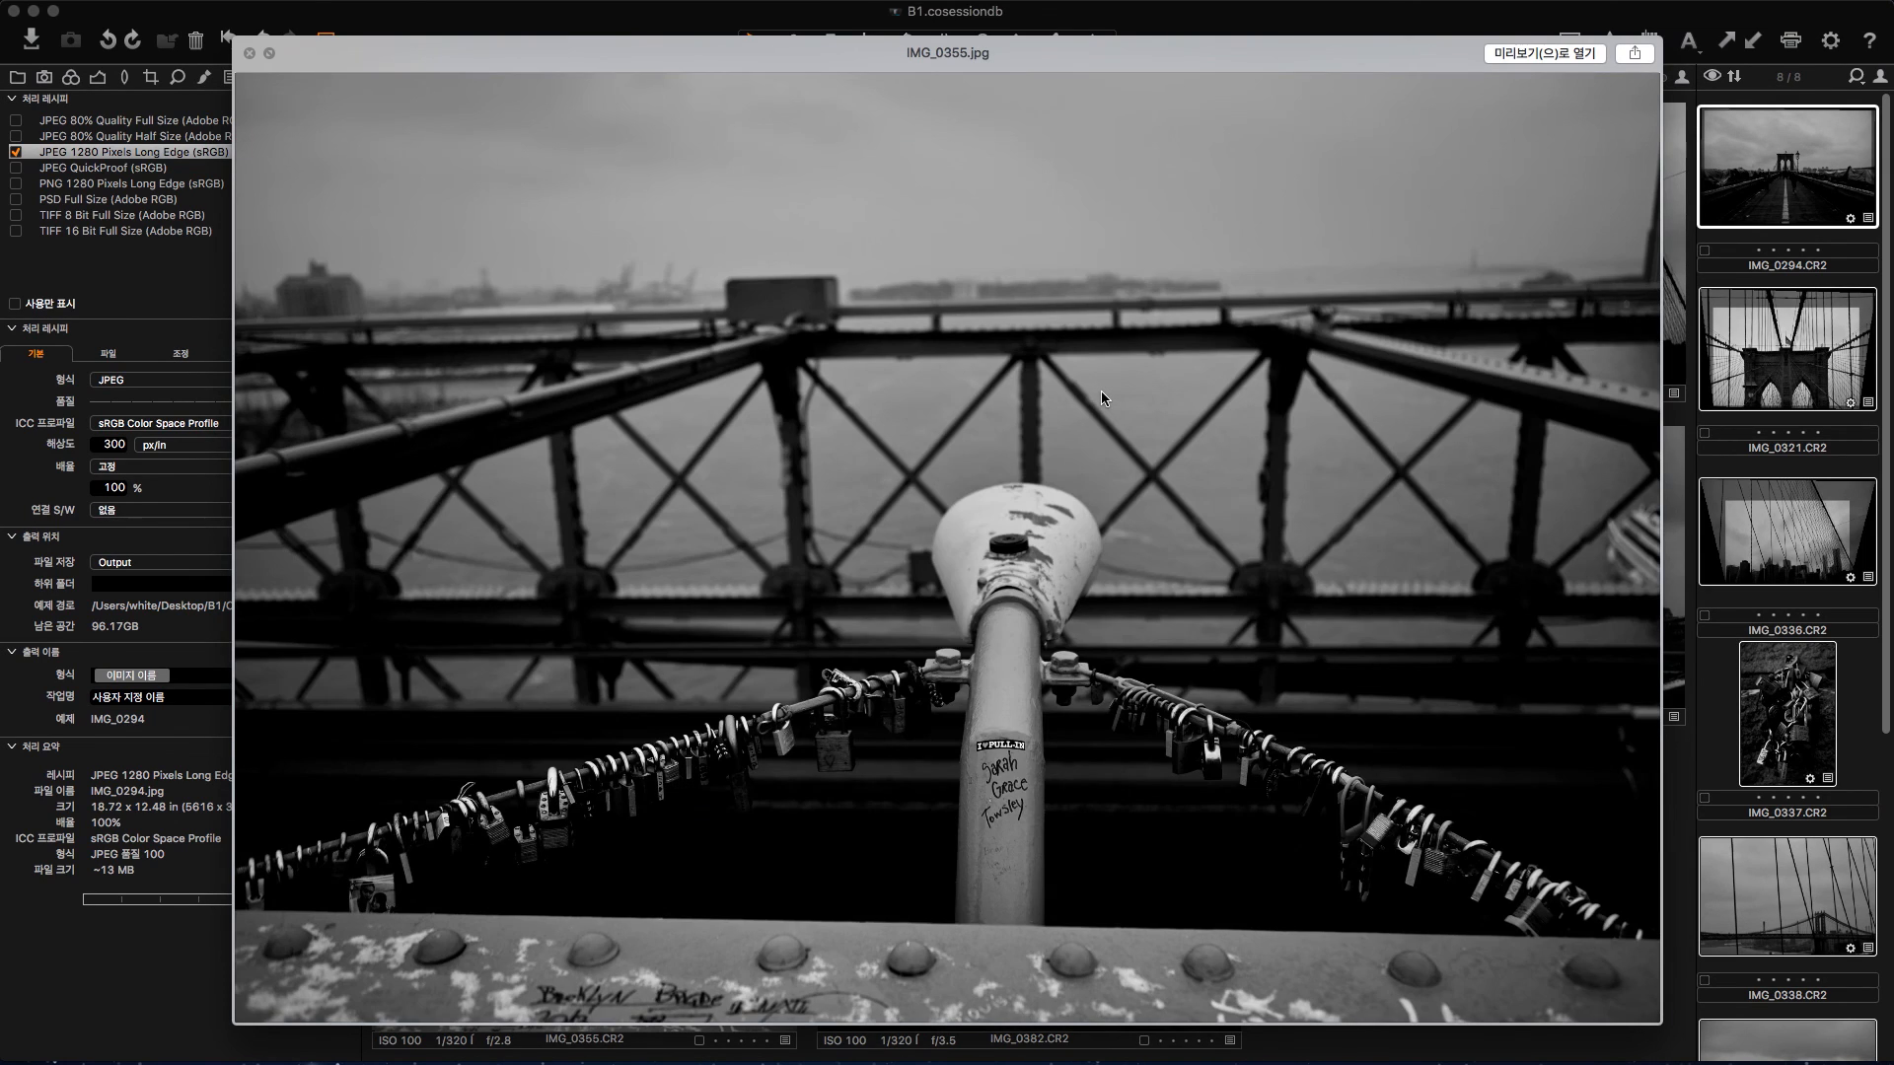
pyautogui.press('Down')
pyautogui.press('Up')
pyautogui.press('Up')
pyautogui.press('Up')
pyautogui.press('Up')
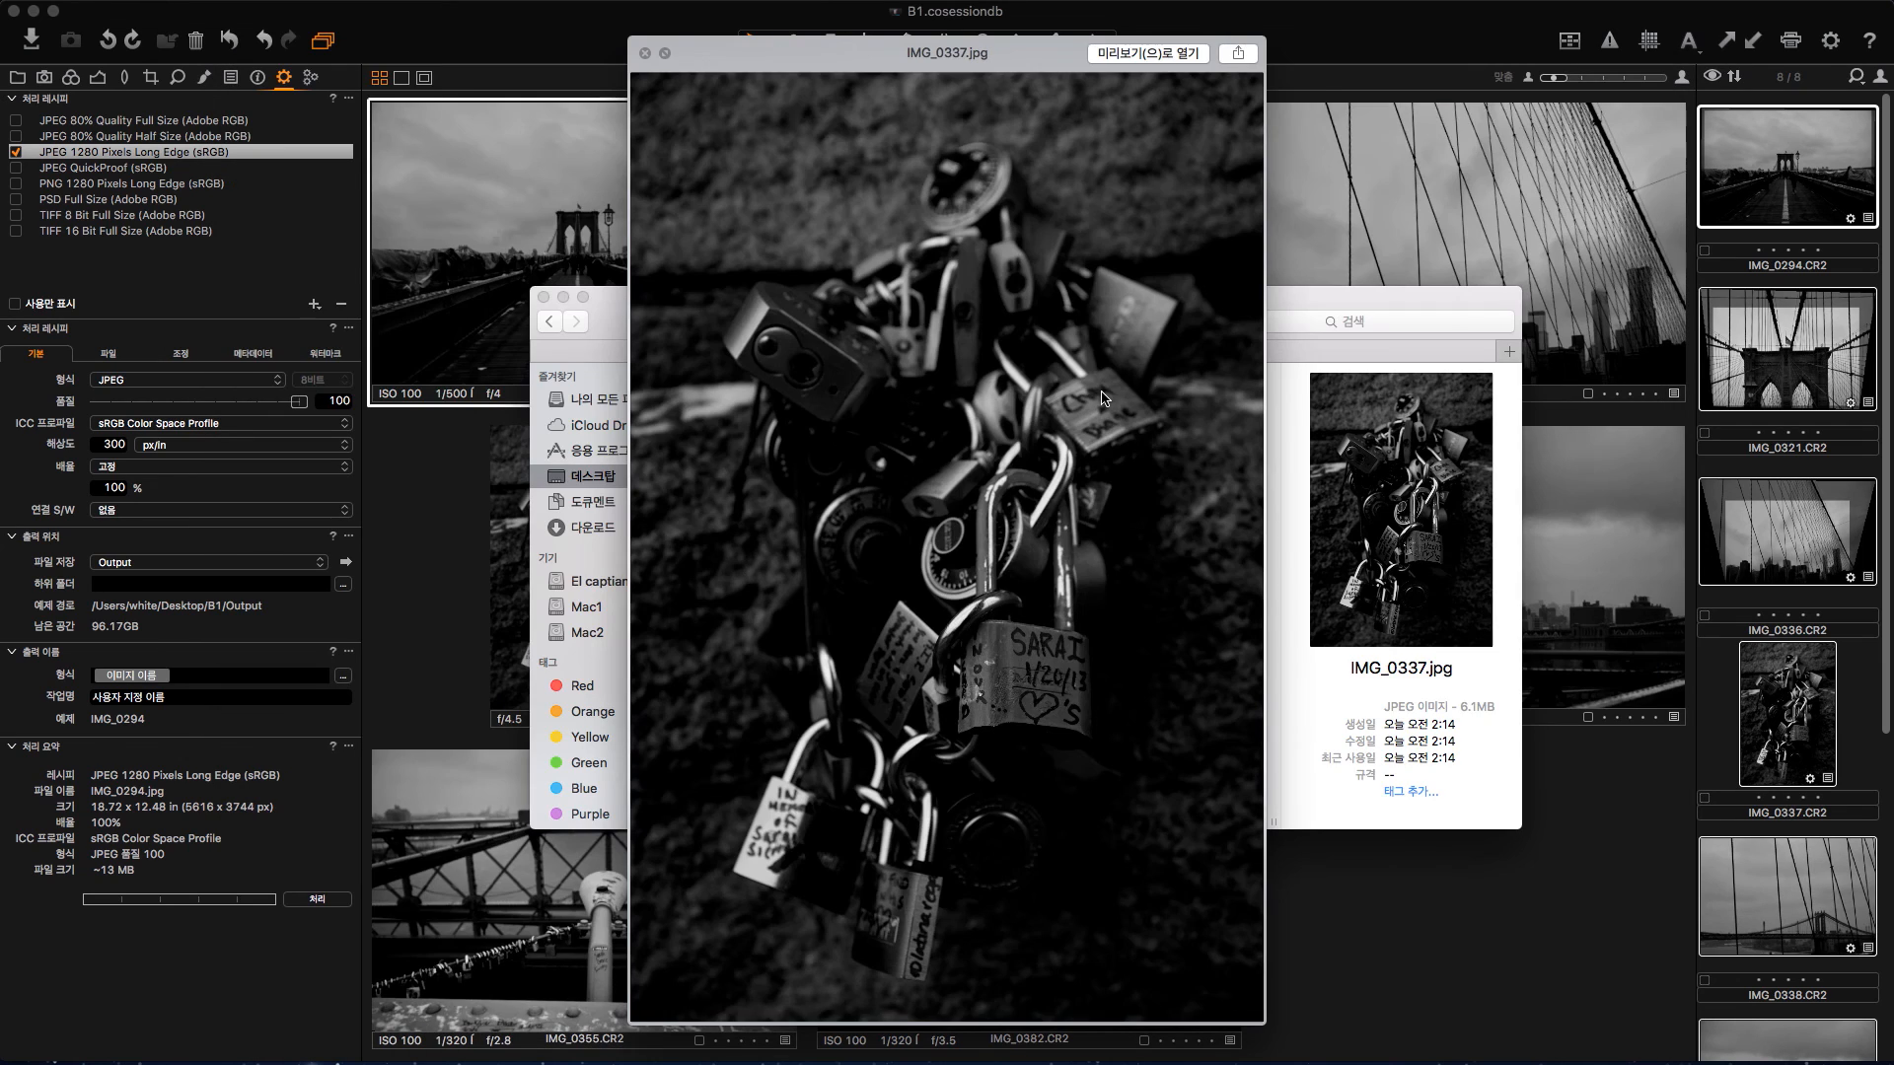
pyautogui.press('space')
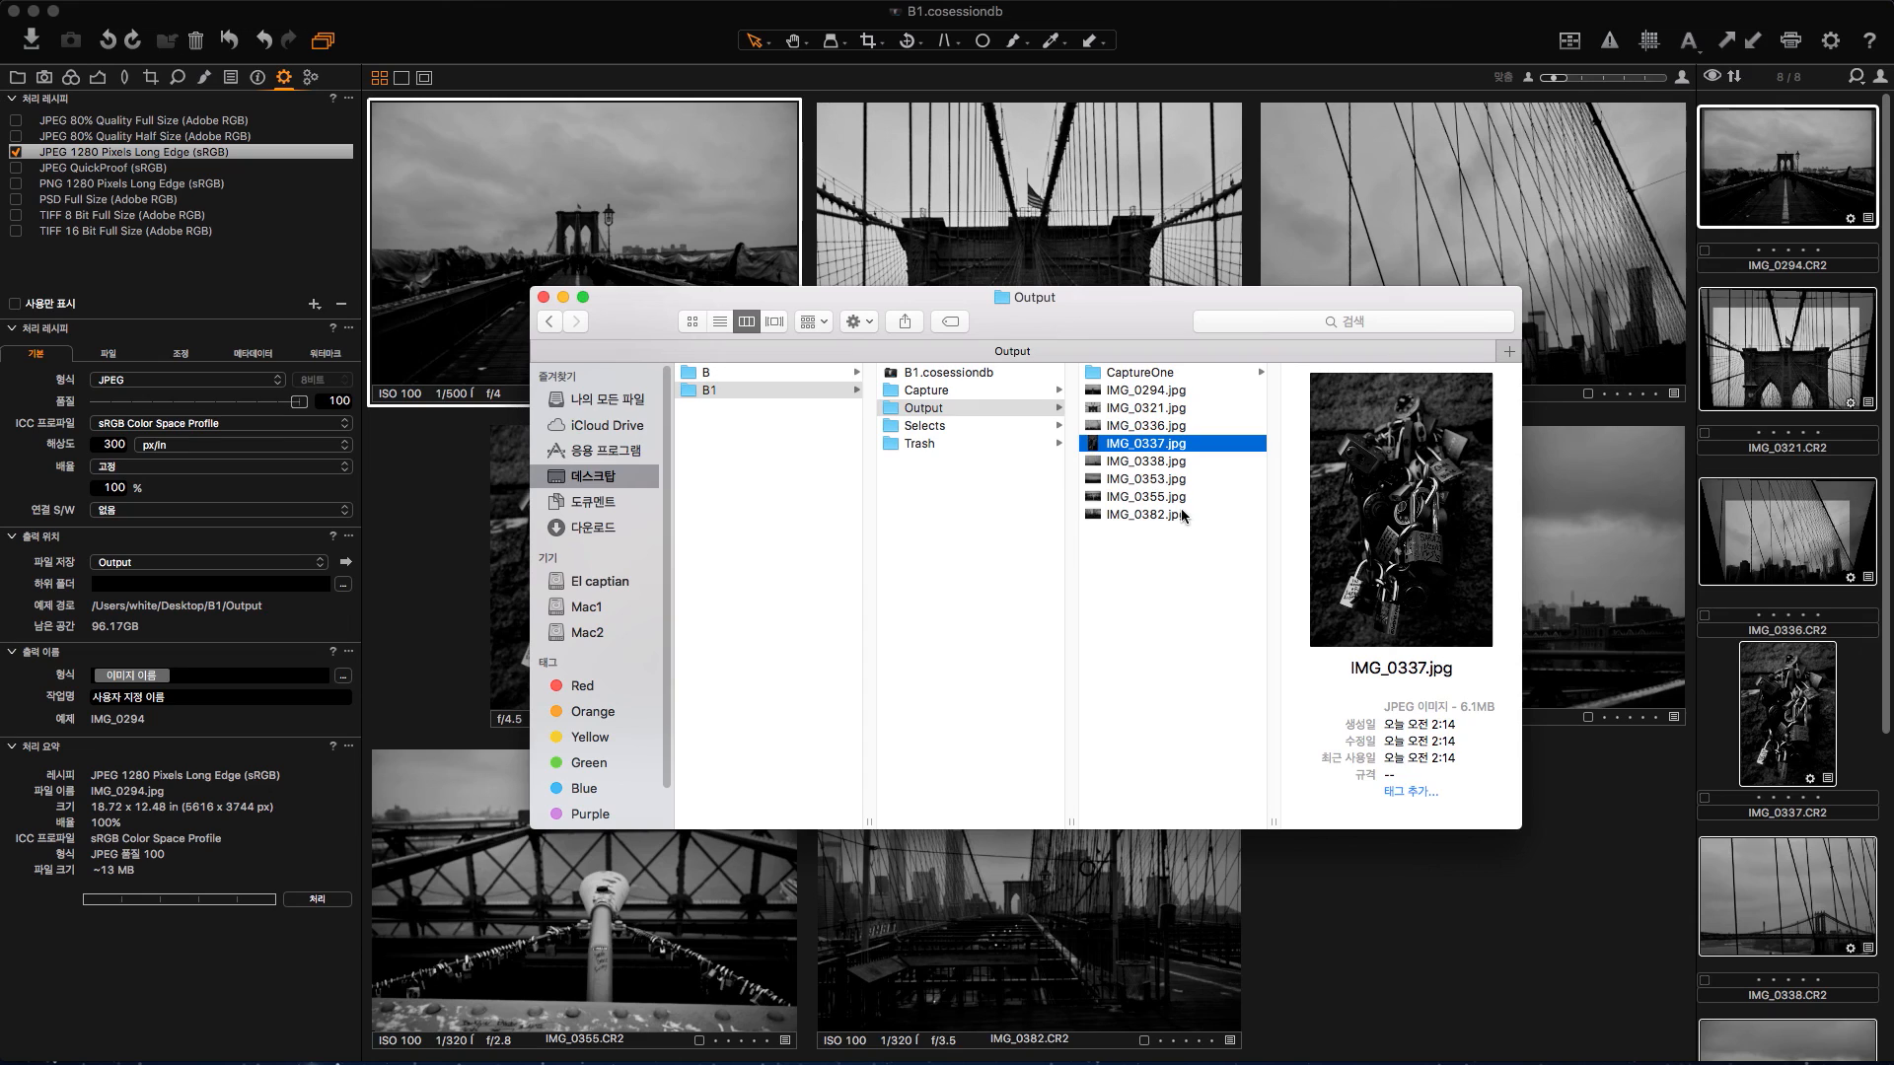
# Step: Check the first and last exported files, IMG_0294.jpg and IMG_0382.jpg, and close the Finder window
pyautogui.click(1120, 514)
pyautogui.click(1122, 393)
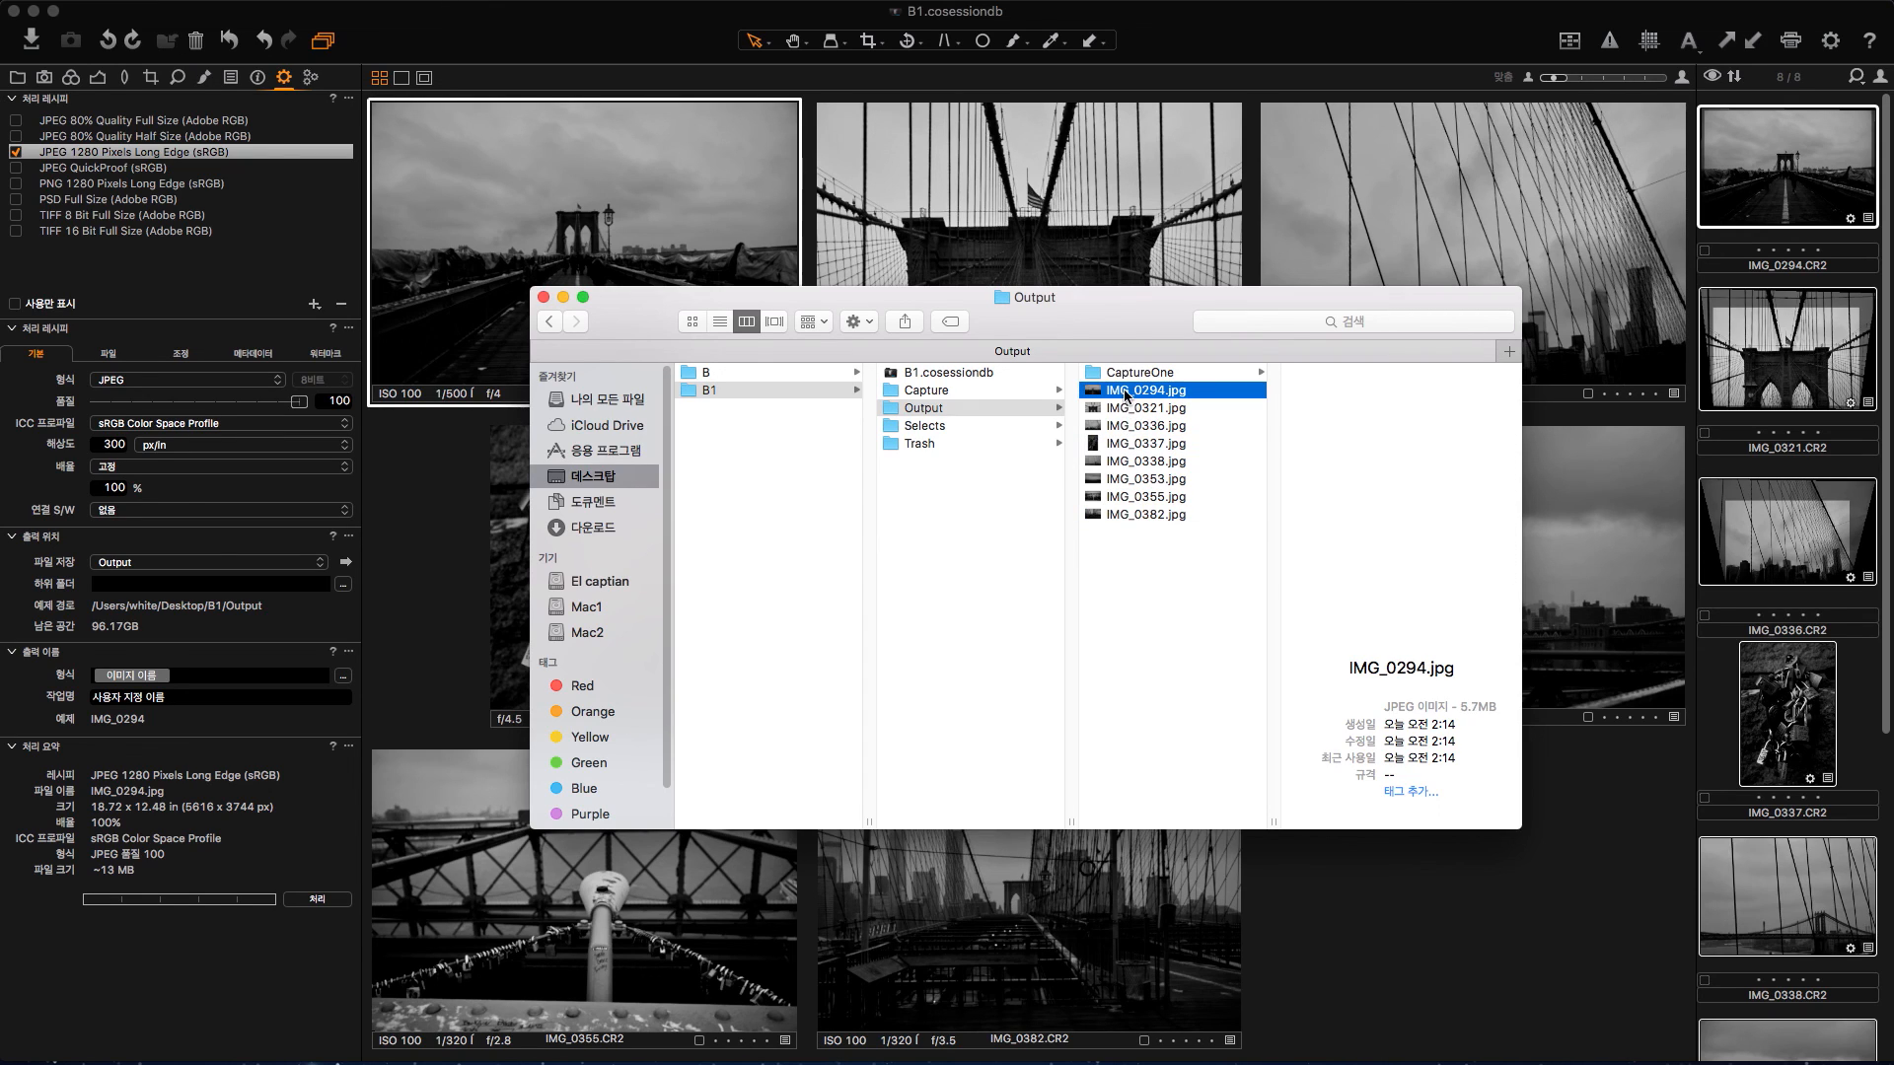
pyautogui.click(1140, 514)
pyautogui.click(1124, 390)
pyautogui.click(543, 298)
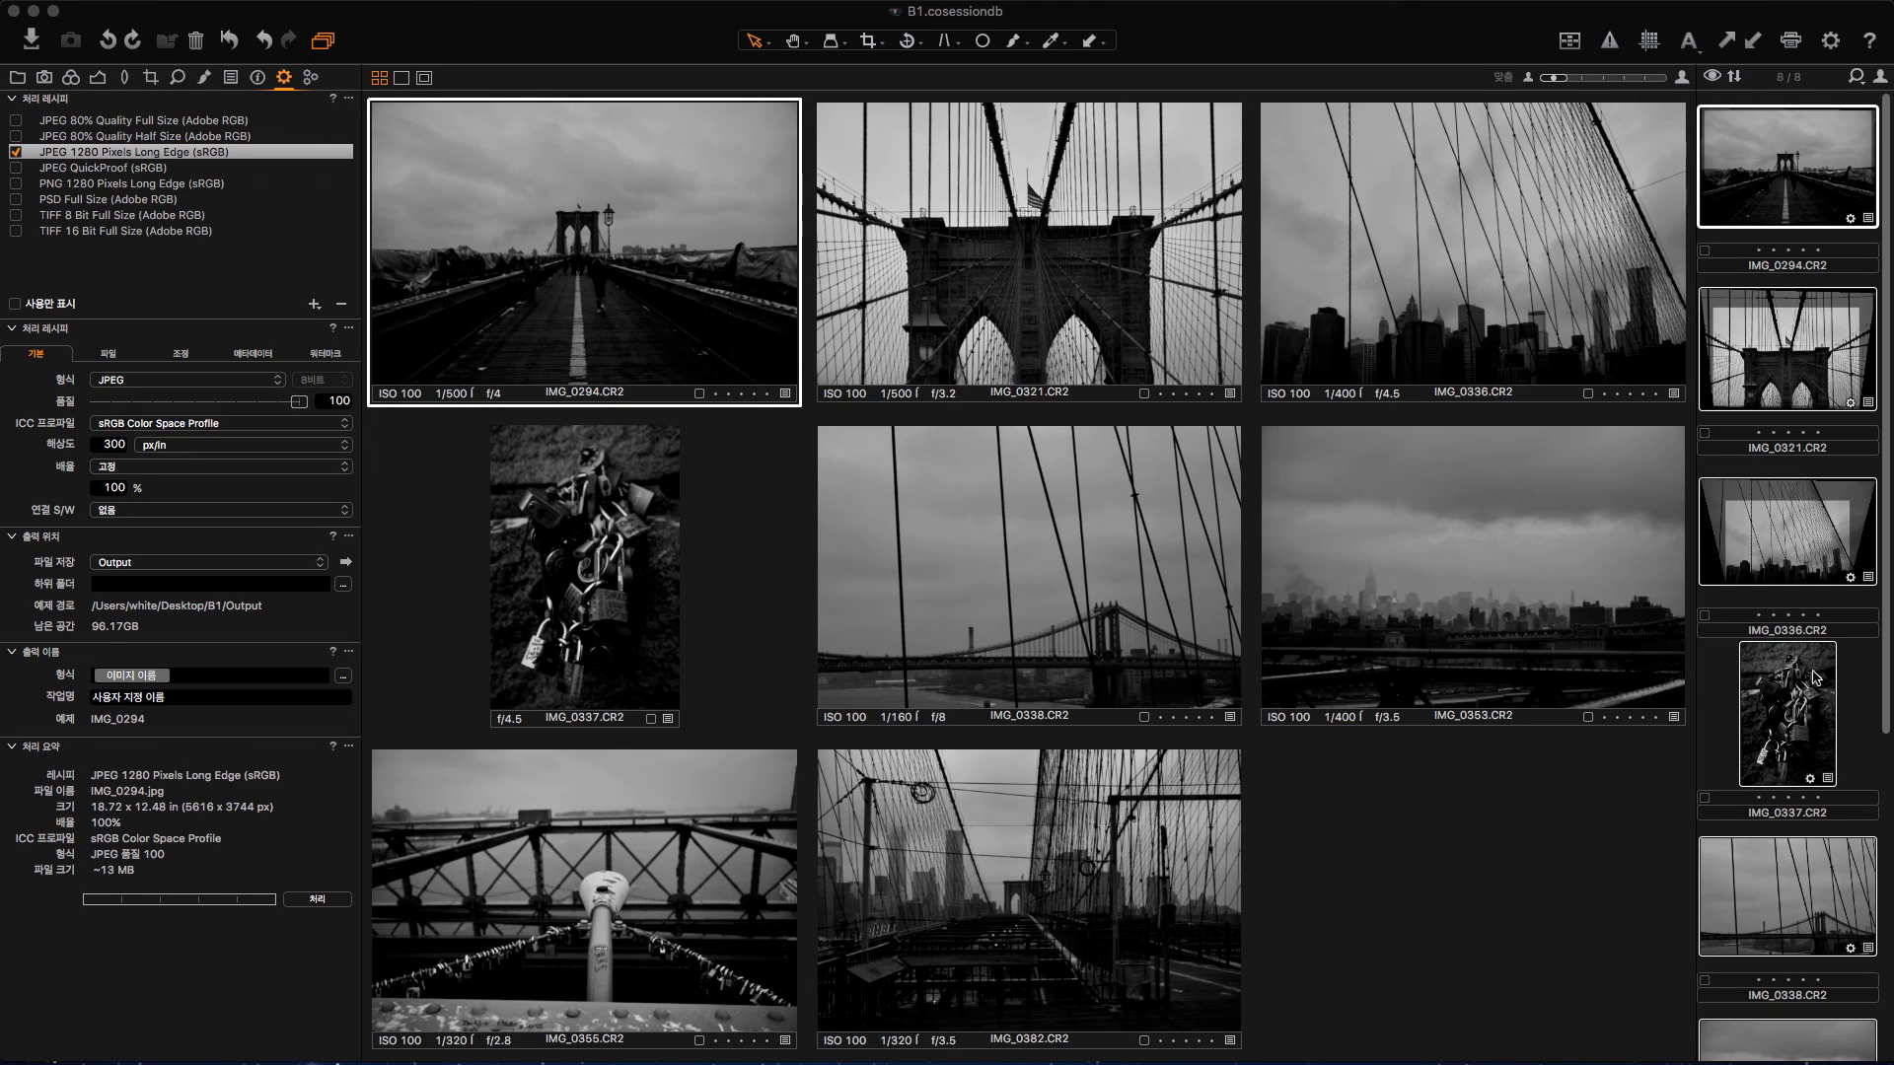
# Step: Deselect all images in the browser and close the B1 session window
pyautogui.click(1876, 659)
pyautogui.moveTo(1878, 655); pyautogui.dragTo(1873, 542)
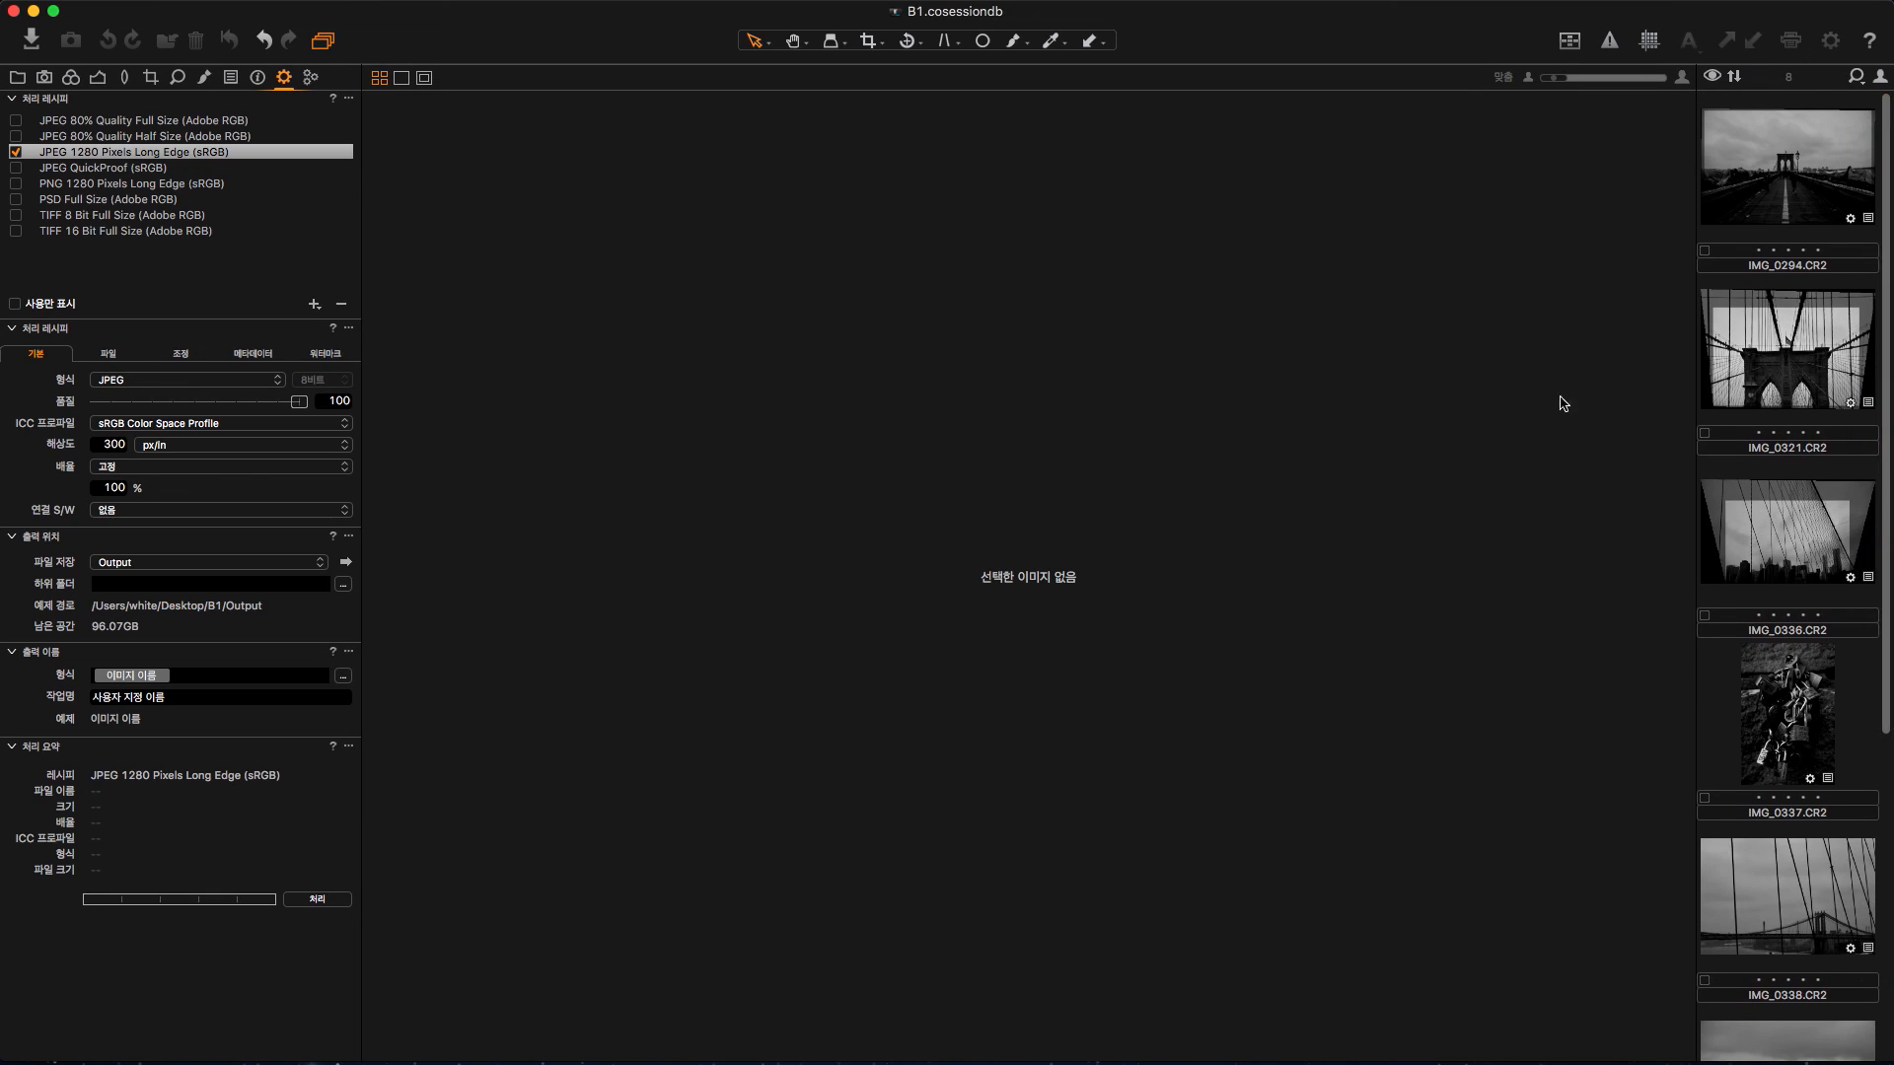
pyautogui.moveTo(20, 10)
pyautogui.click(15, 12)
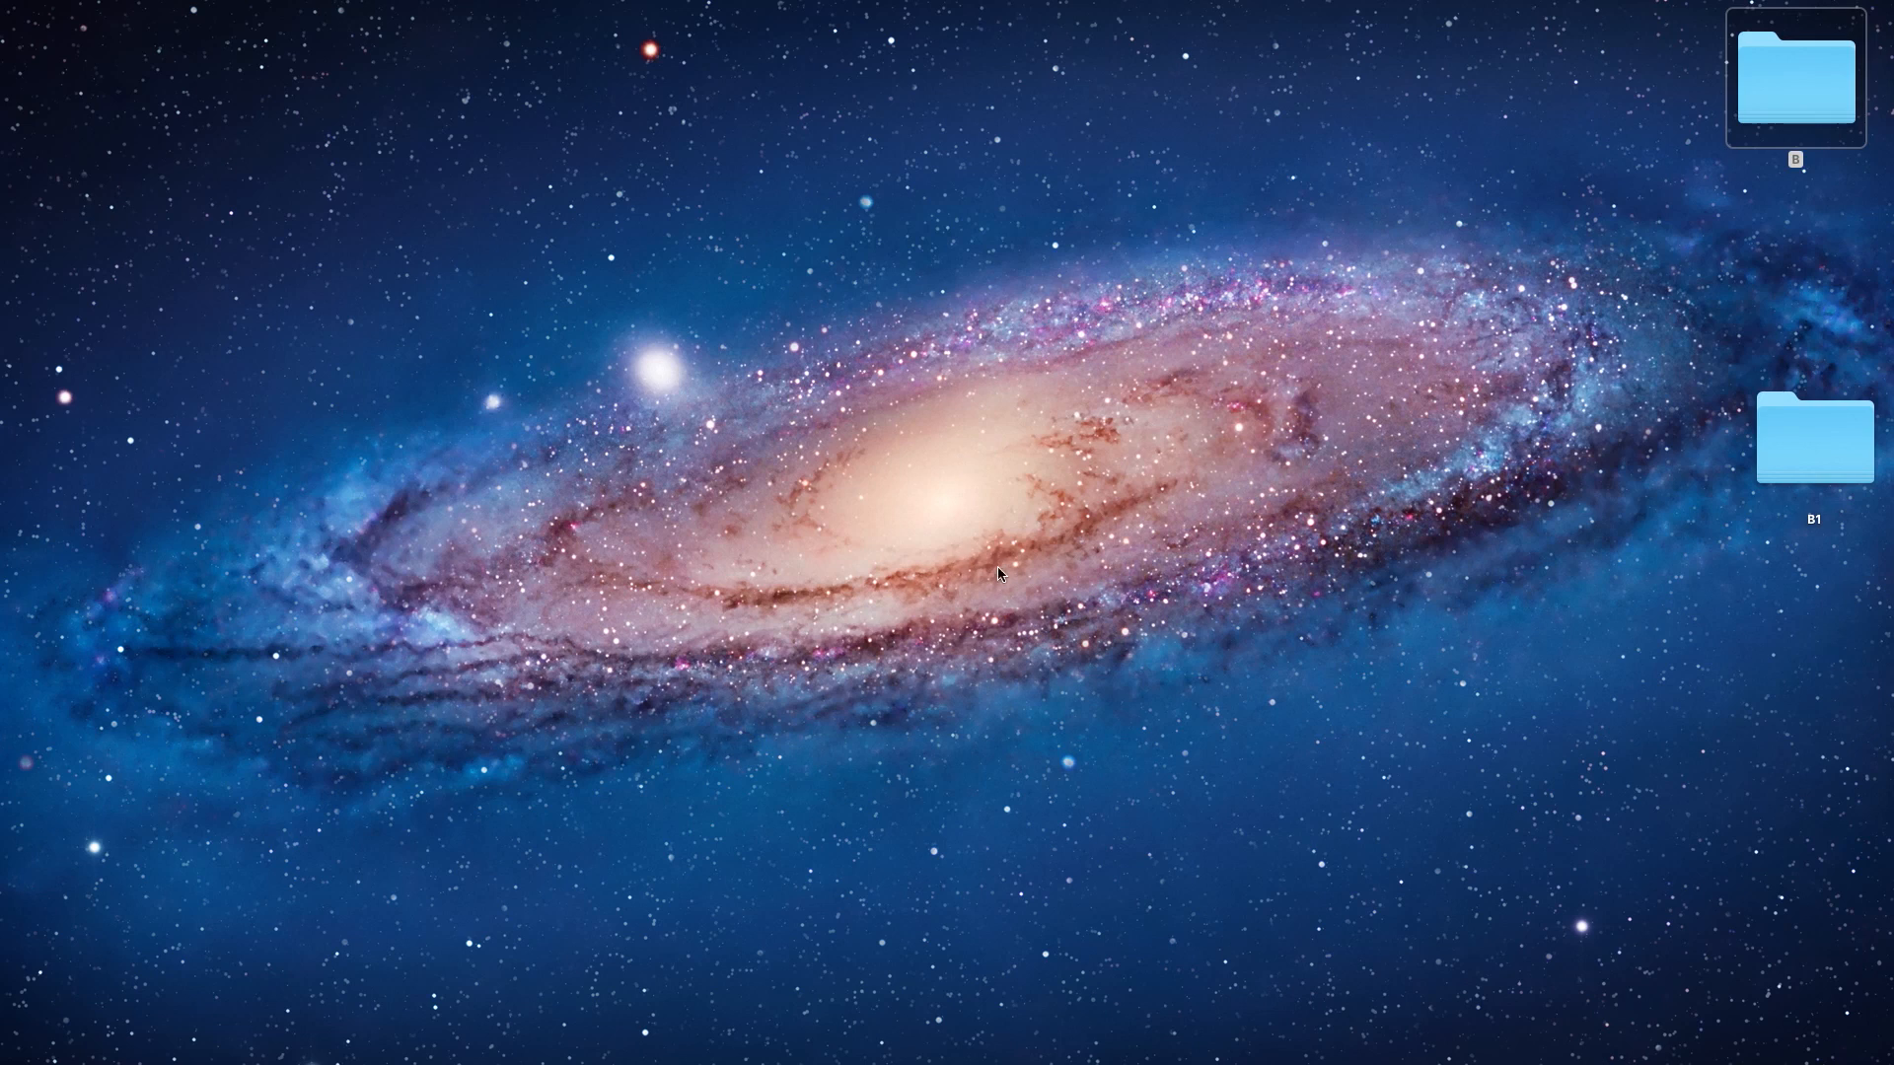